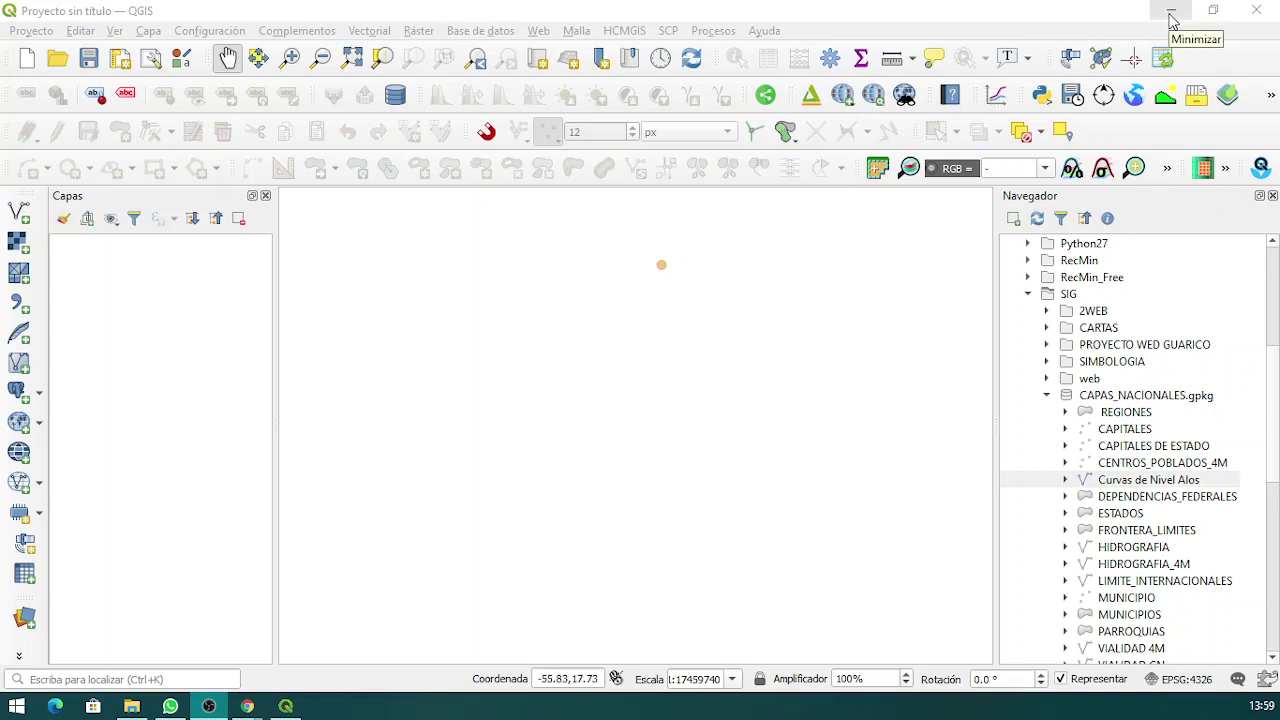
Close QGIS and the browser window showing ASF Data Search.
mouse_move(247, 706)
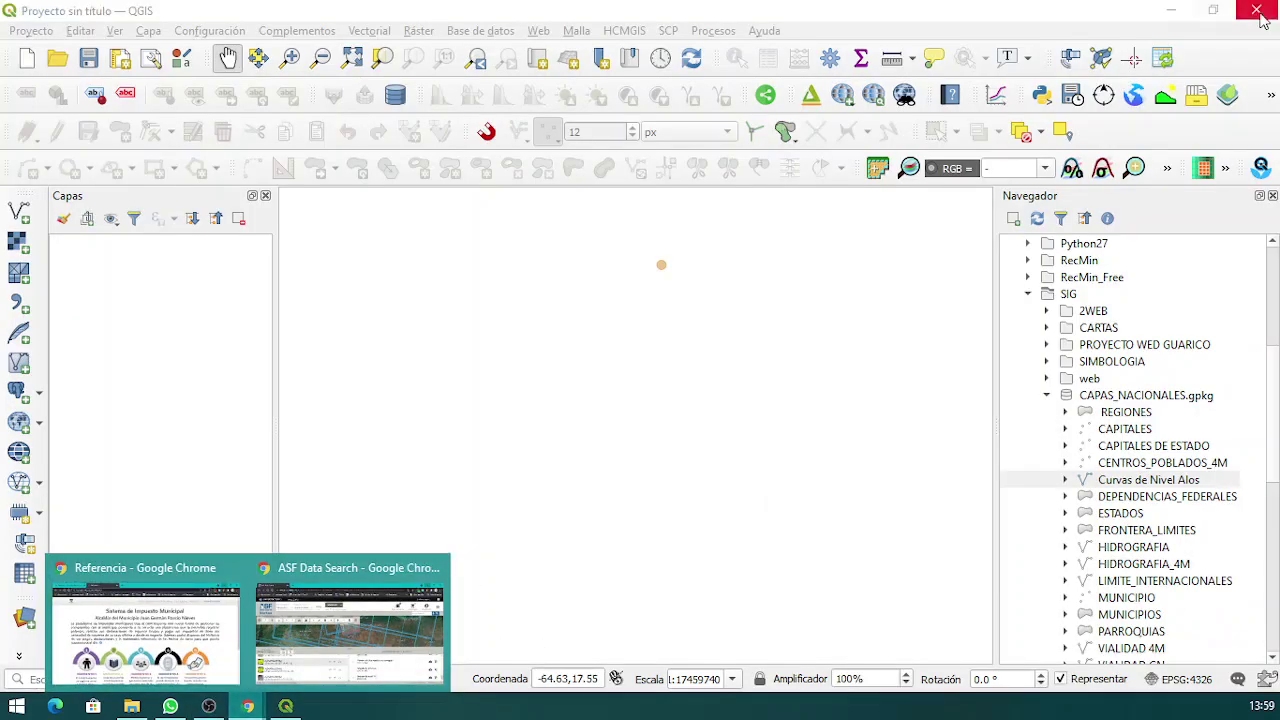
click(1258, 12)
mouse_move(247, 706)
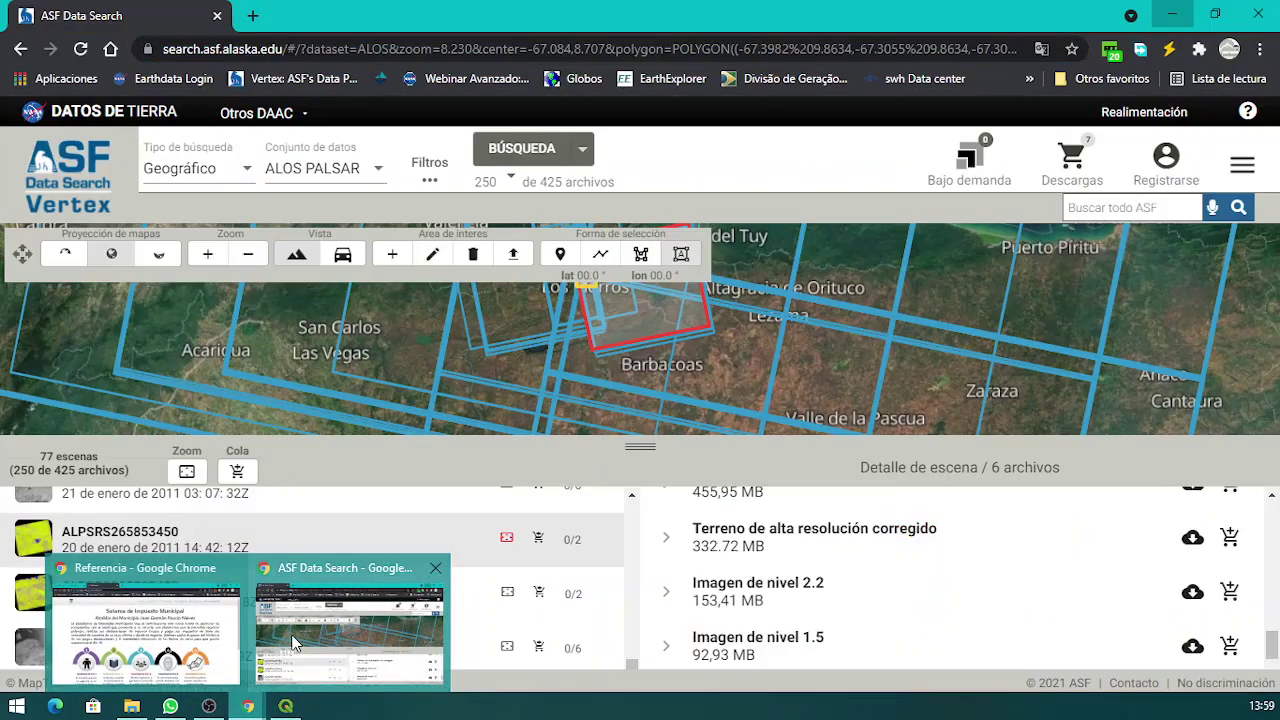
click(295, 645)
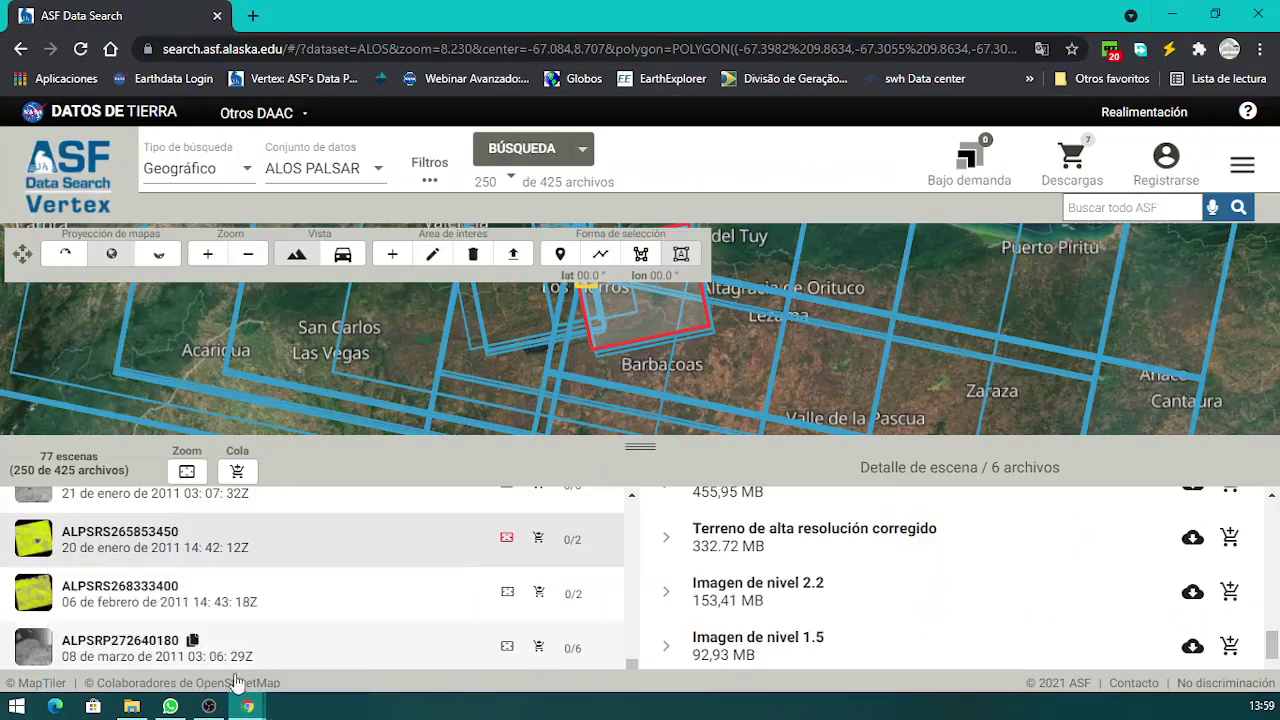
click(436, 568)
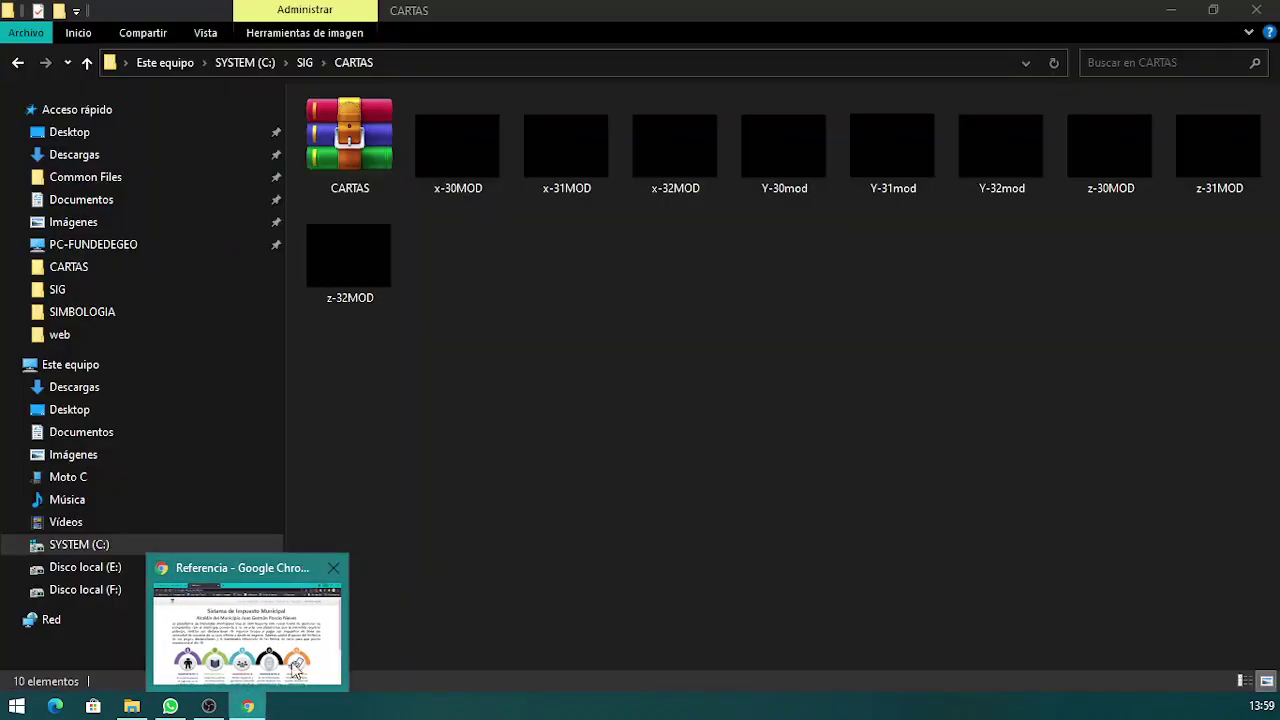
Switch to Chrome and view the CARTAS.zip attachment of the sent Gmail message "saludos cartas gerorenferenciadas", leaving the browser minimized.
click(260, 568)
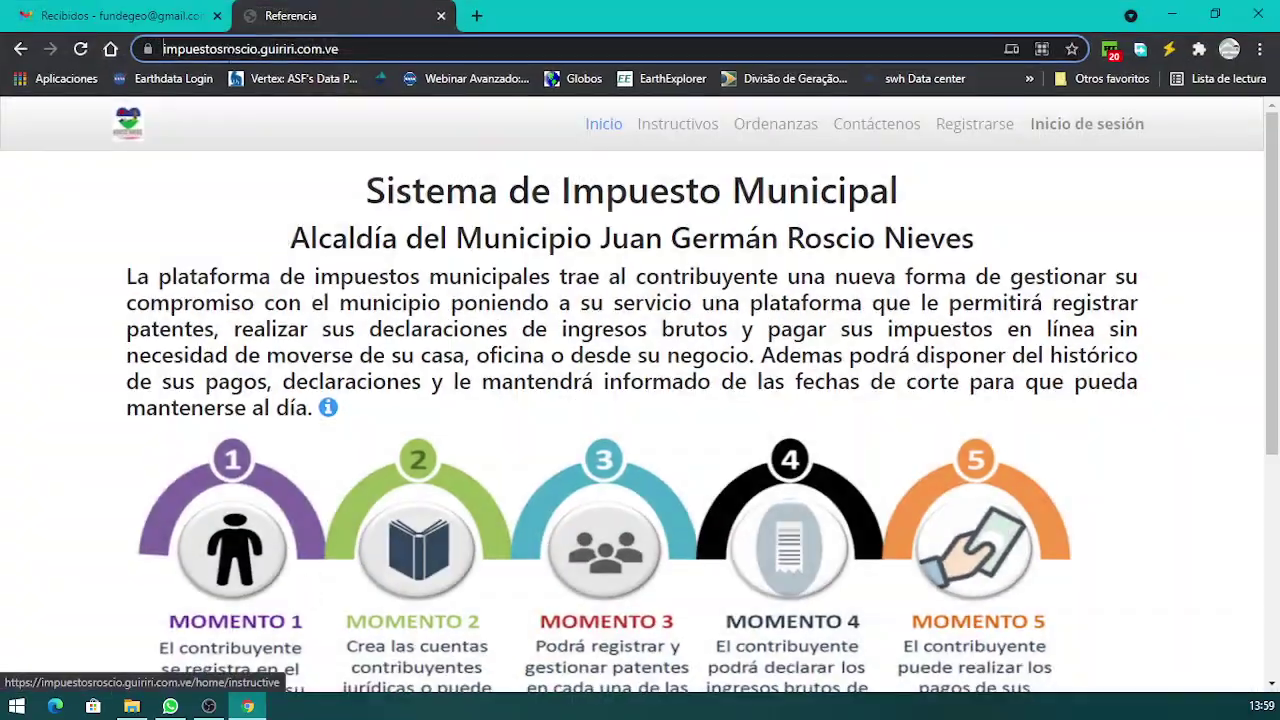
click(112, 20)
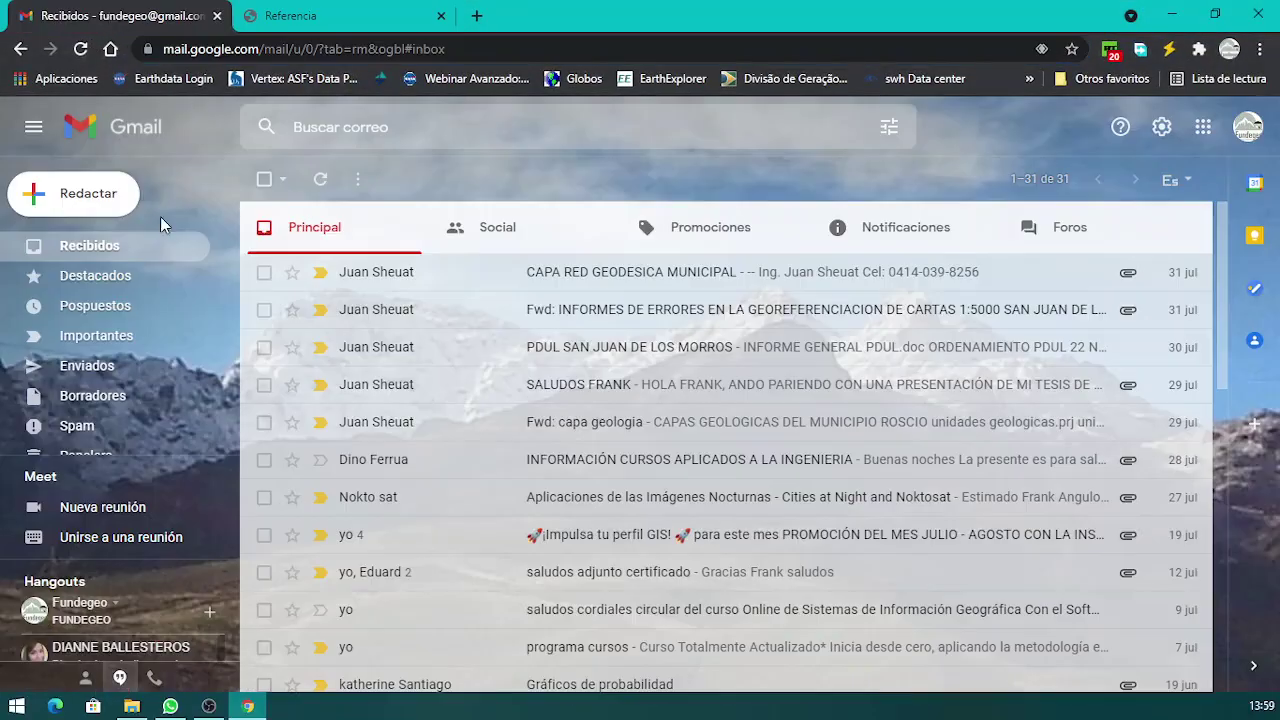
click(87, 366)
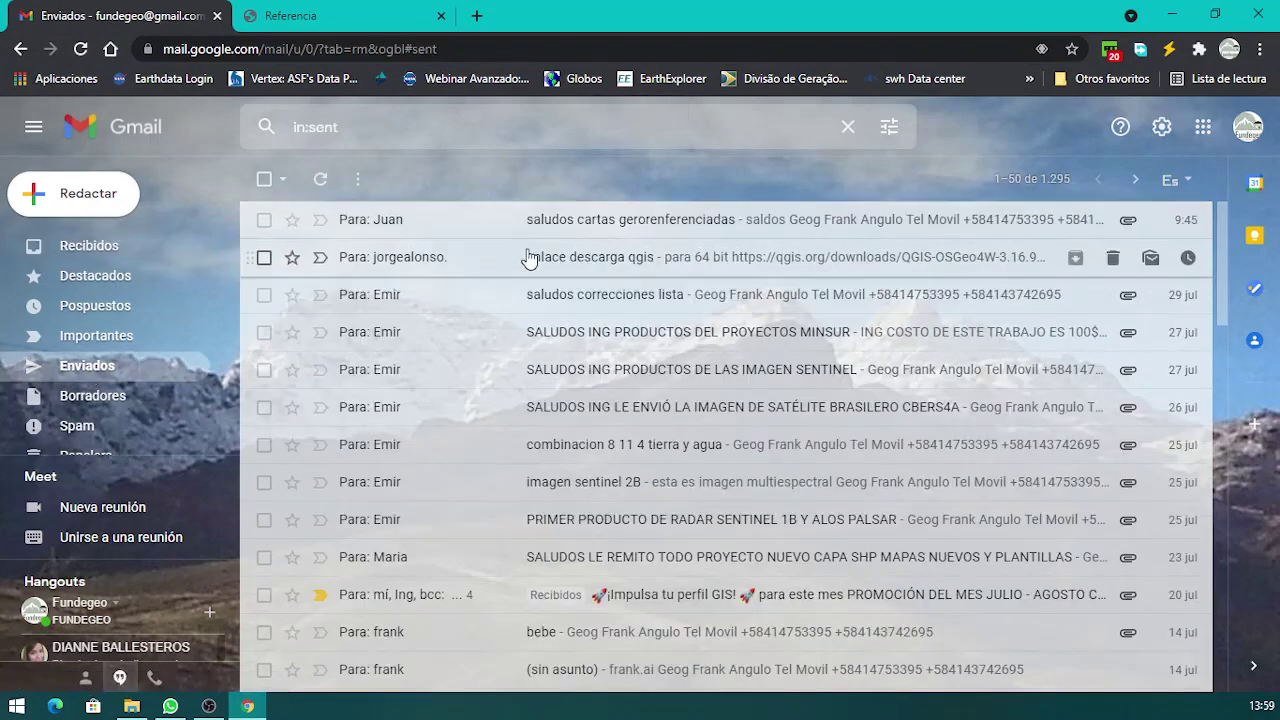
click(665, 224)
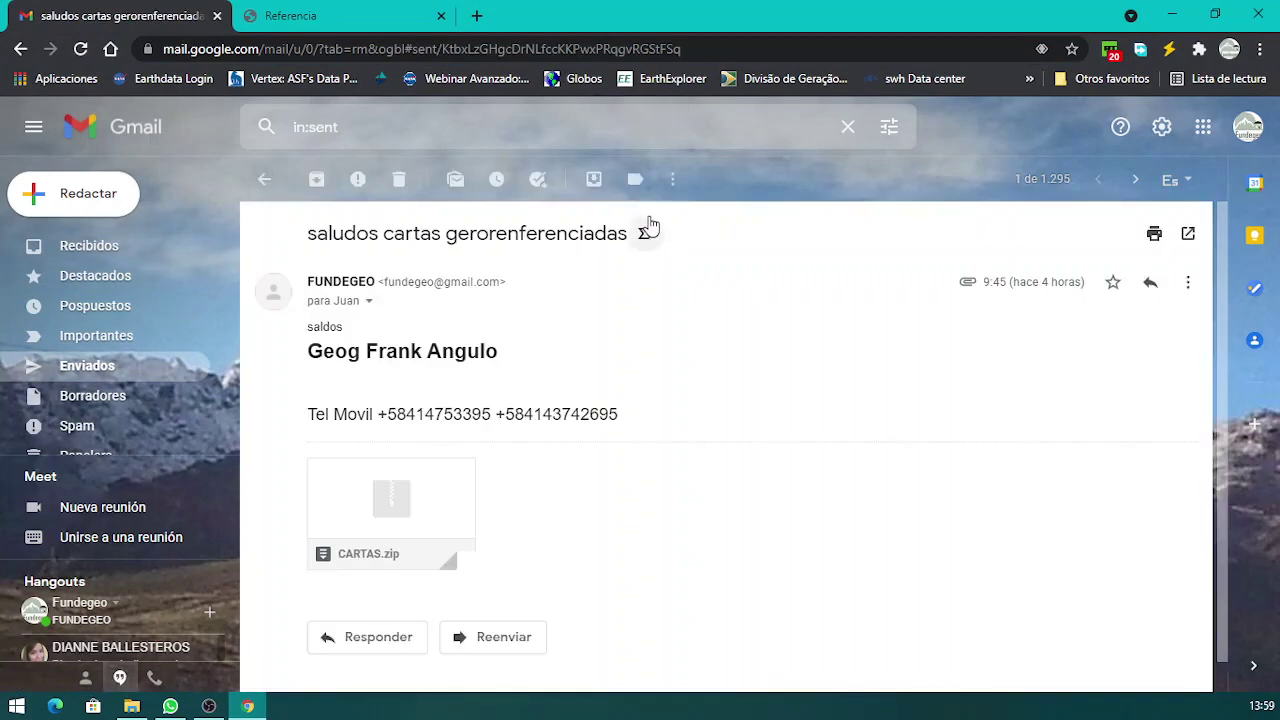
scroll(395, 477, down, 1)
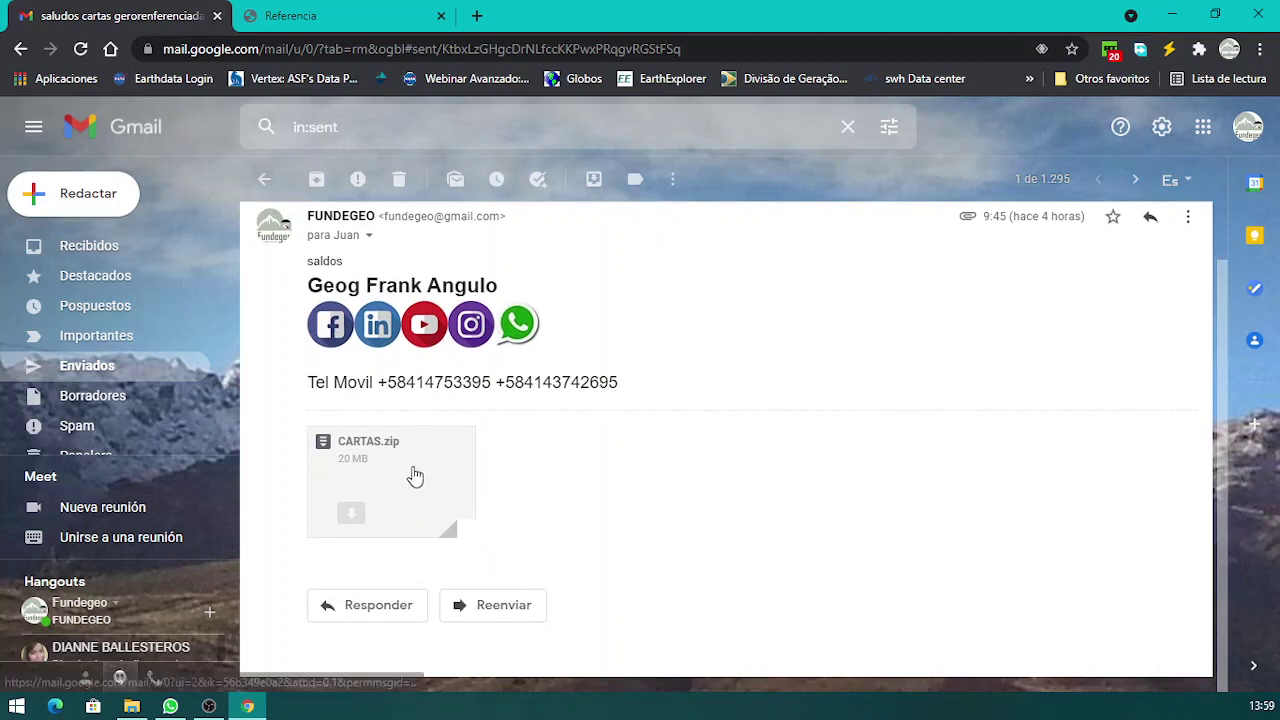
mouse_move(400, 477)
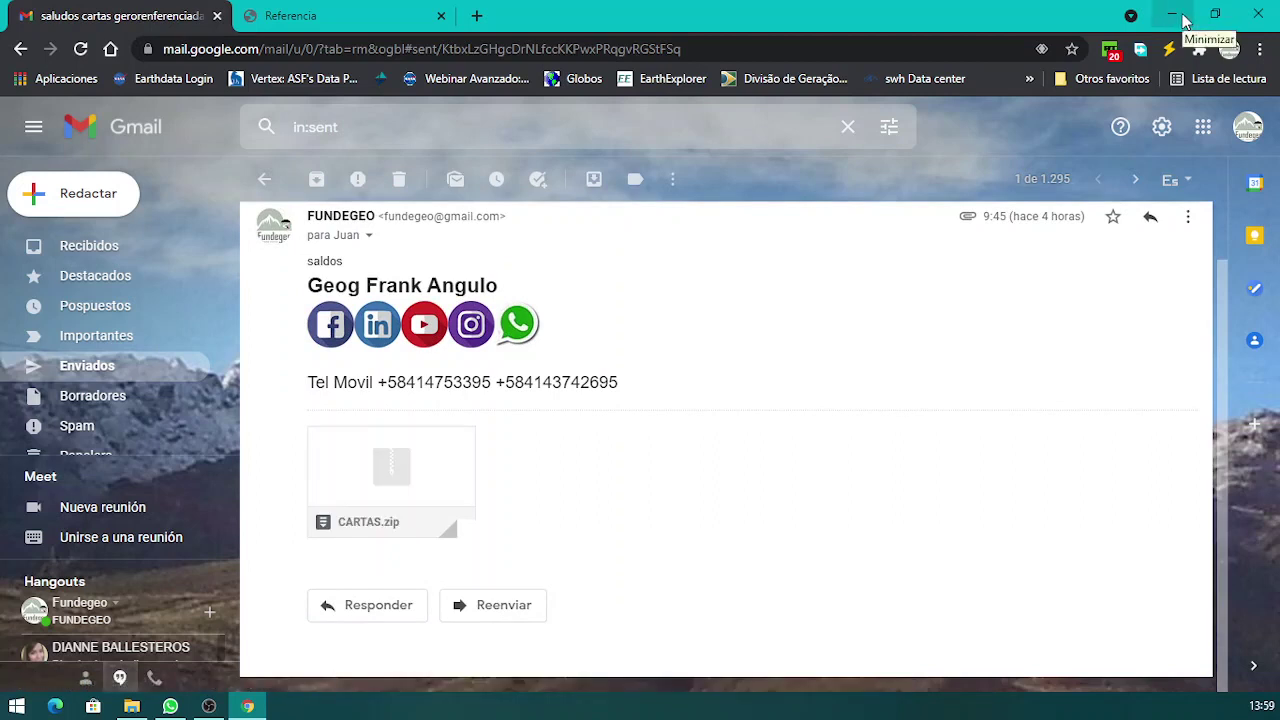
click(1183, 21)
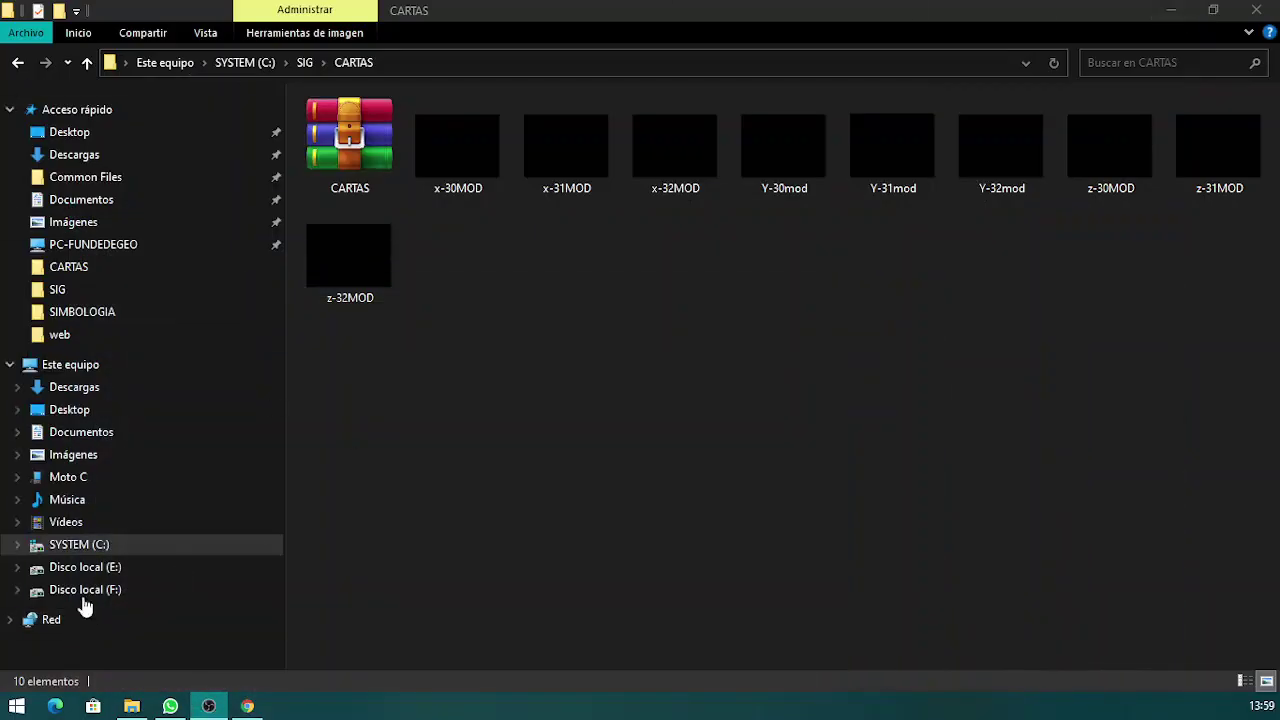
Browse from drive C: through the SIG folder into its CARTAS subfolder in File Explorer.
click(62, 549)
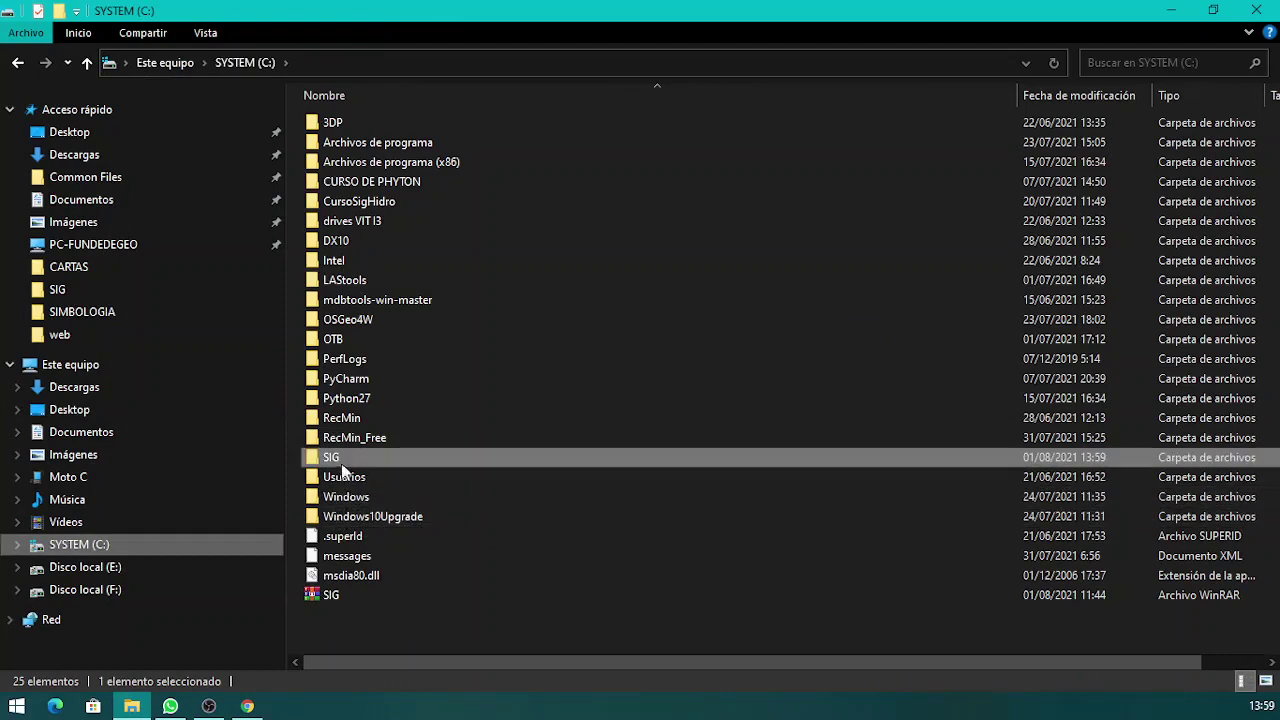
mouse_move(335, 466)
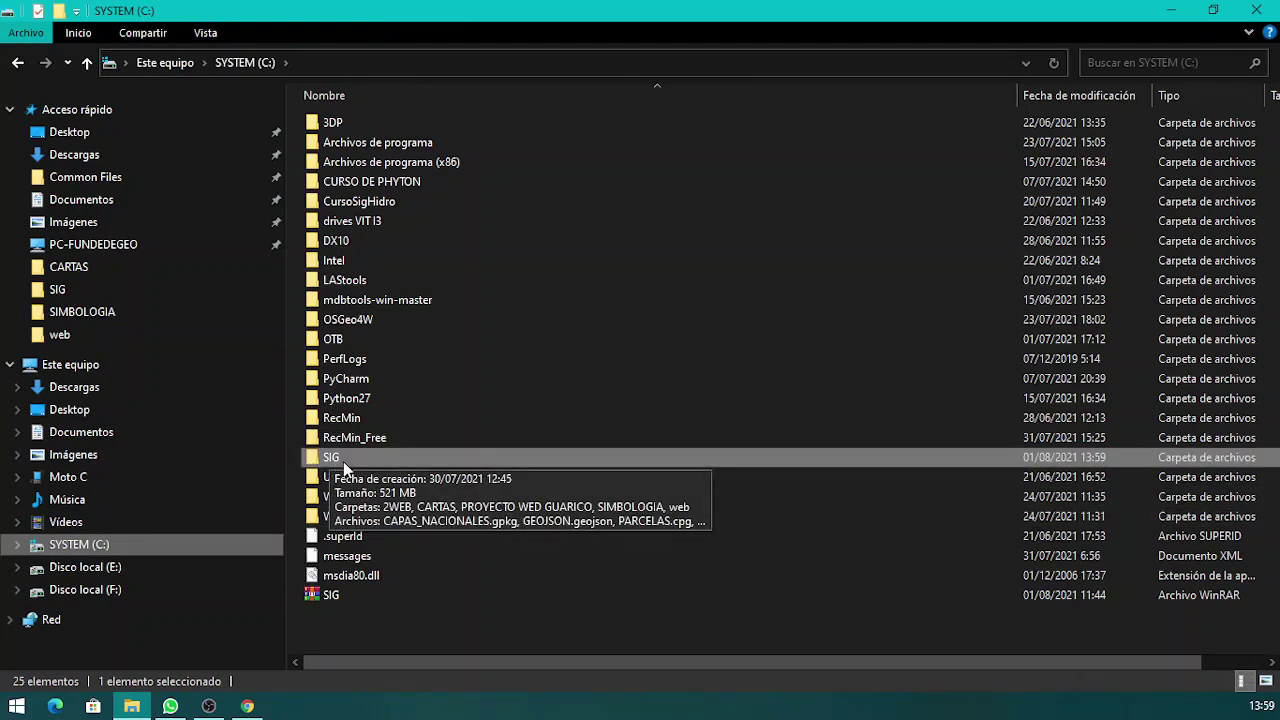
double_click(340, 460)
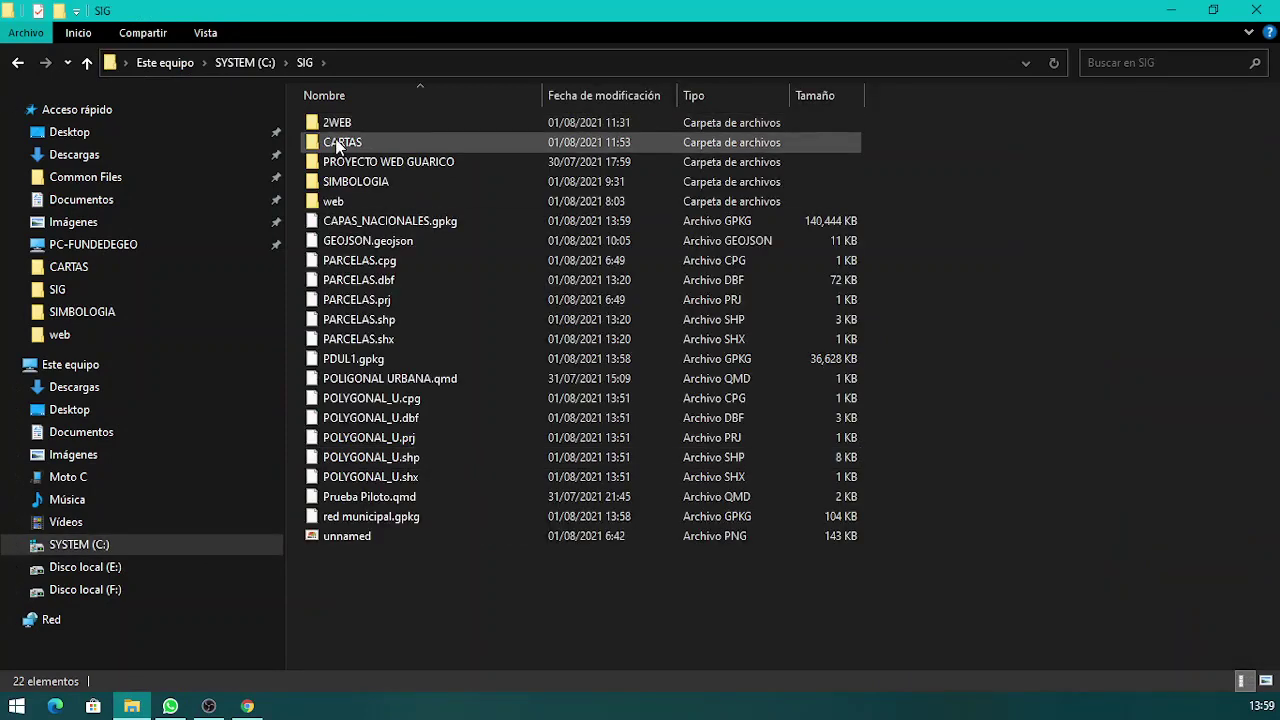
double_click(340, 144)
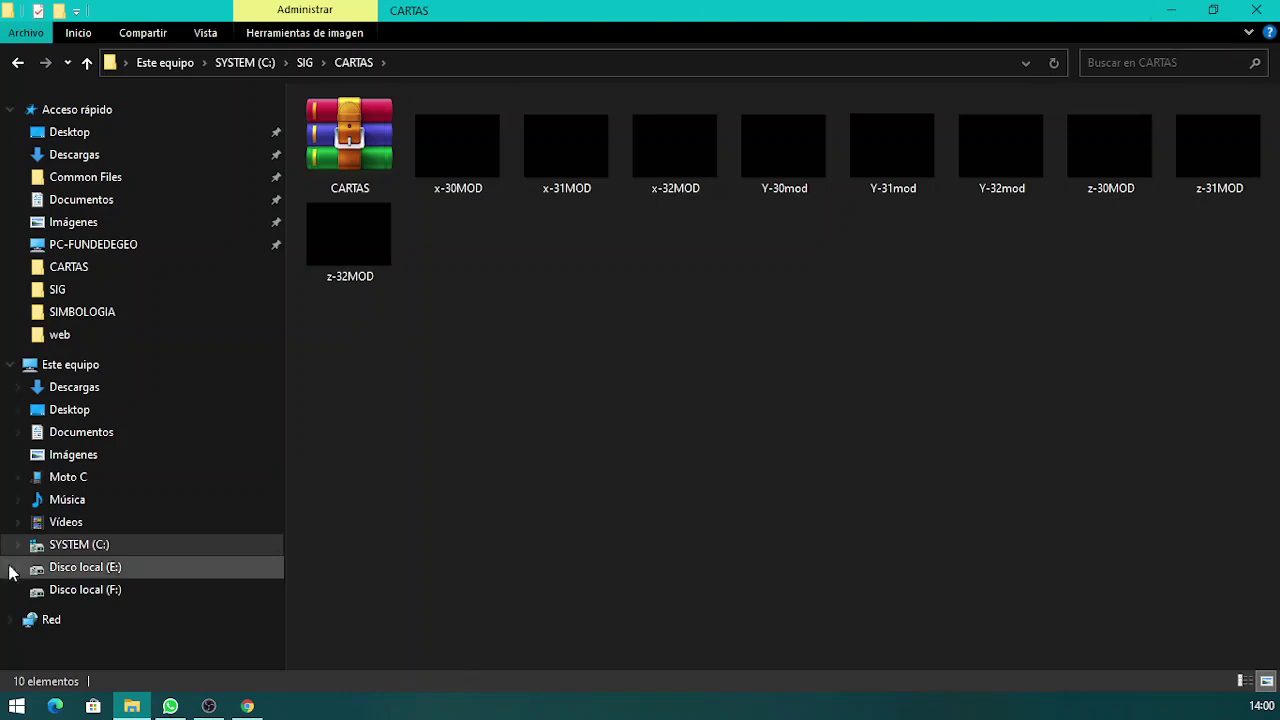
Review the SIG folder on drive C: and inspect the contents of the SIG.rar archive beside it.
click(70, 547)
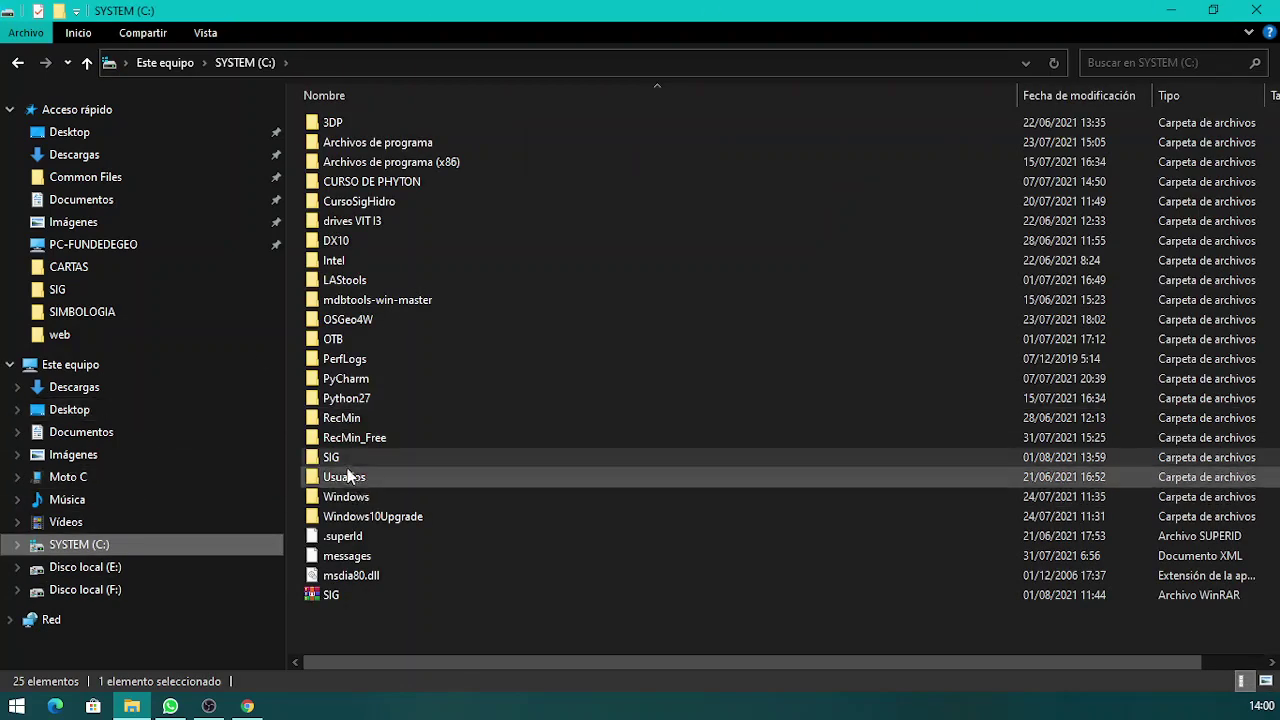
double_click(340, 457)
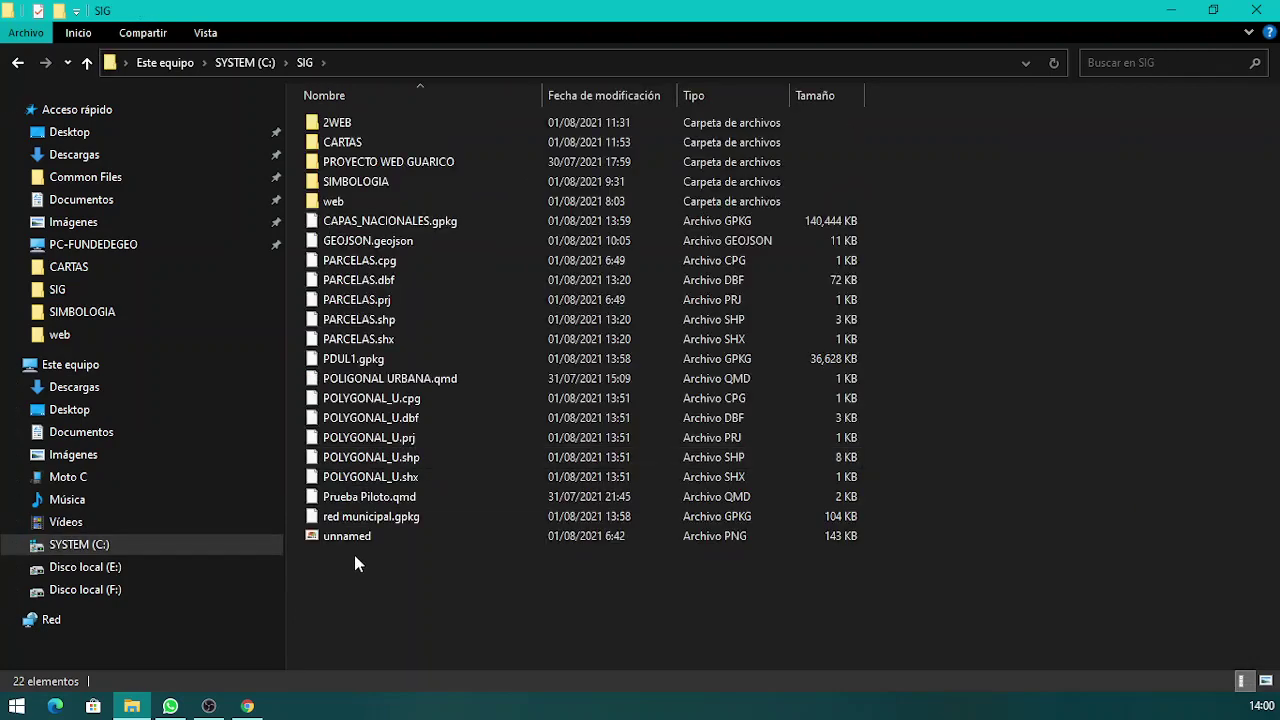
click(17, 63)
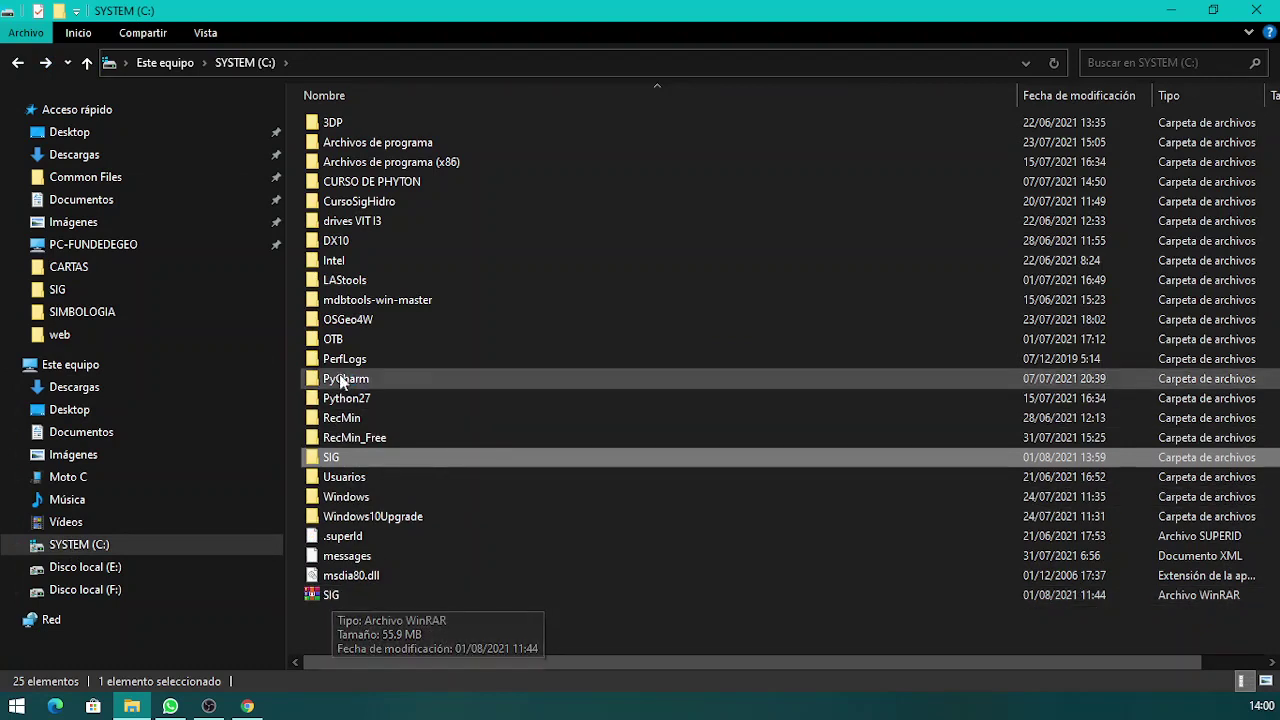
click(338, 601)
double_click(339, 601)
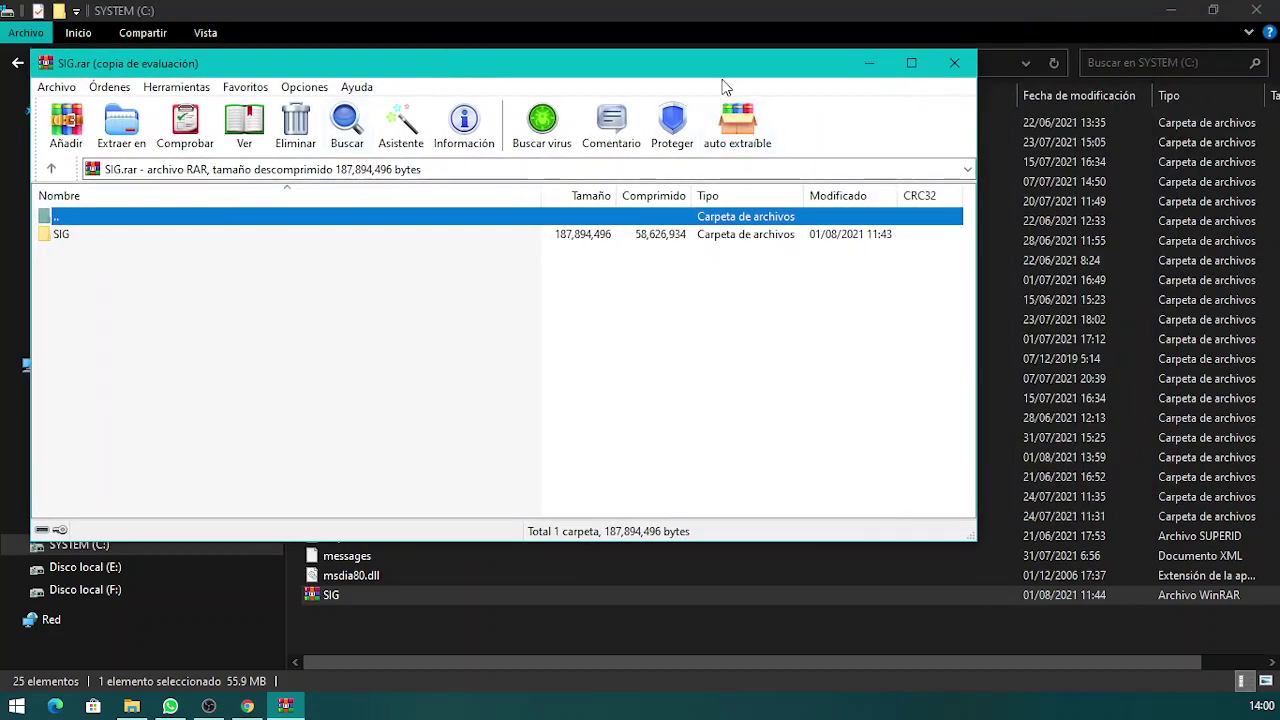
click(954, 63)
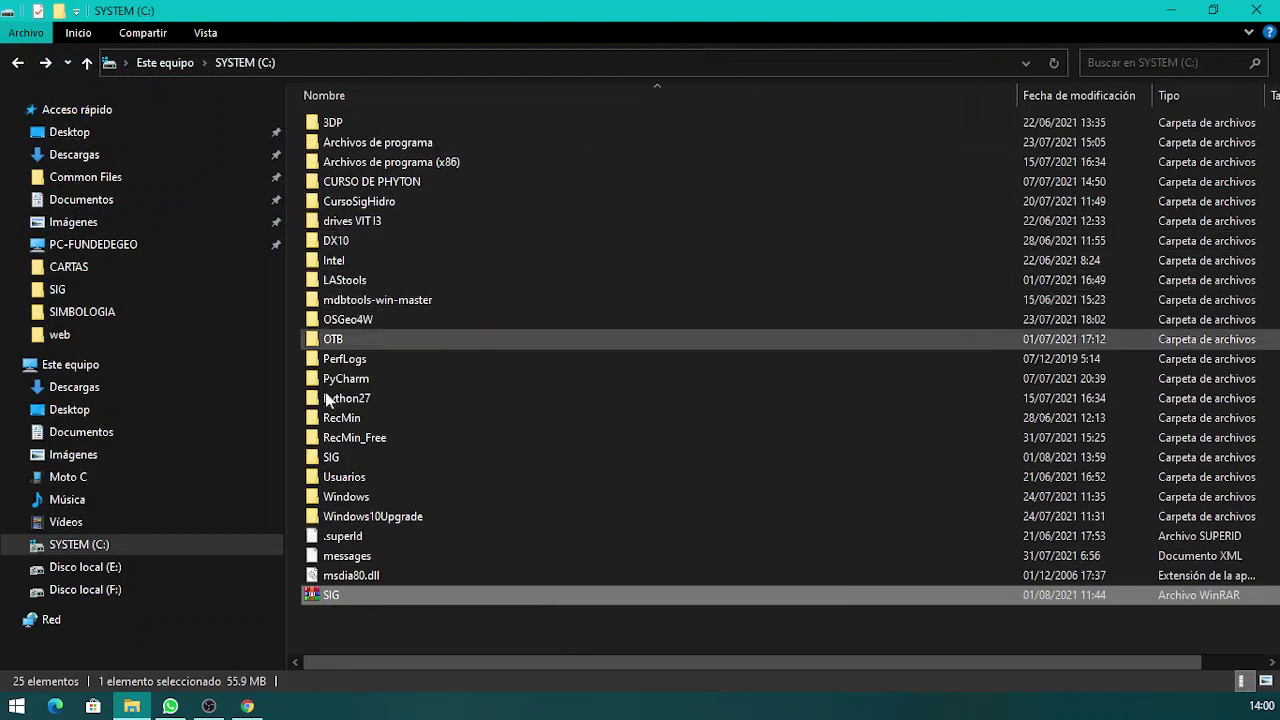
Show the map sheets in the SIG\CARTAS folder once more and minimize the File Explorer window.
double_click(340, 458)
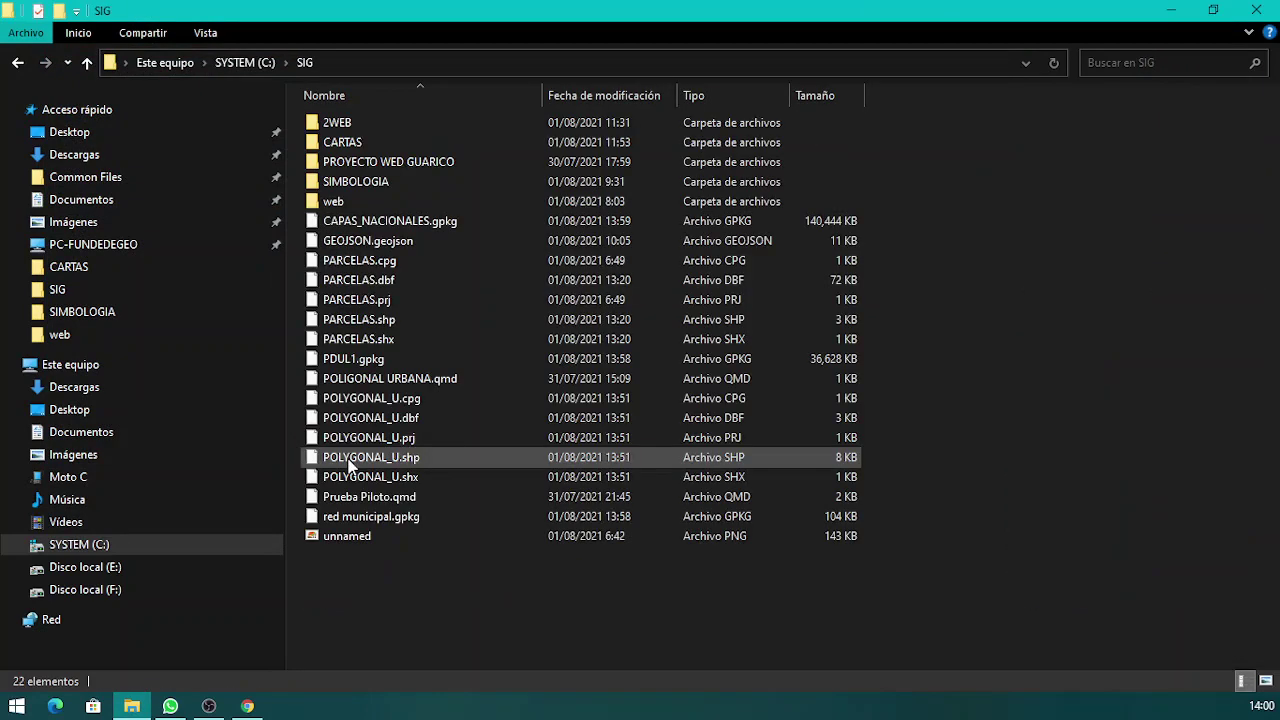
double_click(355, 142)
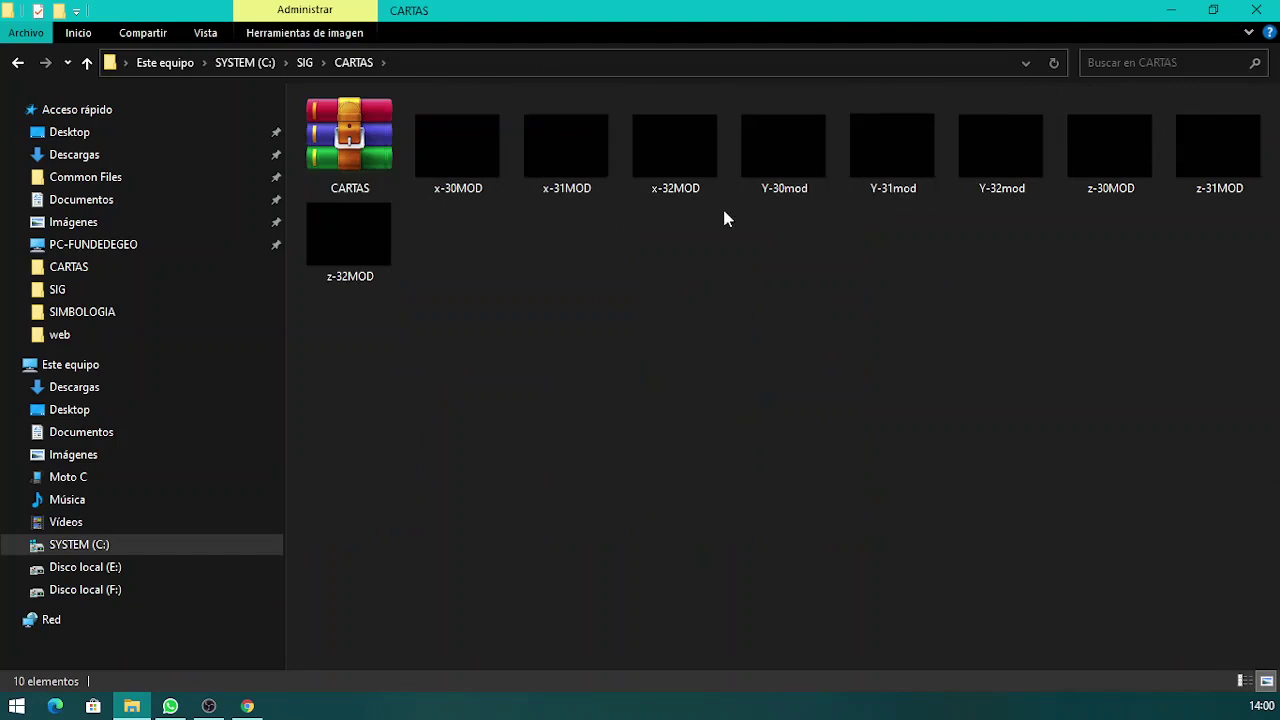
click(1170, 10)
Glance at WhatsApp, minimize it, and bring up the QGIS 3.16 shortcuts folder in File Explorer.
click(171, 706)
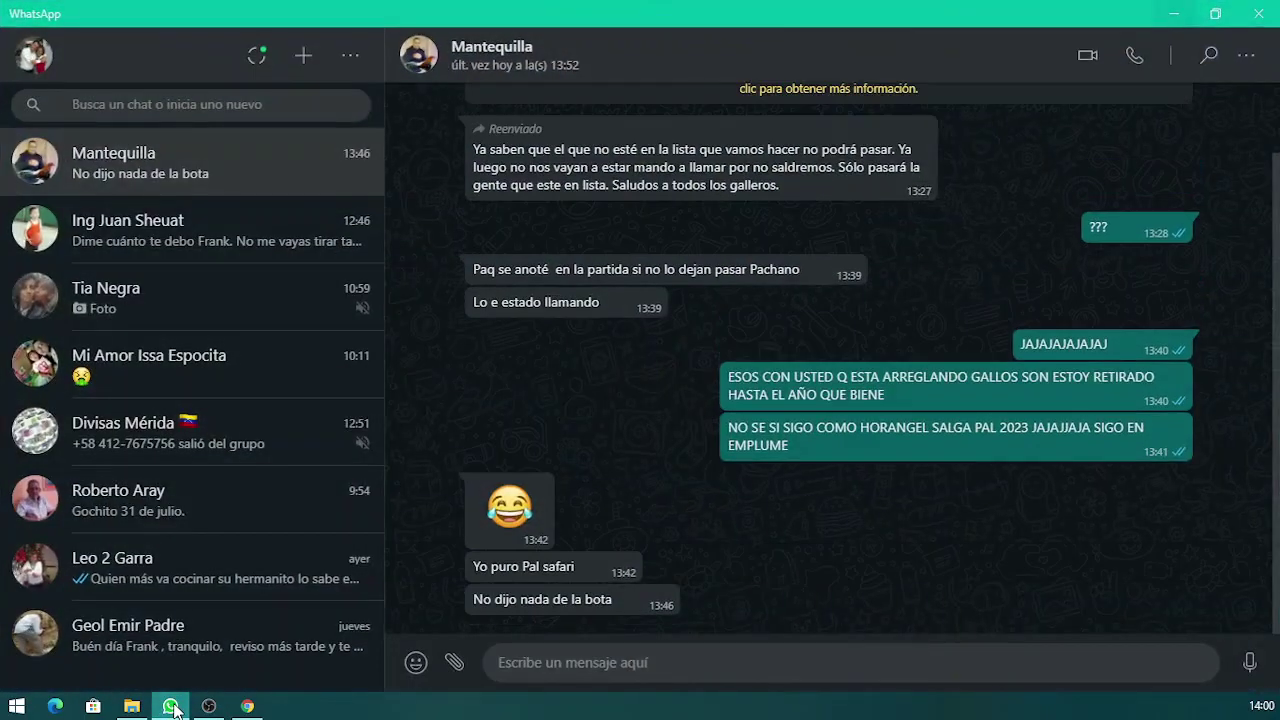
click(171, 706)
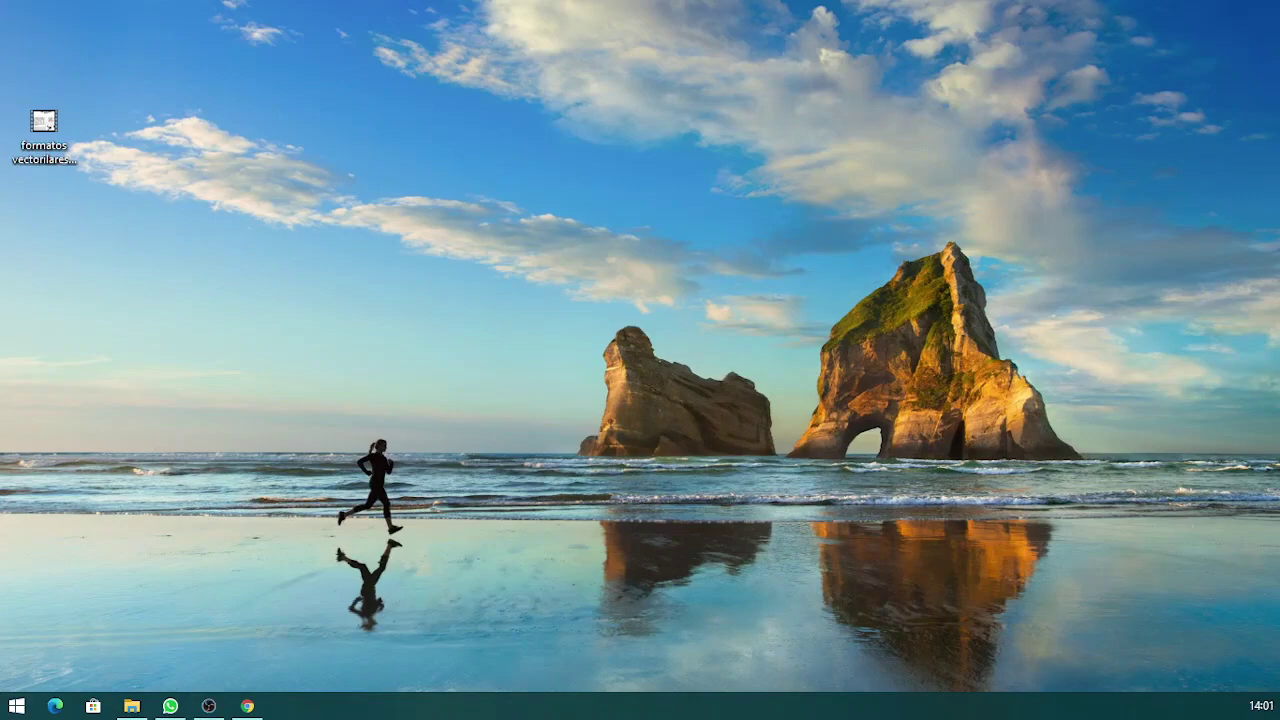
click(131, 706)
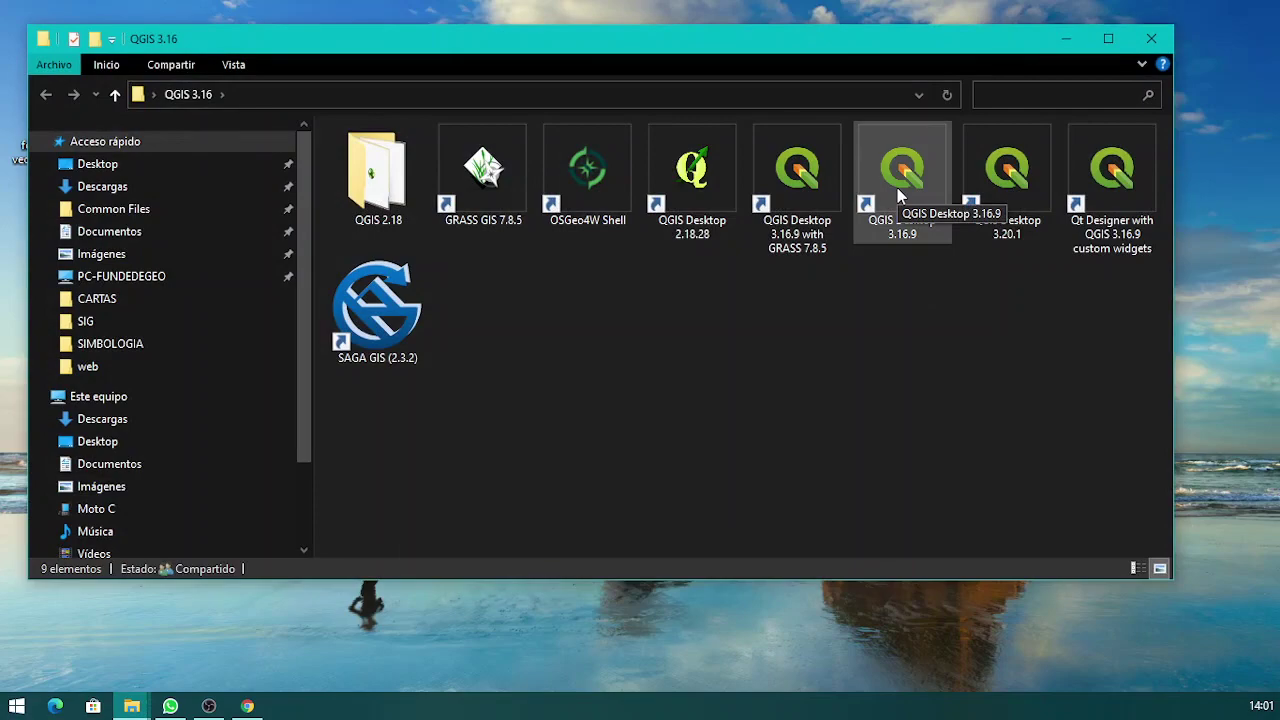
Switch to Chrome and open the QGIS project site qgis.org/es/site/ in a new tab.
click(247, 706)
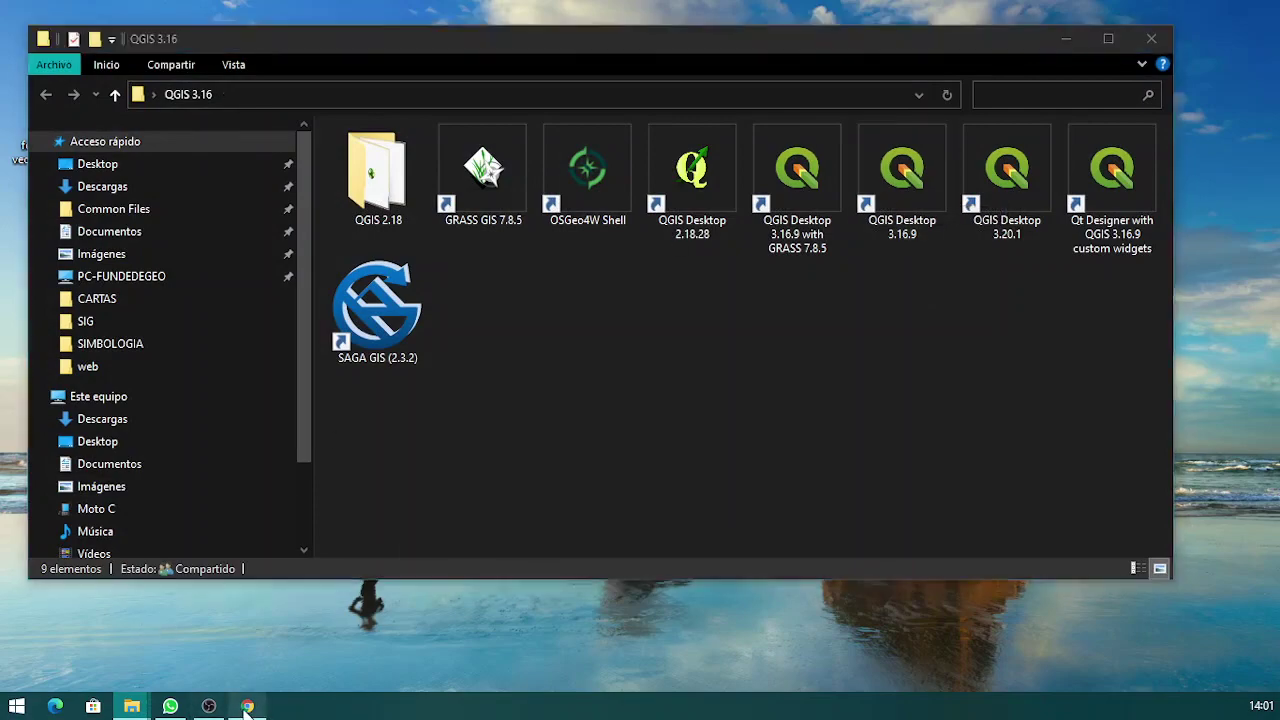
click(476, 15)
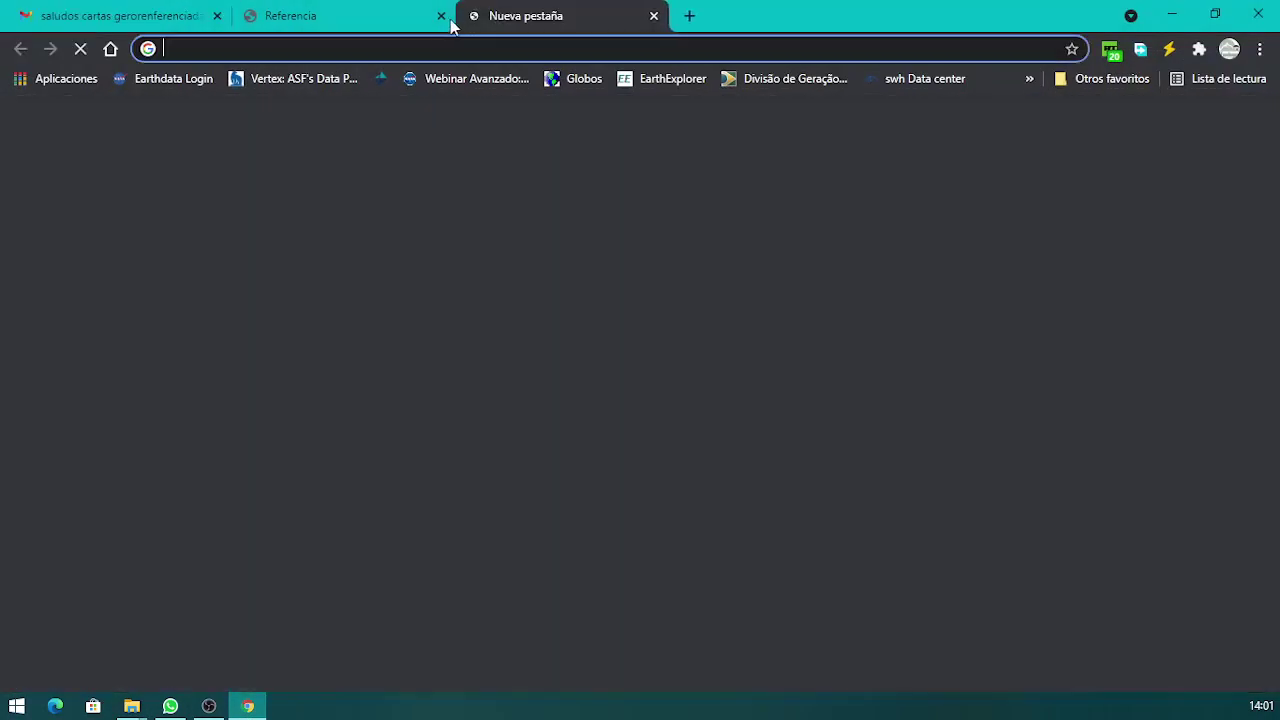
click(424, 48)
text(qgis)
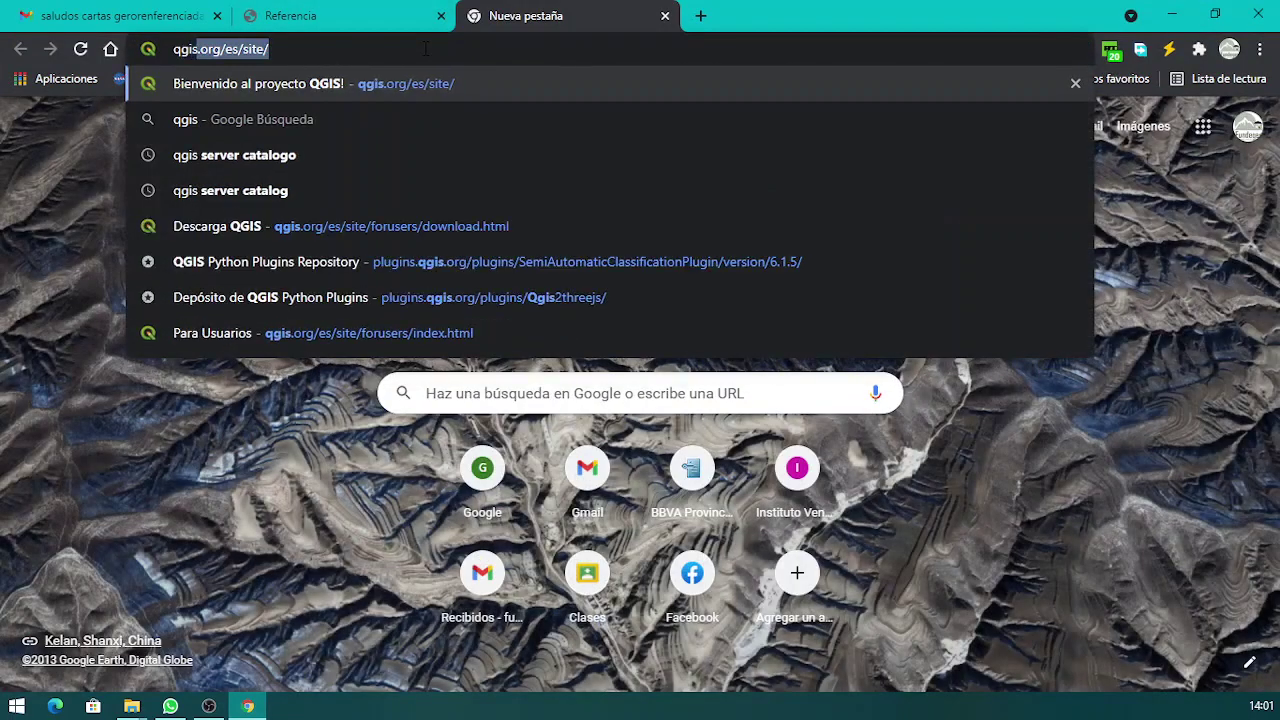
key(Return)
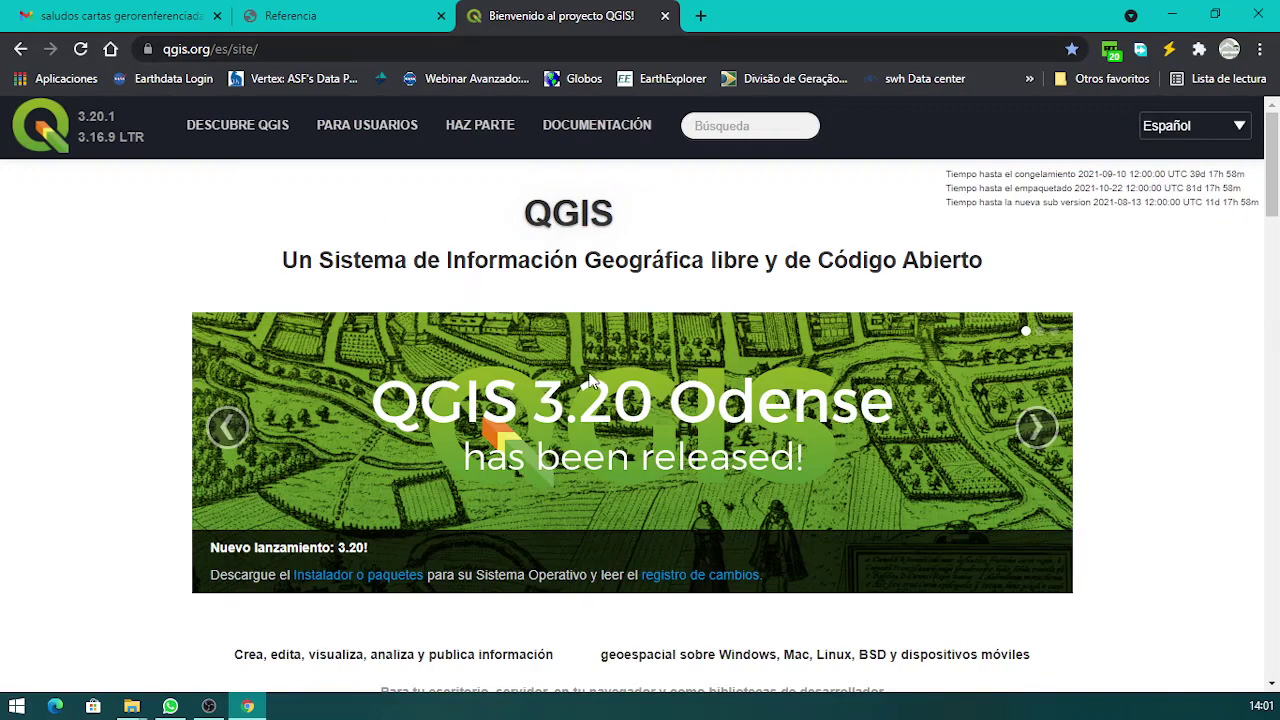
Open the QGIS download page, examine the Windows installers for versions 3.20 and 3.16, and minimize the browser.
scroll(590, 380, down, 3)
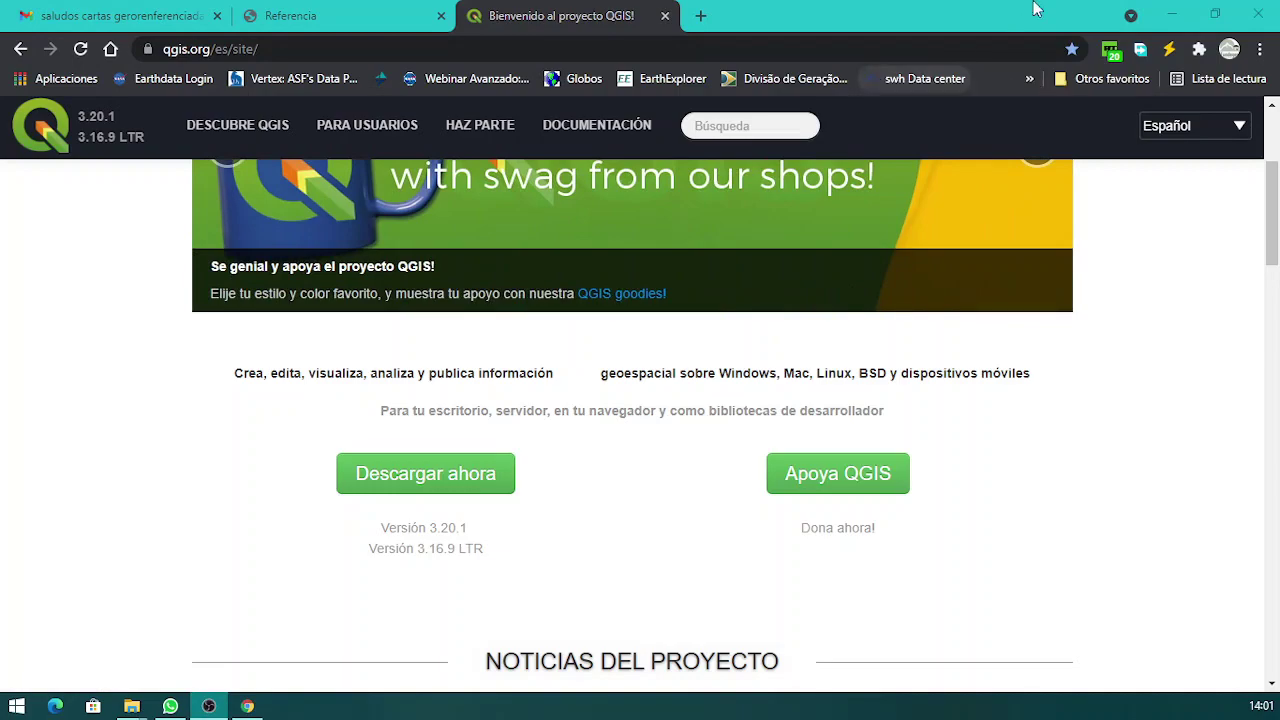
click(443, 485)
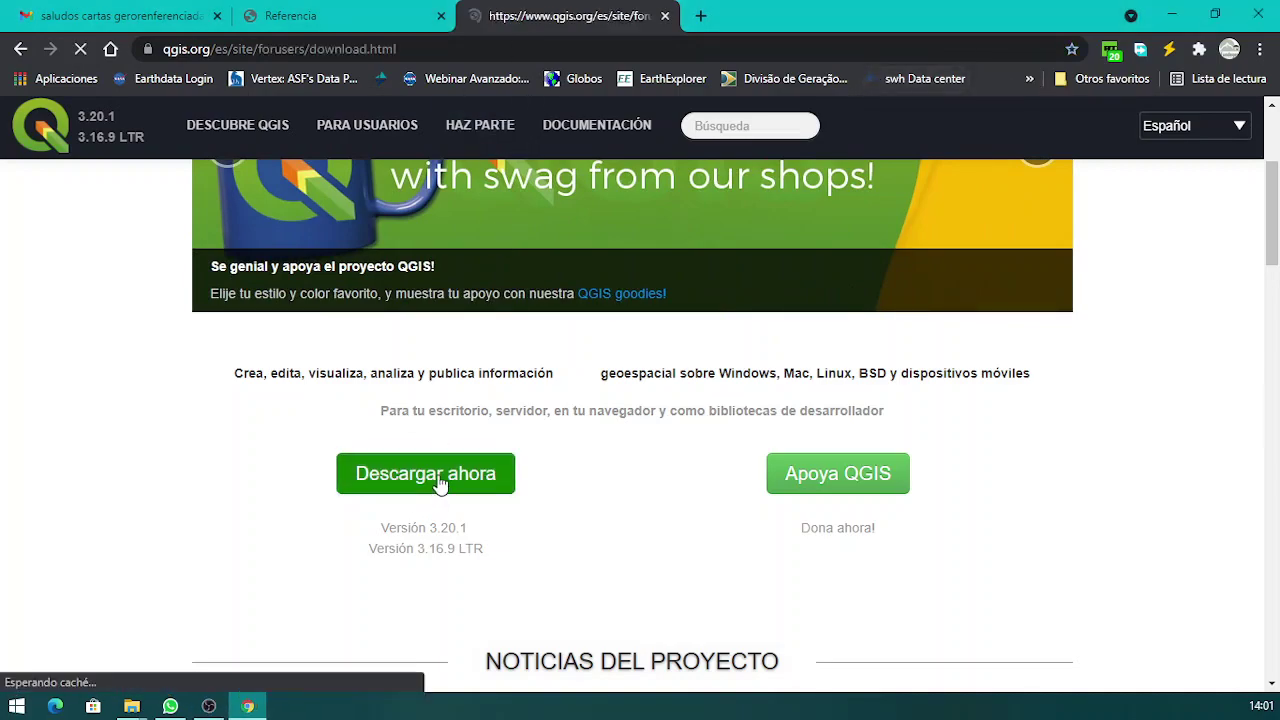
scroll(600, 440, down, 5)
scroll(611, 465, up, 3)
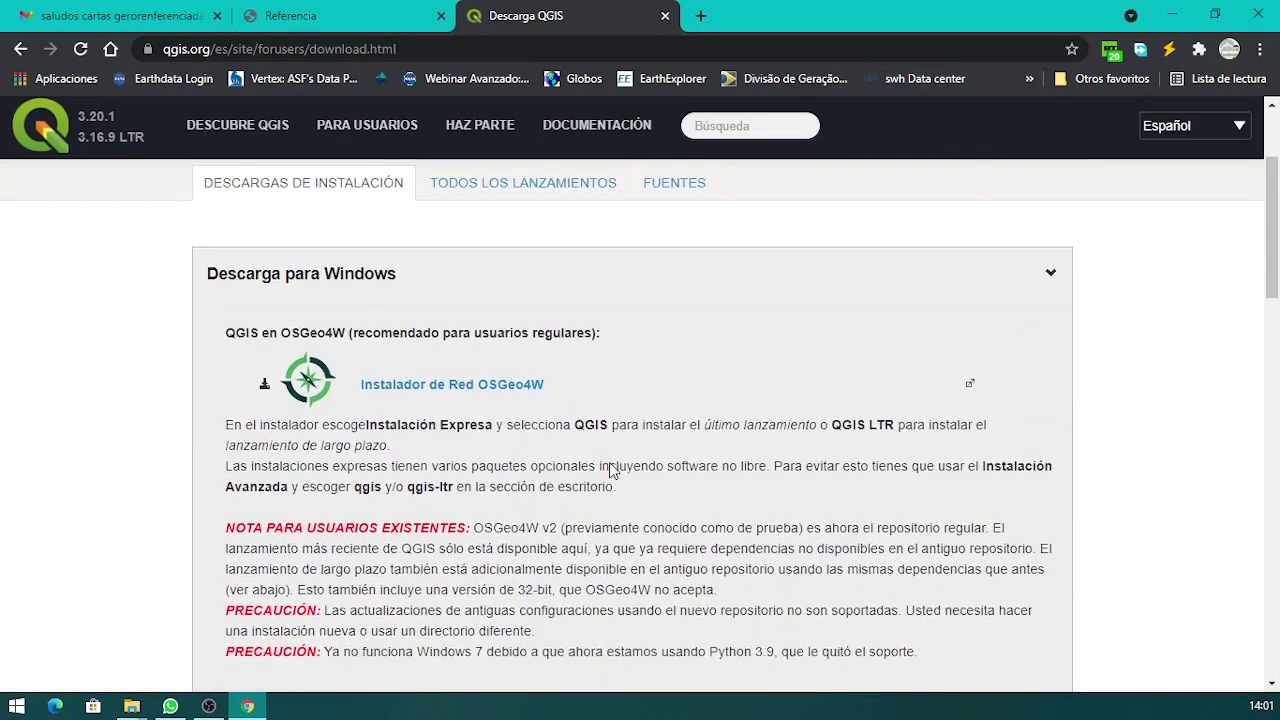
scroll(609, 462, down, 5)
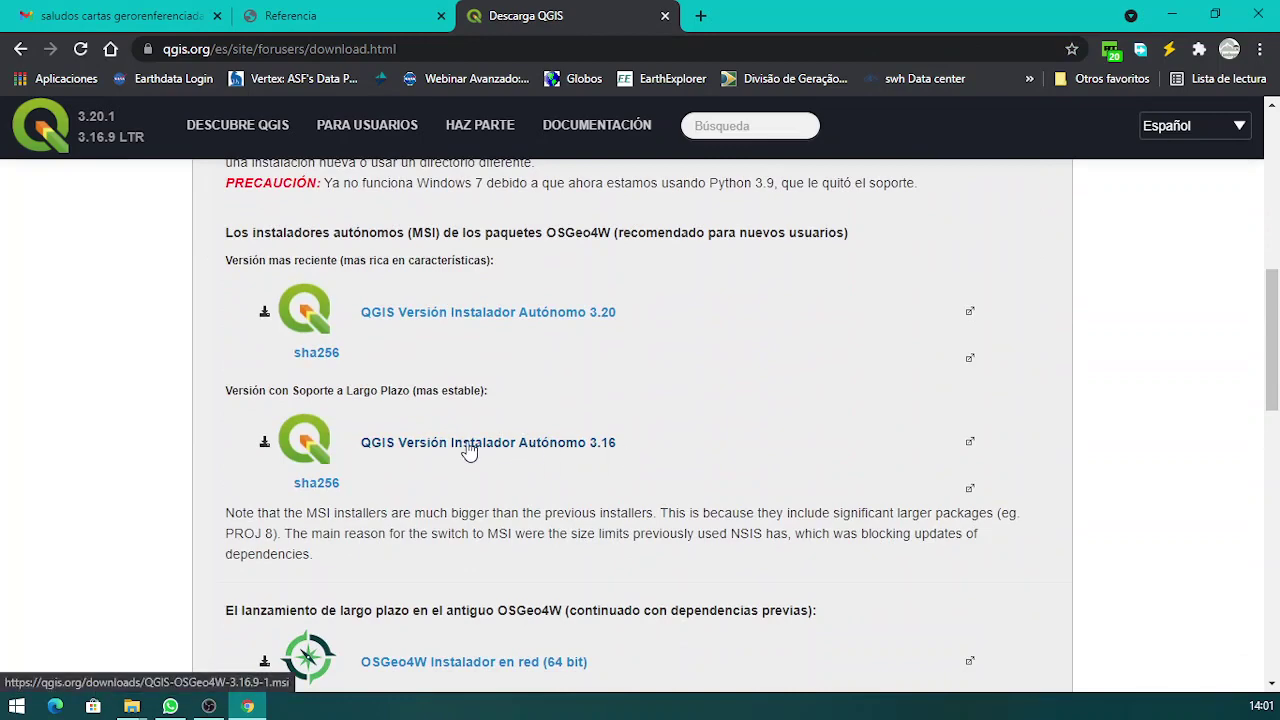
scroll(491, 408, down, 5)
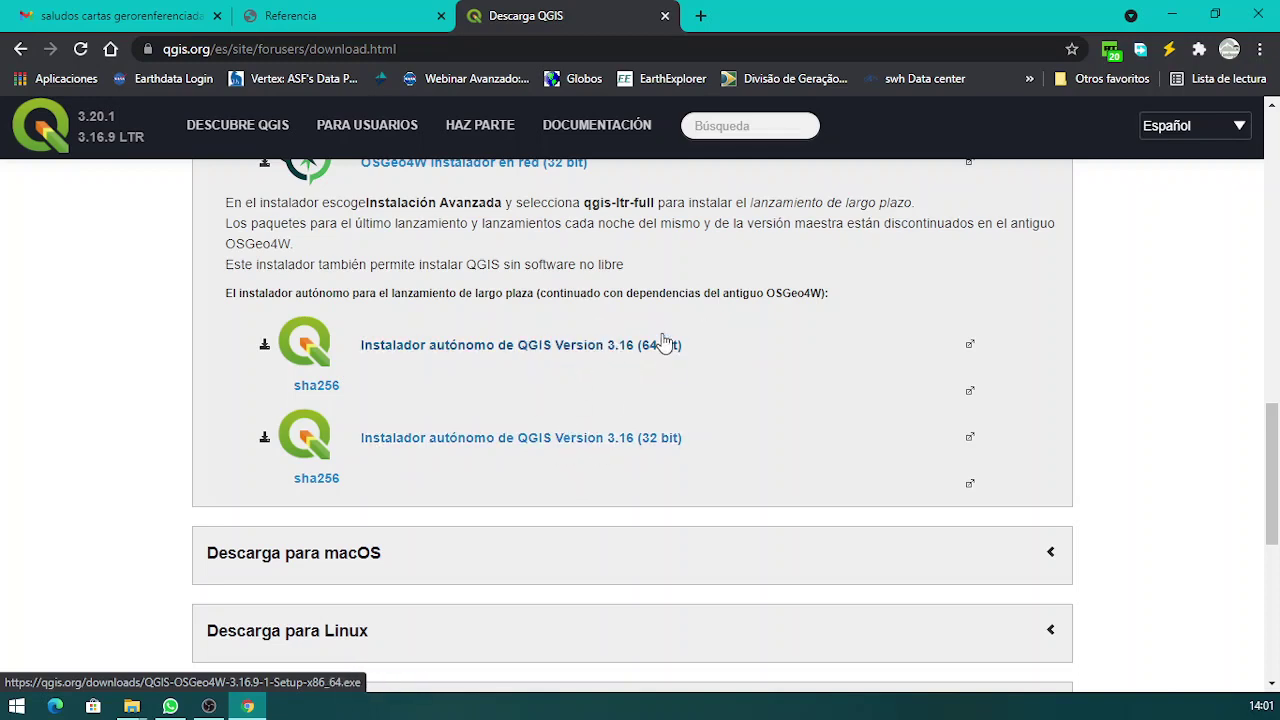
click(1165, 12)
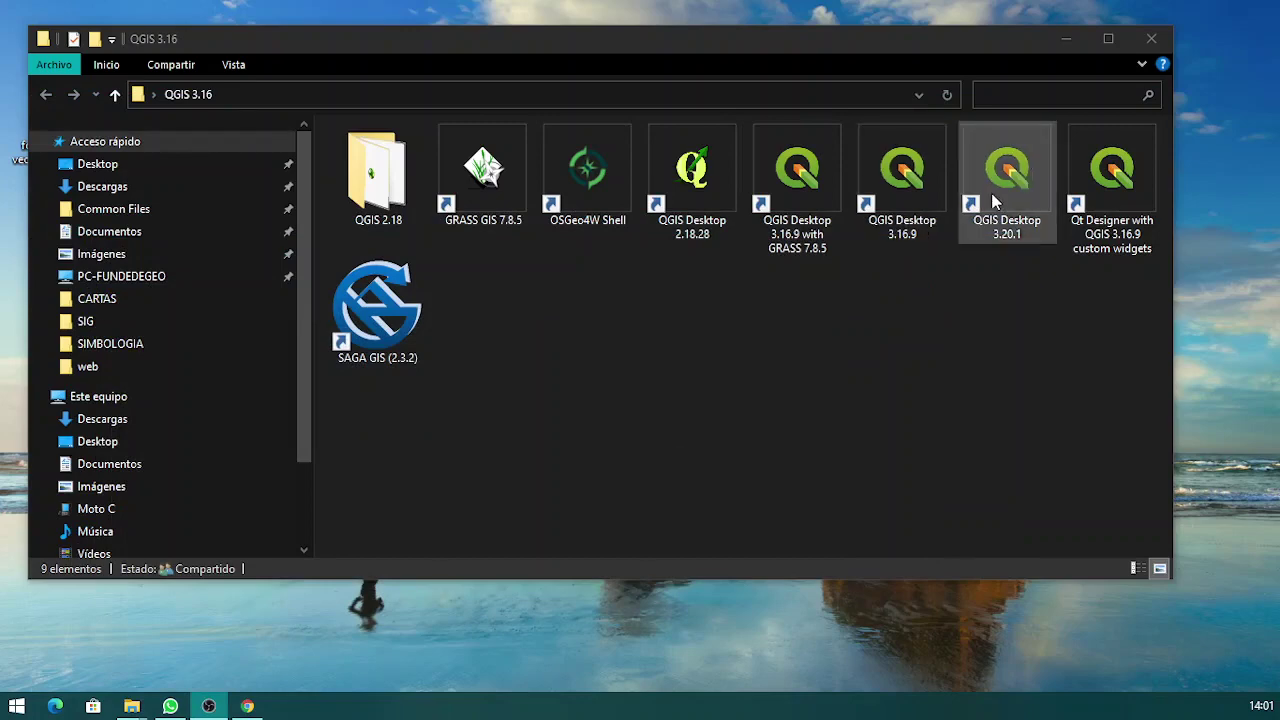
Launch QGIS Desktop 3.16.9 from the shortcuts folder and start a new blank project.
right_click(898, 185)
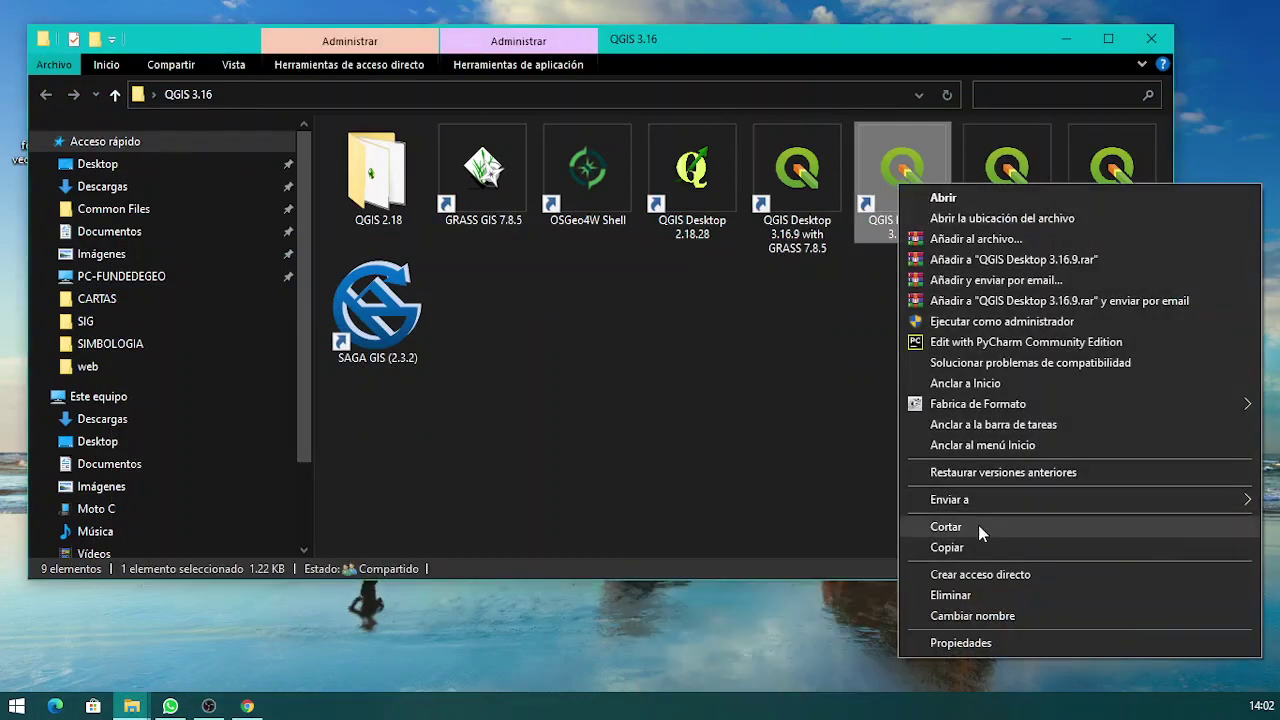
click(698, 326)
click(698, 326)
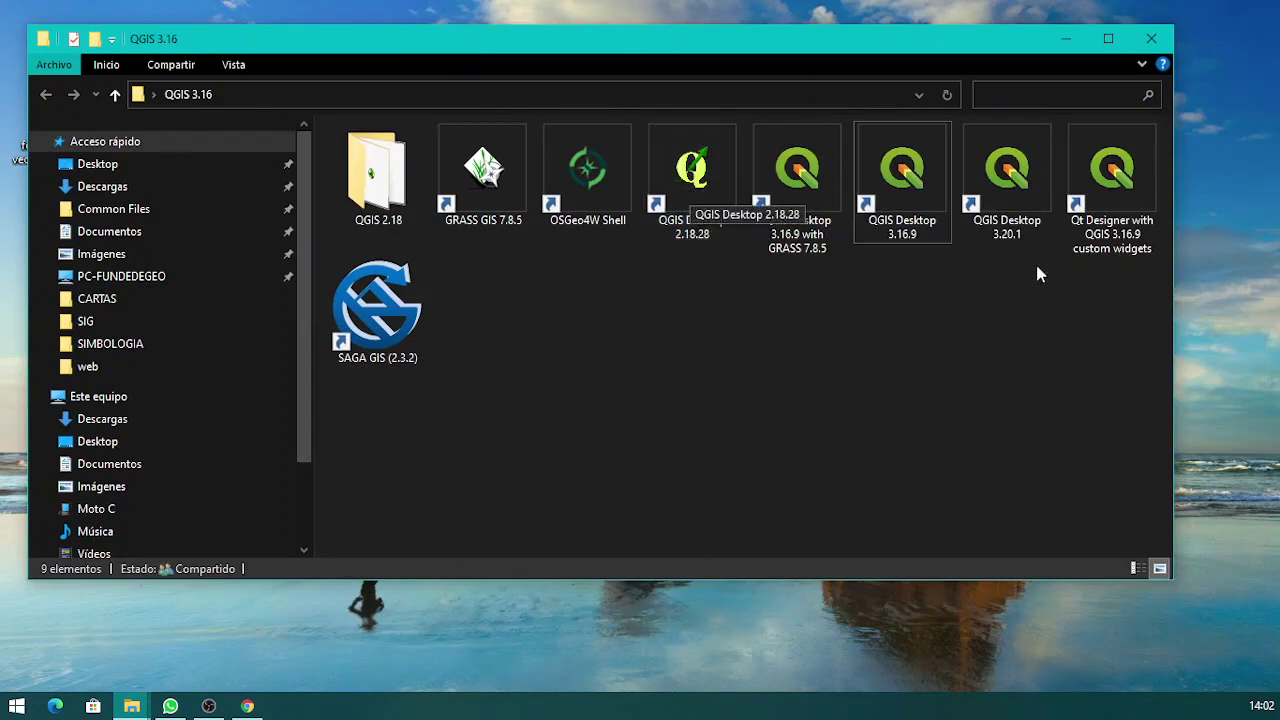
right_click(907, 182)
click(951, 199)
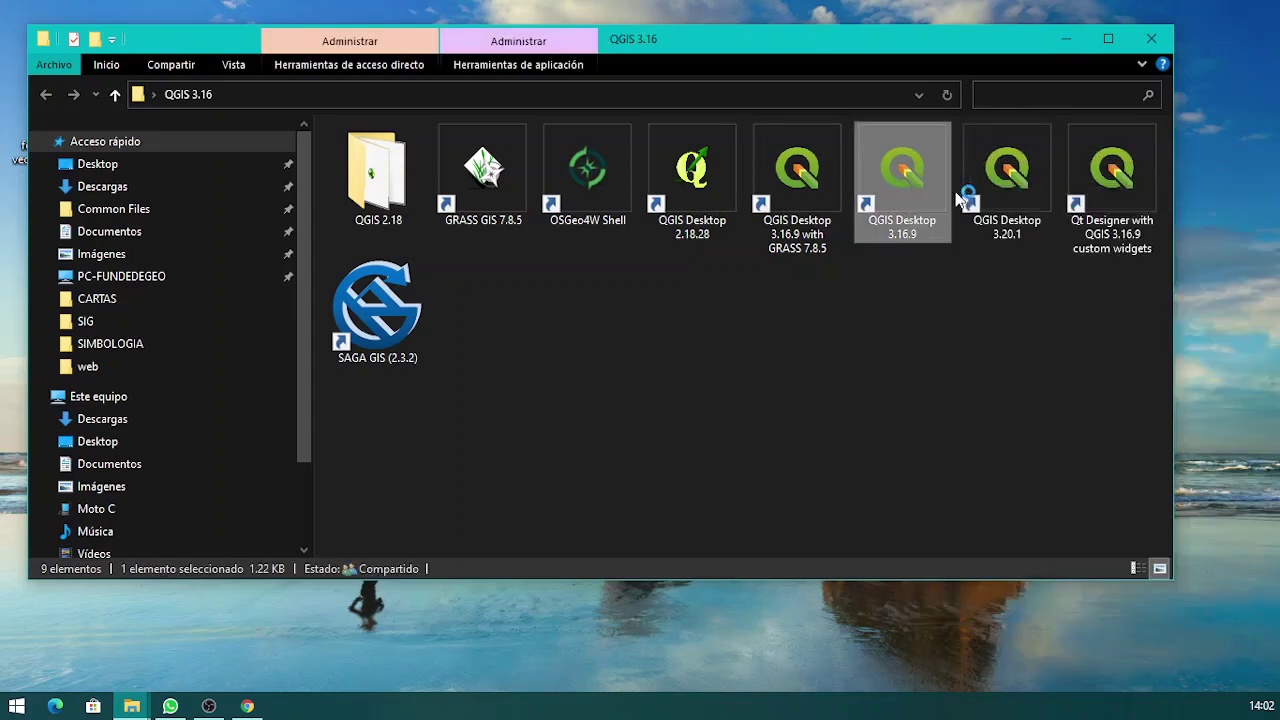
click(1065, 39)
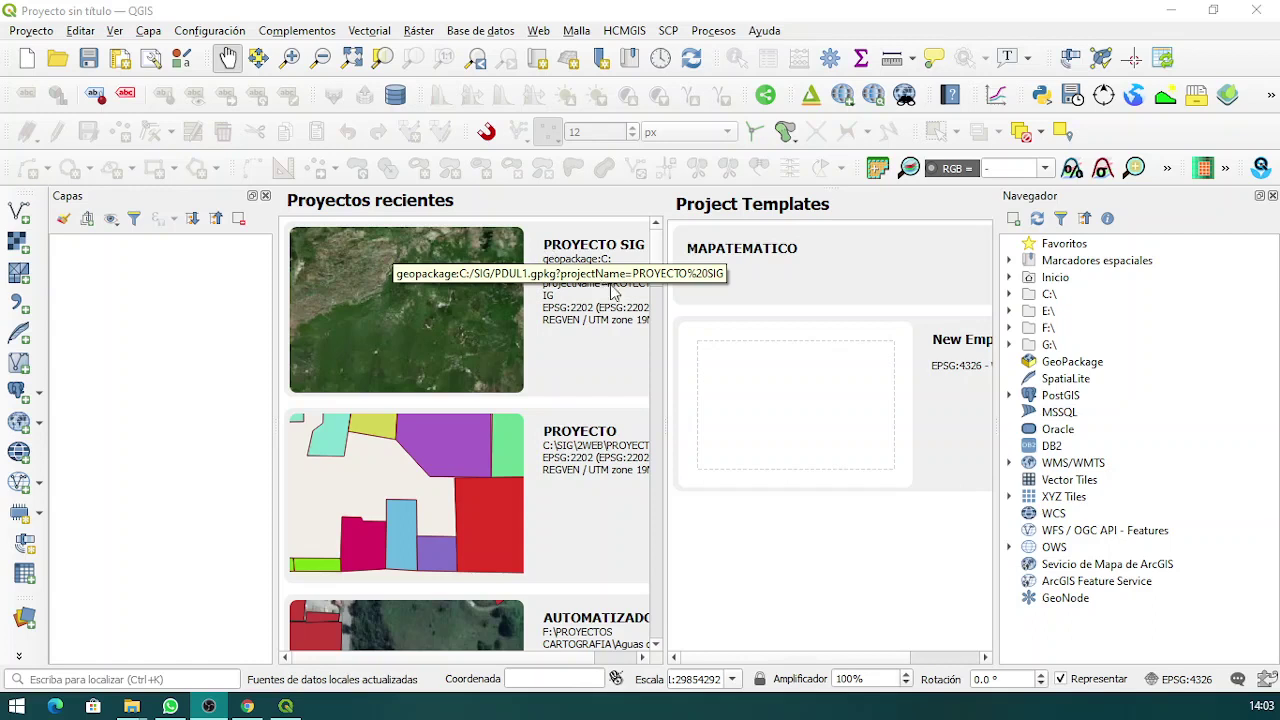
click(27, 60)
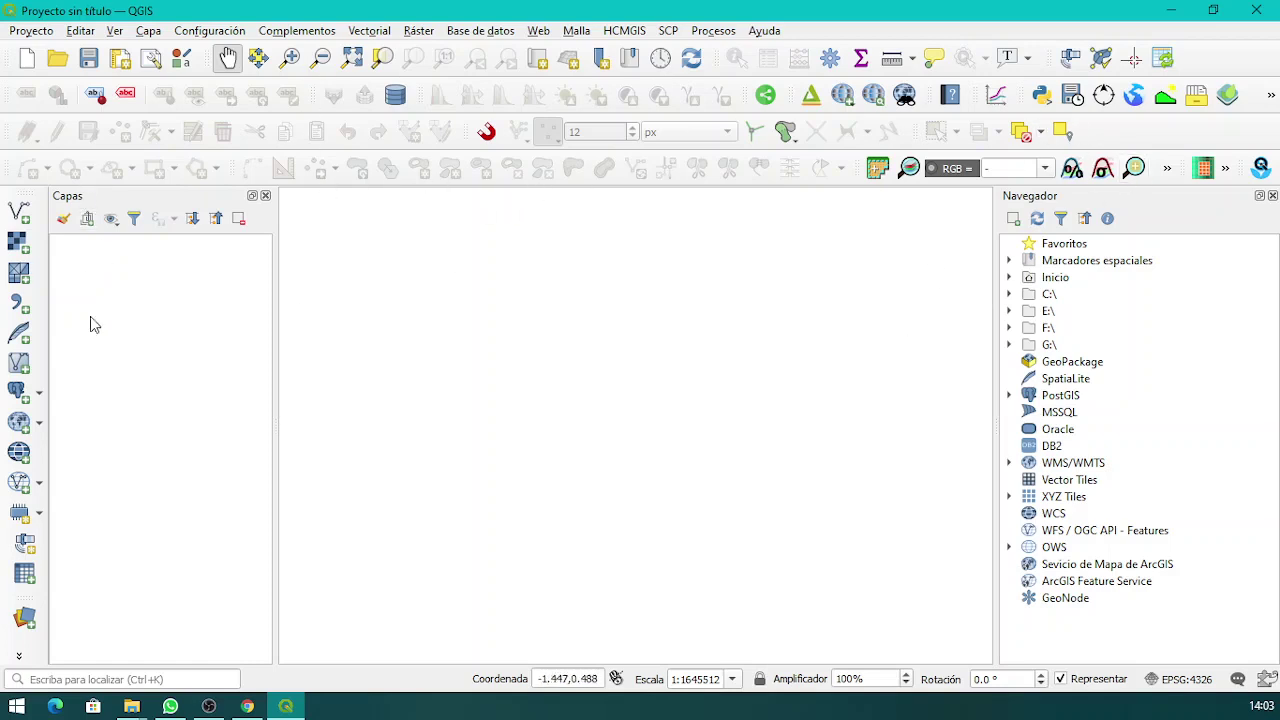
Hide the Navegador panel and show it again.
right_click(1152, 136)
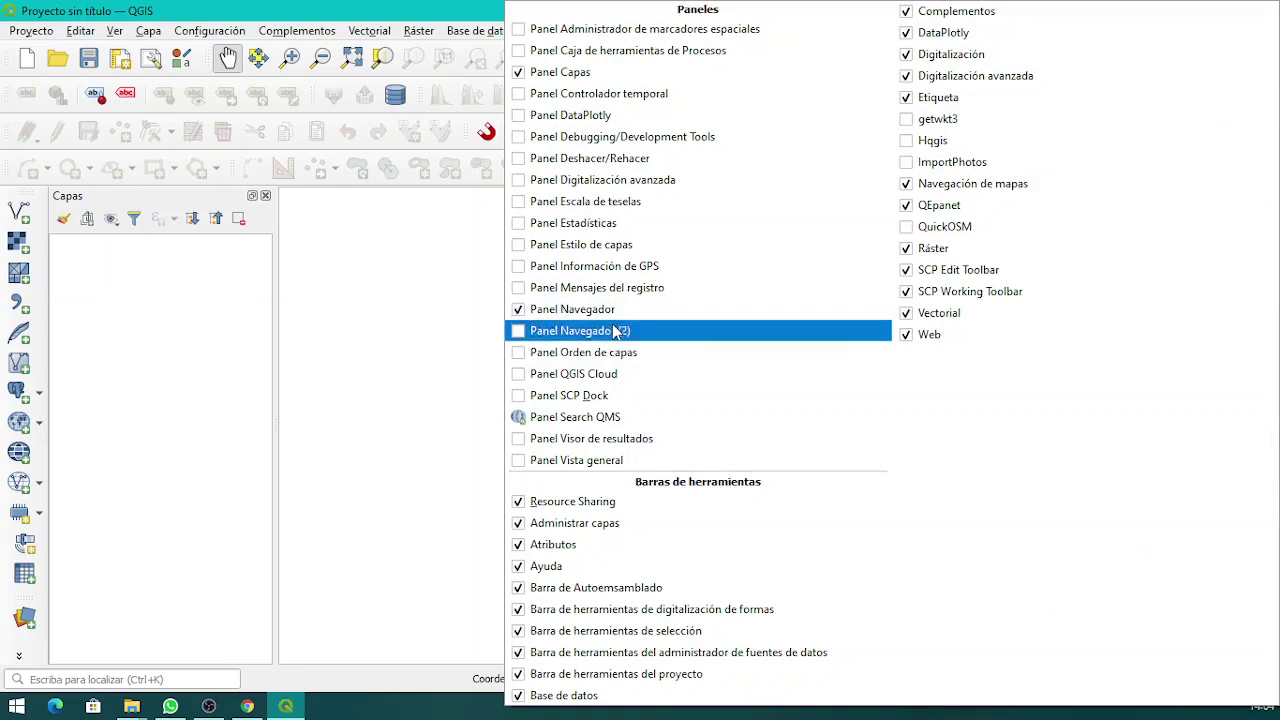
click(518, 310)
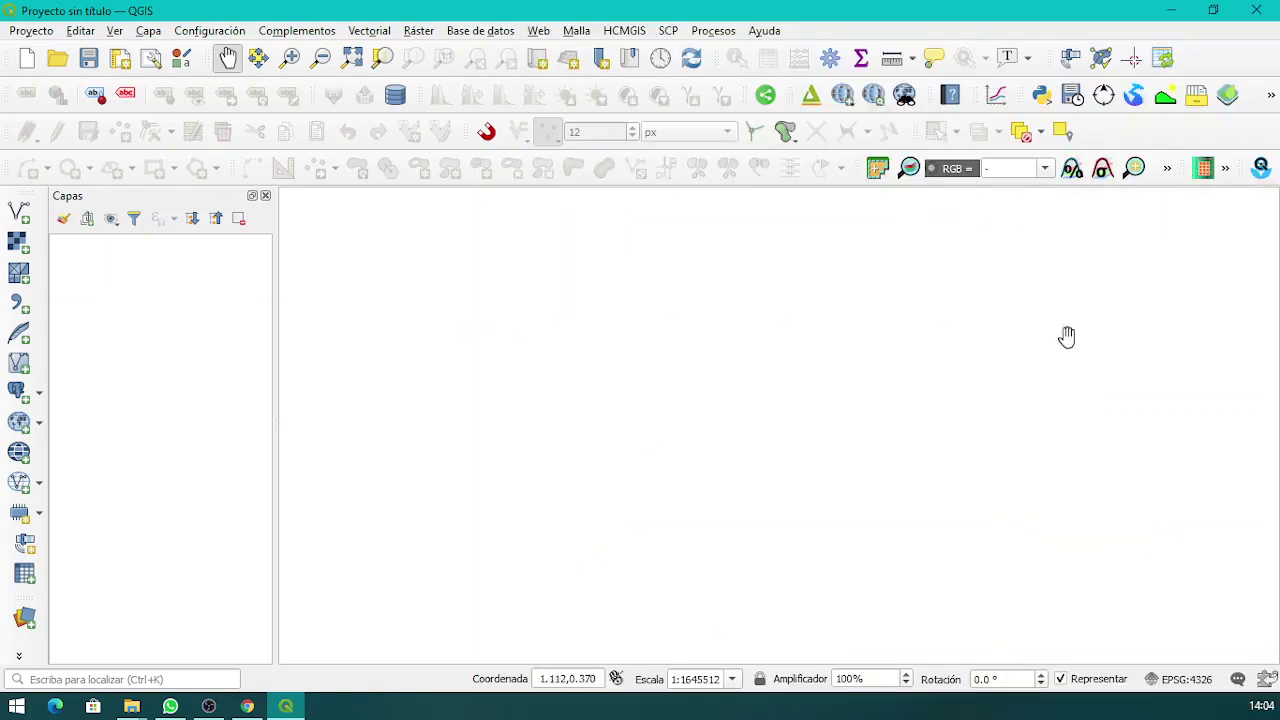
right_click(1170, 136)
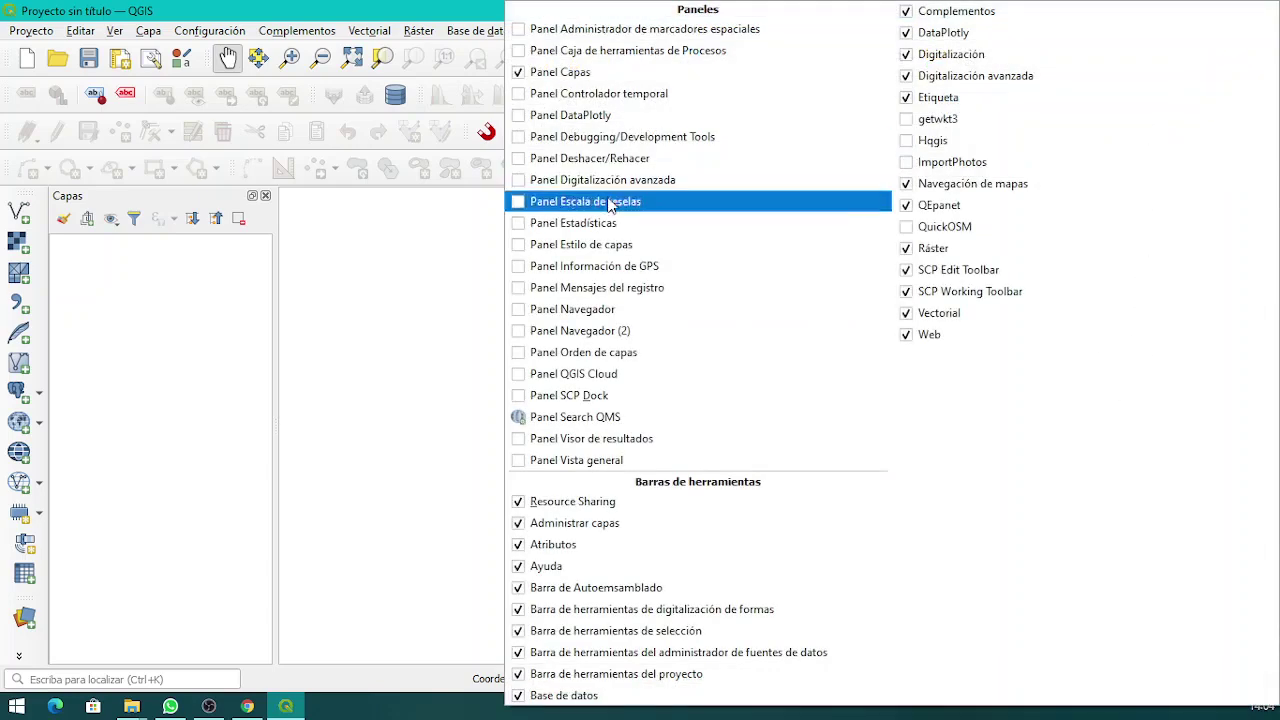
click(518, 309)
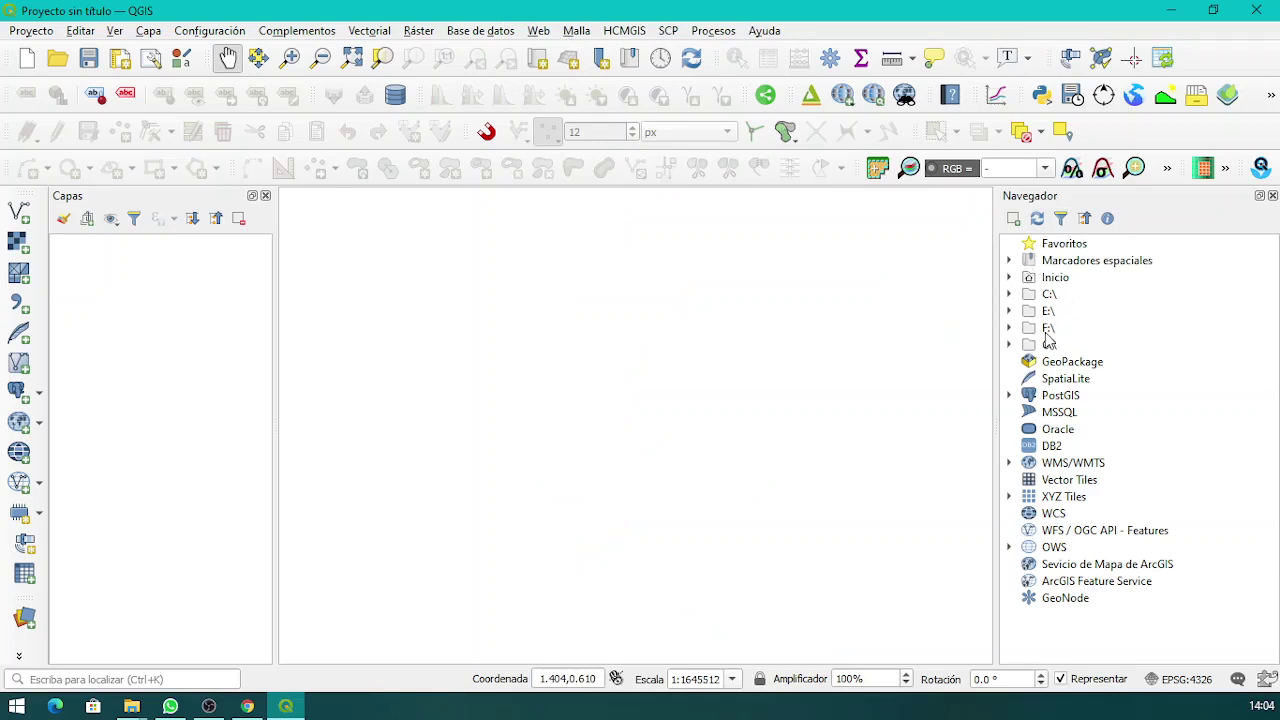
Browse to the C:\SIG folder in the Navegador and expand PDUL1.gpkg to examine its layers.
click(1010, 296)
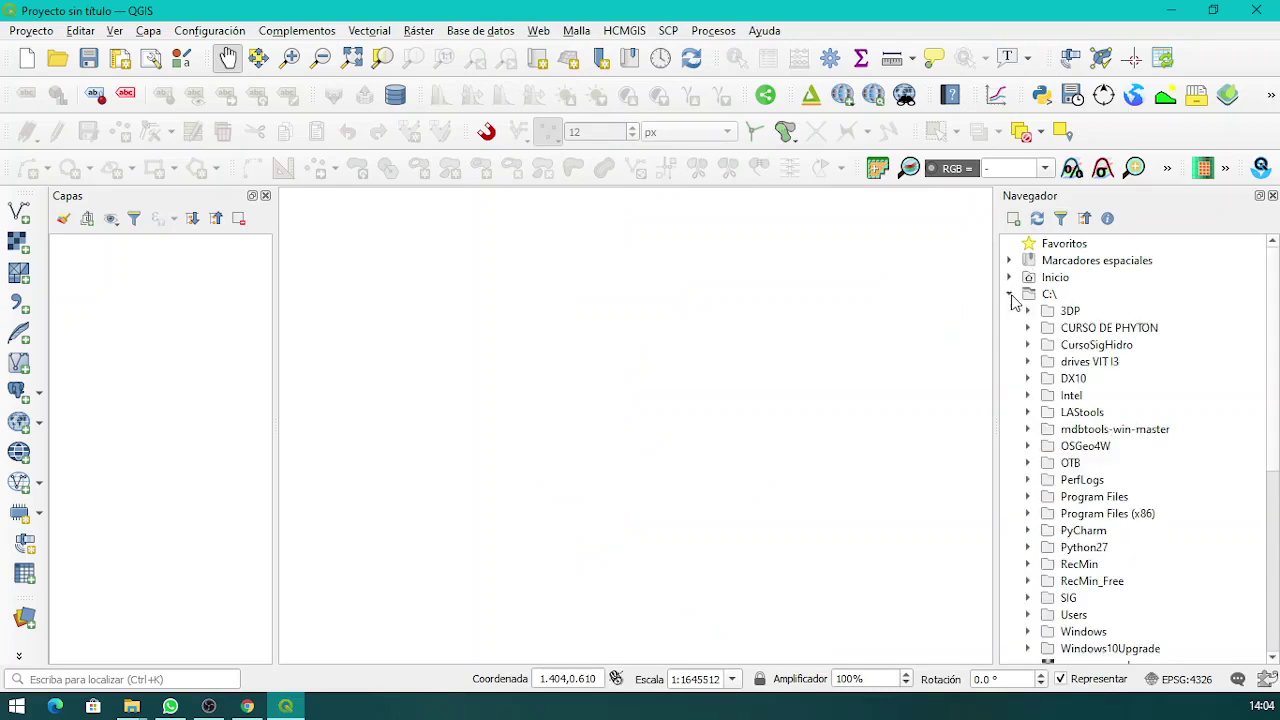
scroll(1077, 488, down, 1)
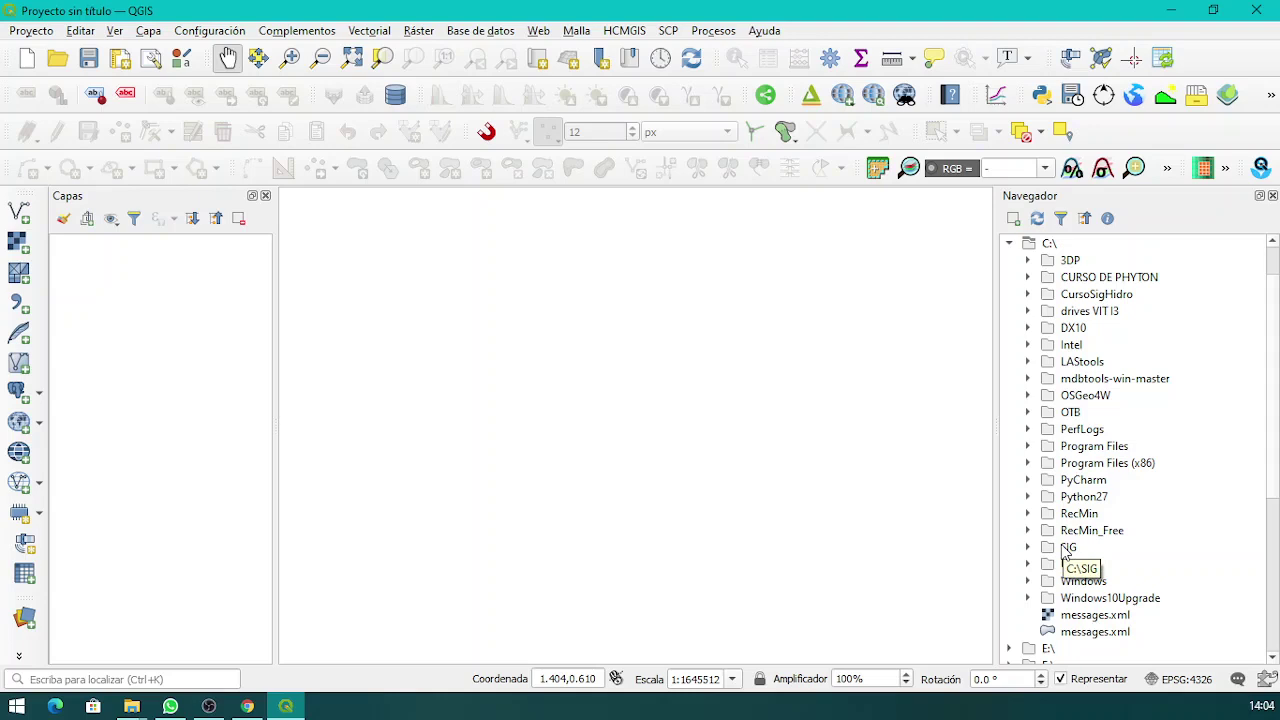
click(1027, 547)
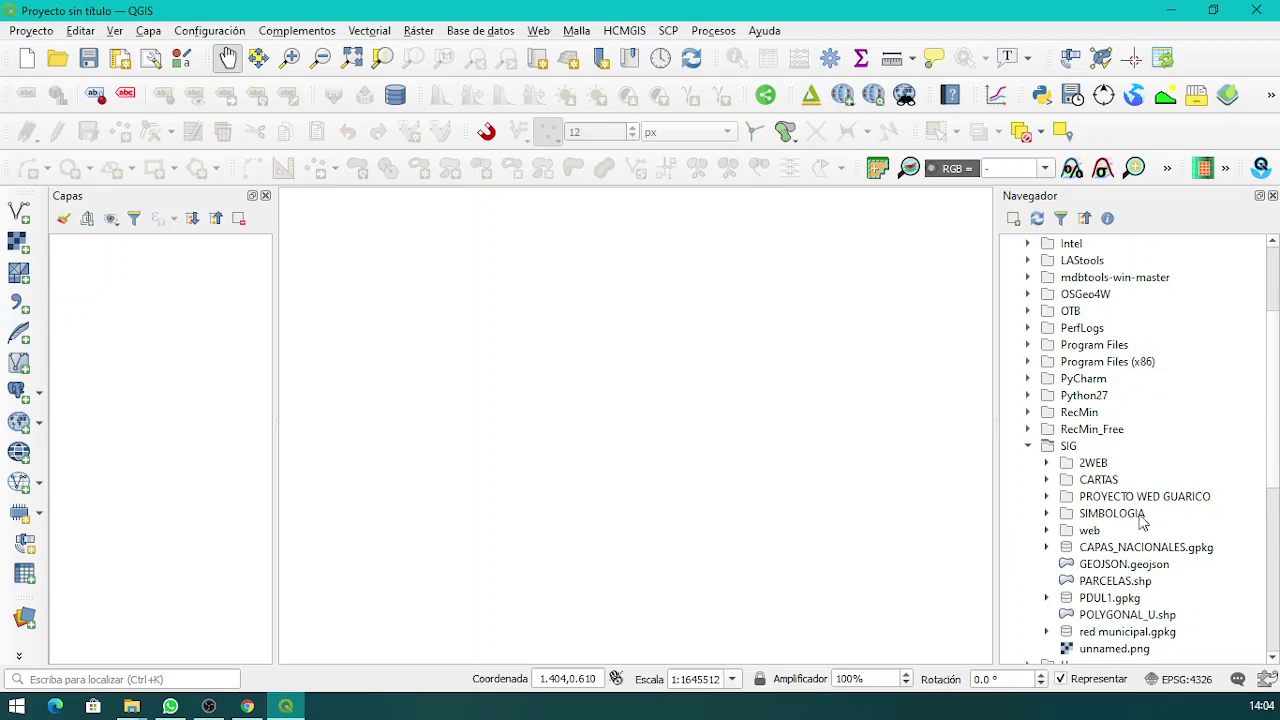
scroll(1141, 520, down, 1)
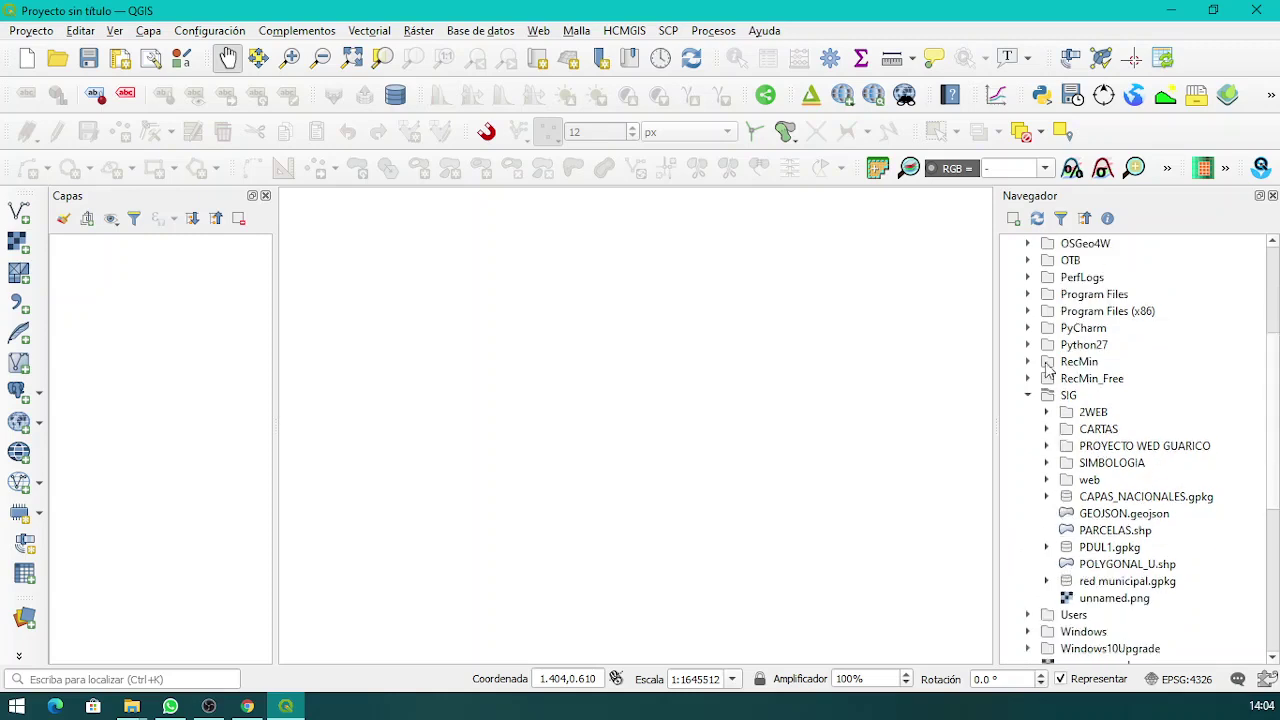
click(1047, 547)
scroll(1150, 553, down, 2)
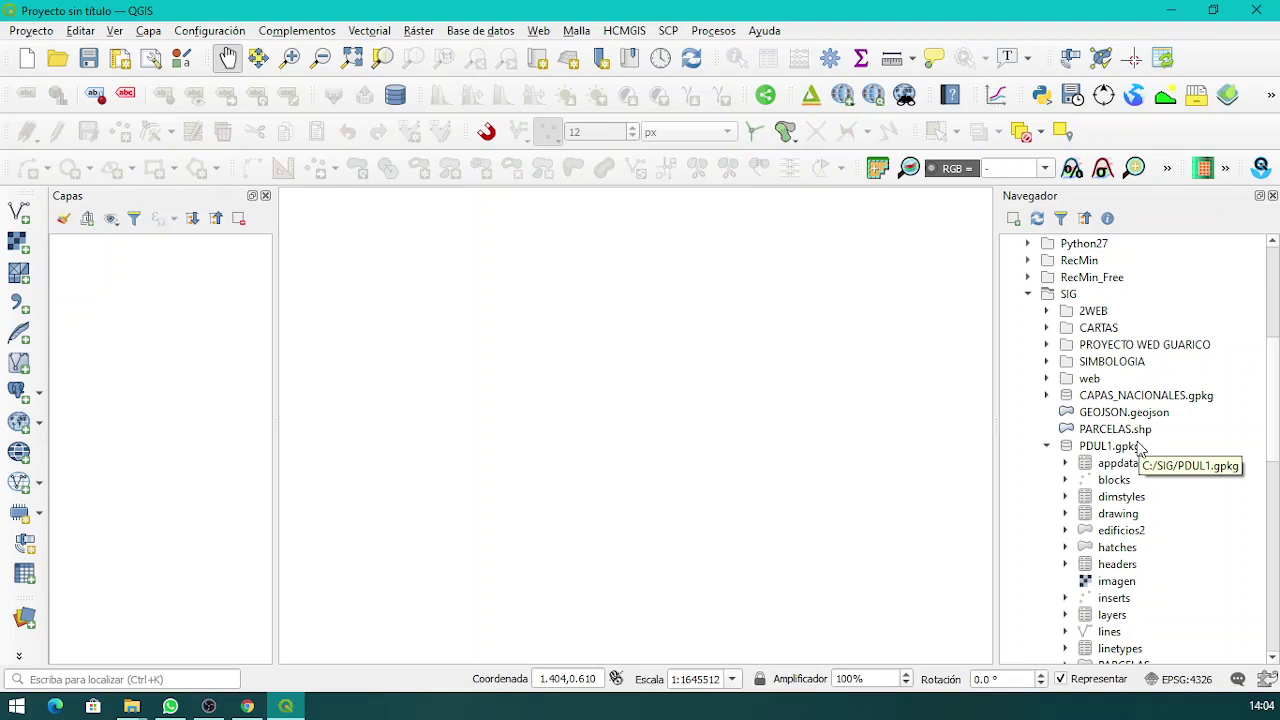
Minimize QGIS, look through the Papelera de reciclaje for the deleted DWG drawings, close it, and return to QGIS.
click(1170, 10)
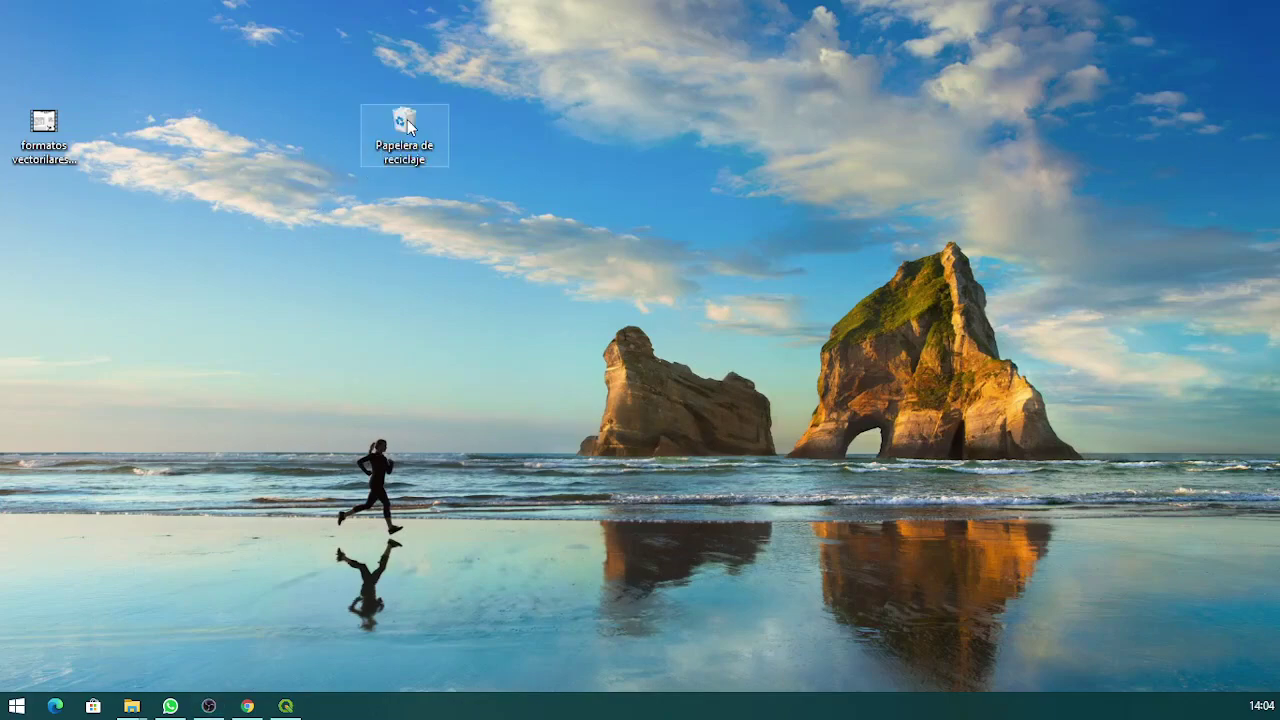
double_click(407, 119)
scroll(490, 340, down, 12)
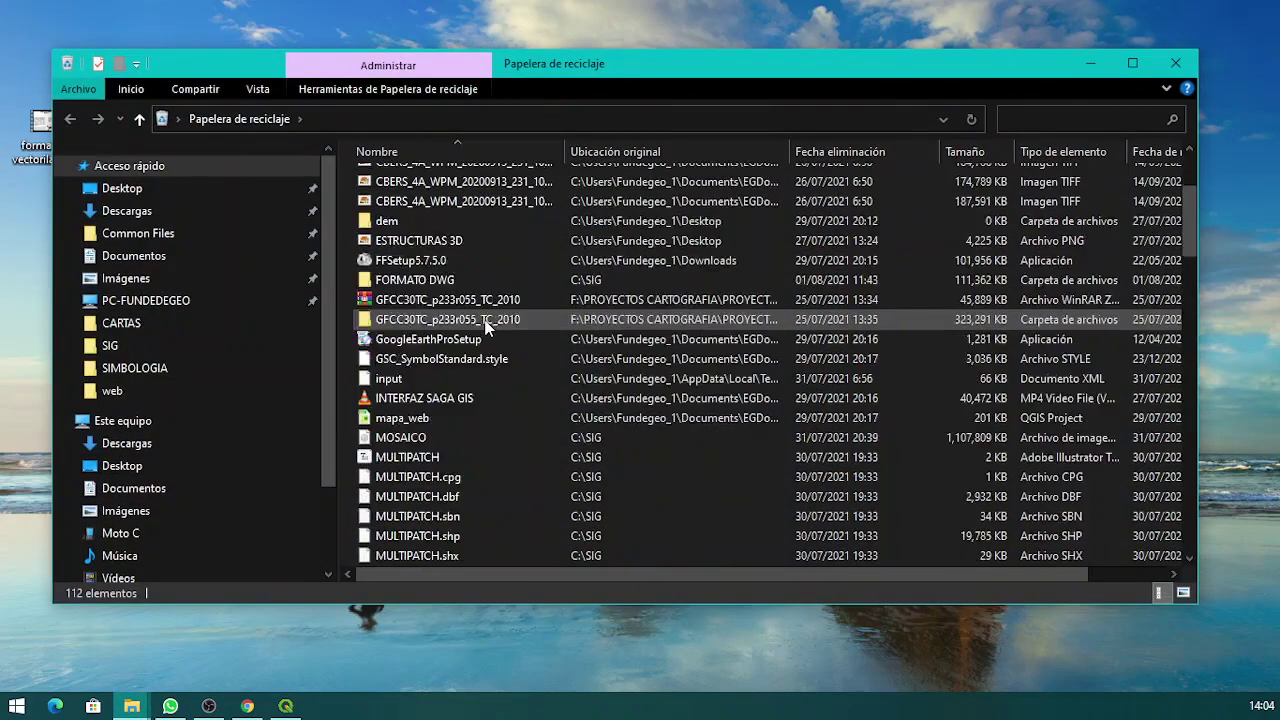
scroll(494, 351, down, 1)
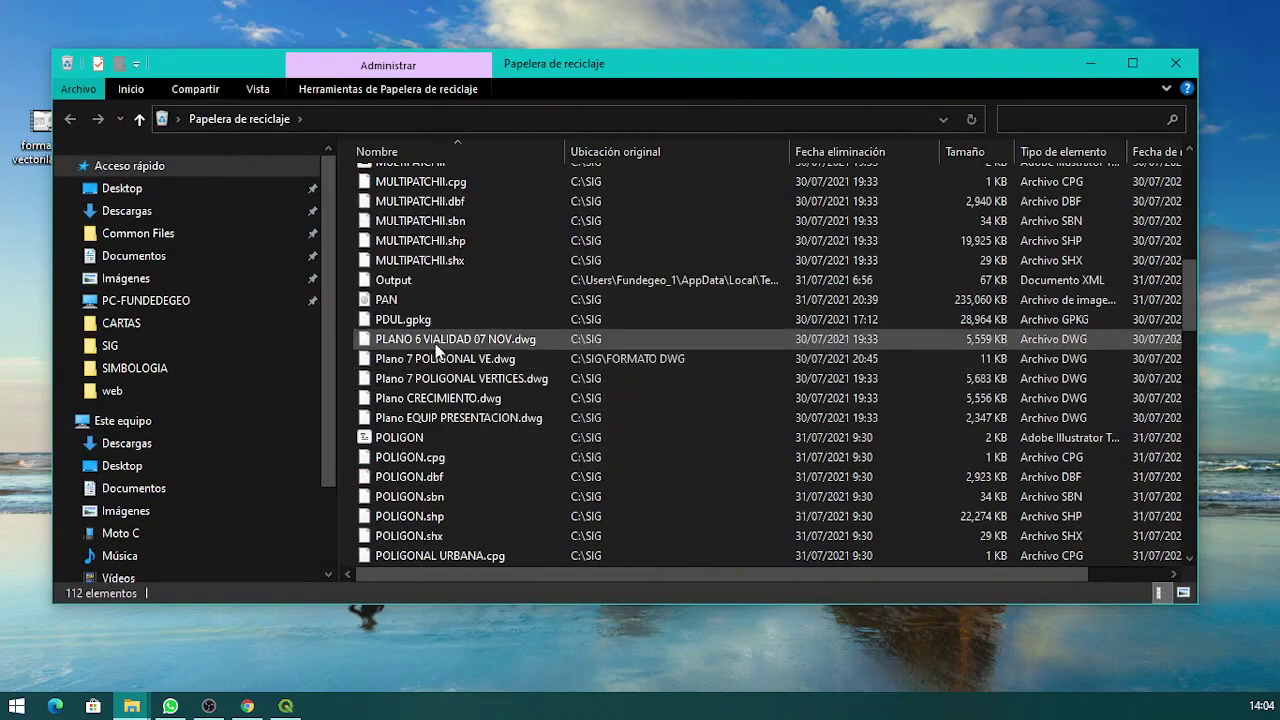
scroll(475, 378, down, 1)
scroll(475, 378, down, 7)
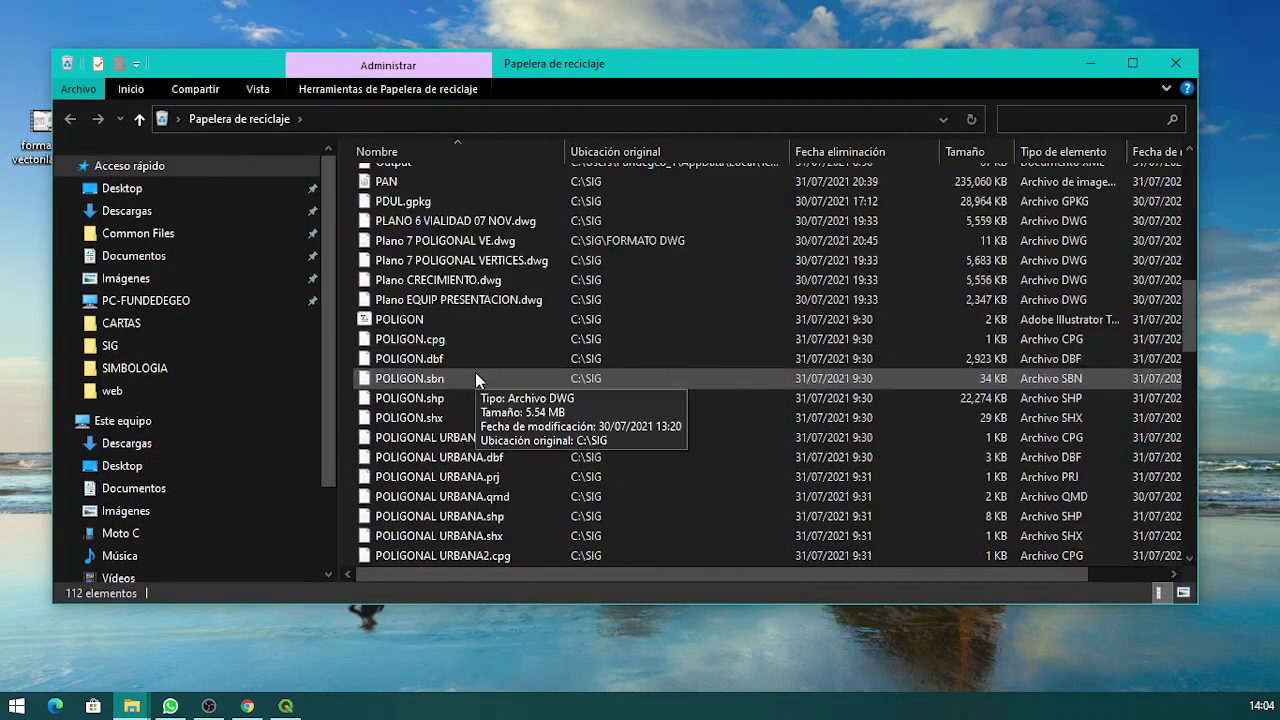
scroll(475, 378, down, 10)
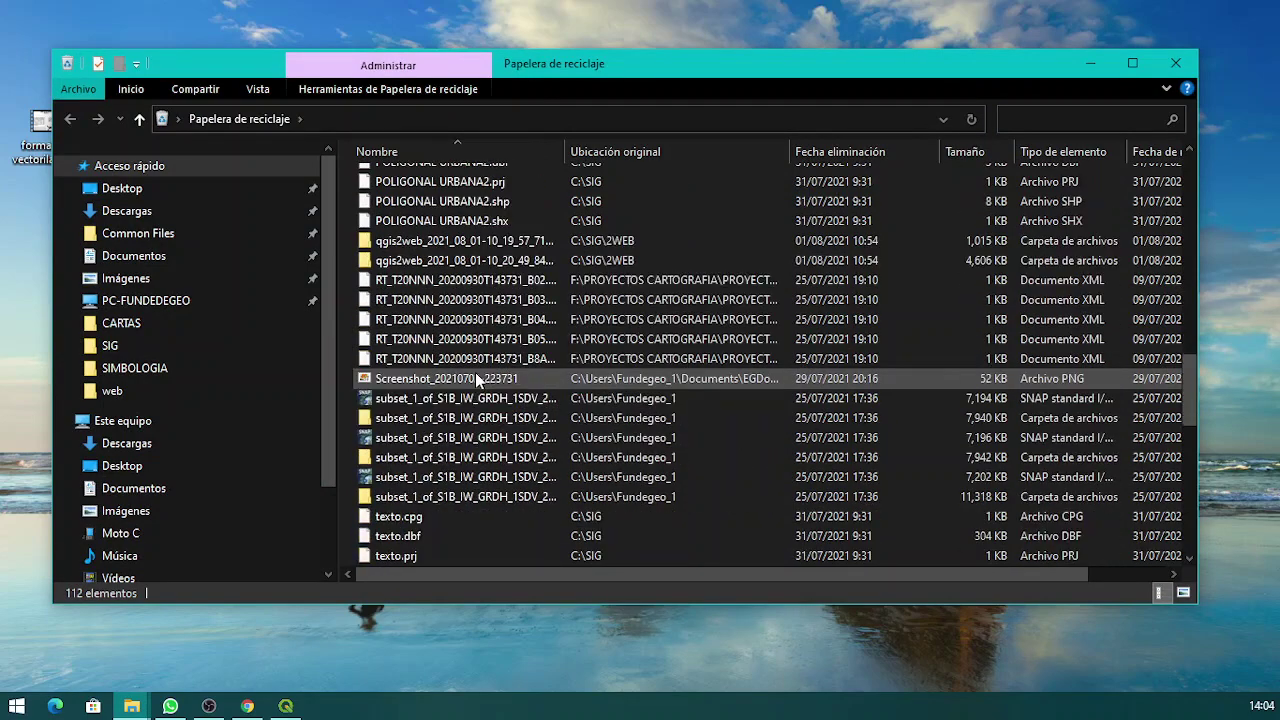
scroll(475, 378, down, 4)
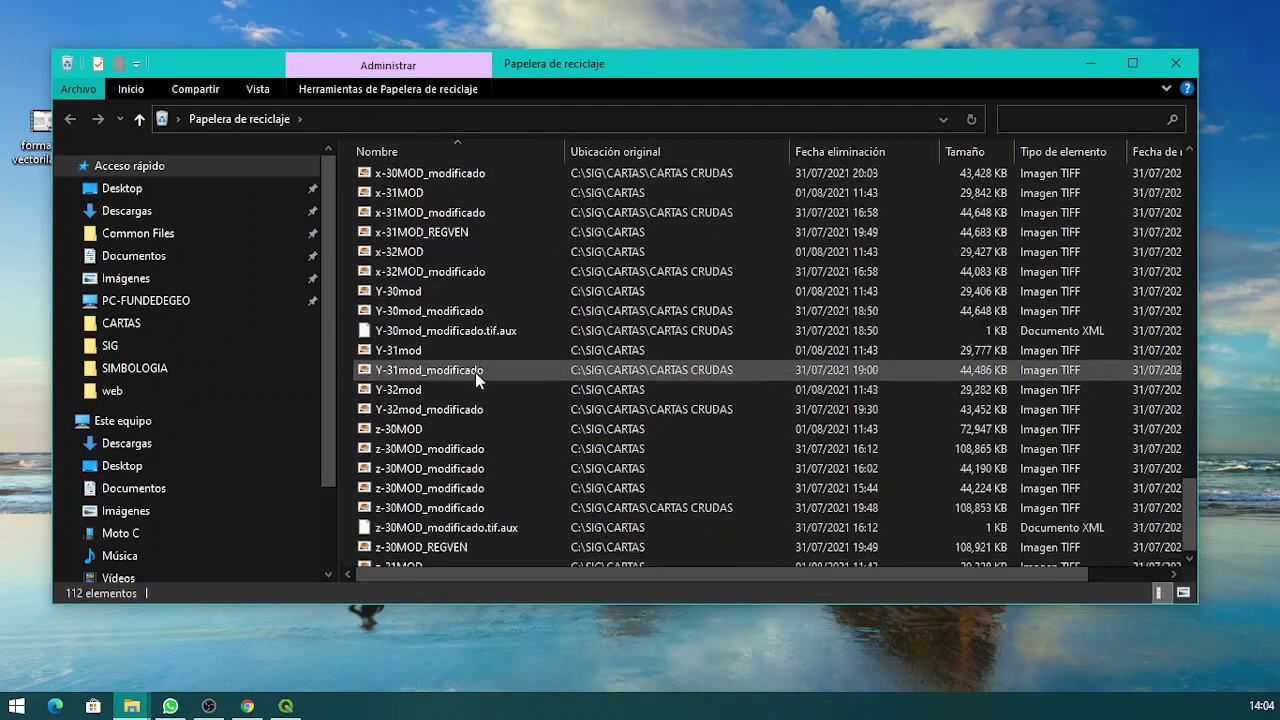
scroll(475, 378, up, 20)
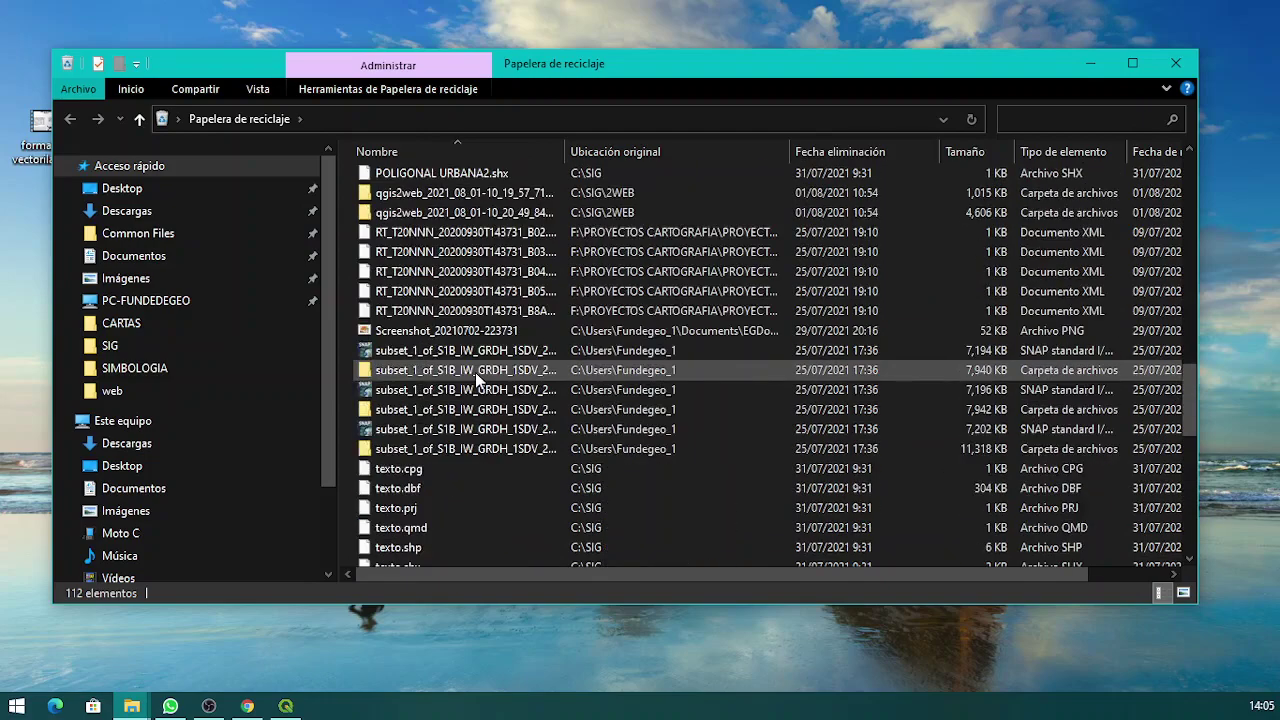
scroll(475, 372, up, 8)
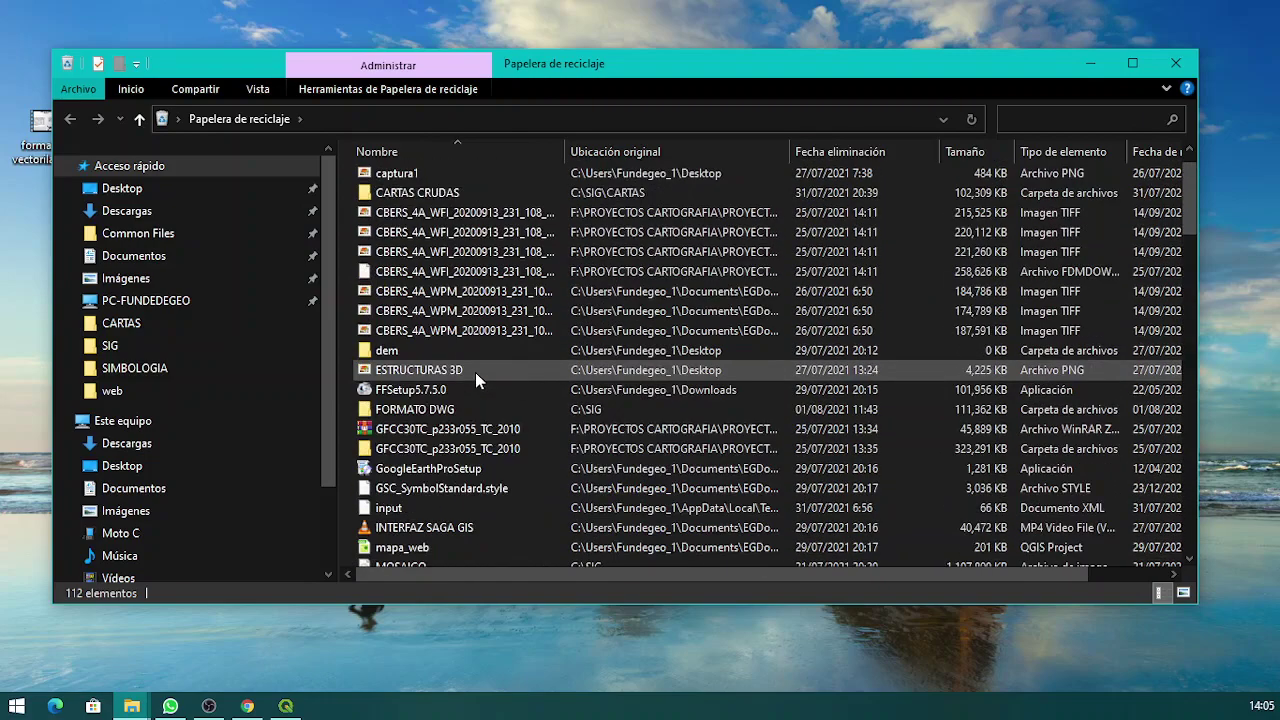
click(1176, 63)
click(286, 706)
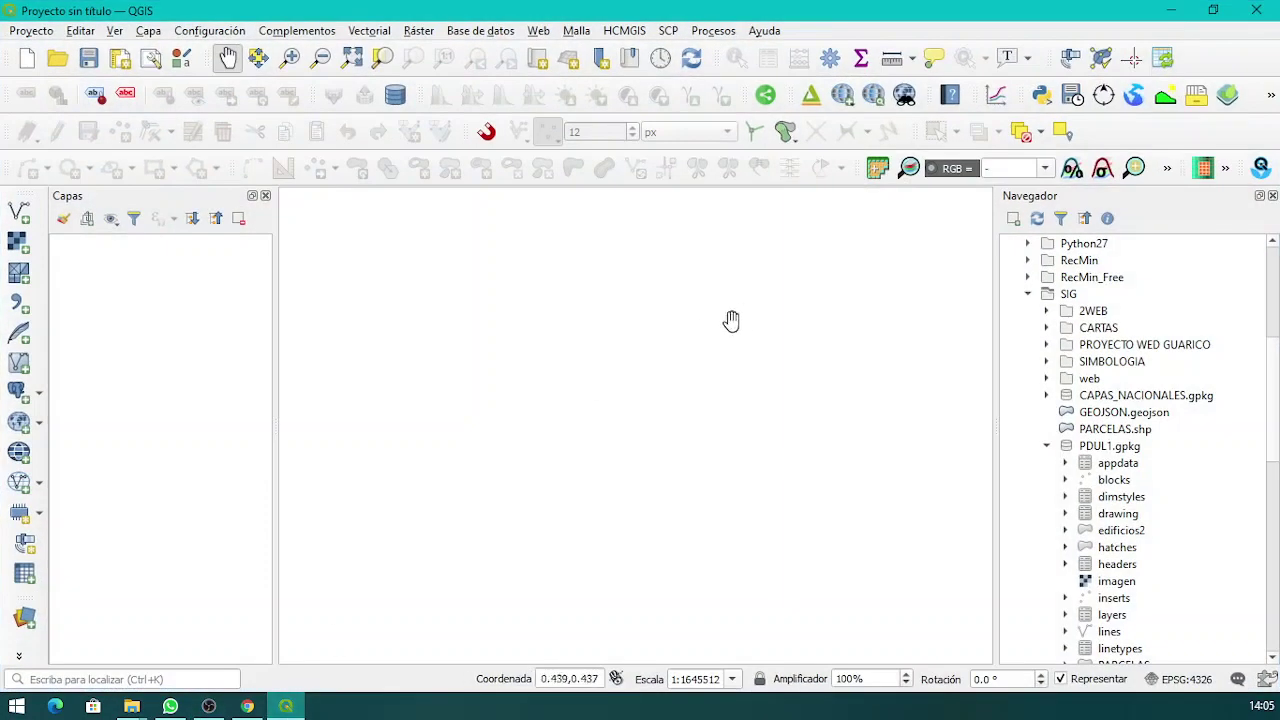
click(39, 33)
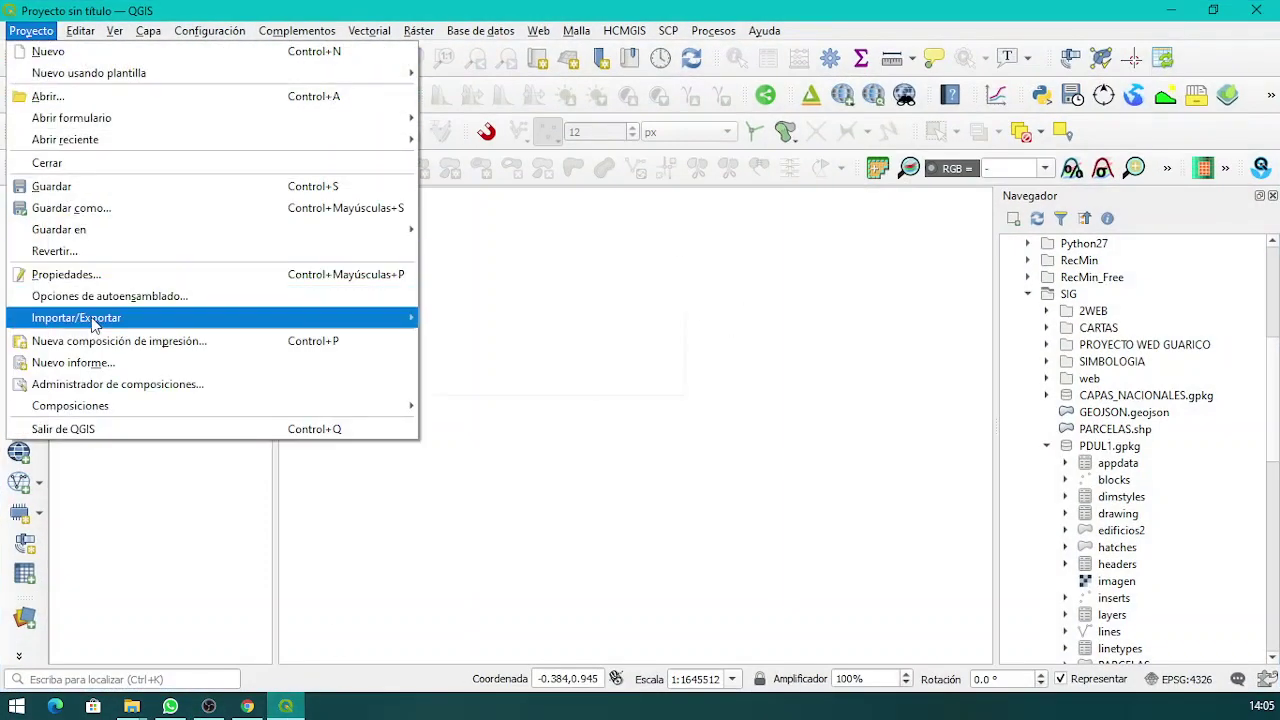
mouse_move(92, 324)
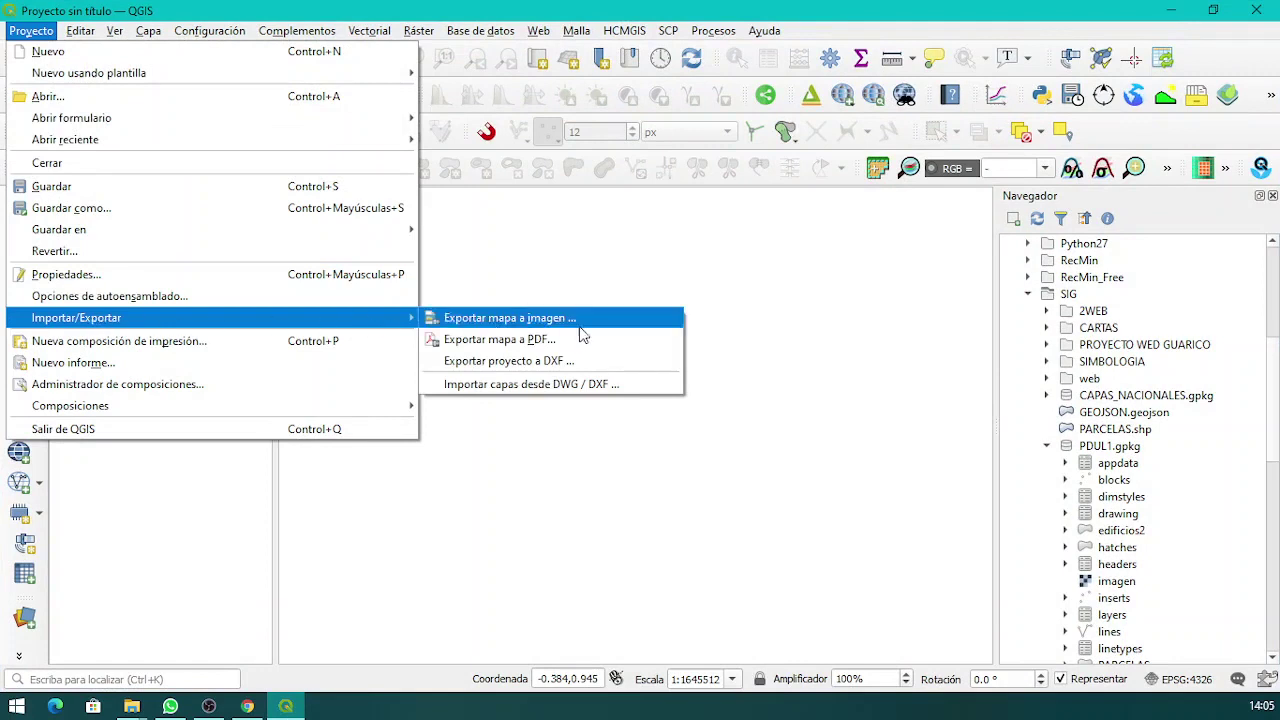
click(551, 385)
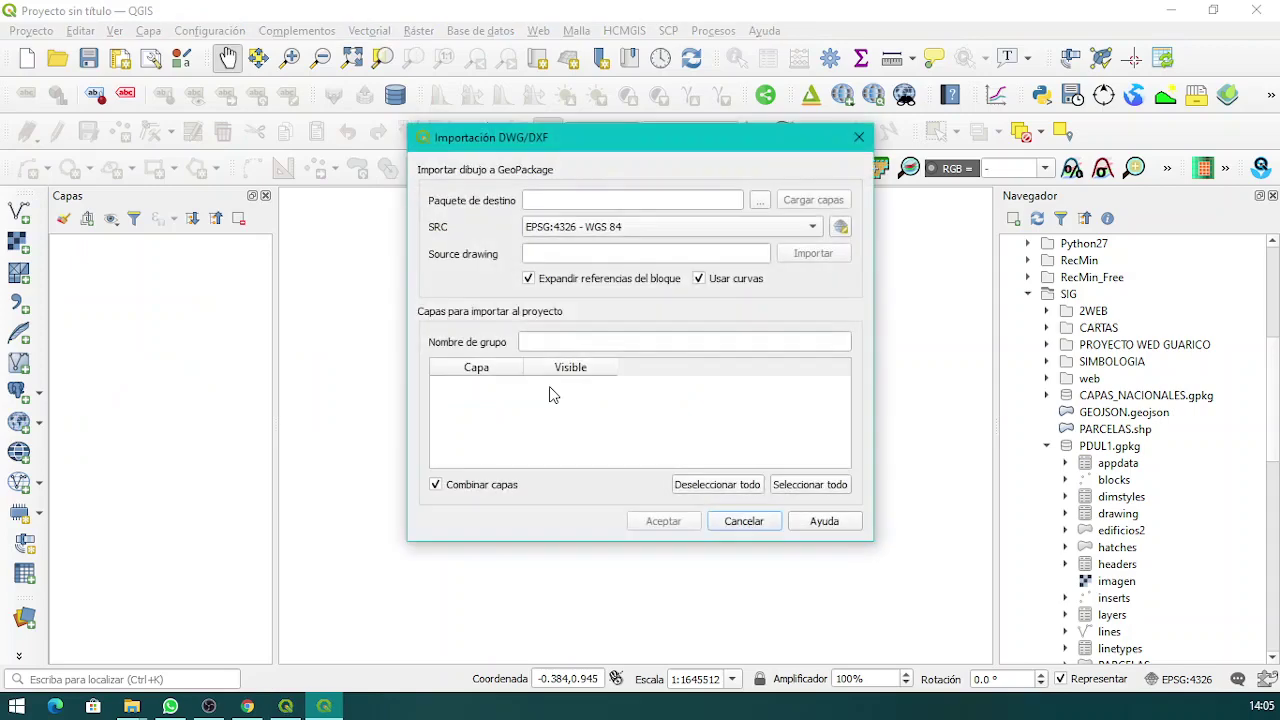
drag(610, 146, 555, 106)
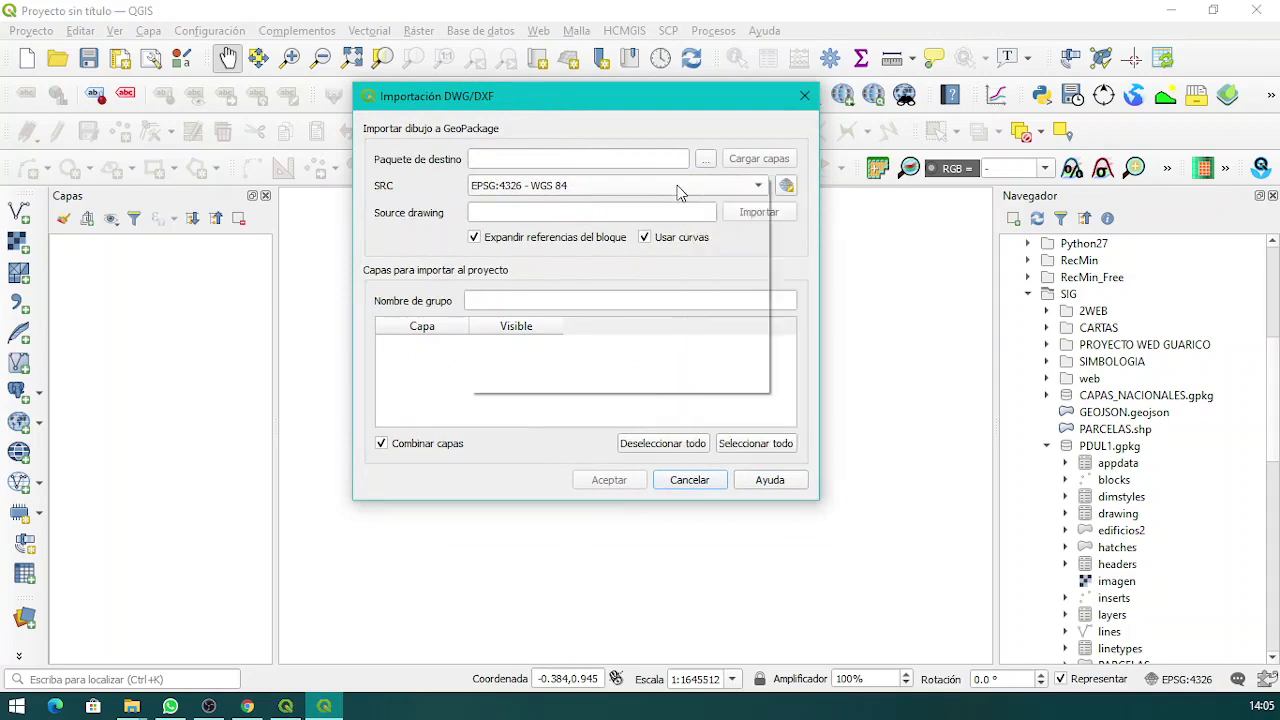
click(672, 186)
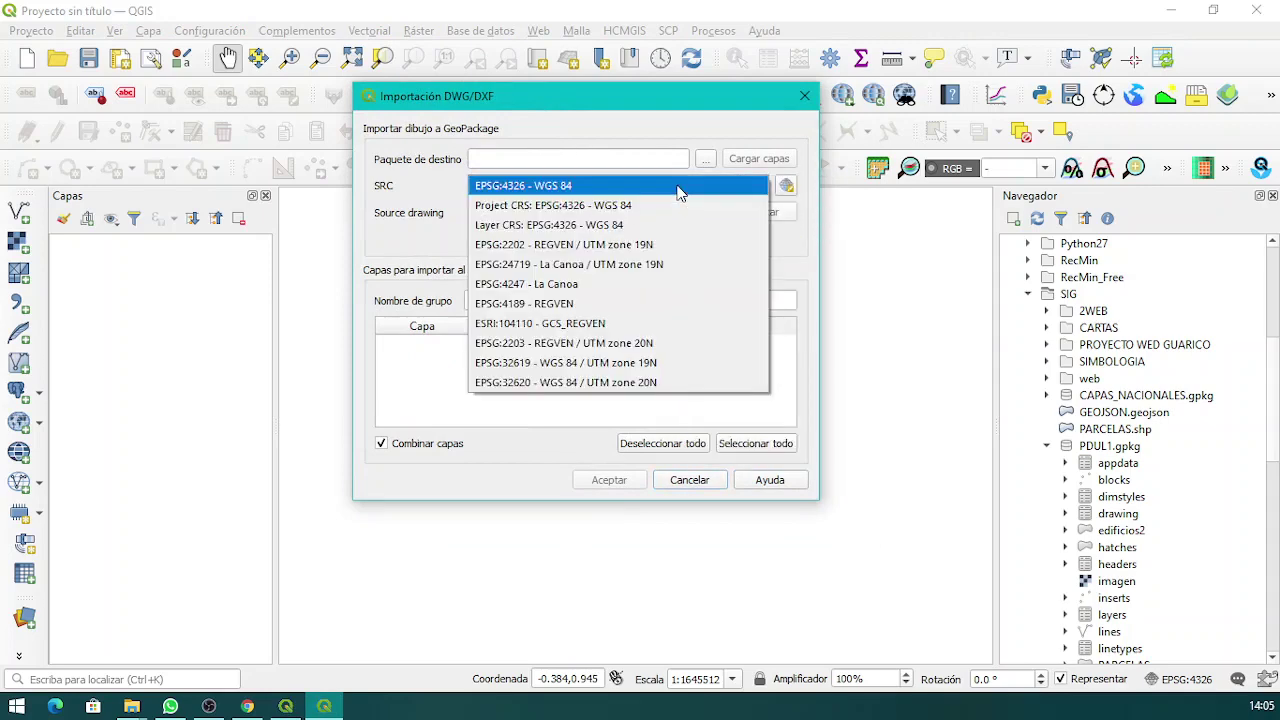
click(590, 265)
click(706, 160)
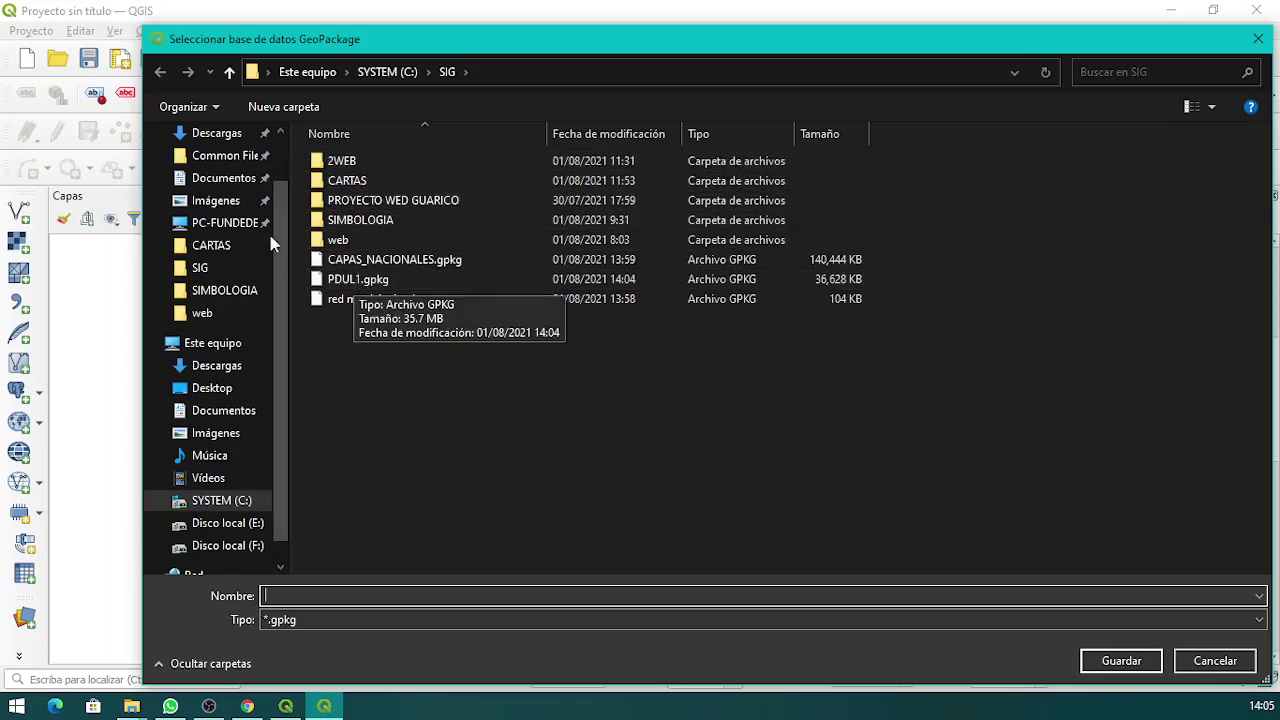
click(1258, 38)
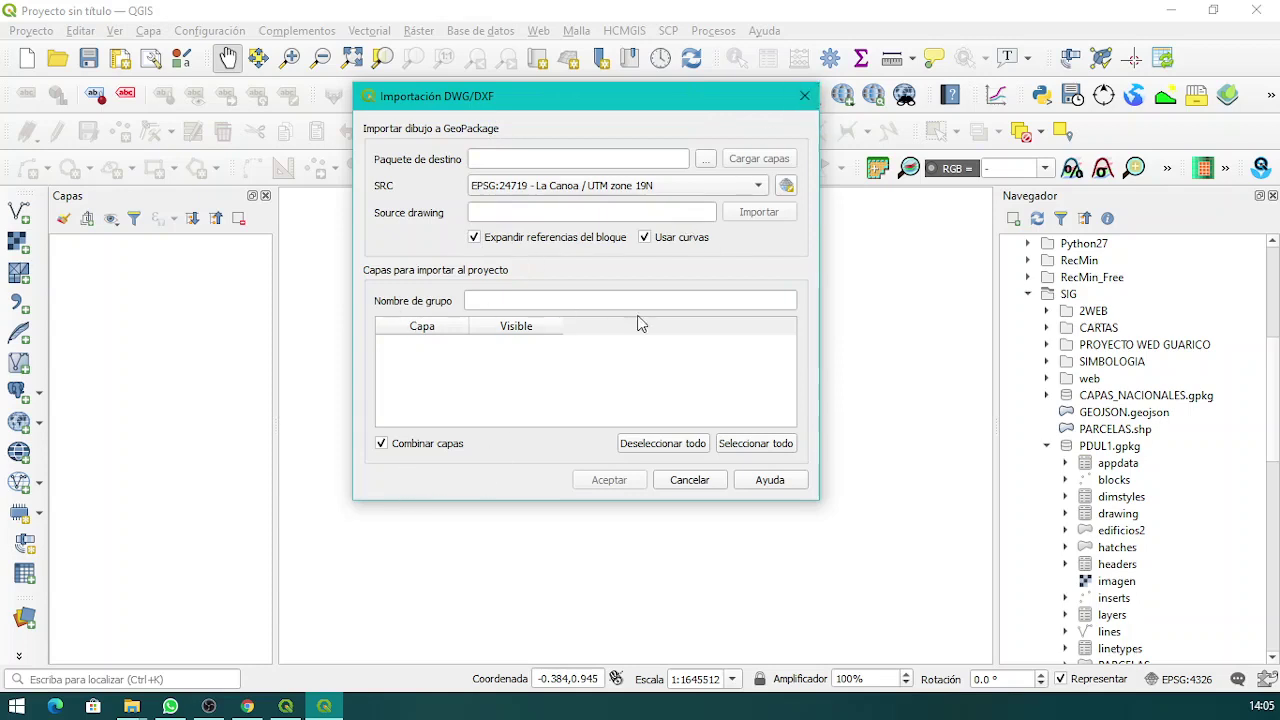
click(804, 96)
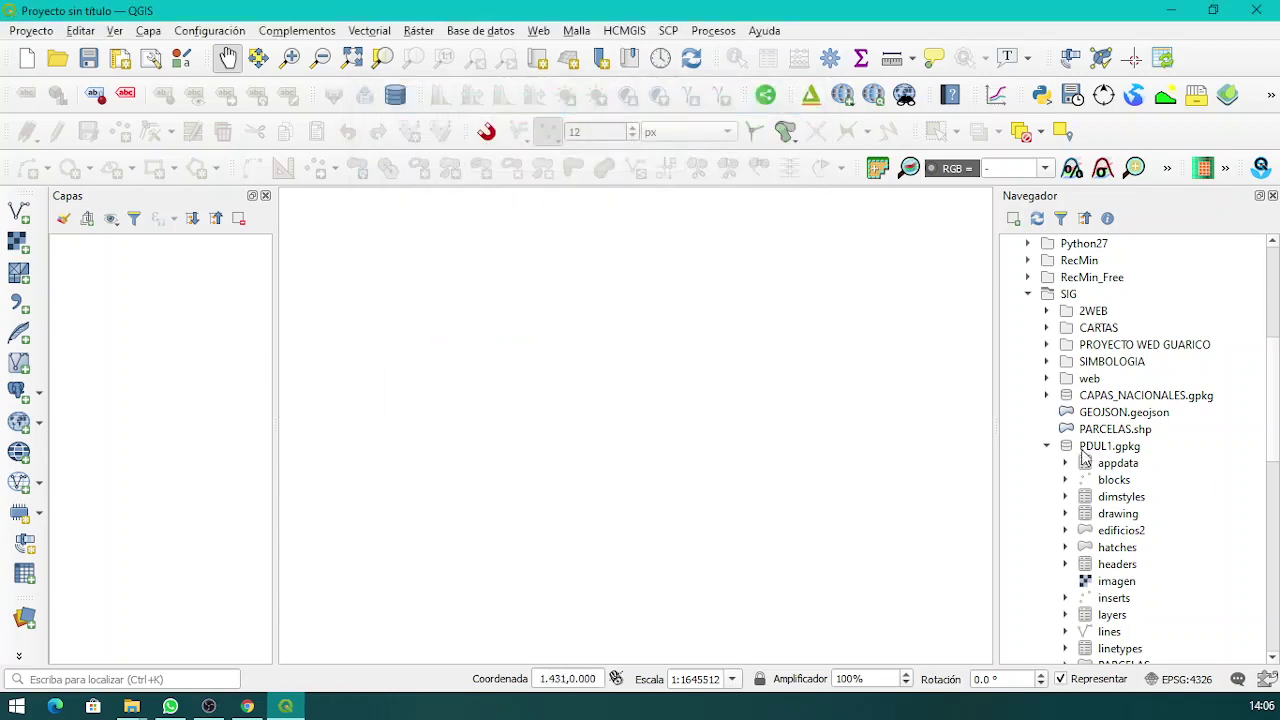
Open the DWG/DXF import, browse the existing GeoPackages in C:\SIG as possible targets, and close it without importing.
scroll(1086, 463, down, 1)
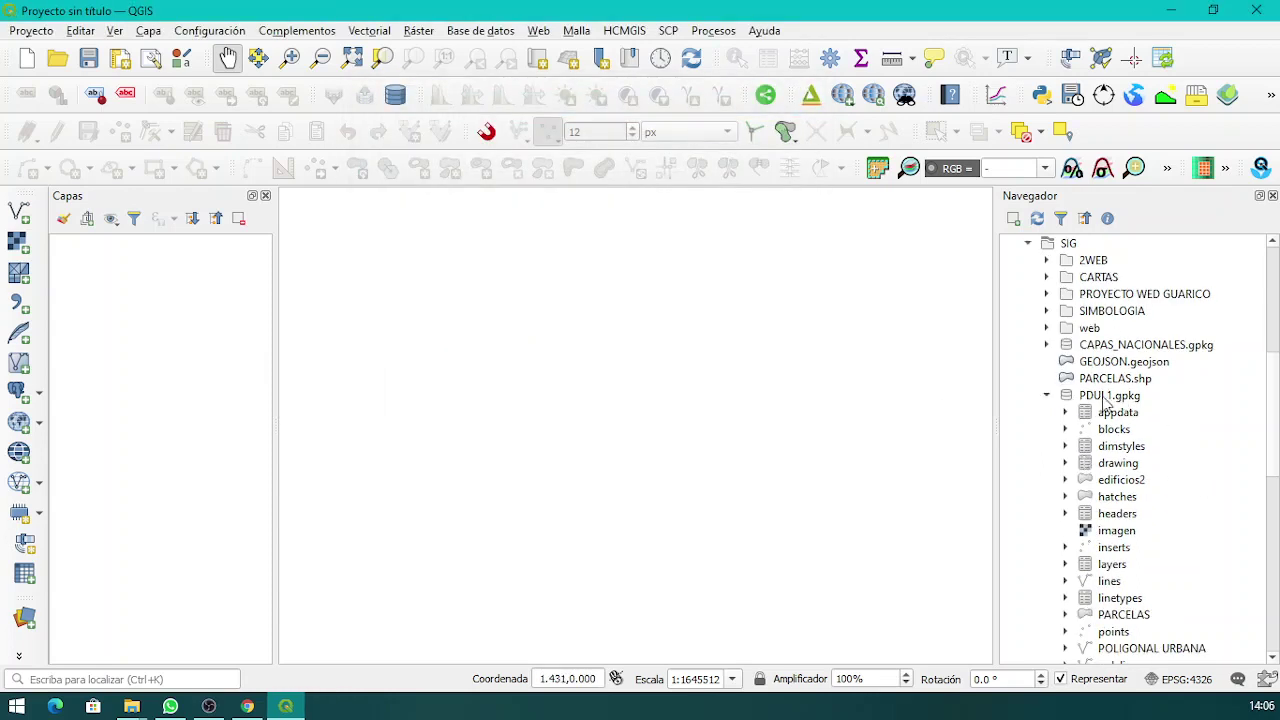
click(33, 31)
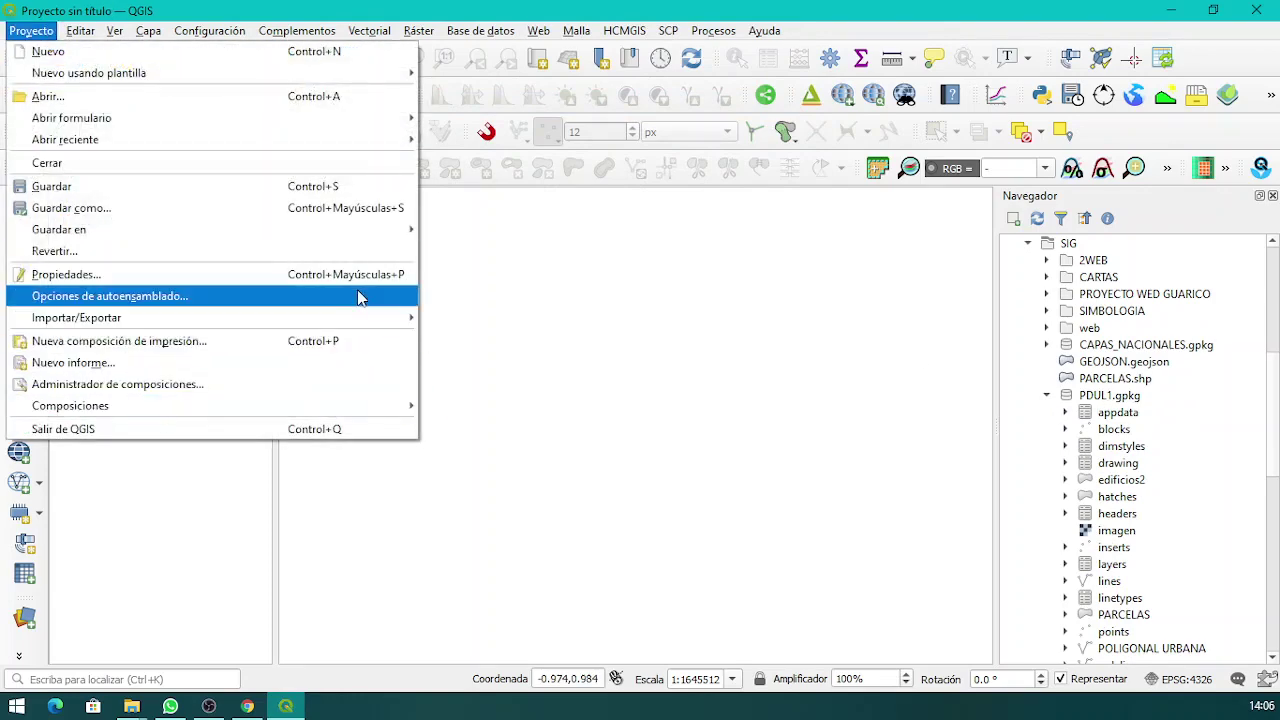
mouse_move(364, 318)
click(520, 382)
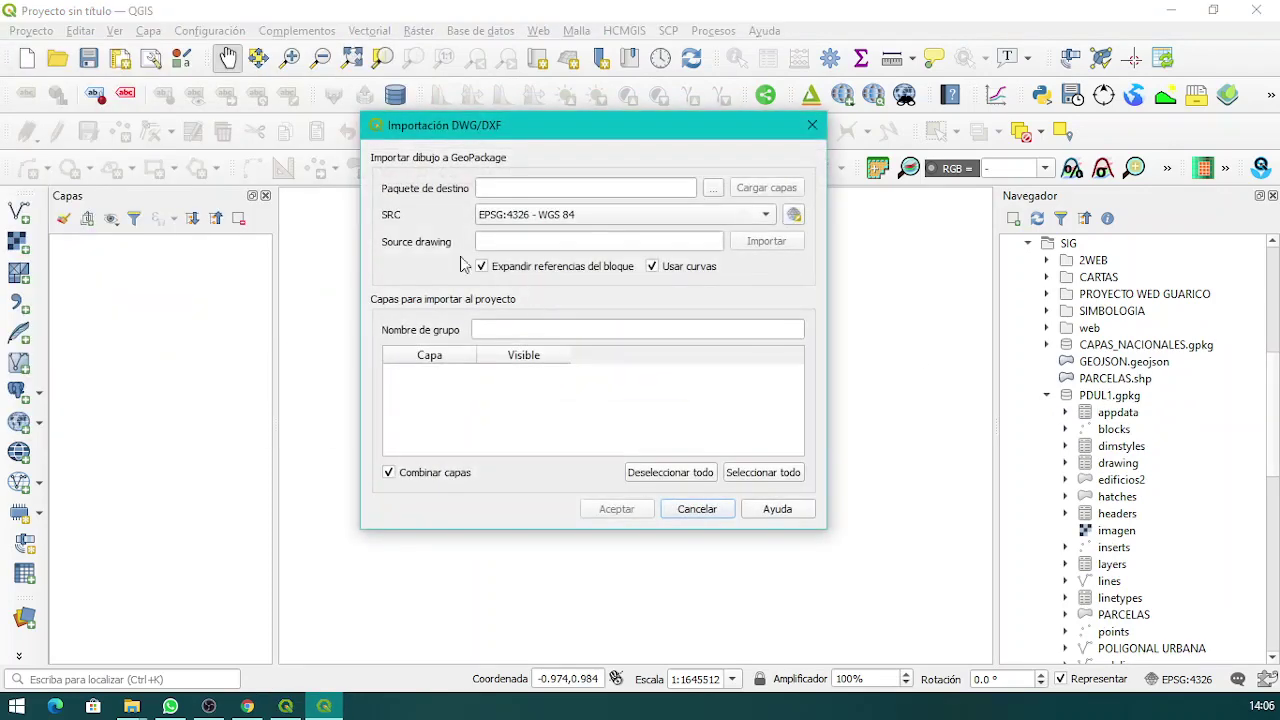
click(713, 189)
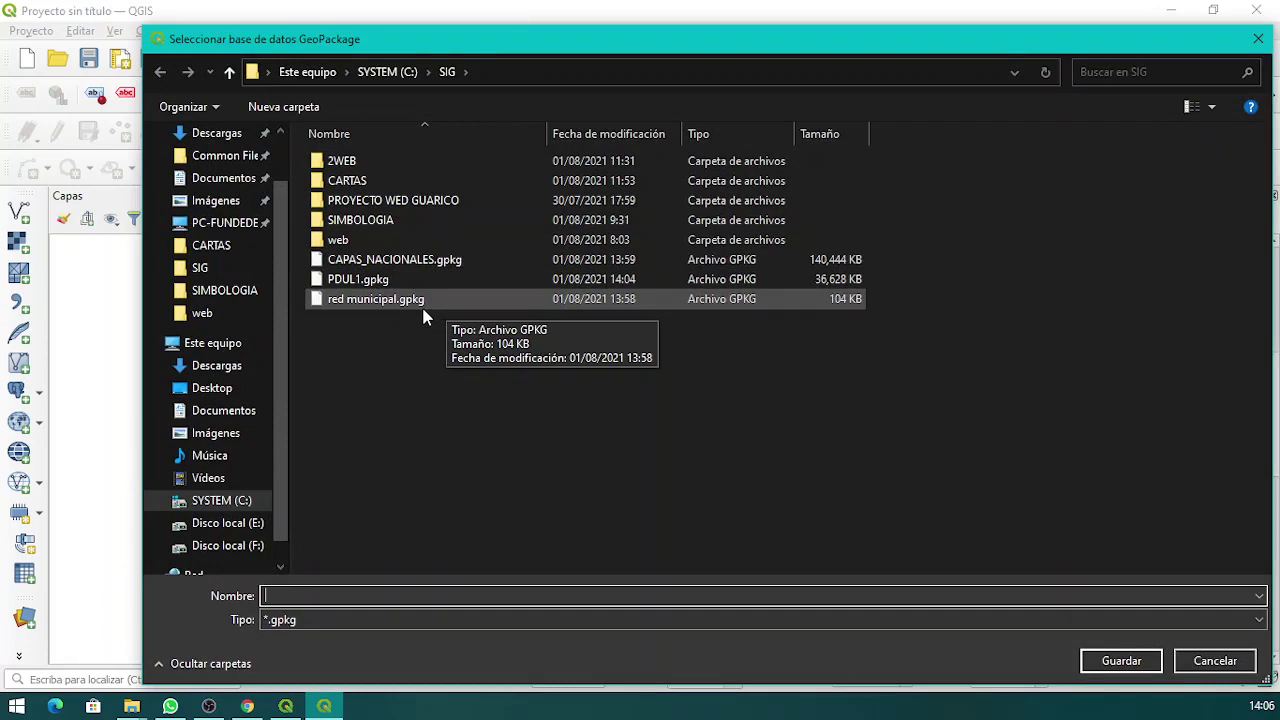
click(1212, 660)
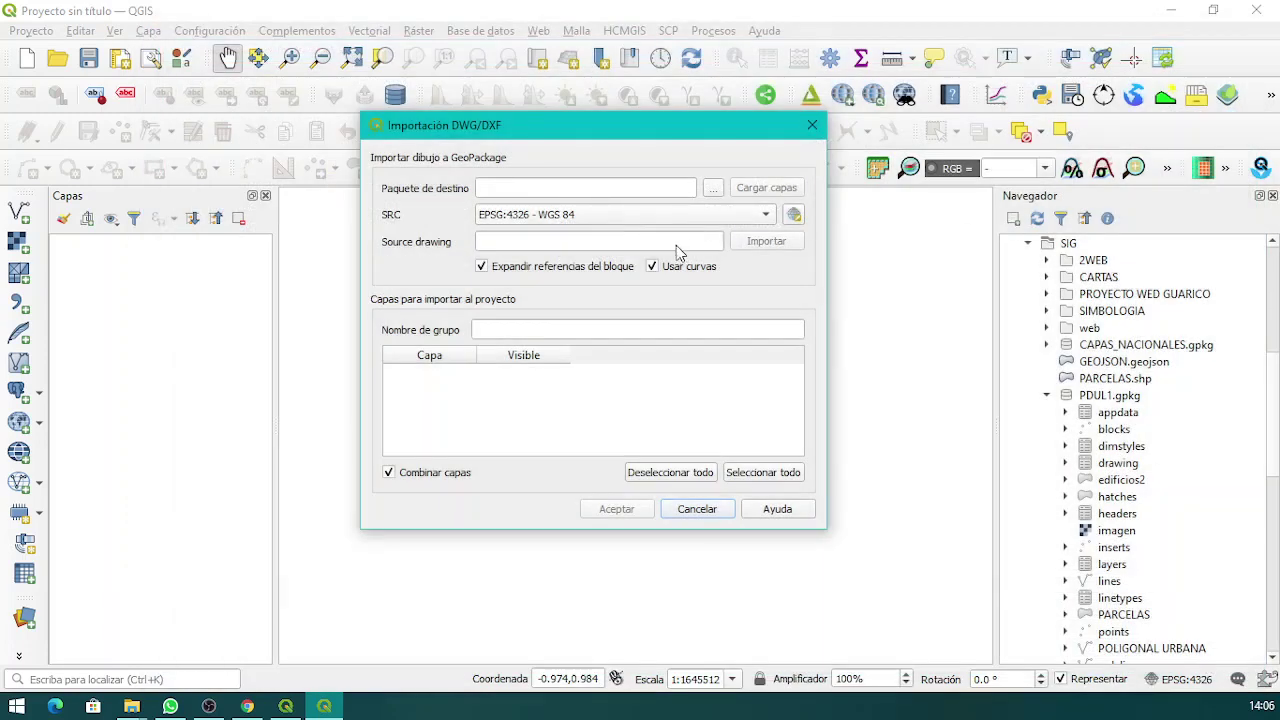
click(814, 127)
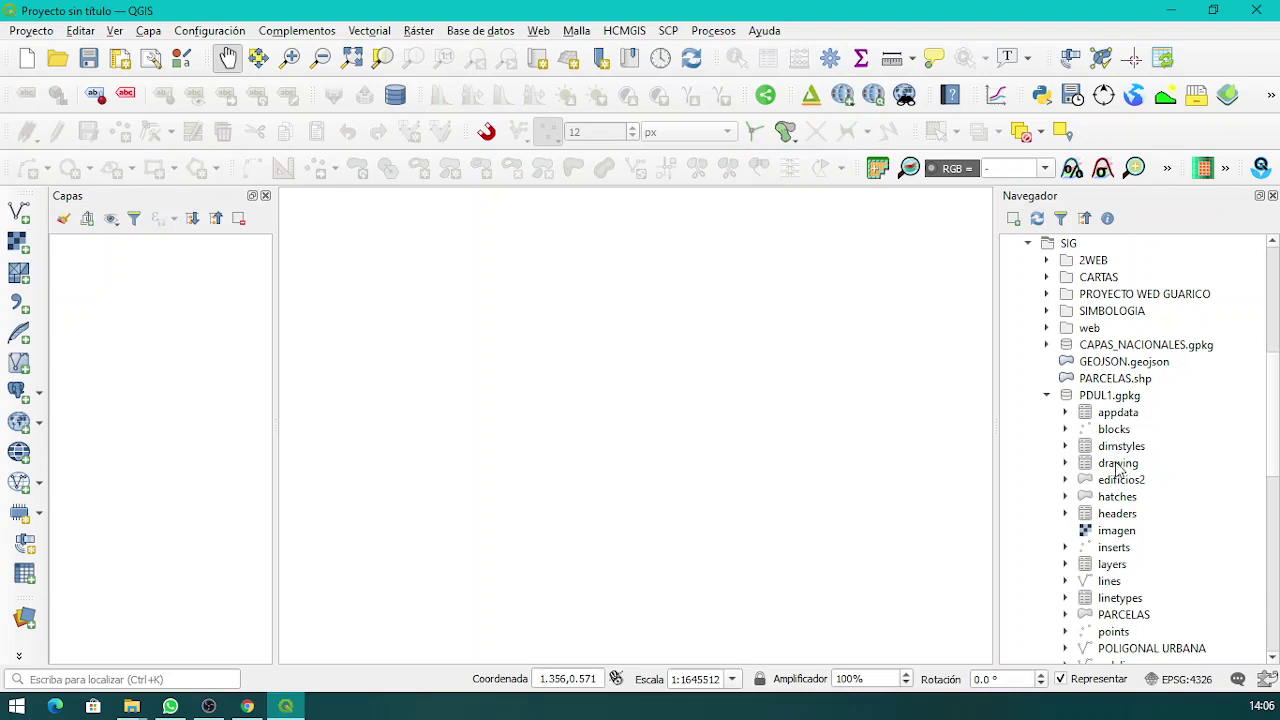
Load PROYECTO SIG from PDUL1.gpkg onto the map canvas and collapse its layer groups.
scroll(1120, 483, down, 2)
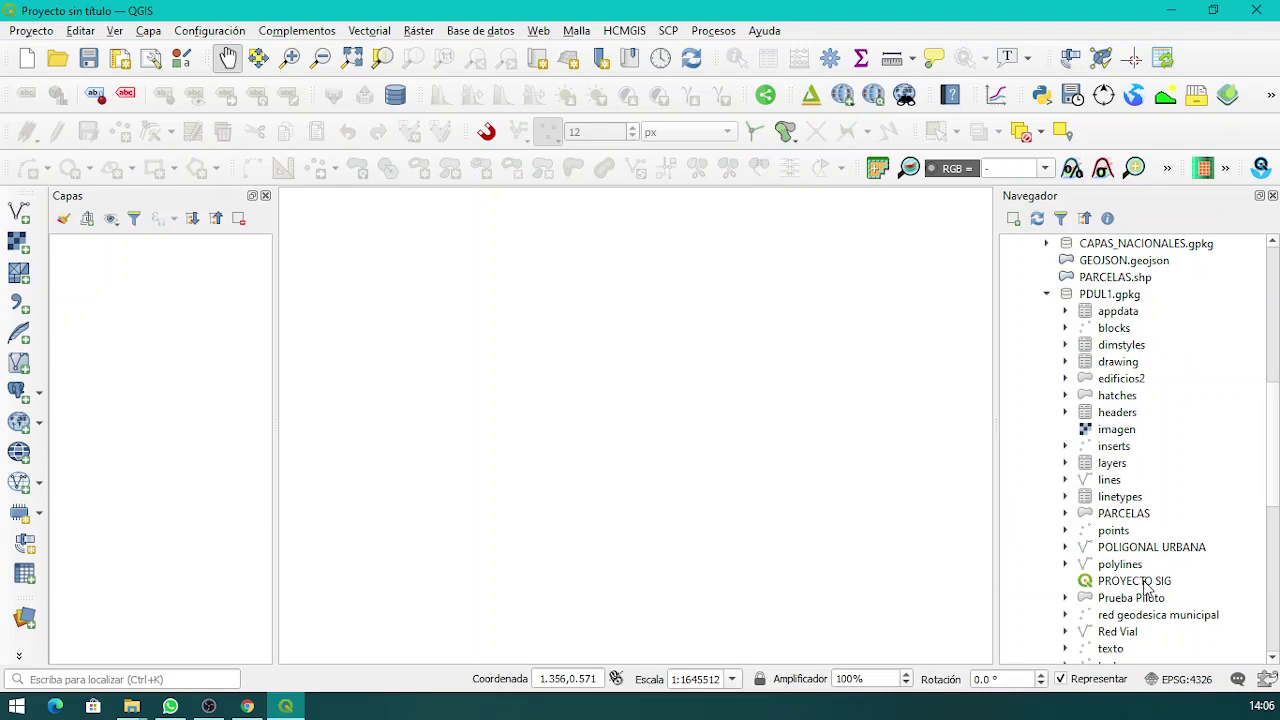
drag(1140, 581, 702, 436)
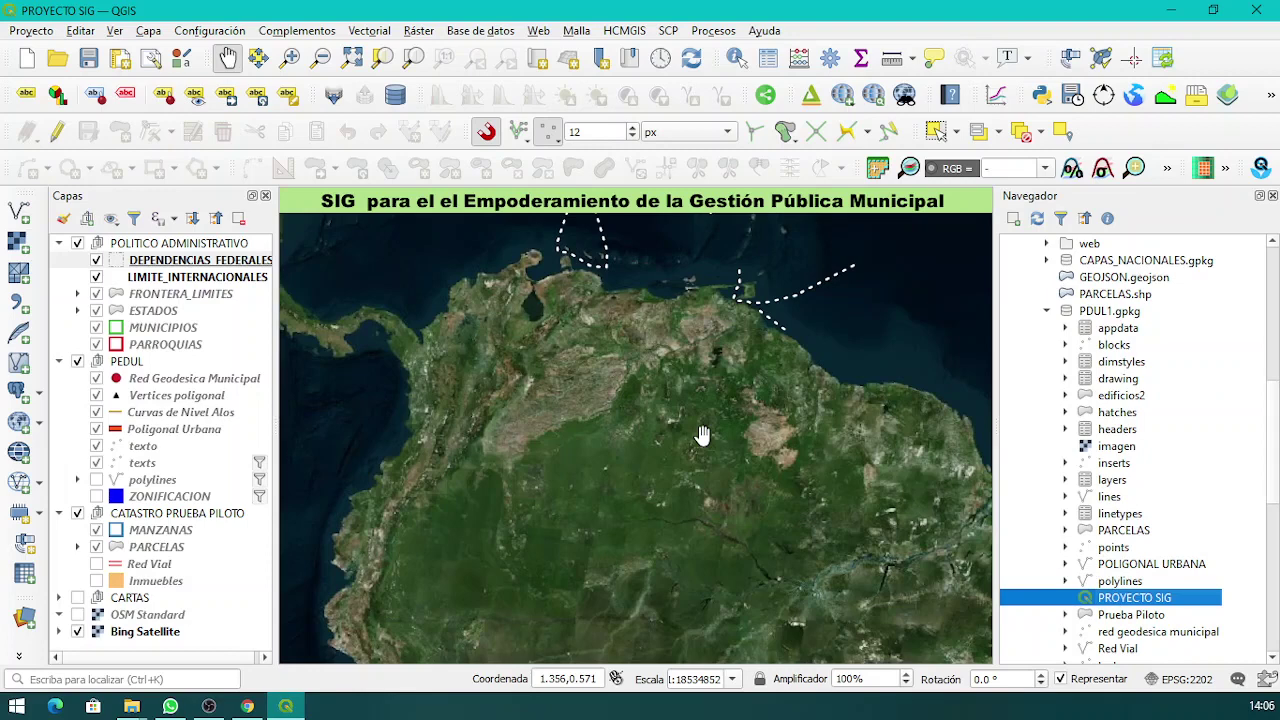
click(59, 243)
click(58, 260)
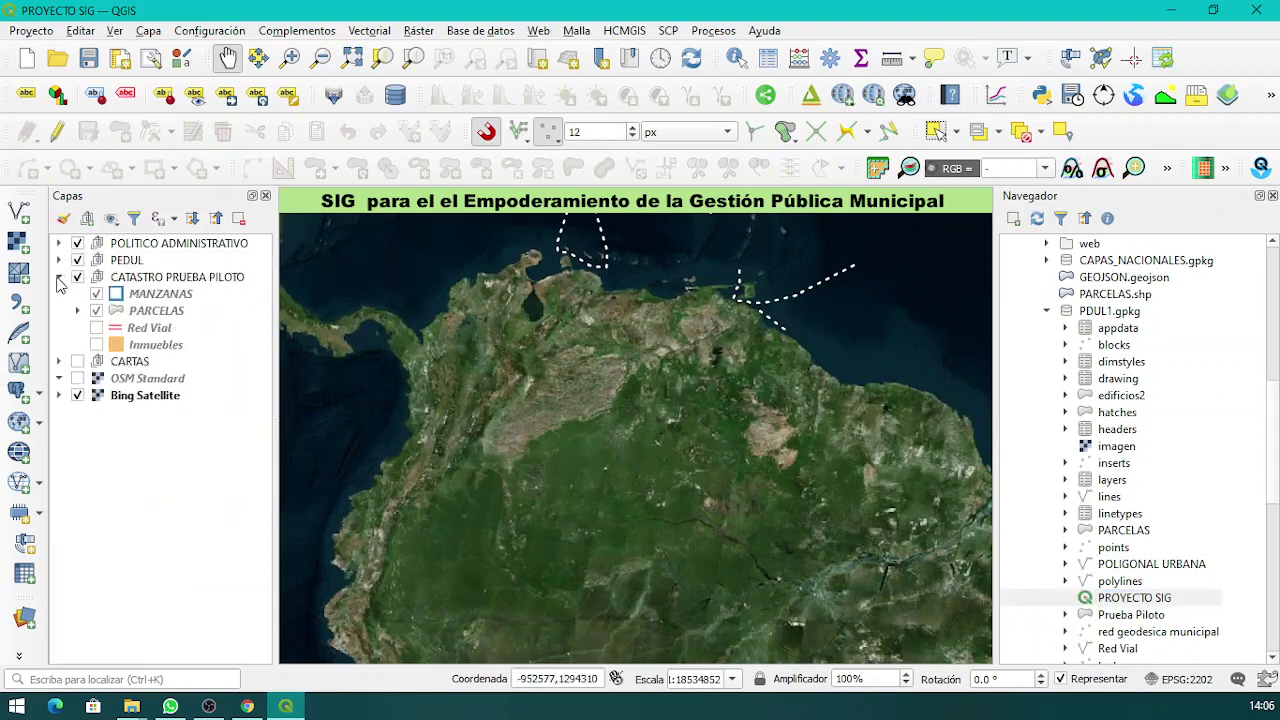
click(58, 277)
click(78, 328)
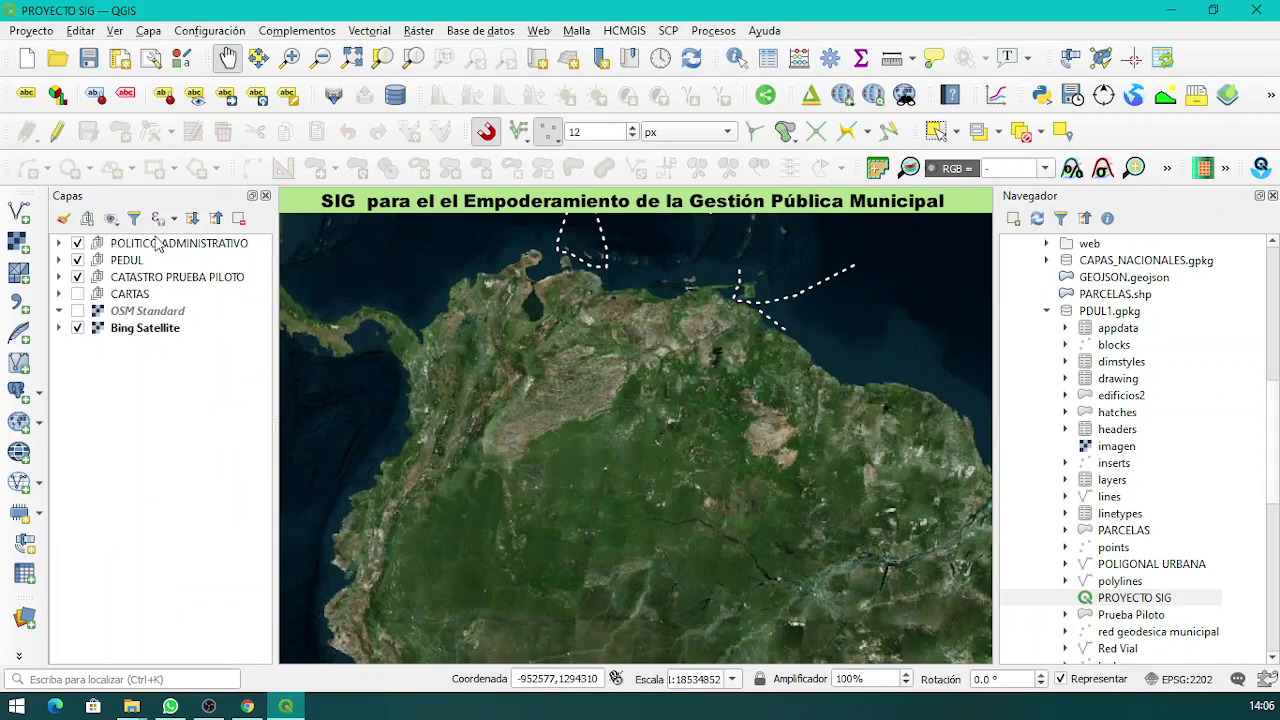
Examine the layers in the POLITICO ADMINISTRATIVO, PEDUL, CATASTRO PRUEBA PILOTO and CARTAS groups, then collapse the last two.
click(59, 244)
click(59, 244)
click(59, 260)
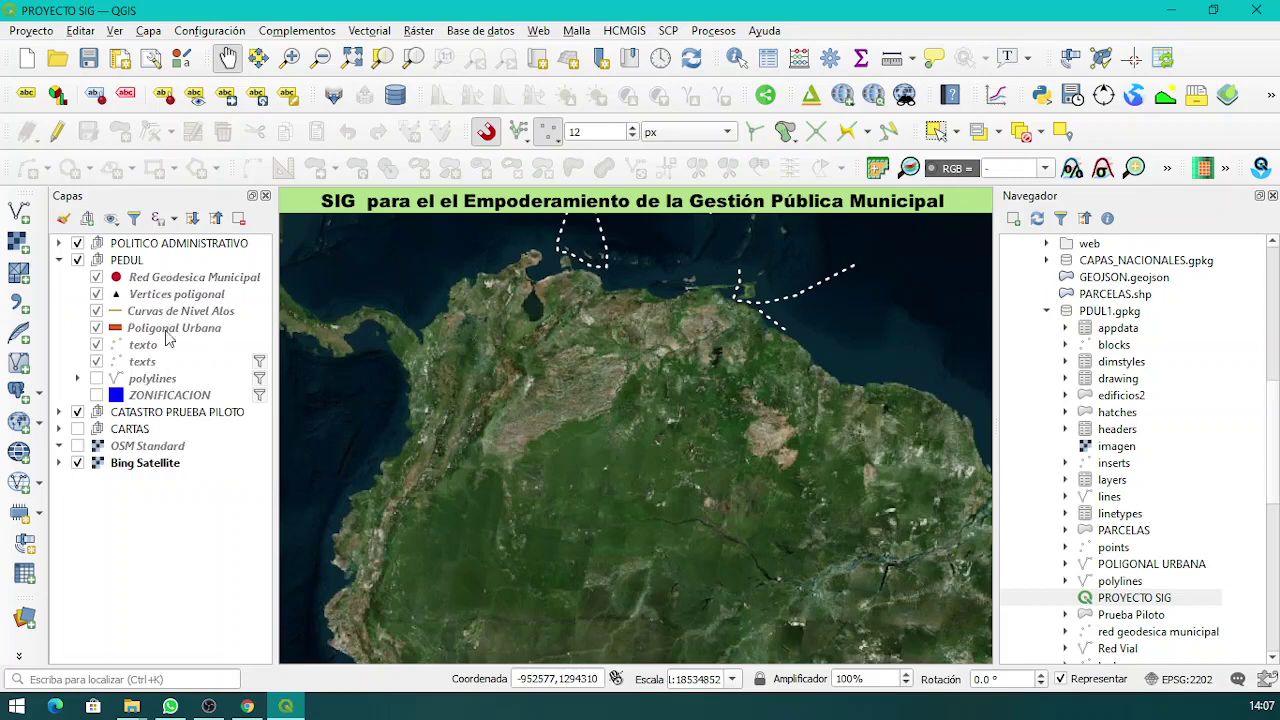
click(59, 412)
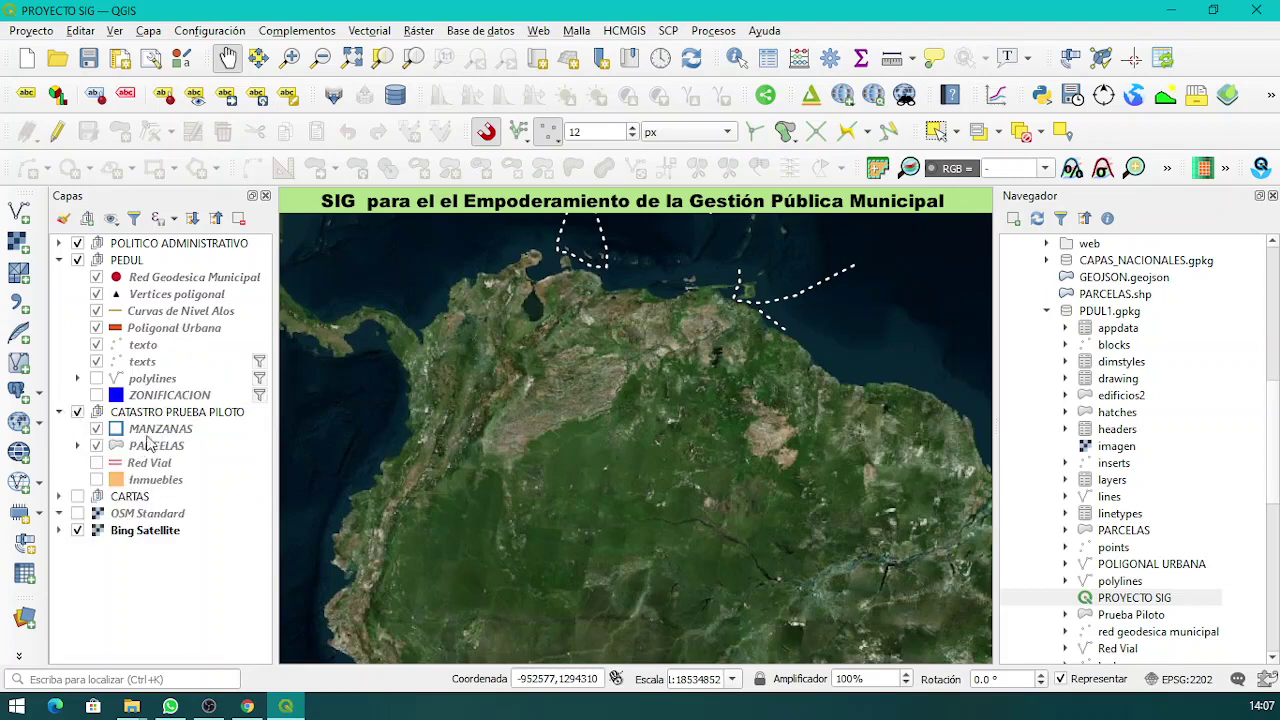
click(59, 496)
scroll(160, 575, down, 3)
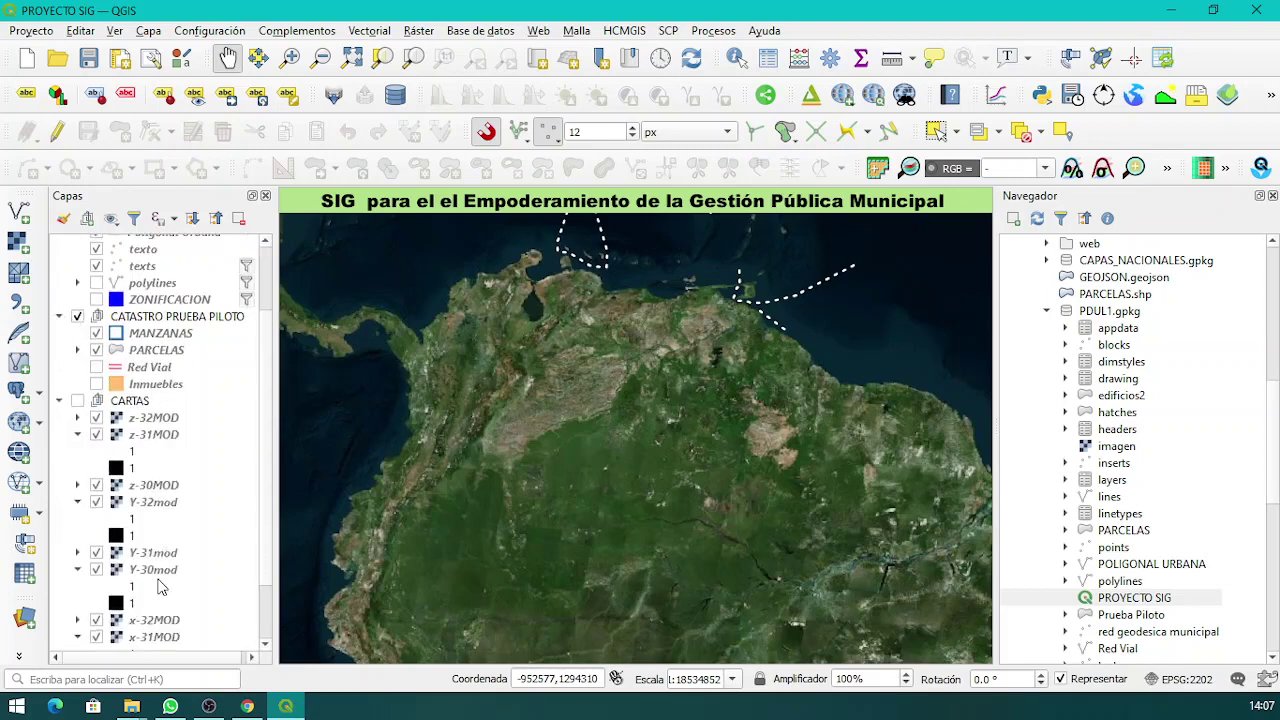
scroll(160, 583, up, 3)
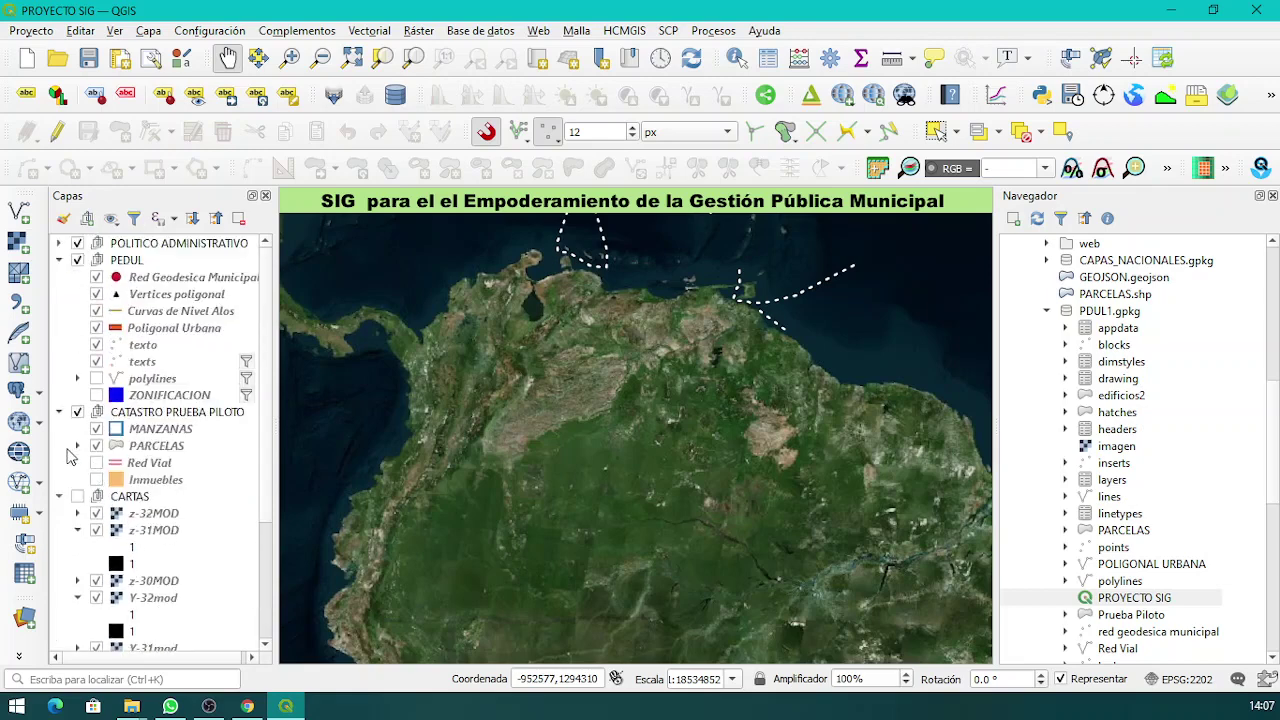
click(59, 412)
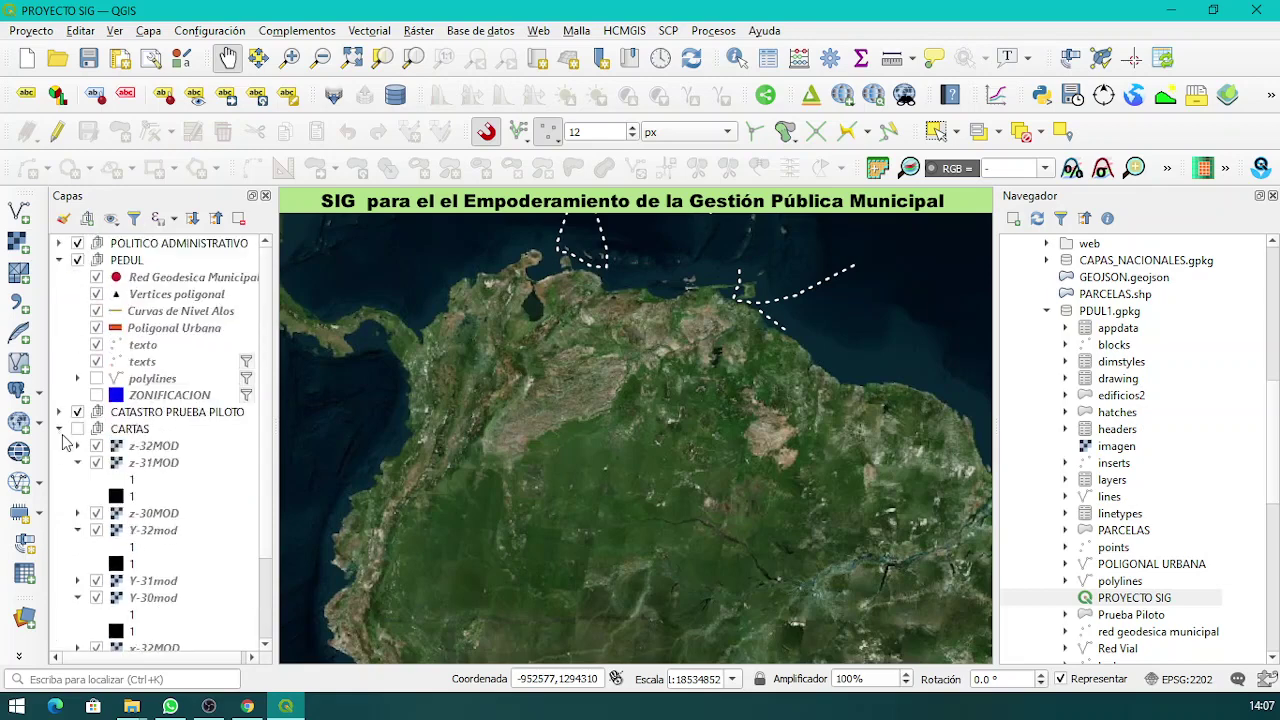
click(60, 430)
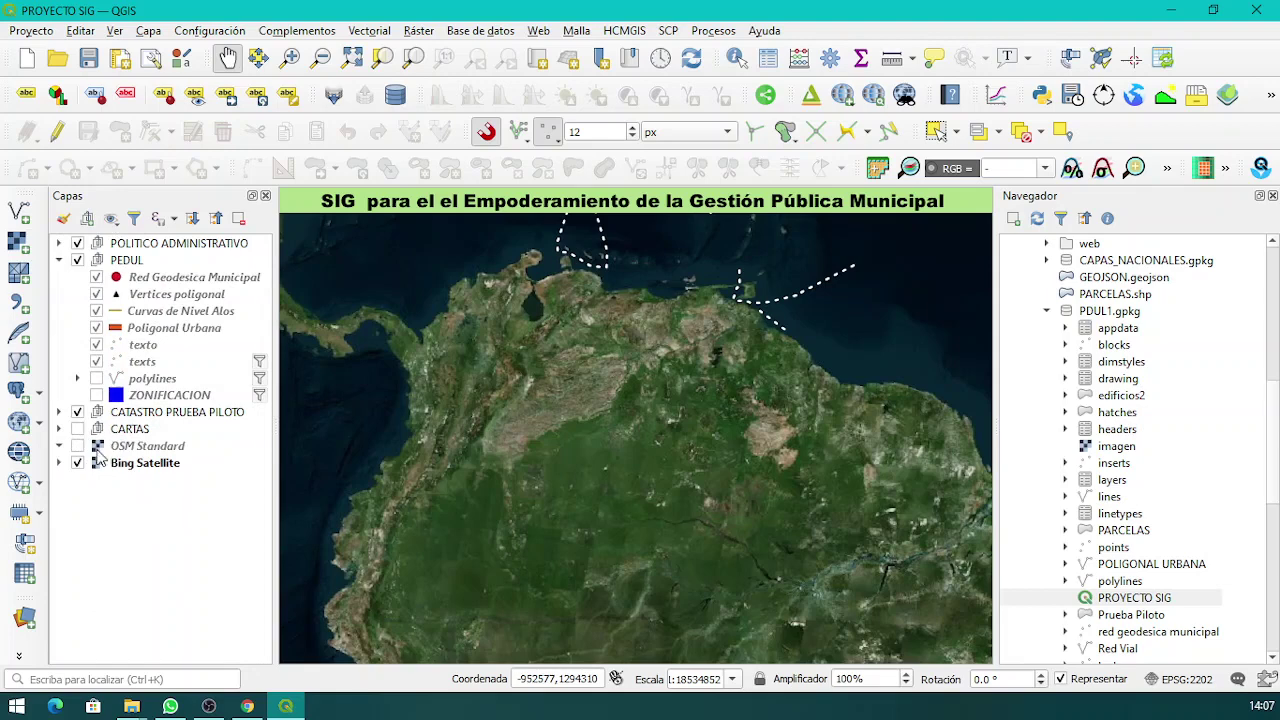
Hide Bing Satellite, show the OSM Standard basemap, and turn Bing Satellite back on beneath it.
click(78, 464)
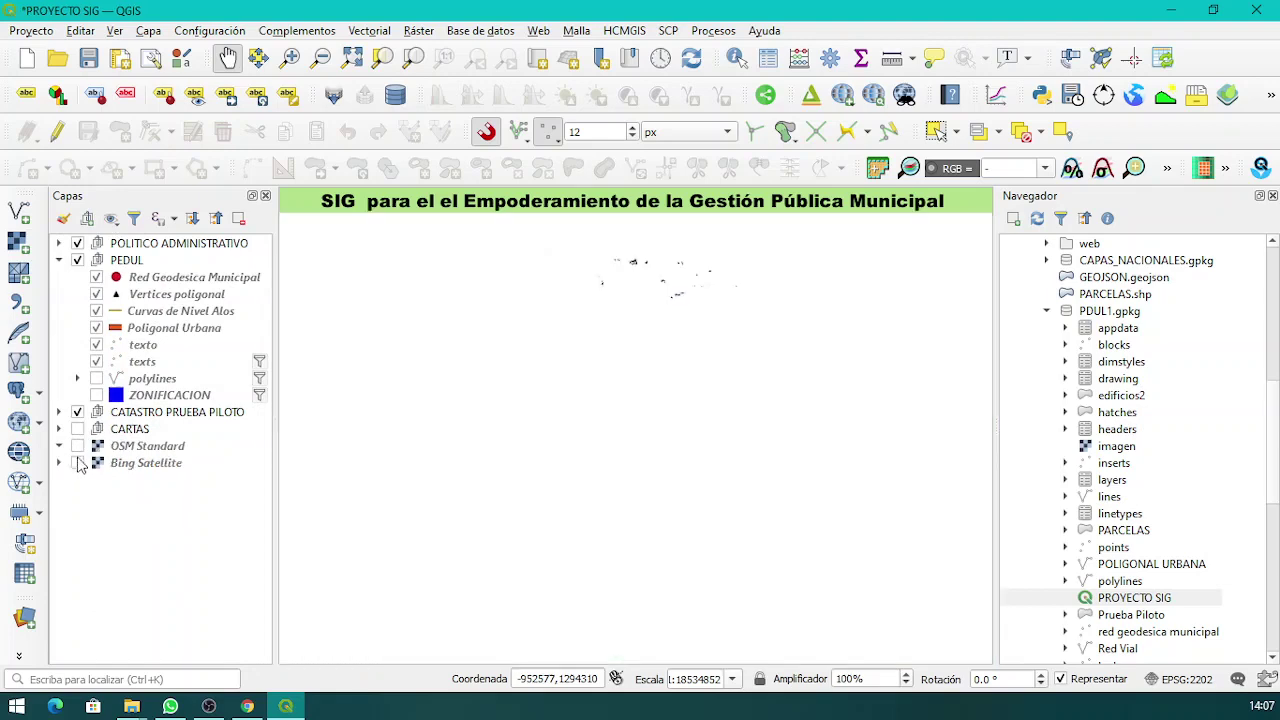
click(78, 446)
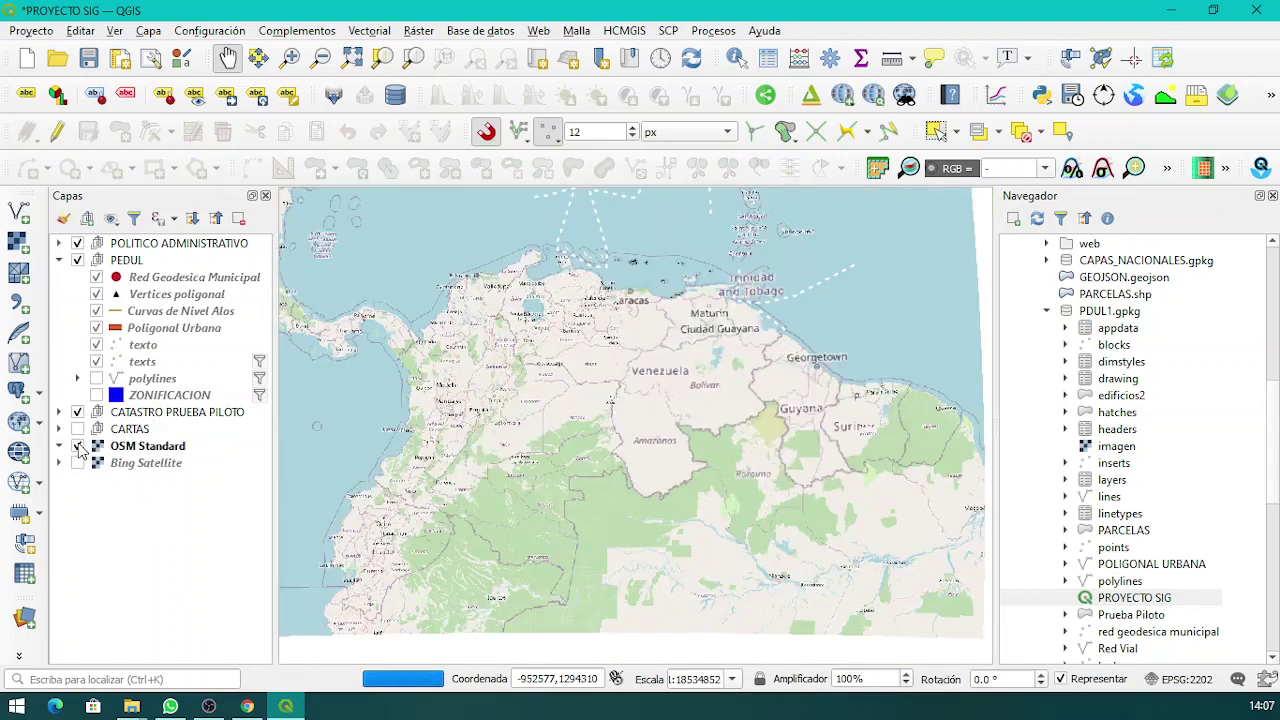
click(78, 464)
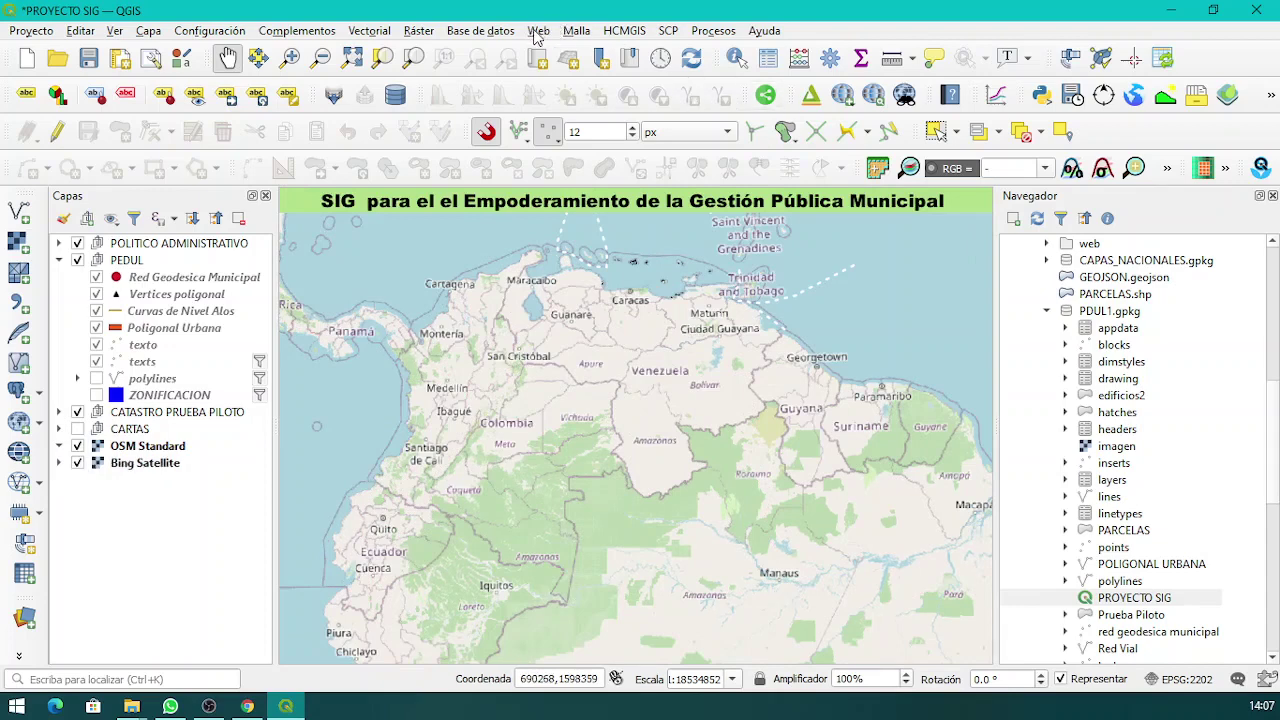
Look through the basemap sources offered by the HCMGIS and QuickMapServices plugins, including the OSM maps, without adding any.
click(630, 32)
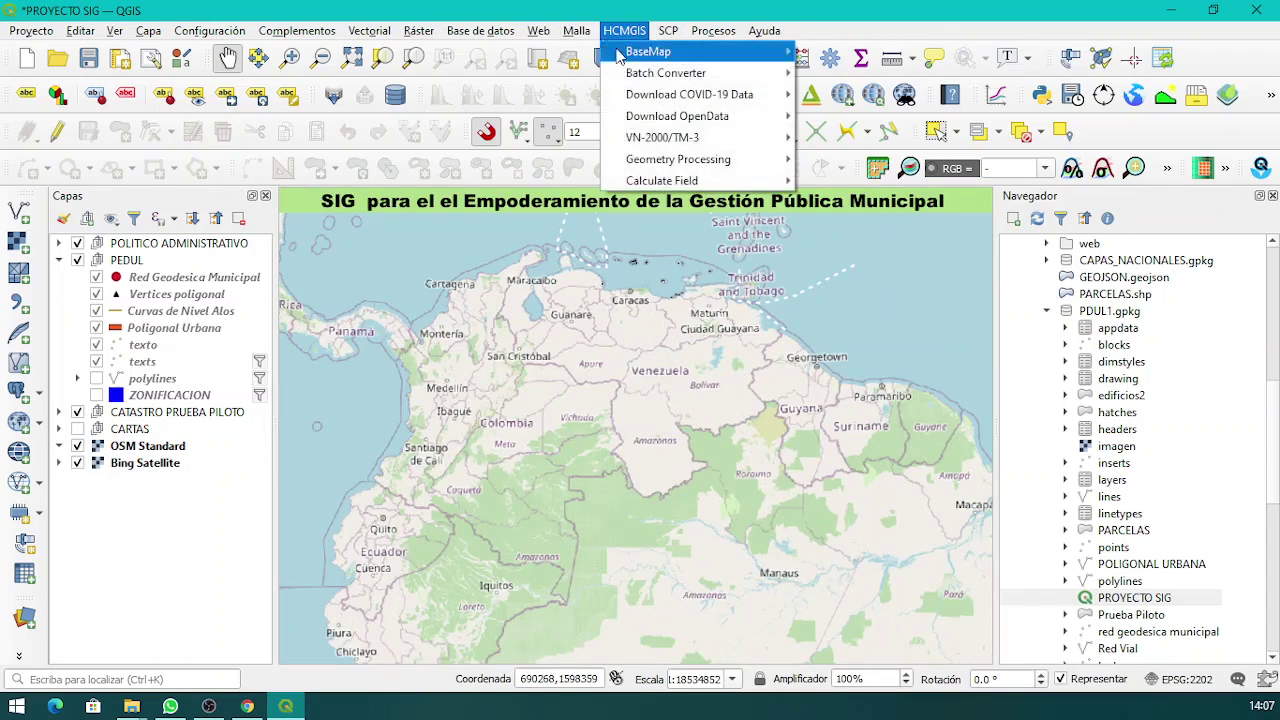
mouse_move(618, 54)
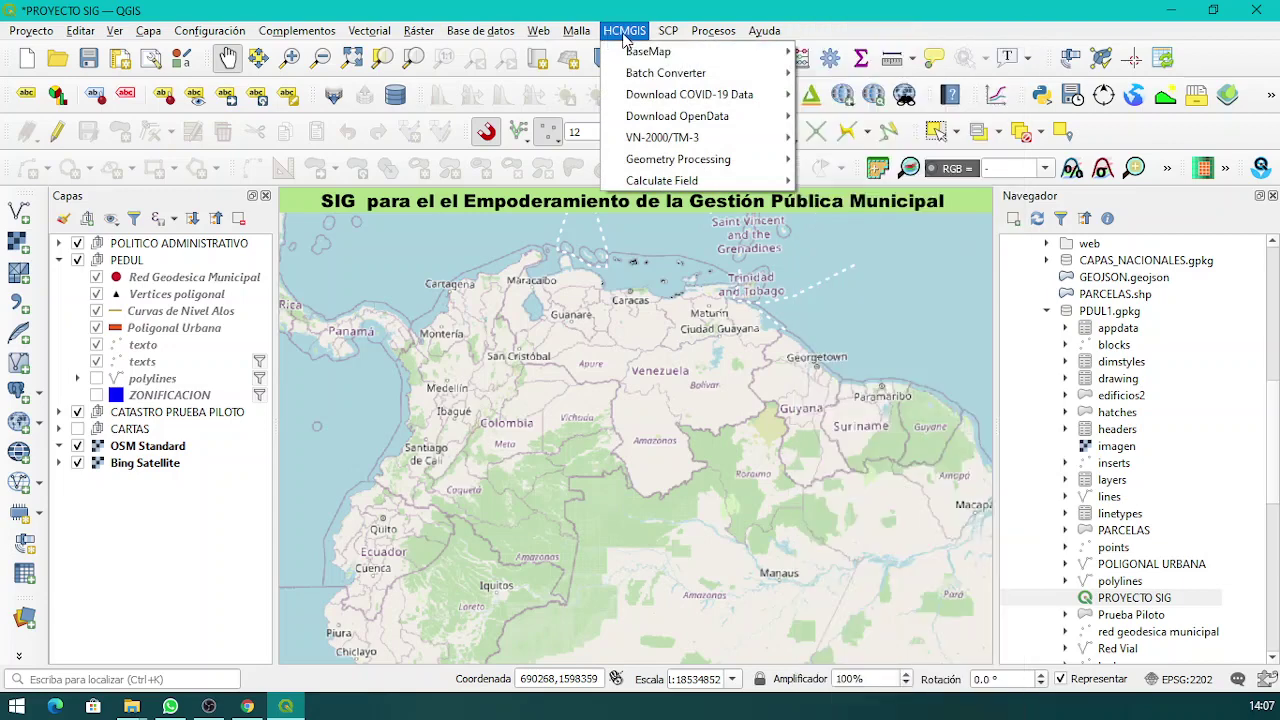
mouse_move(567, 38)
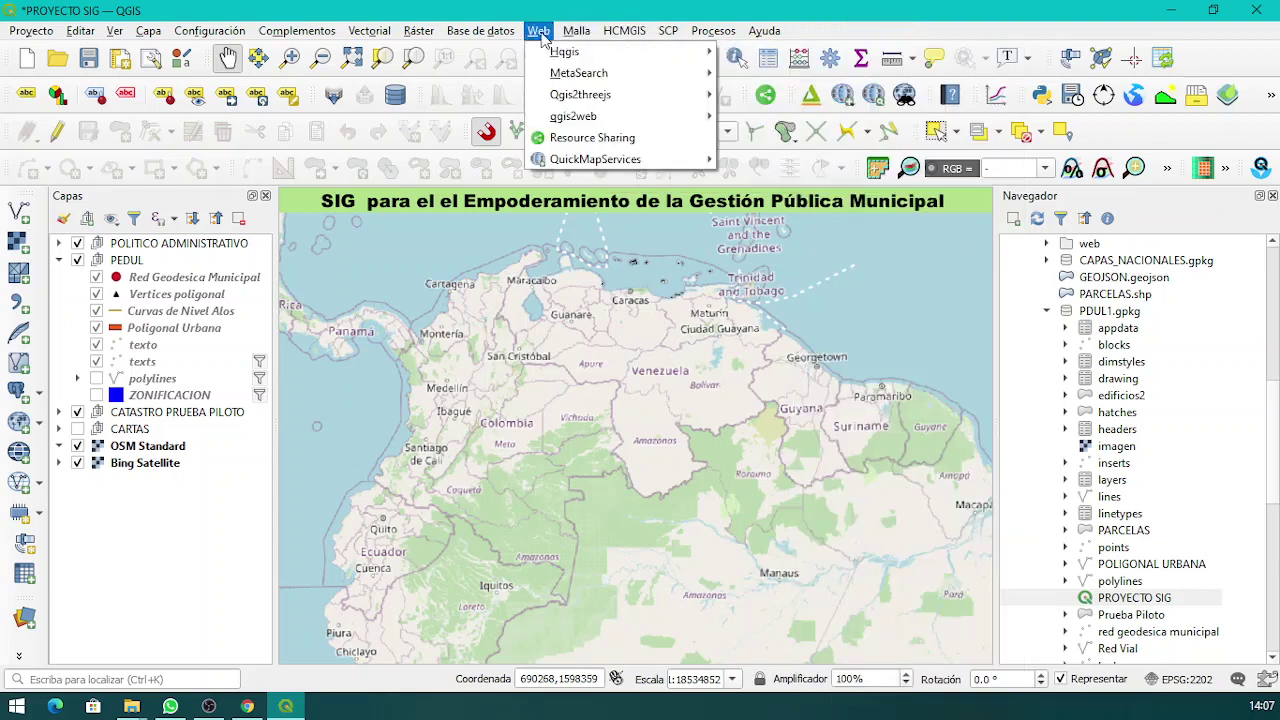
mouse_move(586, 166)
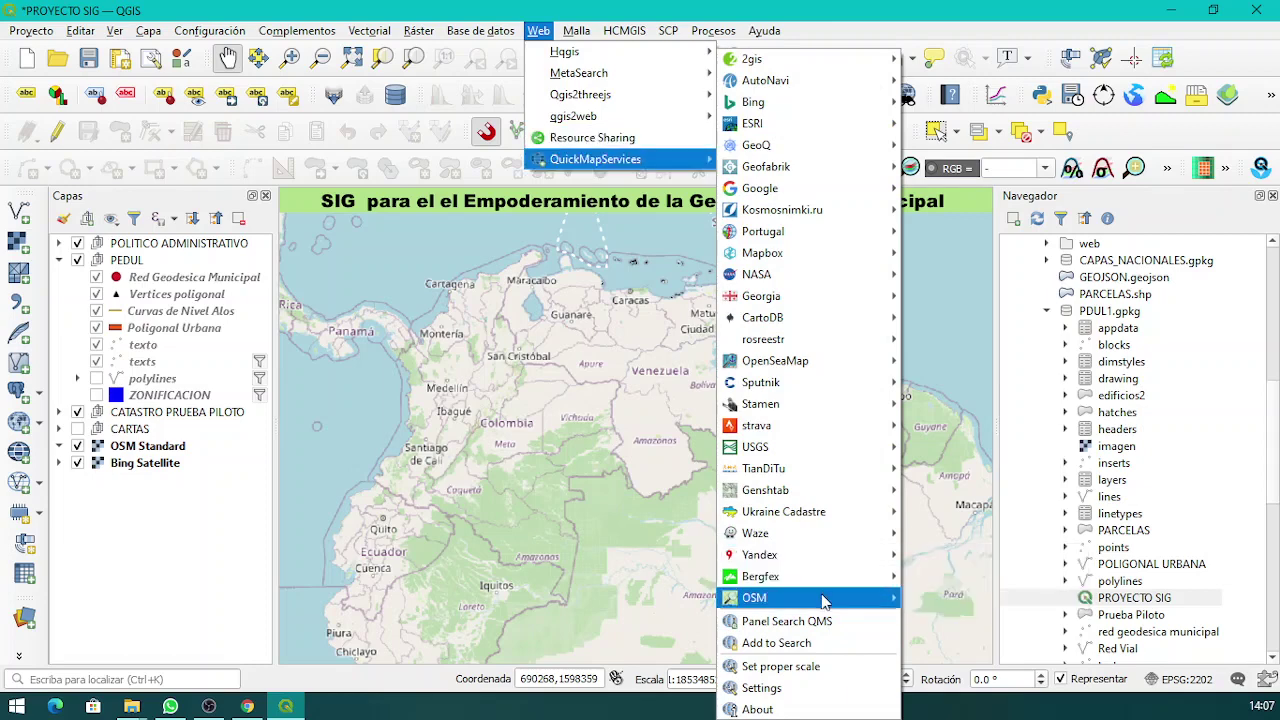
mouse_move(823, 597)
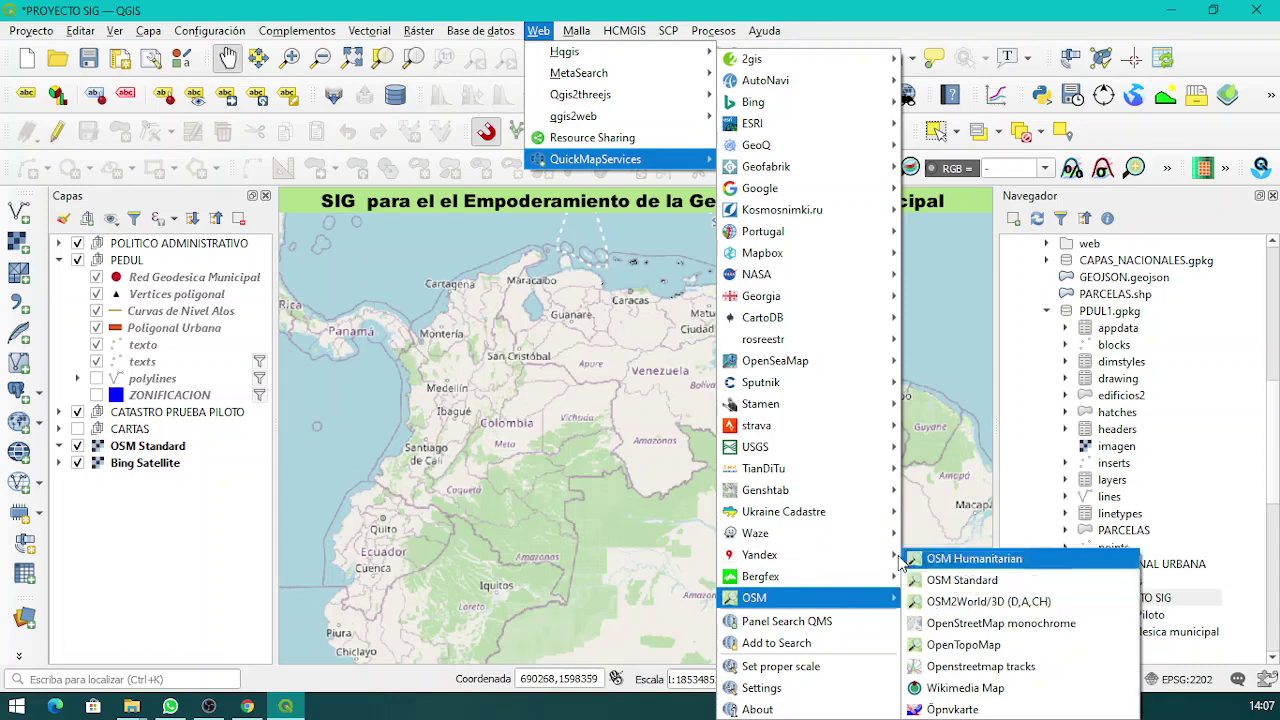
click(478, 8)
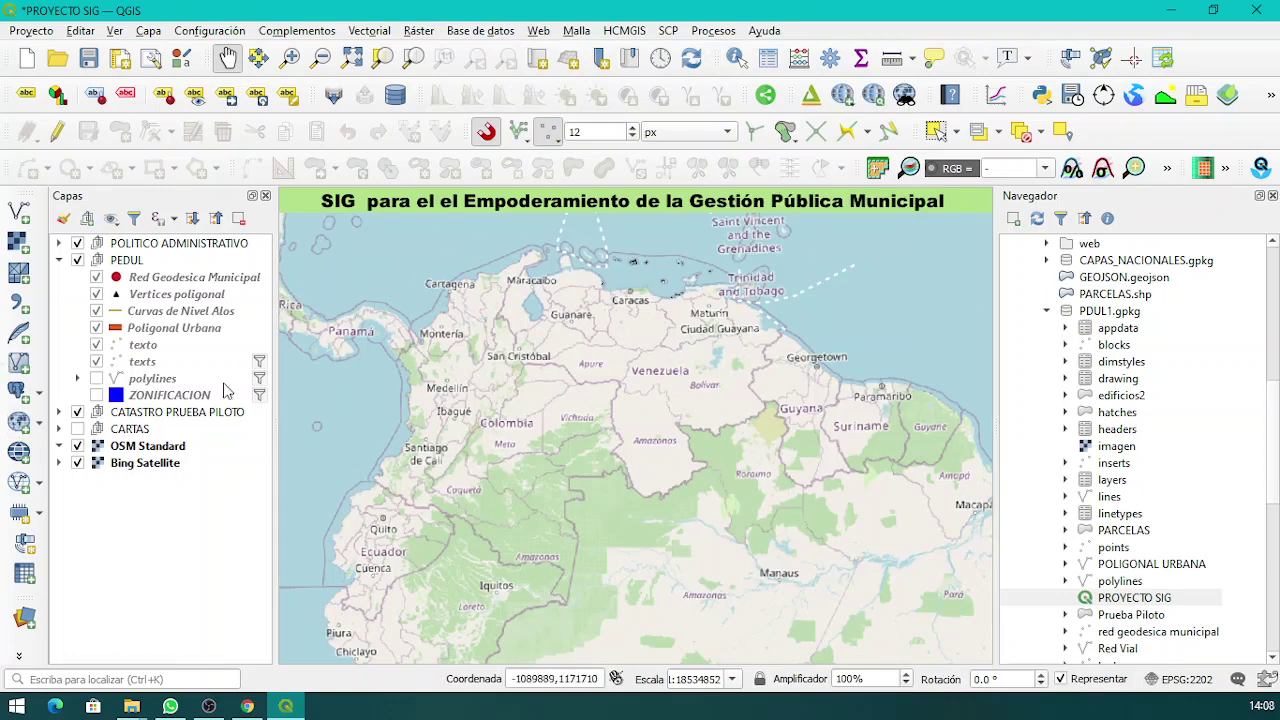
Hide the OSM Standard basemap and zoom the map in on Venezuela.
click(77, 446)
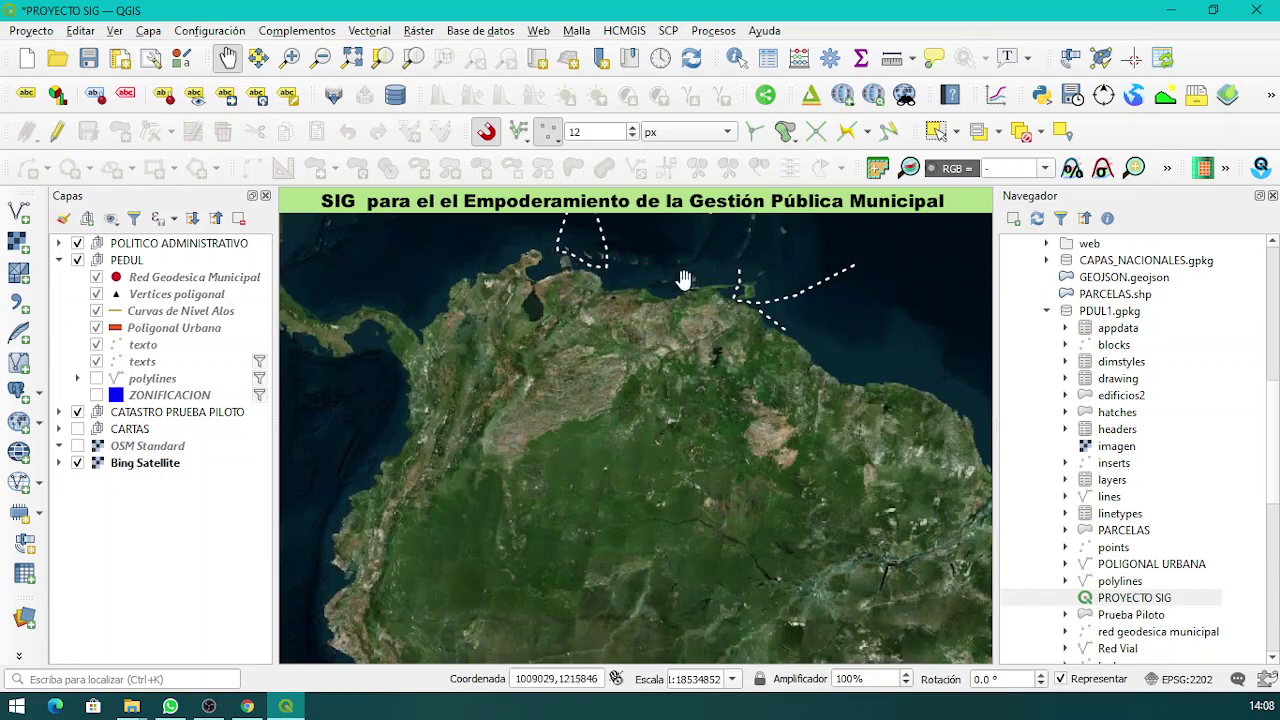
drag(684, 279, 692, 338)
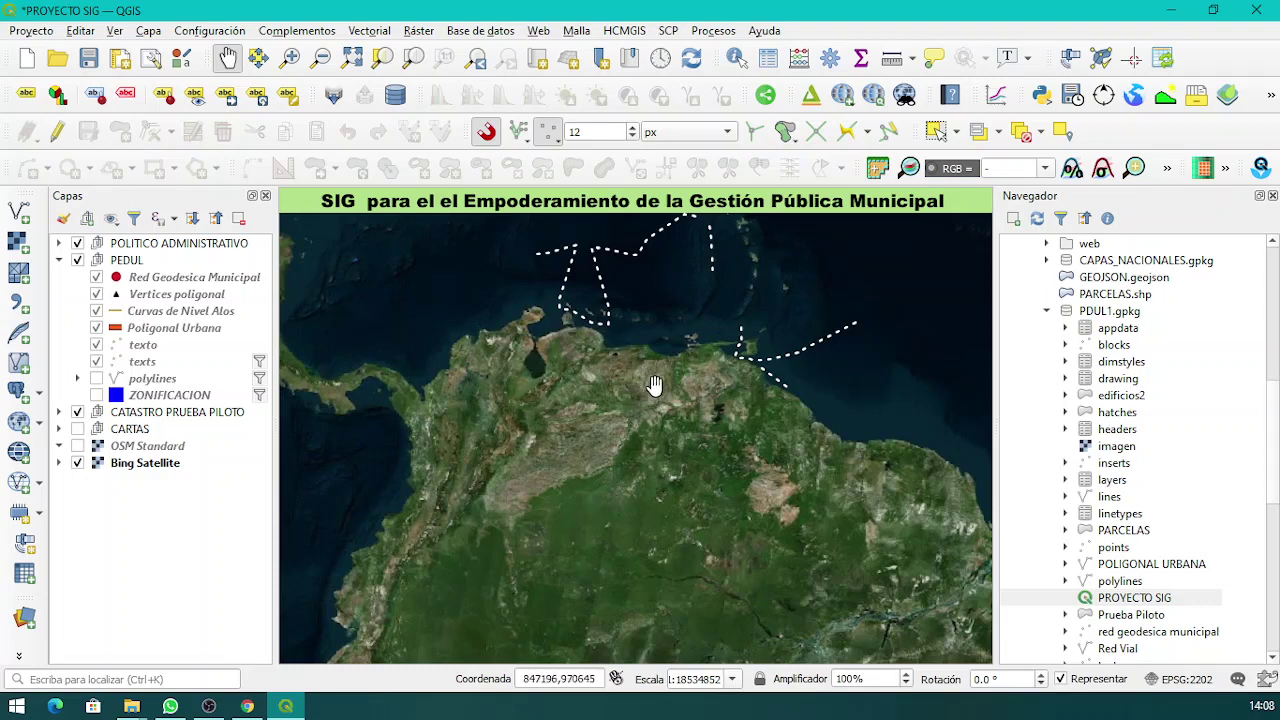
scroll(653, 385, up, 1)
drag(619, 460, 615, 432)
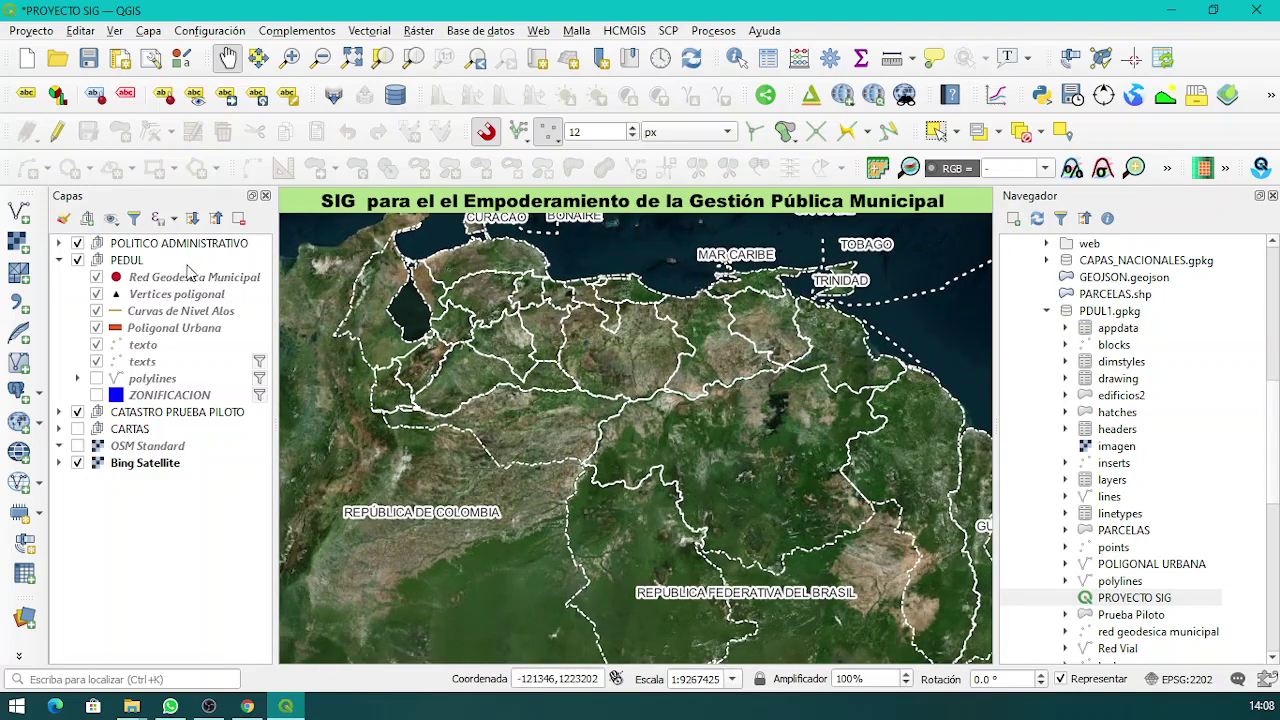
Expand the POLITICO ADMINISTRATIVO group, review the Representación settings of DEPENDENCIAS_FEDERALES, and close them without changes.
click(59, 244)
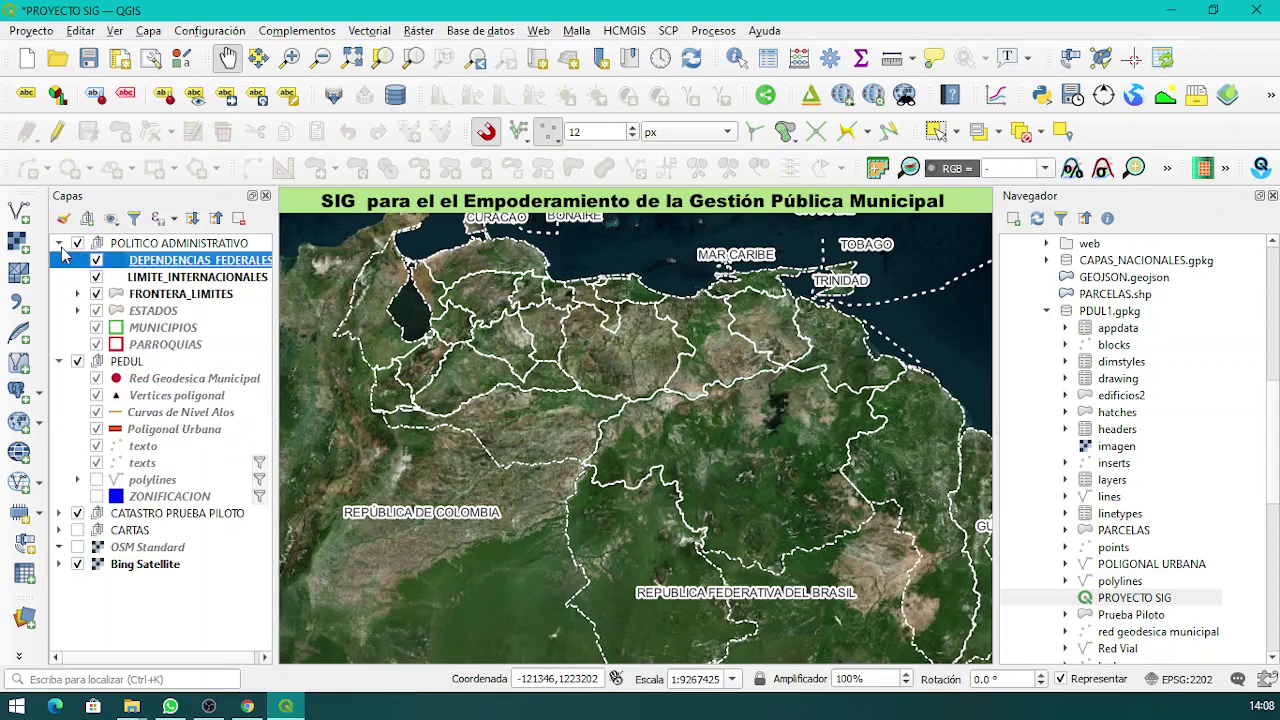
right_click(188, 262)
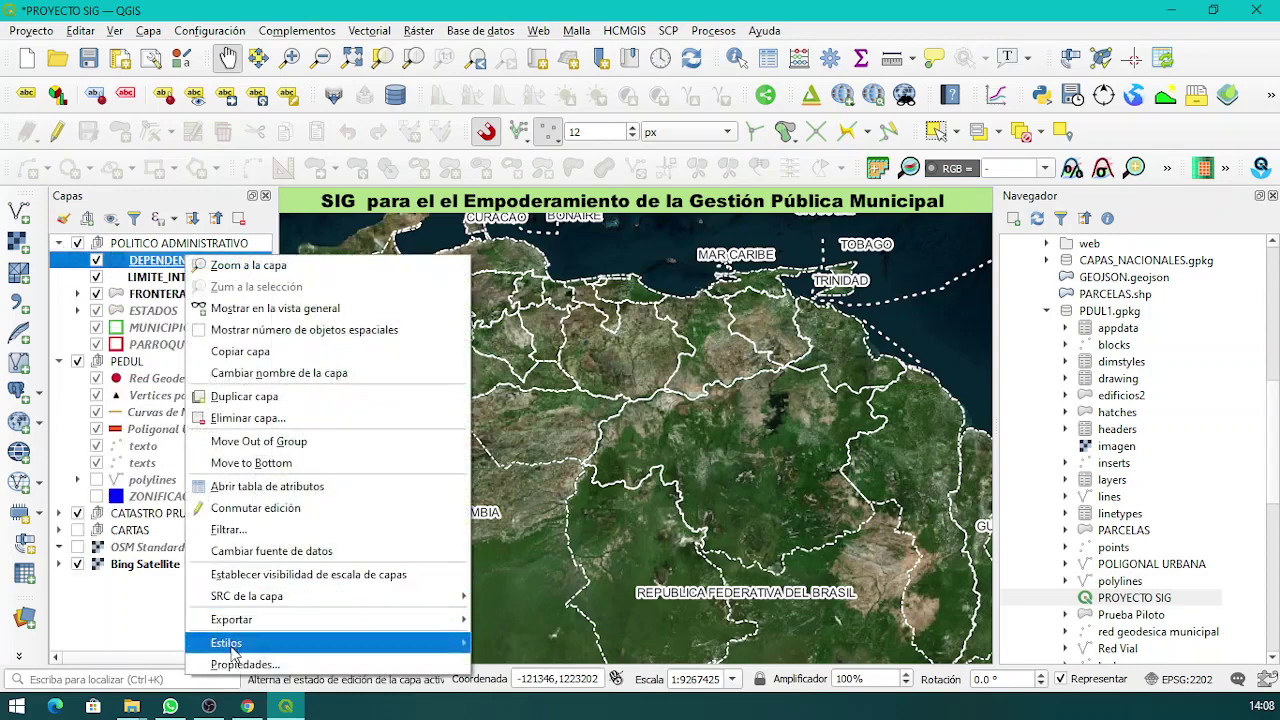
click(245, 665)
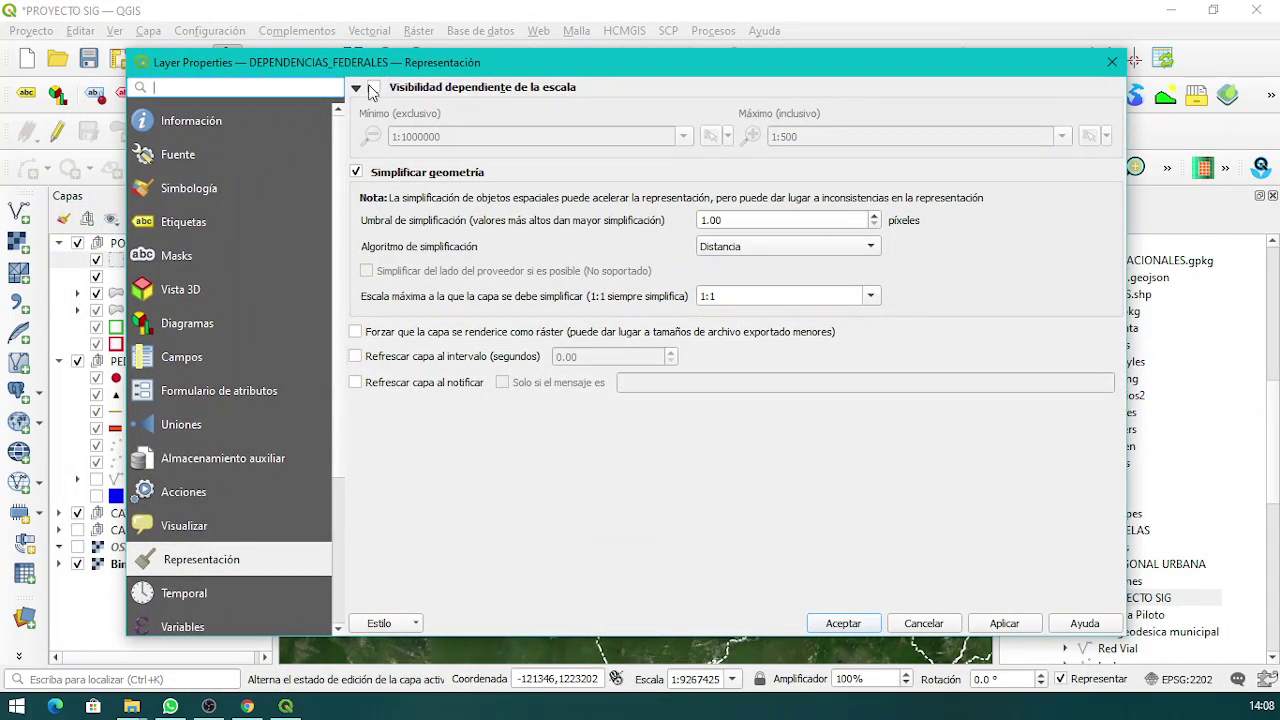
click(1112, 62)
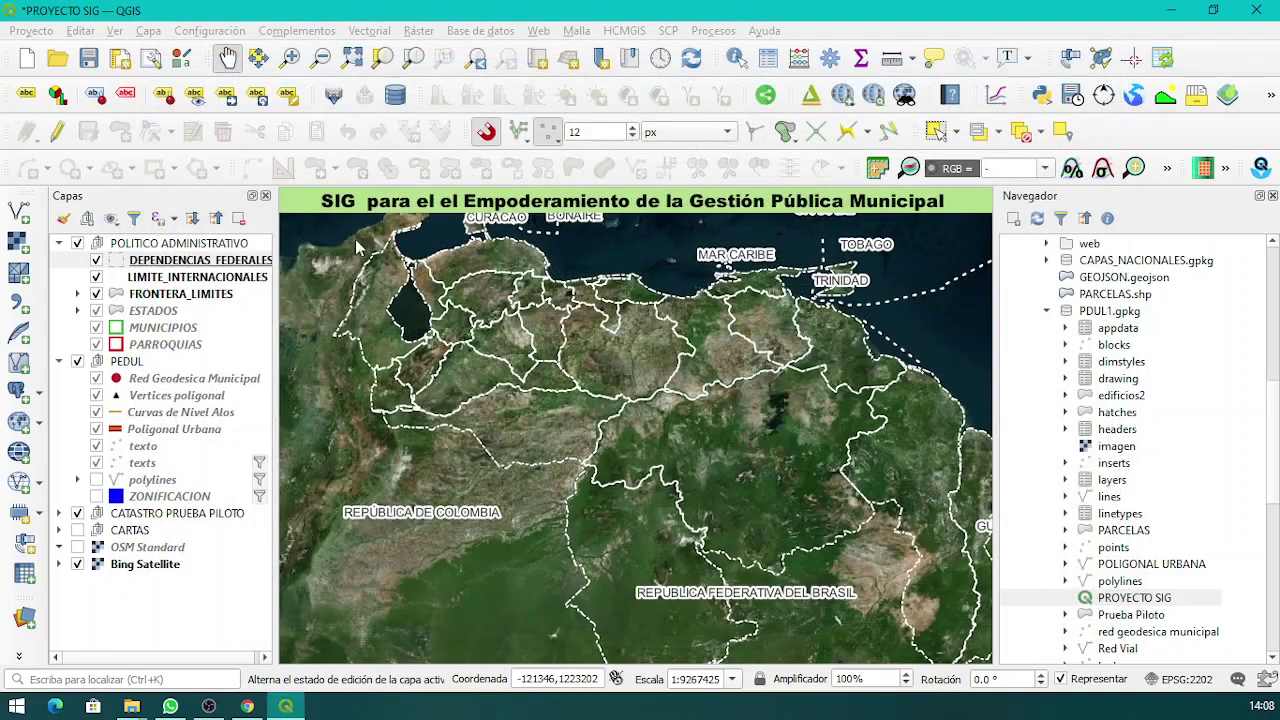
Review the scale-dependent visibility range in the properties of the FRONTERA_LIMITES layer and close them without changes.
click(176, 299)
right_click(178, 305)
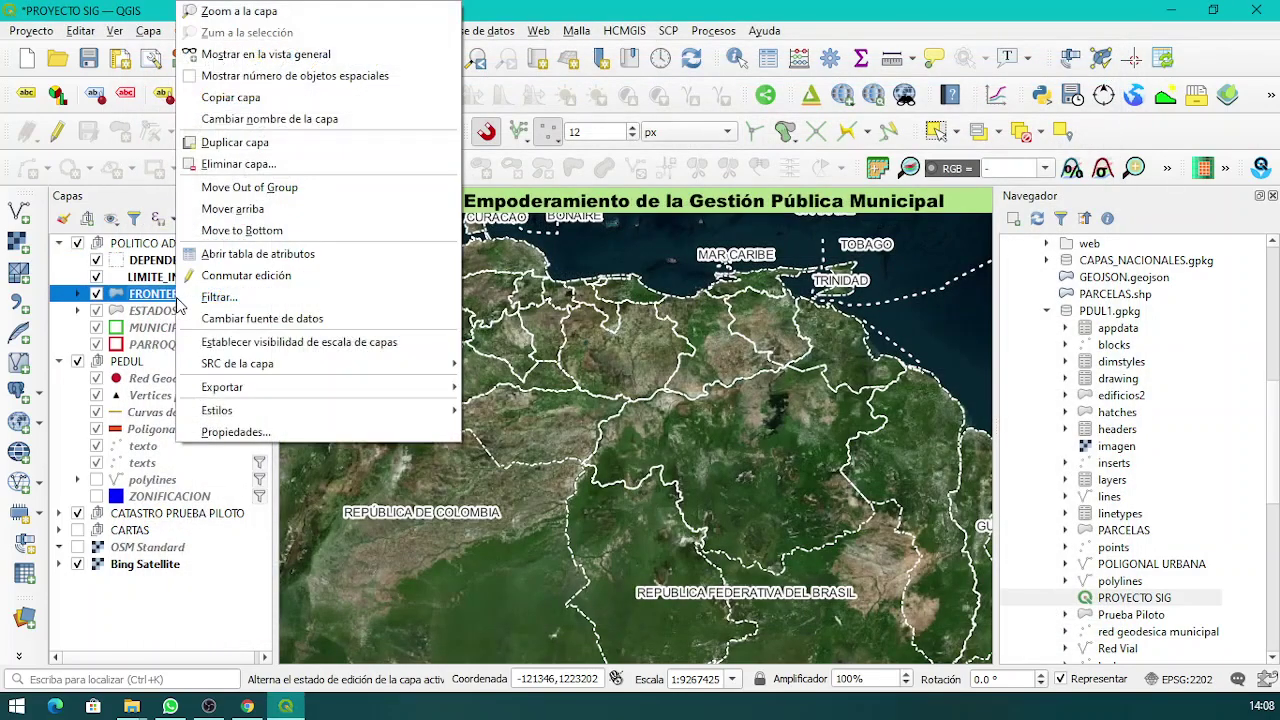
click(245, 436)
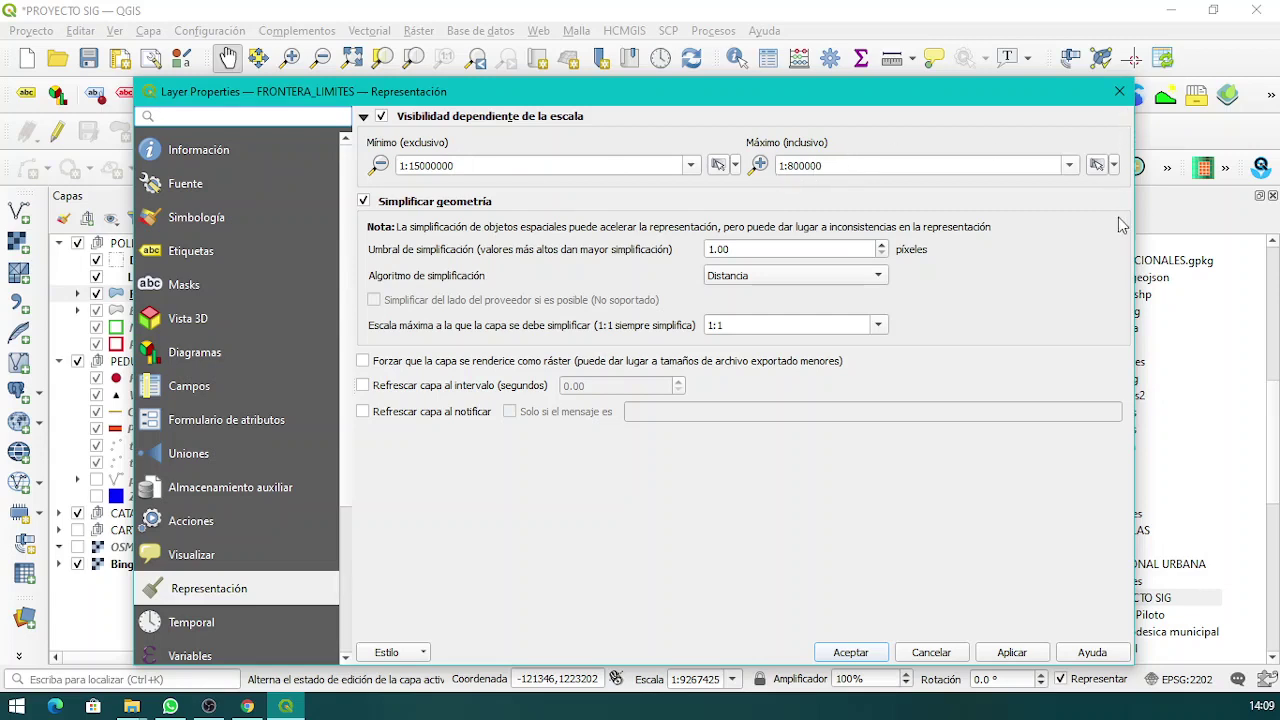
click(1119, 93)
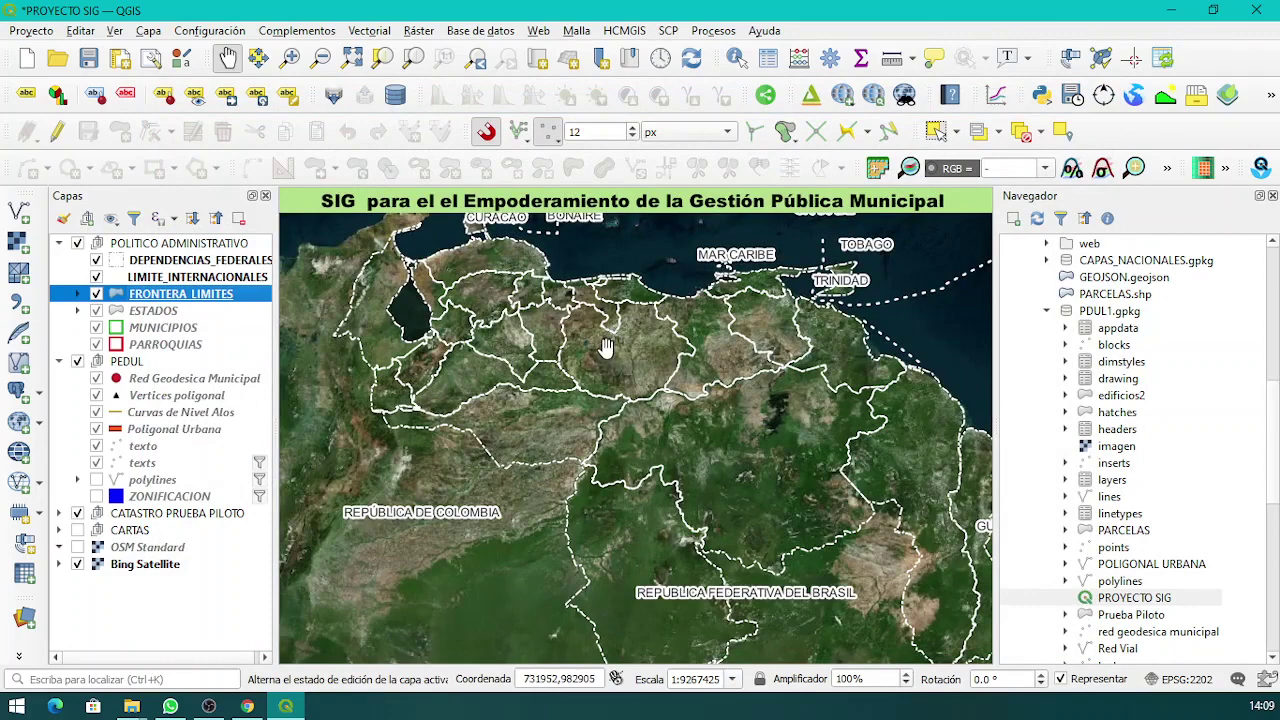
Examine how the state, municipality and parish boundaries display at successively larger map scales, from national level down to the Parapara area.
scroll(606, 347, up, 1)
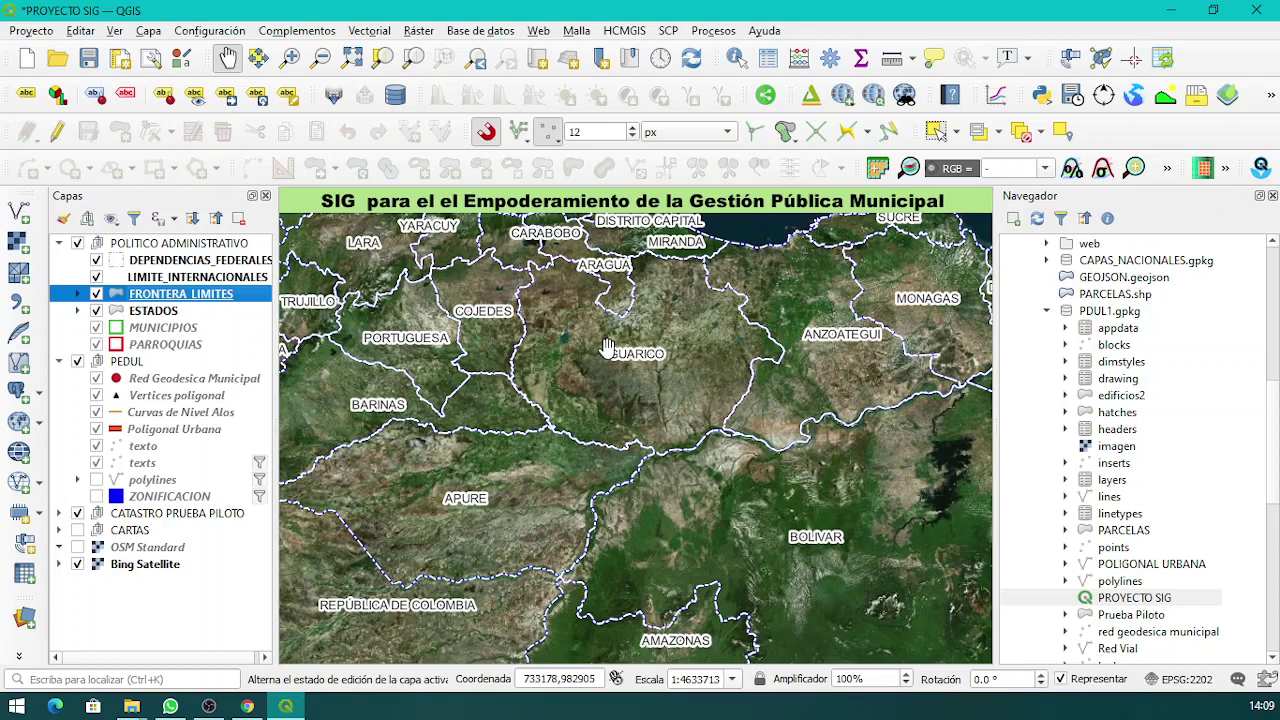
drag(580, 388, 652, 463)
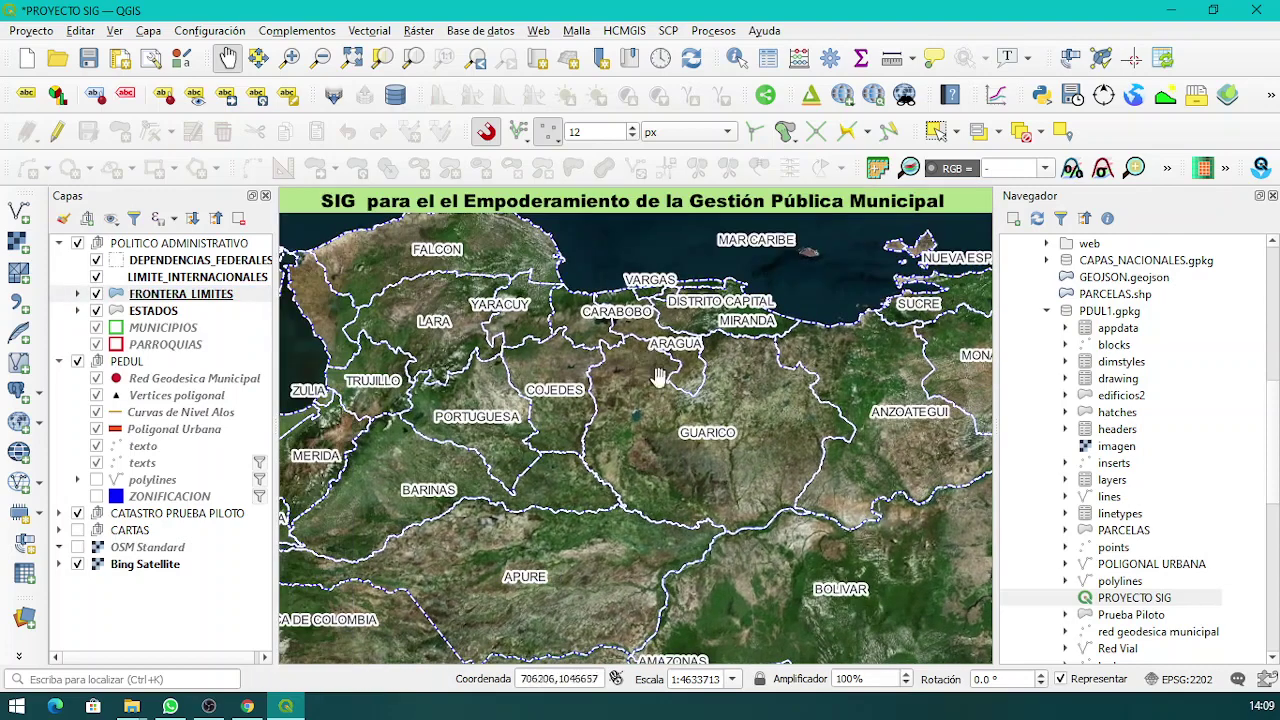
drag(656, 369, 656, 392)
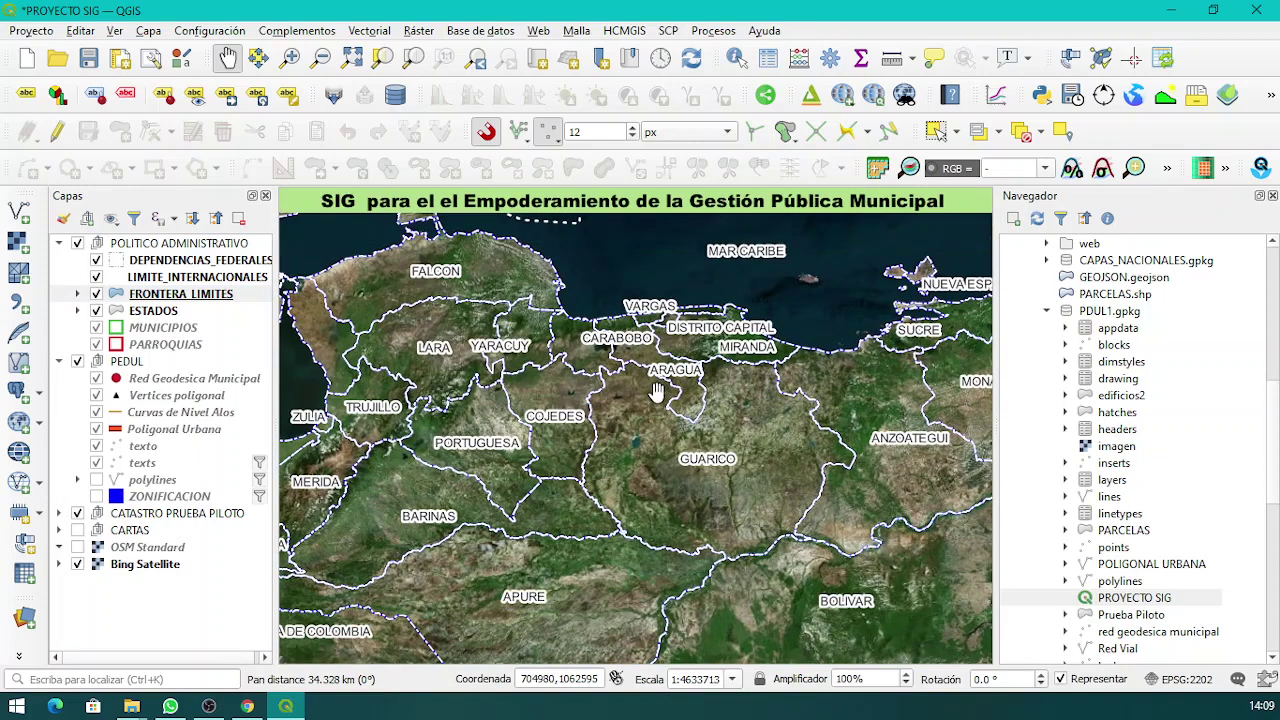
scroll(656, 392, up, 1)
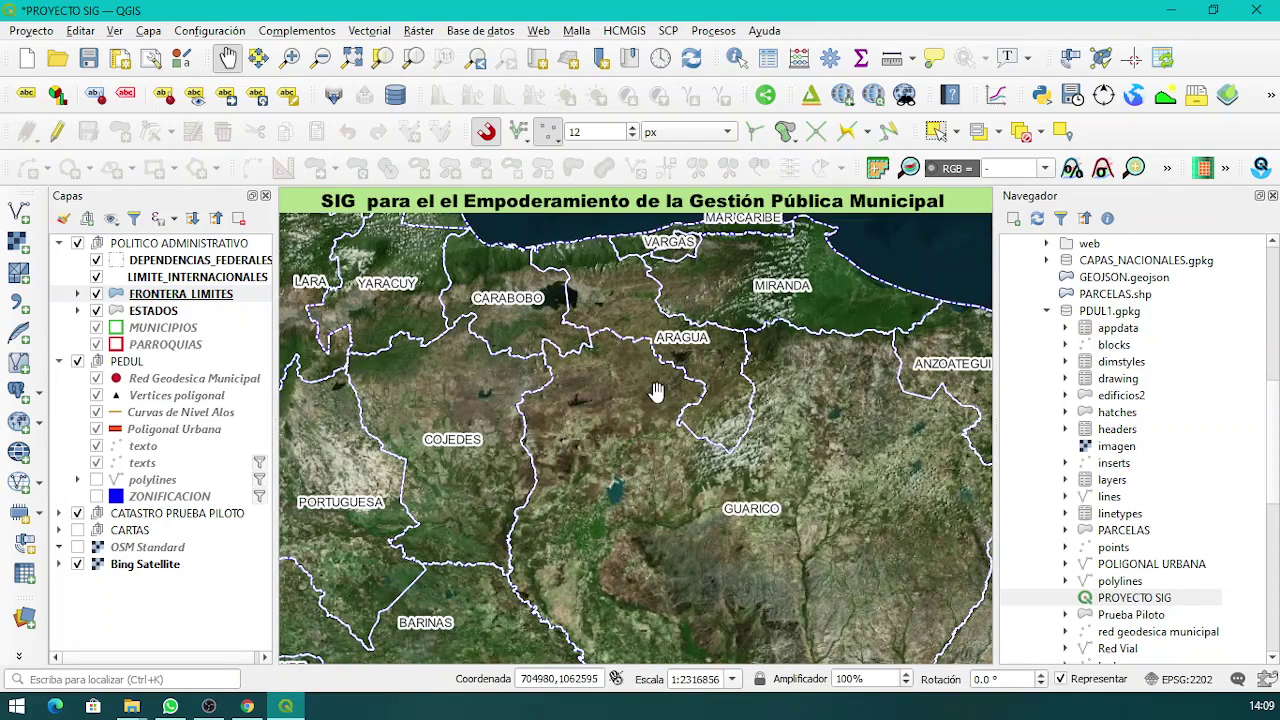
scroll(656, 392, up, 1)
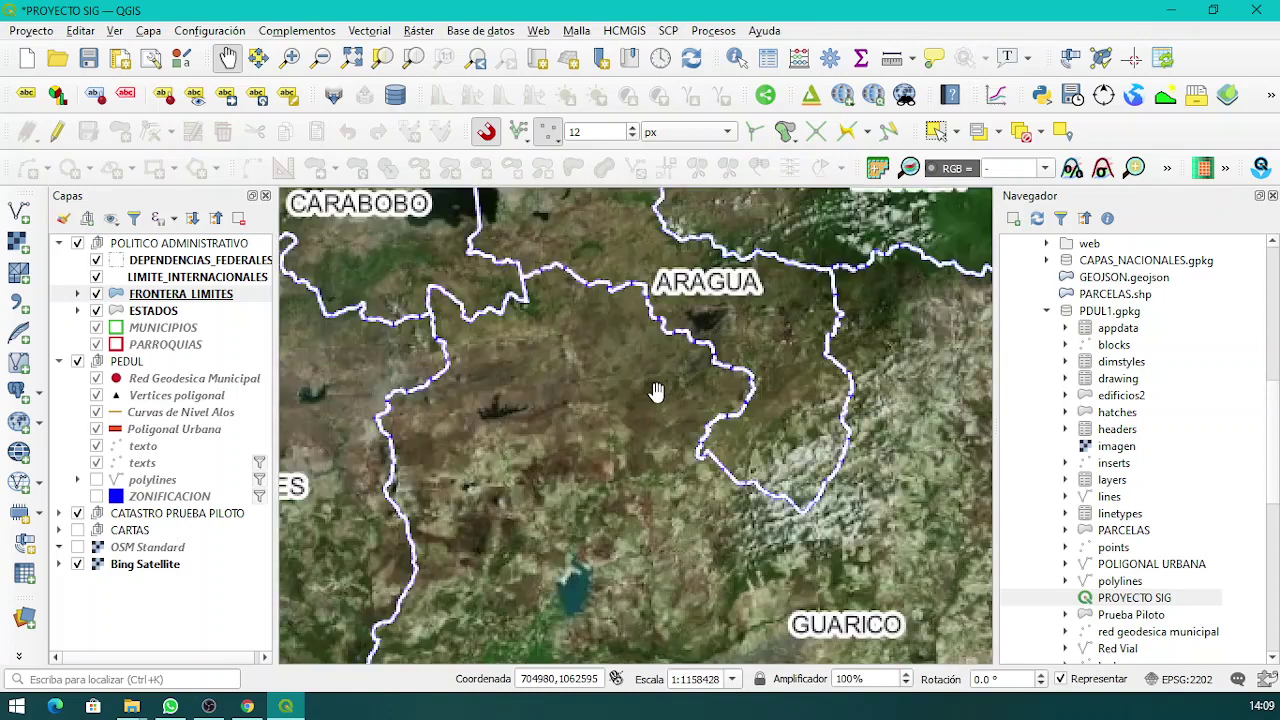
scroll(656, 392, up, 1)
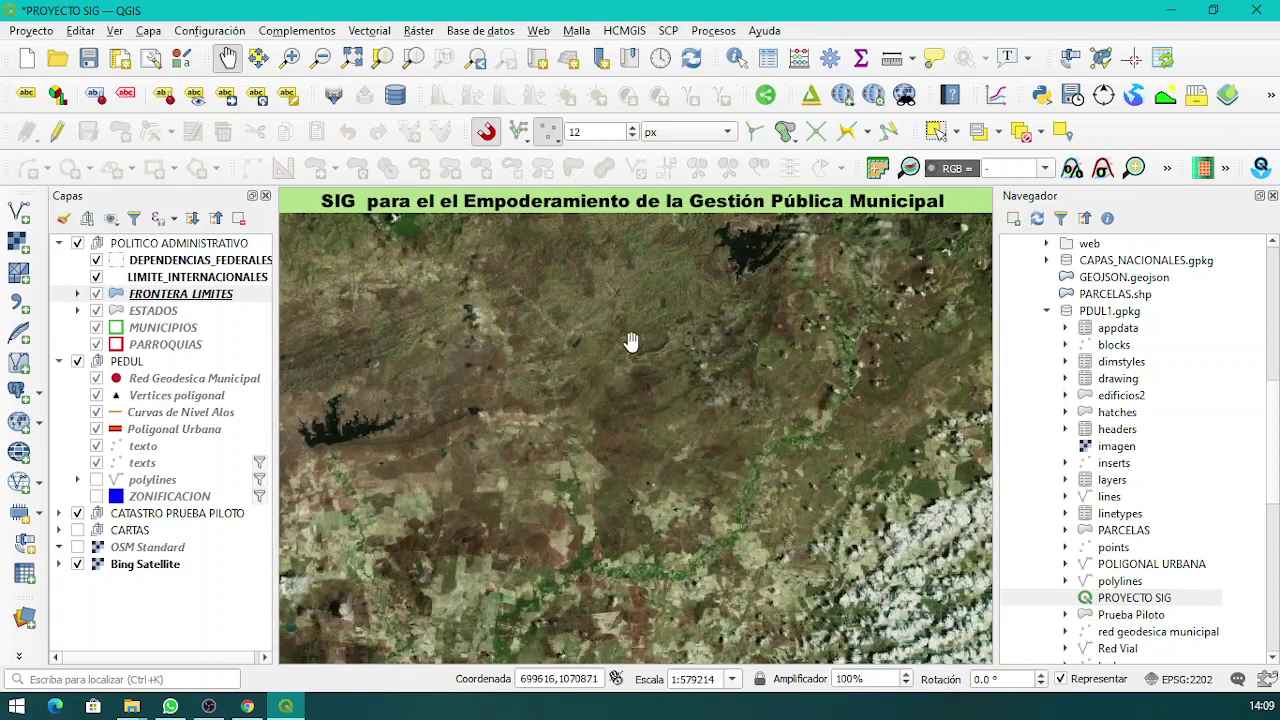
scroll(622, 365, up, 1)
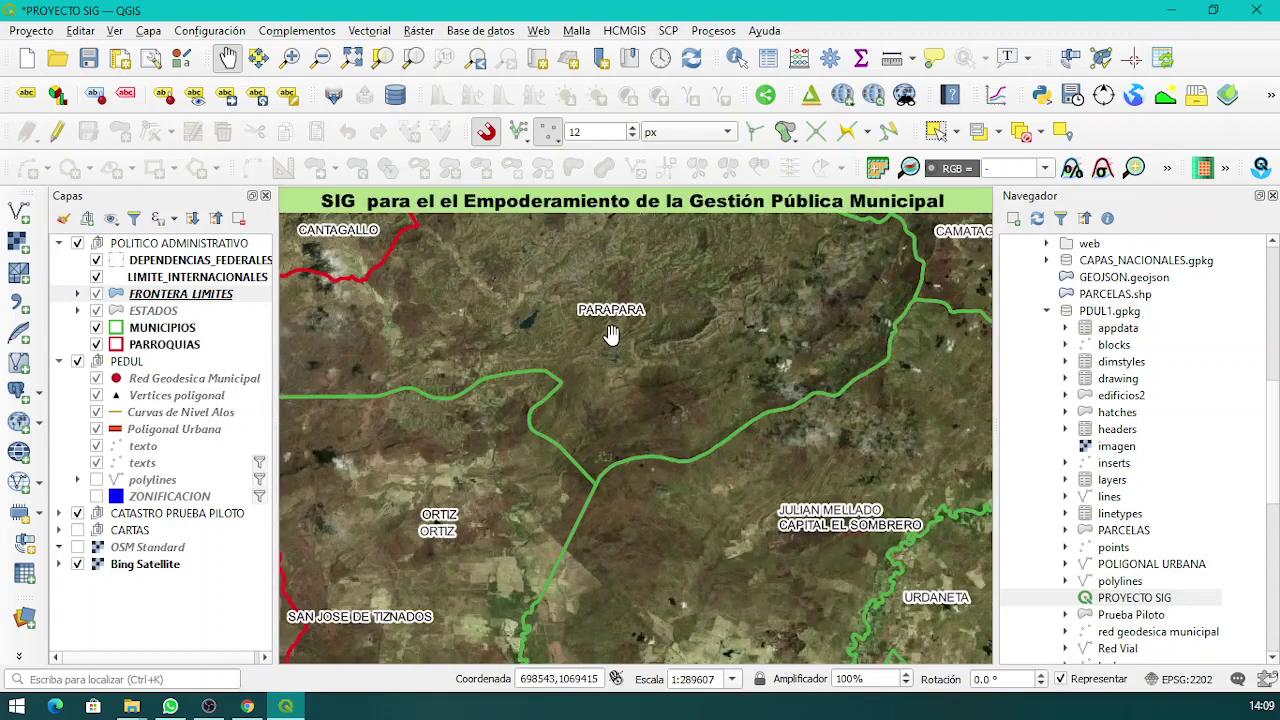
drag(611, 334, 618, 453)
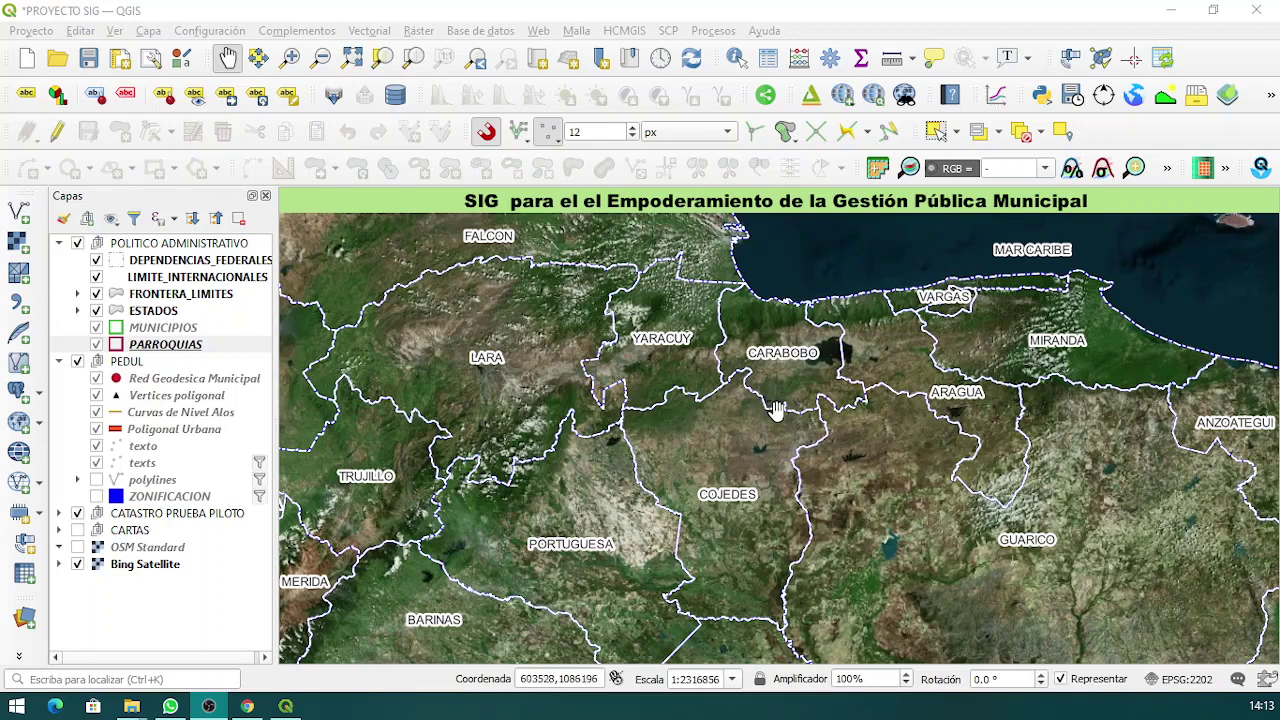
Examine the scale-dependent display of the MUNICIPIOS, PARROQUIAS and Poligonal Urbana layers, ending on the San Juan de los Morros urban area.
scroll(776, 410, up, 1)
scroll(776, 410, up, 1)
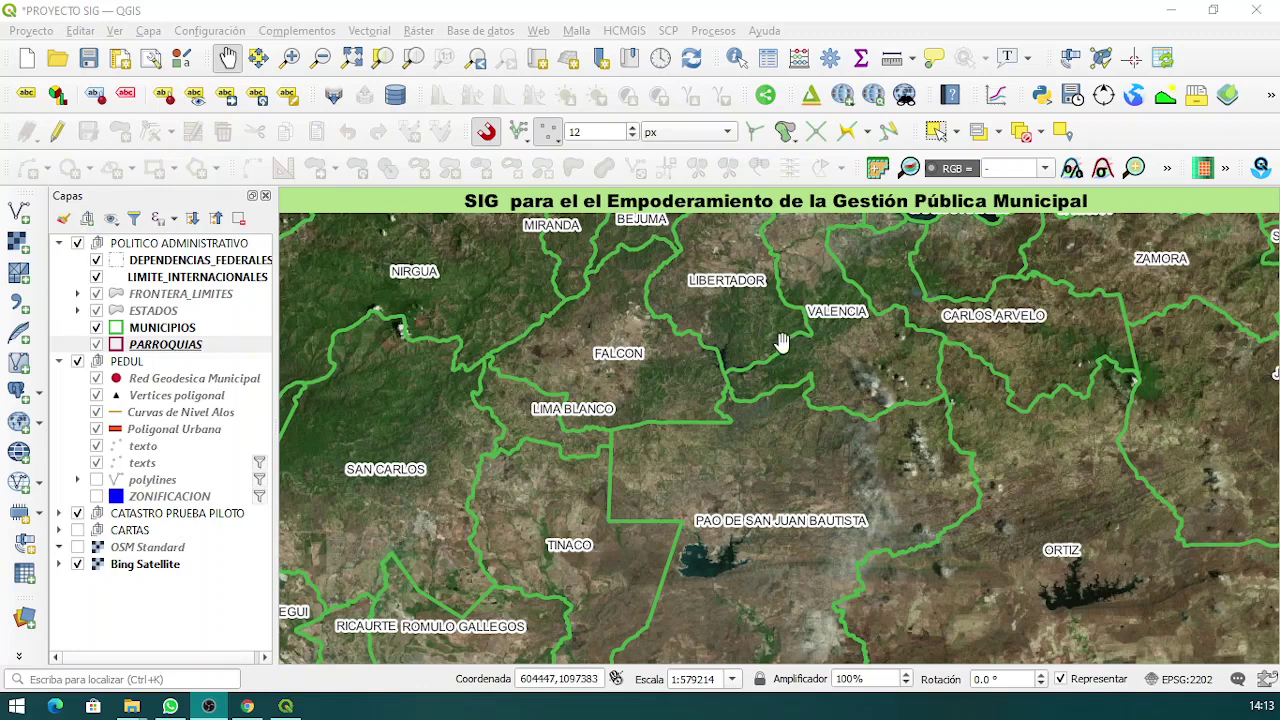
scroll(800, 418, down, 1)
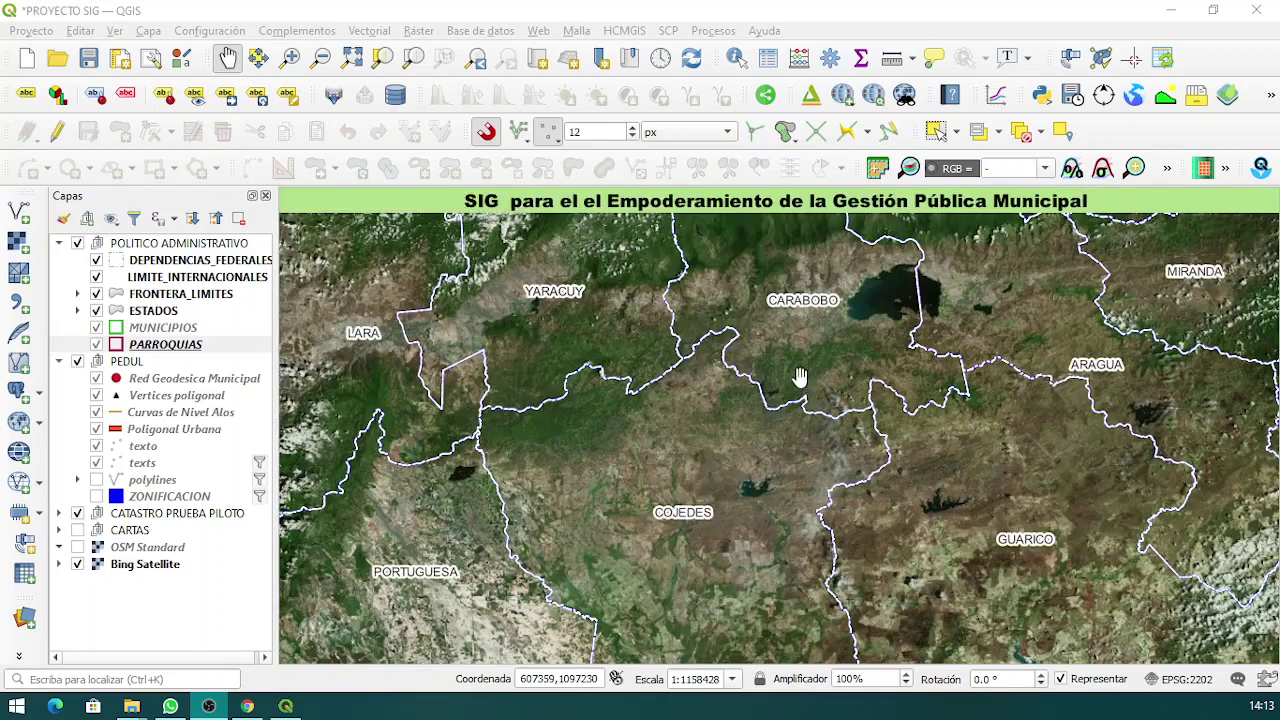
drag(900, 440, 739, 462)
scroll(877, 414, up, 1)
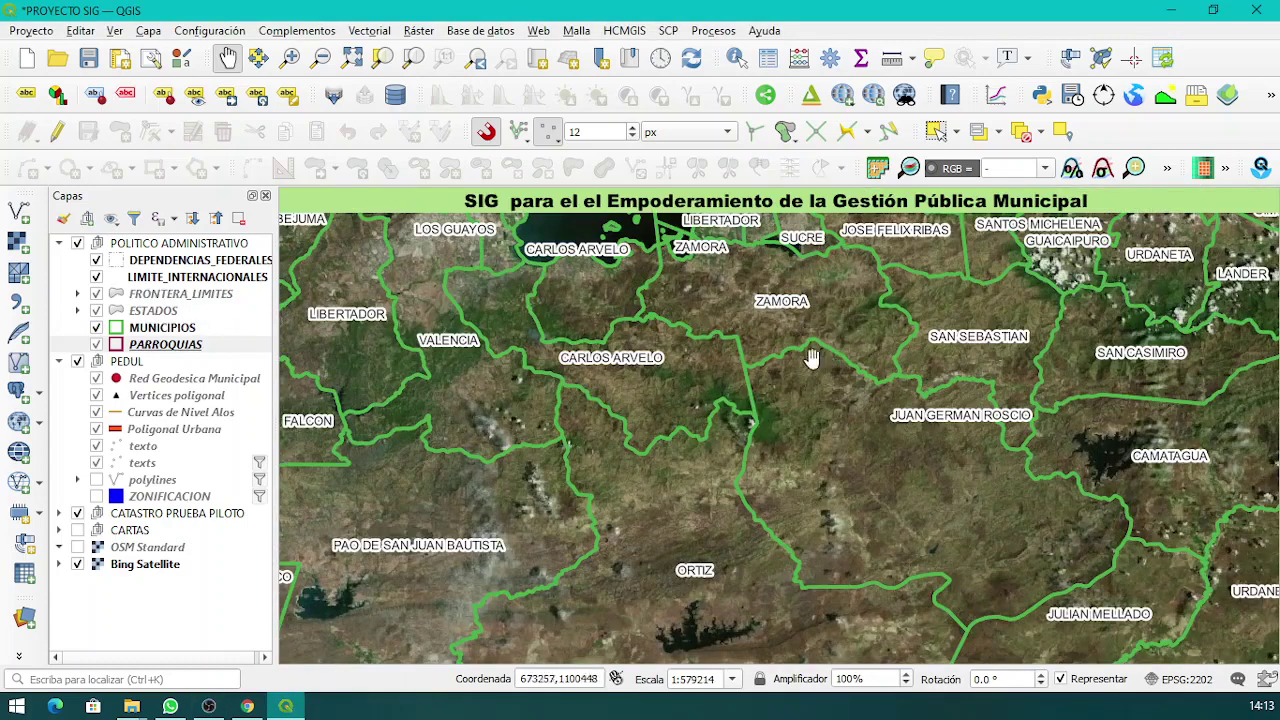
drag(857, 394, 915, 375)
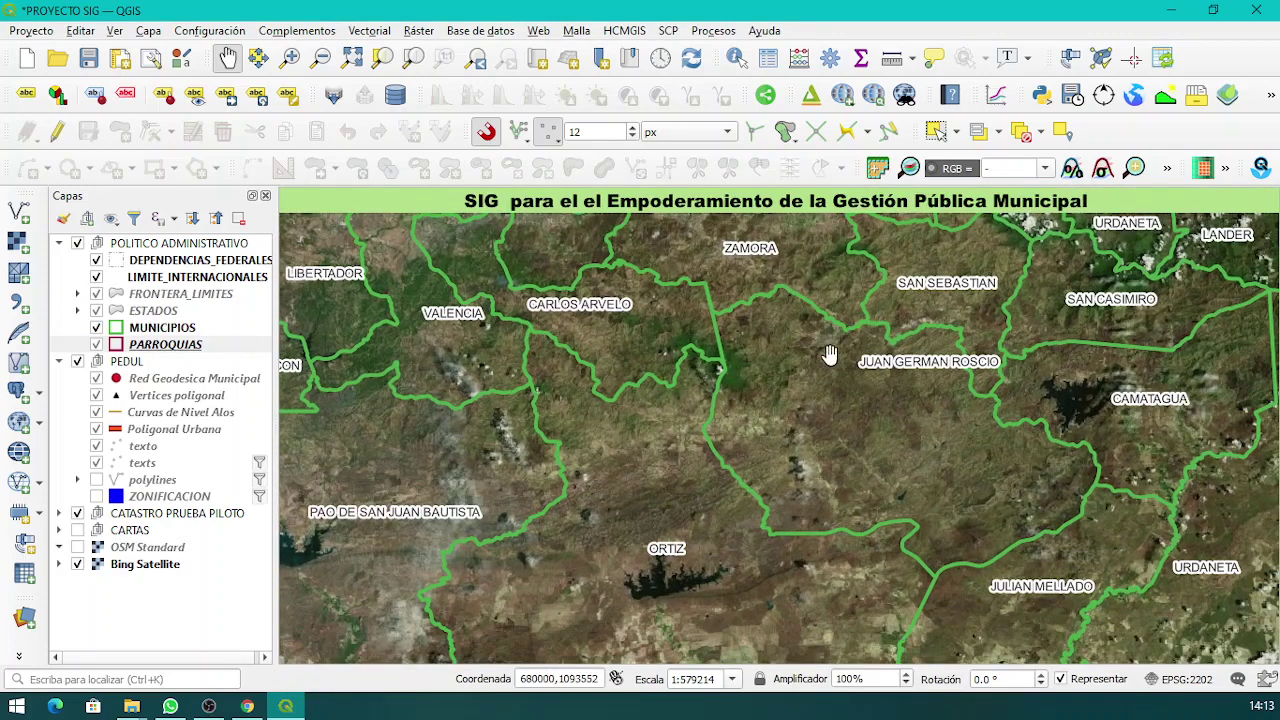
scroll(823, 386, up, 1)
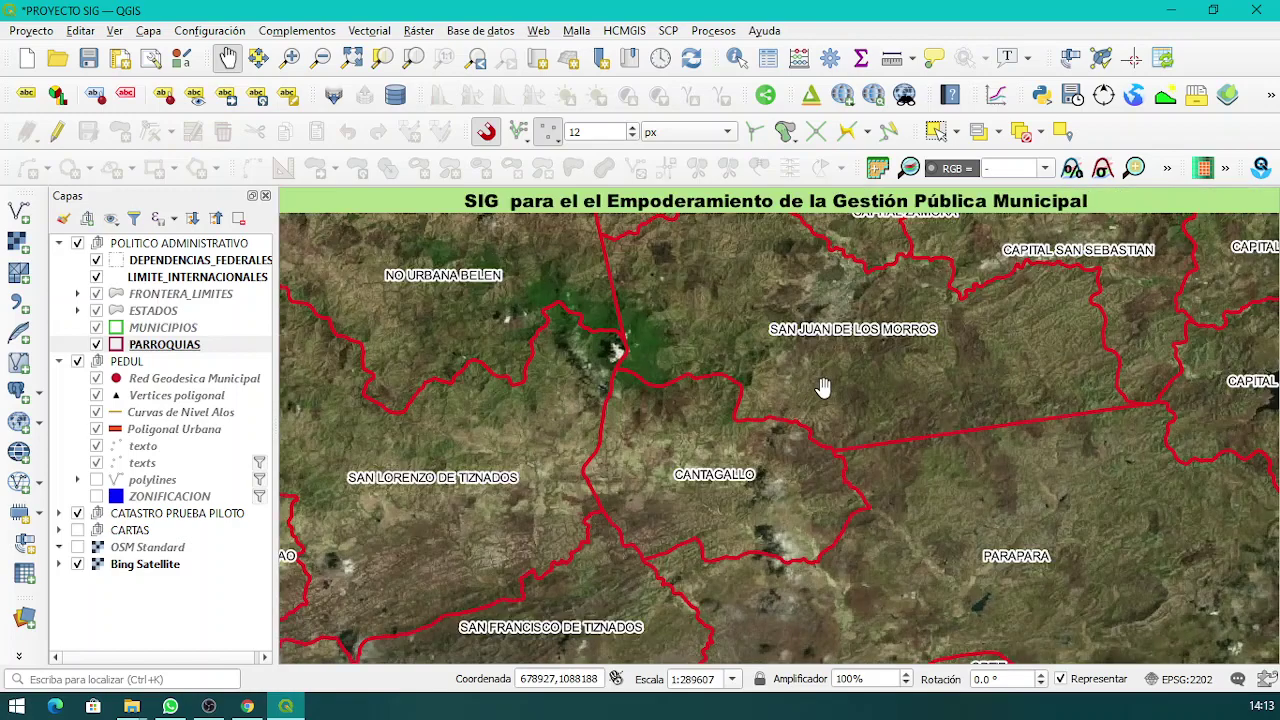
drag(822, 358, 817, 426)
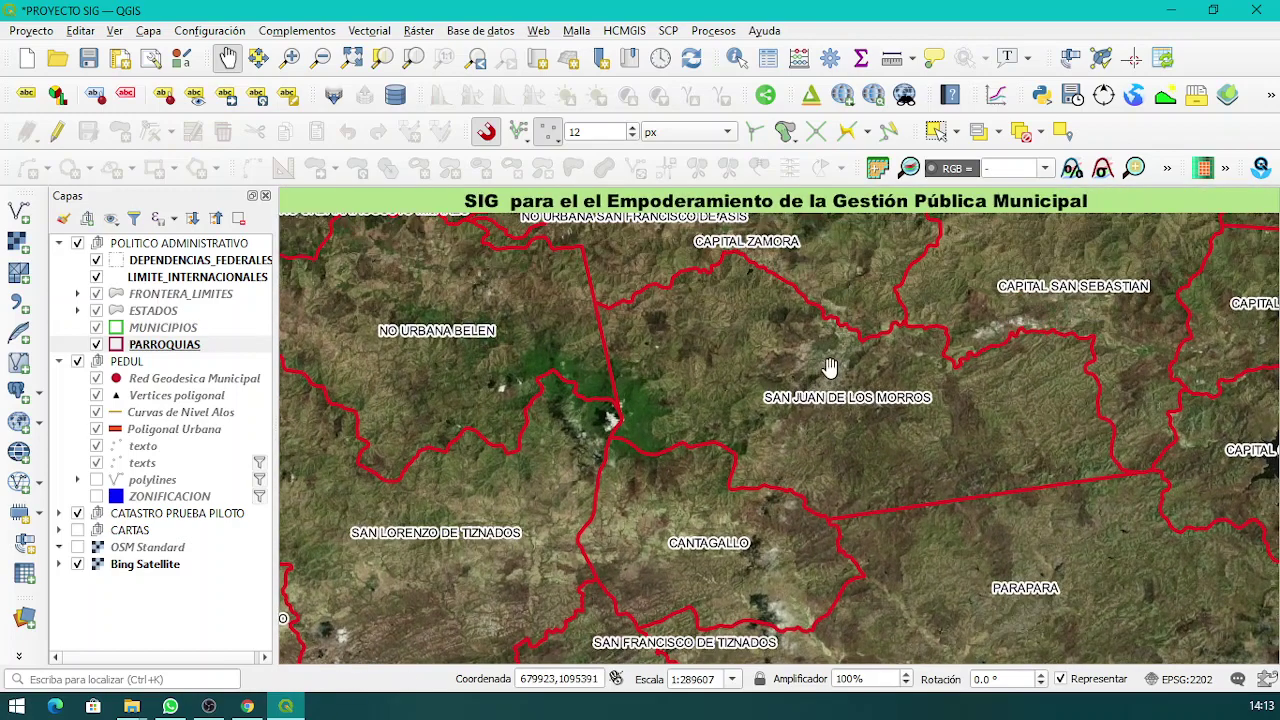
scroll(829, 368, up, 1)
drag(840, 352, 835, 410)
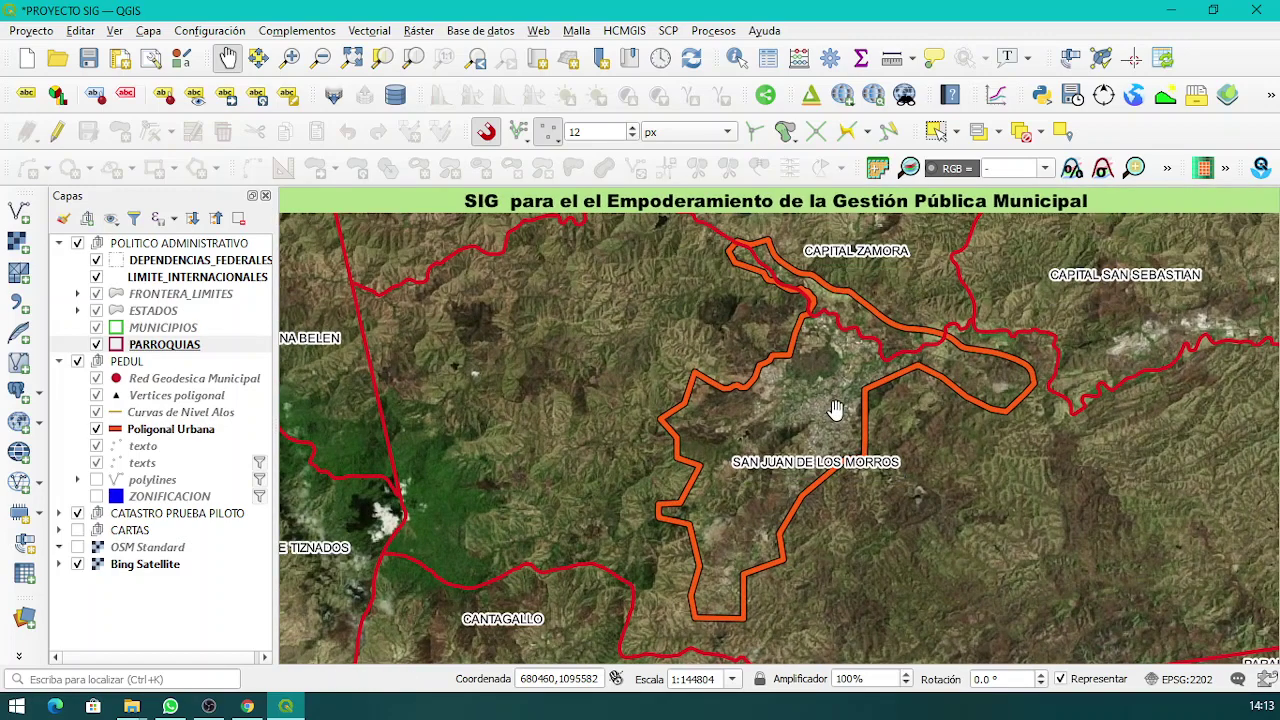
scroll(837, 395, up, 1)
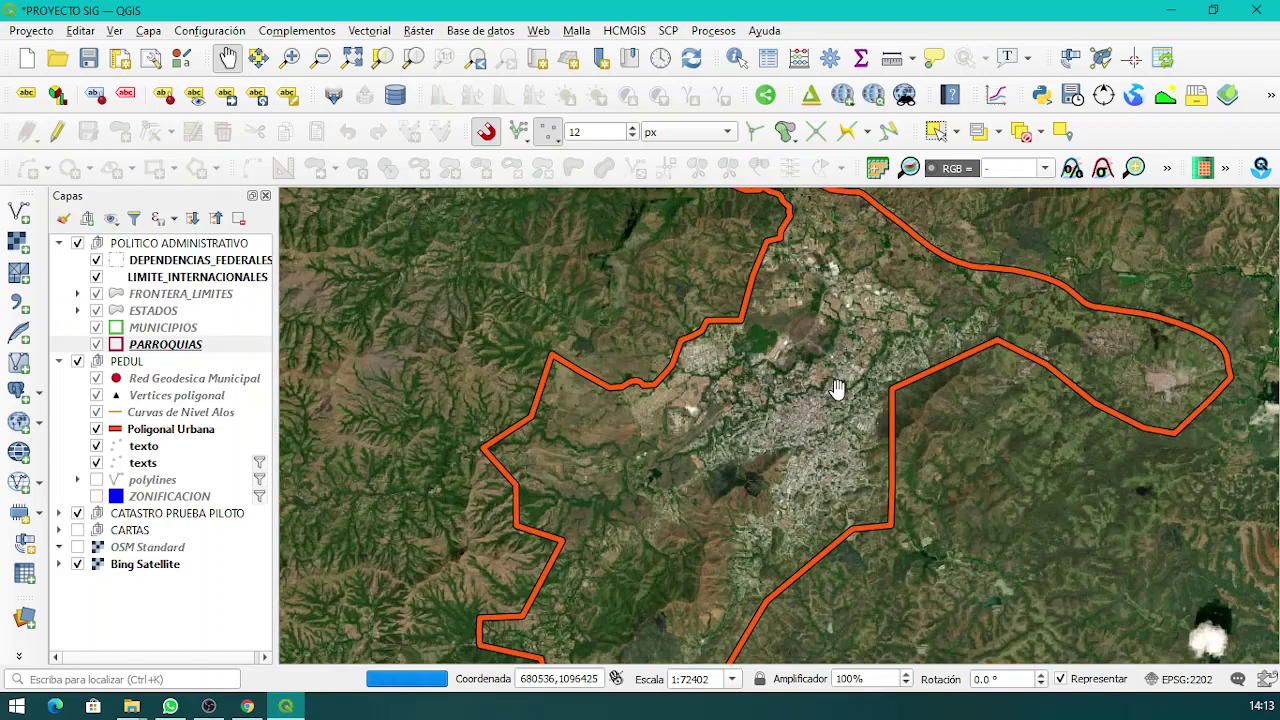
Turn on the polylines and ZONIFICACION layers in the PEDUL group and check their display over the urban area at different map scales.
click(97, 496)
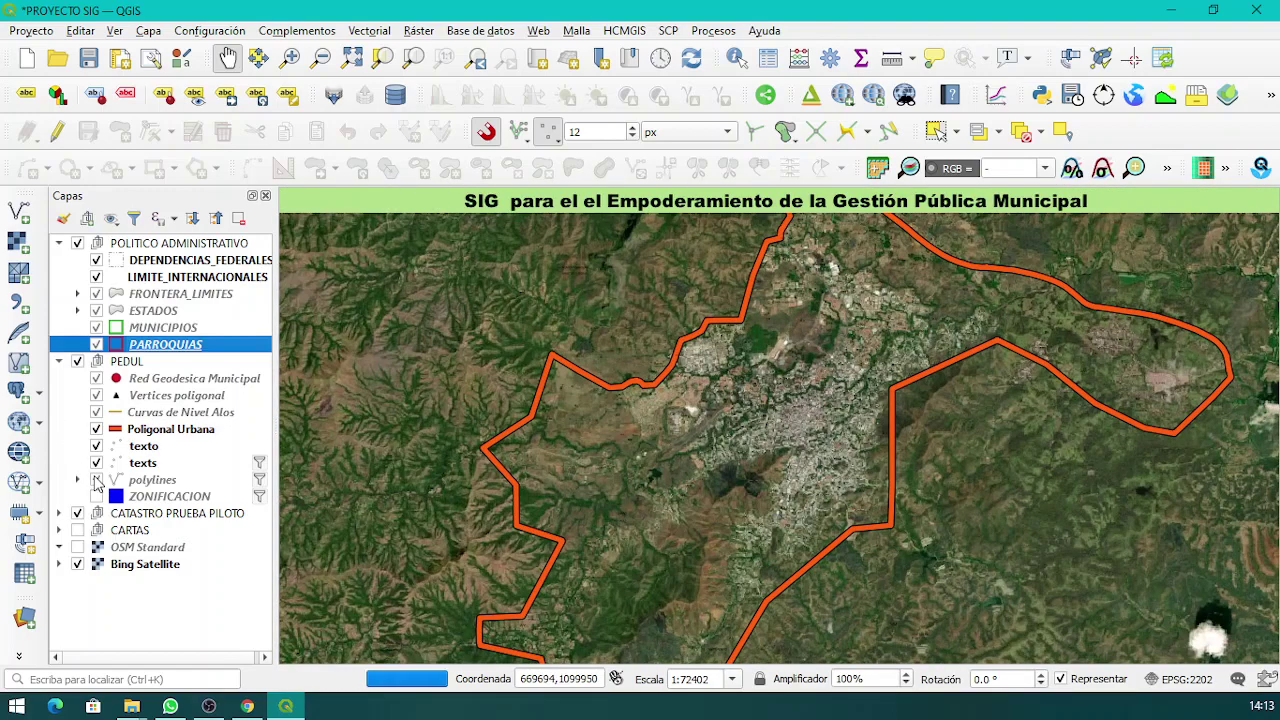
click(97, 496)
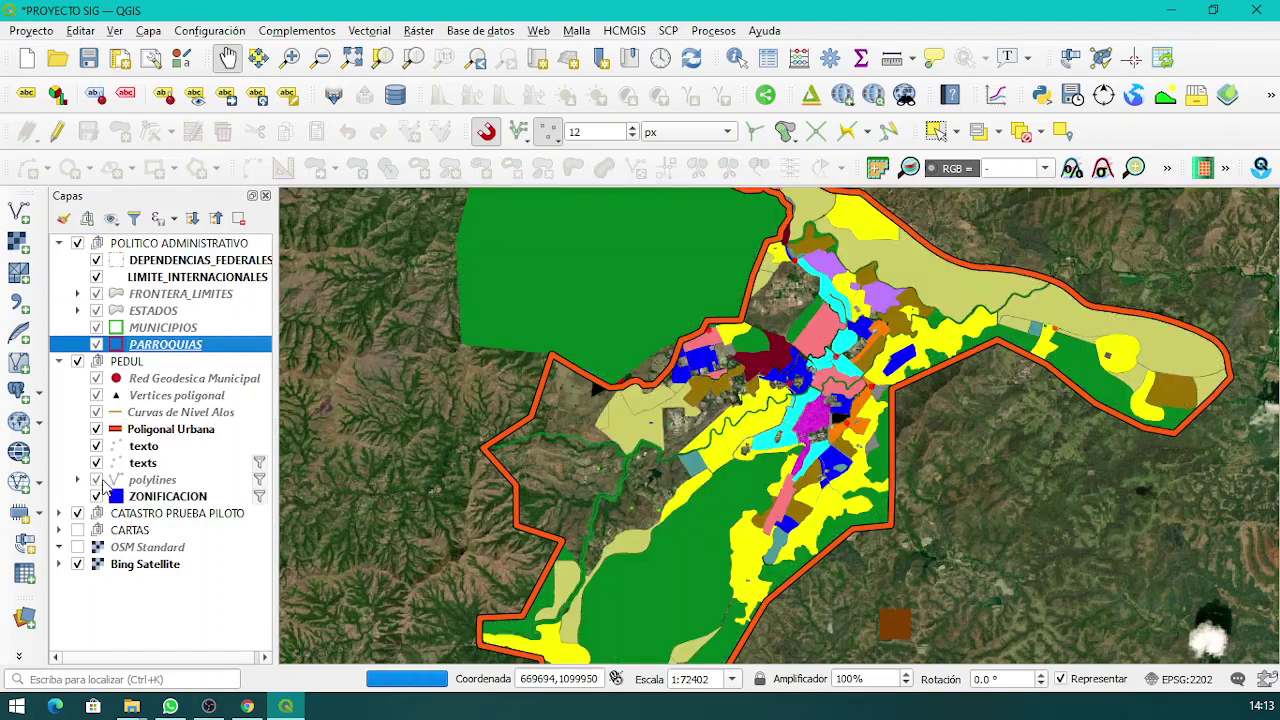
scroll(651, 443, down, 1)
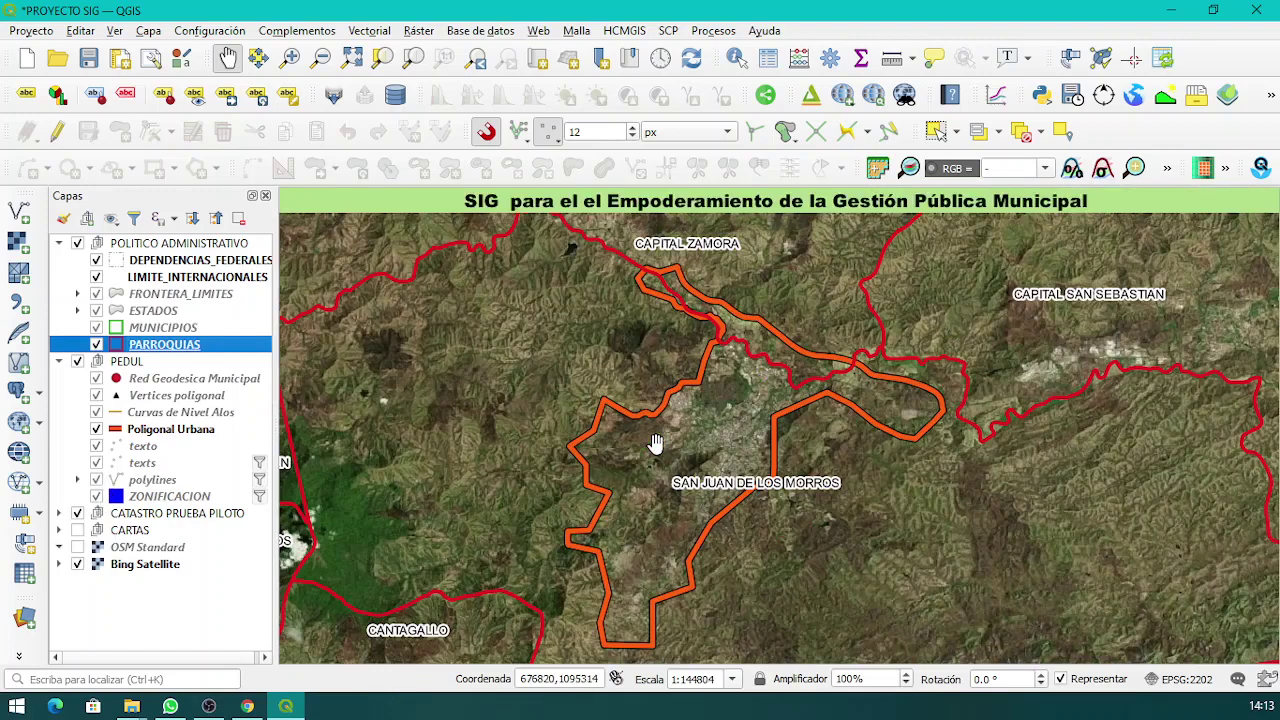
drag(686, 372, 692, 361)
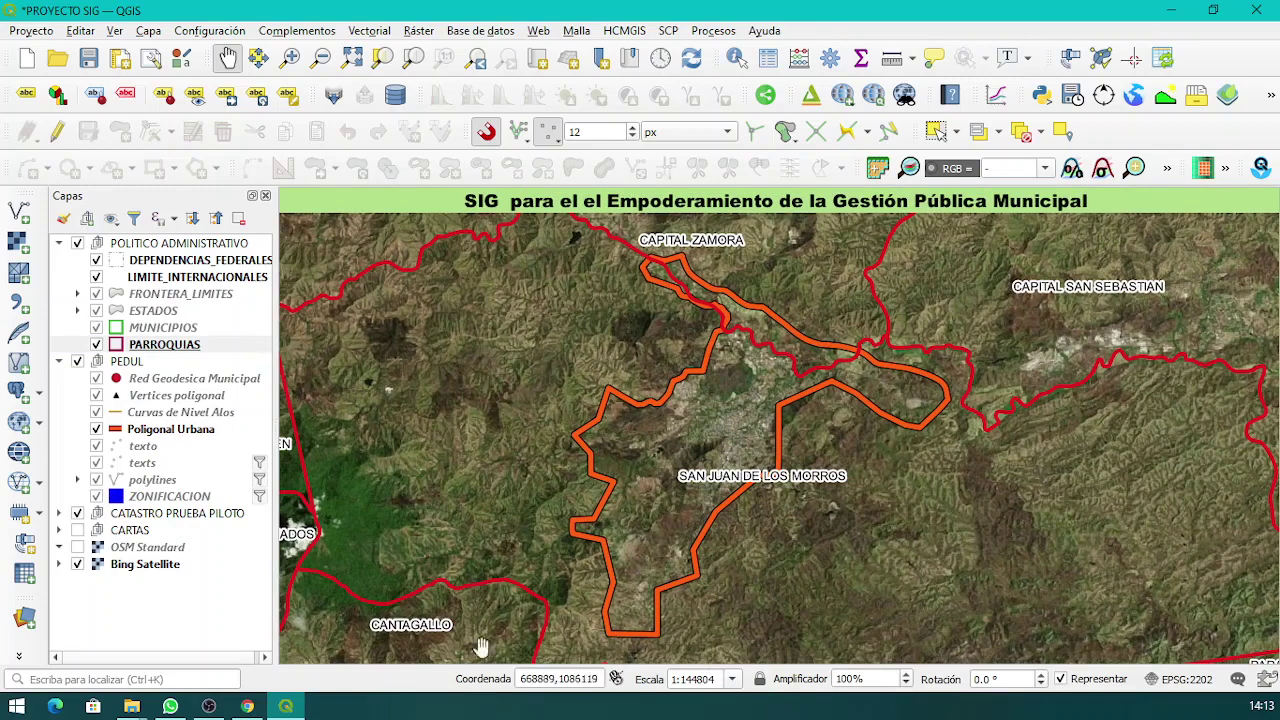
scroll(733, 416, up, 1)
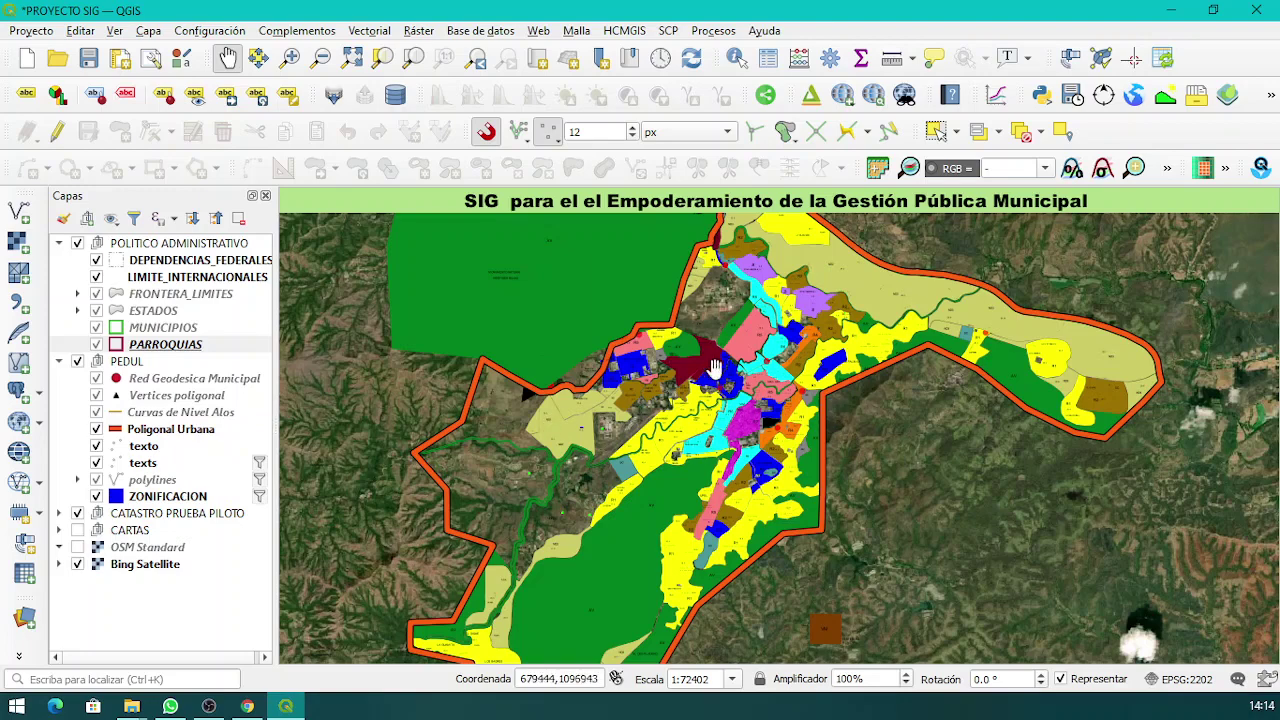
drag(732, 342, 742, 416)
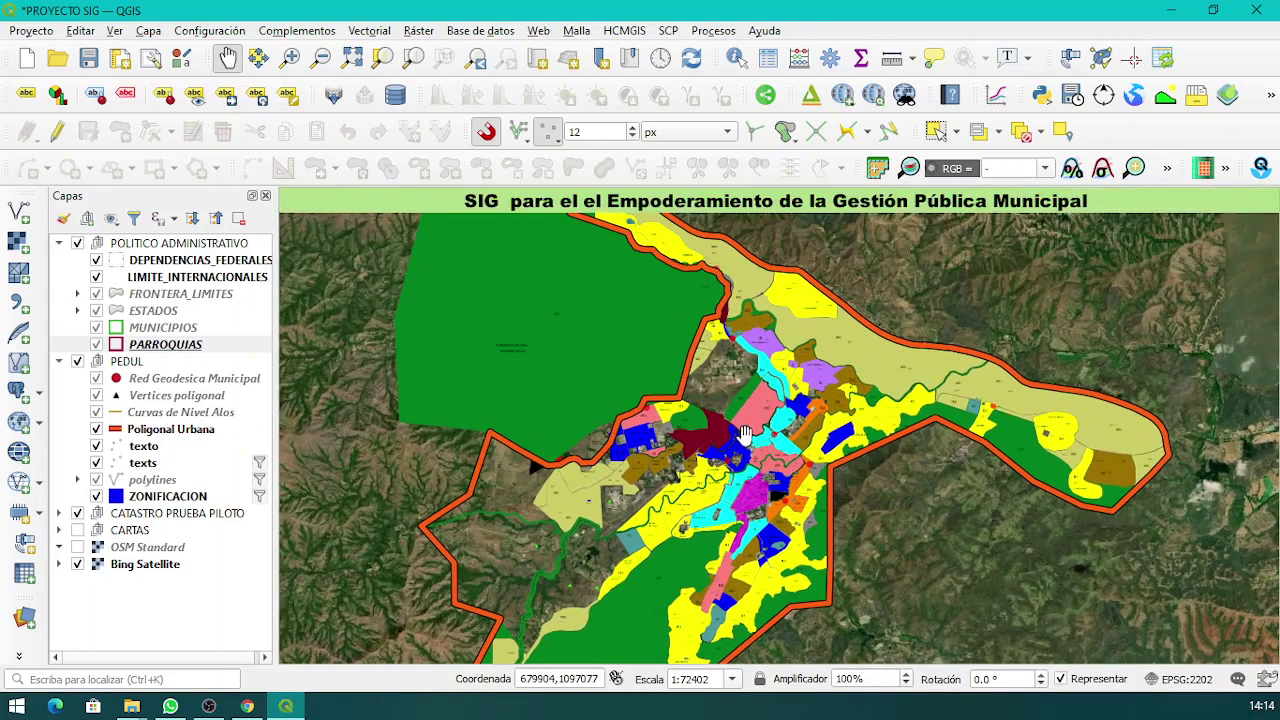
scroll(744, 432, up, 1)
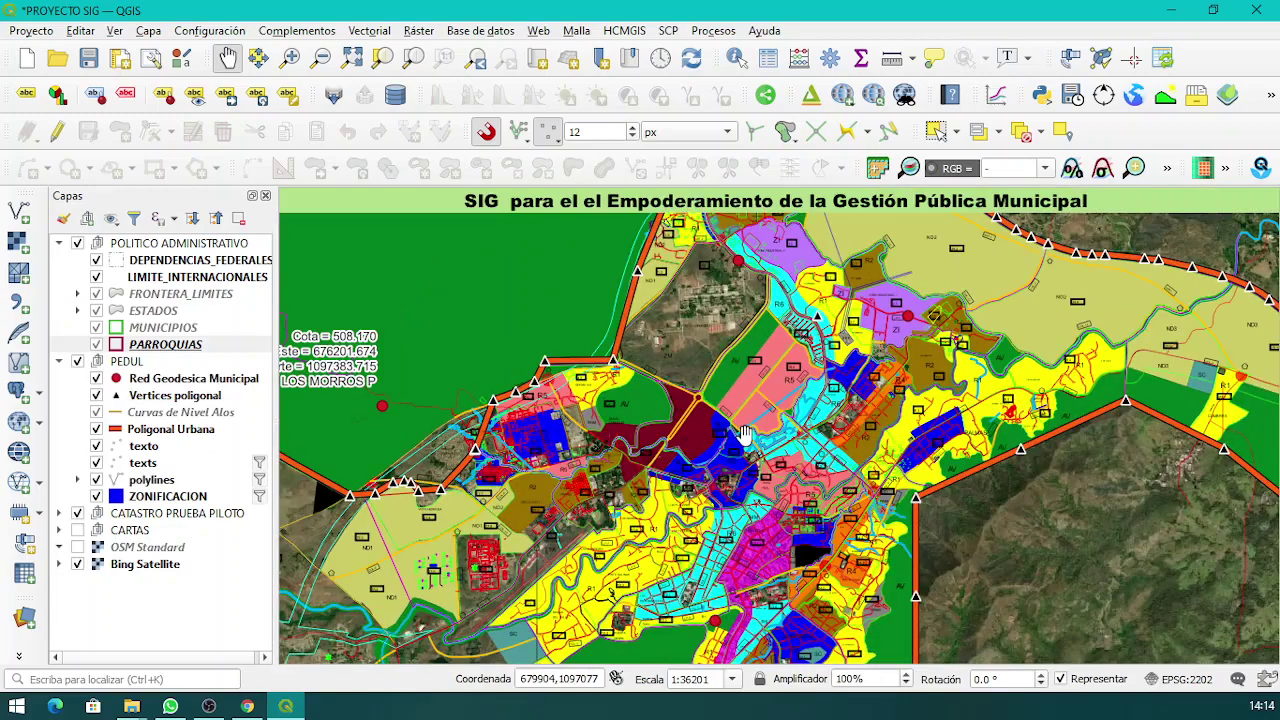
drag(744, 432, 940, 372)
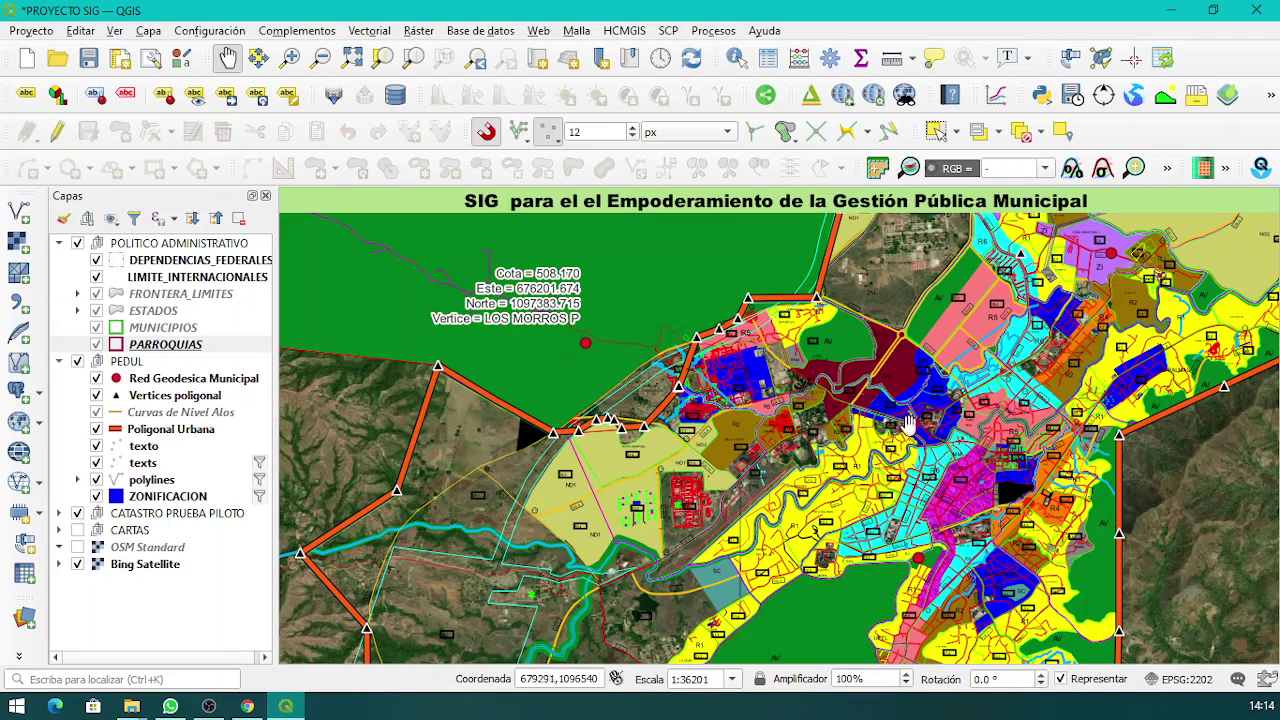
scroll(918, 425, up, 1)
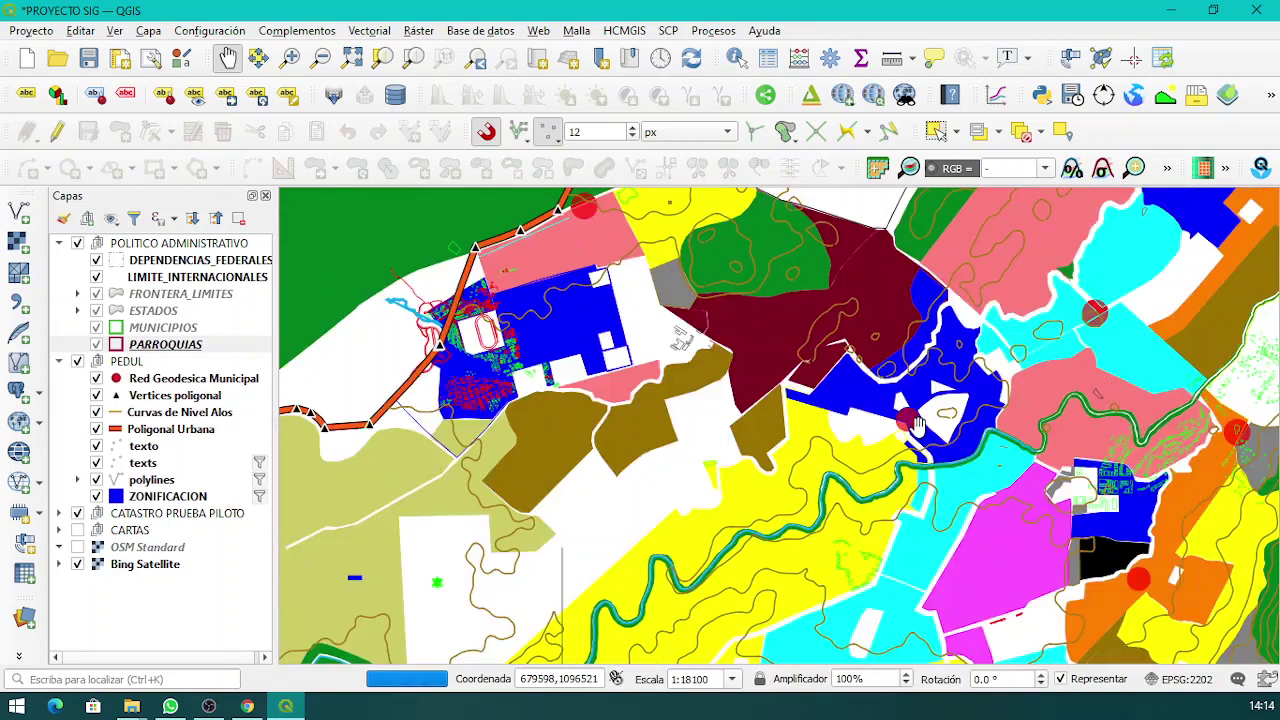
Hide the ZONIFICACION layer and inspect the urban polylines and contour lines over the satellite image.
click(97, 497)
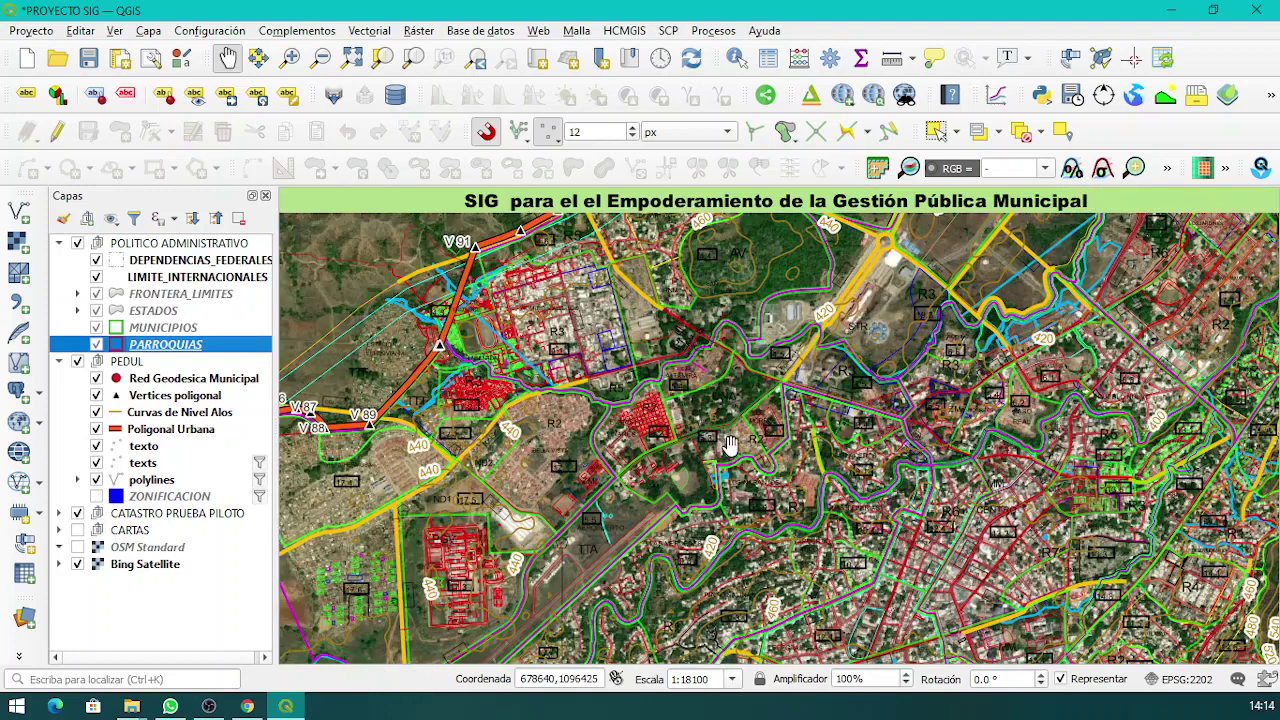
drag(968, 492, 872, 375)
drag(808, 572, 818, 418)
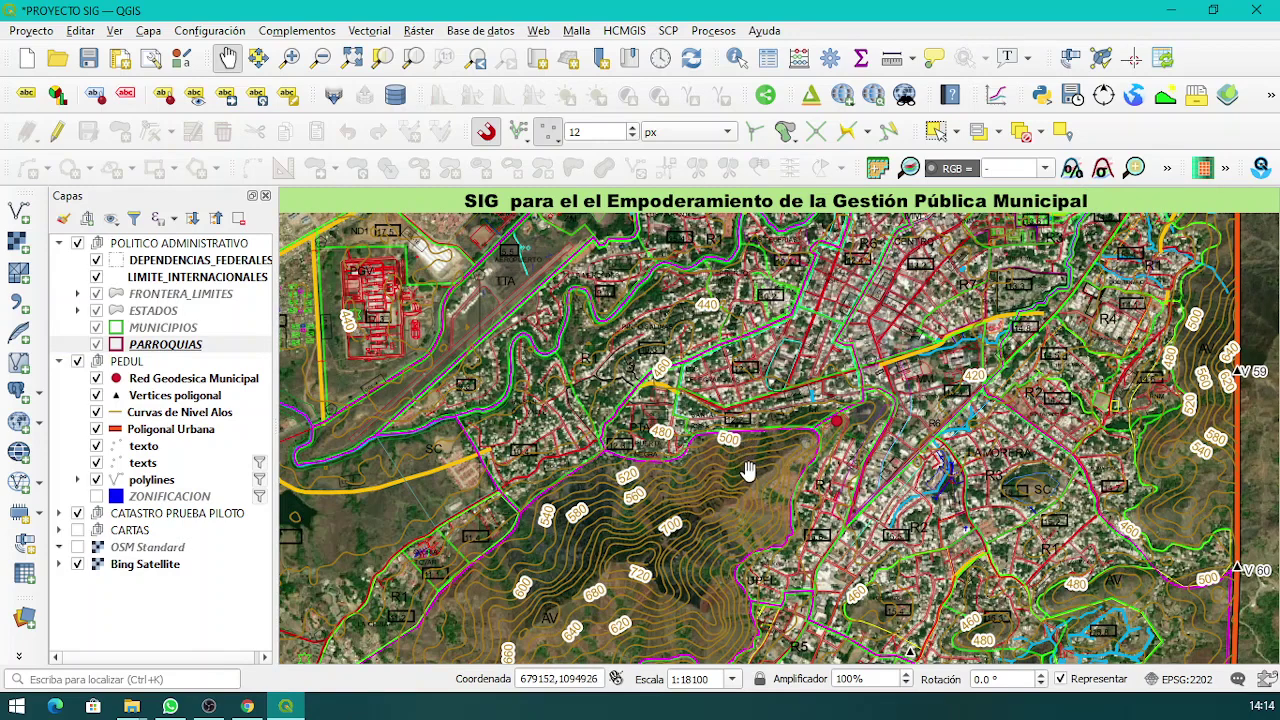
scroll(745, 467, down, 2)
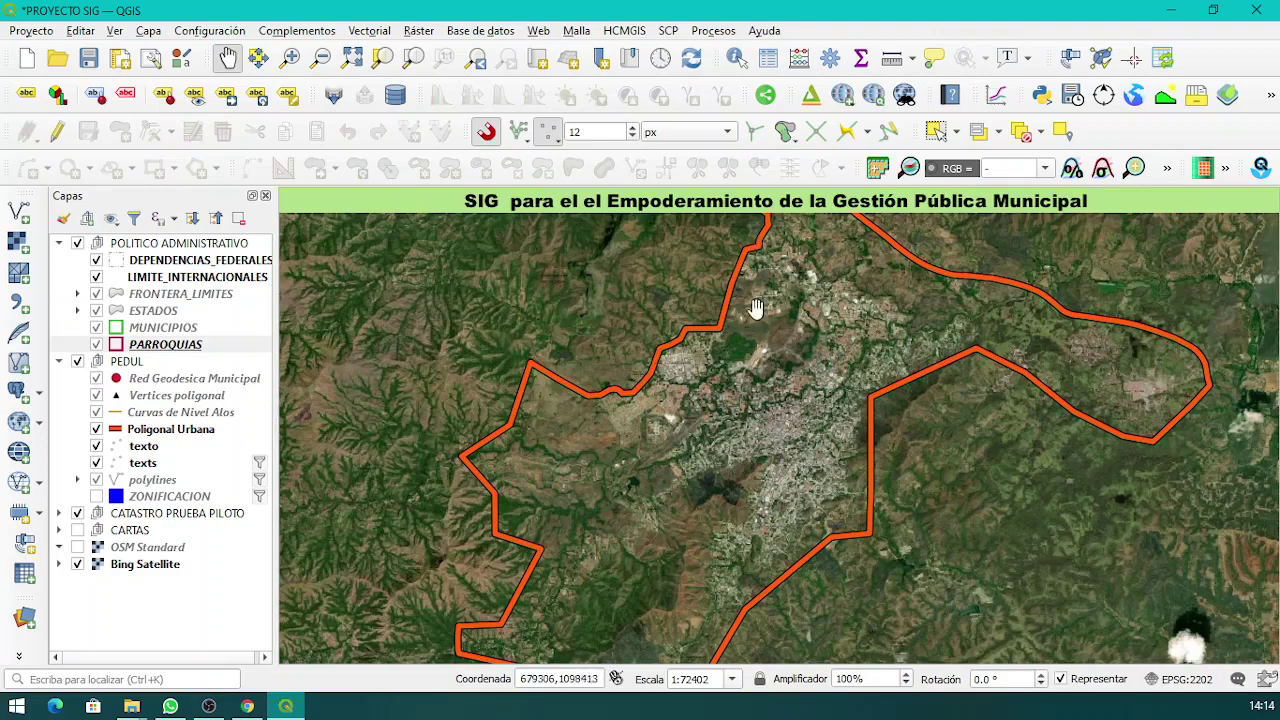
Inspect the Red Geodesica Municipal point MIRADOR P, its coordinate label and the surrounding contour lines at close scales.
scroll(745, 458, up, 1)
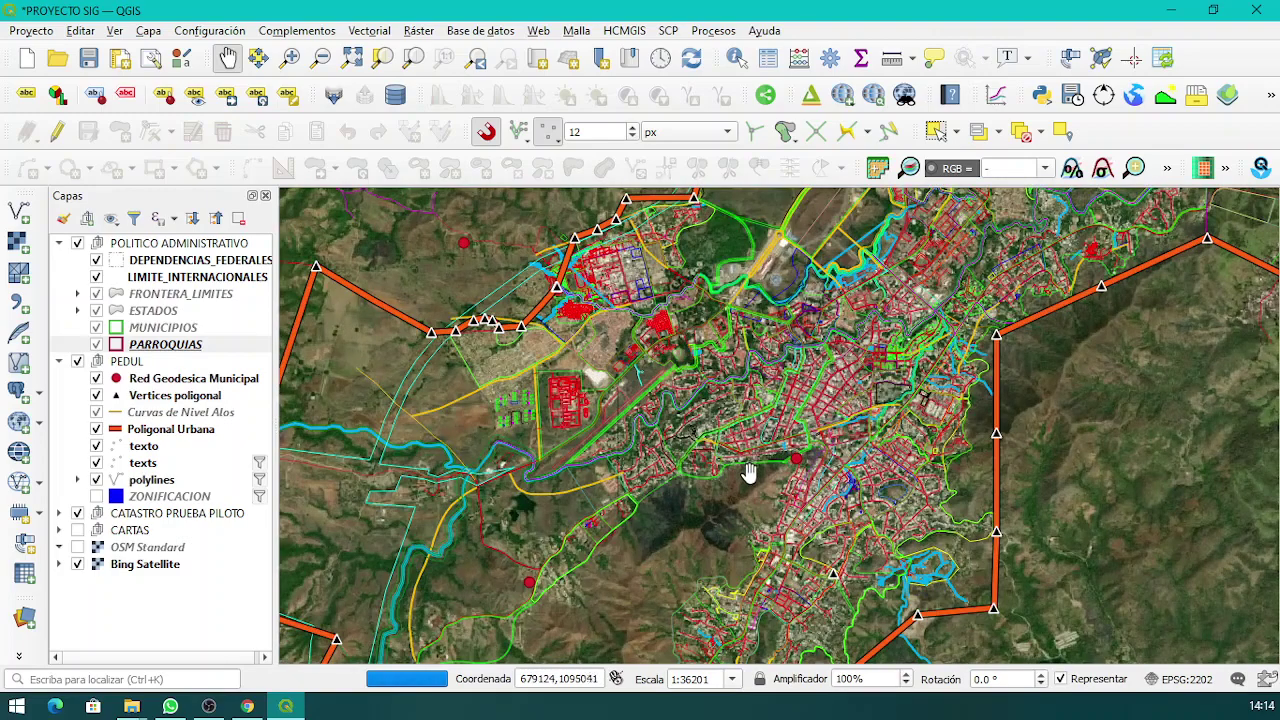
scroll(747, 466, up, 2)
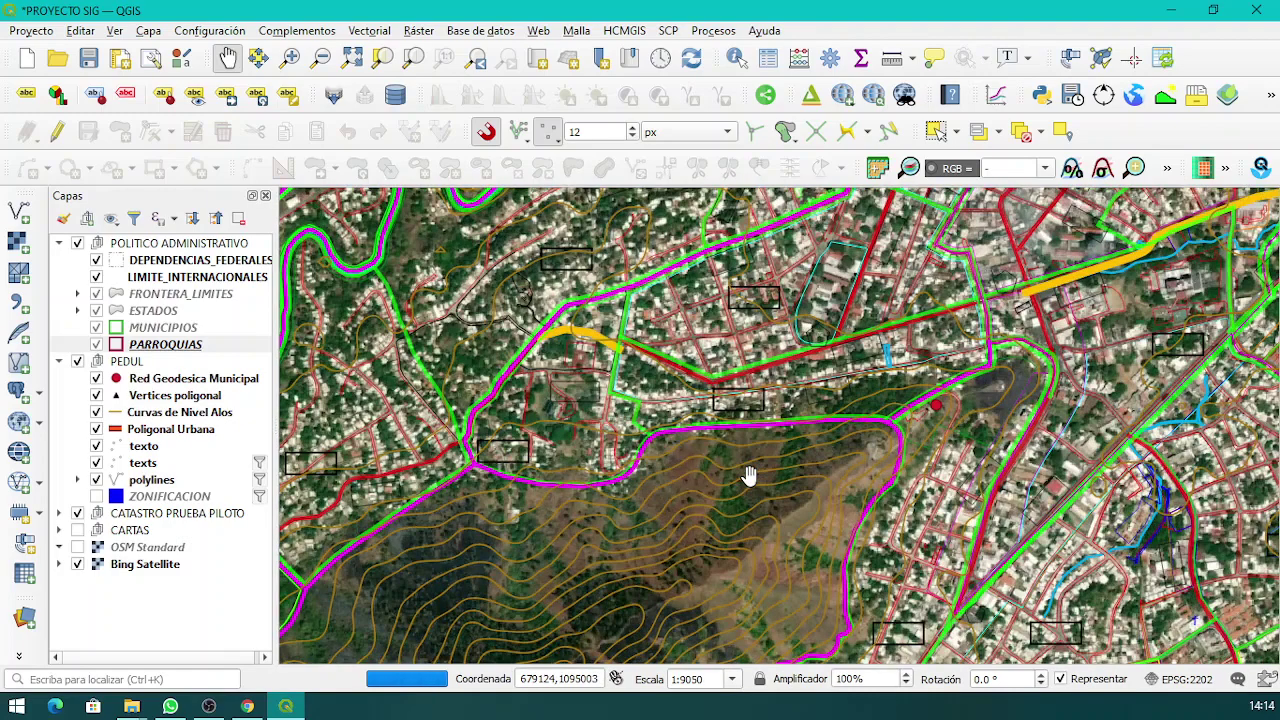
drag(803, 431, 718, 450)
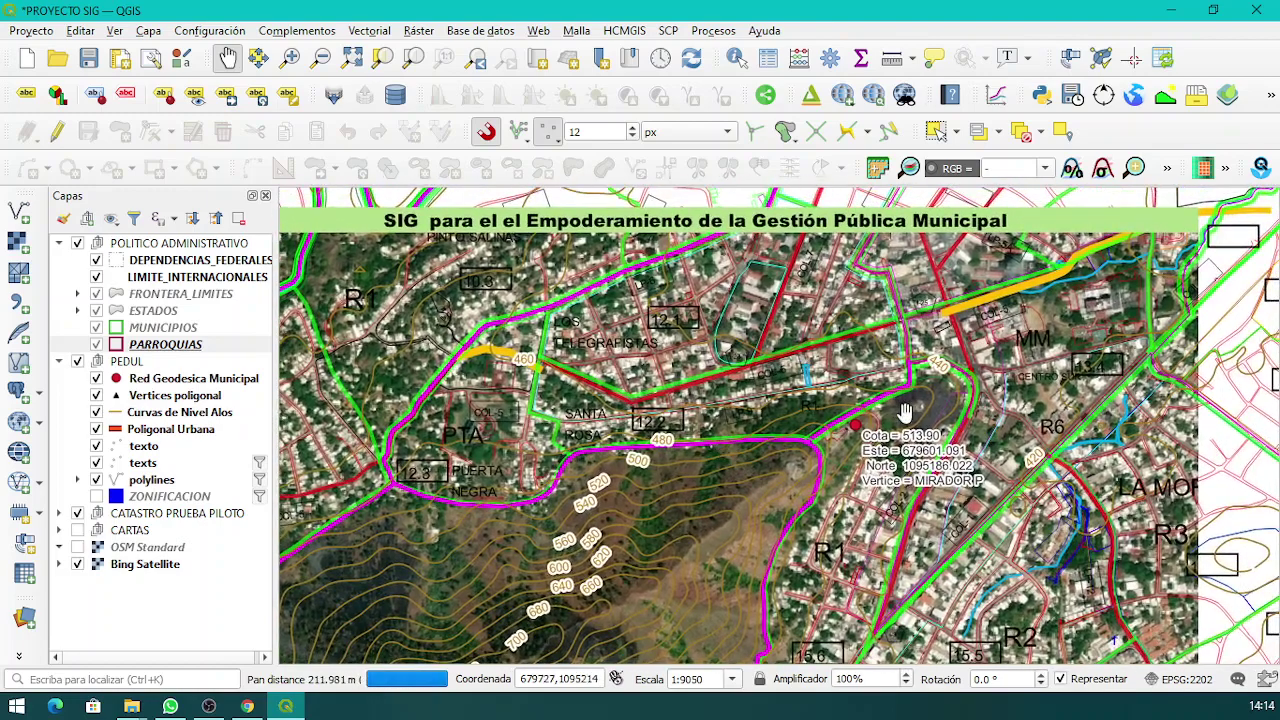
scroll(857, 423, up, 1)
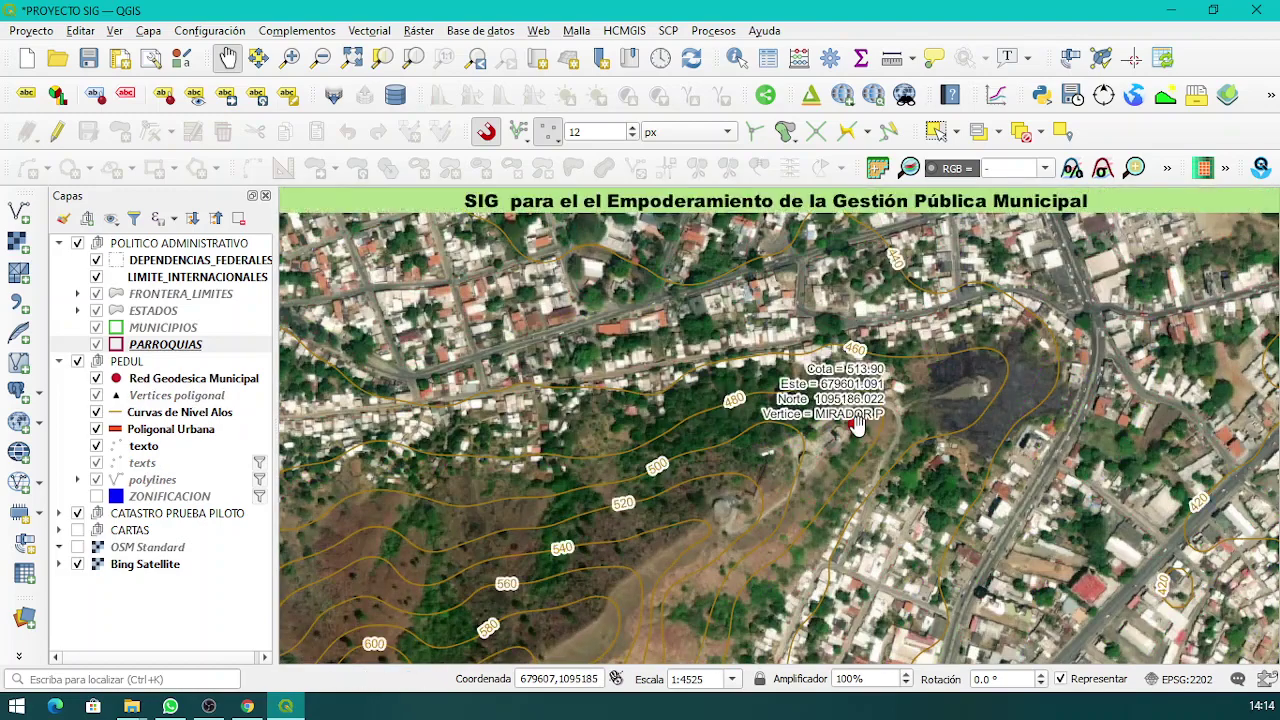
scroll(862, 432, up, 1)
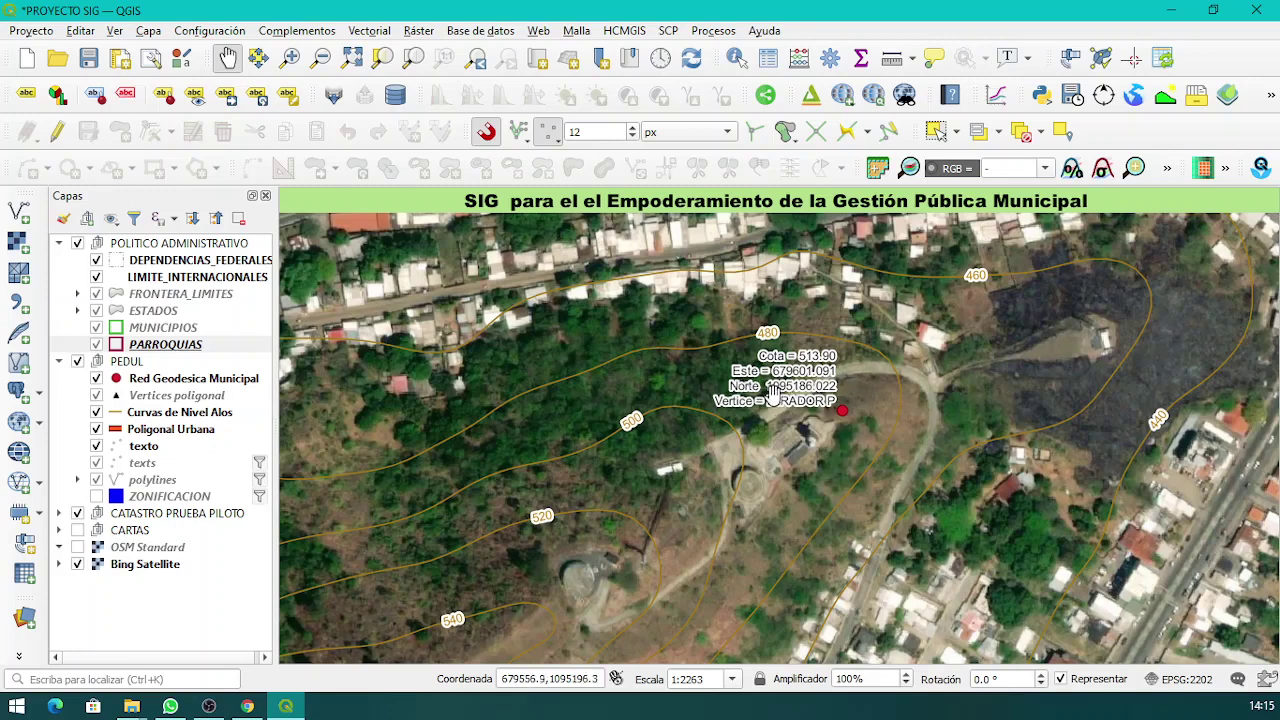
scroll(820, 415, down, 1)
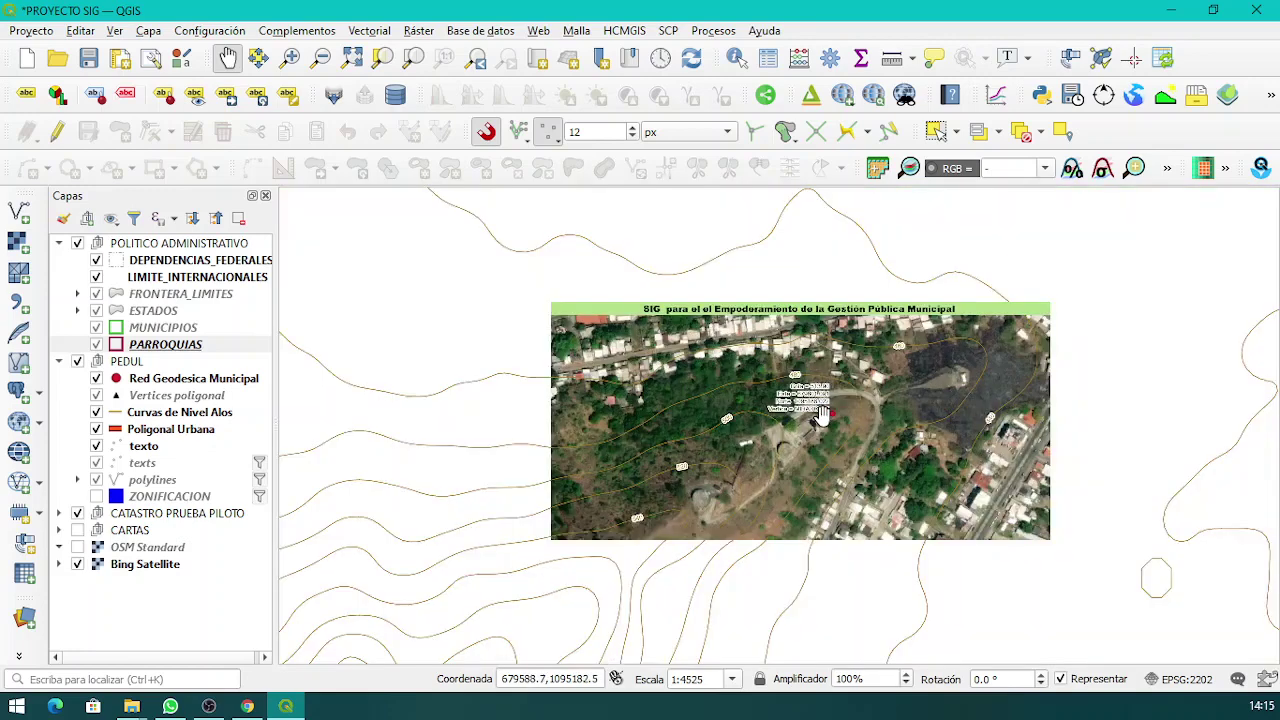
drag(820, 415, 776, 498)
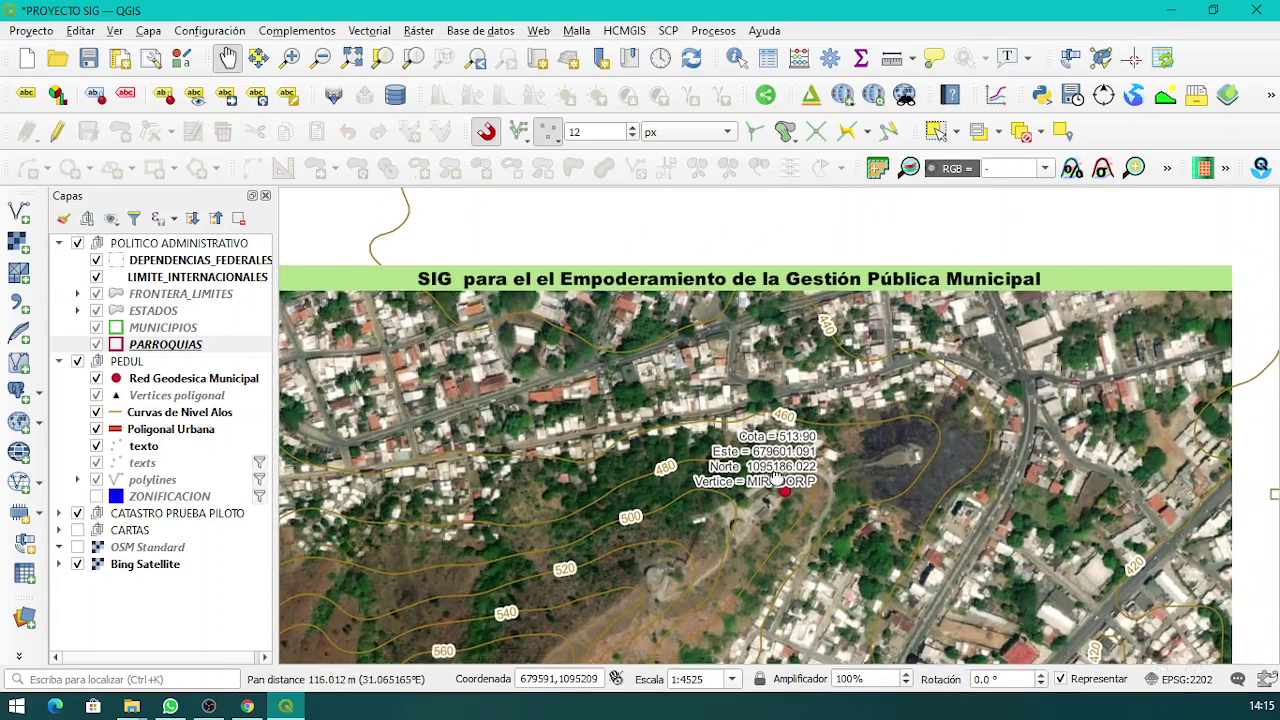
Turn the ZONIFICACION layer back on over the urban area around the MIRADOR P geodetic point.
drag(808, 398, 784, 379)
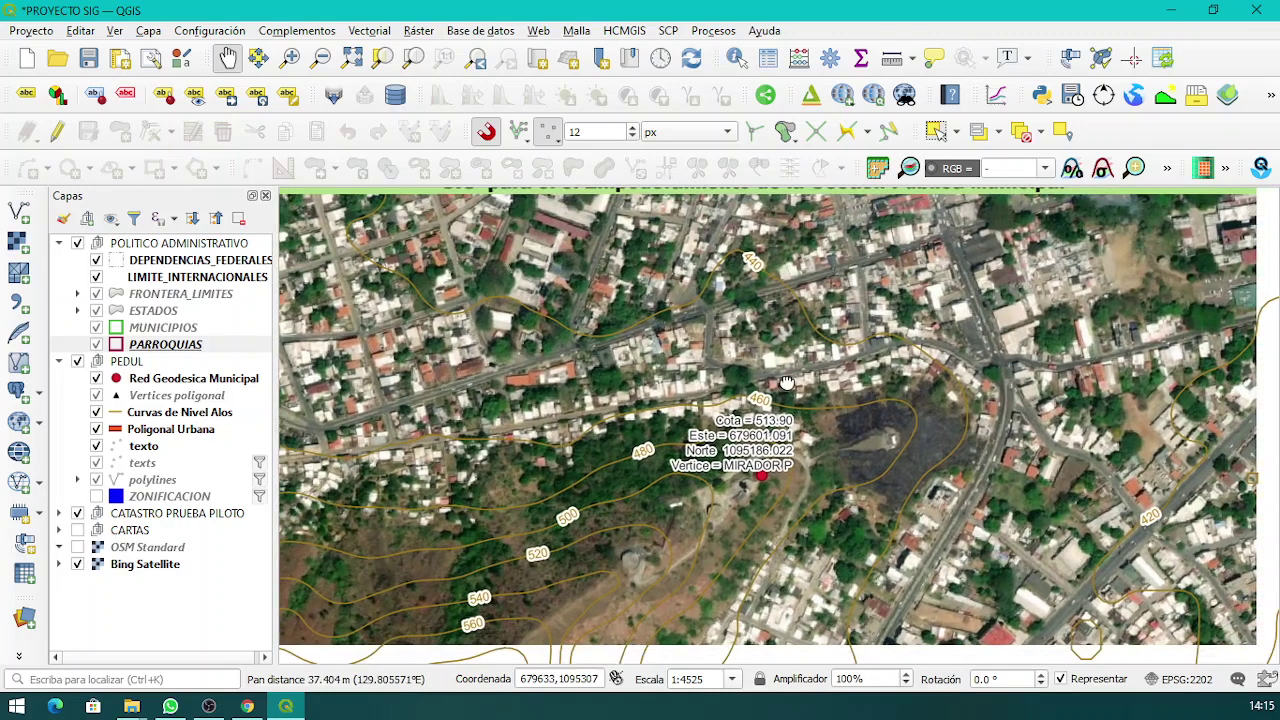
scroll(815, 425, down, 1)
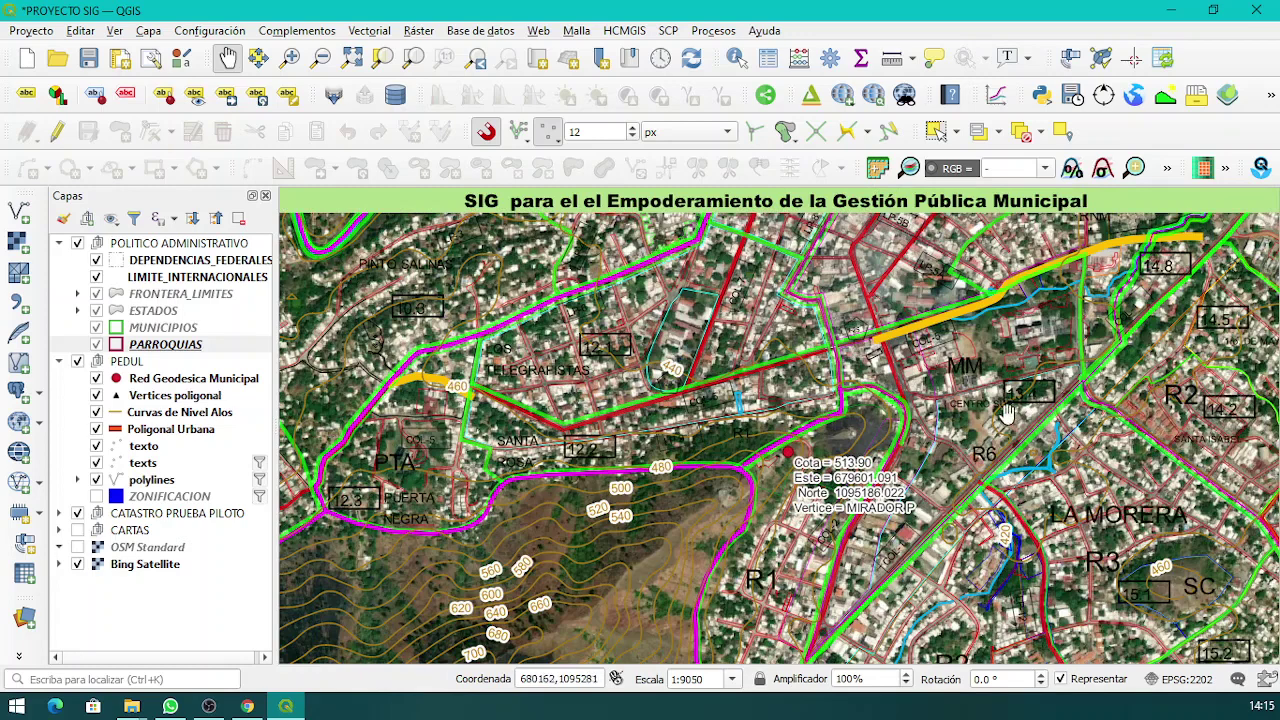
drag(998, 420, 888, 421)
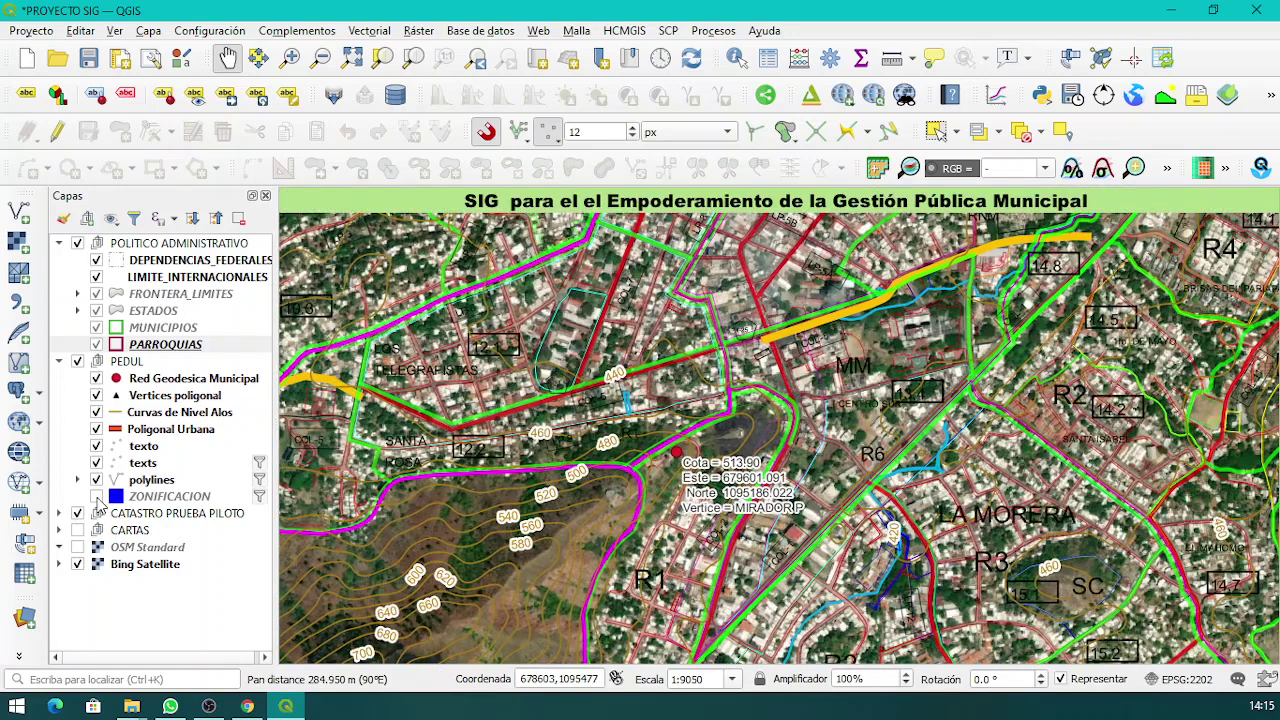
click(96, 496)
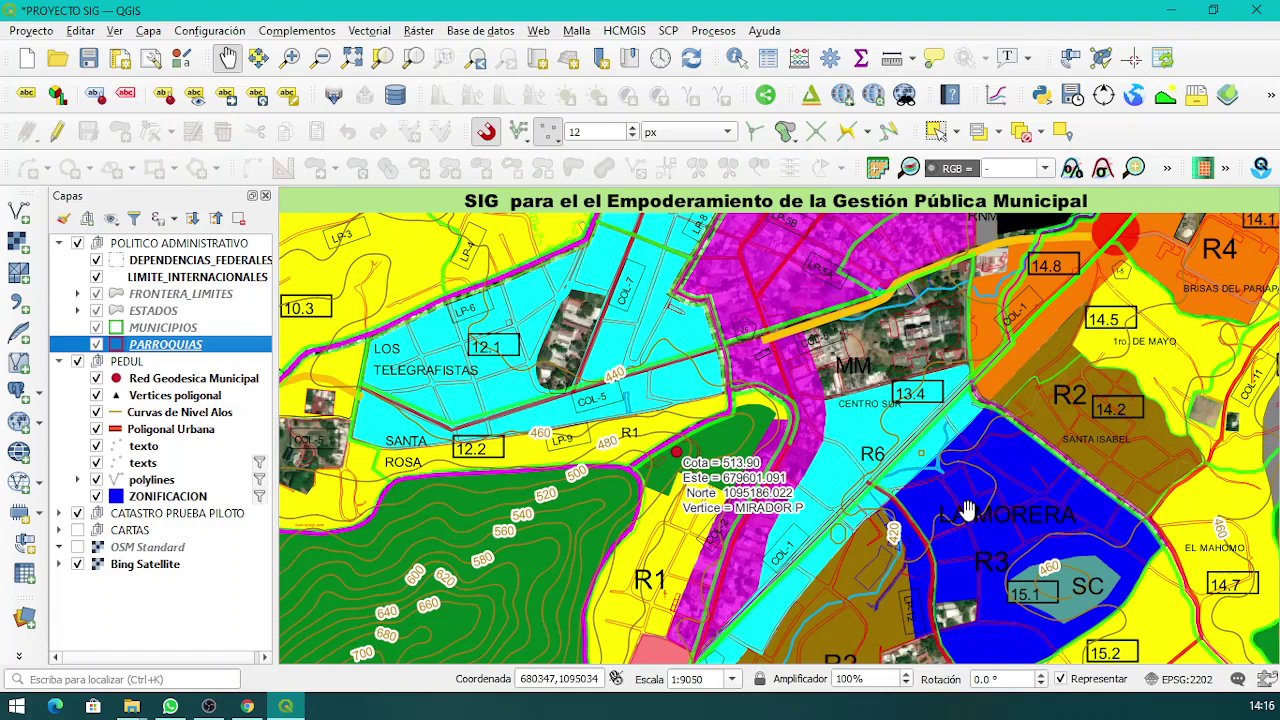
drag(826, 380, 814, 457)
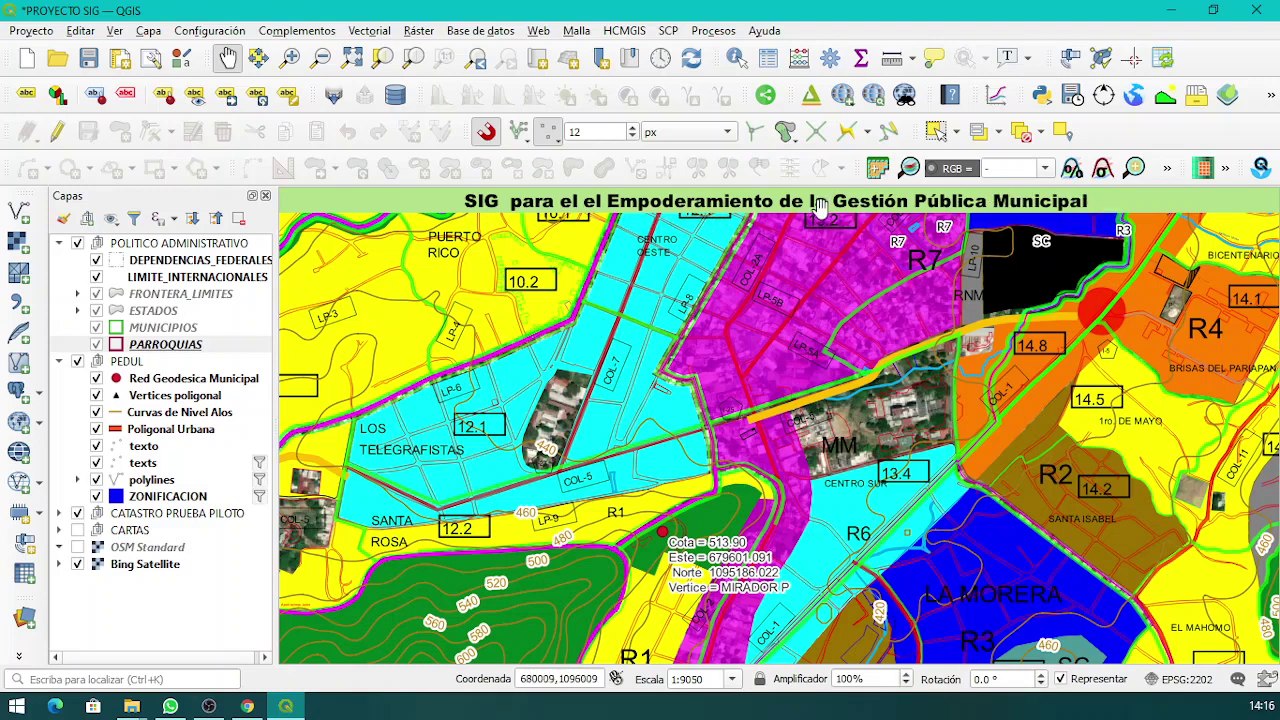
Remove the repeated word from the map's title label so it reads "SIG para el Empoderamiento de la Gestión Pública Municipal".
click(80, 31)
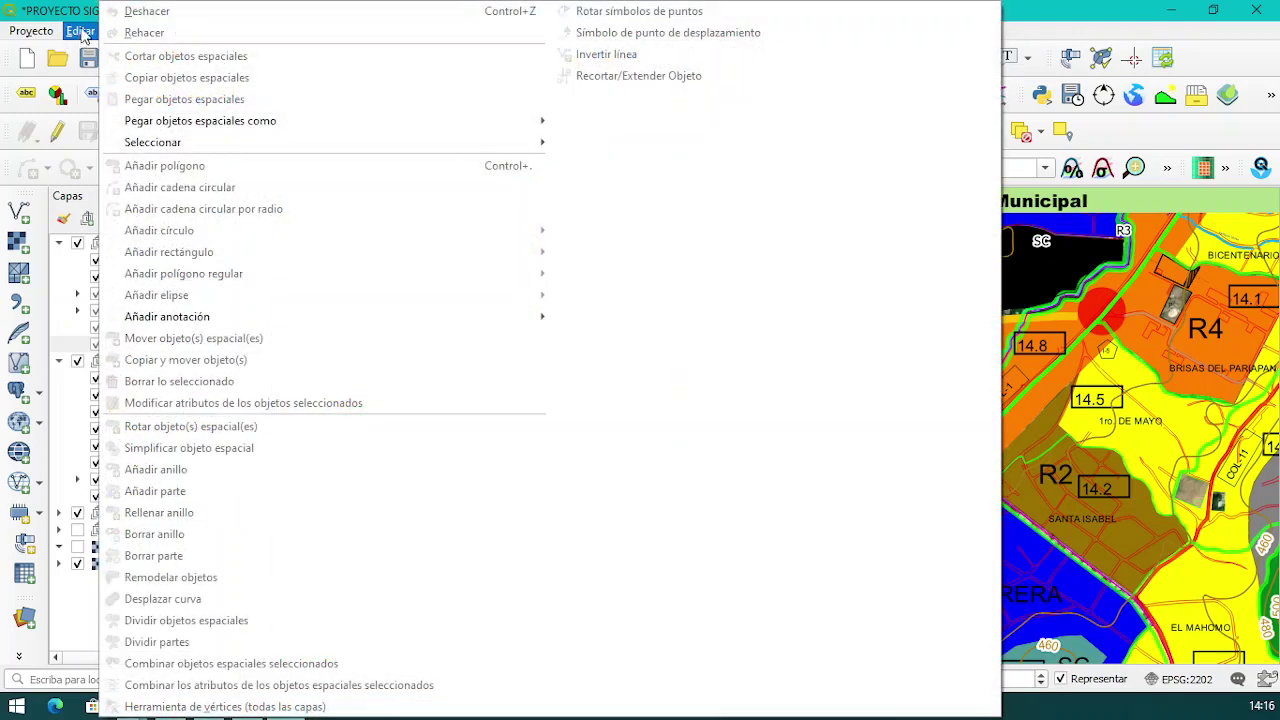
click(84, 33)
click(114, 31)
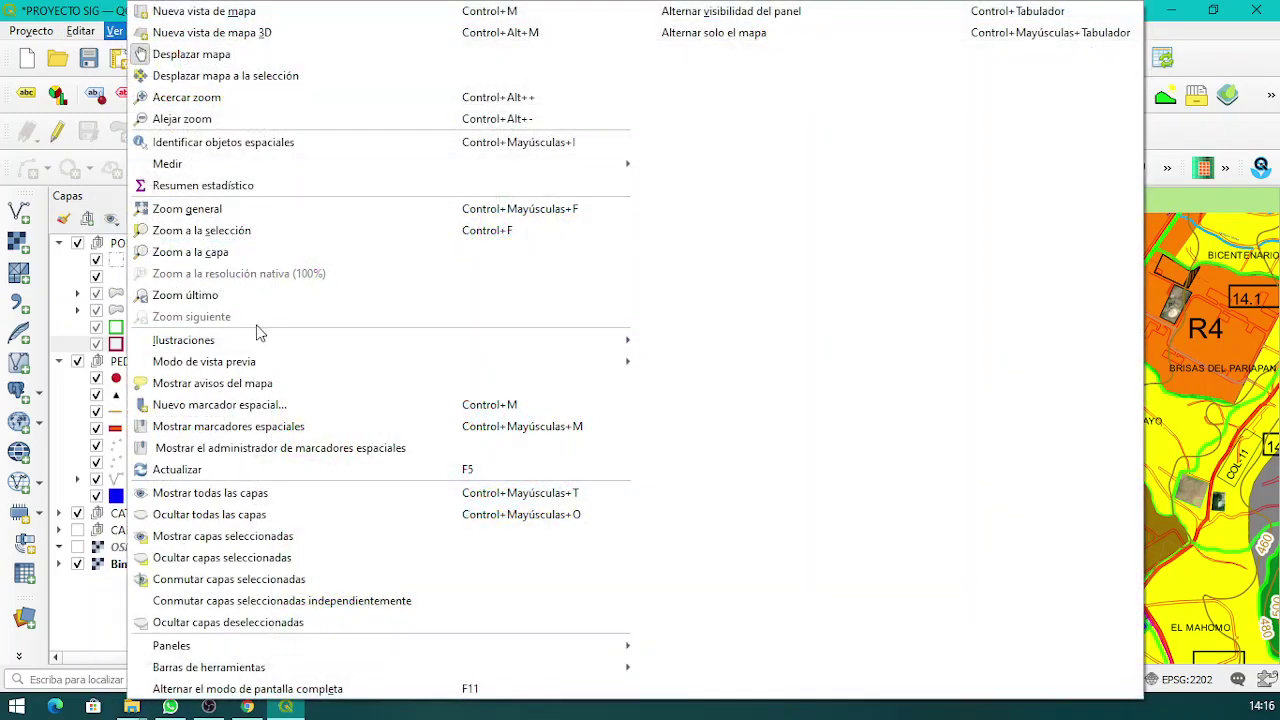
mouse_move(264, 346)
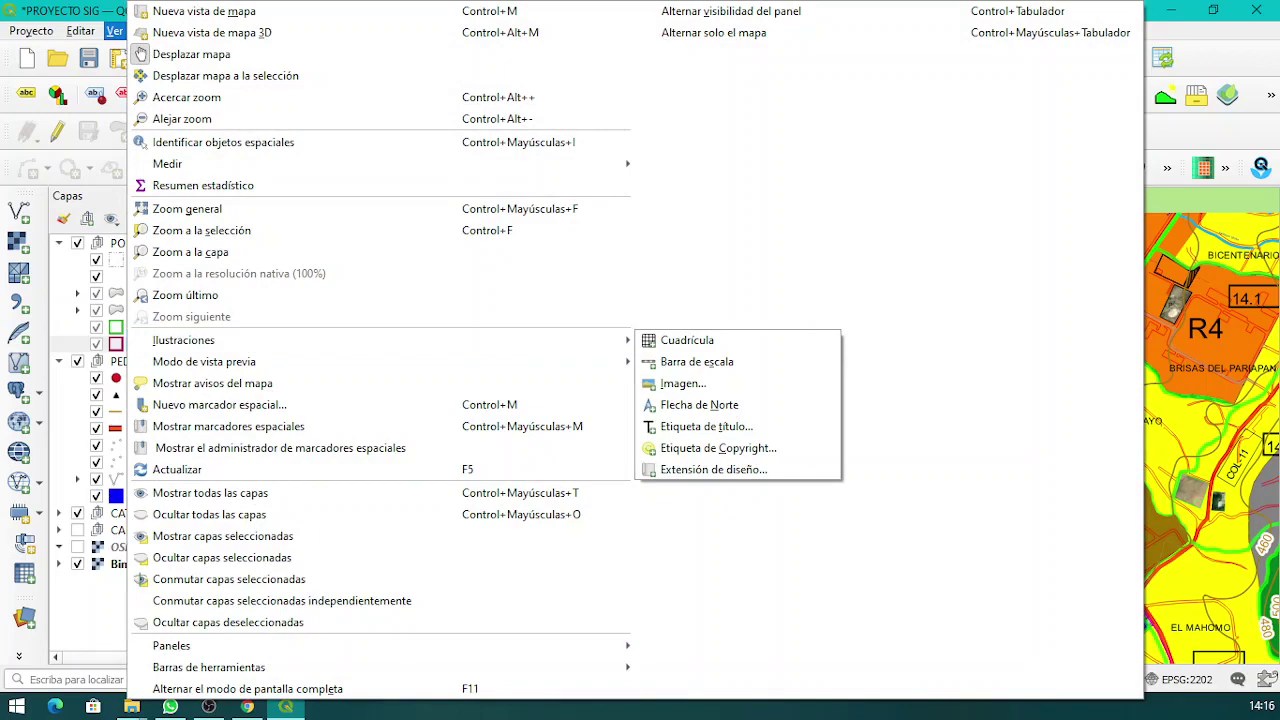
click(714, 427)
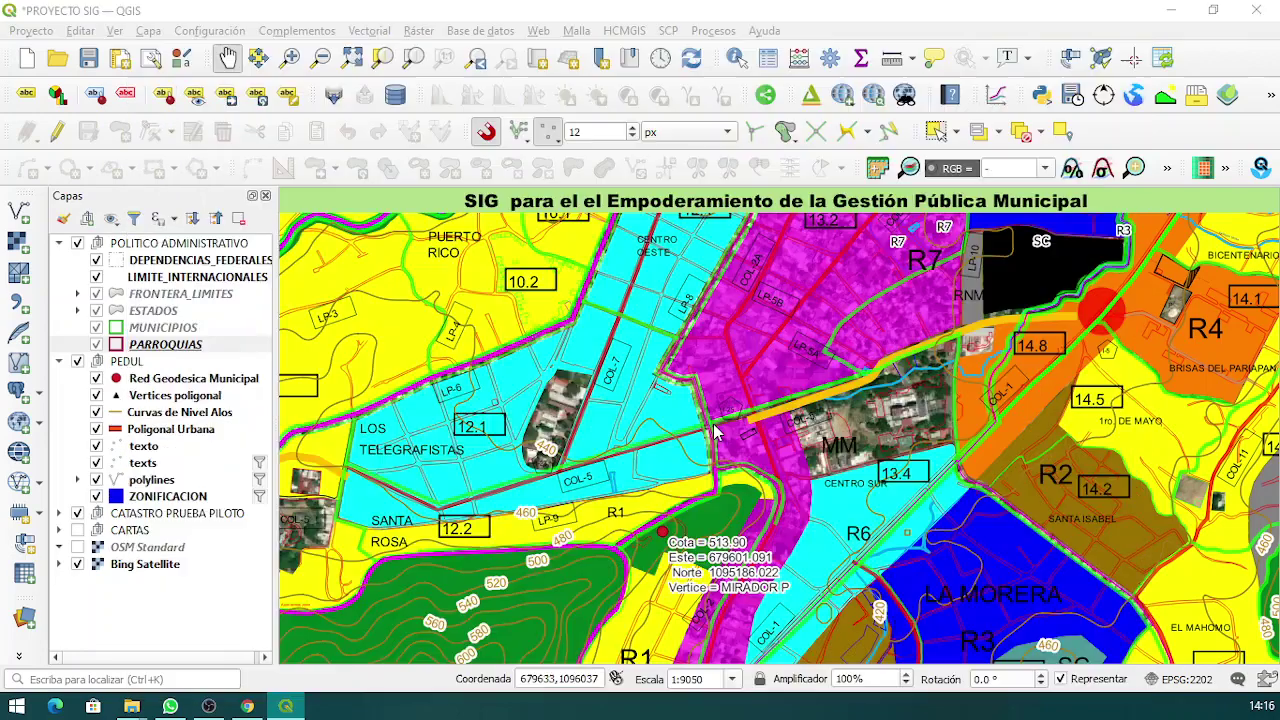
click(500, 309)
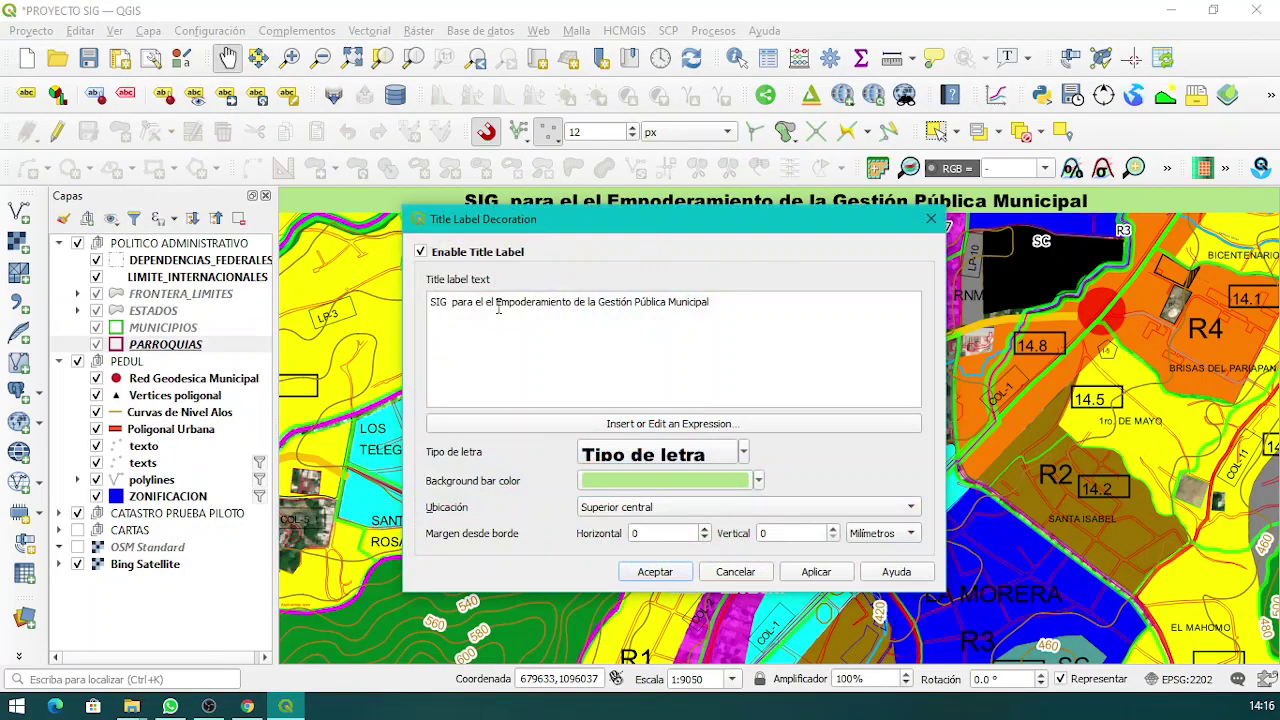
key(BackSpace)
key(BackSpace)
key(BackSpace)
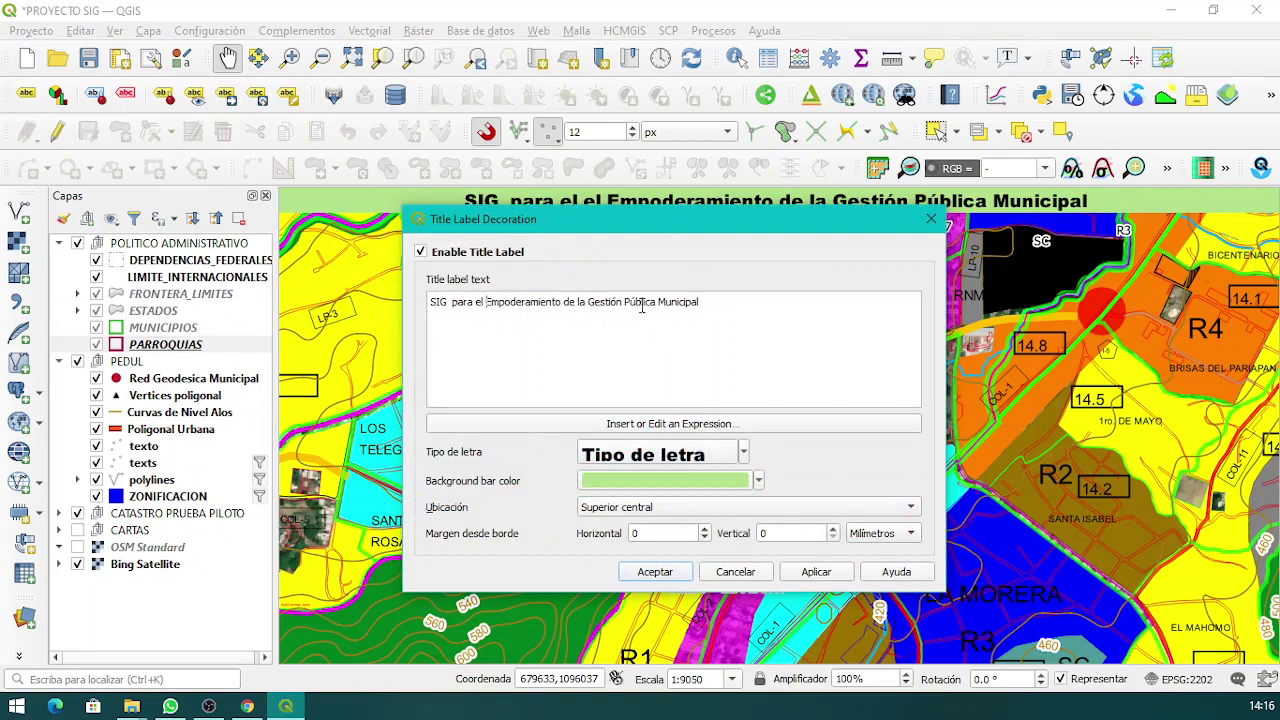
click(830, 572)
click(655, 572)
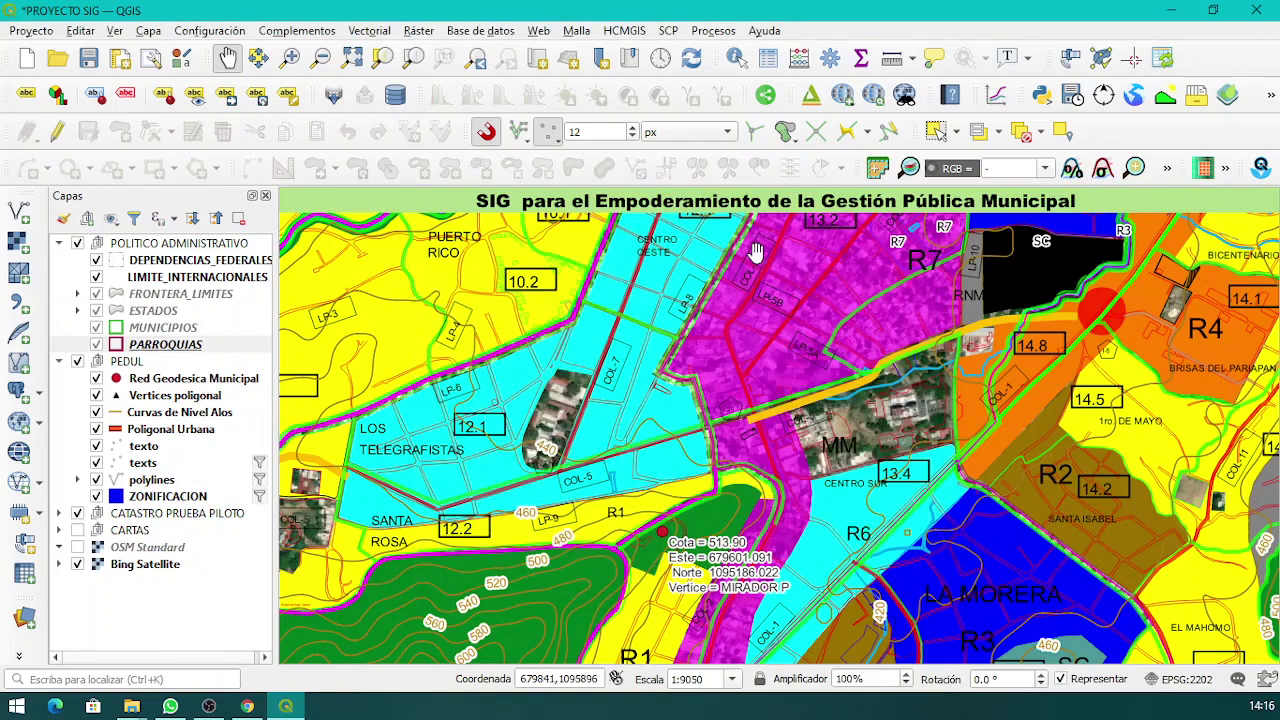
Examine the zoning polygons across the urban sectors, then the city blocks and numbered parcels around the R3 and RNM zones at closer scales.
drag(880, 390, 785, 266)
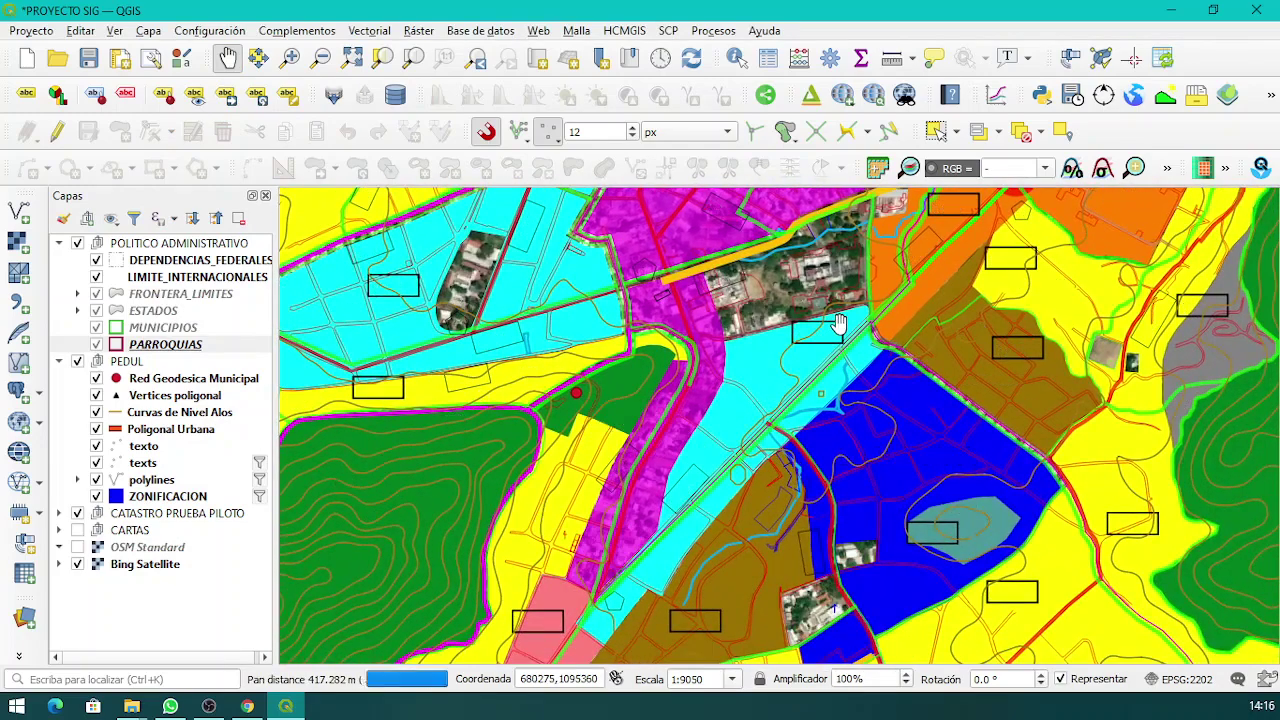
drag(835, 345, 833, 530)
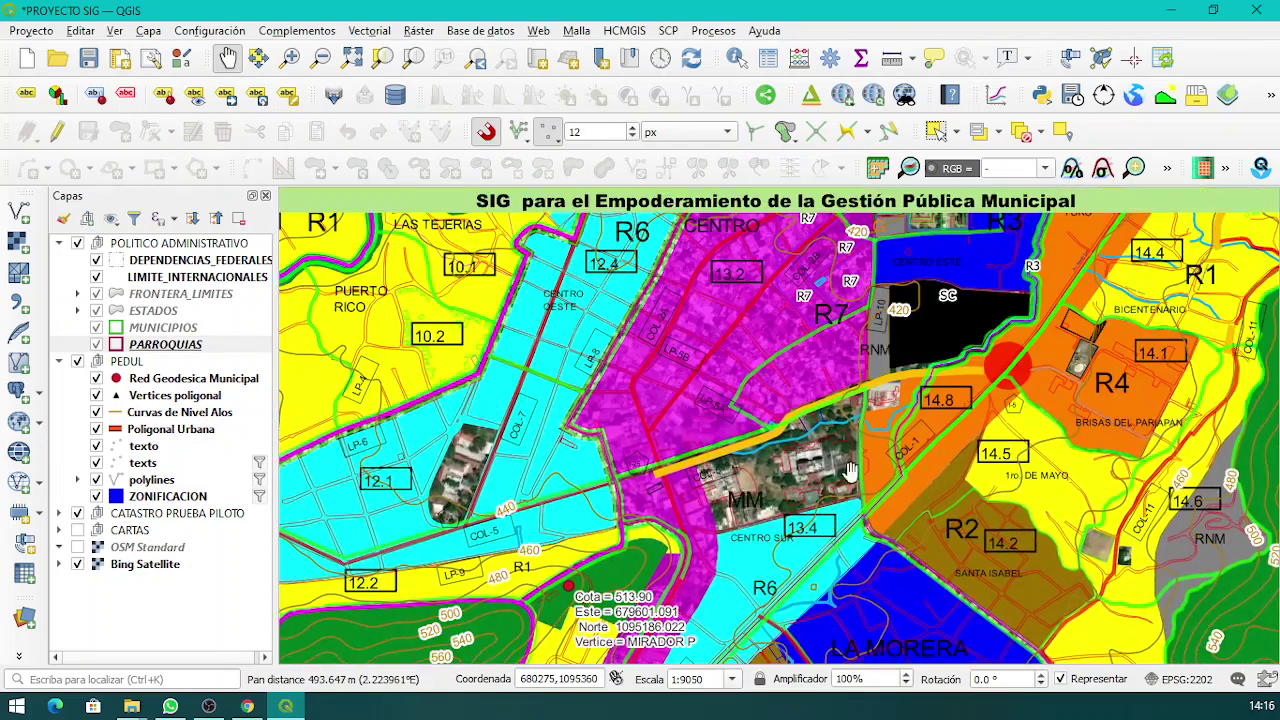
drag(853, 421, 726, 472)
drag(786, 285, 733, 357)
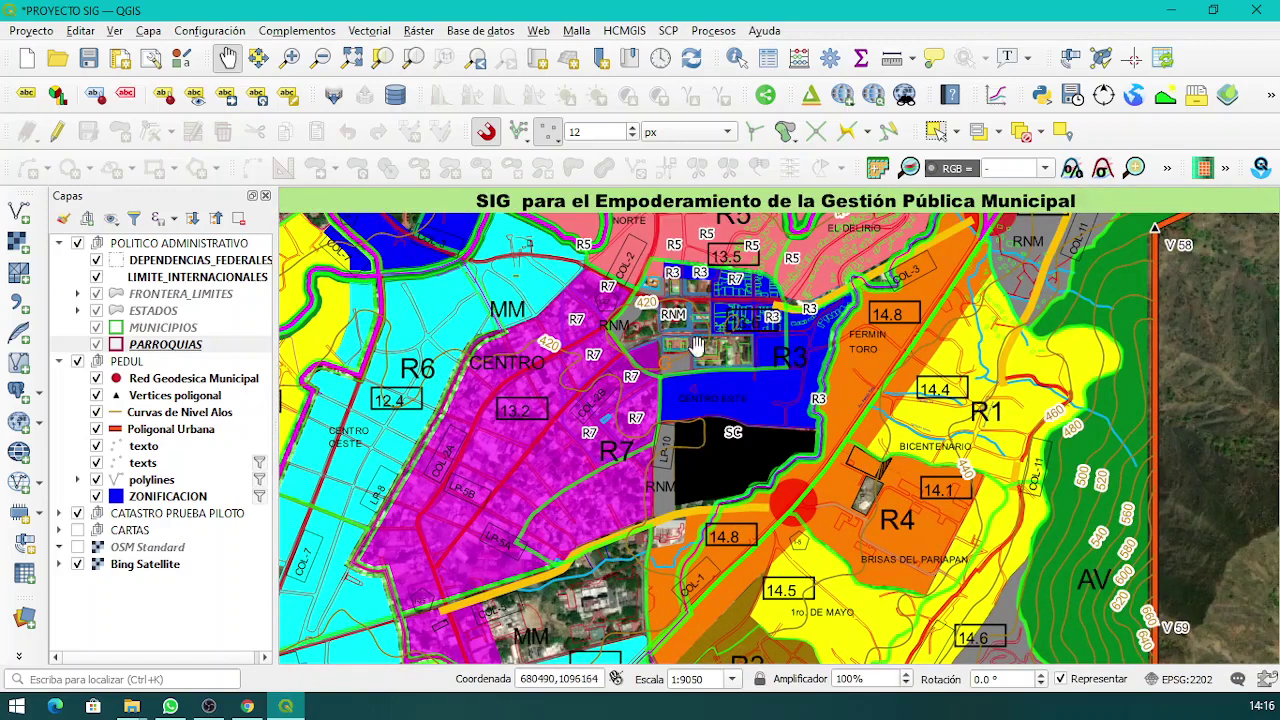
drag(622, 430, 601, 486)
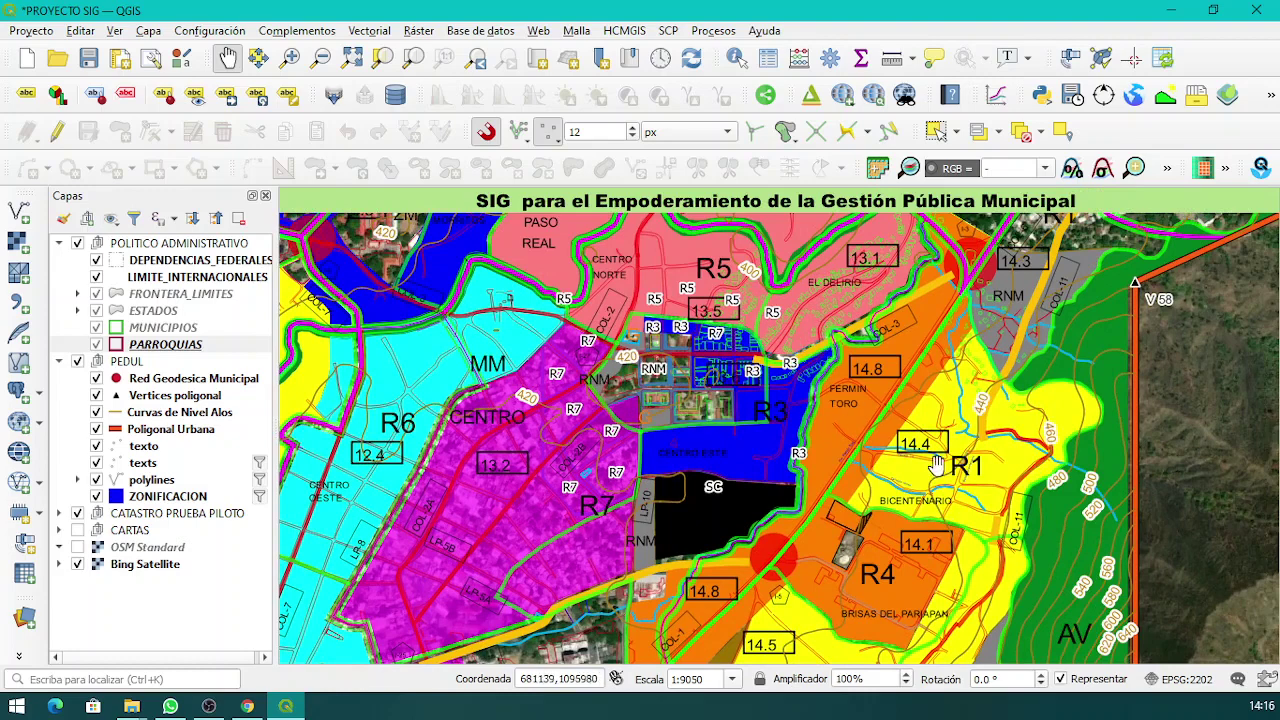
drag(876, 407, 857, 443)
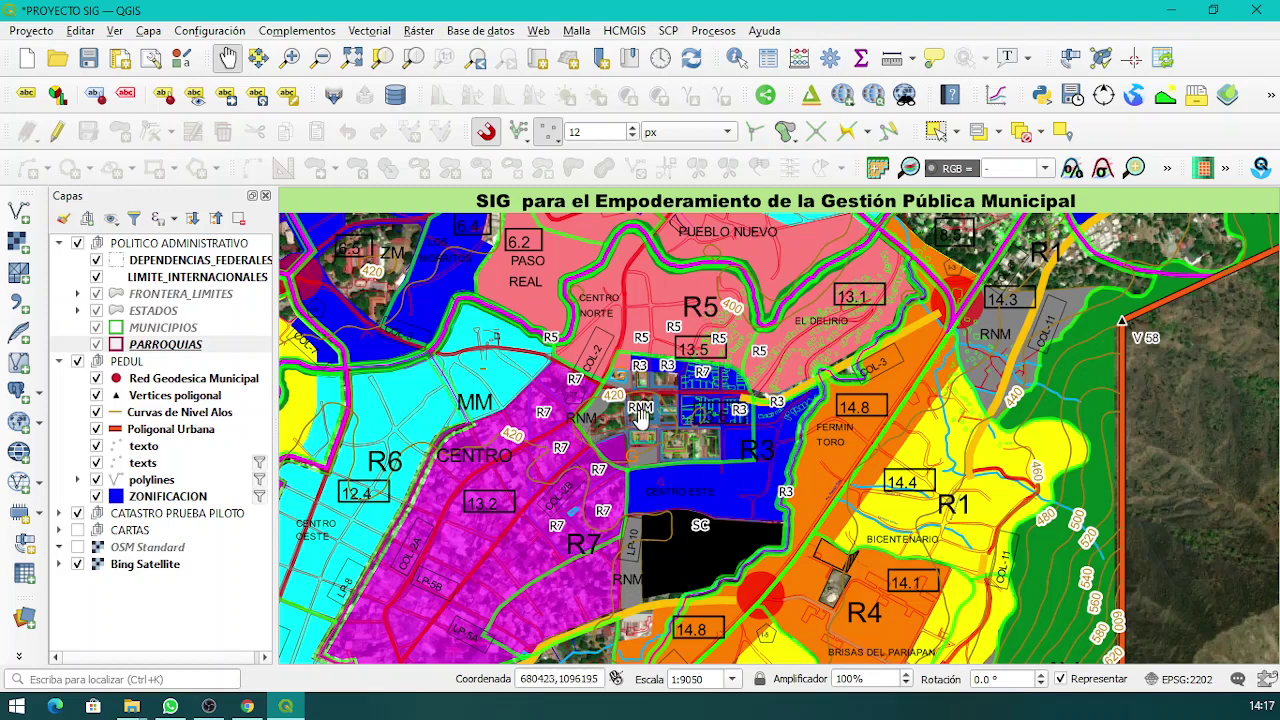
scroll(640, 418, up, 1)
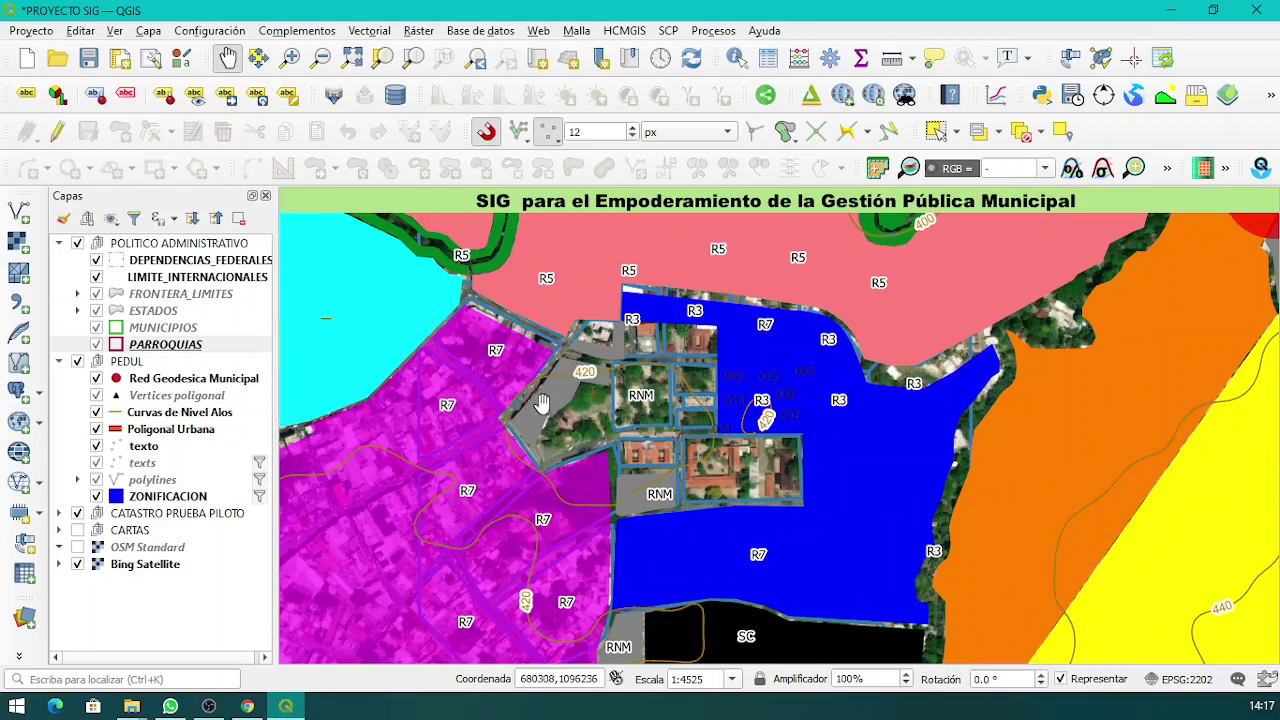
drag(439, 342, 606, 327)
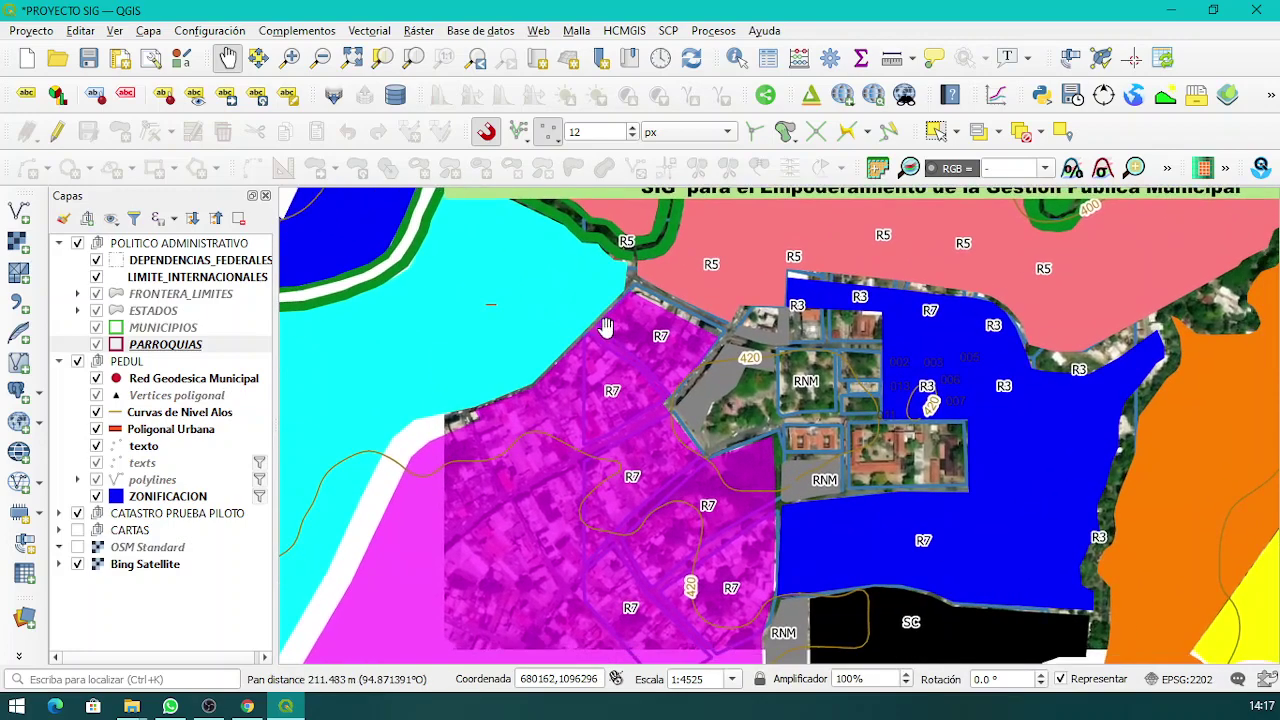
drag(748, 332, 622, 314)
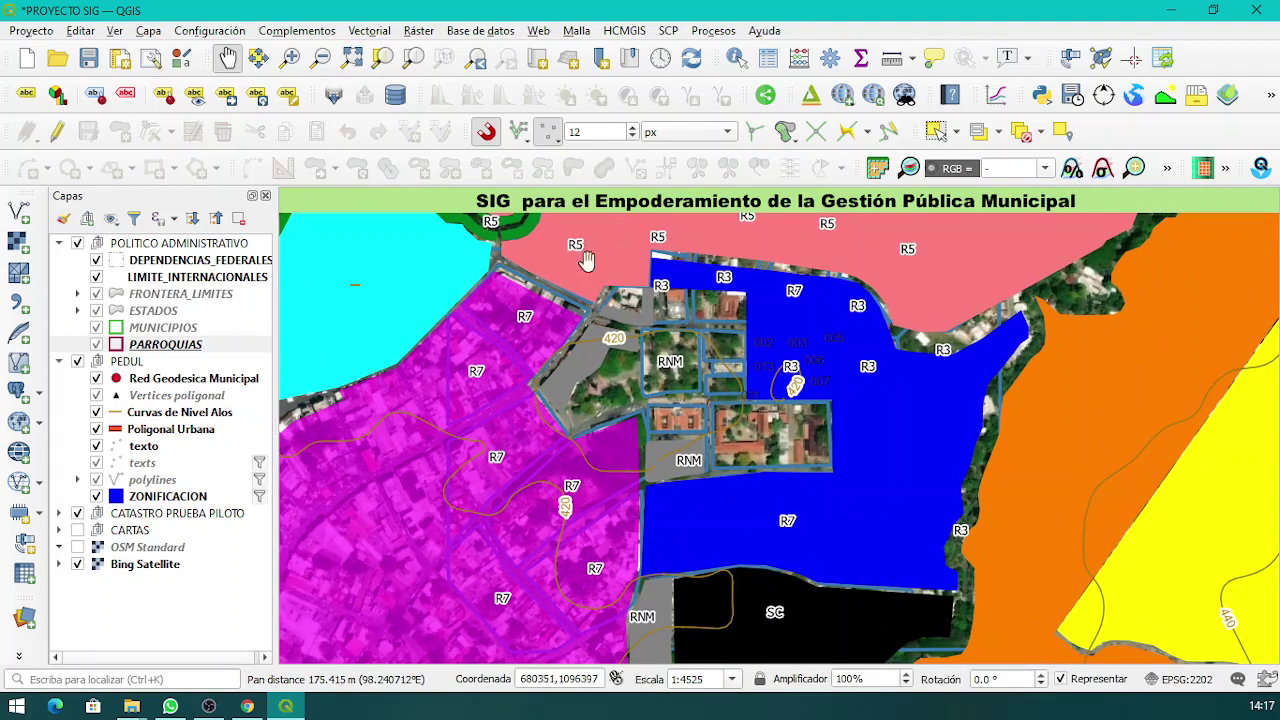
scroll(742, 374, up, 1)
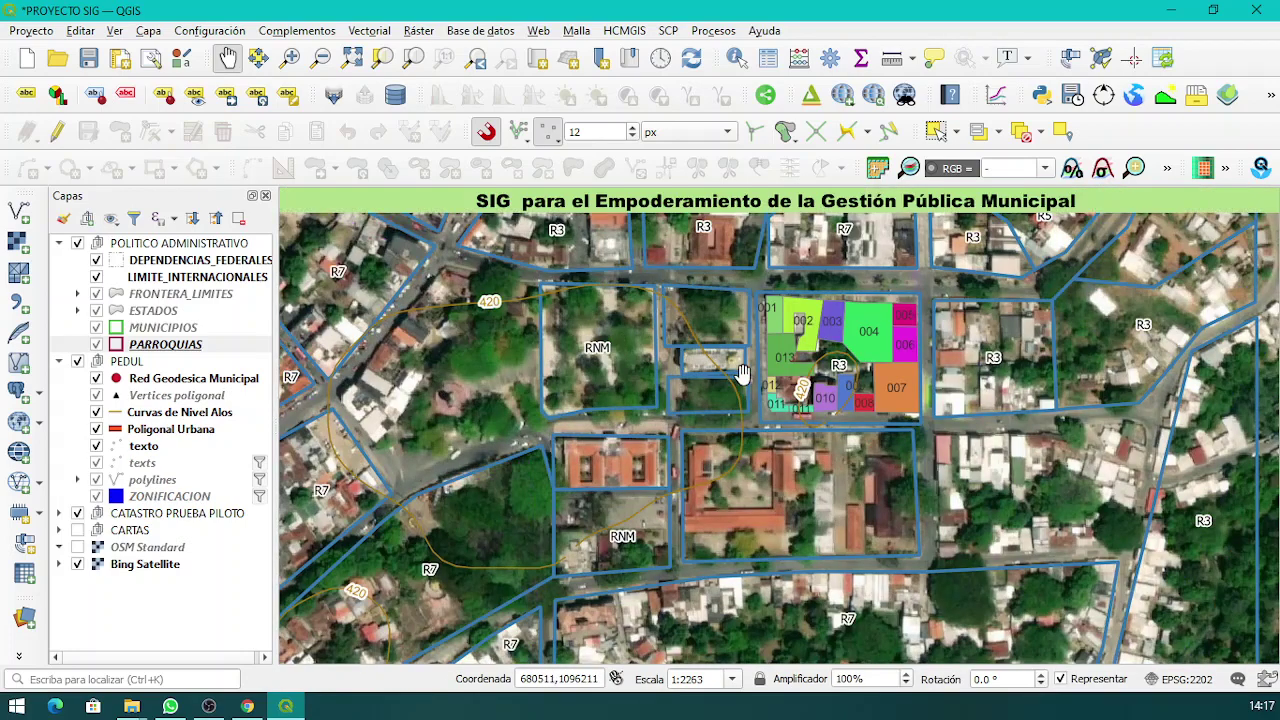
drag(742, 374, 743, 452)
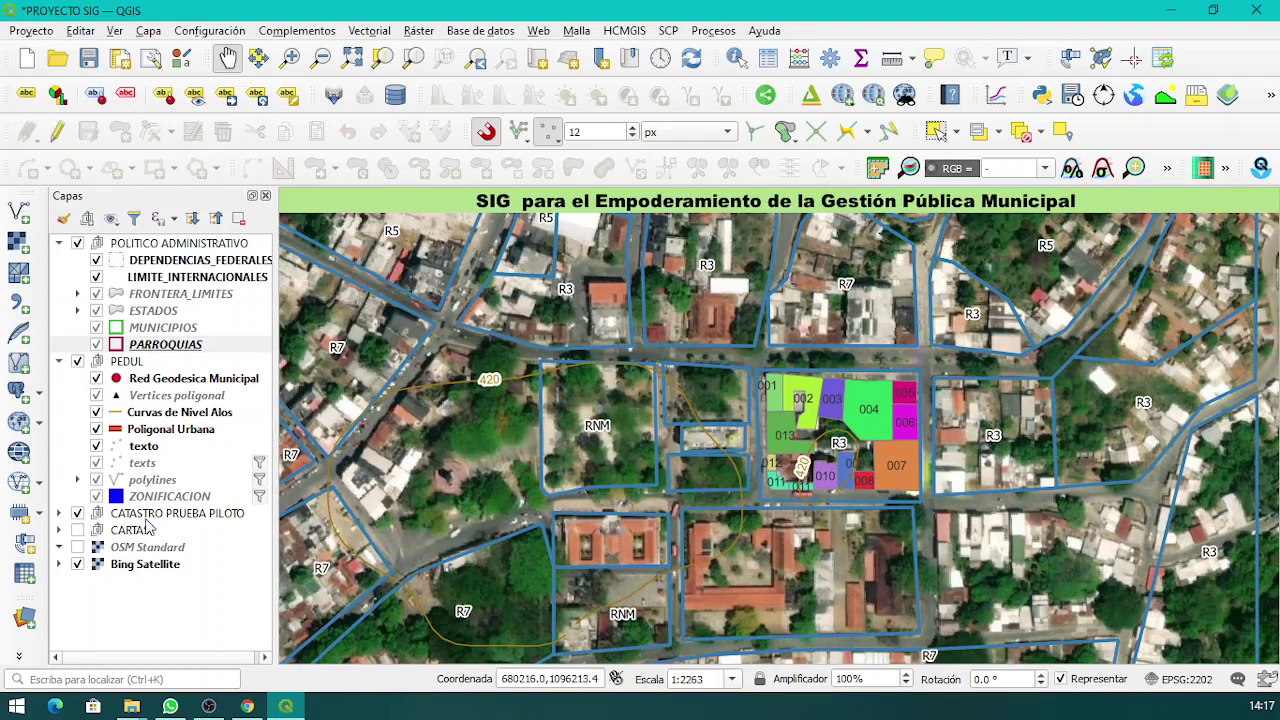
Expand the CATASTRO PRUEBA PILOTO group and collapse the PEDUL and POLITICO ADMINISTRATIVO groups, keeping the numbered parcels in view.
click(59, 513)
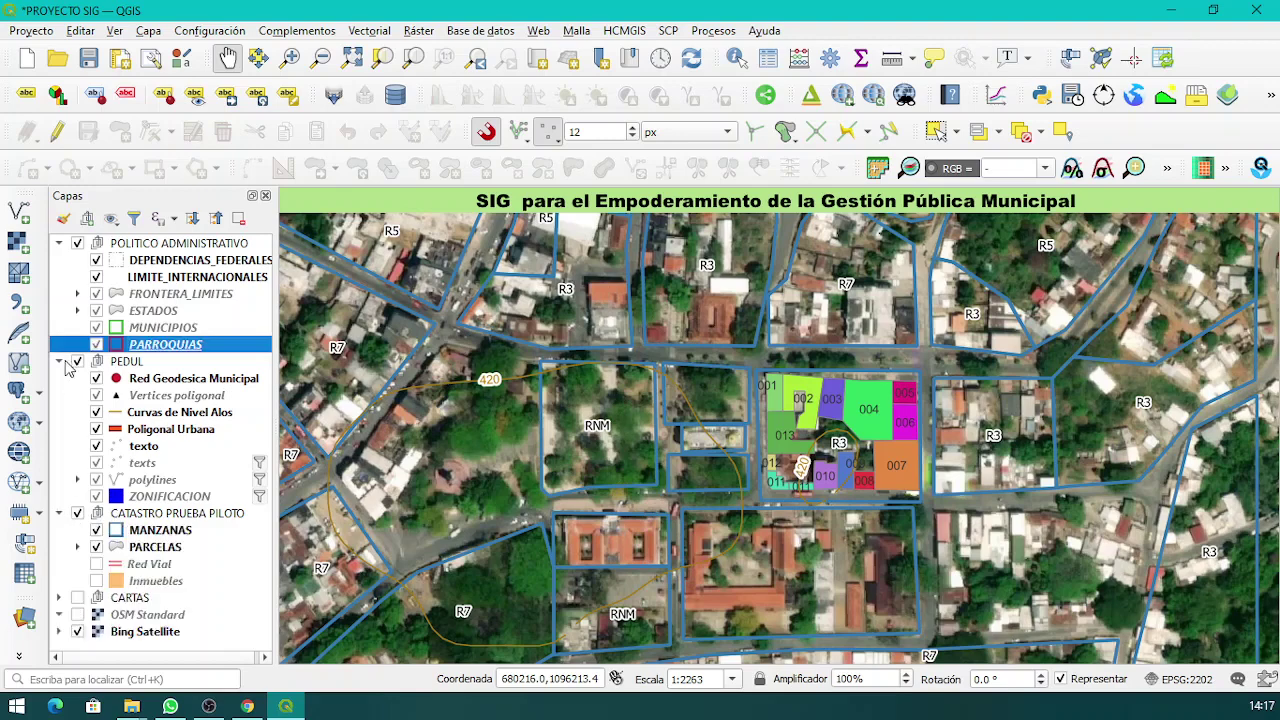
click(62, 363)
click(59, 246)
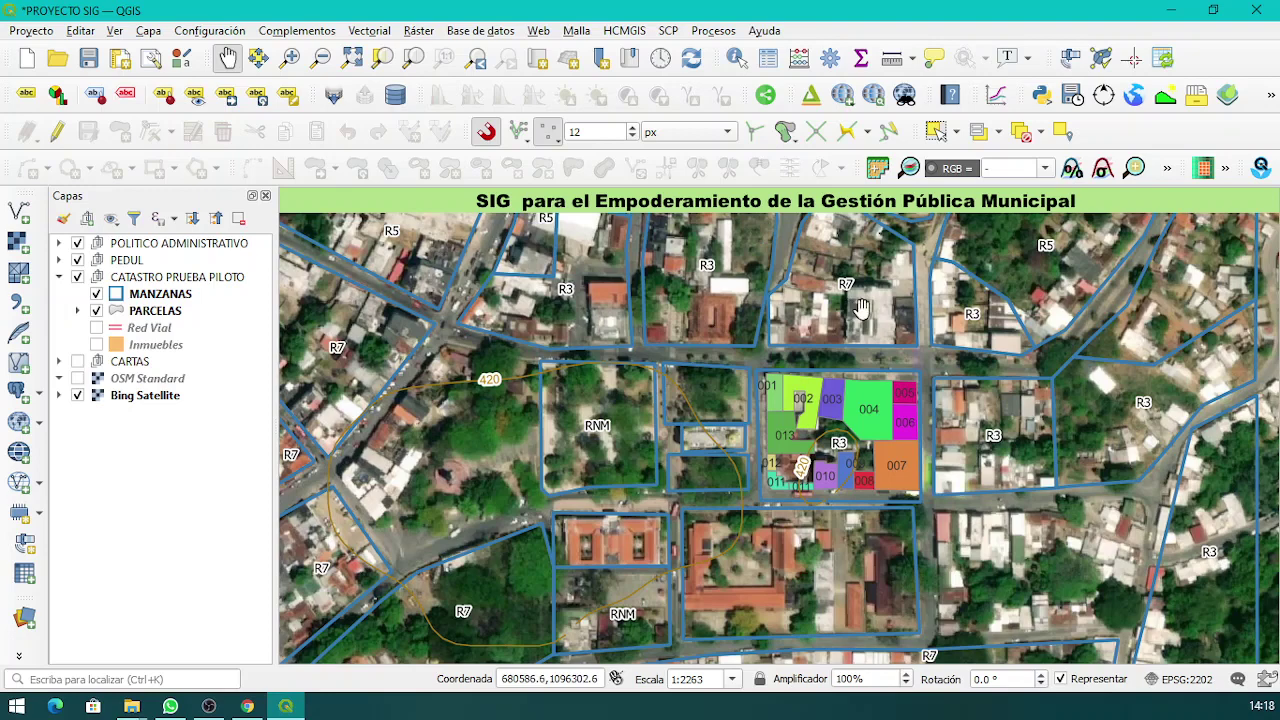
drag(833, 384, 798, 346)
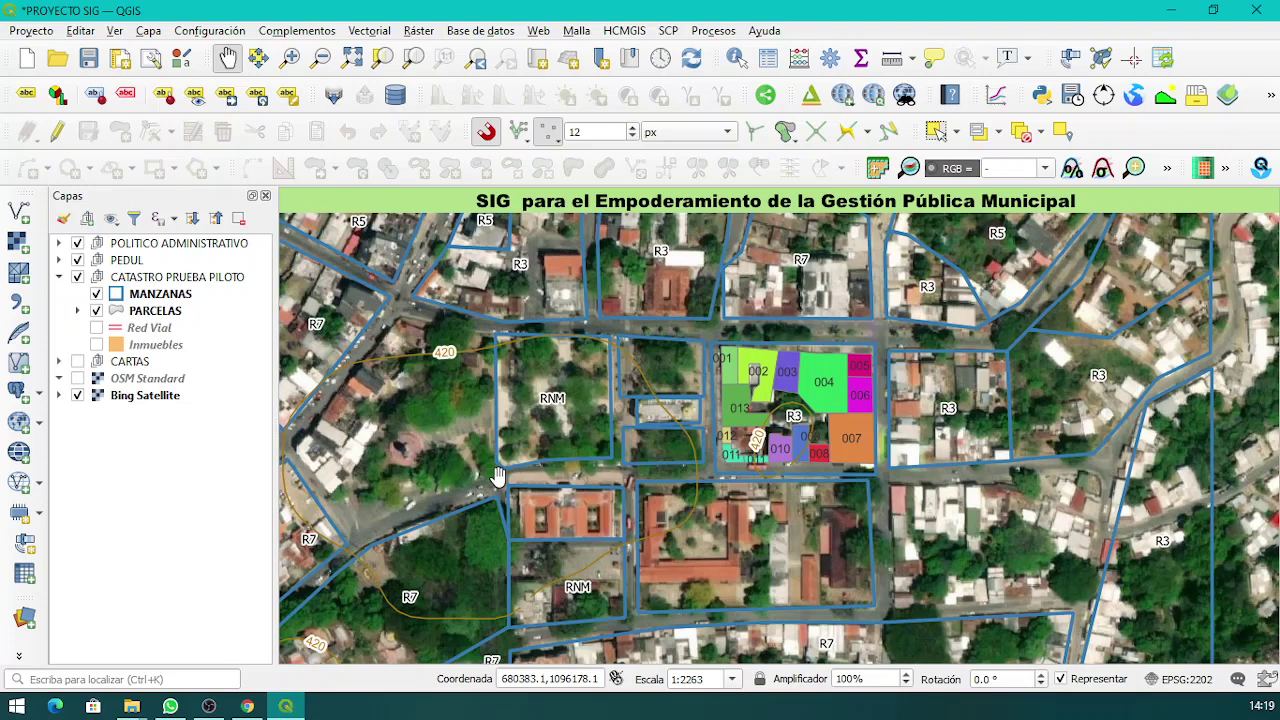
Expand the CARTAS group, collapse the legends of its raster layers, and turn on the whole group.
click(58, 362)
click(78, 395)
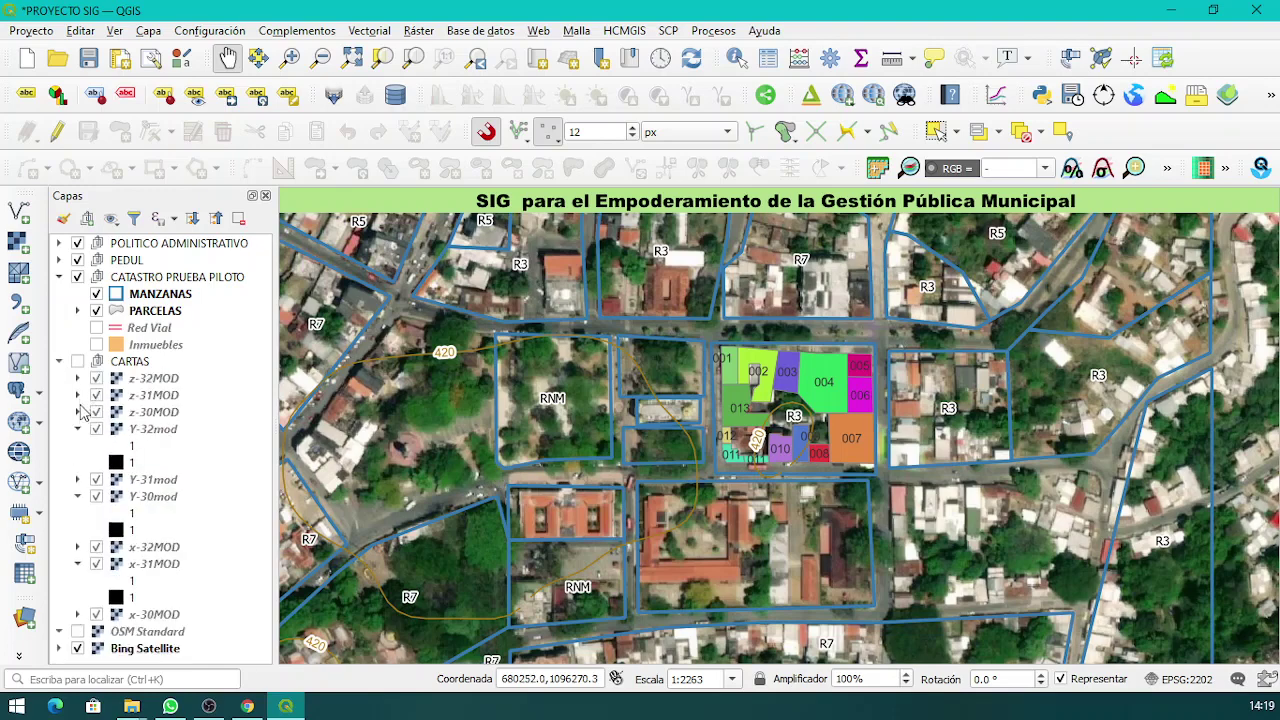
click(78, 429)
click(78, 463)
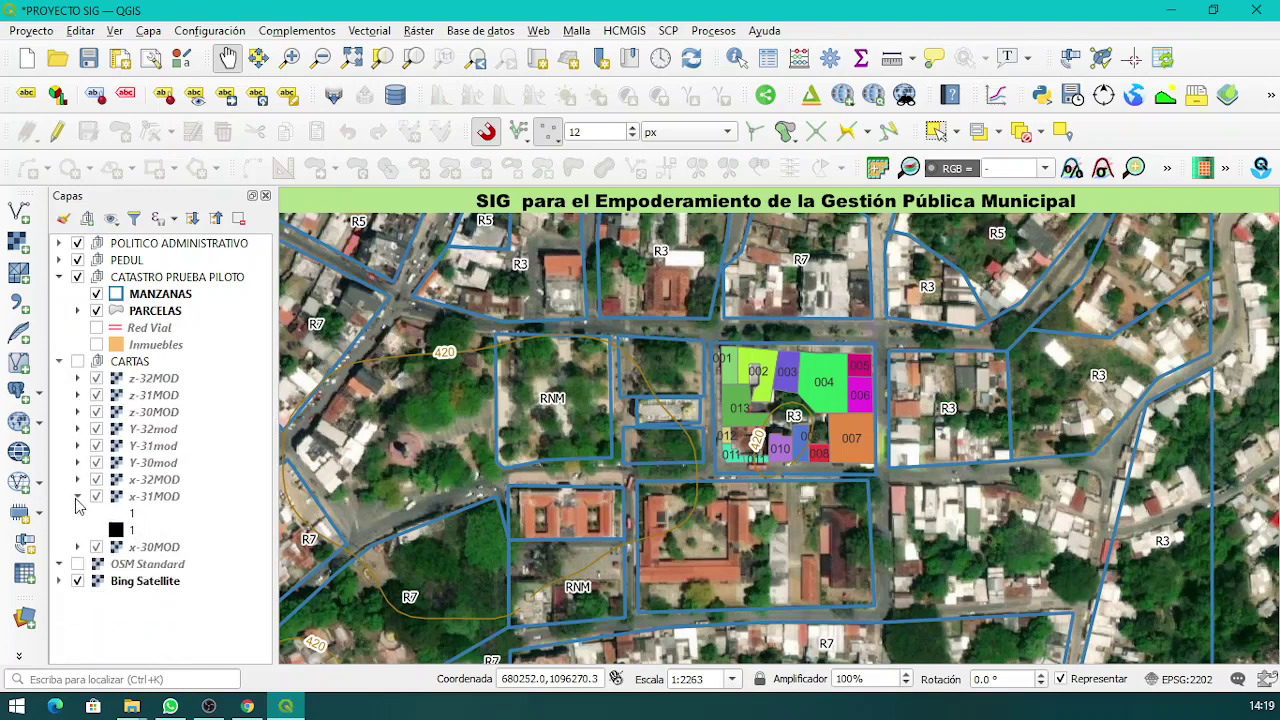
click(78, 496)
click(77, 361)
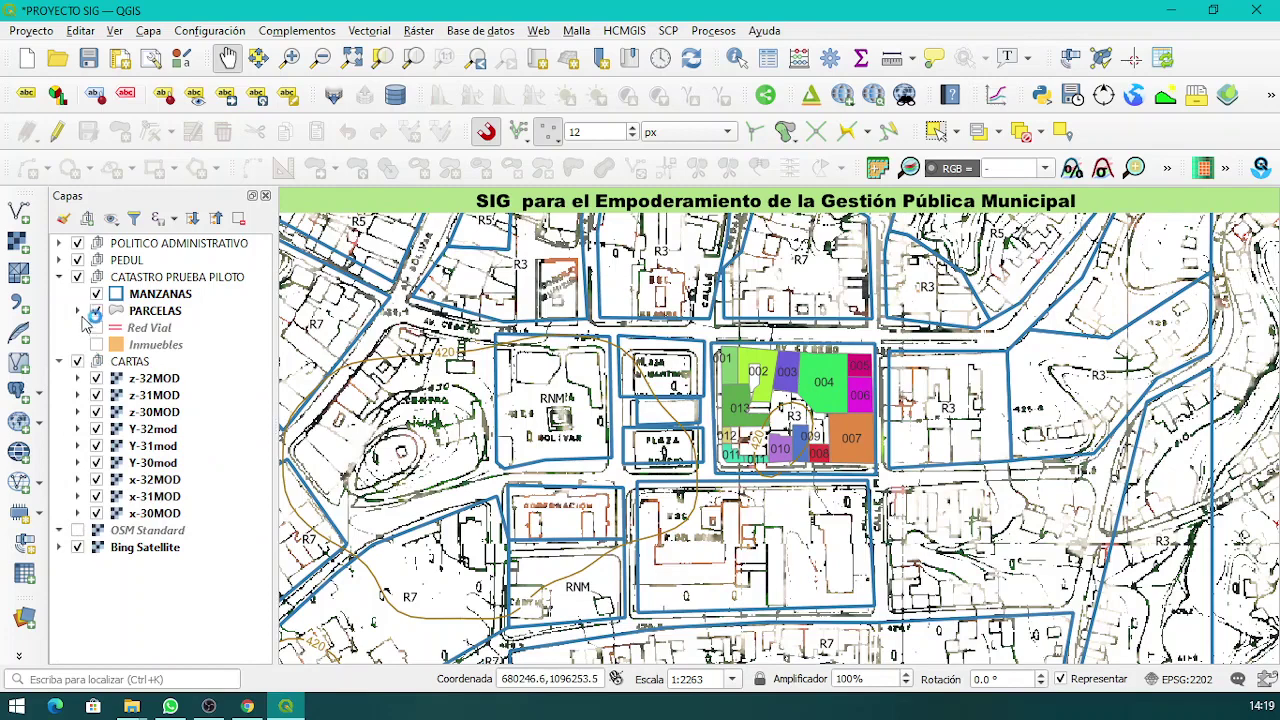
Hide the CATASTRO PRUEBA PILOTO group and inspect the streets and buildings drawn on the CARTAS rasters.
click(77, 277)
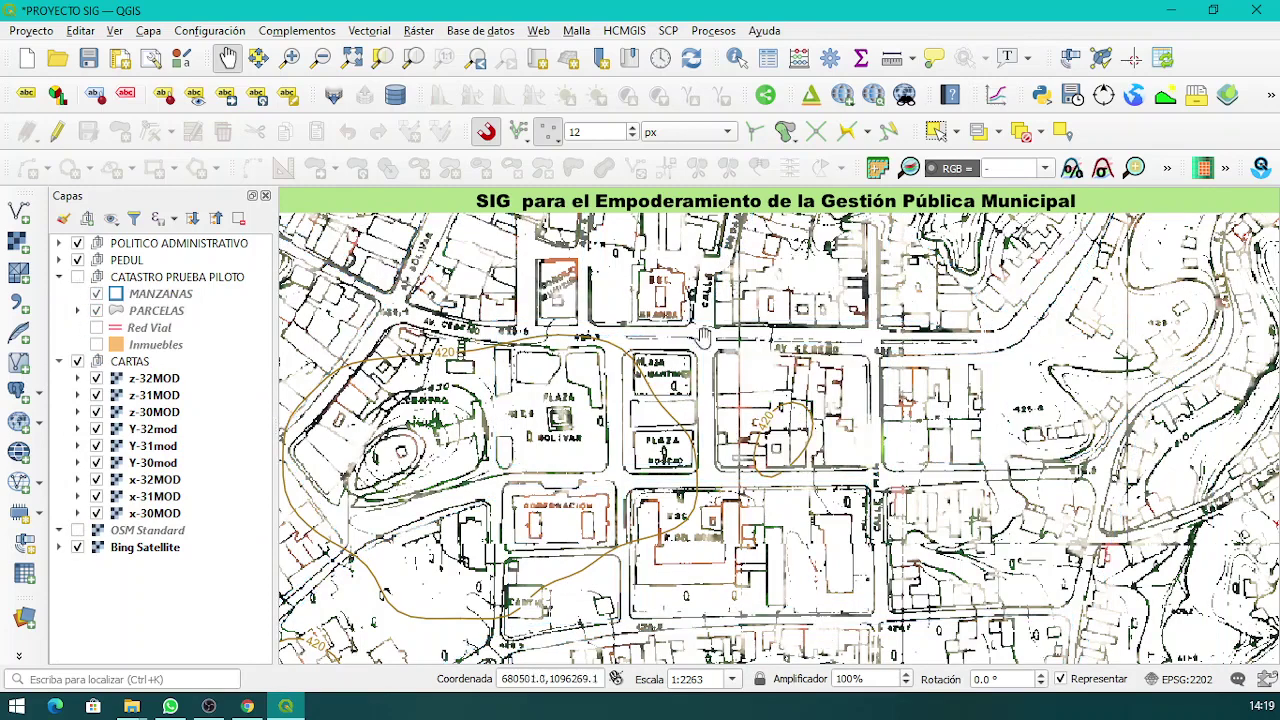
drag(765, 370, 875, 455)
drag(517, 370, 794, 386)
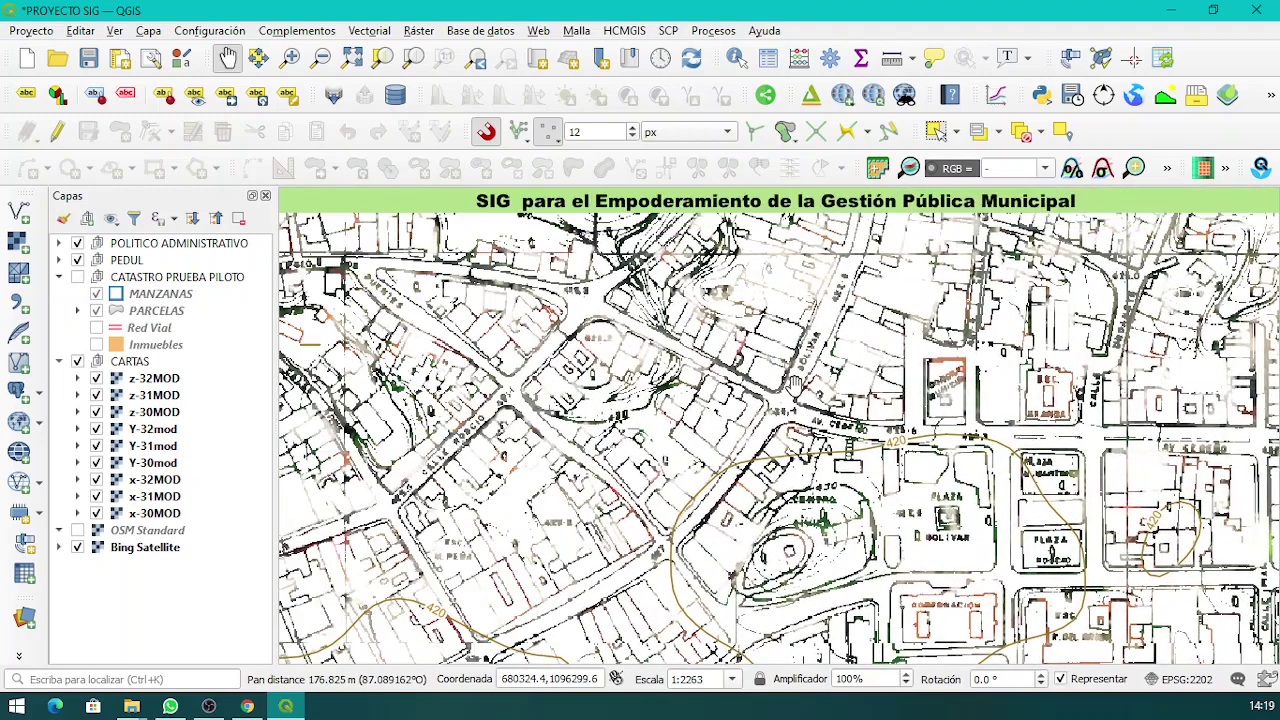
drag(582, 477, 623, 428)
scroll(623, 428, up, 1)
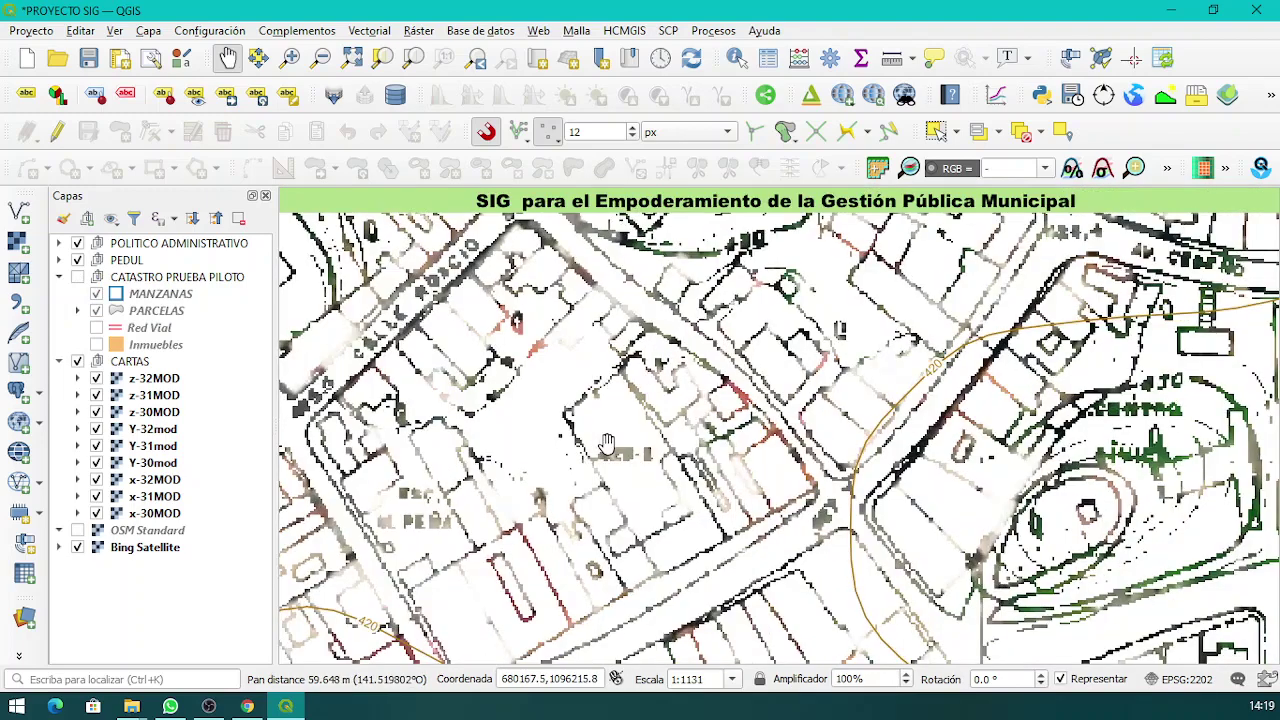
Turn on the Inmuebles layer together with its cadastre group and compare the building footprints with the CARTAS rasters.
click(96, 345)
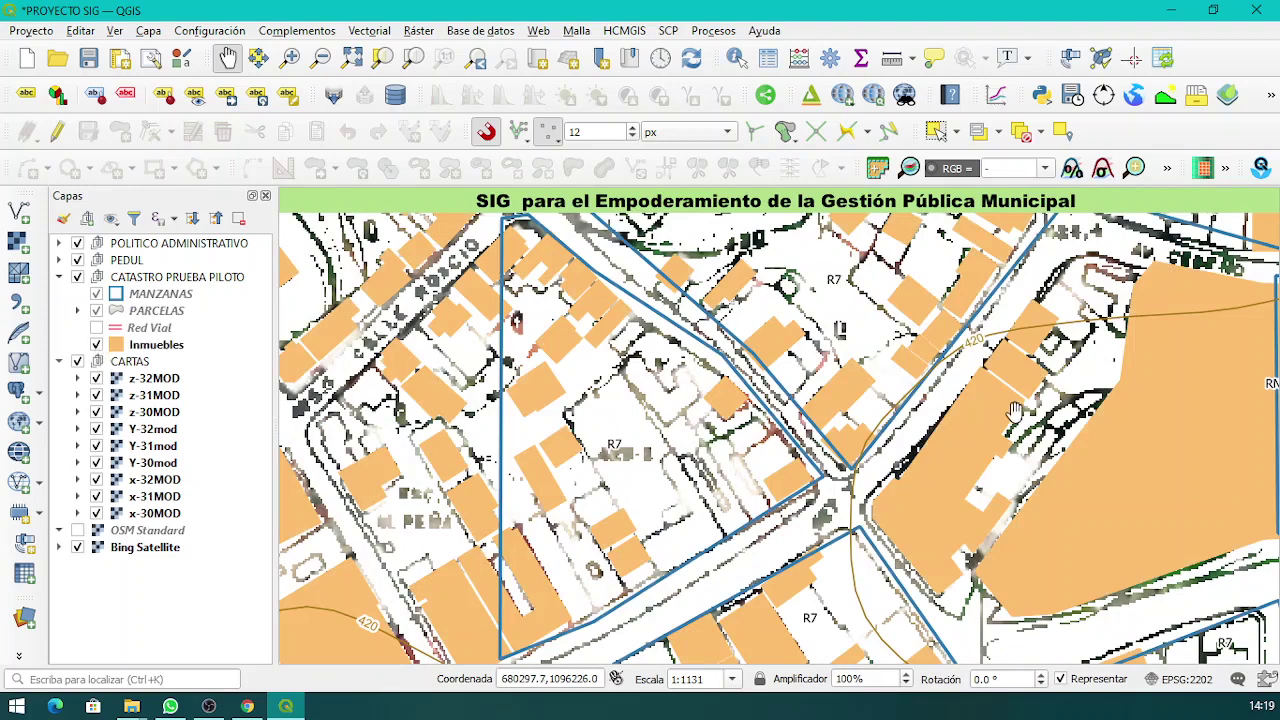
drag(1050, 360, 904, 349)
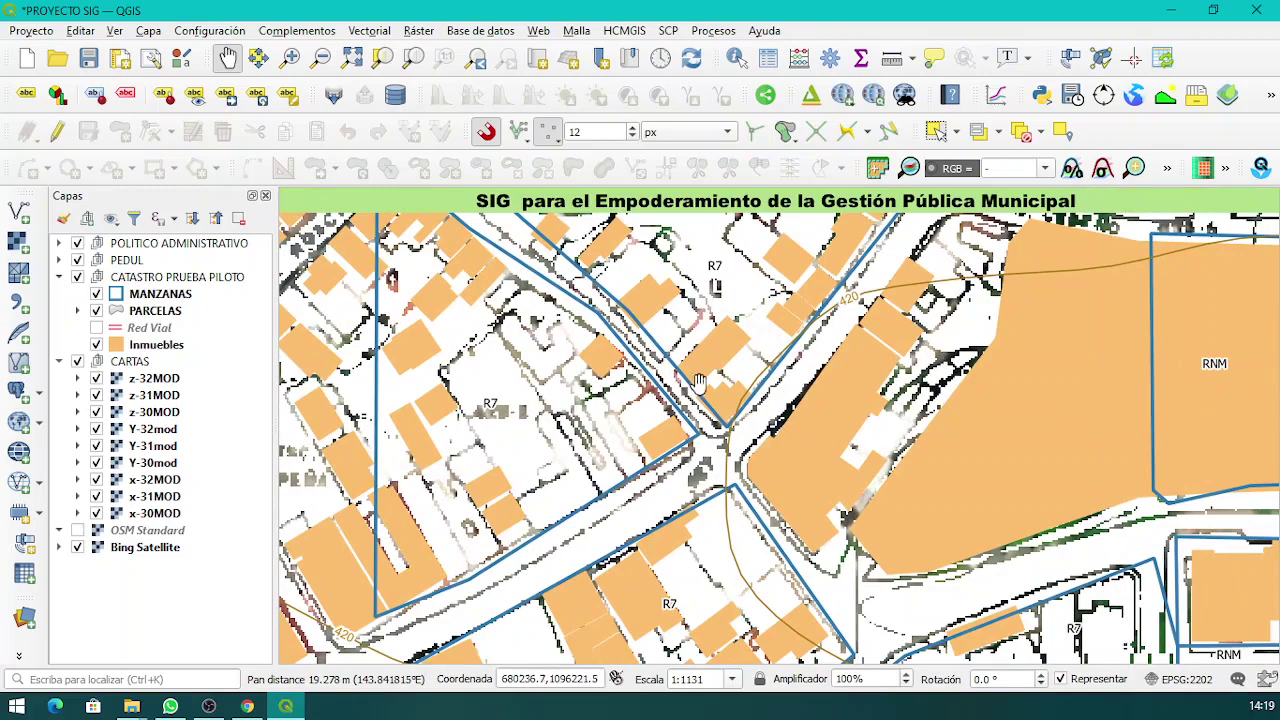
drag(698, 383, 730, 459)
drag(516, 517, 661, 468)
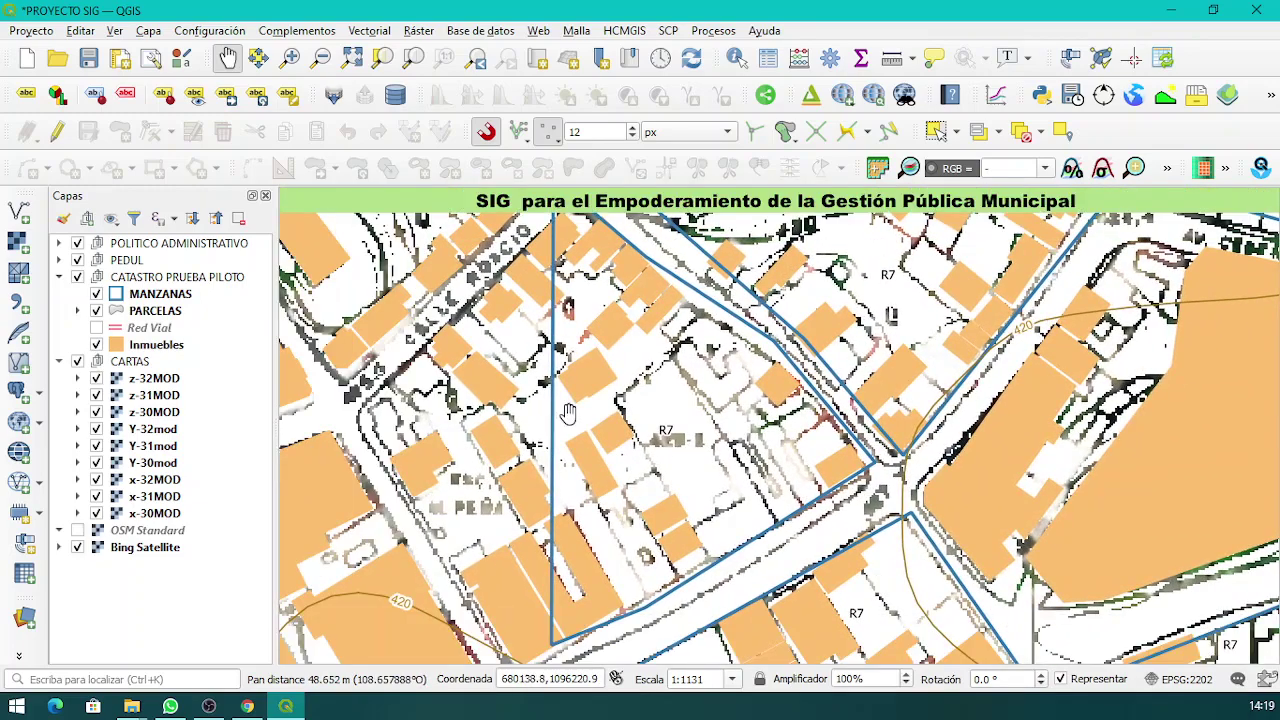
drag(463, 385, 568, 369)
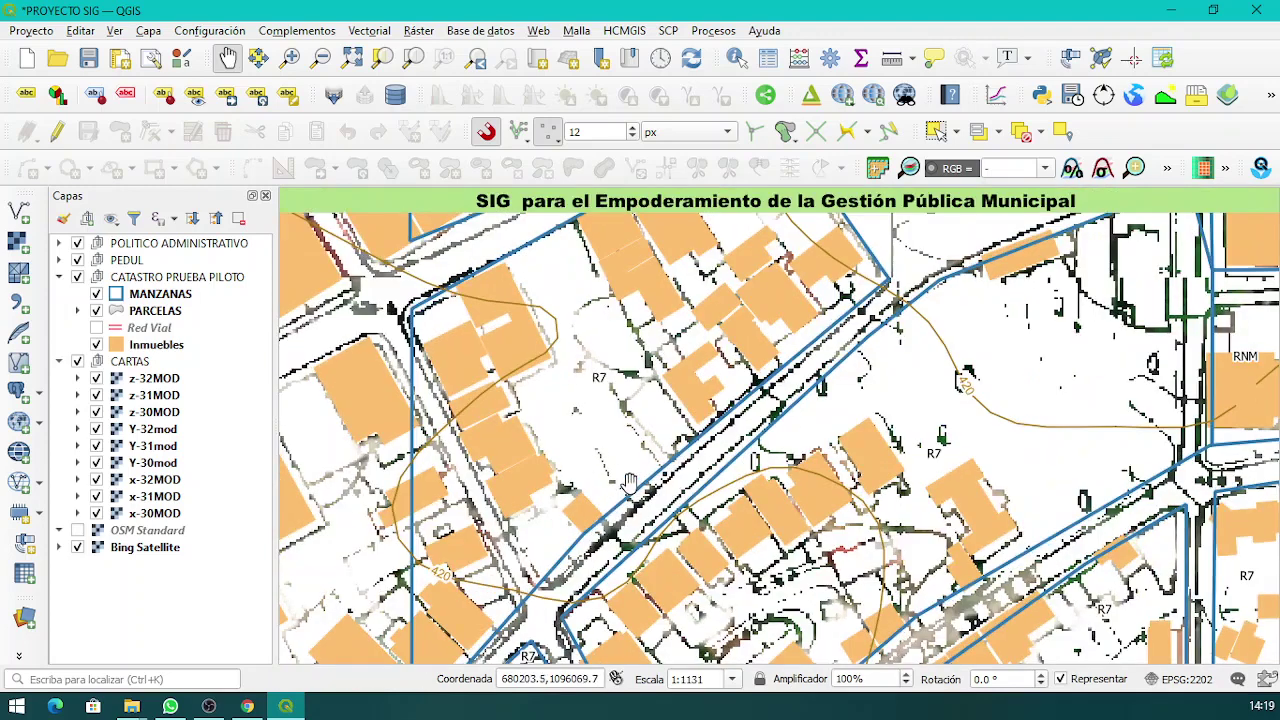
Examine the building footprints and block outlines against the CARTAS rasters, from the R7 blocks across to the numbered pilot parcels.
drag(668, 402, 596, 466)
scroll(917, 385, down, 1)
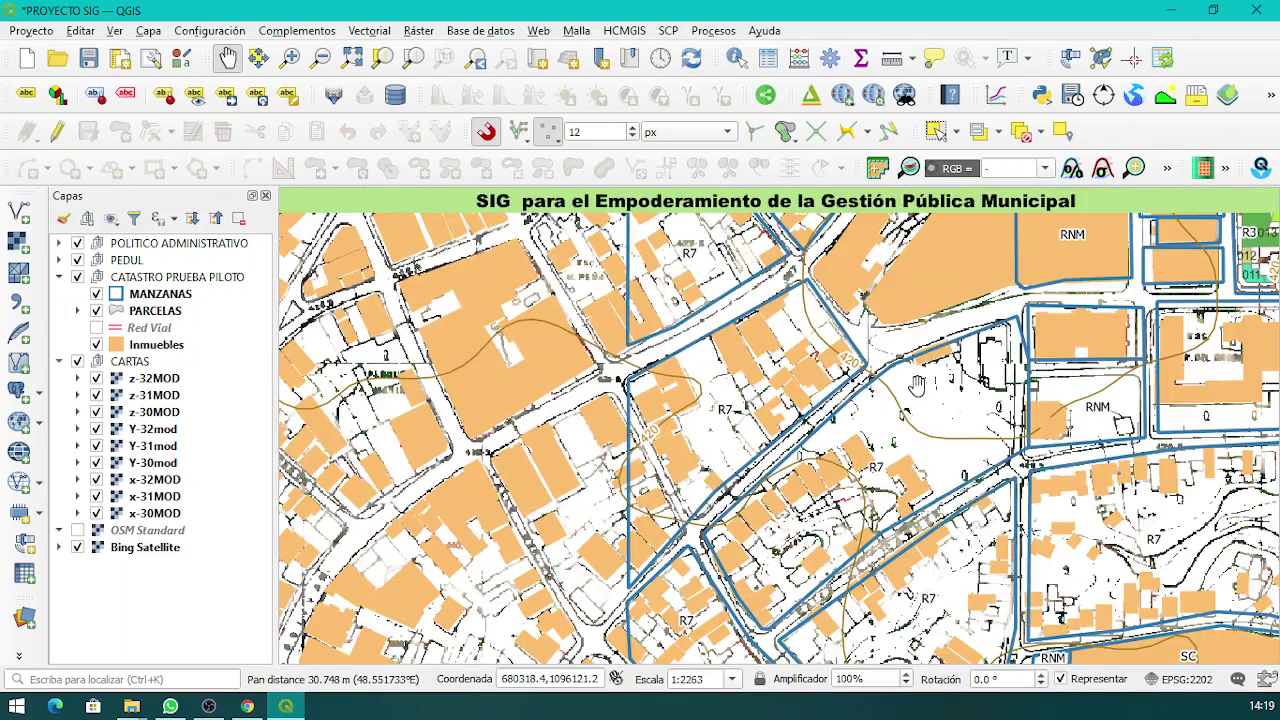
drag(914, 389, 849, 351)
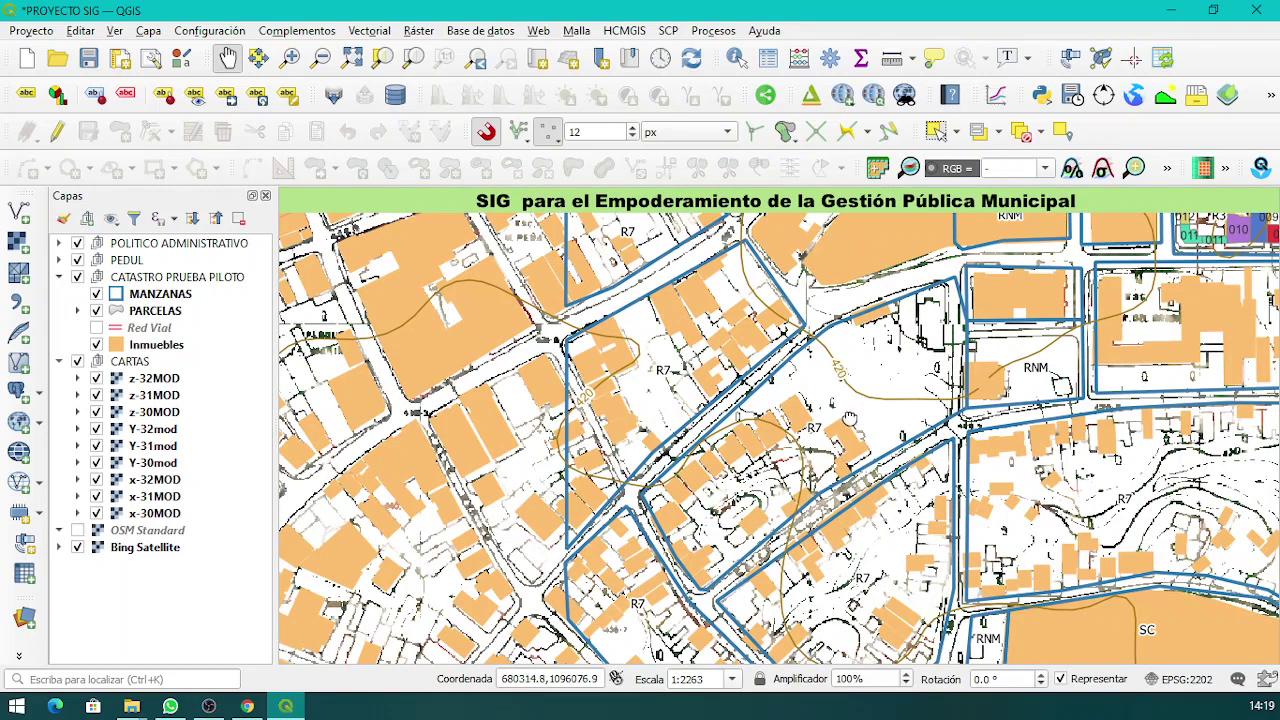
drag(840, 418, 679, 383)
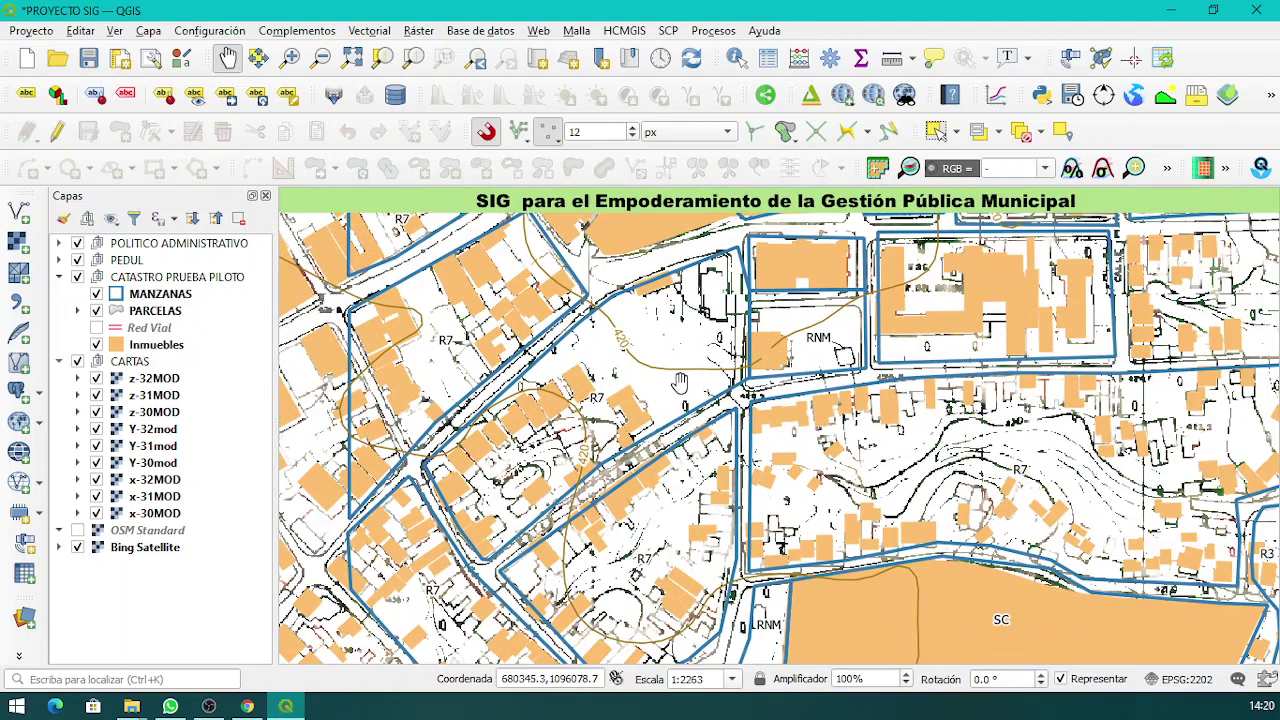
drag(718, 417, 662, 413)
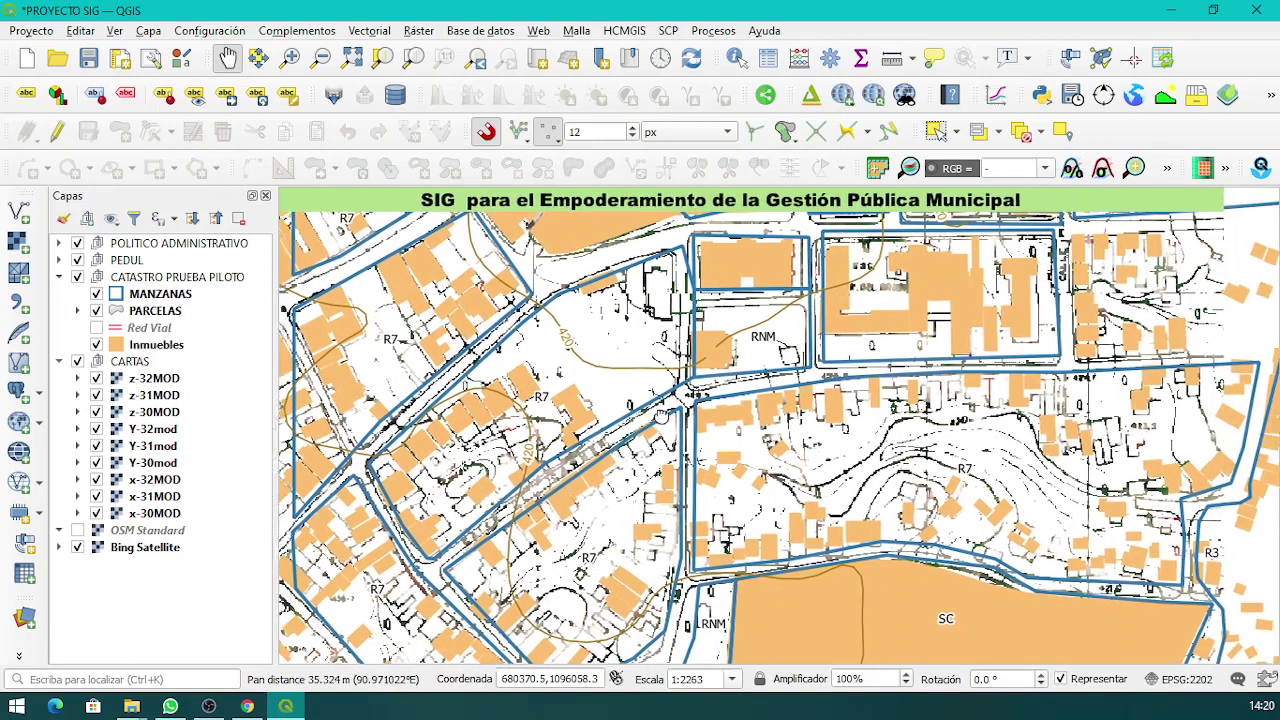
drag(708, 370, 634, 515)
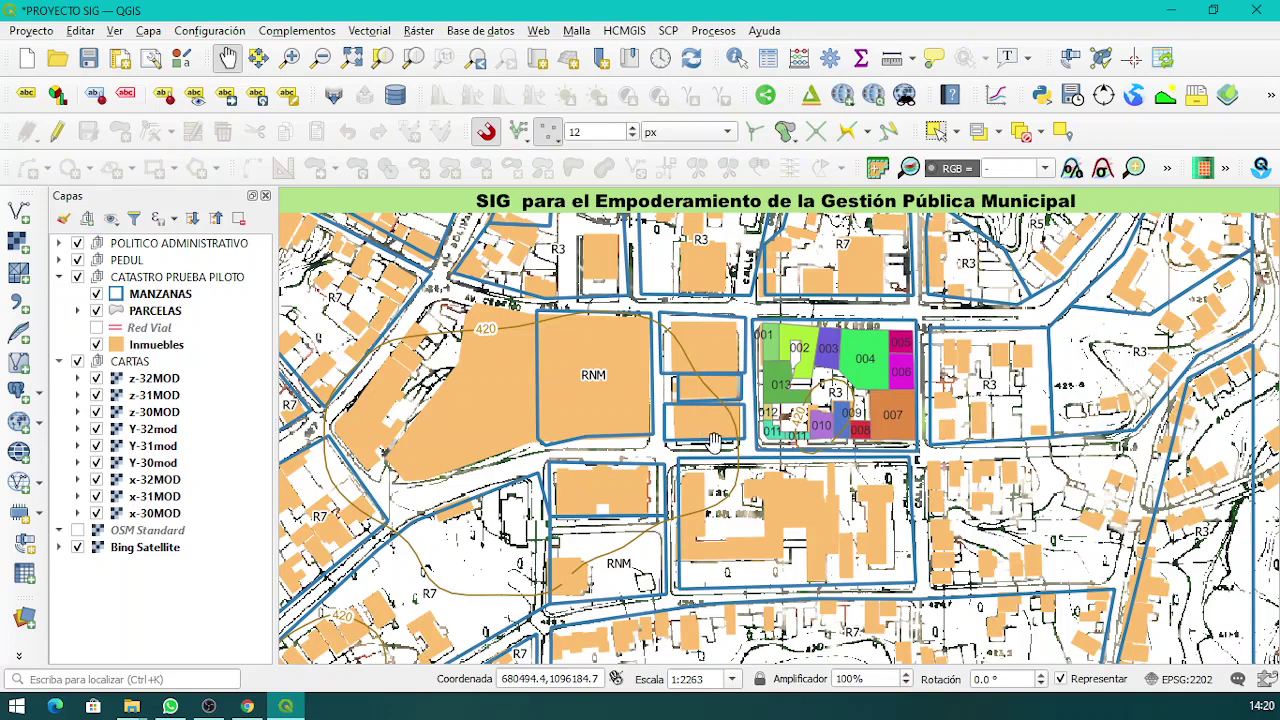
drag(714, 441, 790, 445)
scroll(655, 437, down, 1)
drag(655, 437, 620, 443)
scroll(620, 443, down, 1)
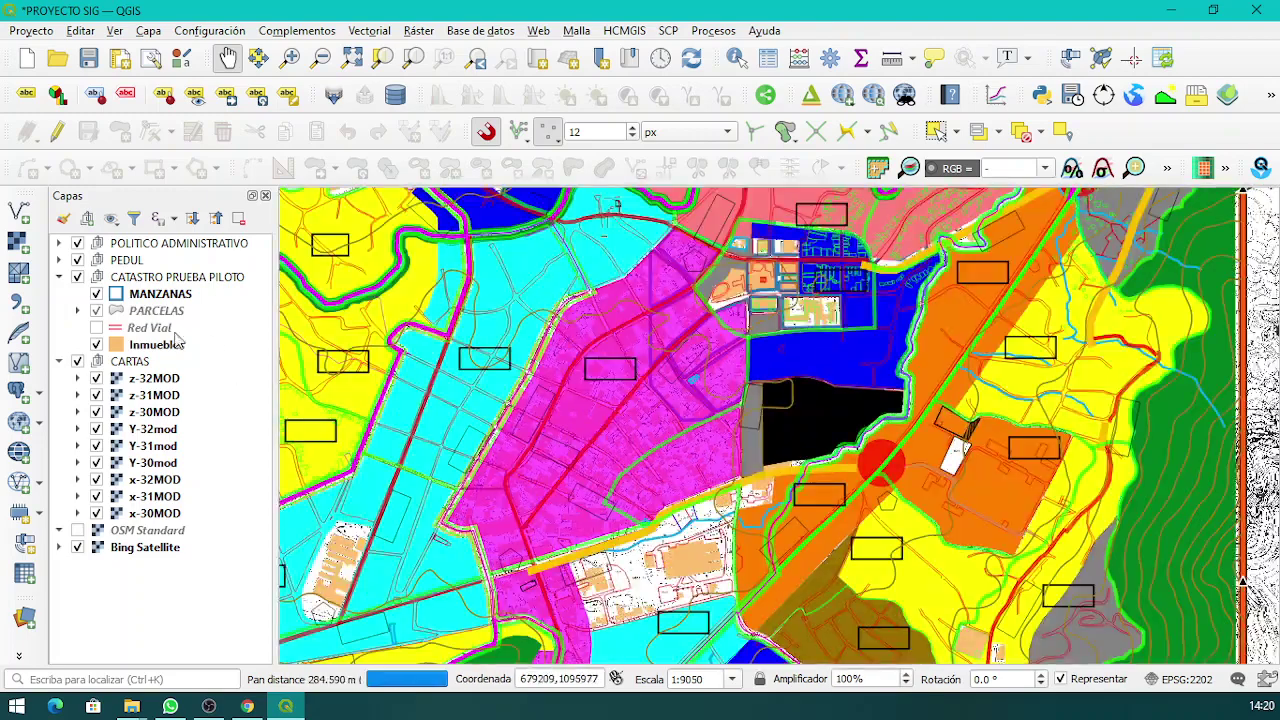
Expand the PEDUL group, then hide its ZONIFICACION layer and the whole CARTAS group to expose the satellite imagery.
click(58, 260)
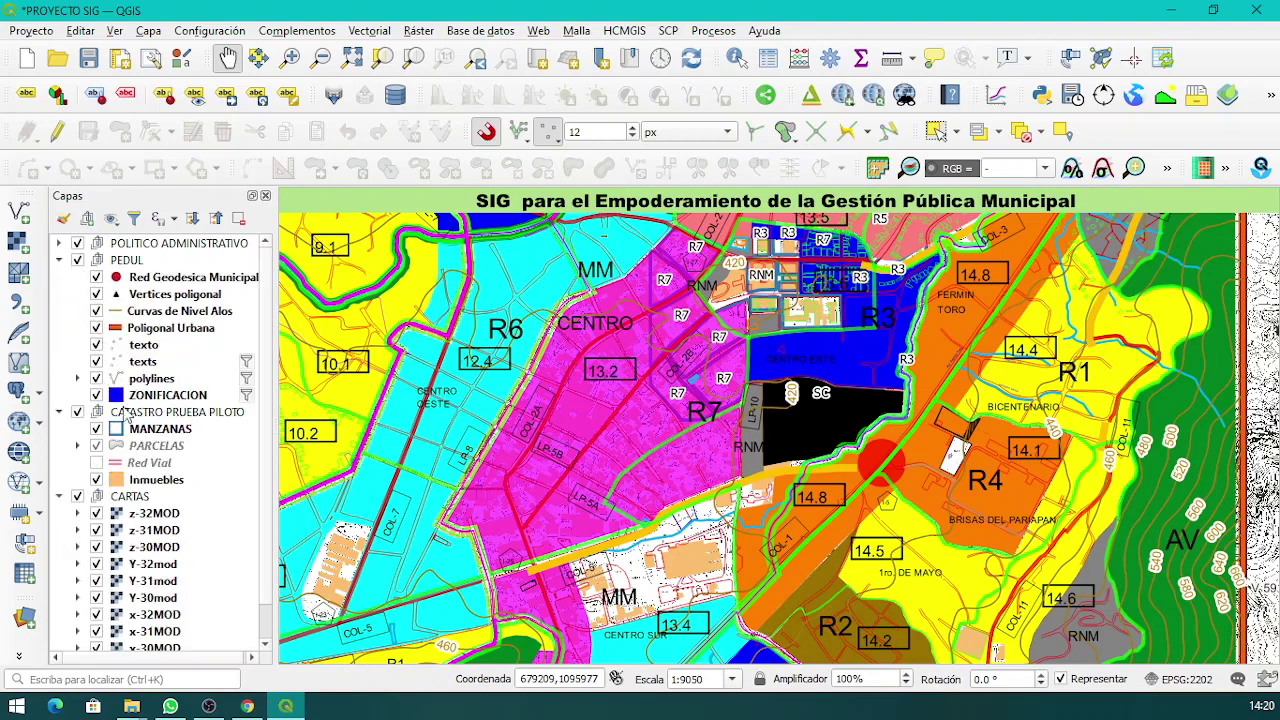
drag(518, 420, 663, 411)
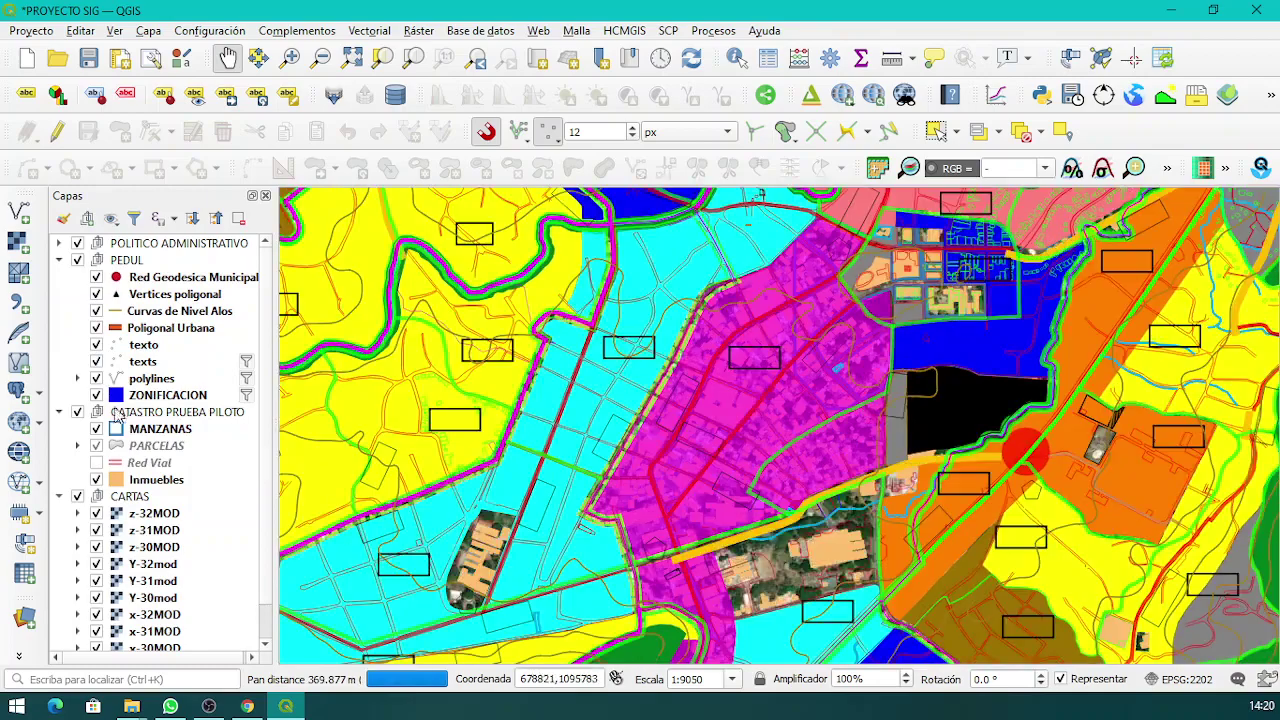
click(96, 395)
drag(628, 468, 640, 340)
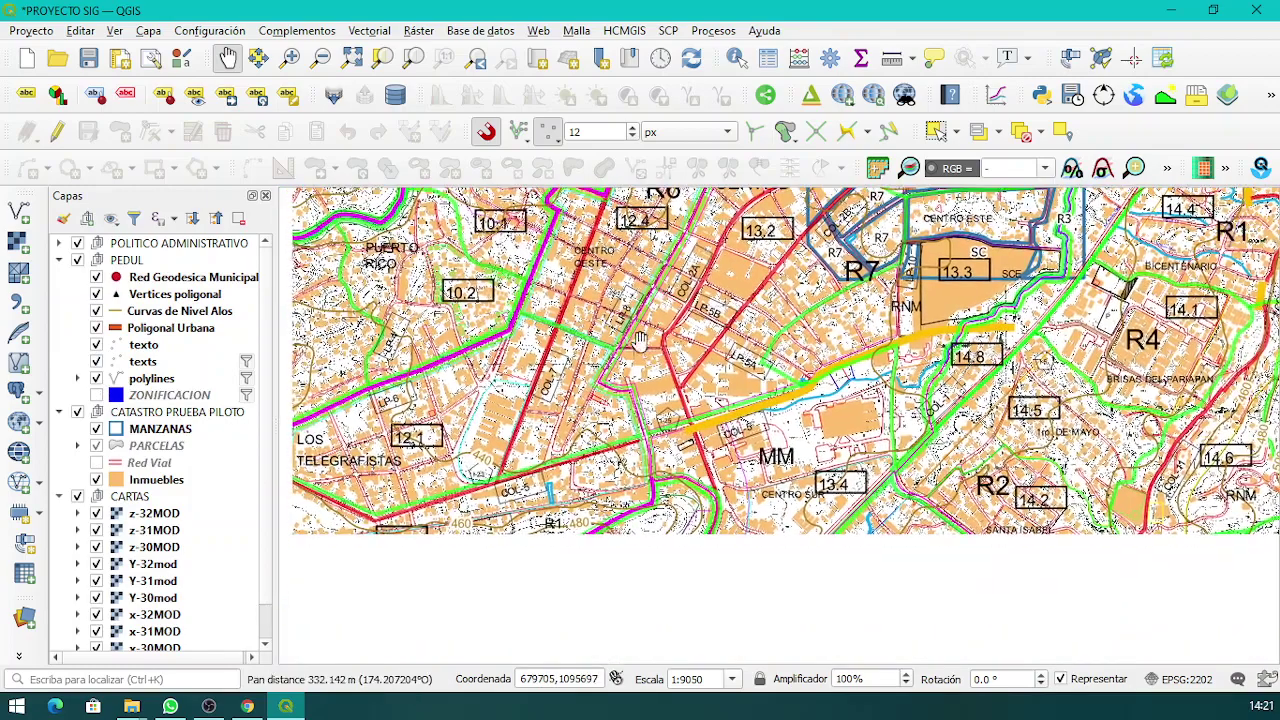
drag(674, 431, 789, 507)
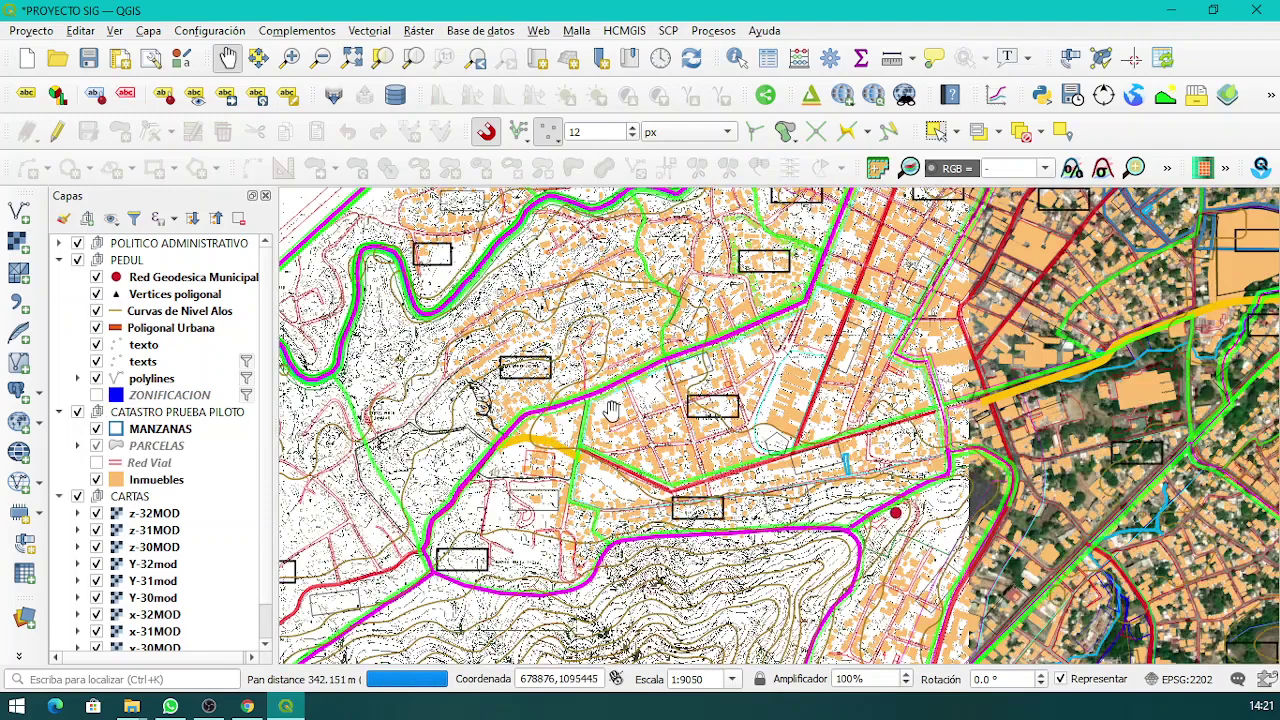
click(77, 496)
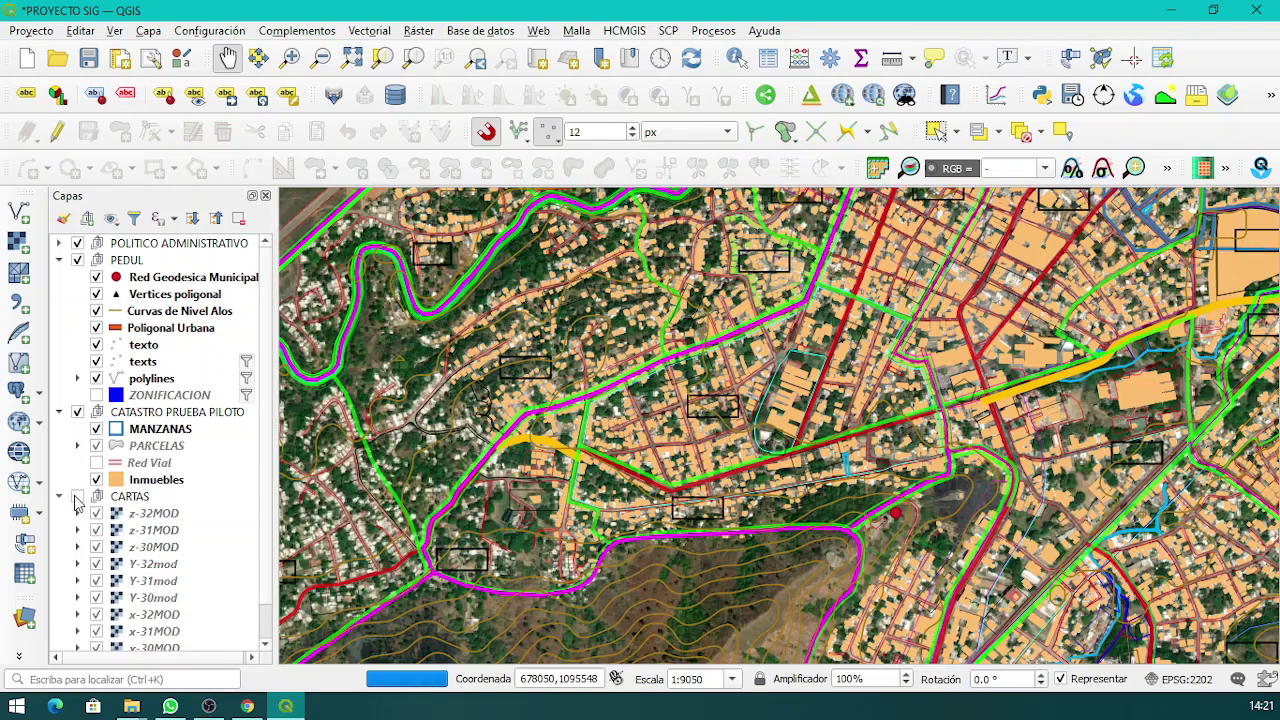
Inspect the Inmuebles footprints over the satellite imagery of the city centre at several scales.
drag(785, 366, 728, 481)
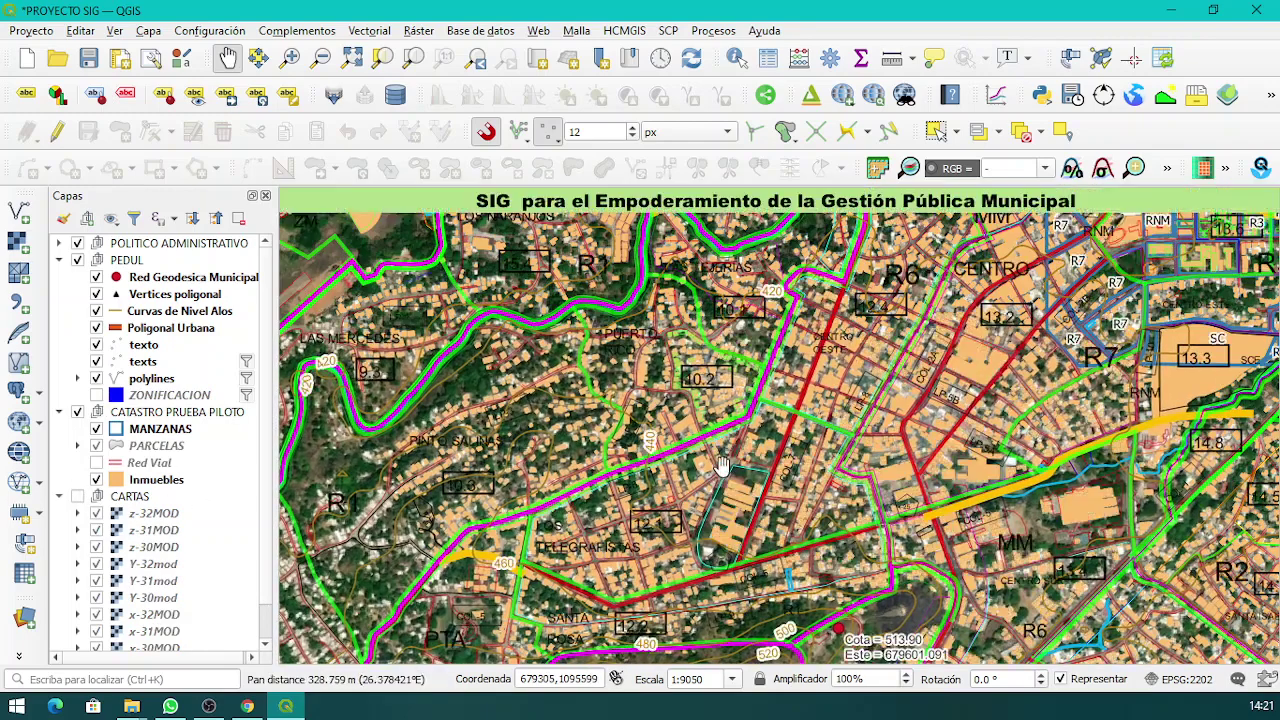
drag(850, 294, 750, 340)
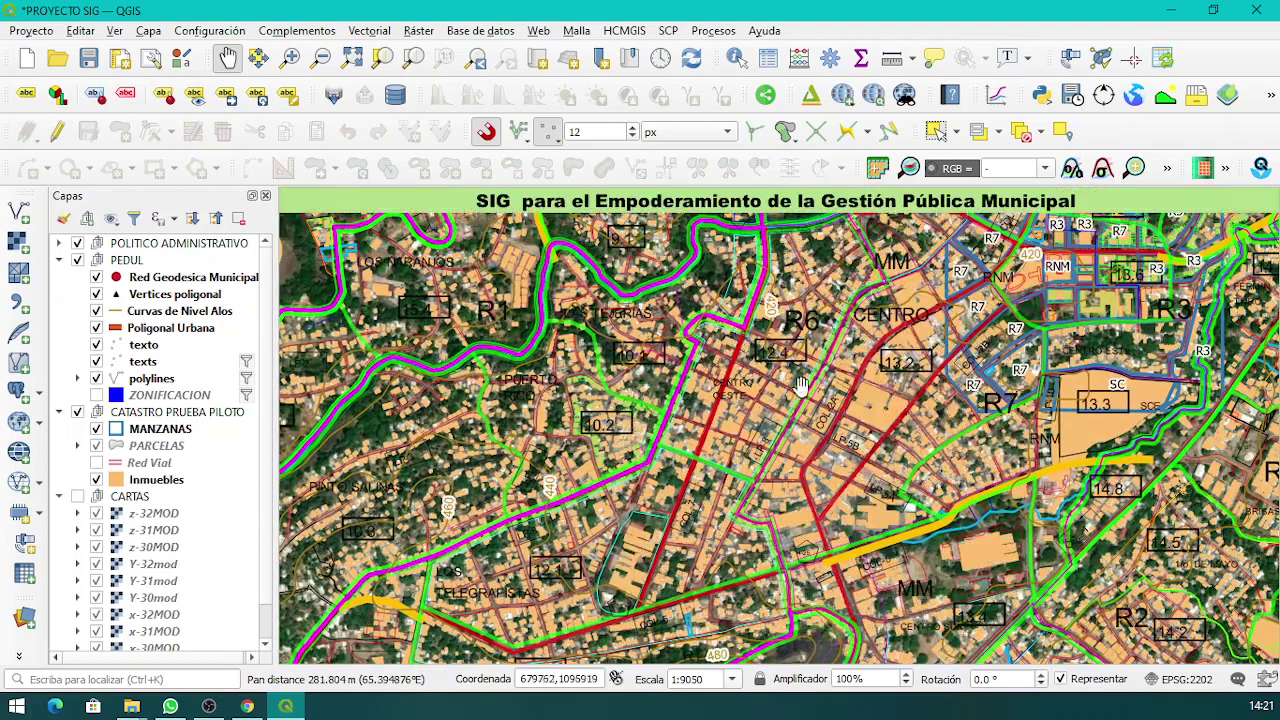
scroll(800, 388, up, 2)
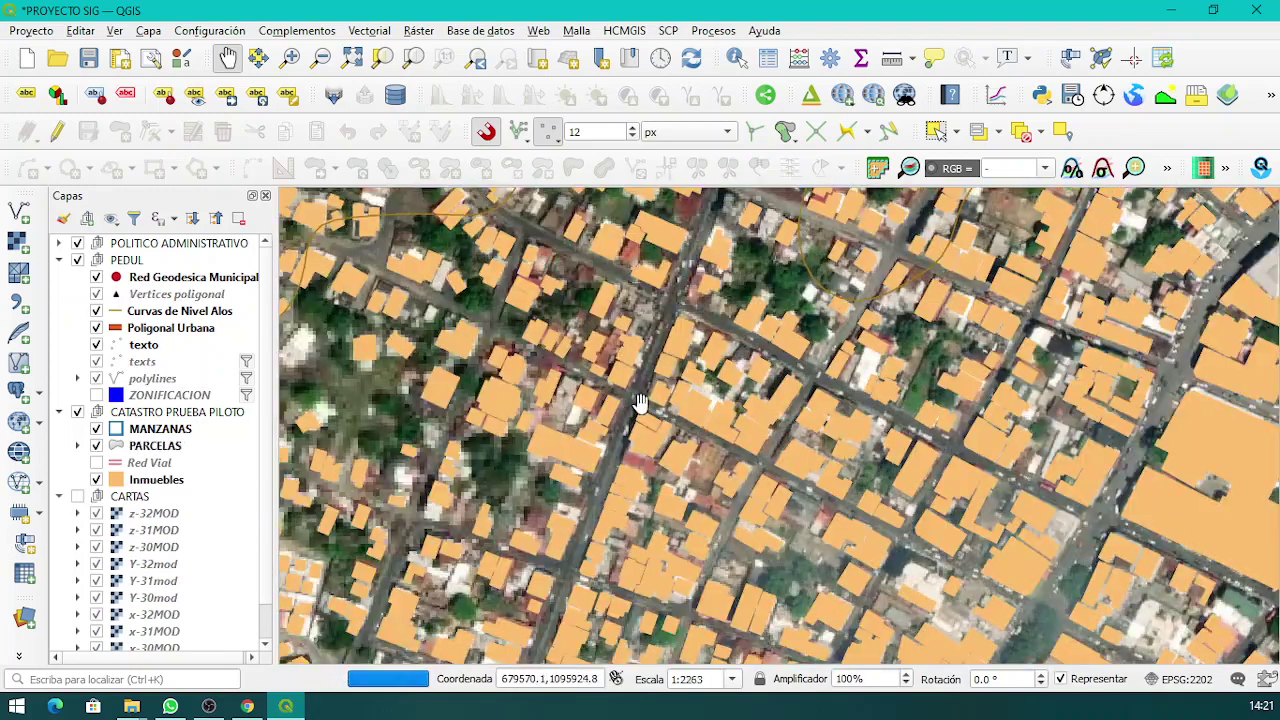
scroll(643, 390, down, 1)
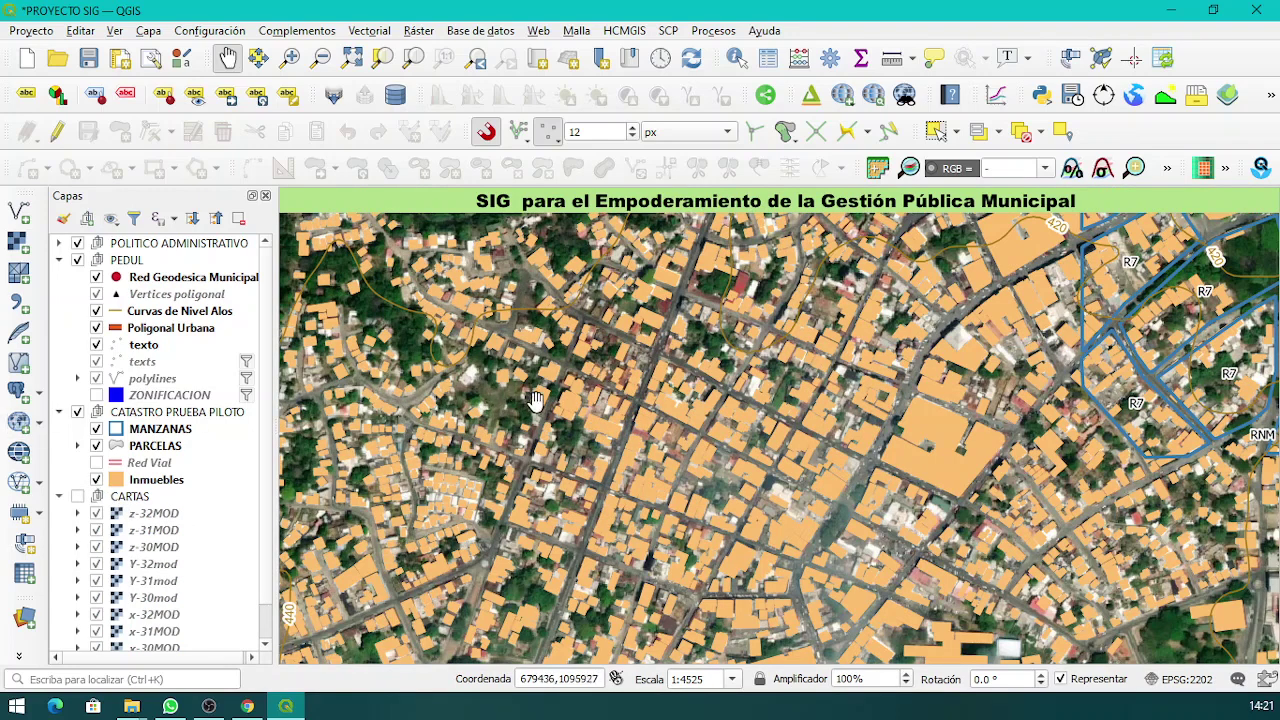
scroll(585, 400, down, 1)
drag(425, 226, 612, 358)
scroll(713, 434, down, 1)
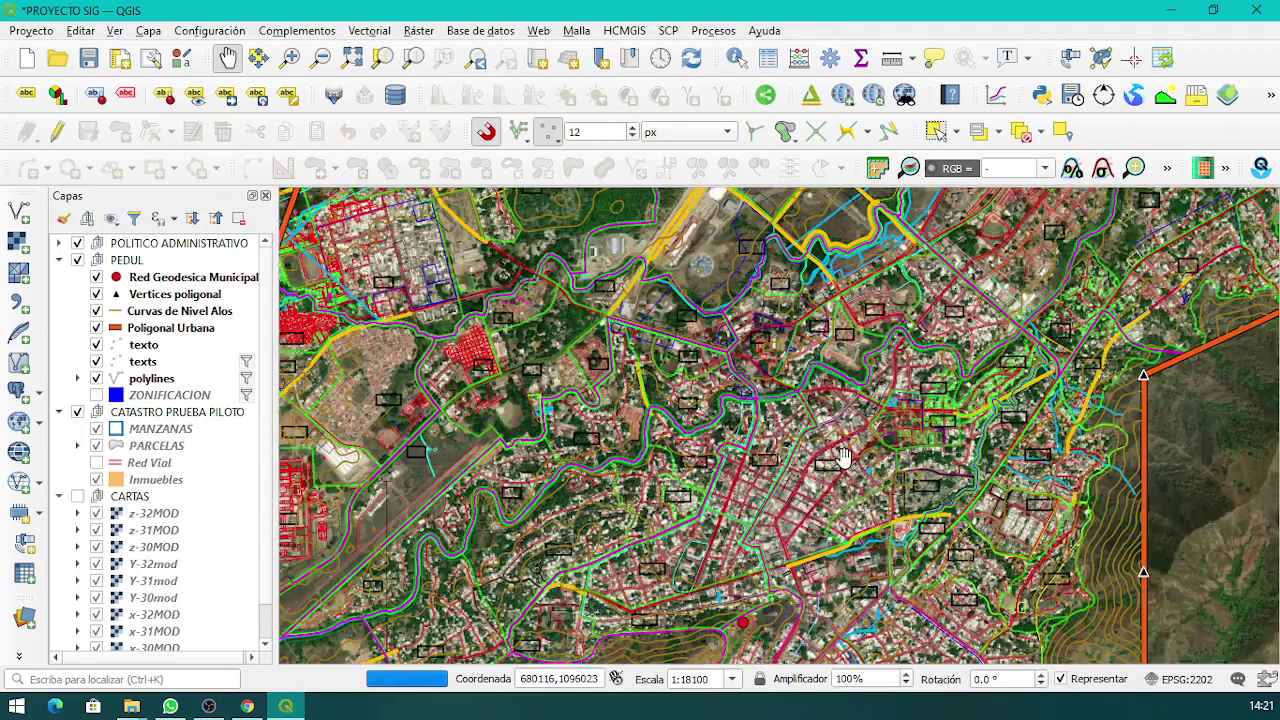
Examine how far the Inmuebles footprints cover the housing areas northwest of the centre on the satellite imagery.
drag(909, 455, 803, 415)
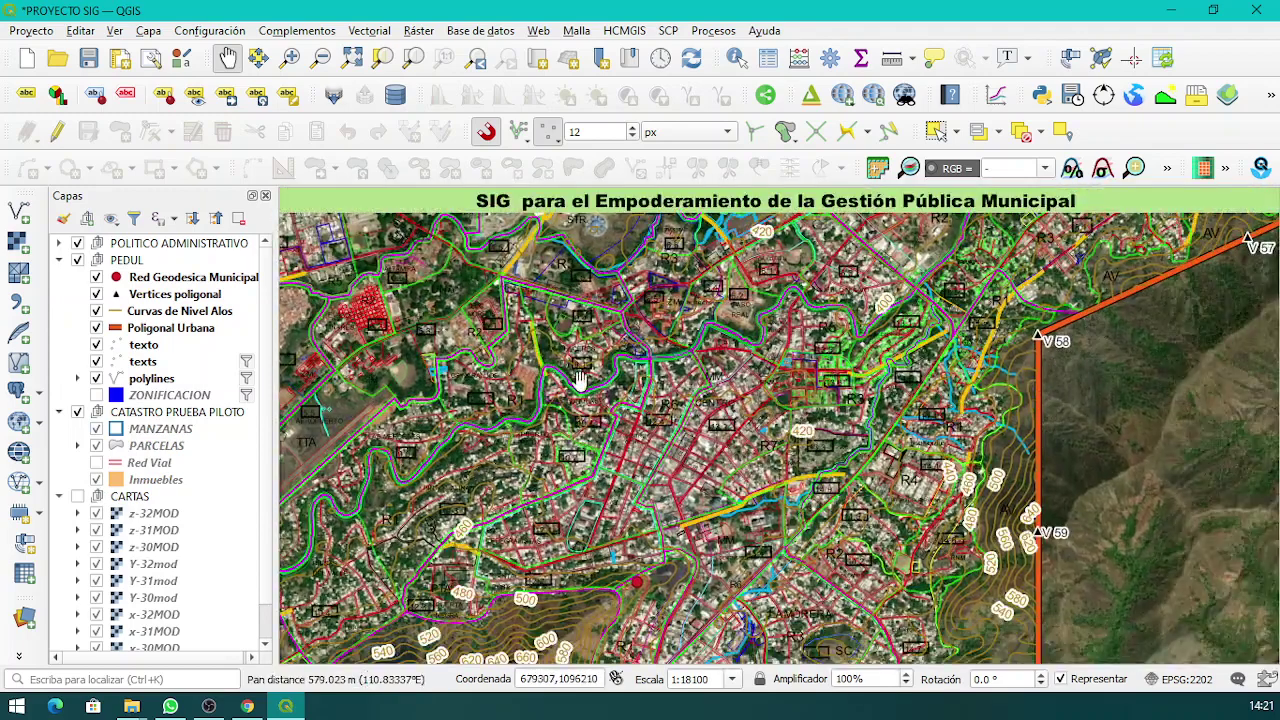
drag(483, 355, 933, 443)
scroll(820, 400, up, 3)
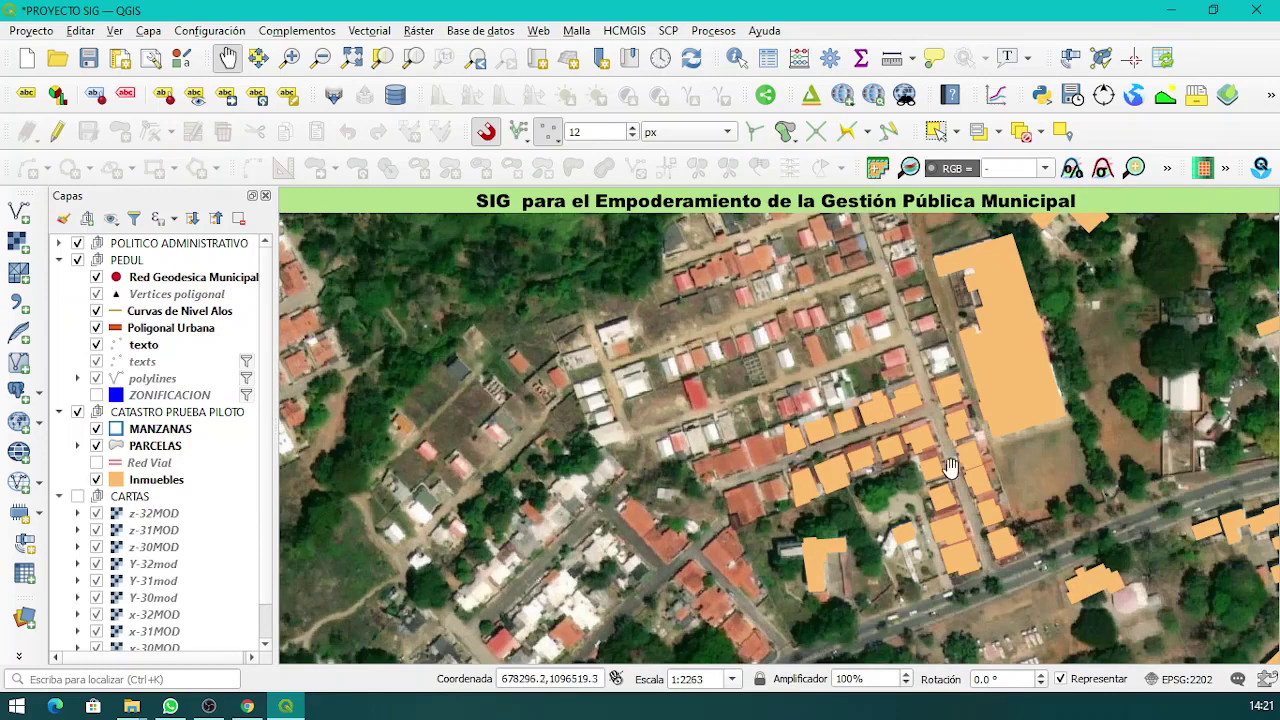
drag(941, 444, 903, 410)
scroll(941, 372, down, 1)
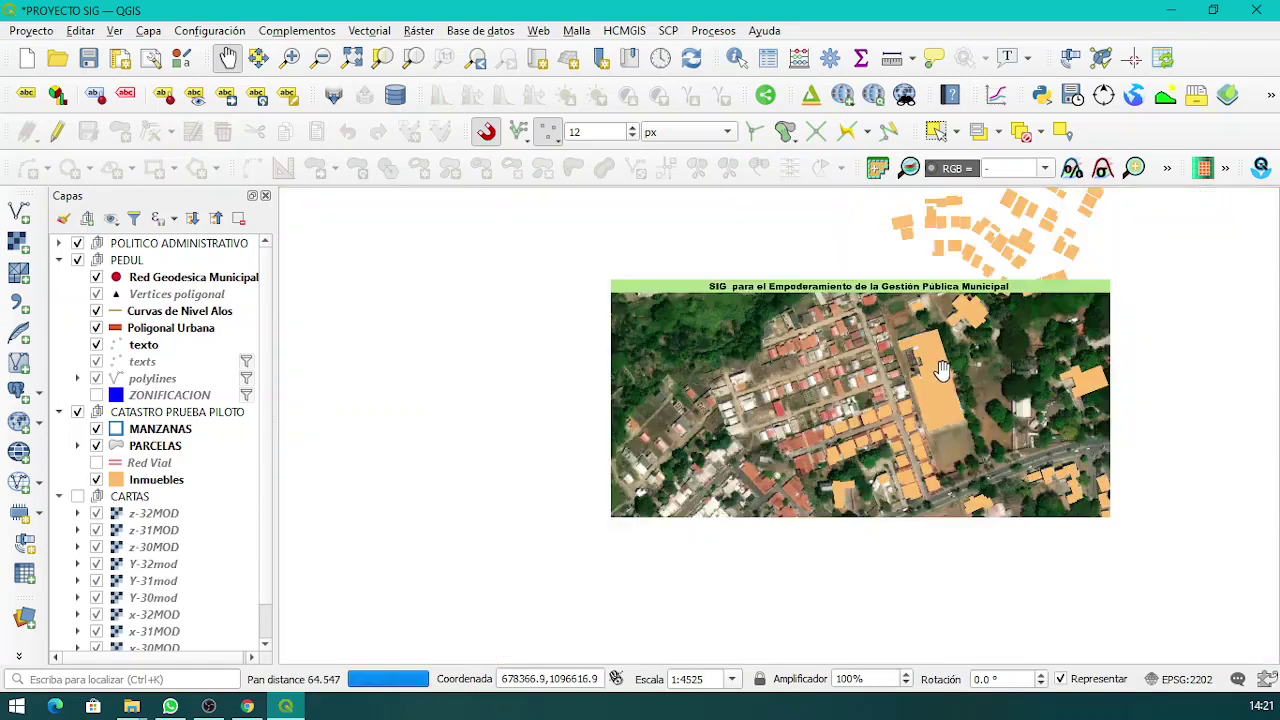
drag(941, 372, 770, 362)
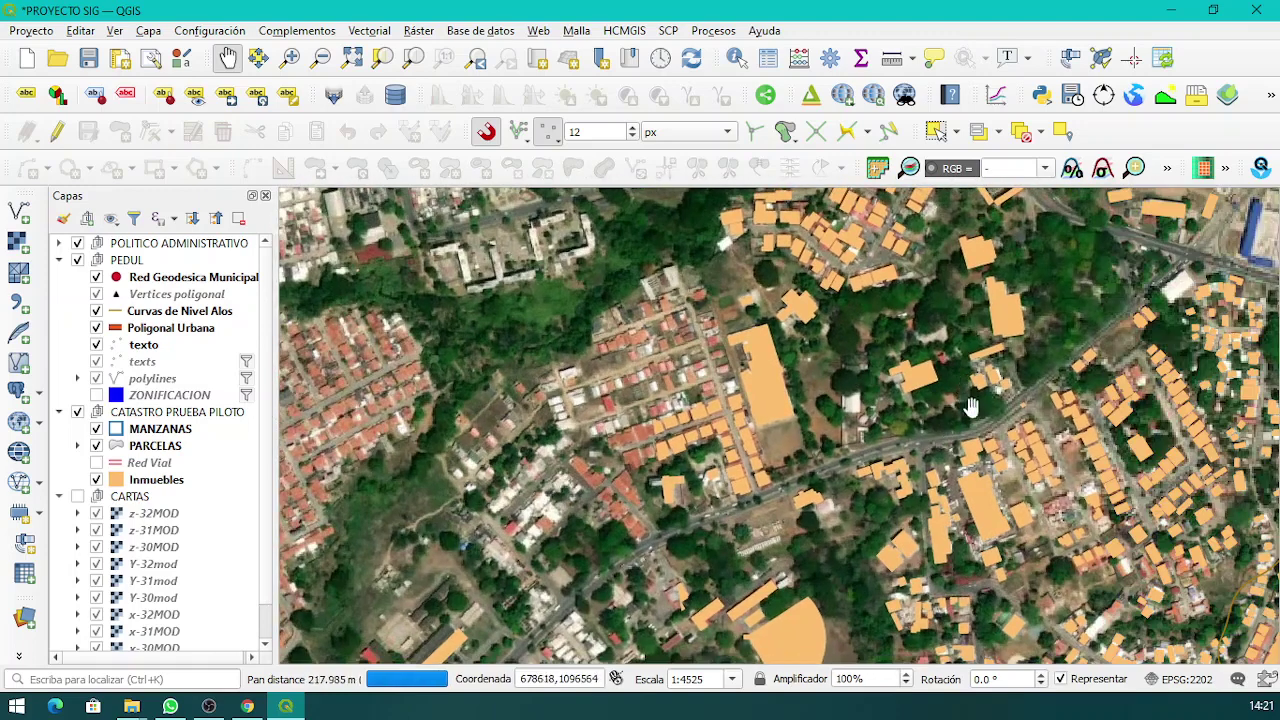
drag(966, 400, 826, 399)
scroll(625, 380, down, 1)
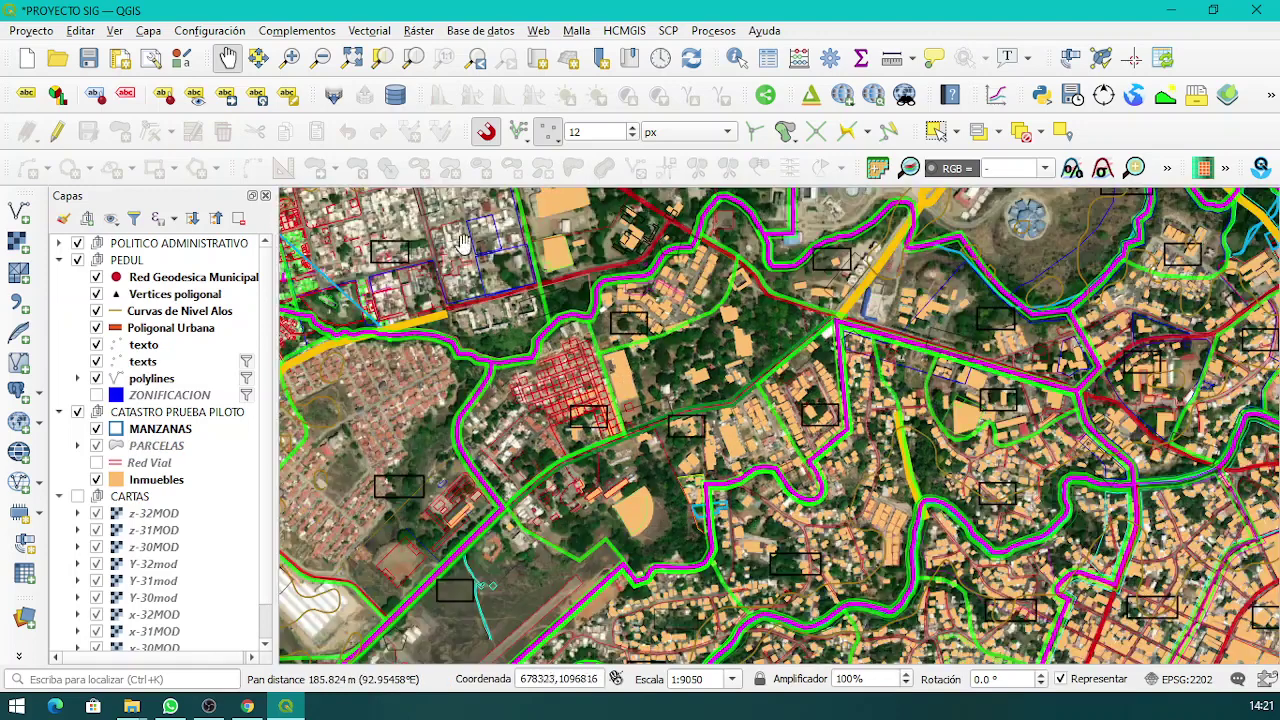
Hide the Inmuebles layer and set the maximum scale of the polylines layer's scale-dependent visibility to 1:2500.
click(96, 481)
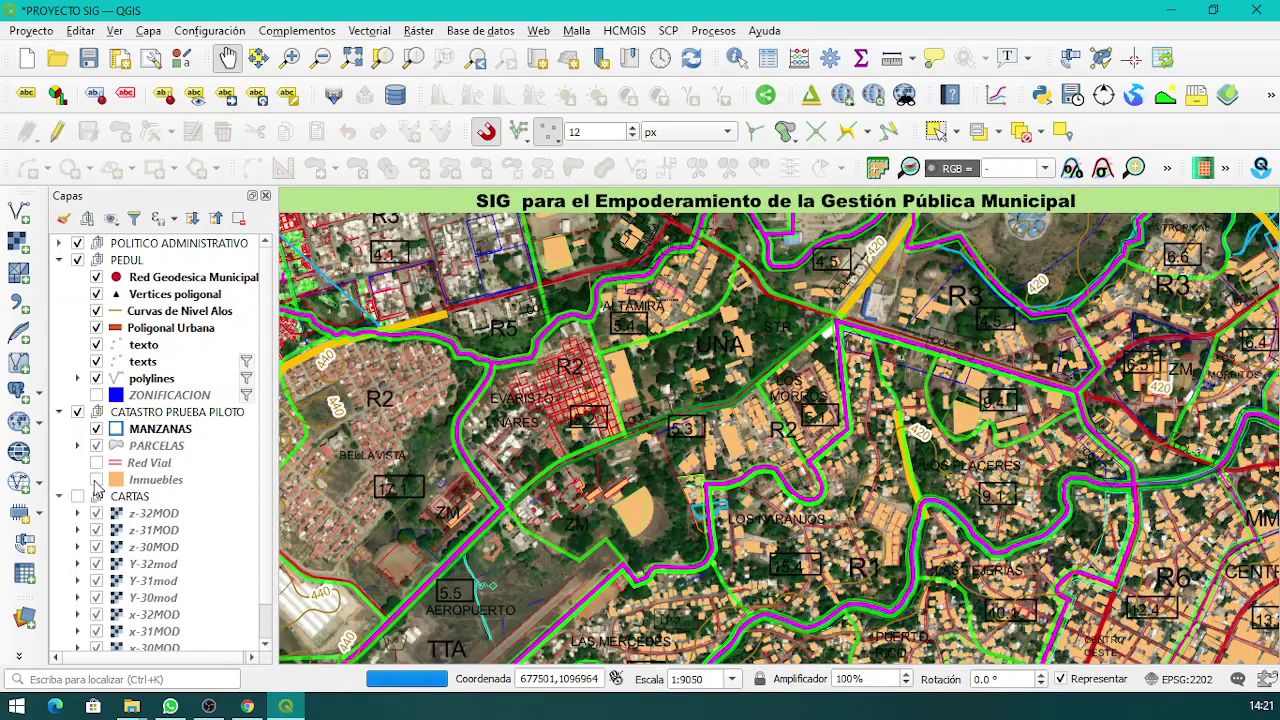
click(159, 384)
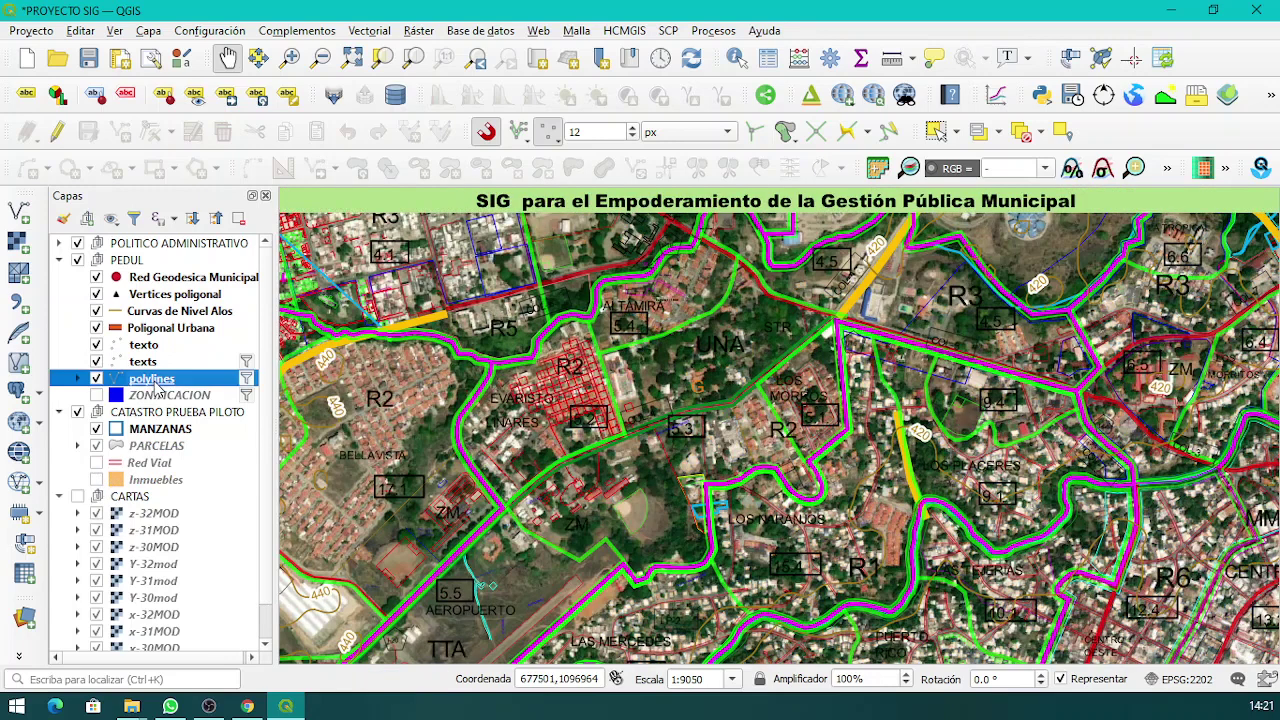
right_click(160, 389)
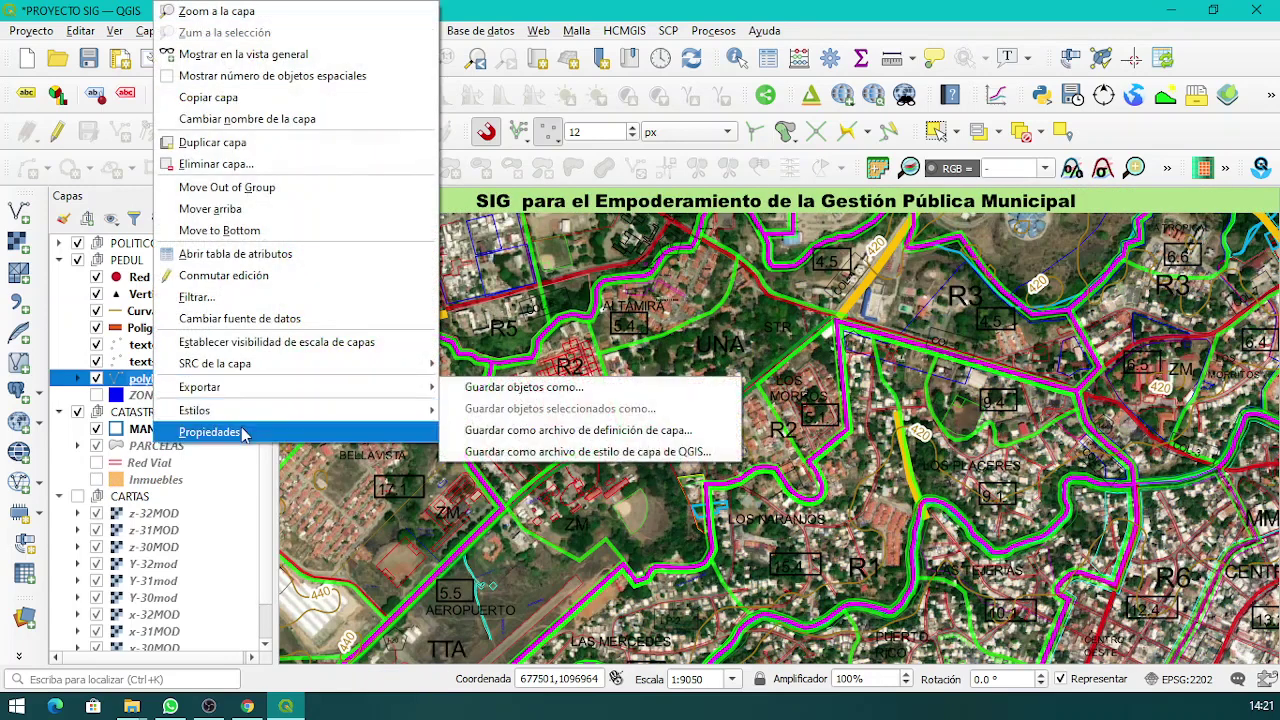
click(242, 432)
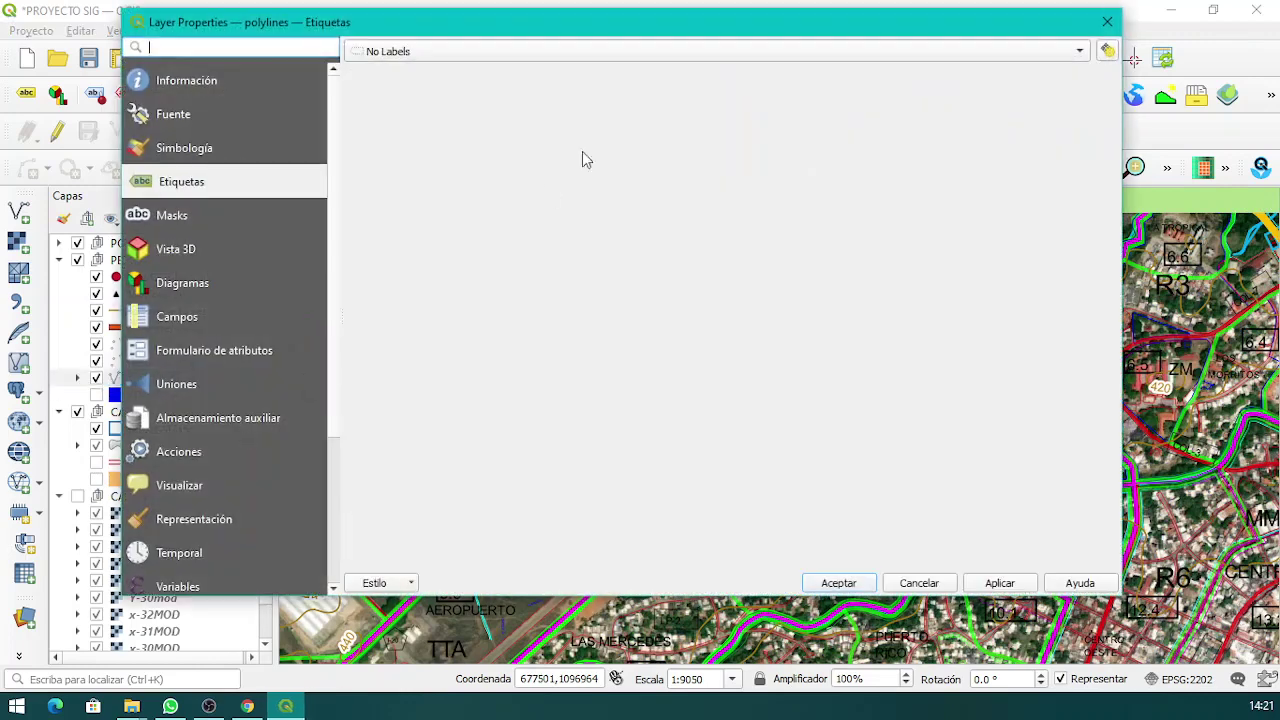
click(204, 522)
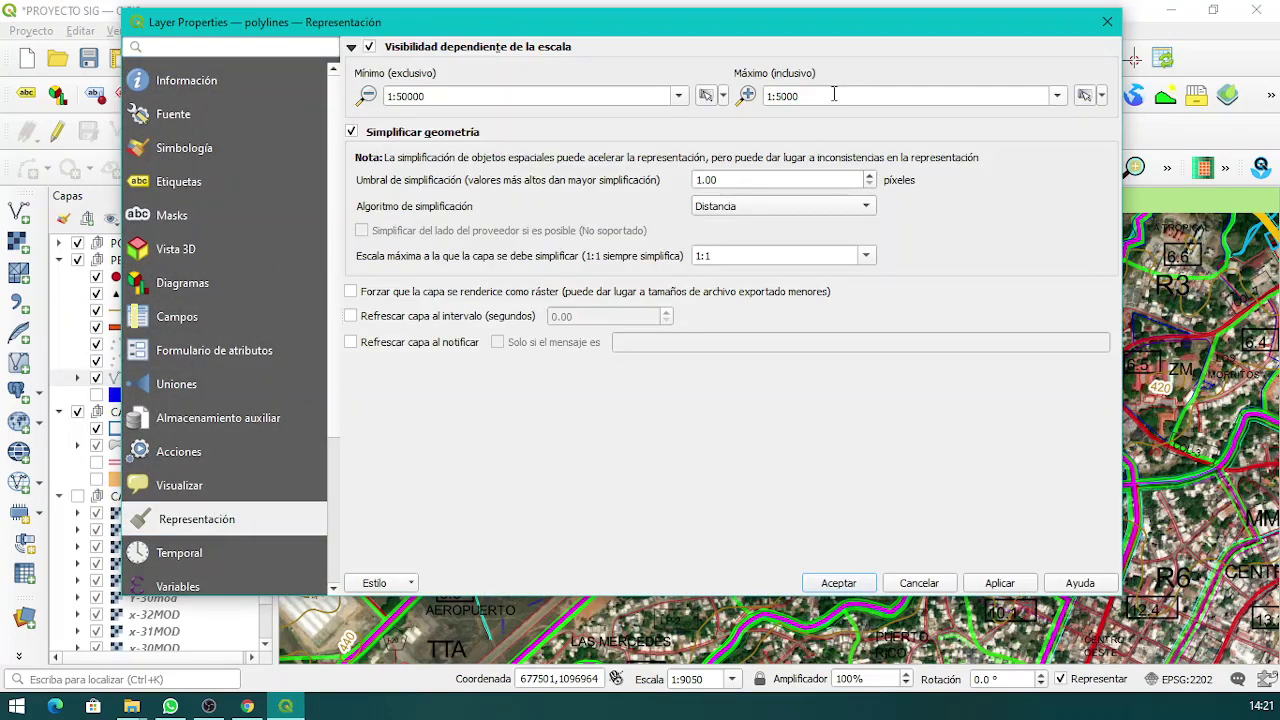
click(781, 96)
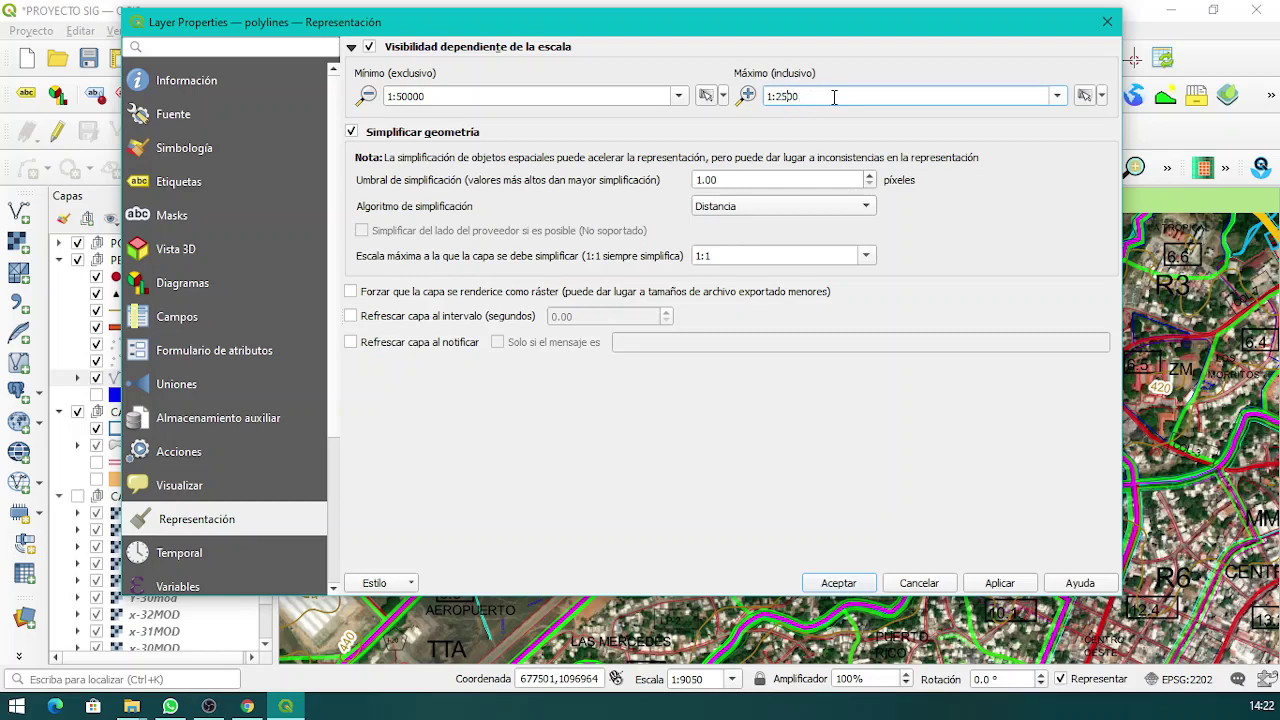
click(1000, 583)
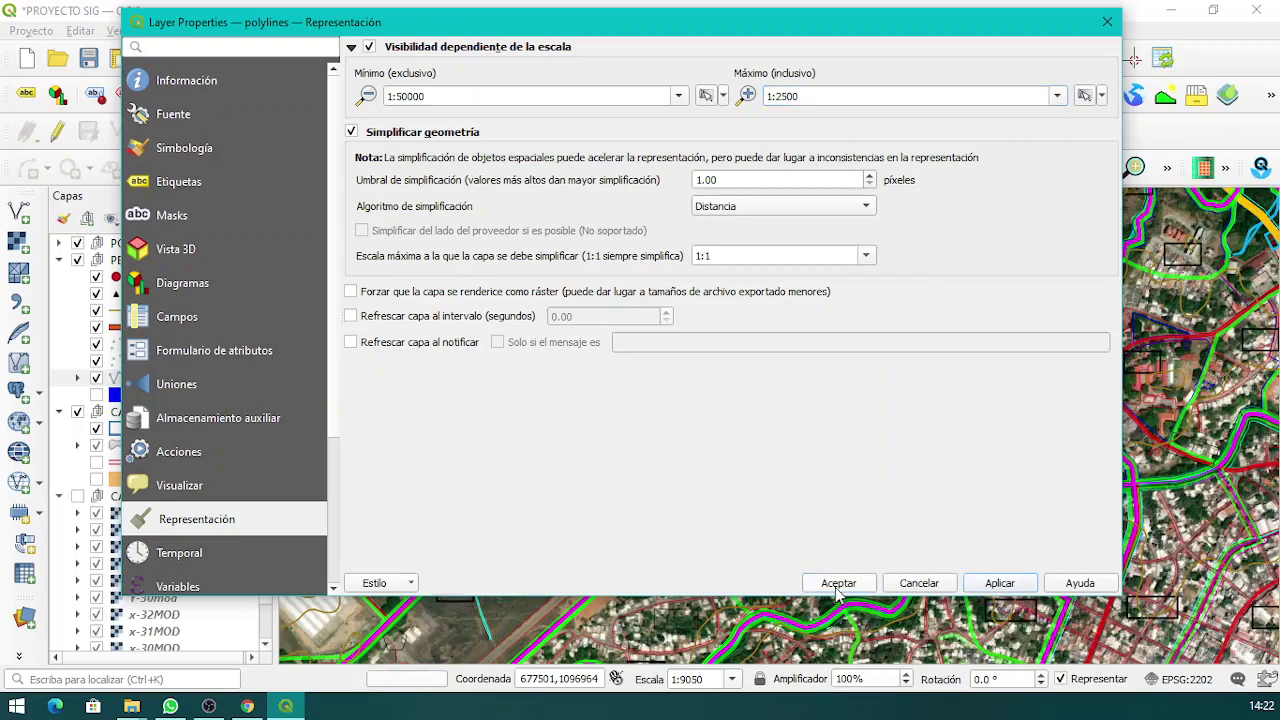
click(838, 583)
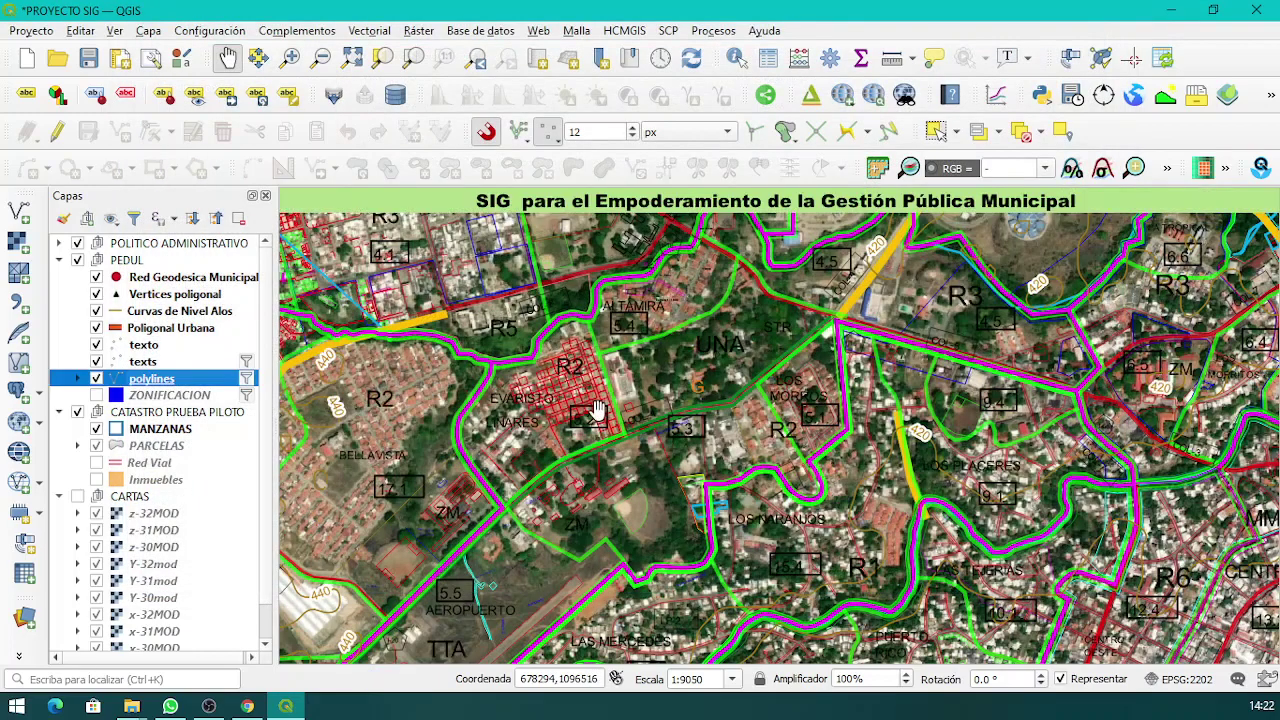
Check the polylines layer's scale-dependent display over the satellite imagery around the airport and the southwestern neighbourhoods.
scroll(595, 410, up, 1)
drag(580, 430, 714, 468)
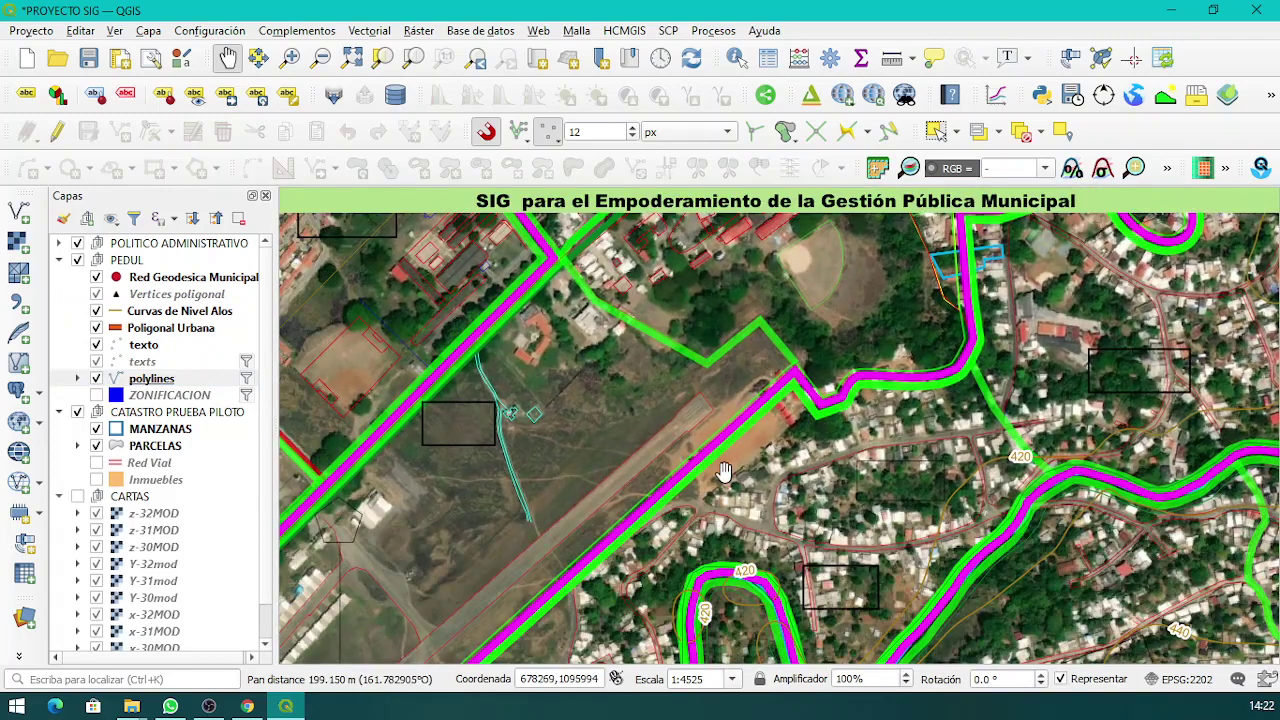
scroll(723, 470, down, 1)
scroll(805, 473, up, 2)
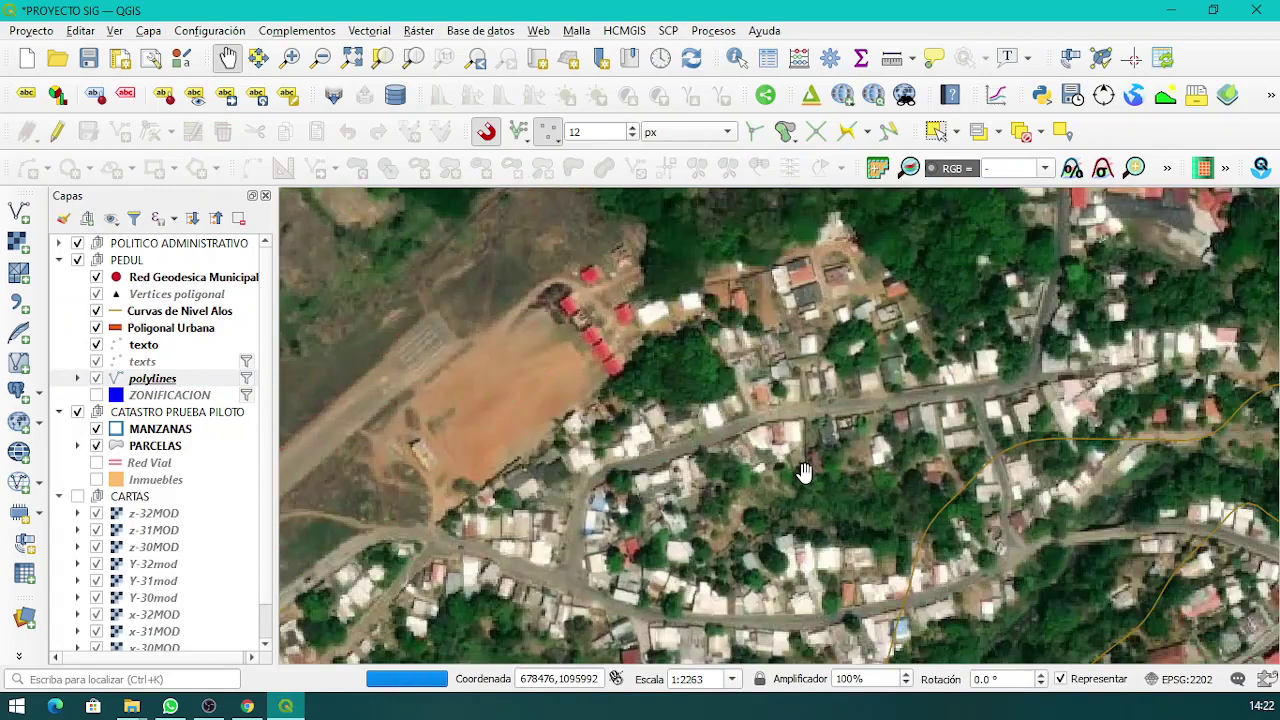
scroll(805, 473, down, 1)
drag(805, 473, 592, 371)
drag(860, 460, 689, 345)
drag(767, 343, 690, 272)
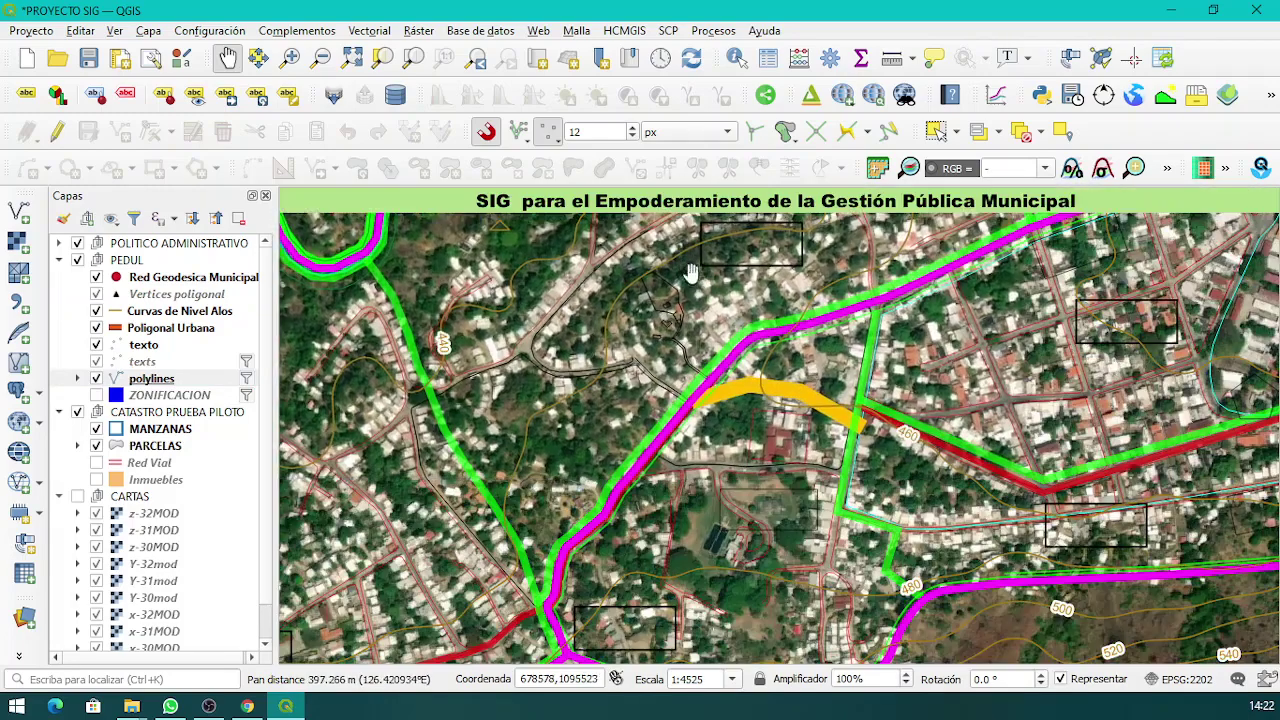
drag(729, 390, 735, 277)
scroll(744, 422, up, 1)
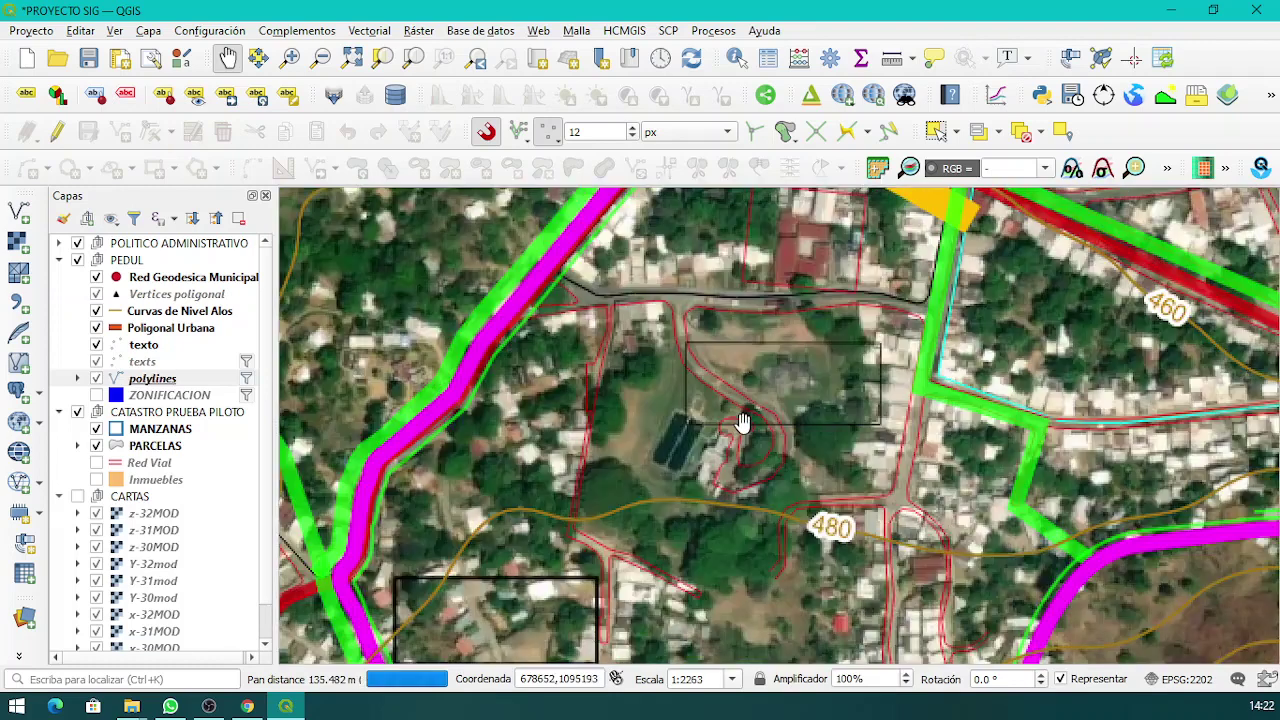
scroll(742, 422, down, 1)
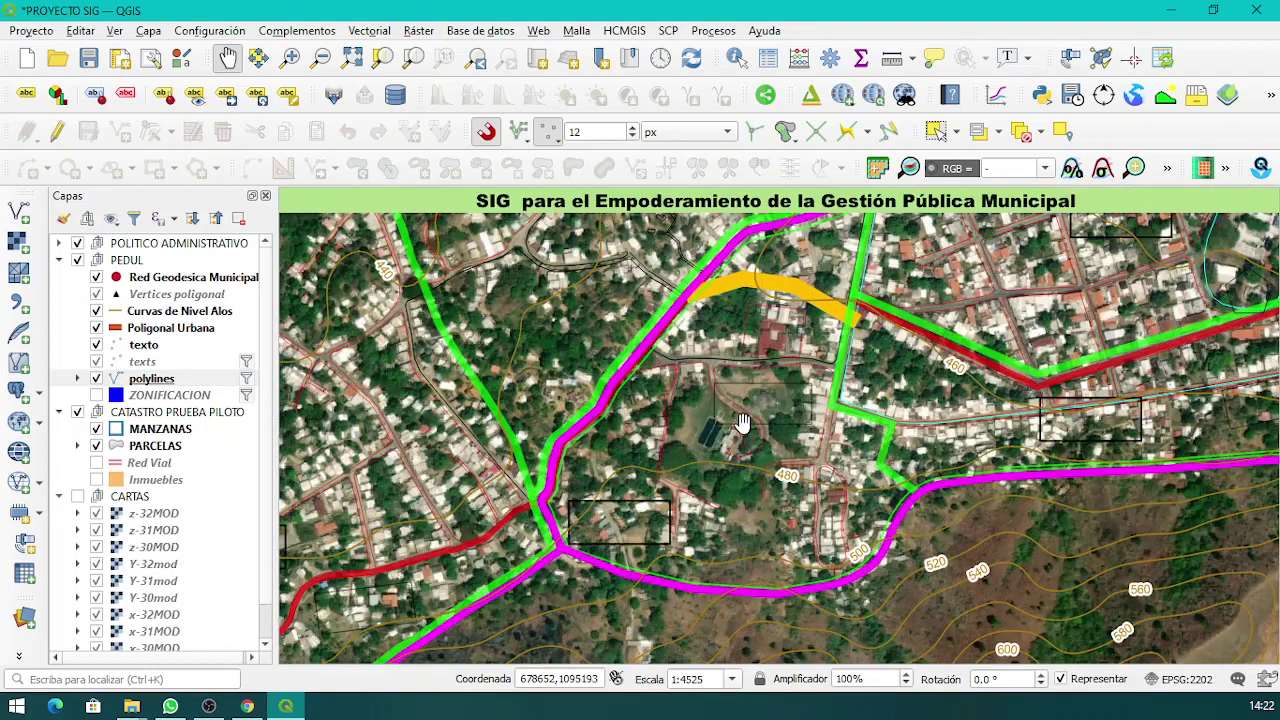
drag(762, 446, 1018, 372)
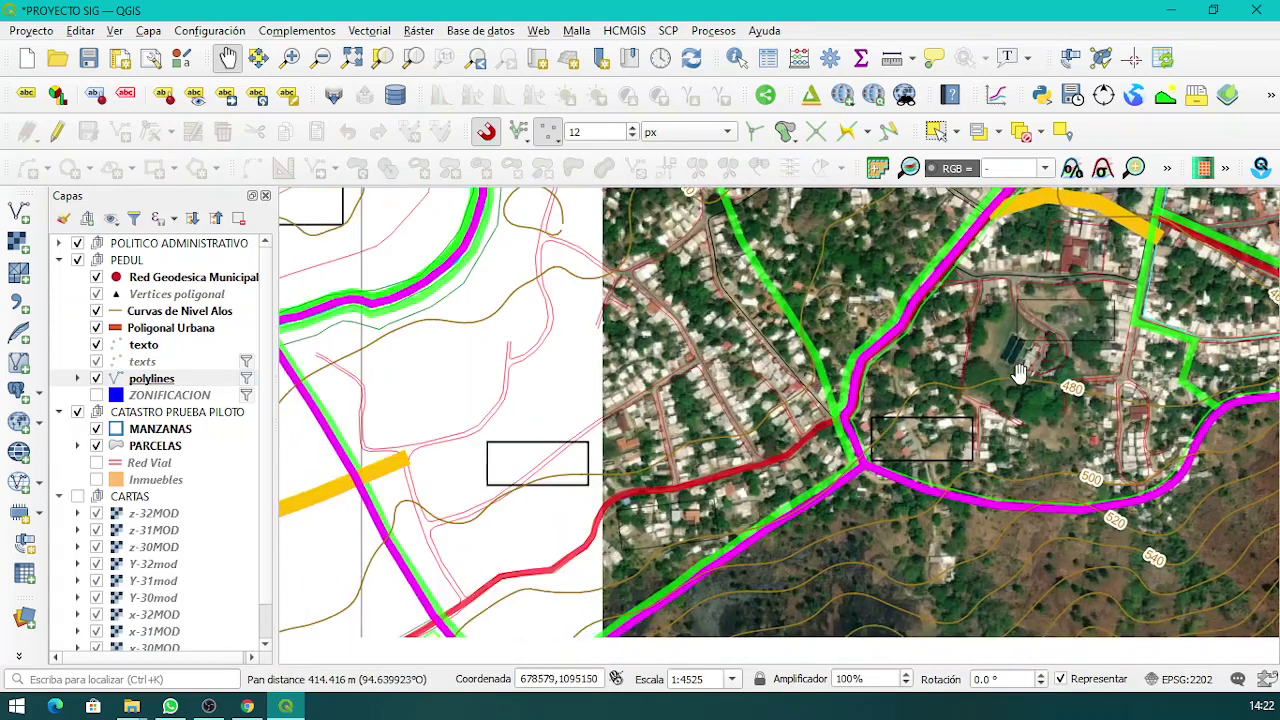
Trace the thick yellow line over the satellite imagery from the southwestern neighbourhoods to the open land near the airport.
drag(511, 473, 796, 439)
drag(716, 440, 801, 362)
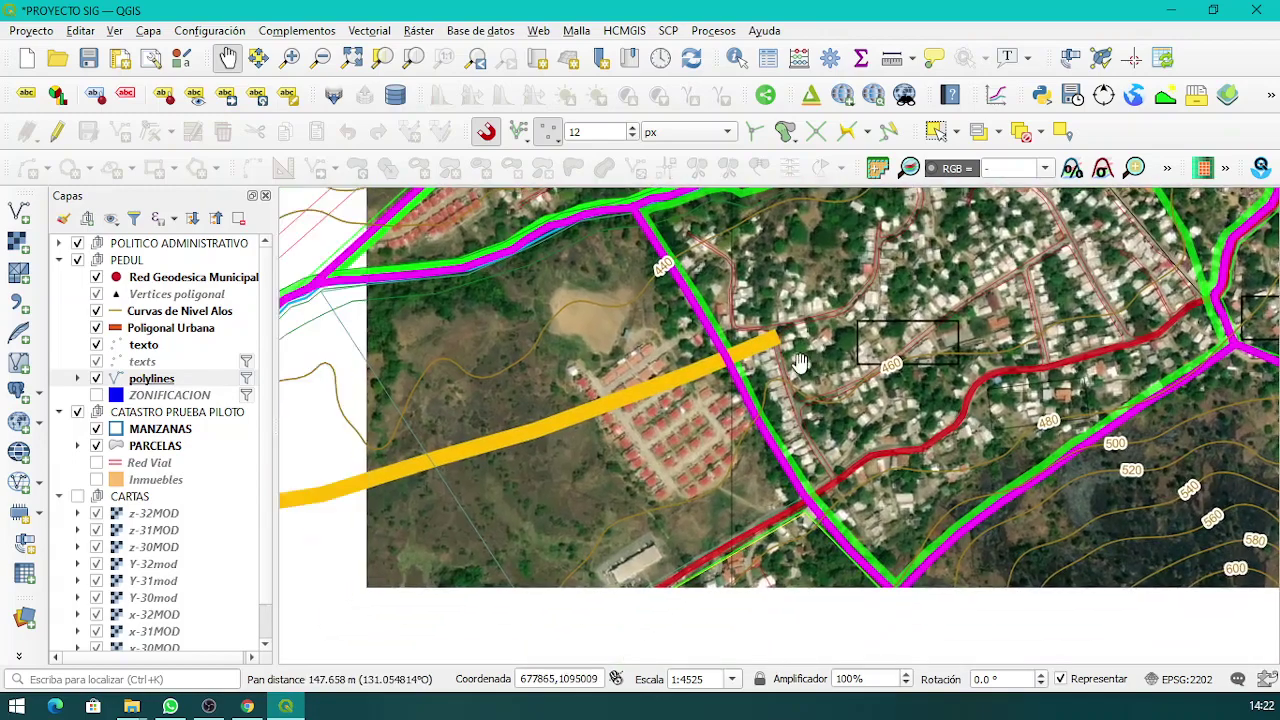
drag(505, 497, 985, 472)
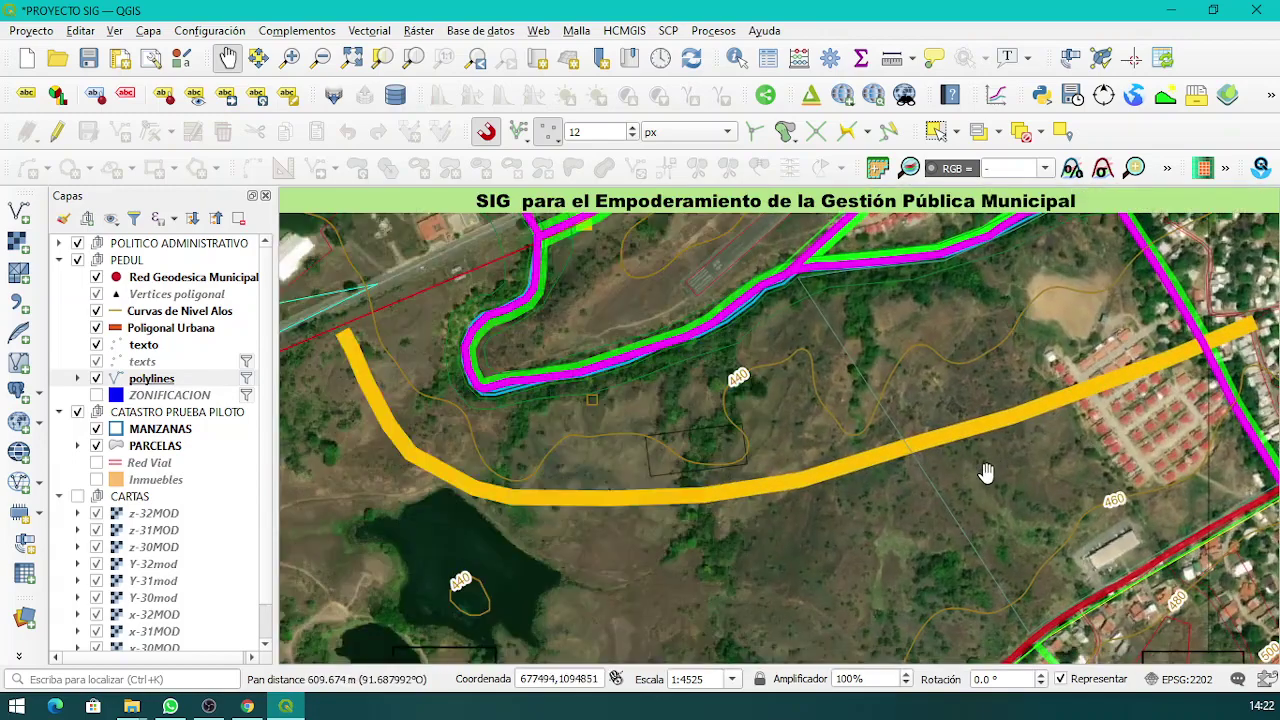
scroll(985, 472, down, 1)
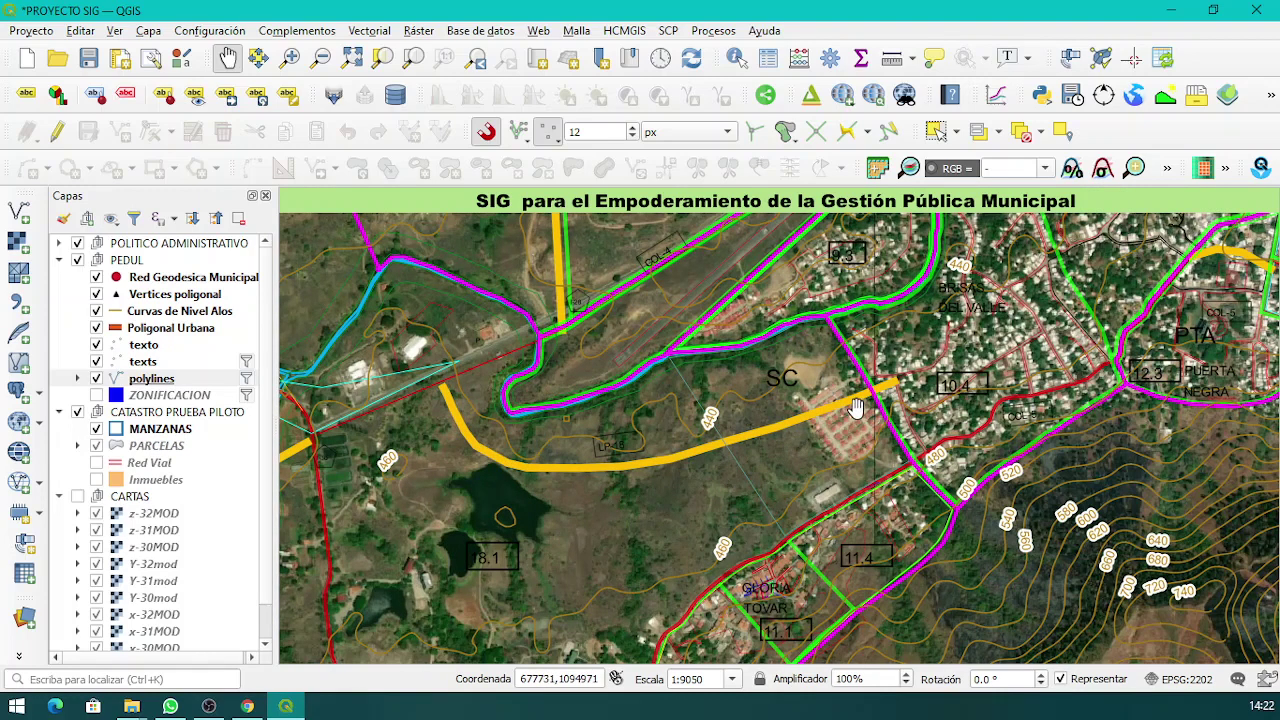
scroll(856, 407, up, 1)
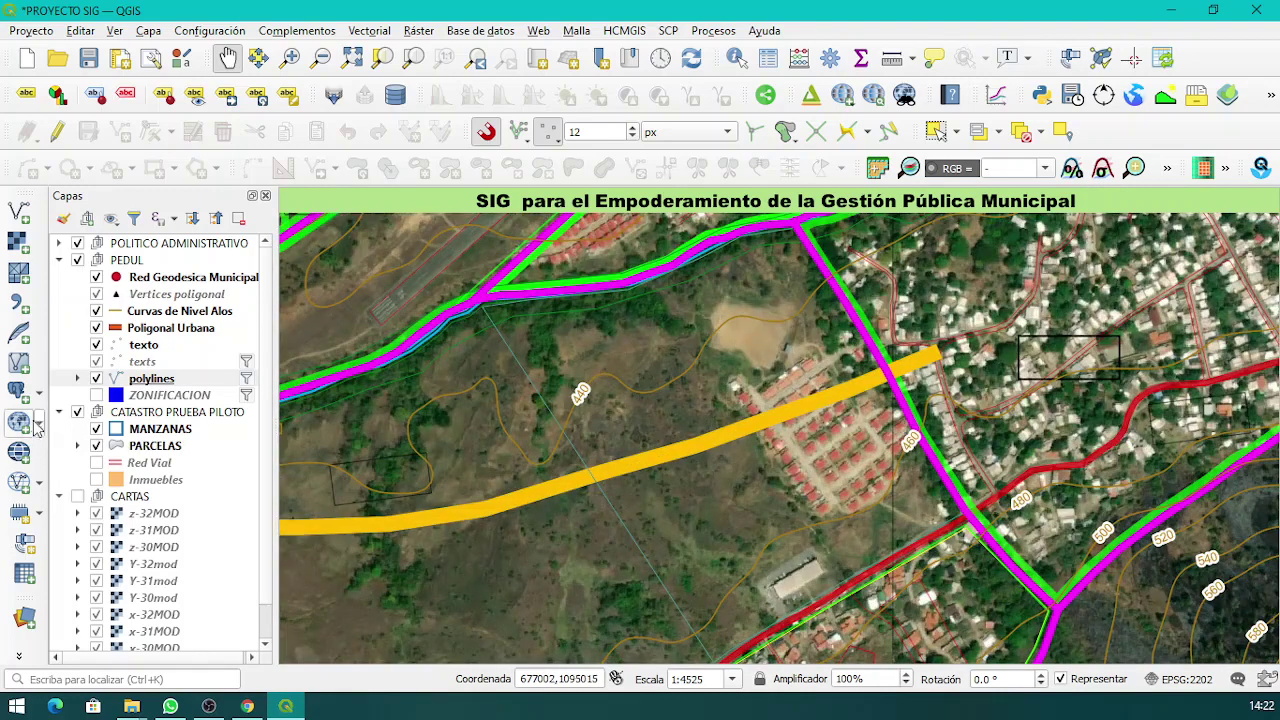
Look through the polylines layer's legend categories for the thick yellow line and activate Identify Features to query it.
click(77, 379)
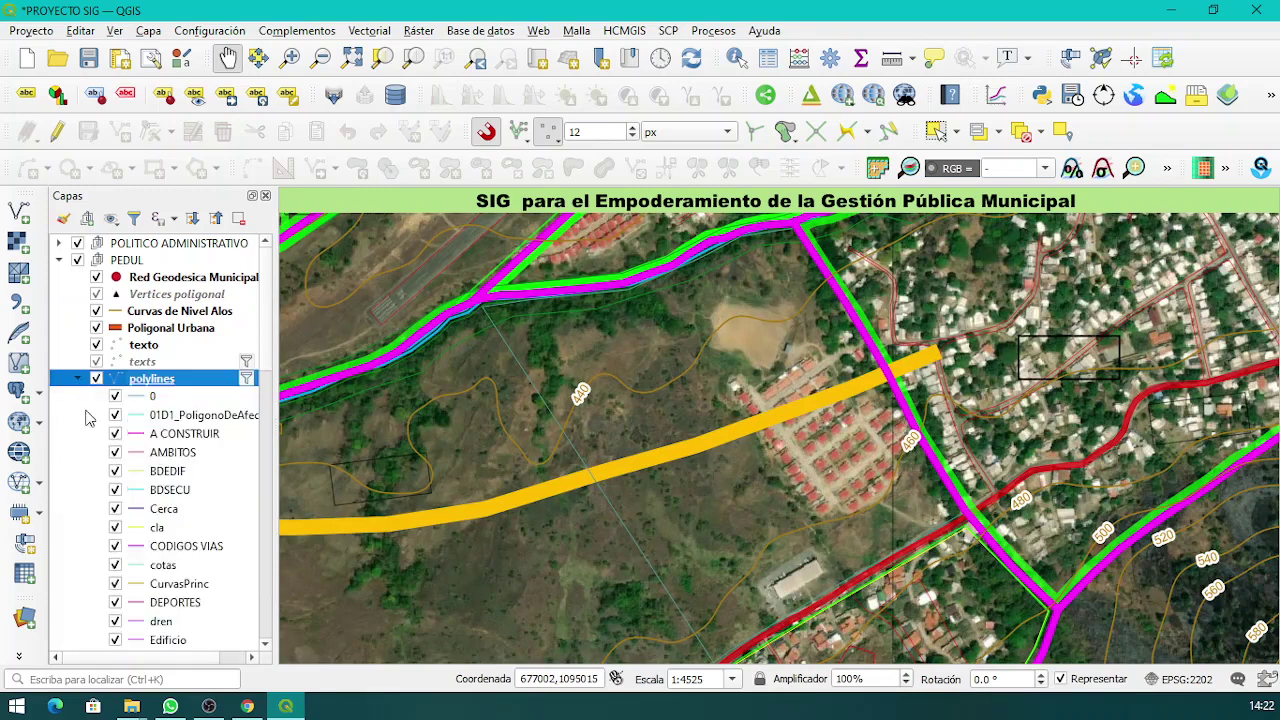
scroll(143, 532, down, 1)
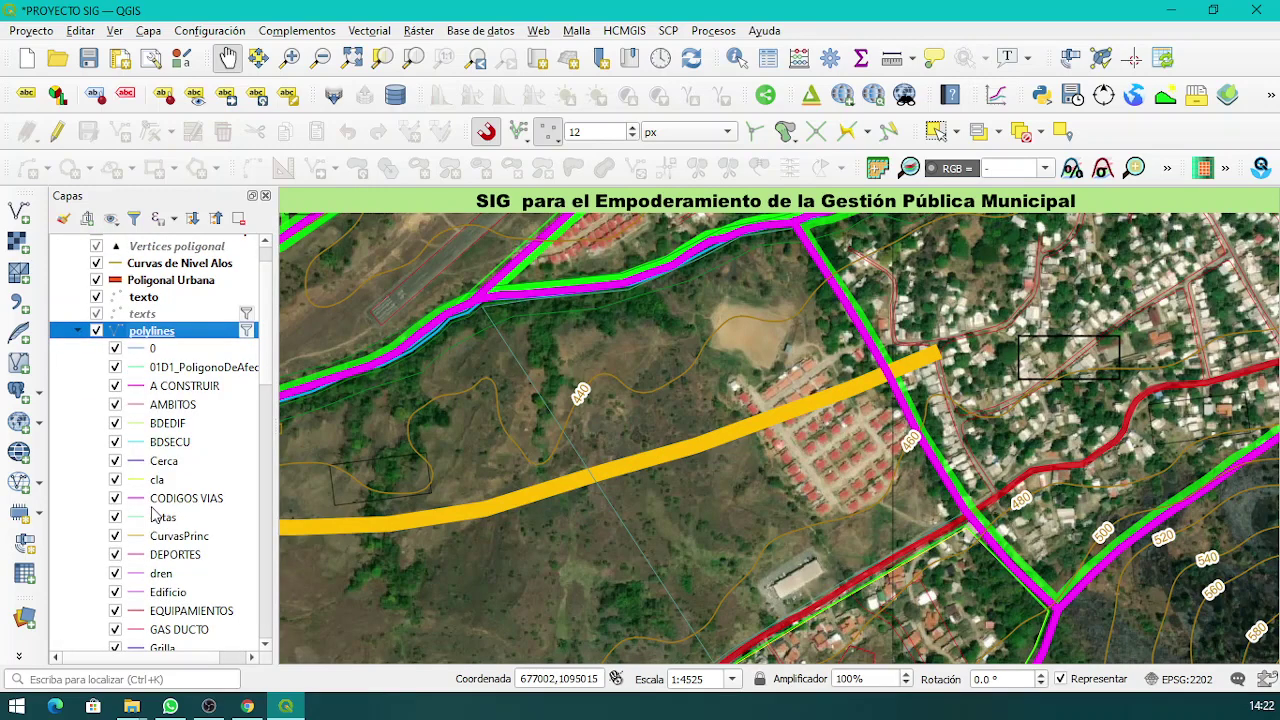
scroll(155, 514, down, 2)
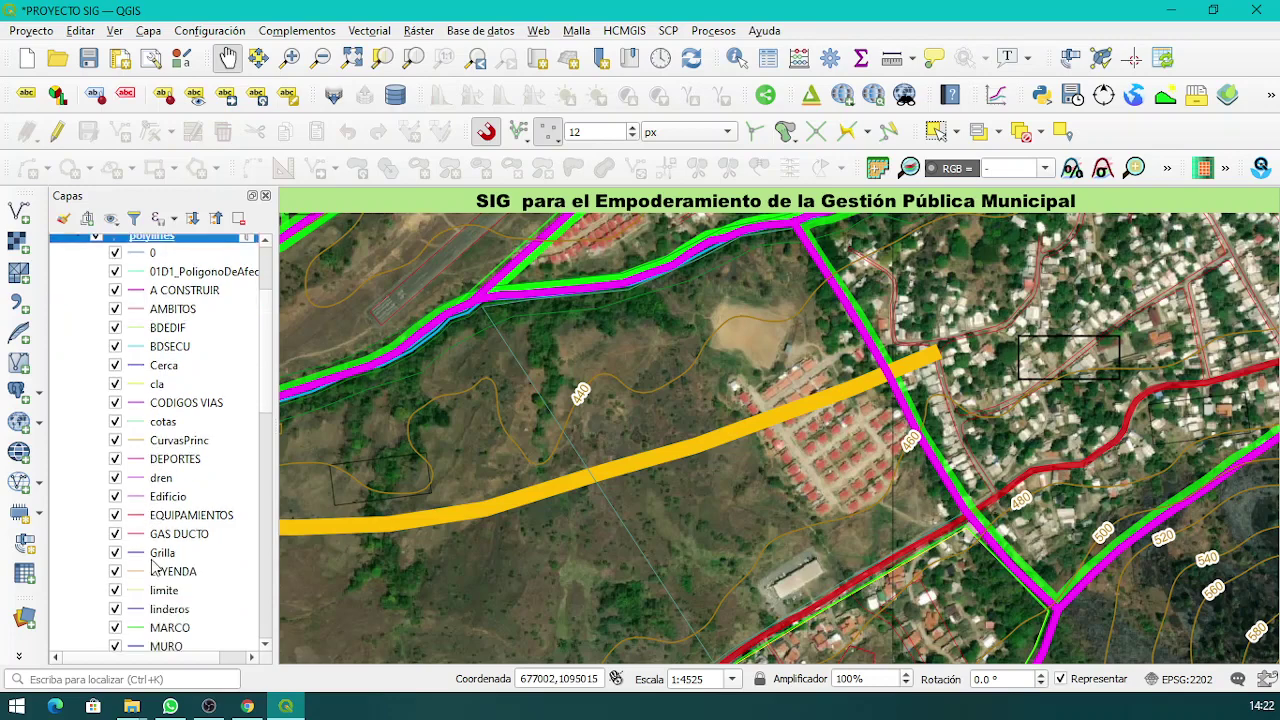
scroll(155, 567, down, 1)
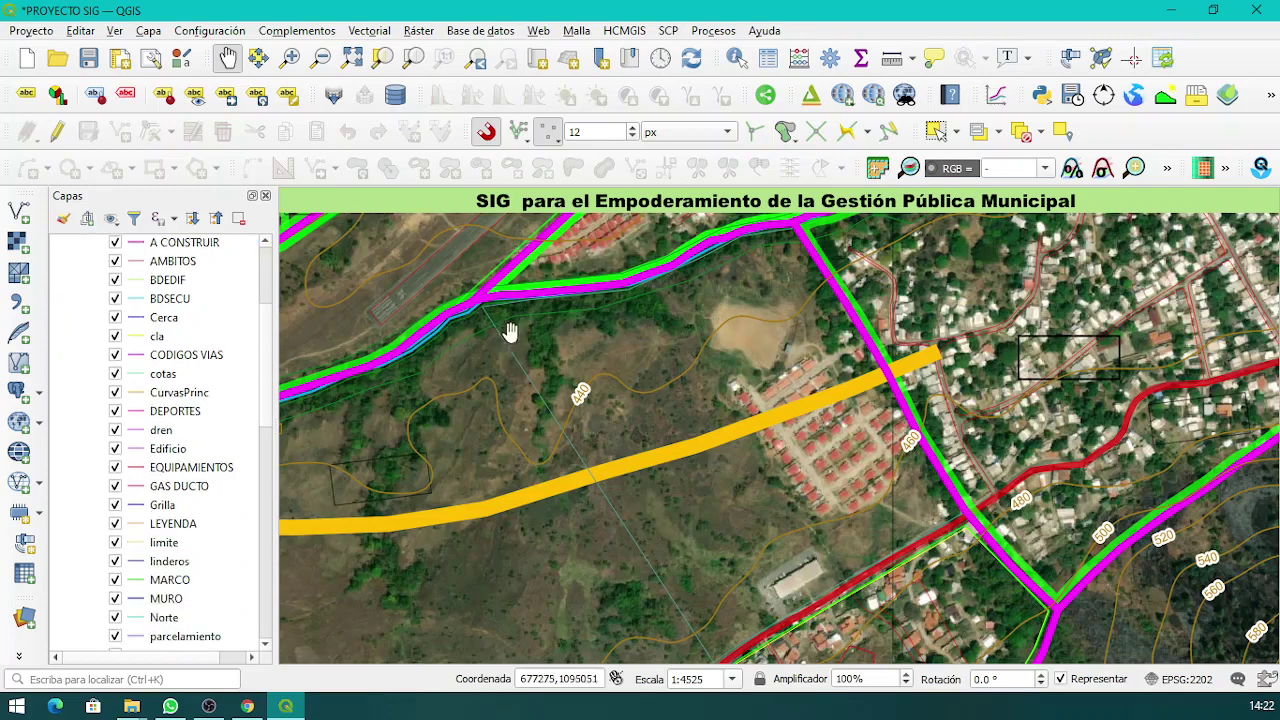
click(735, 57)
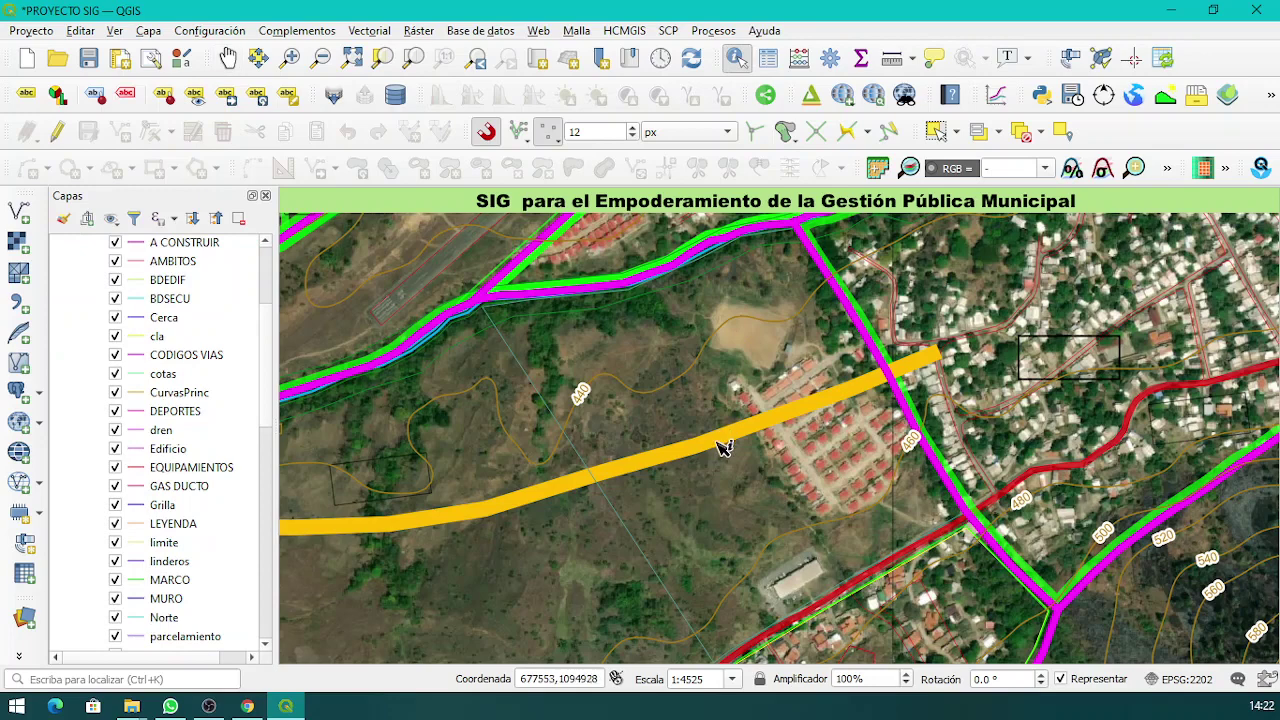
Identify the thick yellow road line crossing the housing estate and review its polylines attribute form.
click(720, 443)
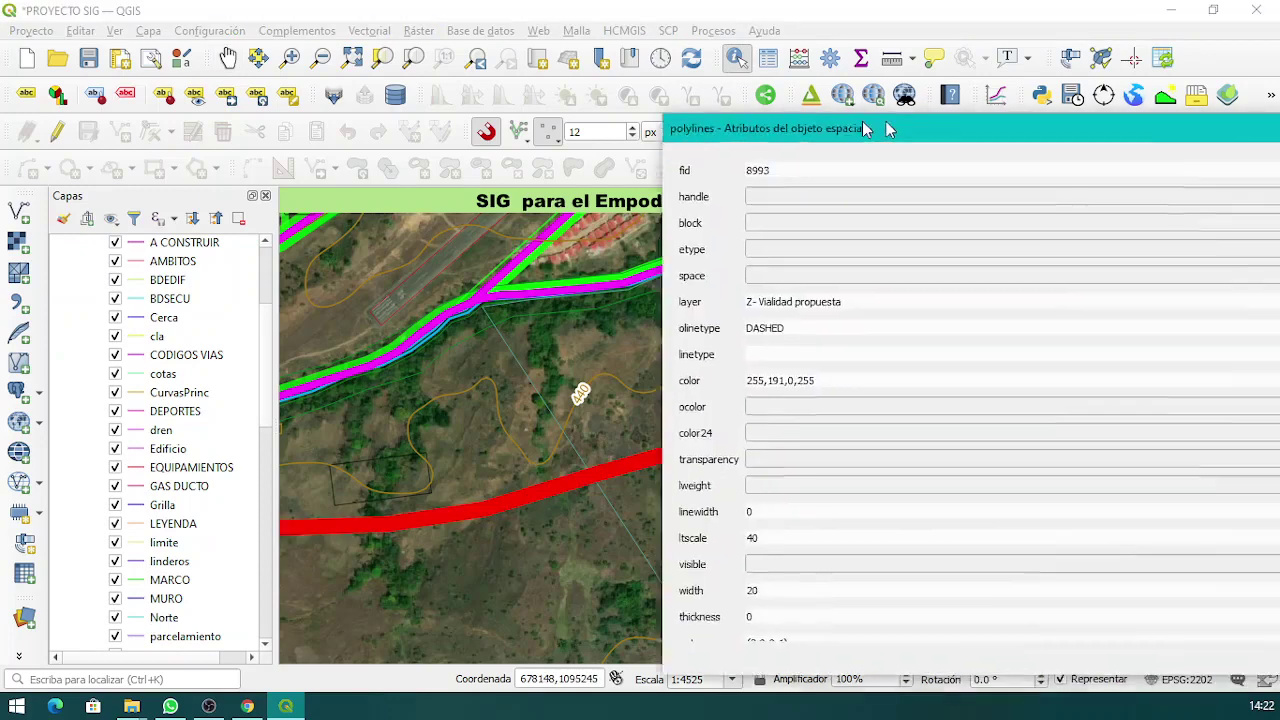
drag(890, 119, 467, 59)
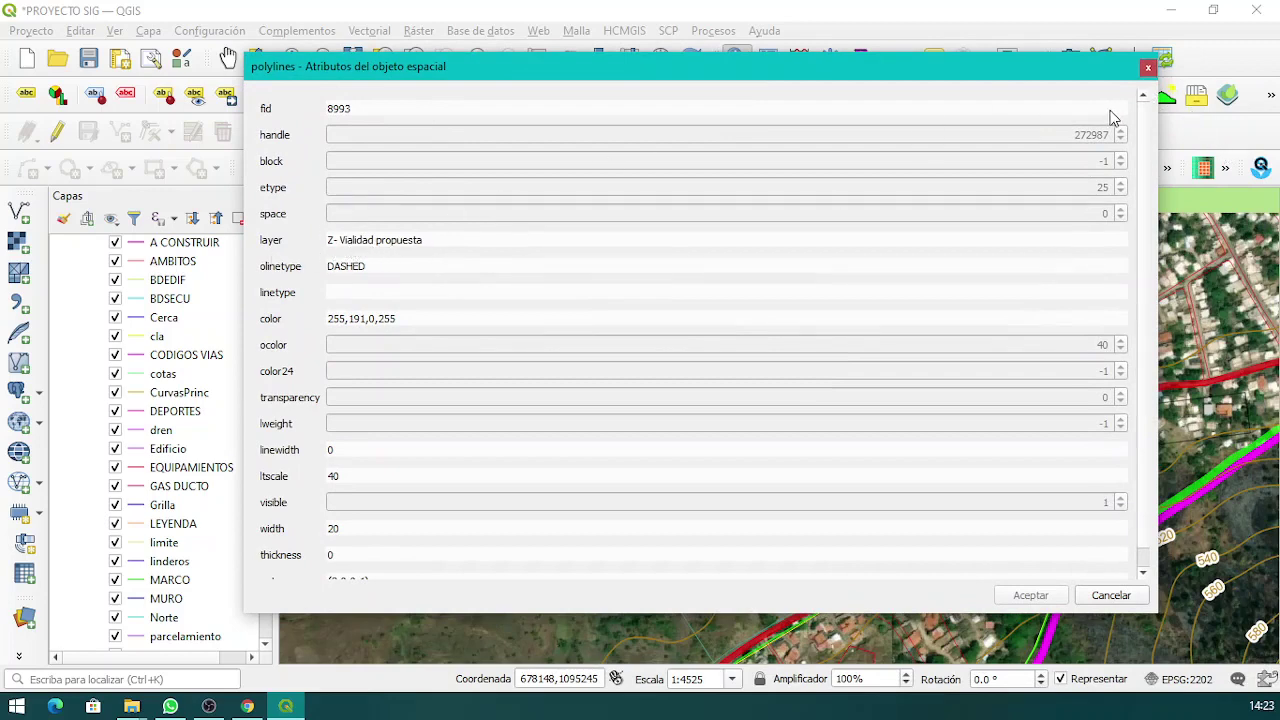
click(1148, 67)
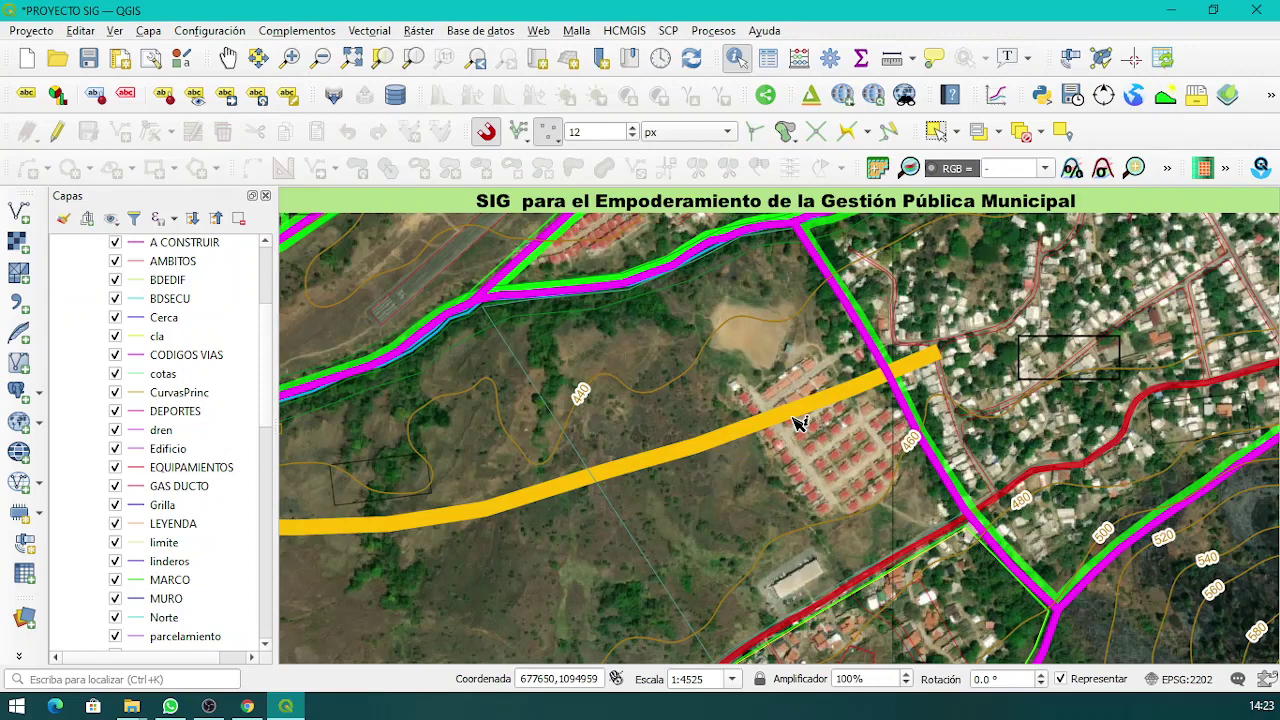
Collapse the expanded category legend of the polylines layer in the layer list.
scroll(795, 422, down, 1)
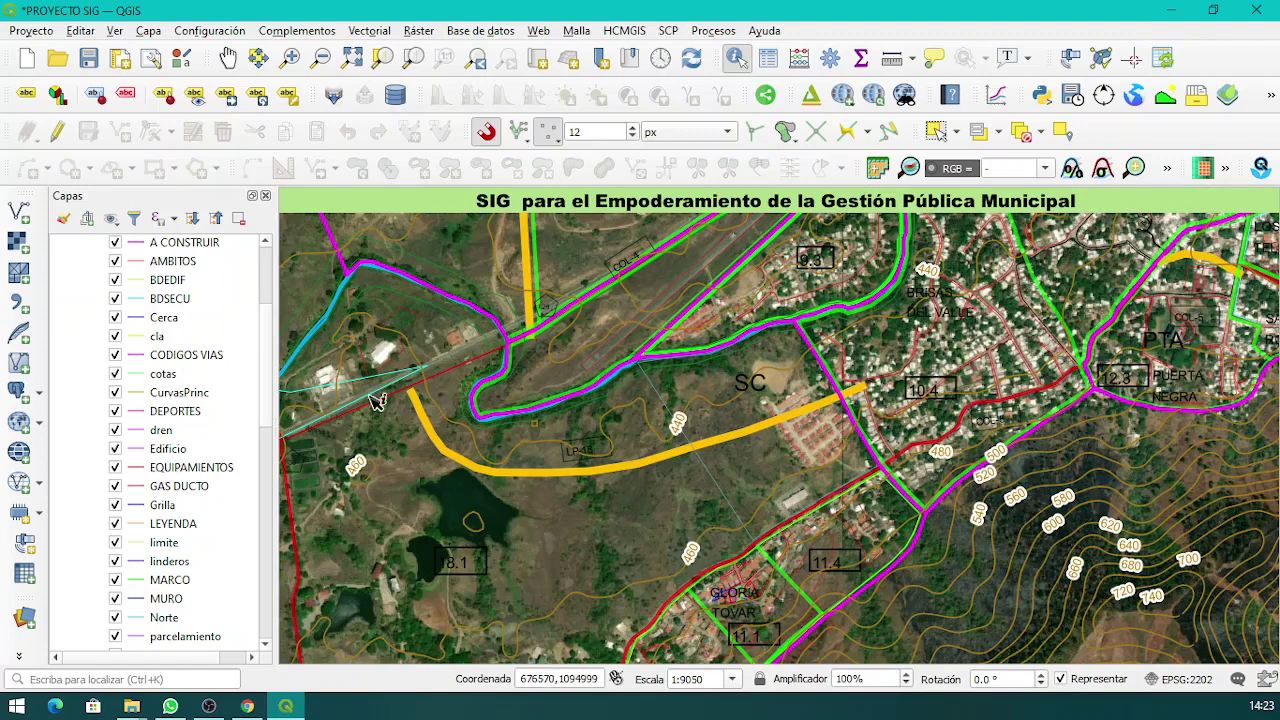
scroll(829, 410, up, 1)
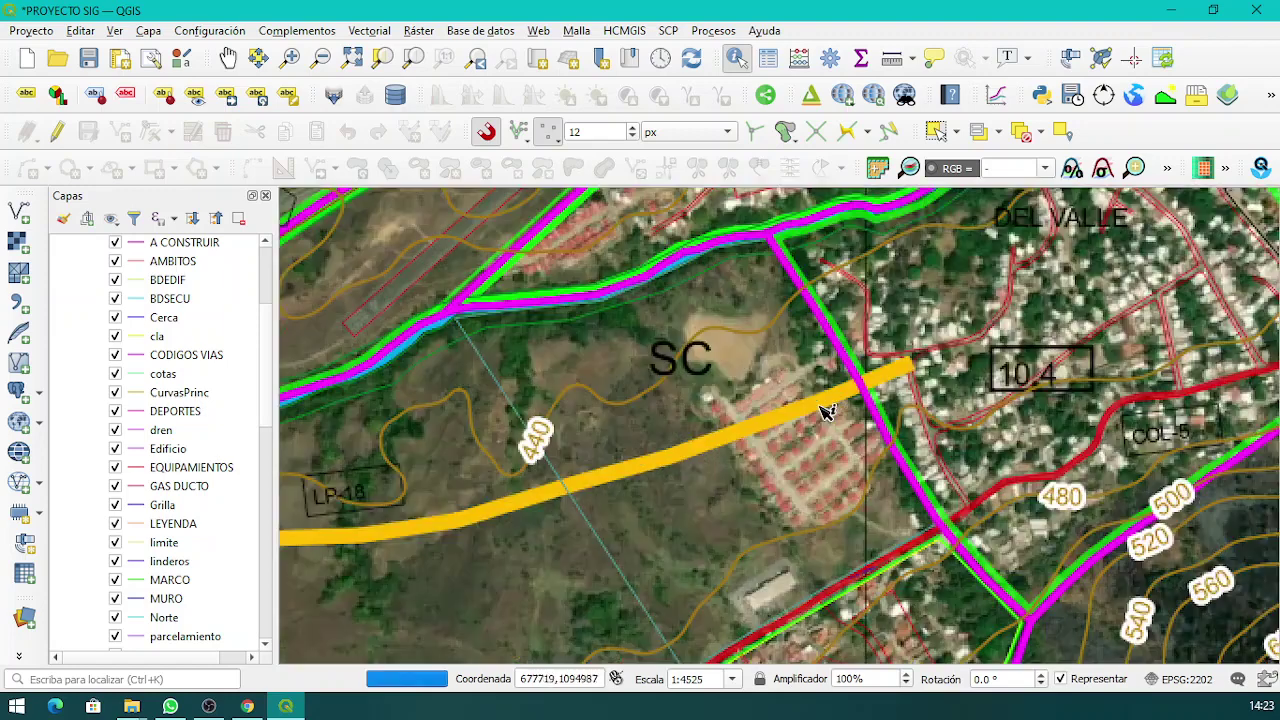
scroll(930, 372, up, 1)
scroll(930, 372, down, 1)
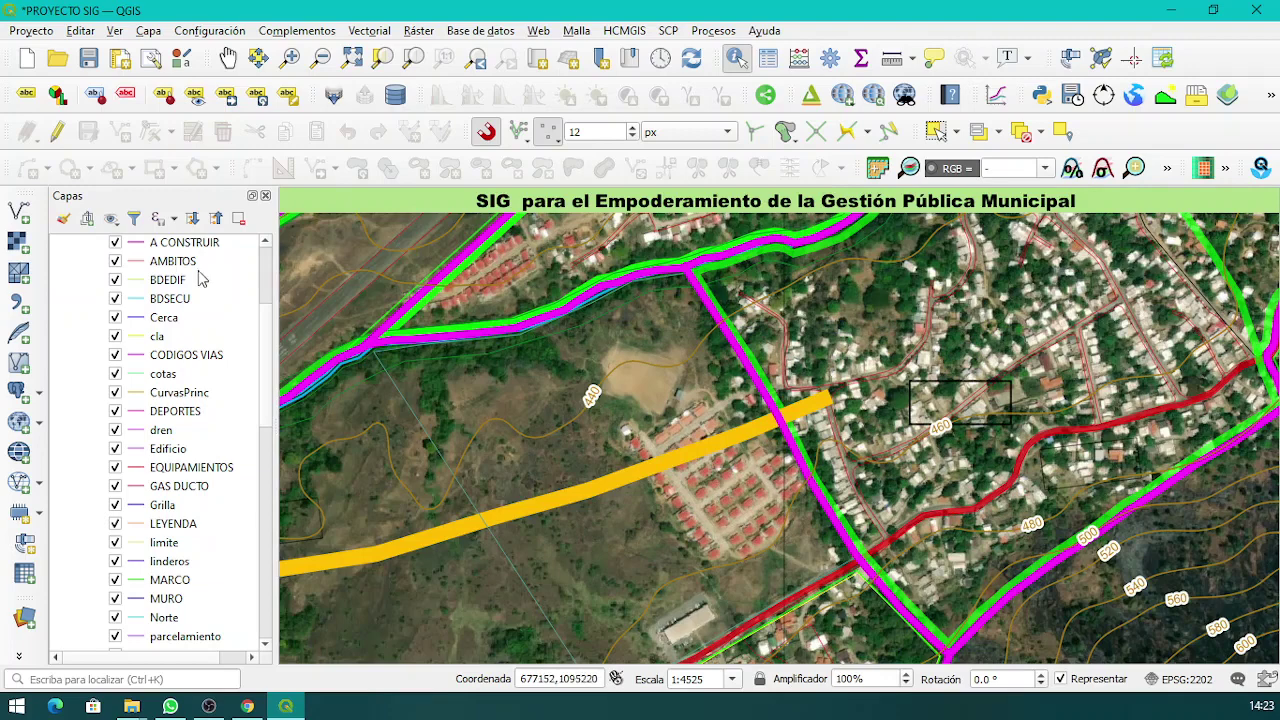
scroll(119, 278, up, 2)
click(78, 284)
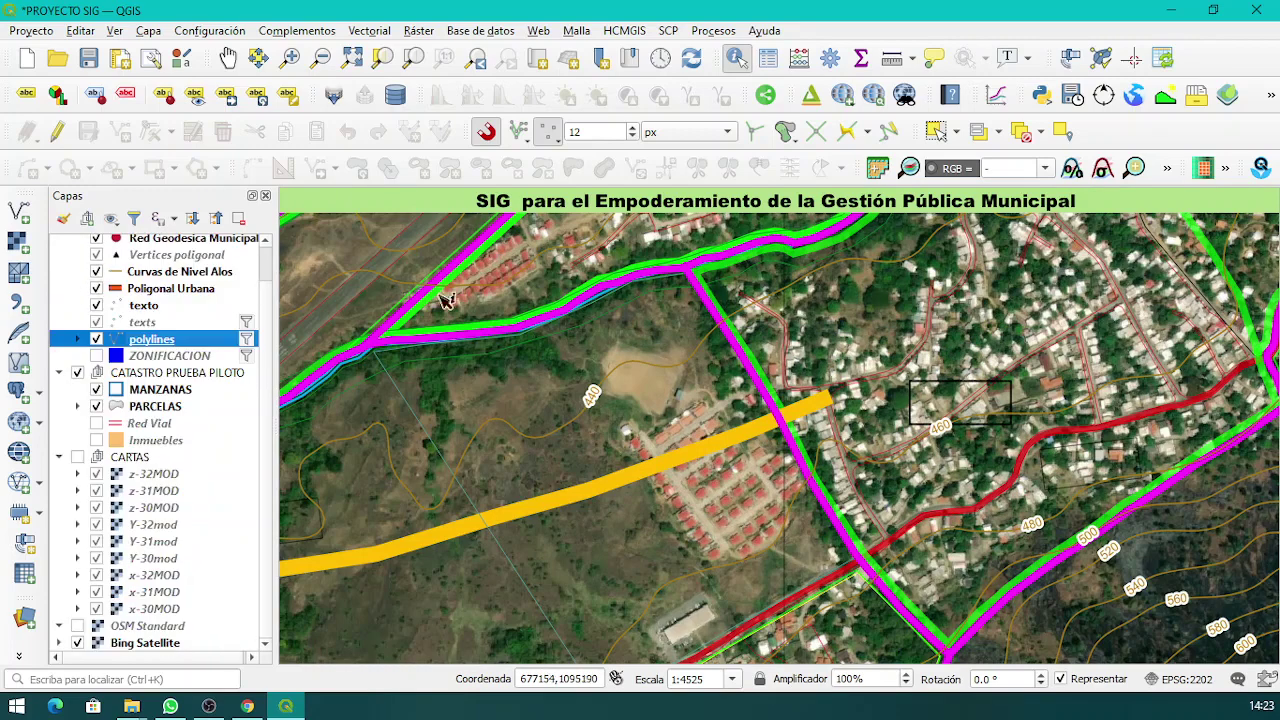
Follow the thick yellow proposed roads from sector SC past the PGV compound to Vista Hermosa.
scroll(703, 426, down, 1)
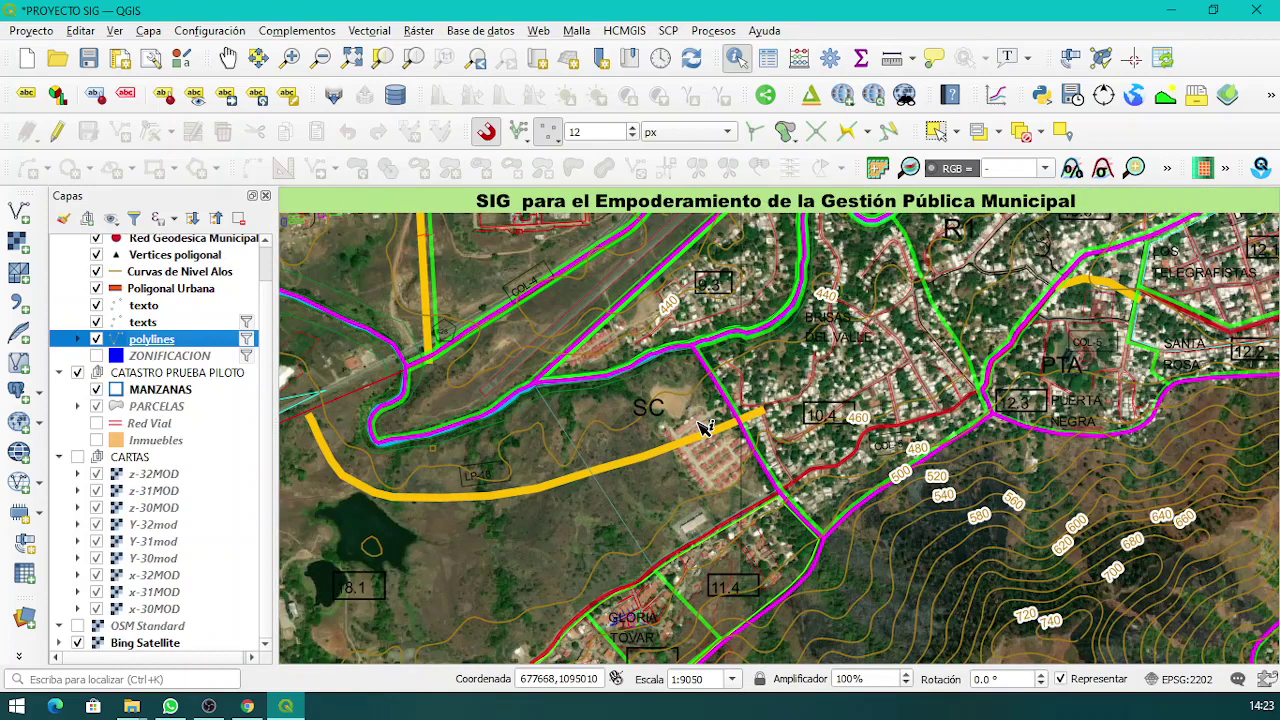
click(228, 57)
drag(519, 346, 565, 538)
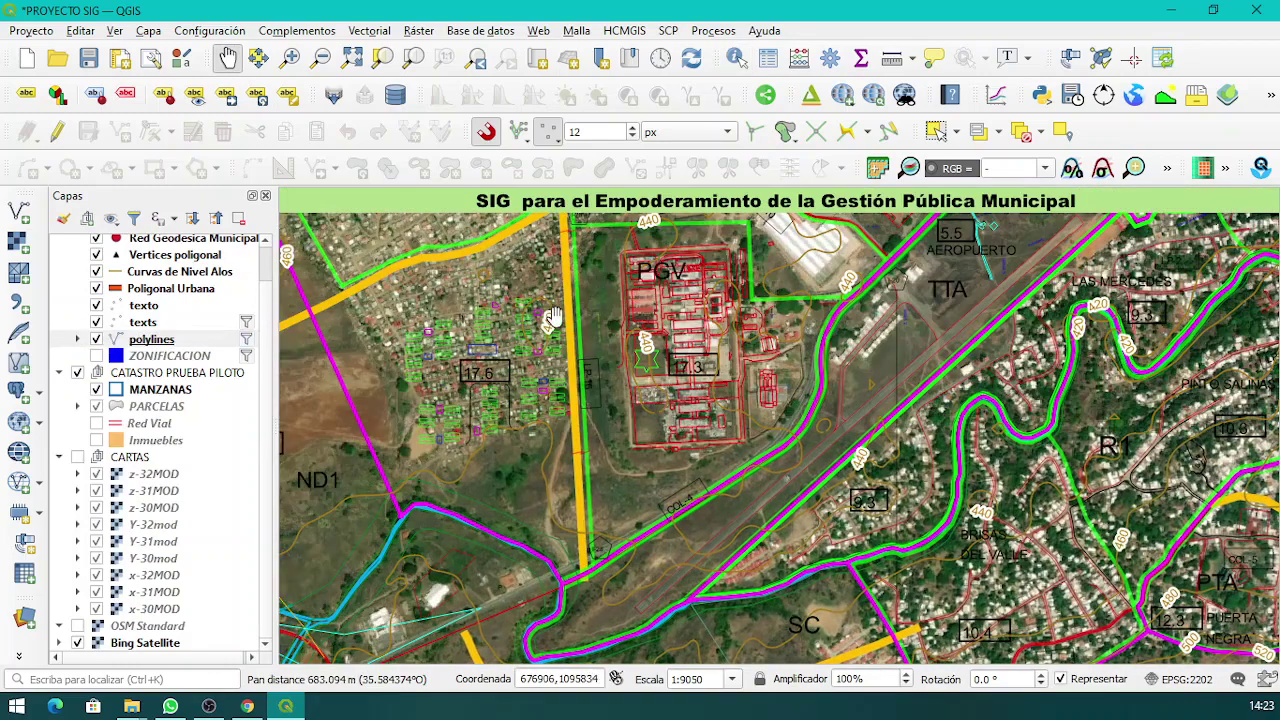
drag(554, 325, 559, 504)
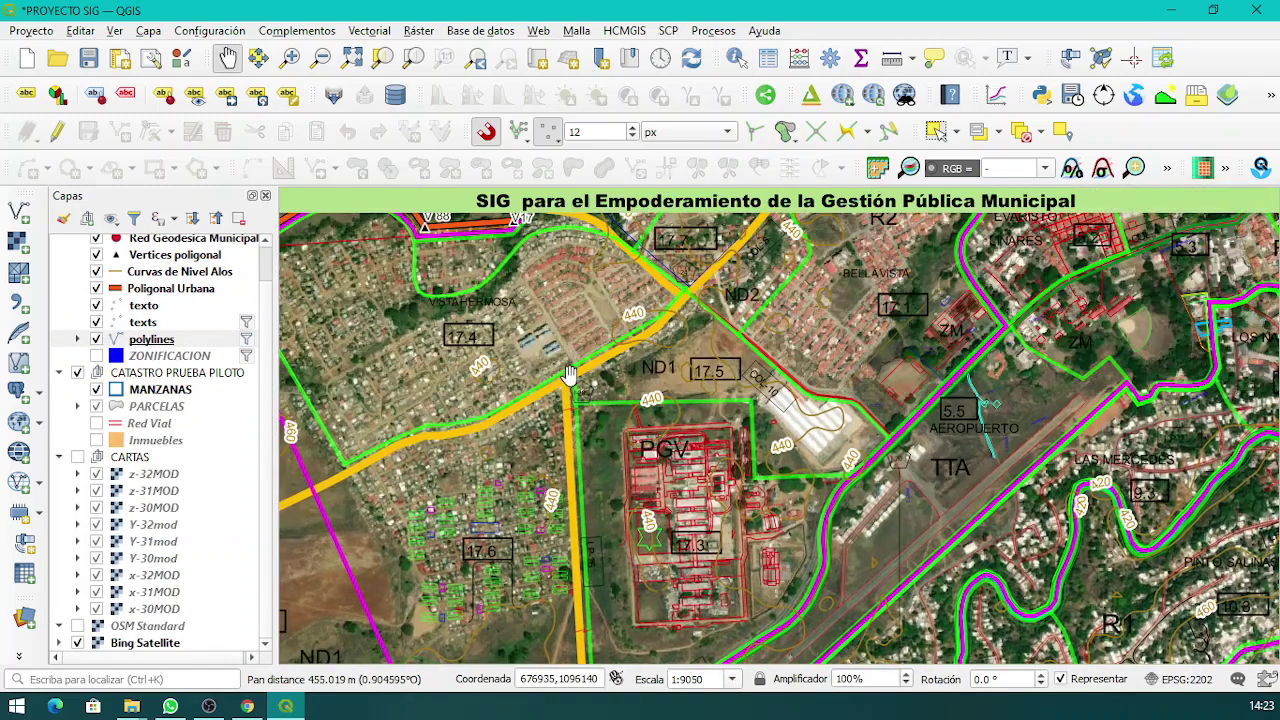
drag(568, 375, 766, 346)
drag(498, 486, 580, 455)
drag(723, 362, 678, 448)
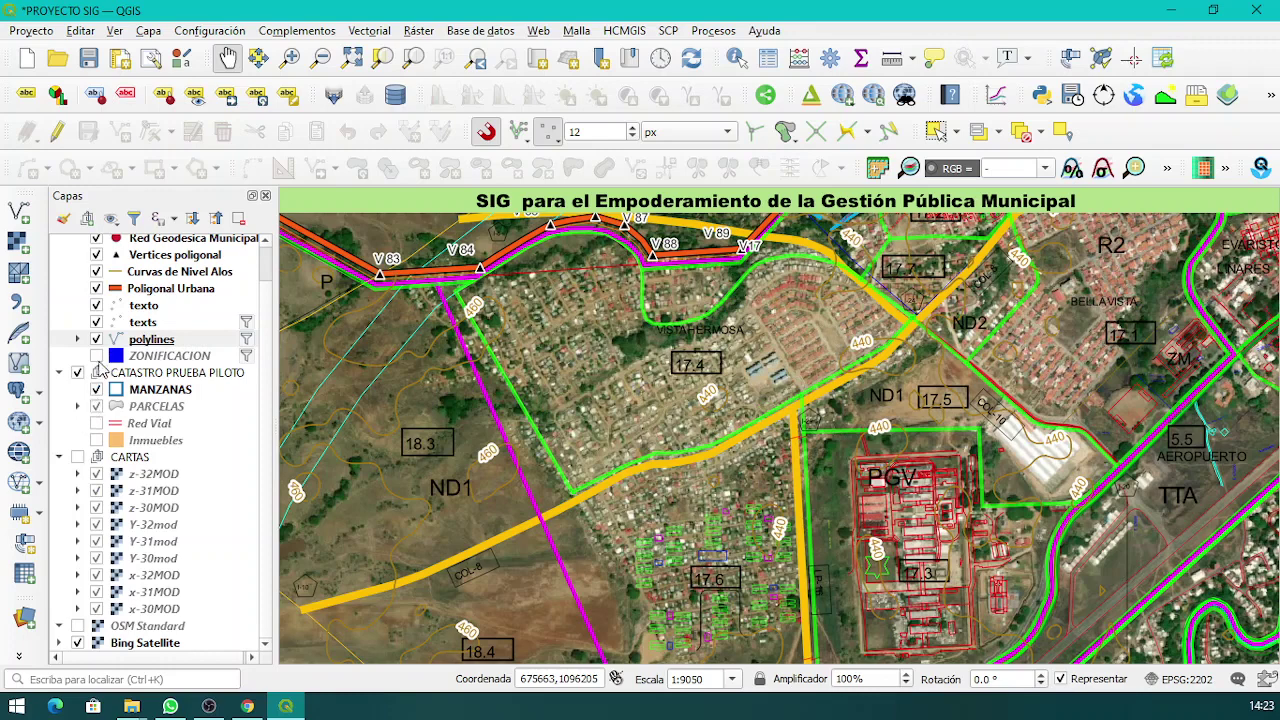
Hide the polylines layer and examine the satellite imagery of the built-up area around Vista Hermosa.
click(96, 339)
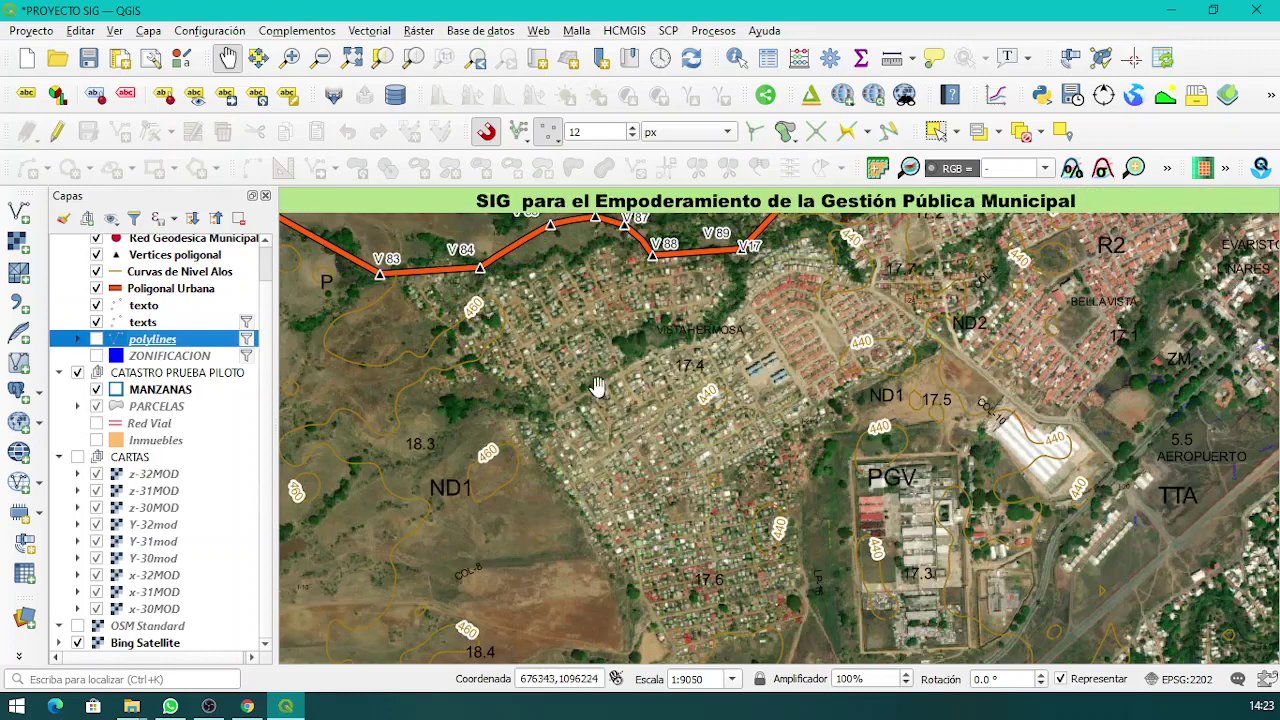
scroll(774, 418, up, 1)
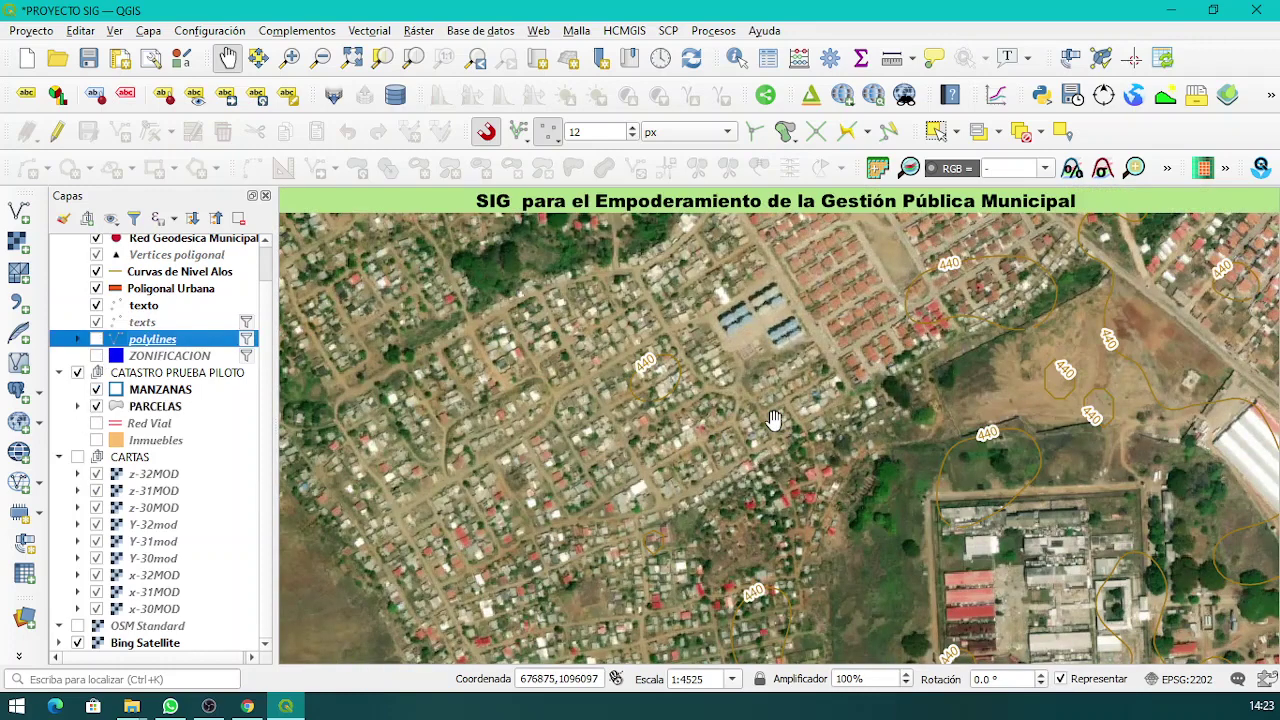
drag(774, 418, 688, 546)
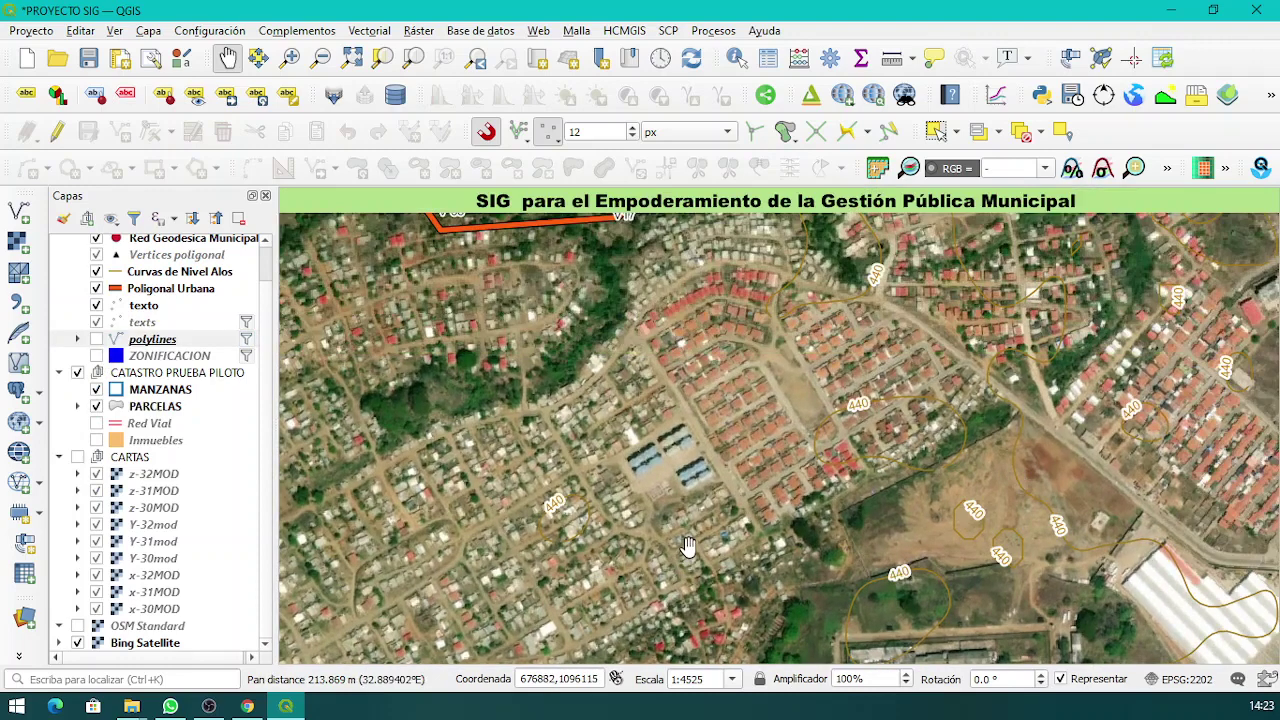
scroll(688, 546, down, 1)
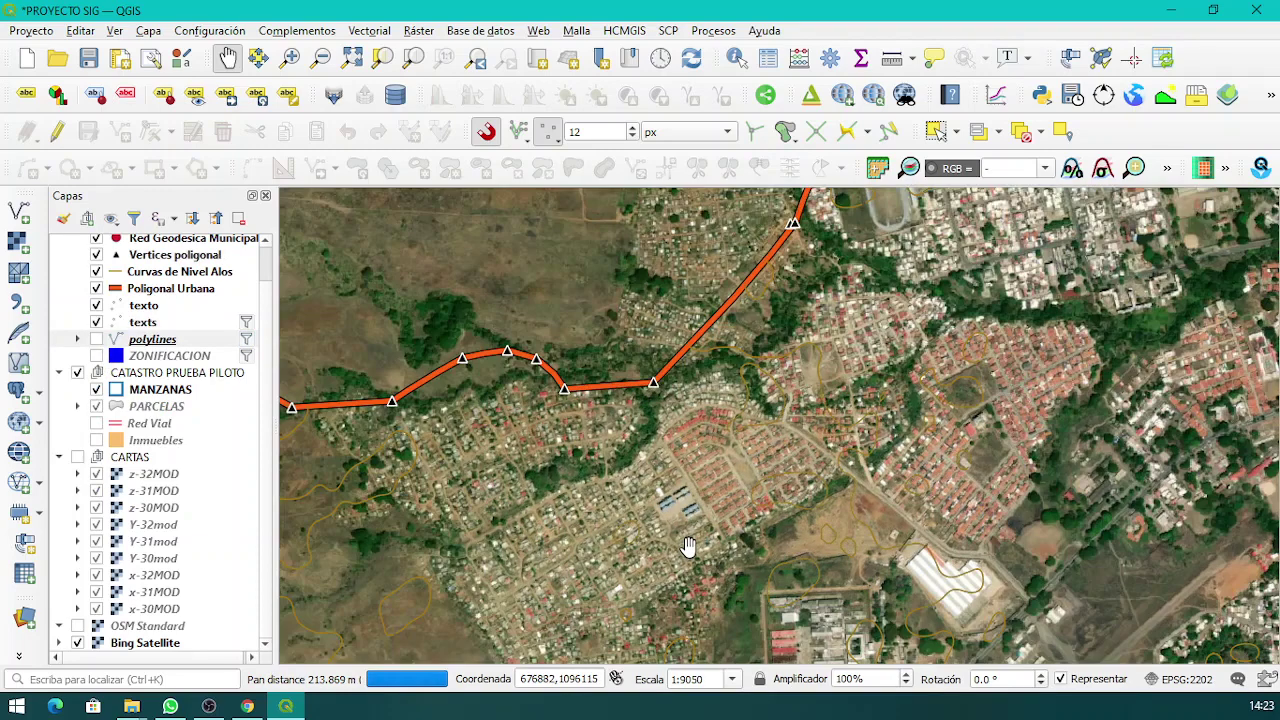
Turn on the ZONIFICACION layer and make the polylines layer visible again.
click(96, 356)
click(67, 333)
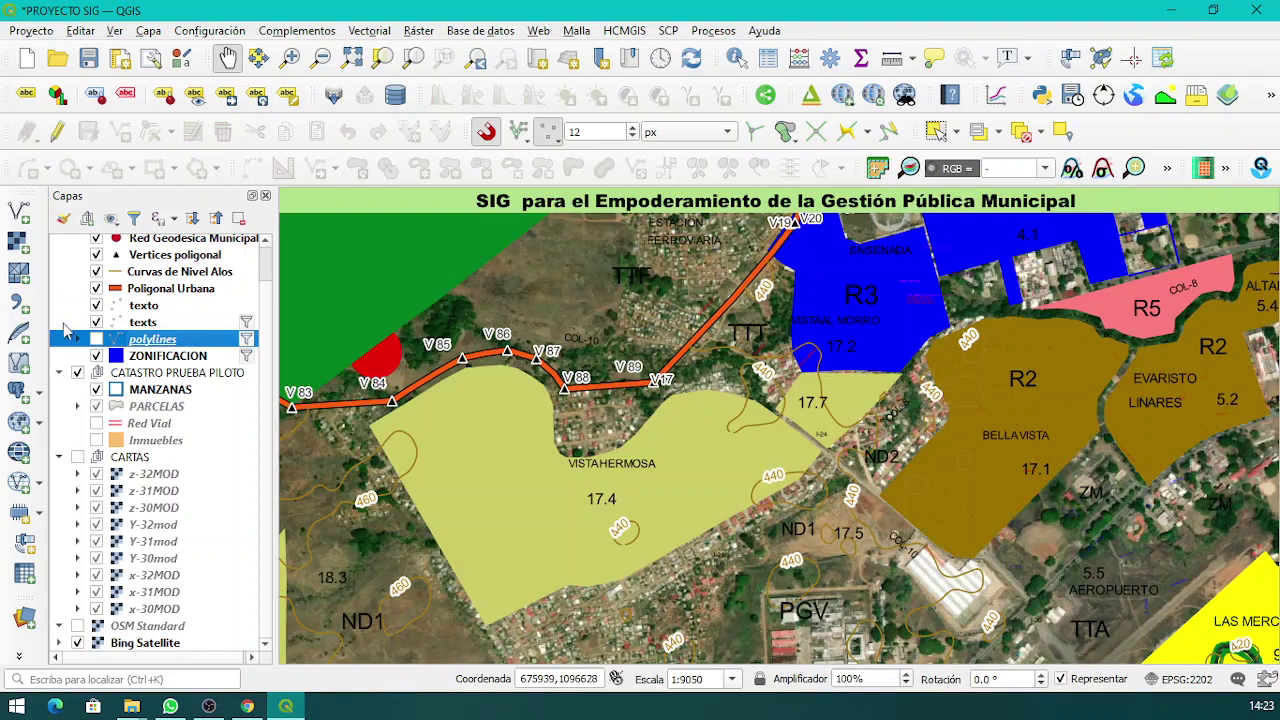
click(96, 339)
Examine the zoning and proposed roads around Vista Hermosa, the PGV compound, the airport and Brisas del Valle.
drag(572, 388, 507, 248)
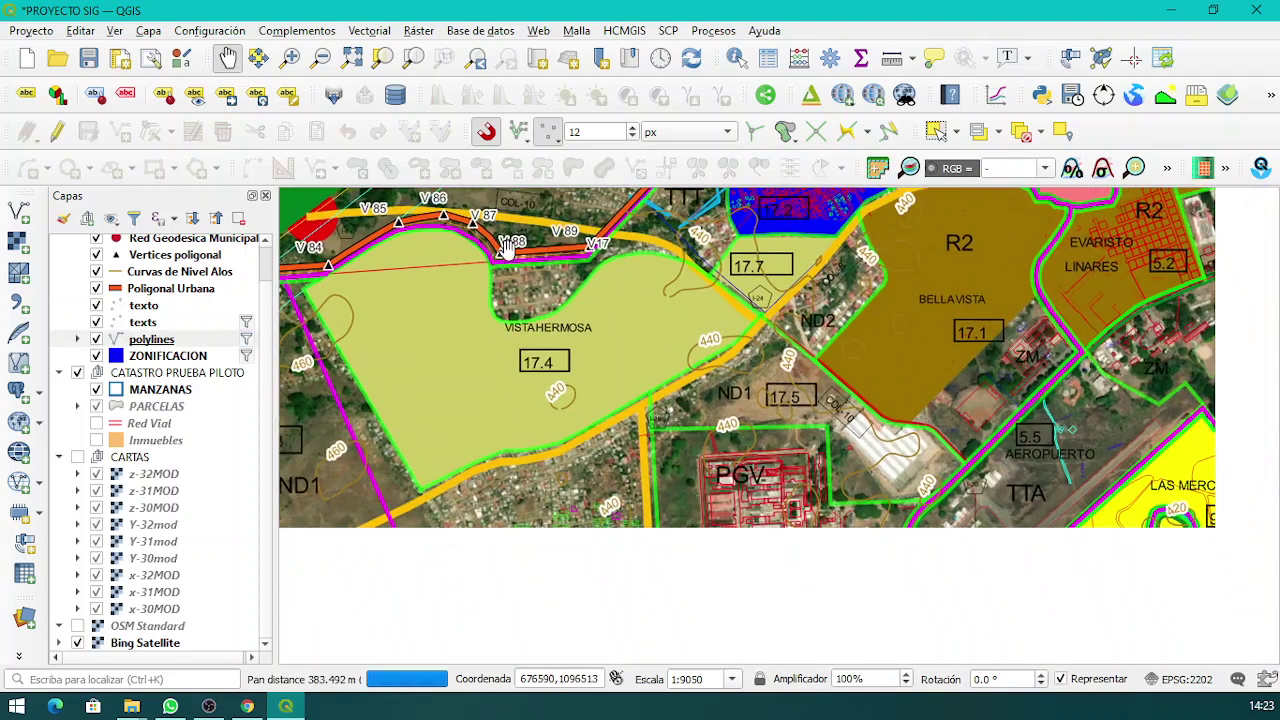
drag(792, 239, 820, 362)
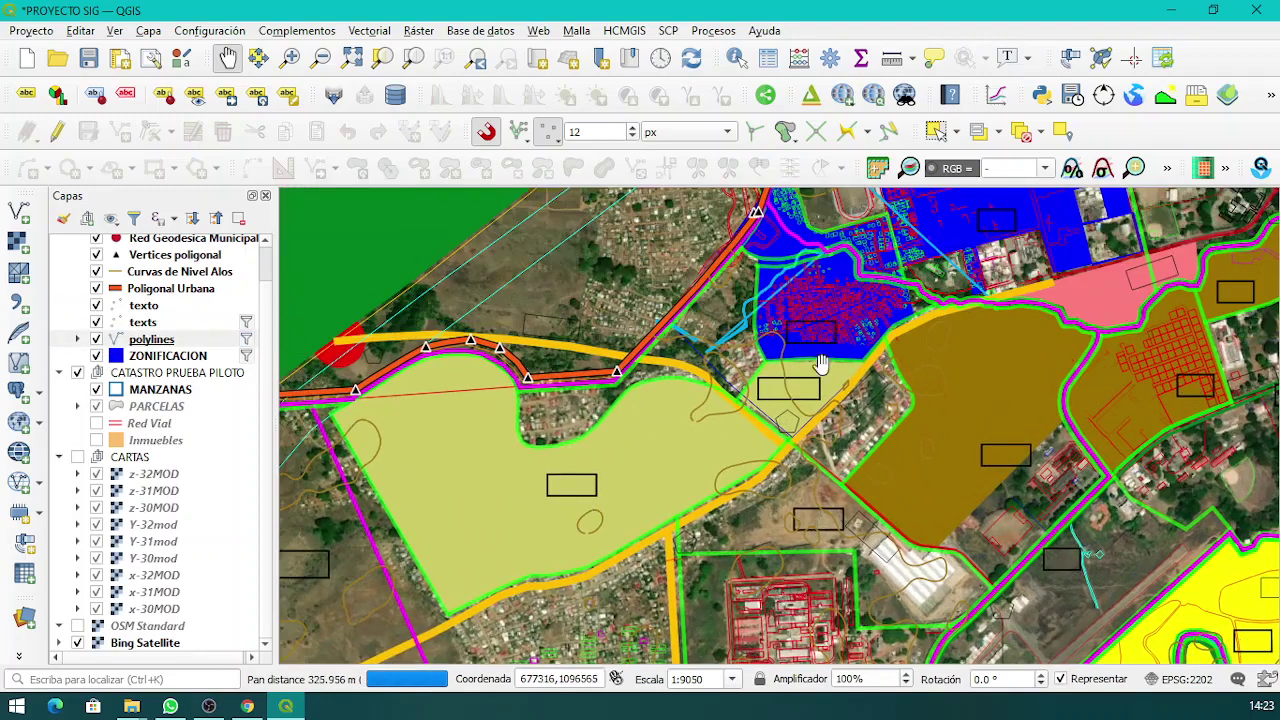
drag(919, 597, 837, 412)
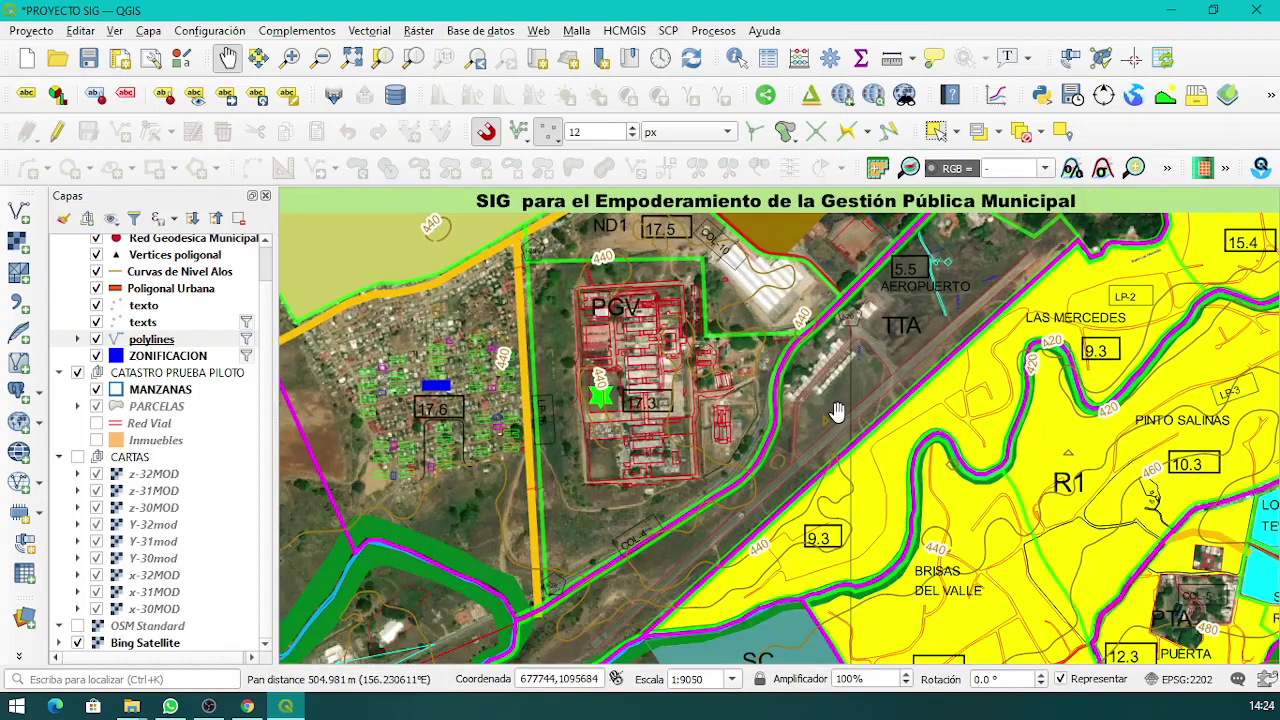
scroll(837, 412, down, 1)
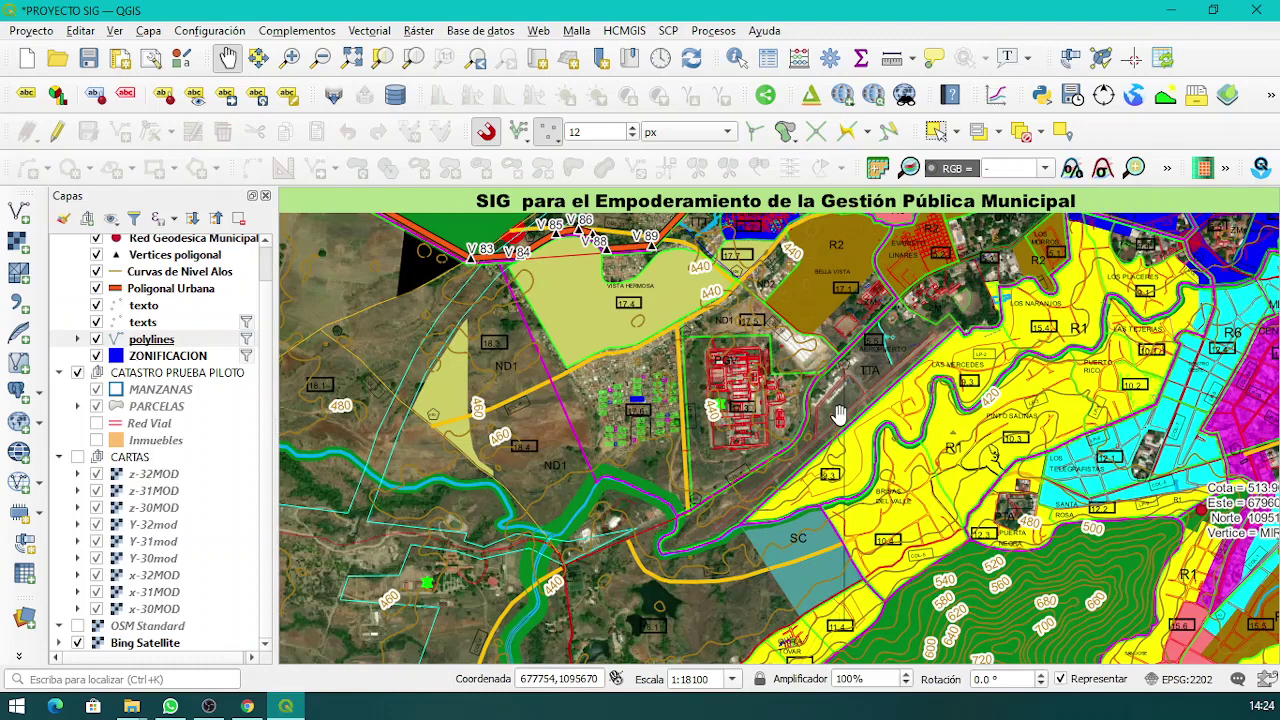
drag(838, 413, 651, 277)
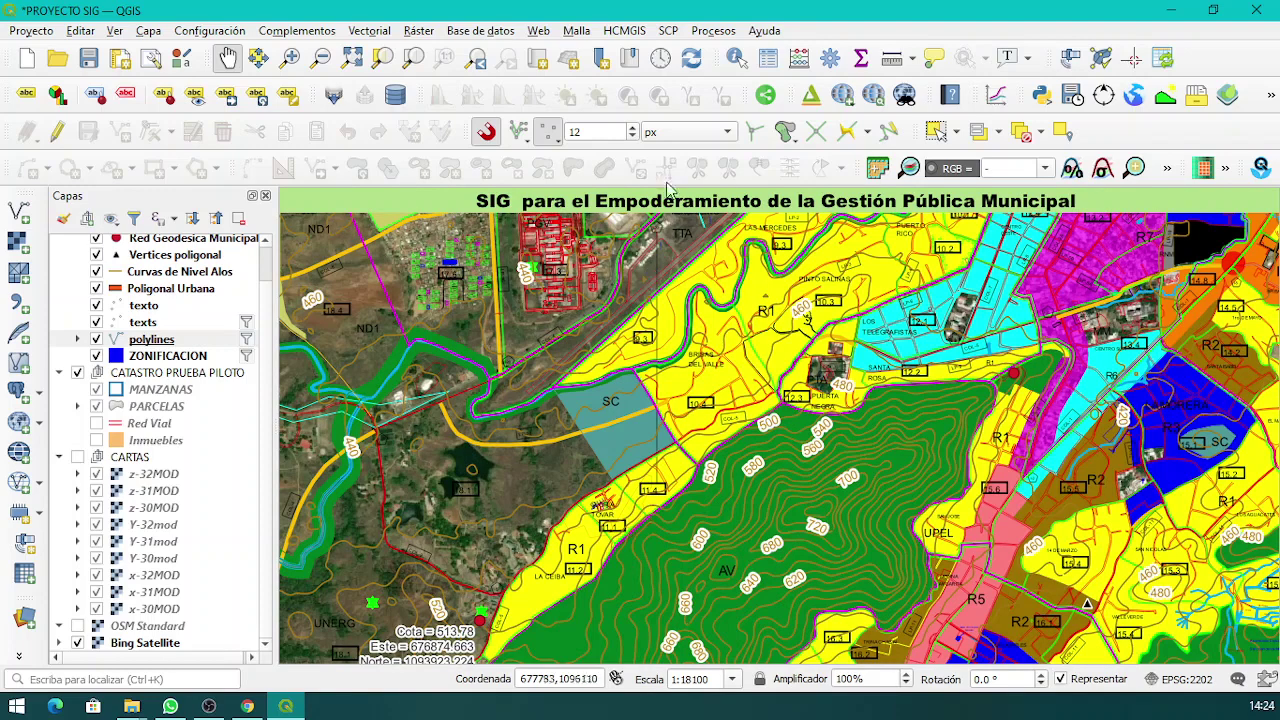
drag(456, 238, 595, 361)
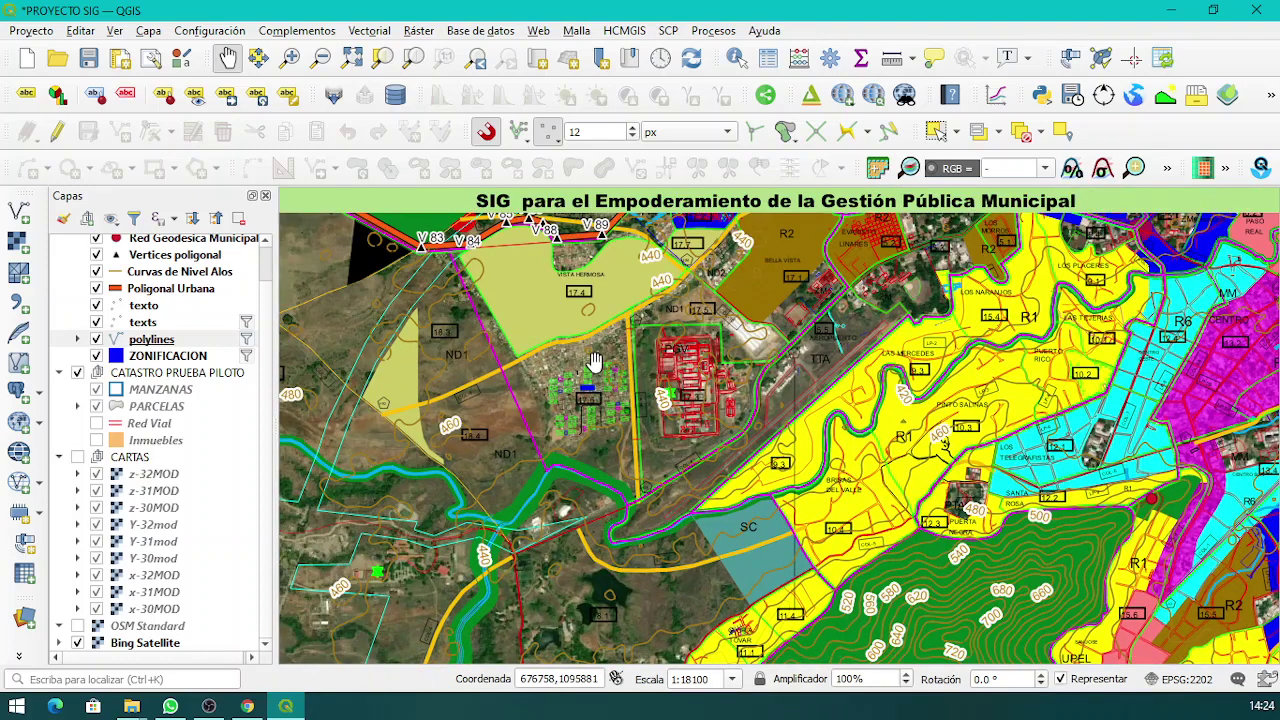
Examine how the zoning areas and road network fit together across the city at 1:36201.
scroll(882, 432, down, 1)
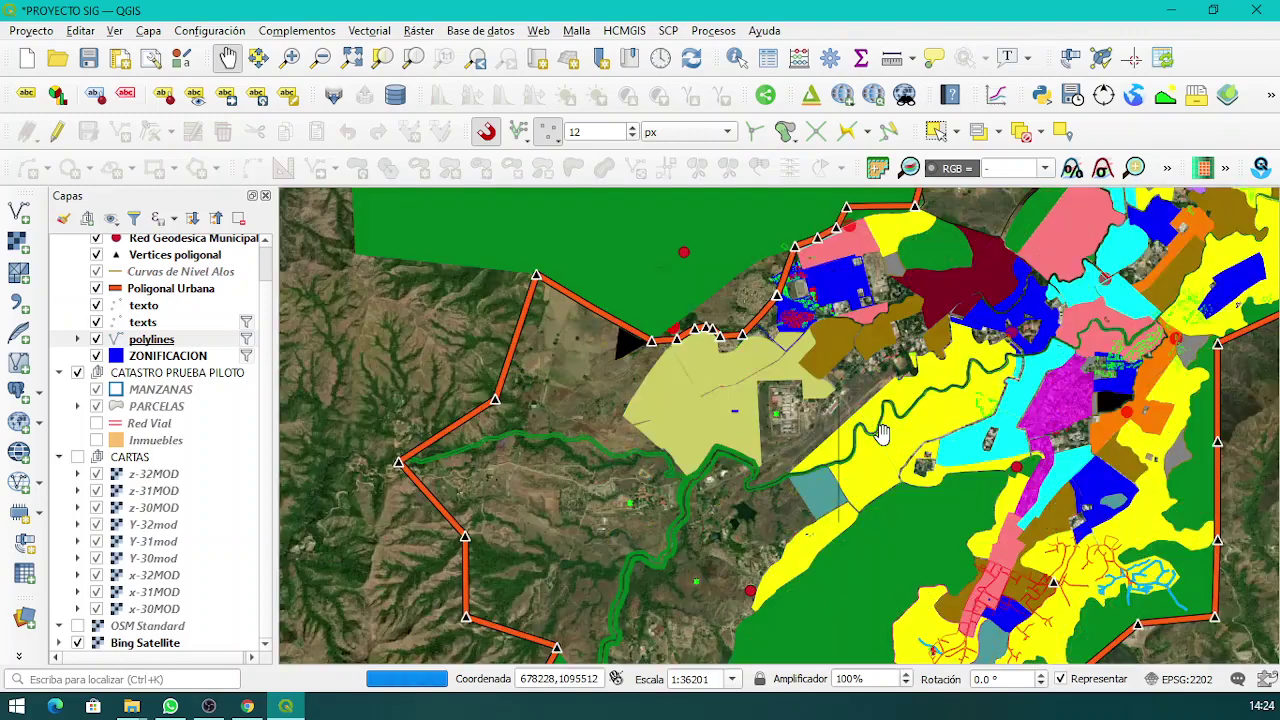
drag(881, 392, 752, 477)
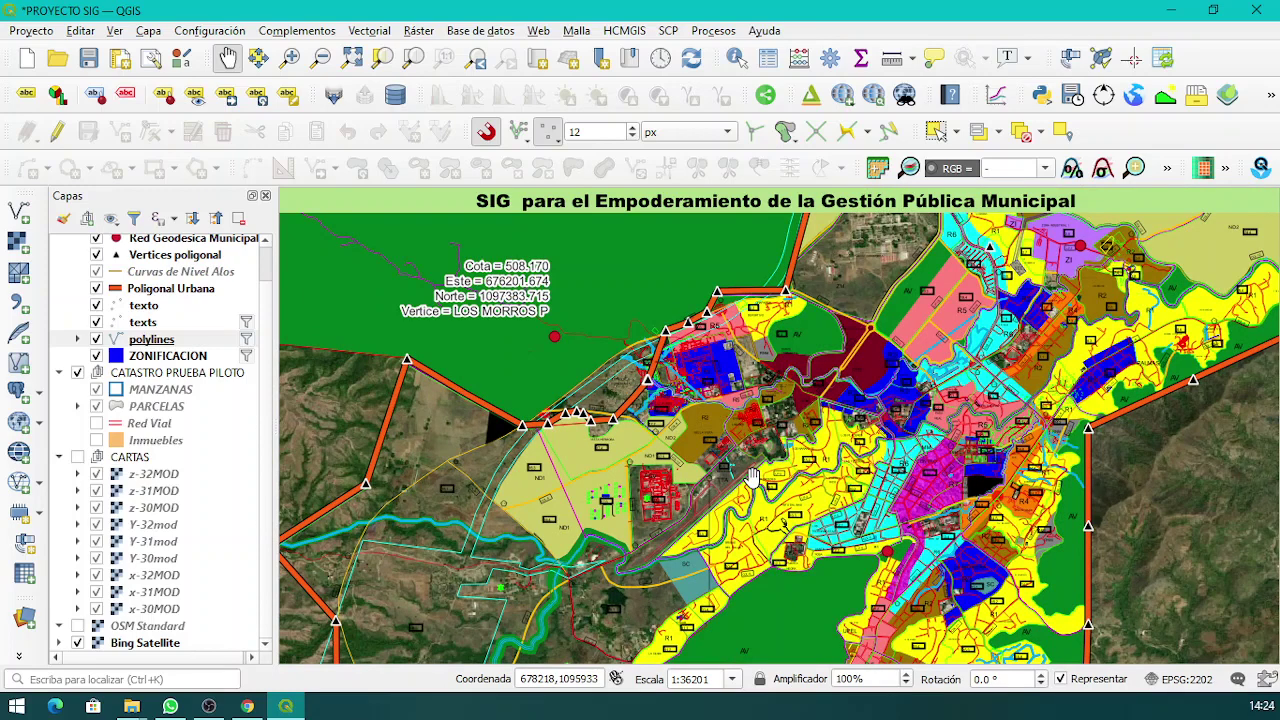
drag(752, 477, 749, 313)
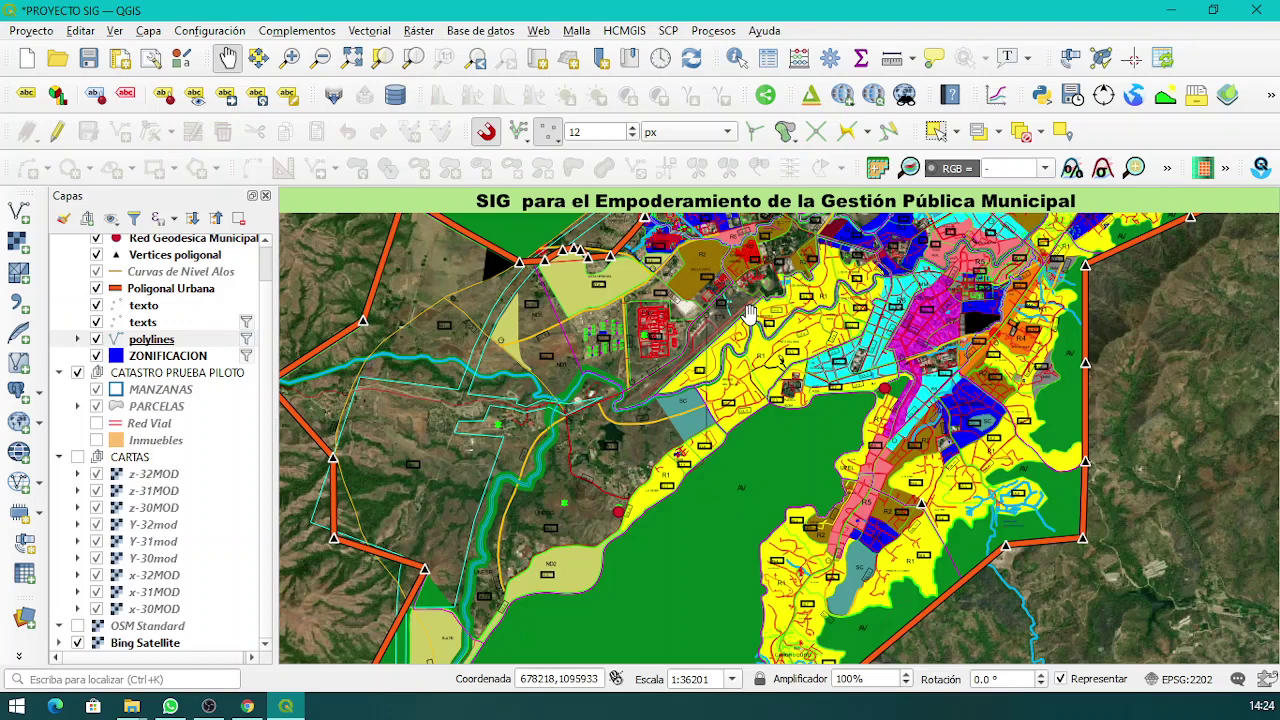
drag(914, 363, 888, 520)
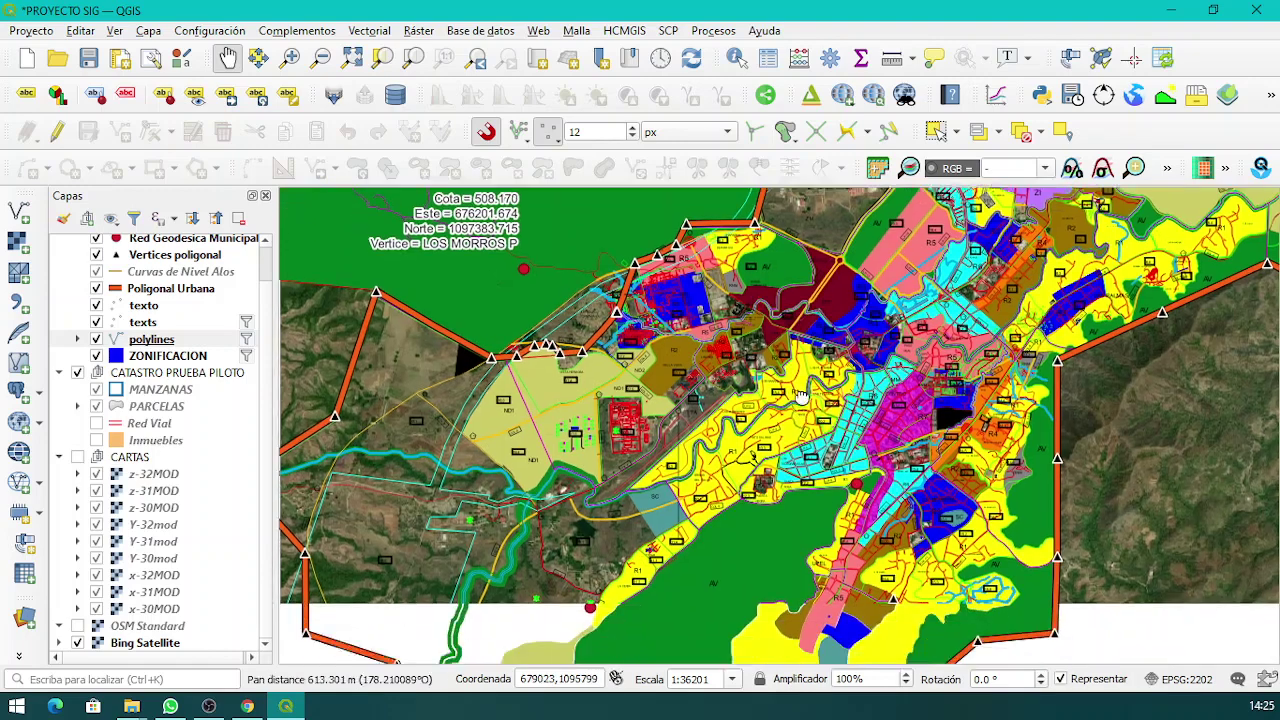
drag(799, 484, 802, 372)
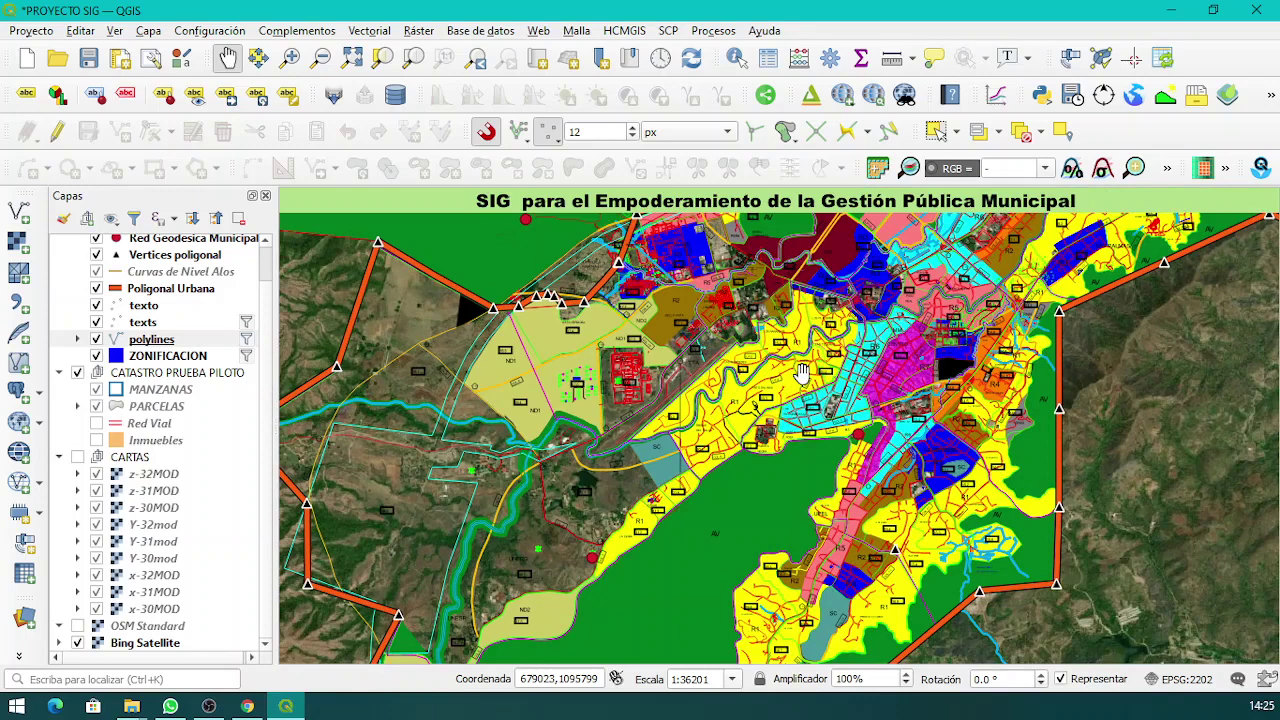
drag(832, 320, 843, 352)
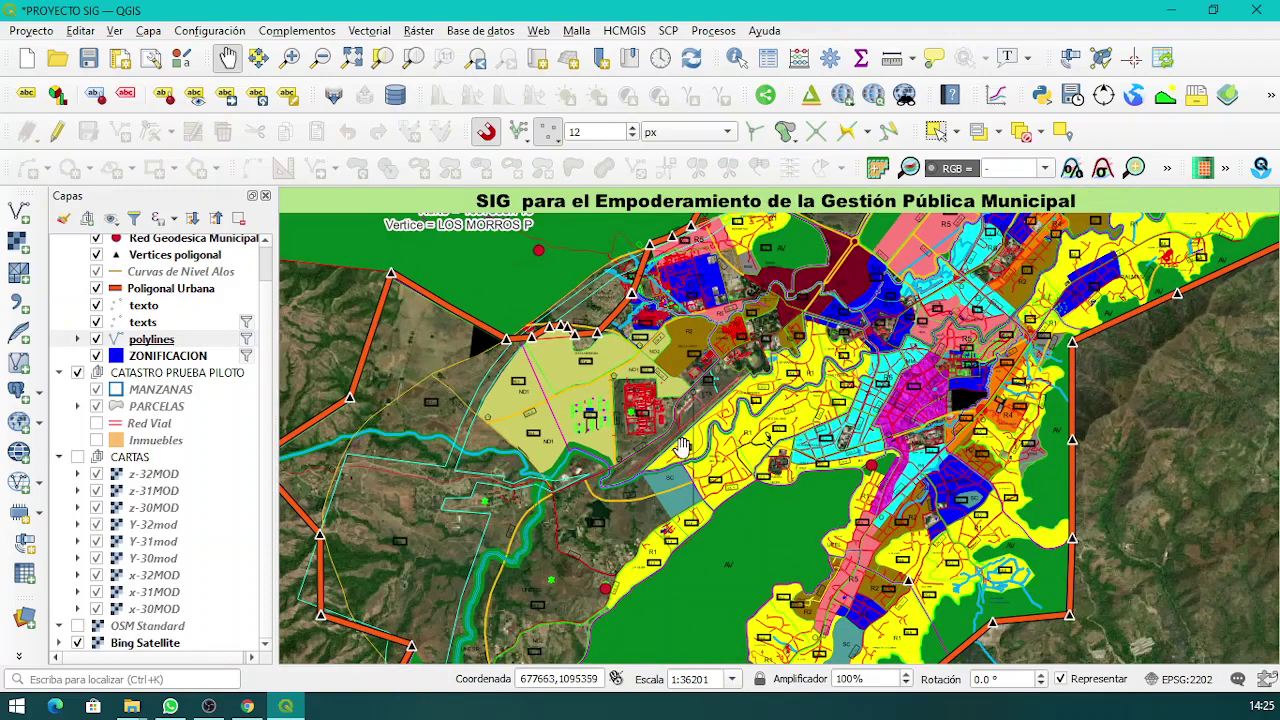
drag(724, 430, 706, 502)
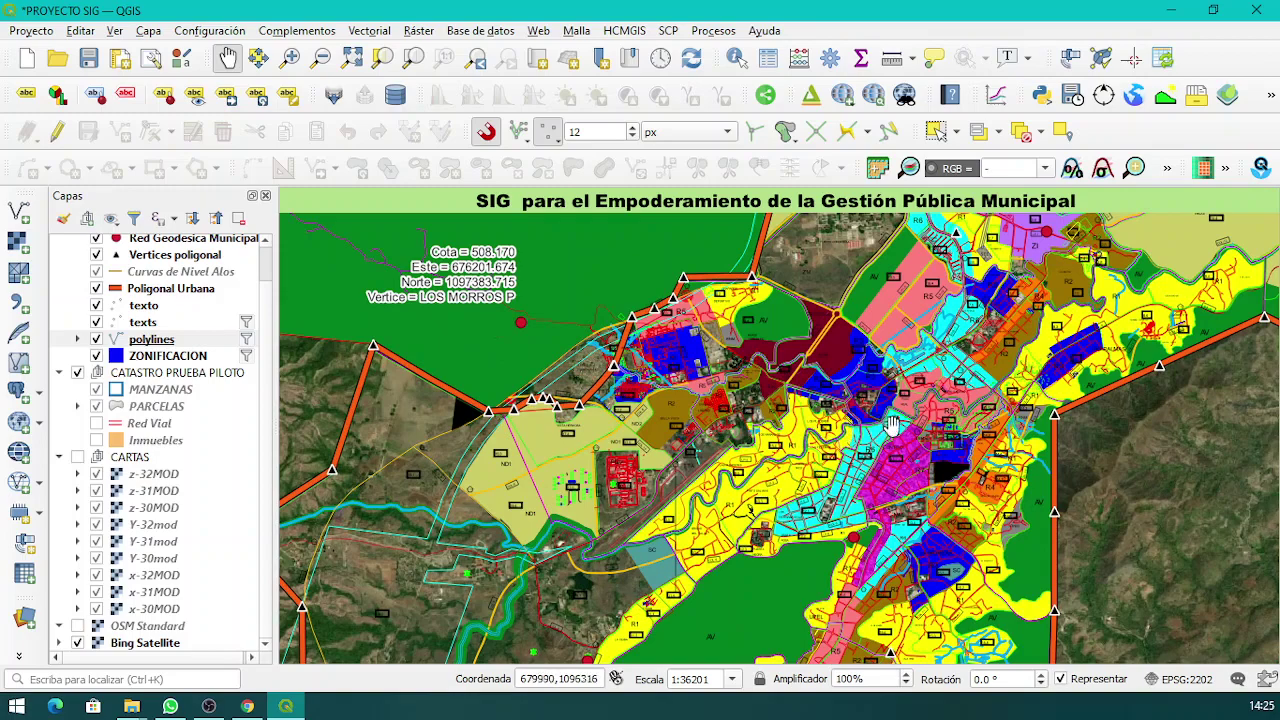
drag(890, 427, 712, 428)
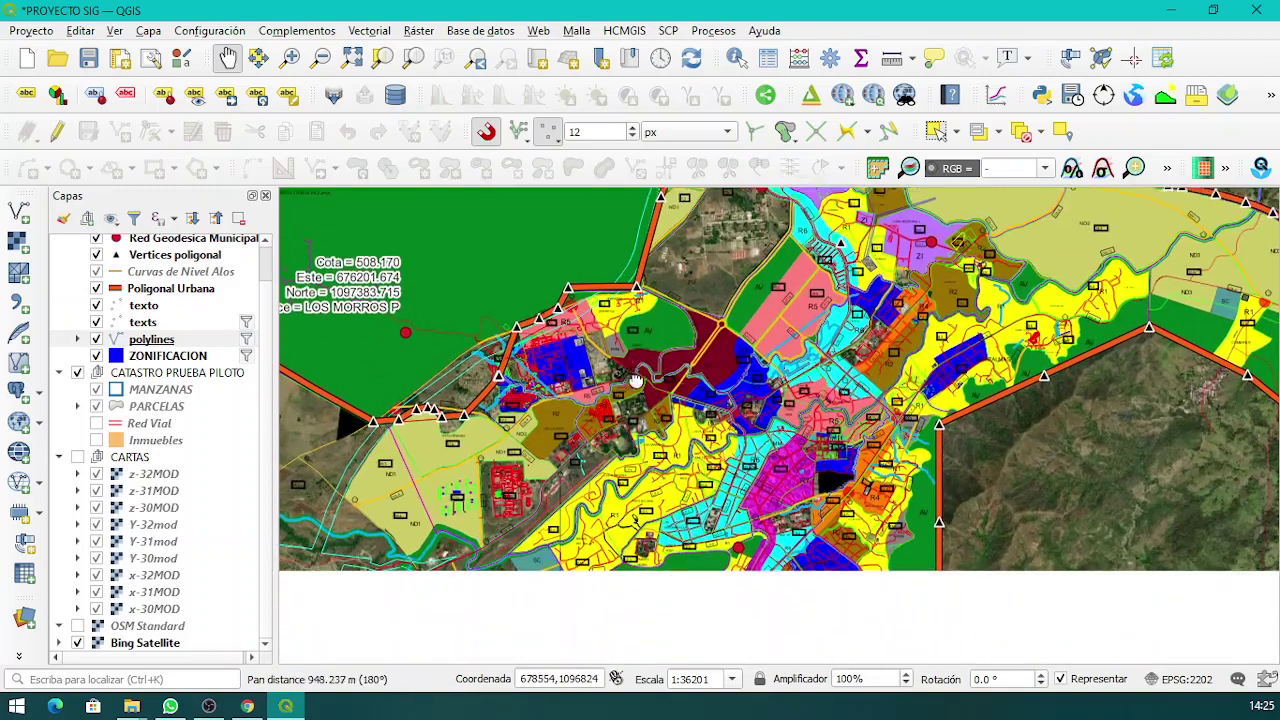
Examine the zoning across the whole Poligonal Urbana, finishing with a close view of the central R7, R3 and RNM blocks.
scroll(712, 428, down, 1)
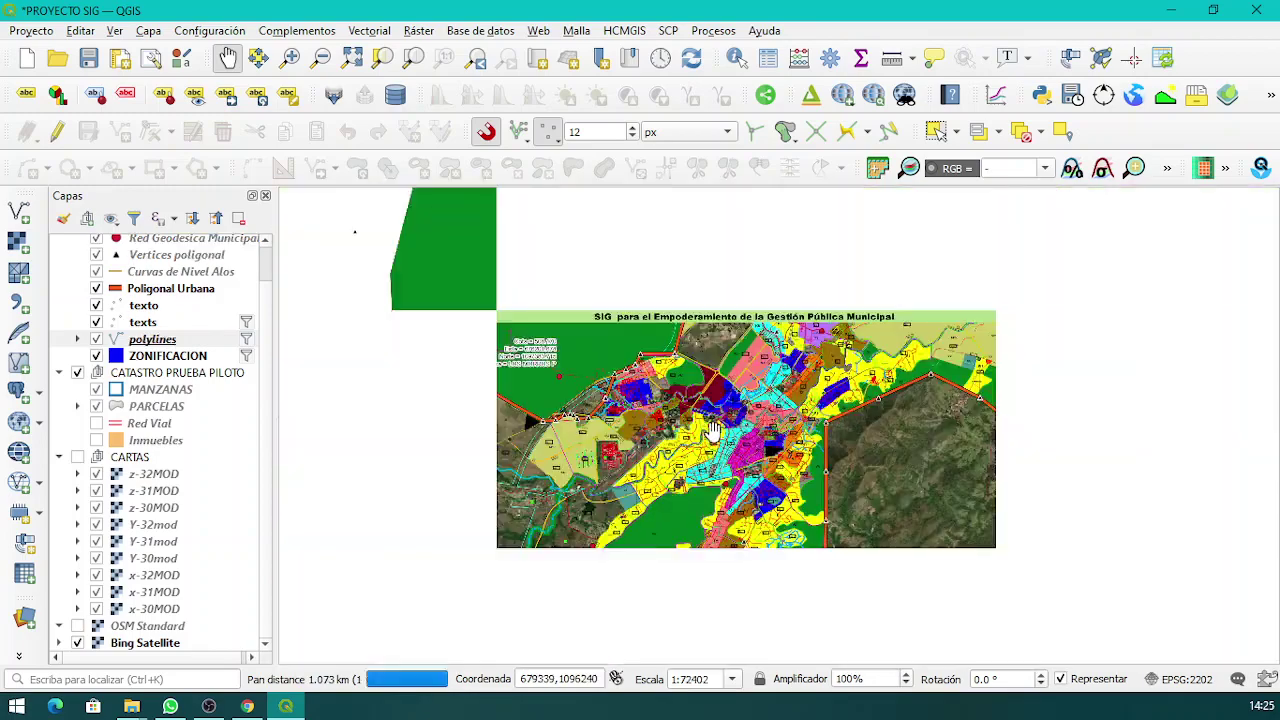
drag(712, 428, 733, 513)
scroll(750, 420, down, 1)
scroll(765, 395, up, 1)
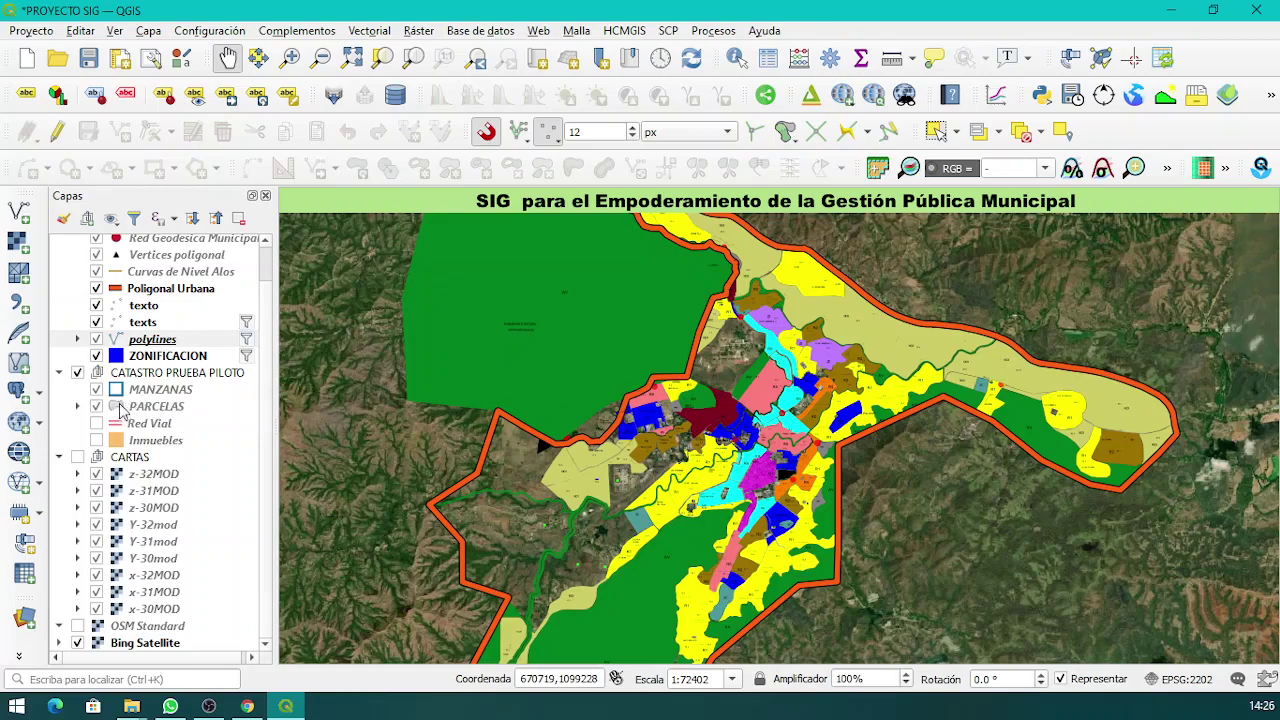
drag(800, 420, 812, 342)
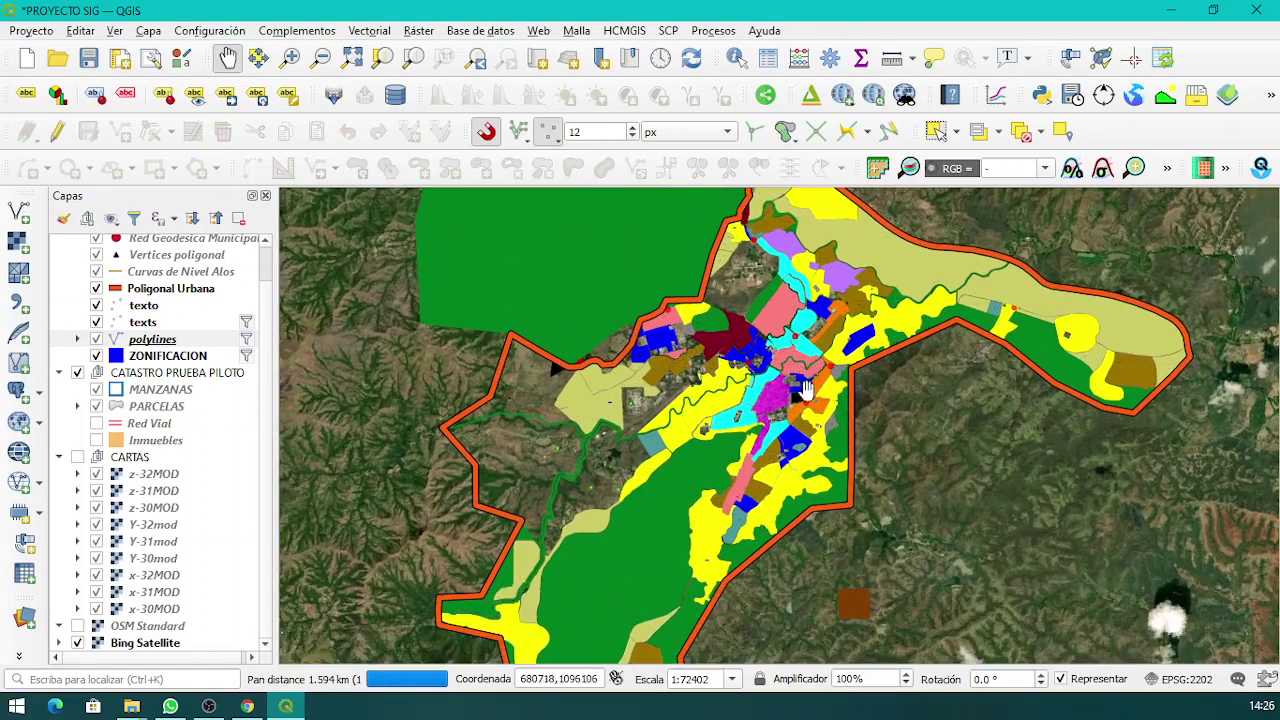
scroll(806, 381, up, 1)
scroll(806, 381, up, 3)
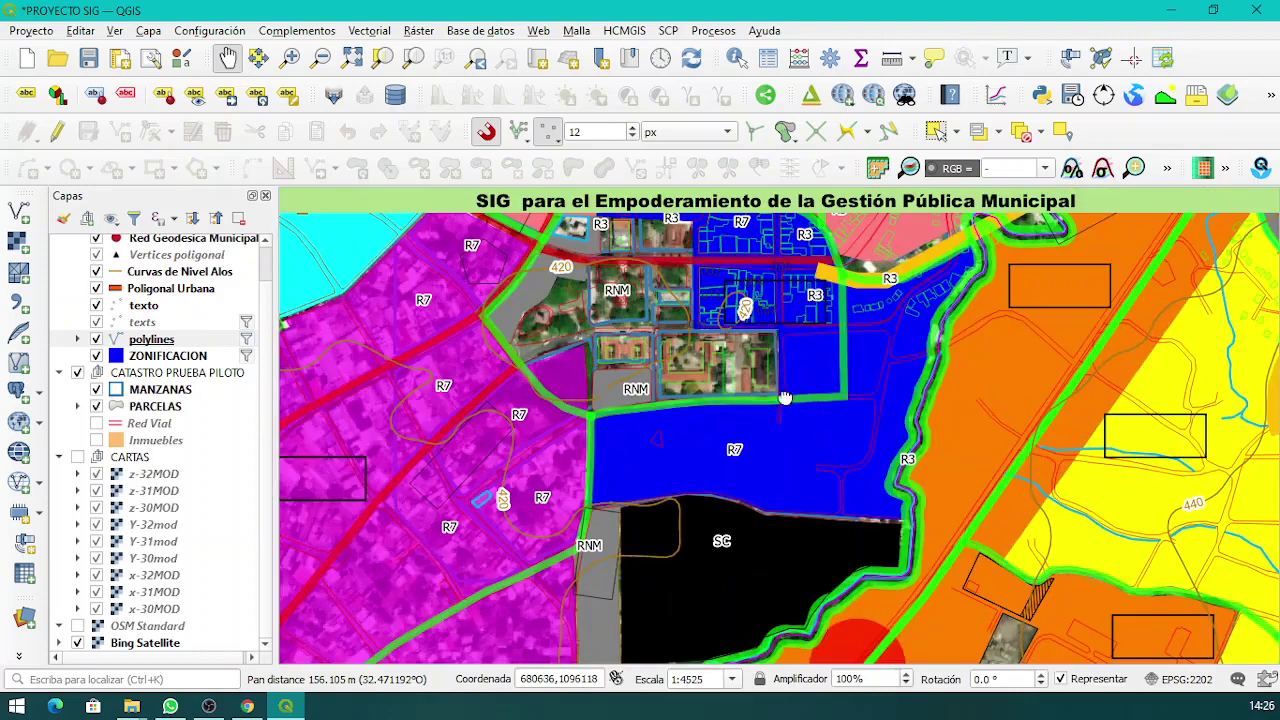
drag(786, 398, 782, 425)
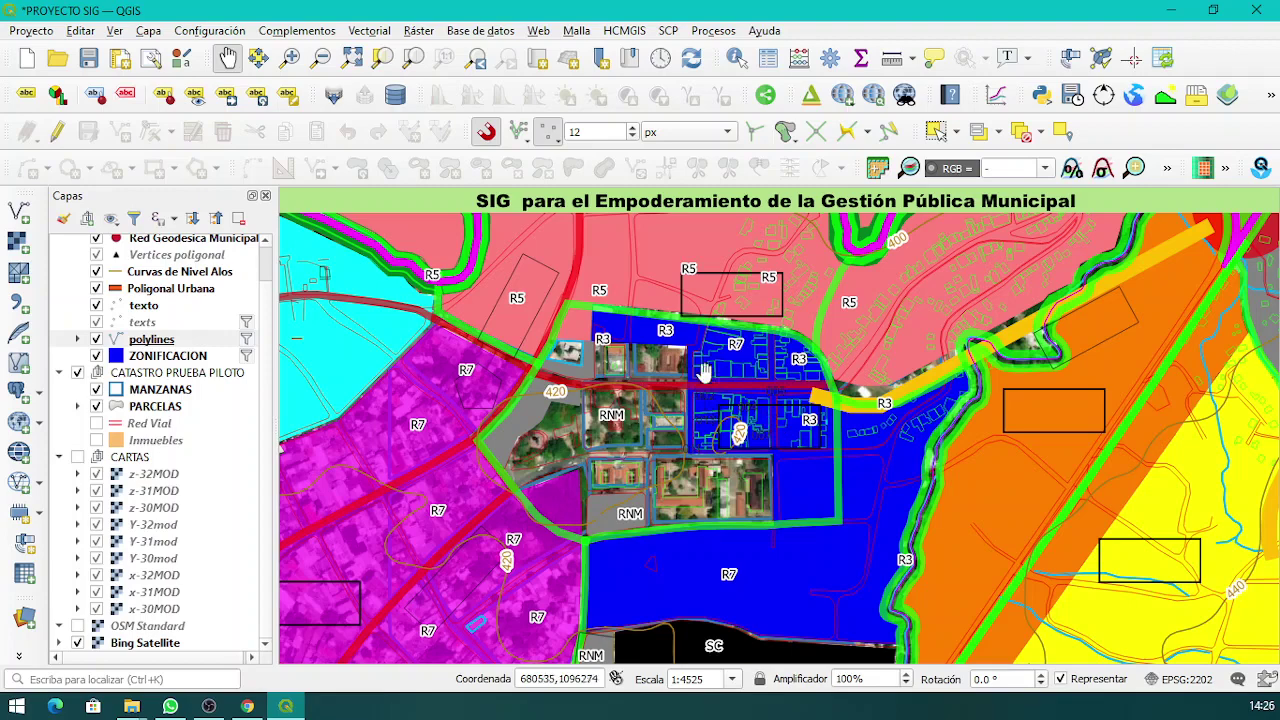
Examine the cadastral pilot parcels 001 to 013 and the neighbouring R3 and RNM blocks over the satellite imagery.
scroll(720, 383, up, 1)
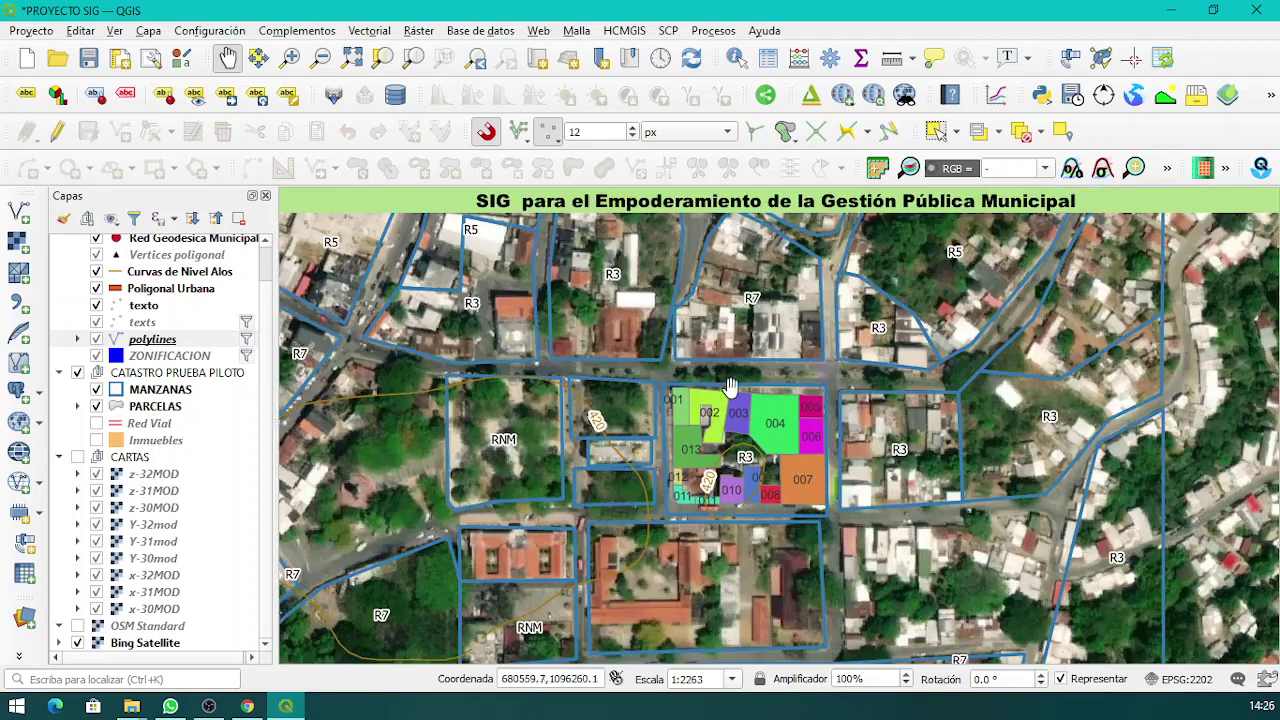
drag(731, 371, 835, 340)
scroll(726, 380, up, 1)
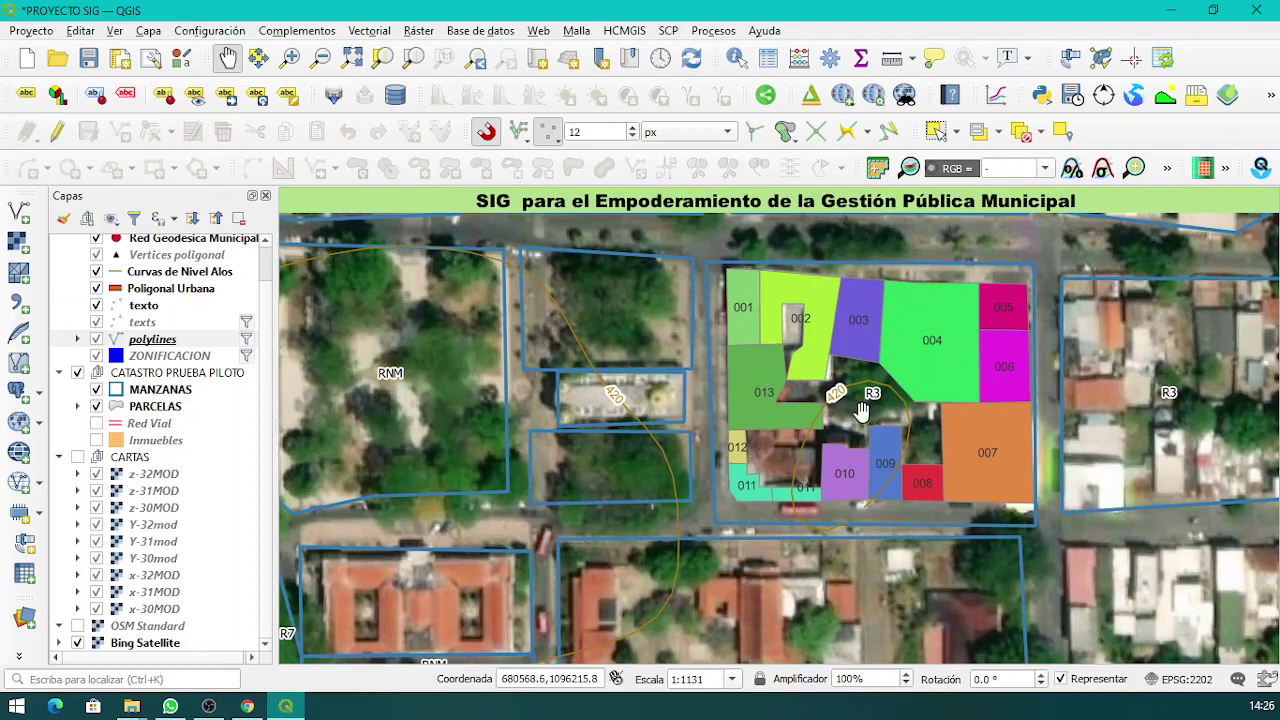
drag(1137, 447, 932, 445)
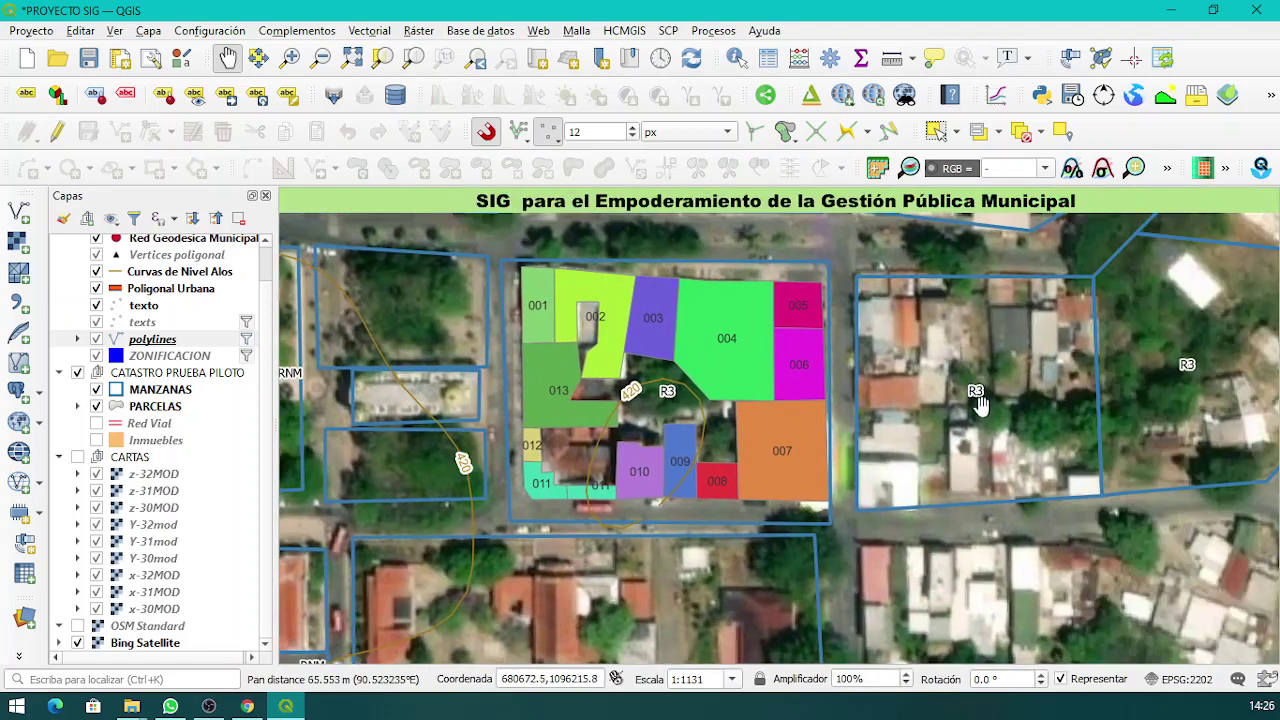
scroll(1165, 400, down, 1)
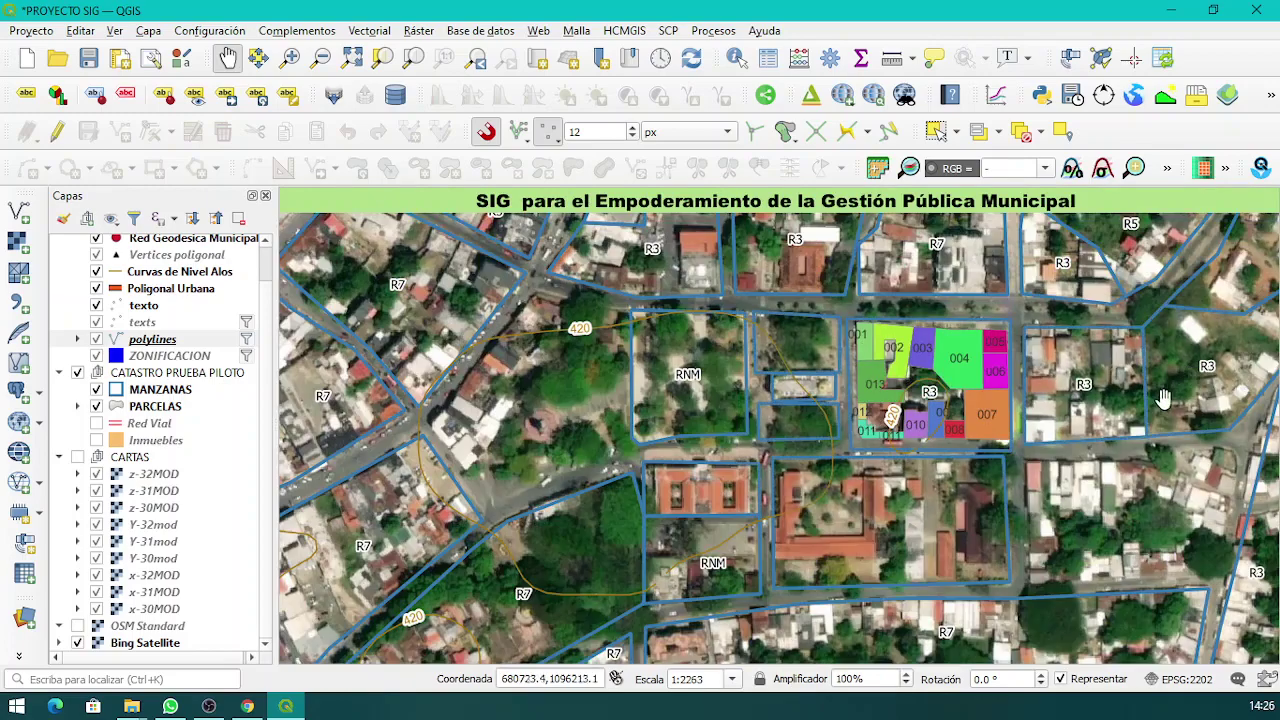
drag(1160, 400, 1118, 416)
scroll(1118, 416, down, 1)
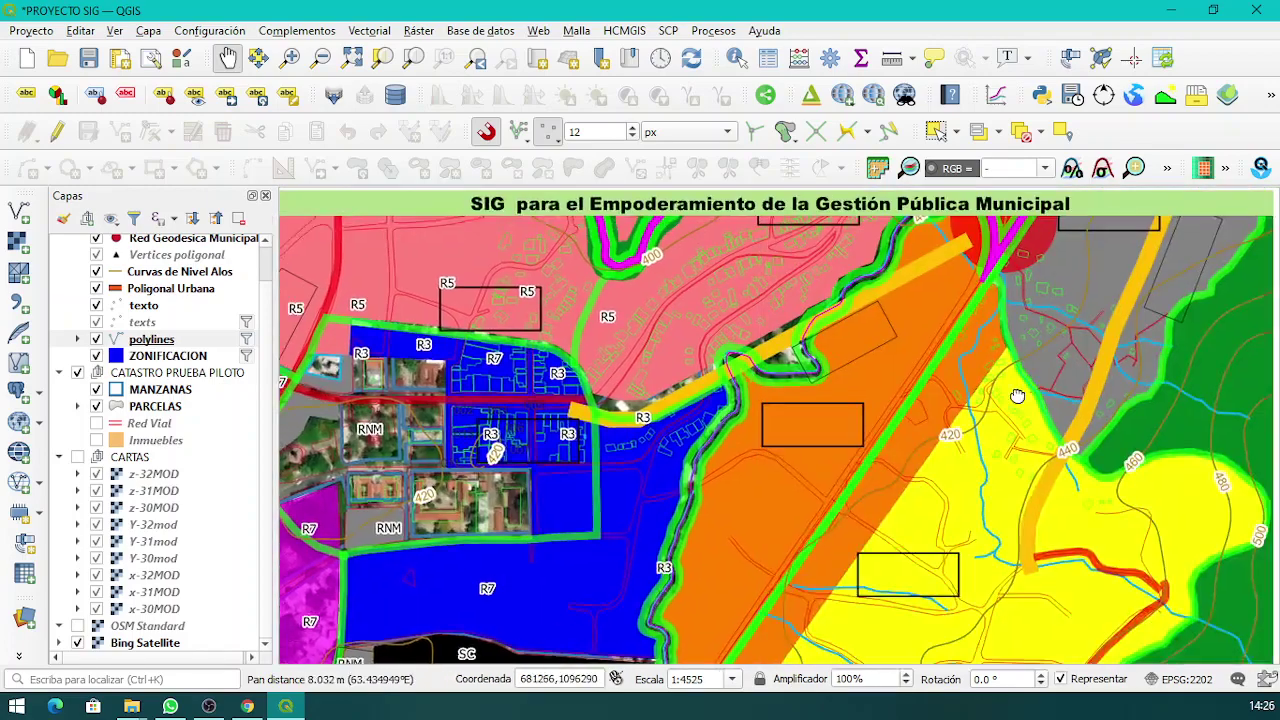
Follow the zoning eastward past La California to the map legend and examine its industrial, reserve, community and cemetery classes.
drag(1260, 410, 775, 385)
scroll(775, 386, down, 3)
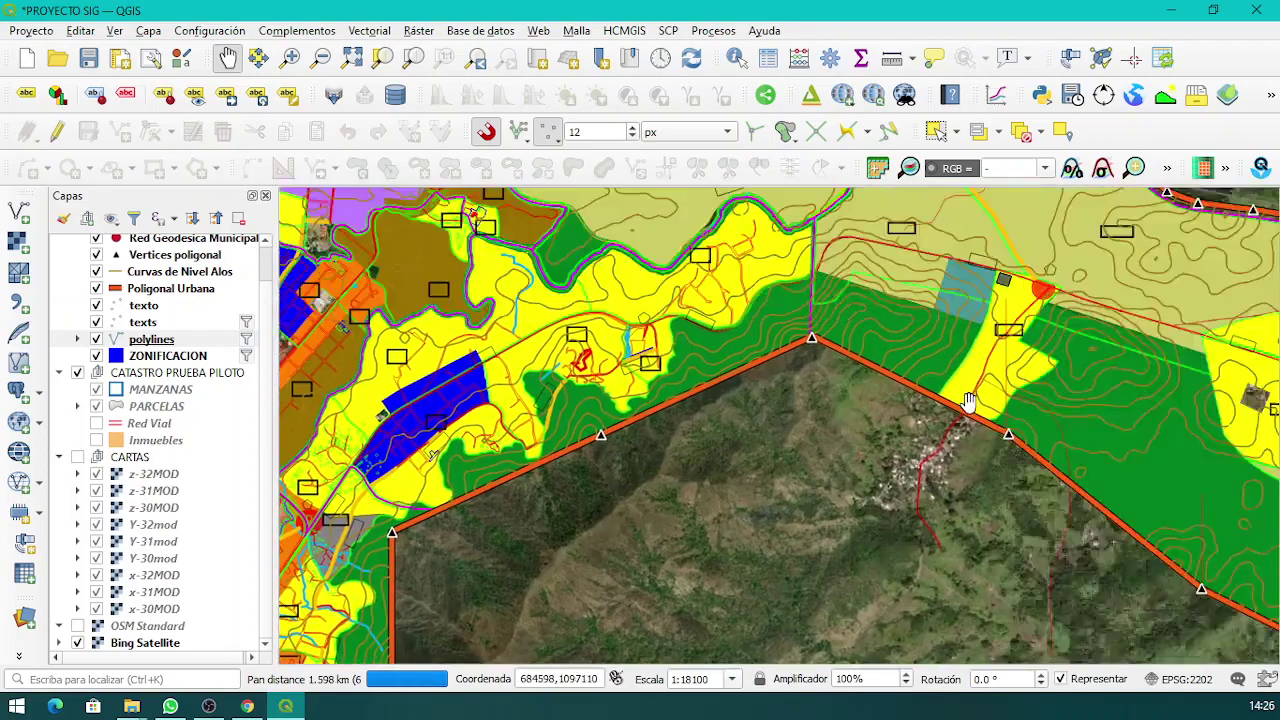
drag(968, 405, 568, 430)
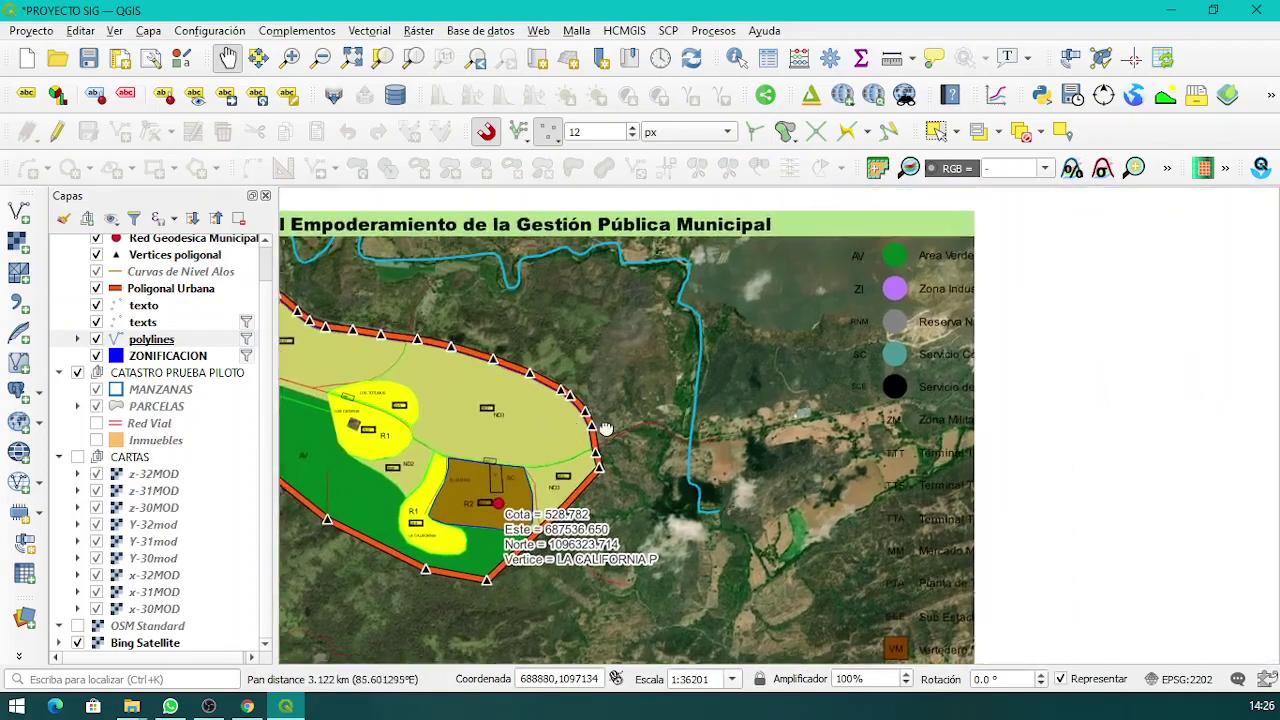
scroll(926, 322, up, 1)
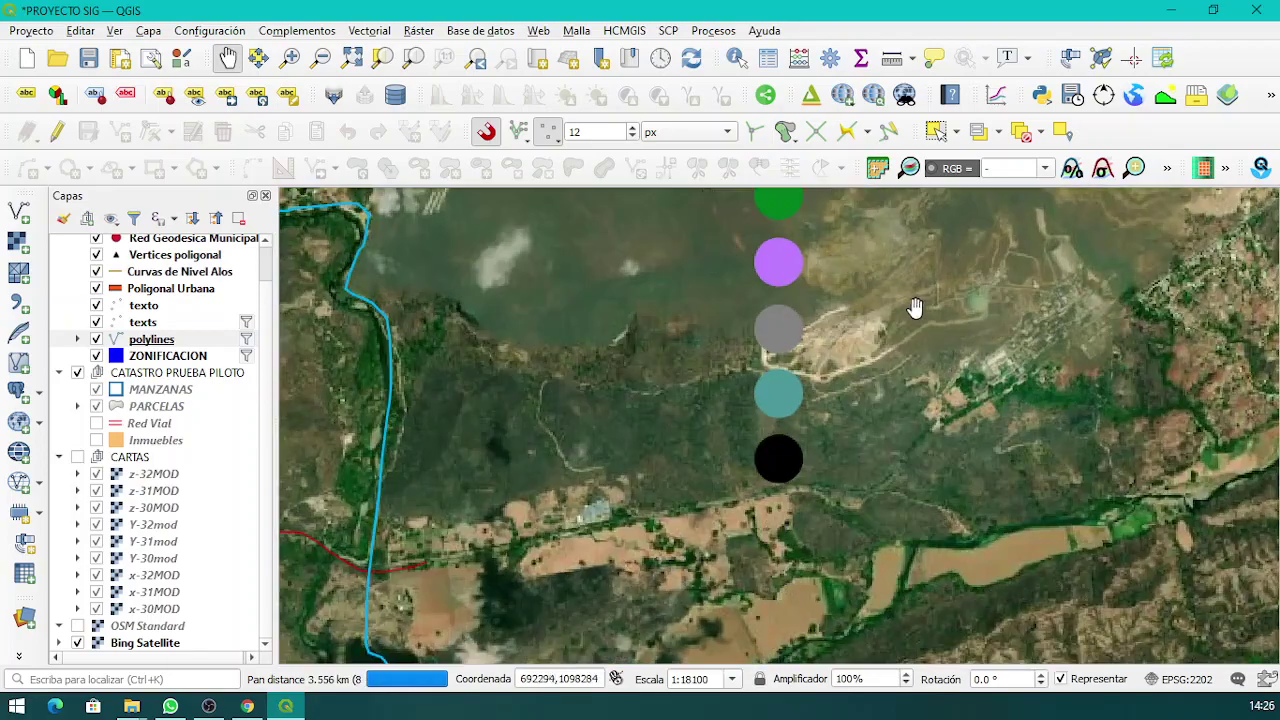
drag(911, 286, 907, 462)
drag(905, 535, 903, 260)
drag(860, 527, 858, 418)
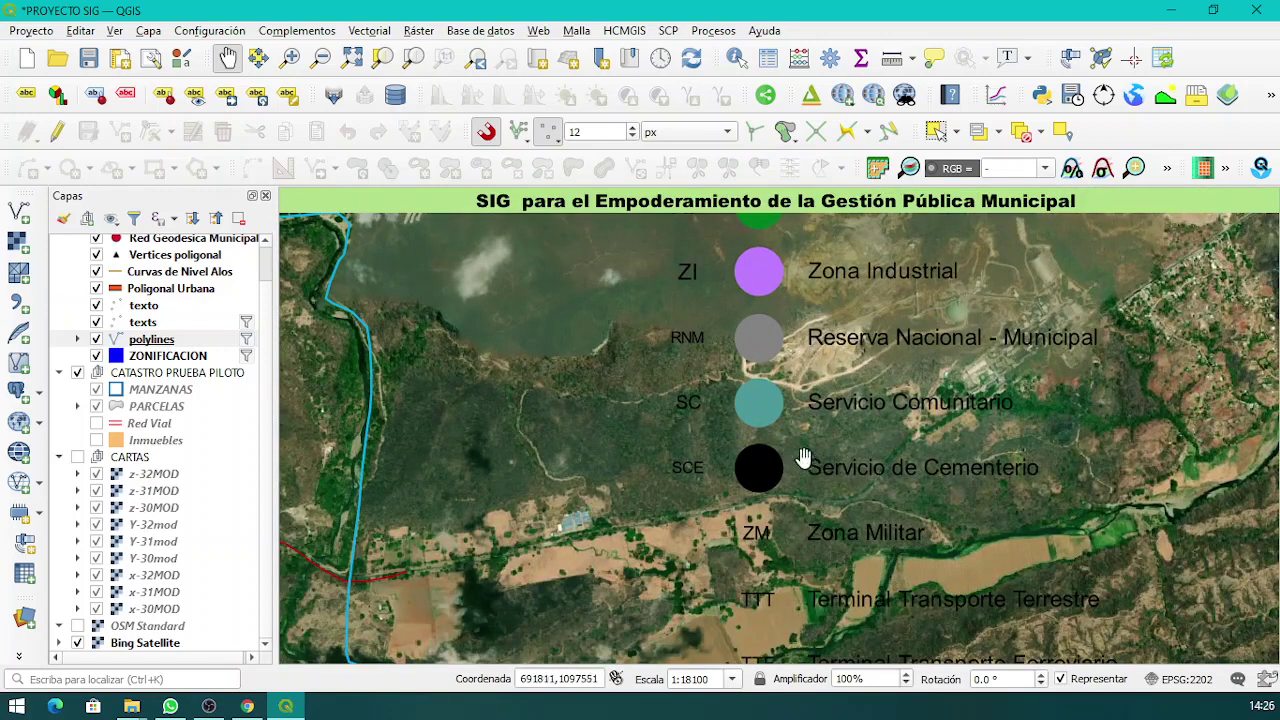
Read the zoning legend upward from Reserva Nacional - Municipal through the tourism and new-development classes to R1.
drag(804, 458, 804, 571)
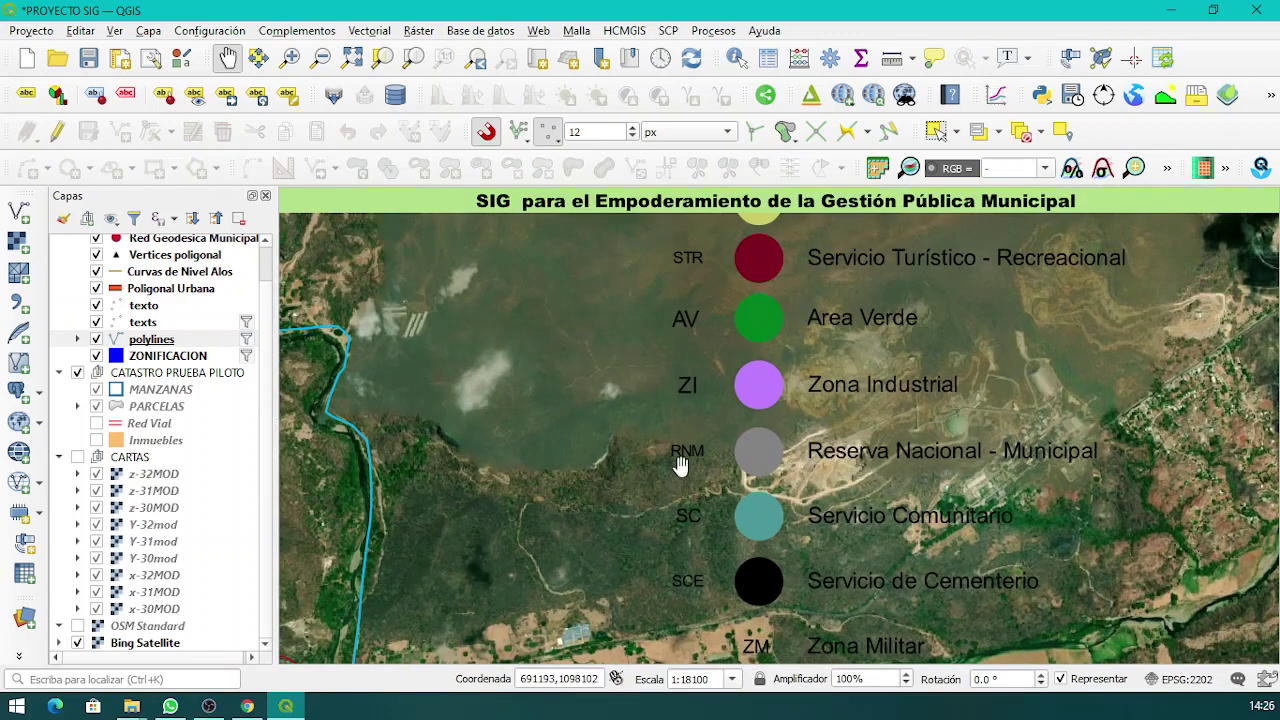
drag(808, 415, 823, 585)
drag(930, 489, 879, 614)
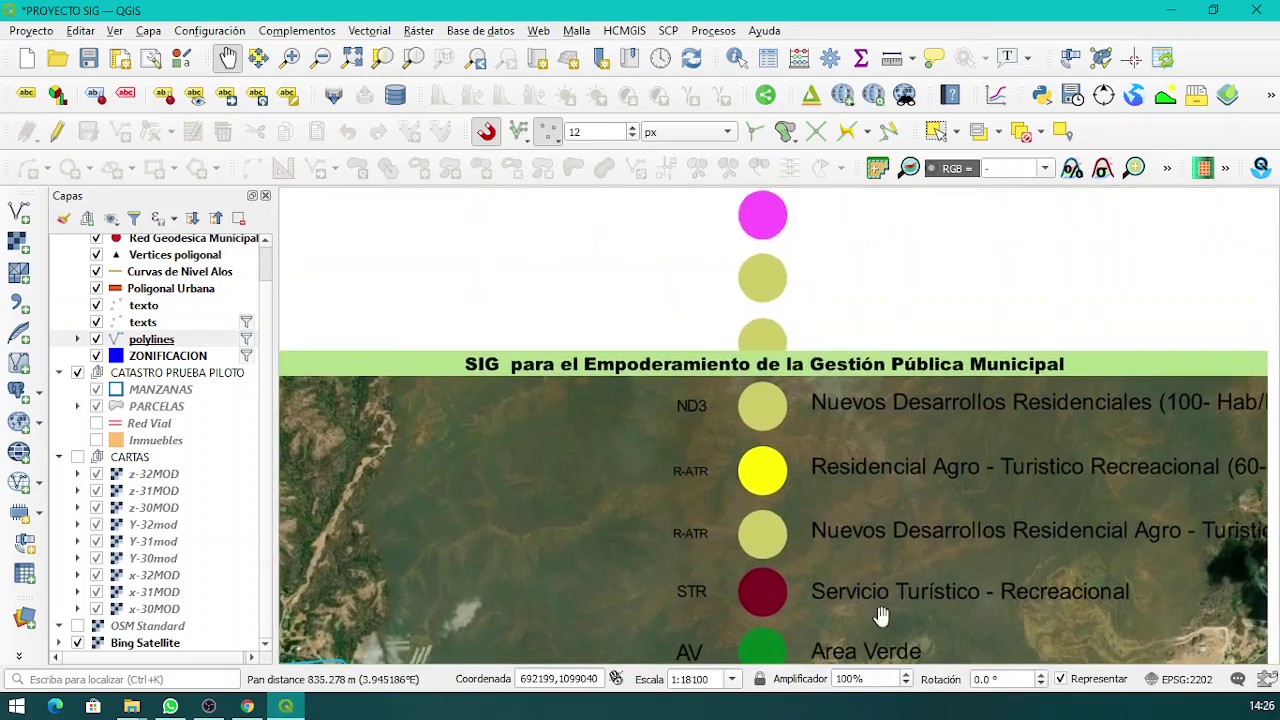
drag(922, 421, 906, 610)
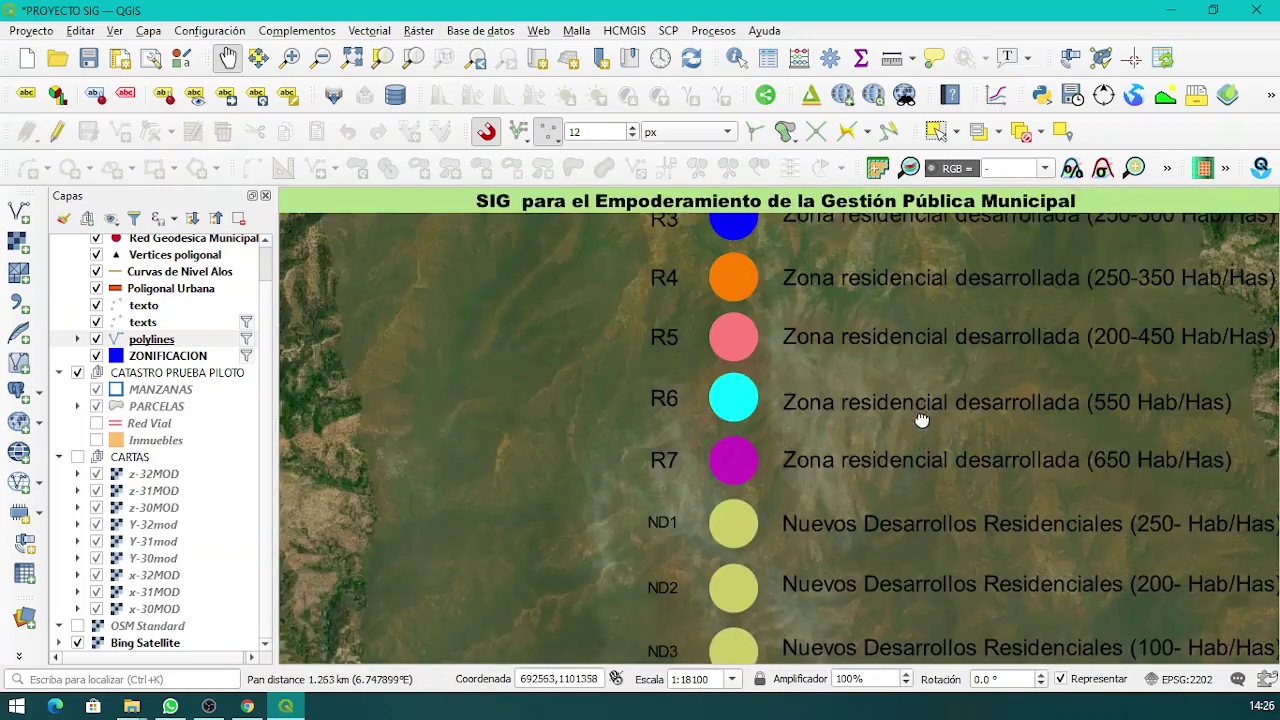
drag(921, 418, 871, 590)
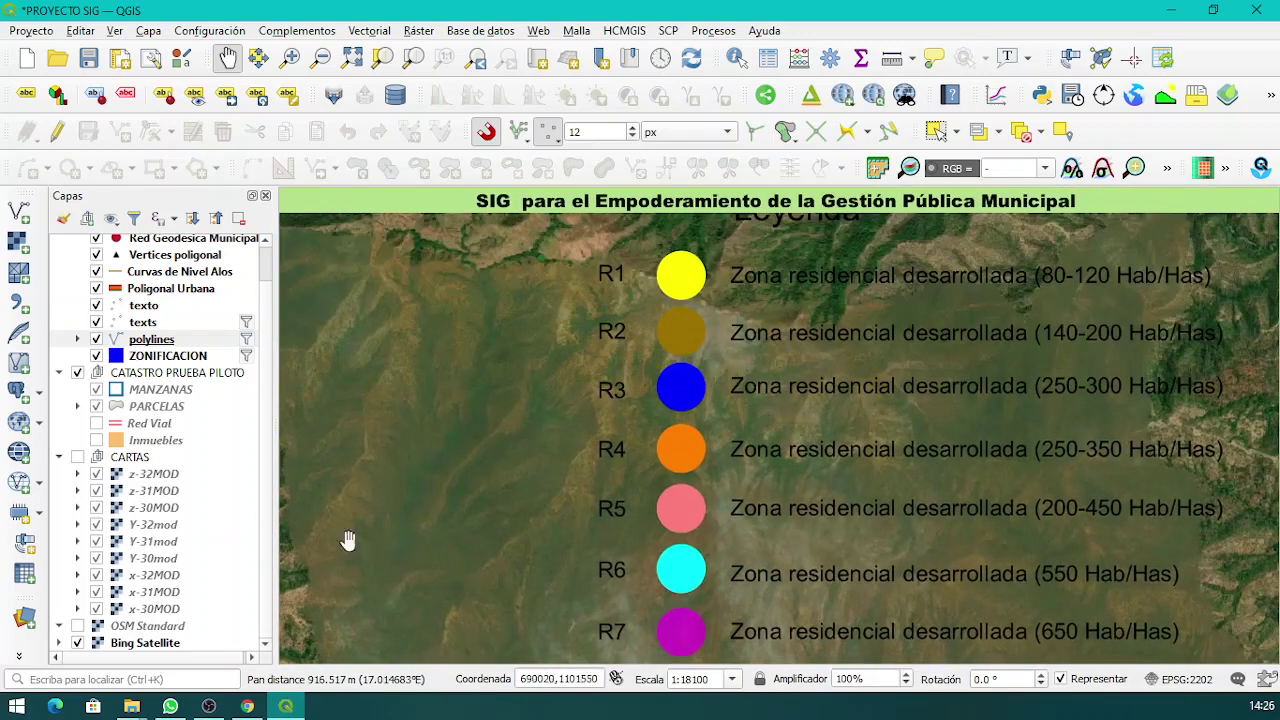
Review the legend's population densities for residential zones R1 to R7 and new developments ND1 to ND3.
mouse_move(751, 409)
mouse_down()
mouse_move(715, 567)
mouse_move(746, 420)
mouse_up()
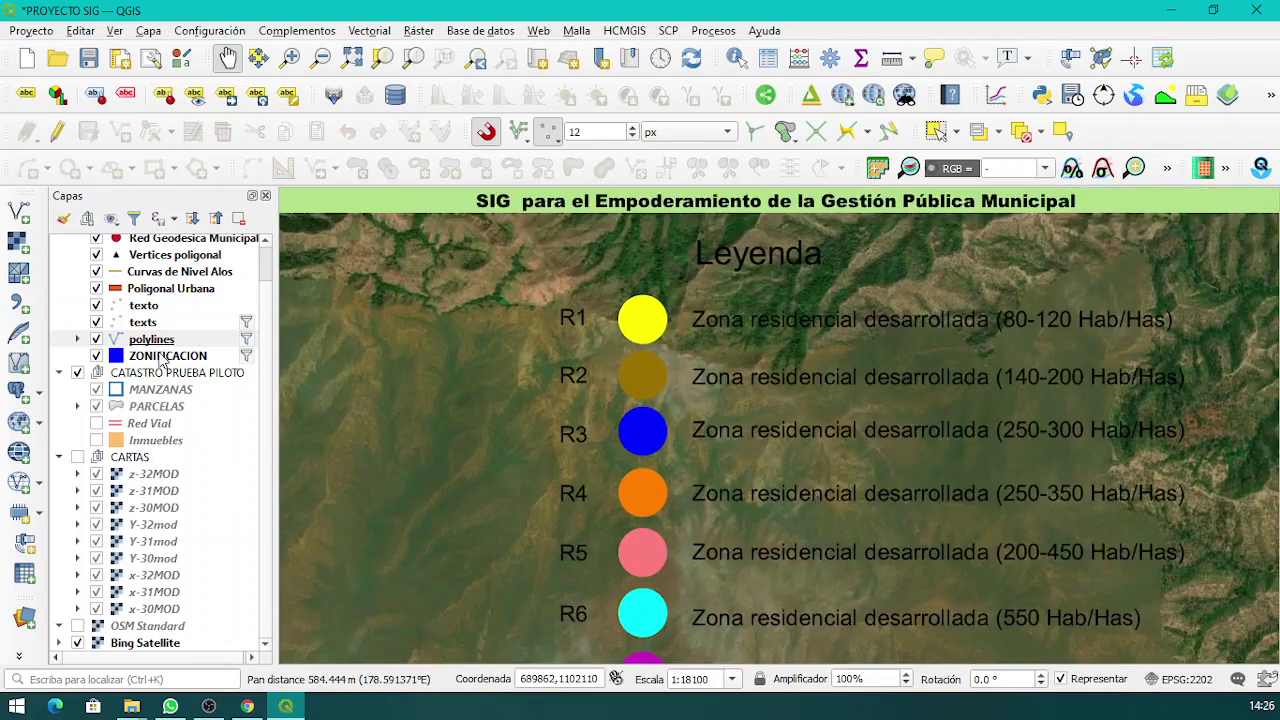
drag(651, 429, 646, 363)
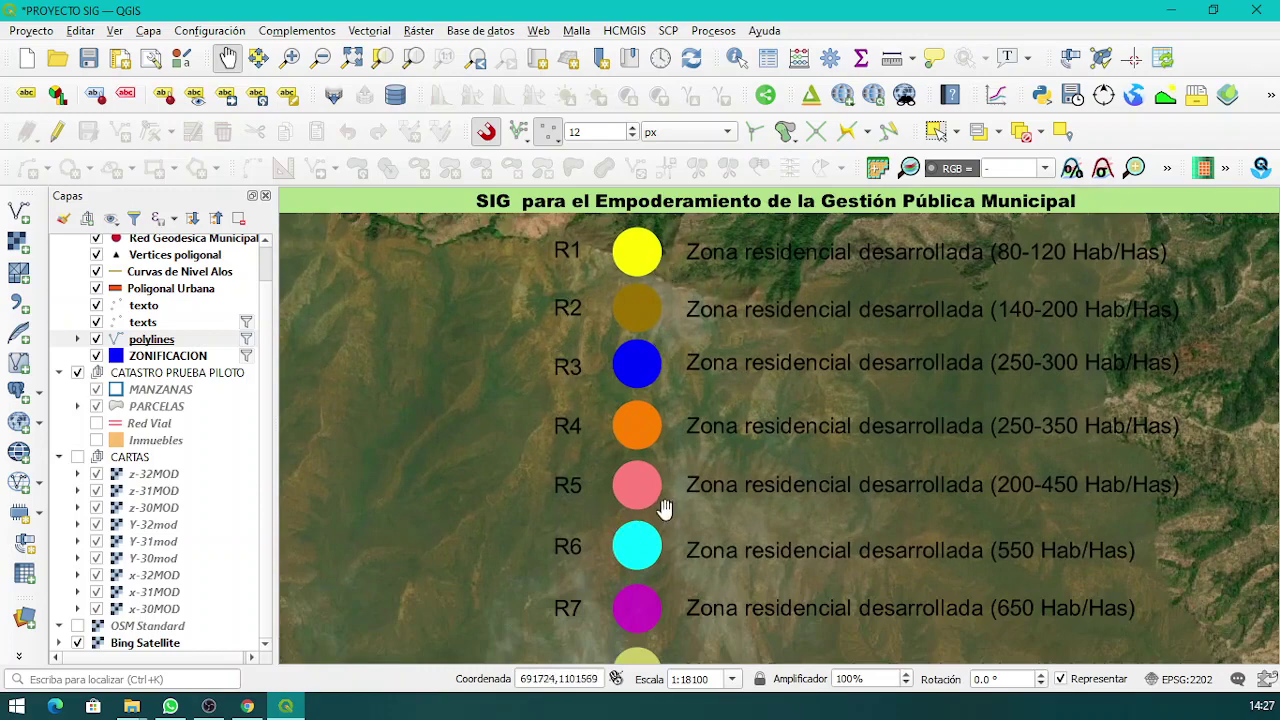
drag(729, 420, 655, 471)
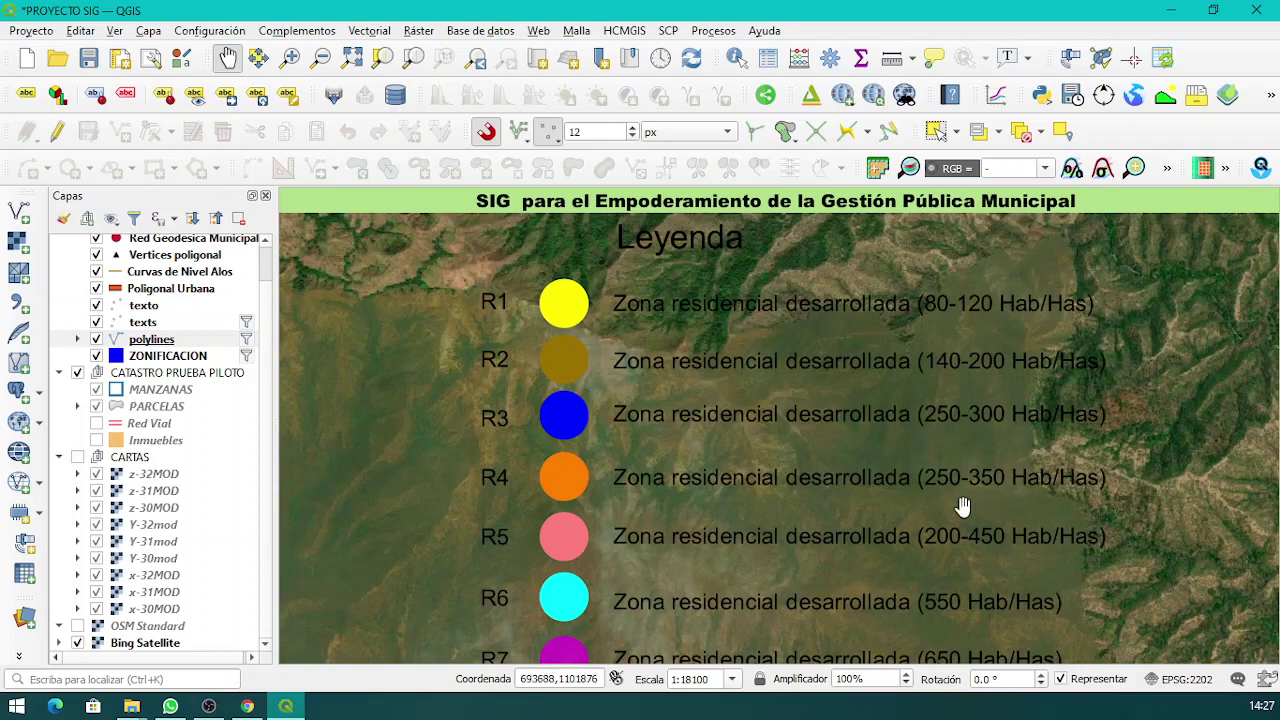
drag(910, 532, 958, 388)
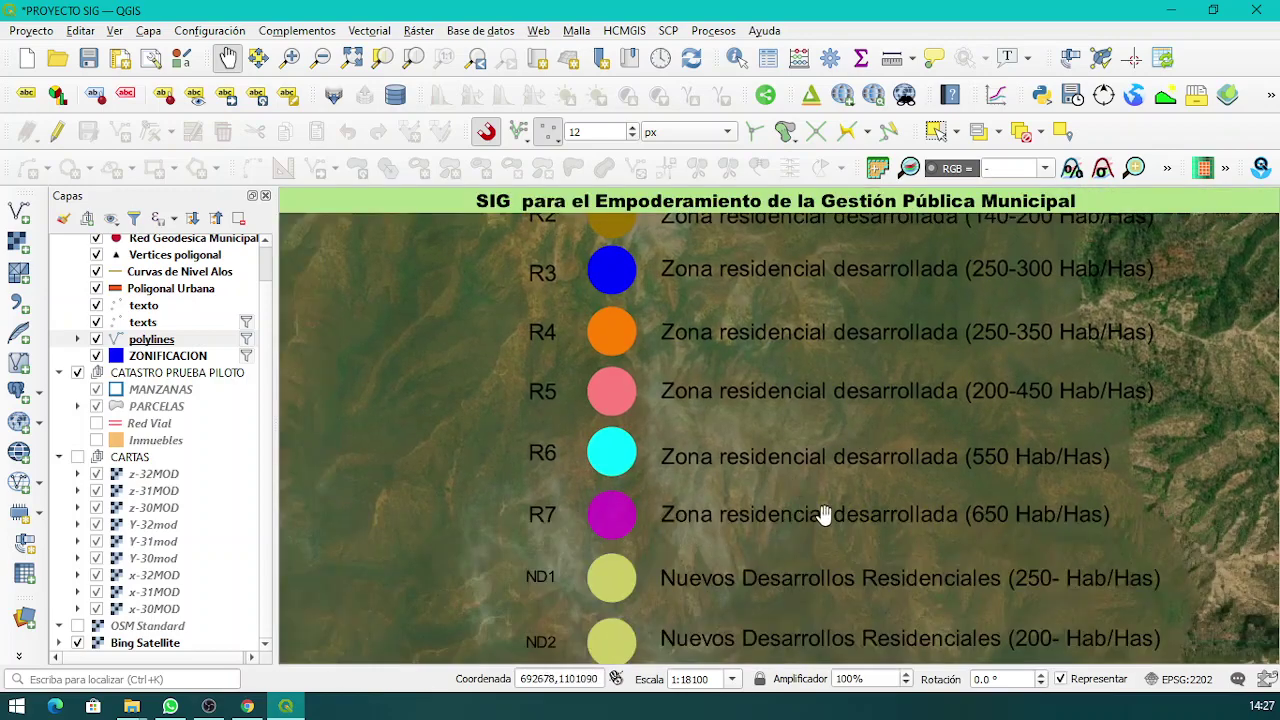
drag(850, 496, 803, 363)
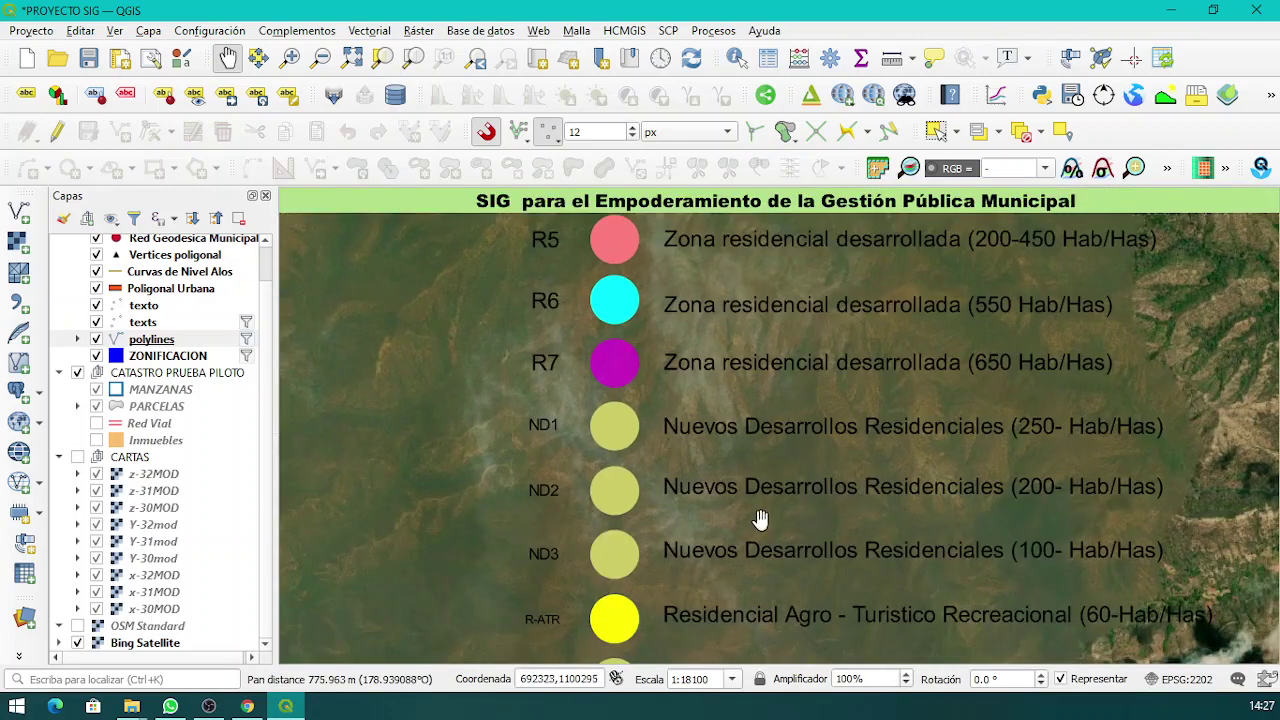
Compare the legend colours with the zoning areas across the whole Poligonal Urbana at 1:72402.
scroll(760, 517, down, 2)
drag(680, 571, 874, 369)
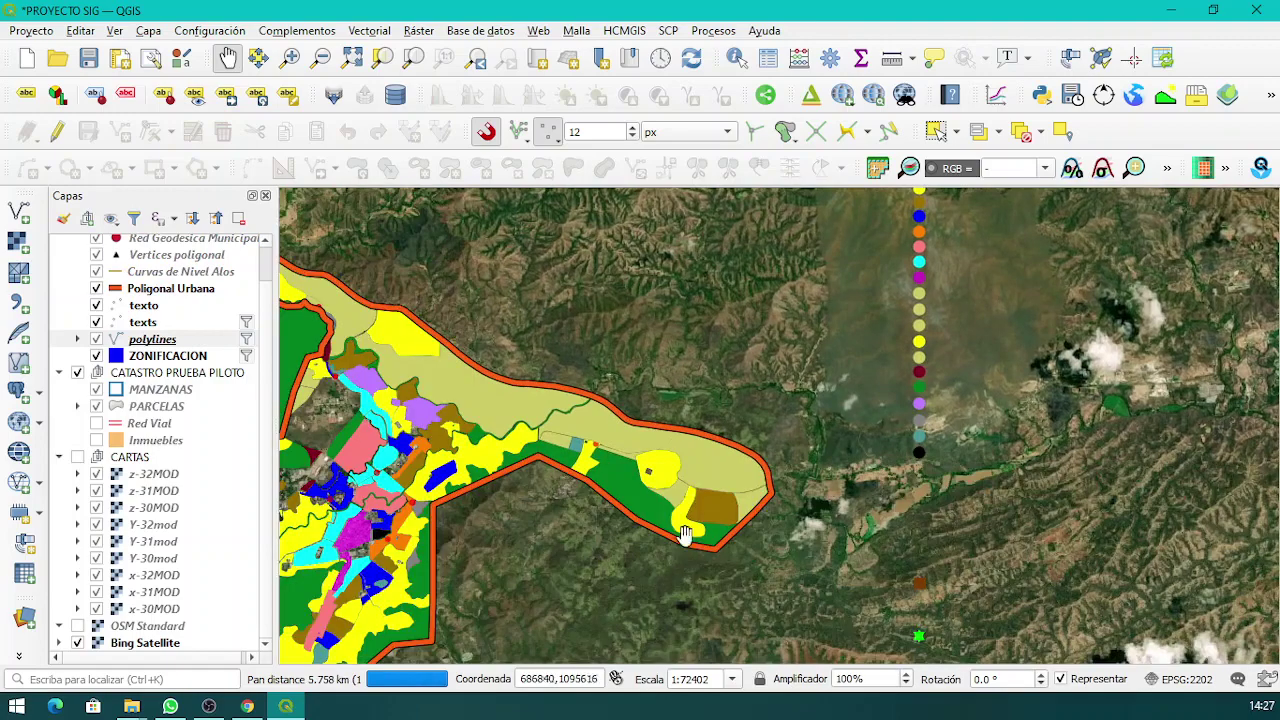
drag(682, 525, 1012, 359)
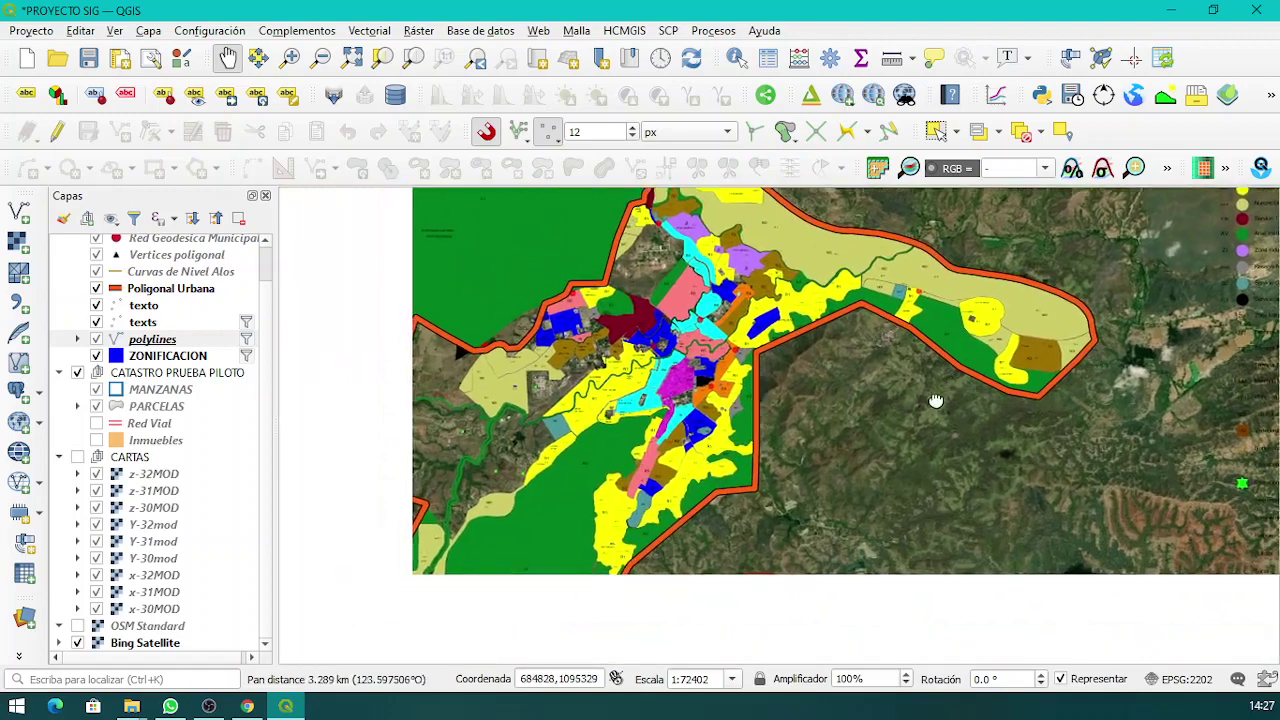
drag(838, 374, 1189, 321)
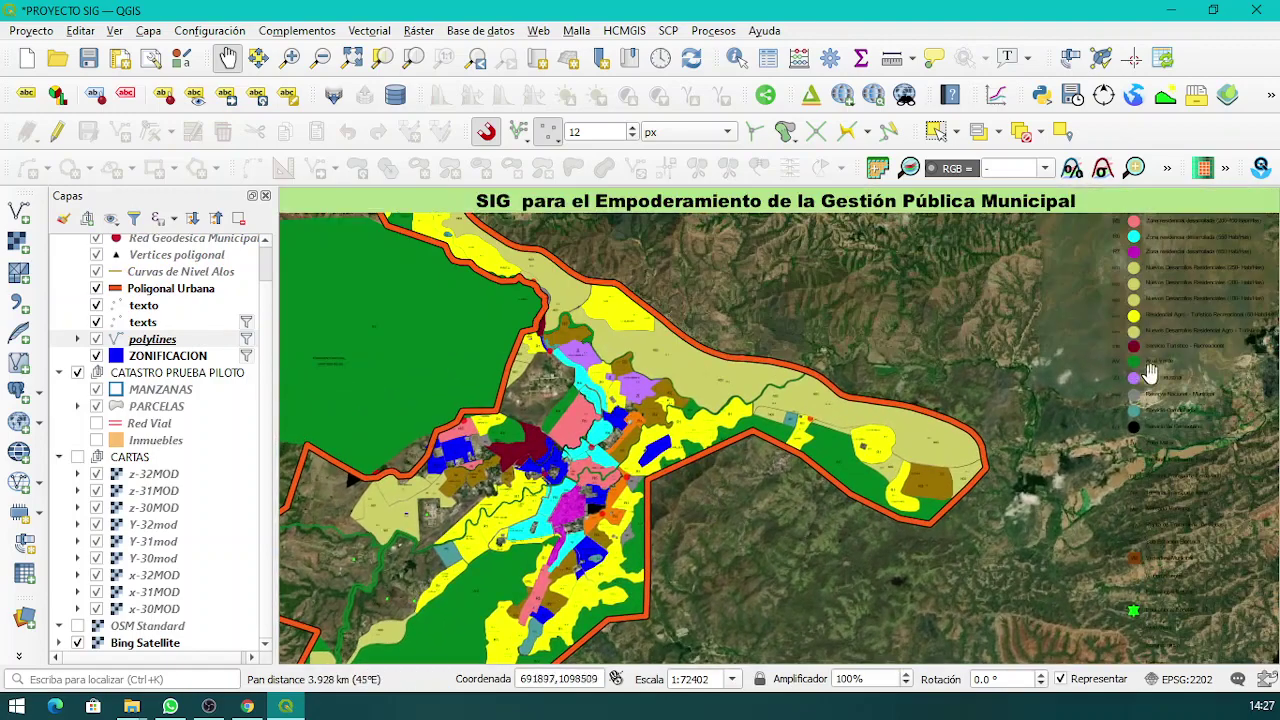
drag(981, 379, 843, 490)
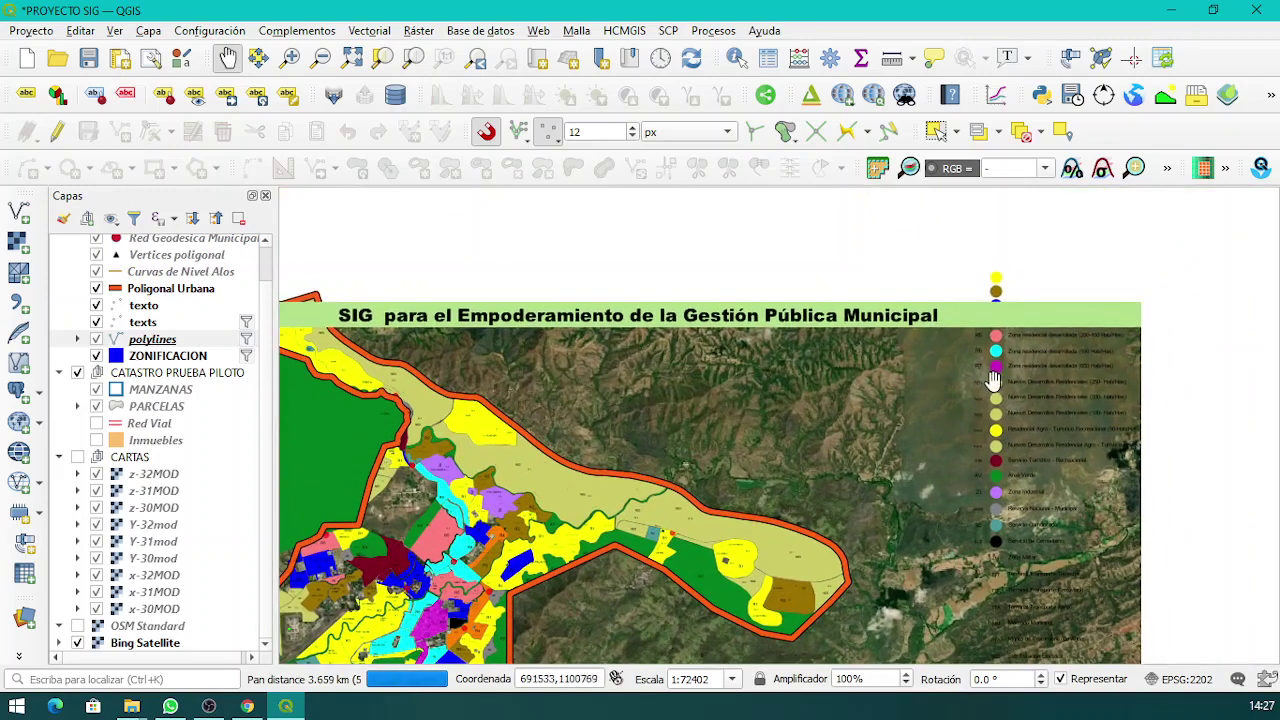
drag(743, 446, 936, 333)
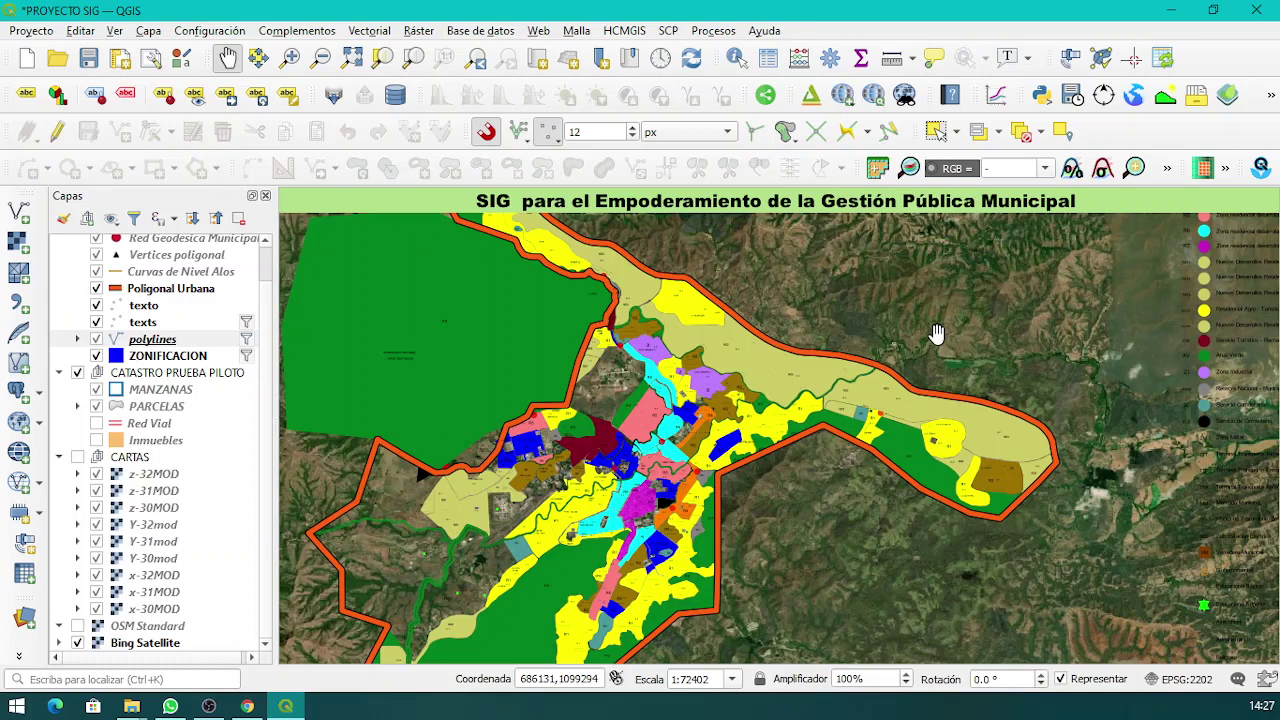
drag(473, 560, 543, 464)
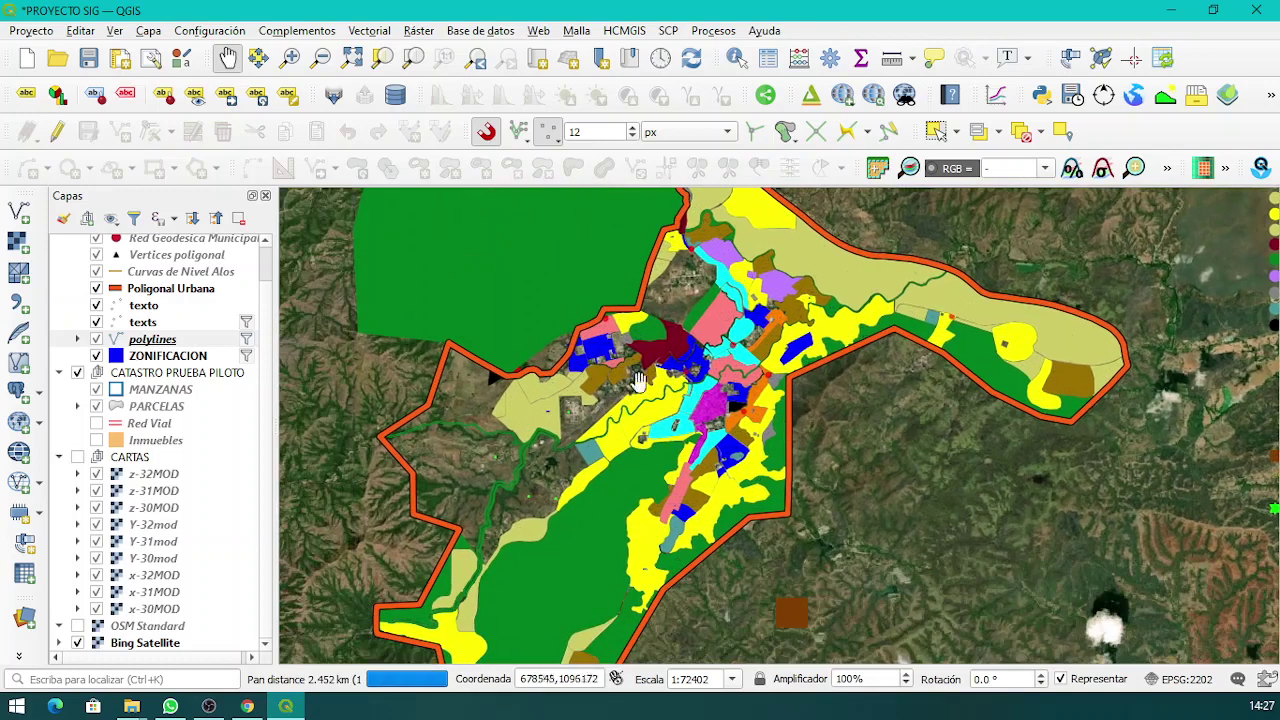
Examine the central R3 and RNM zoning down to the coloured cadastral parcels at 1:2263.
scroll(720, 408, up, 2)
drag(749, 409, 737, 466)
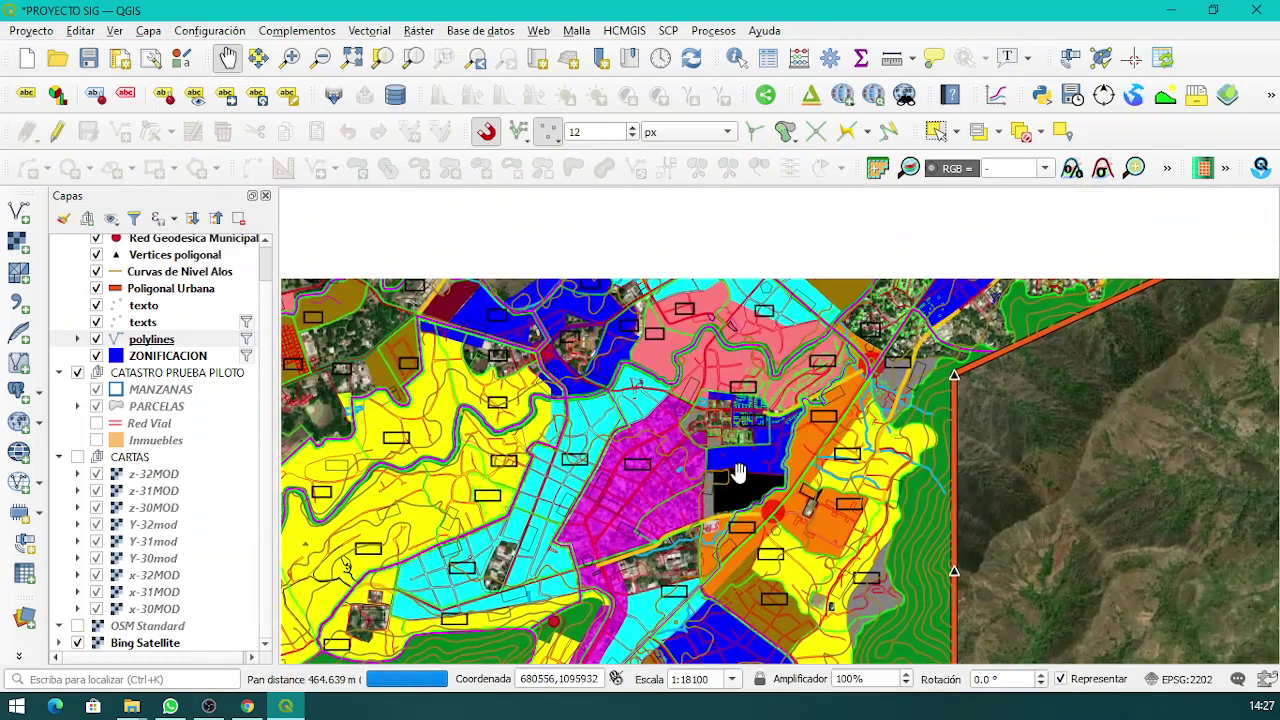
scroll(737, 466, up, 1)
scroll(737, 470, up, 1)
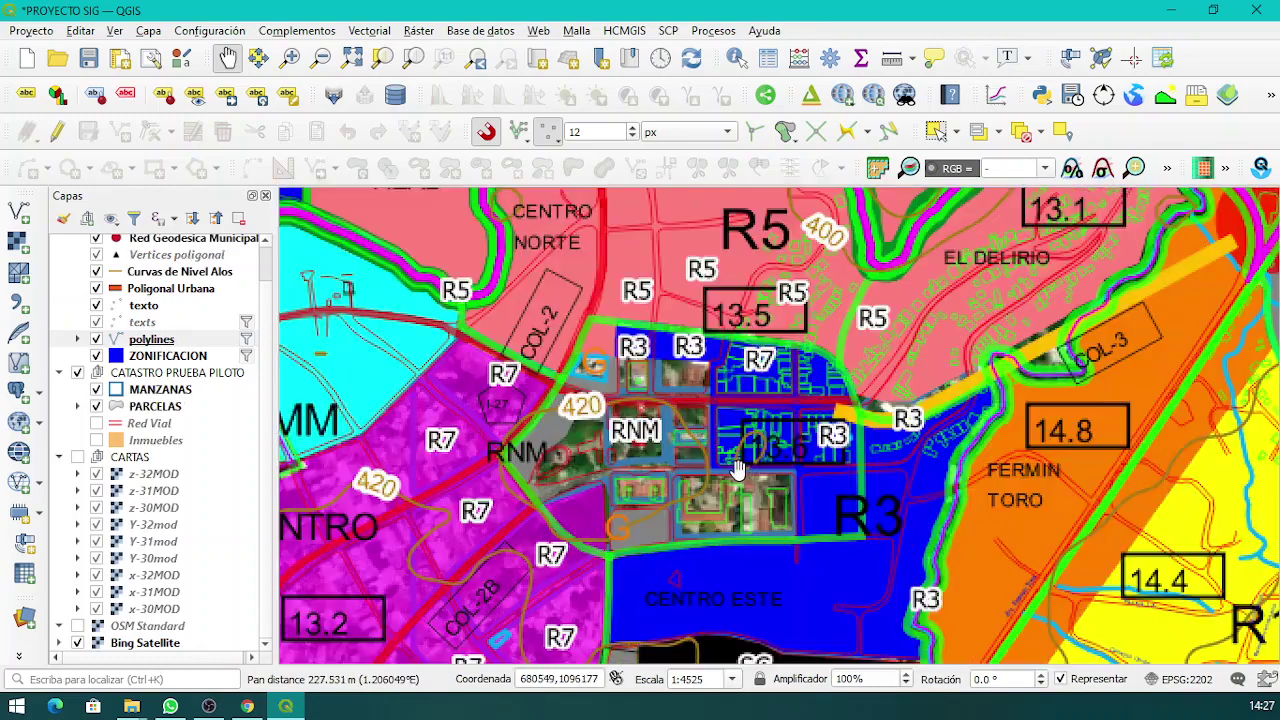
scroll(737, 470, up, 1)
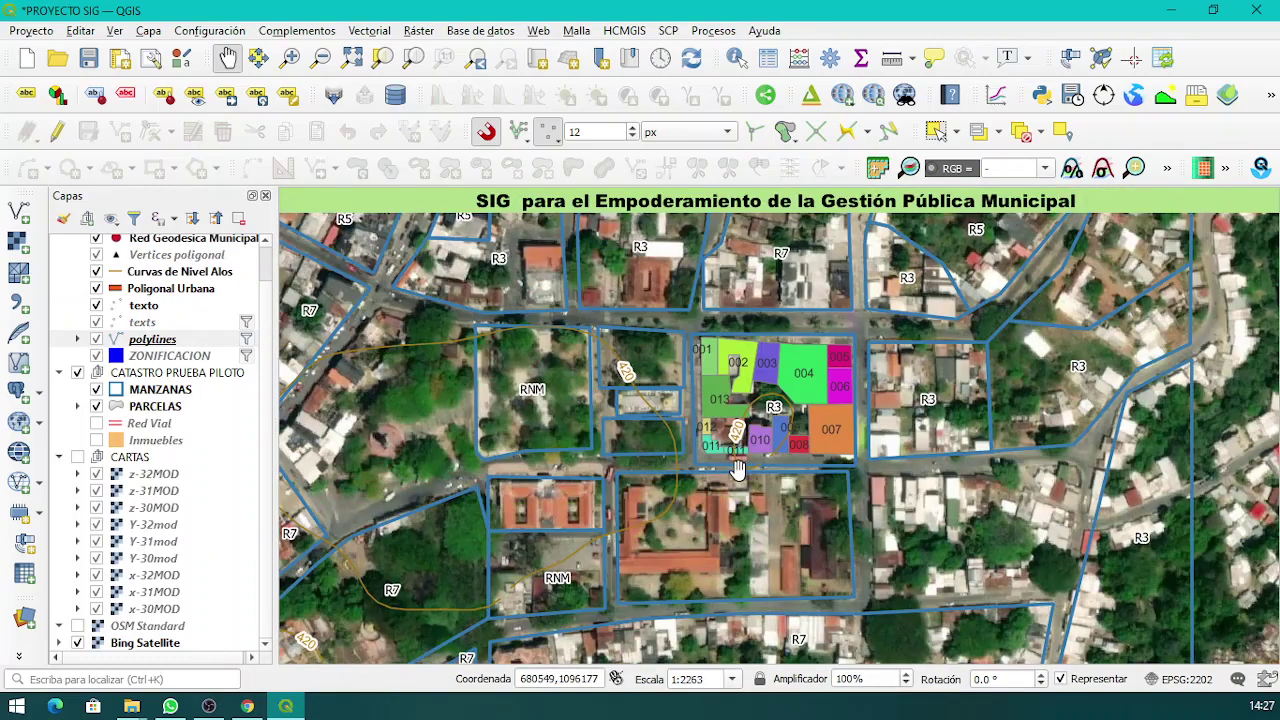
scroll(737, 470, down, 2)
scroll(737, 498, up, 2)
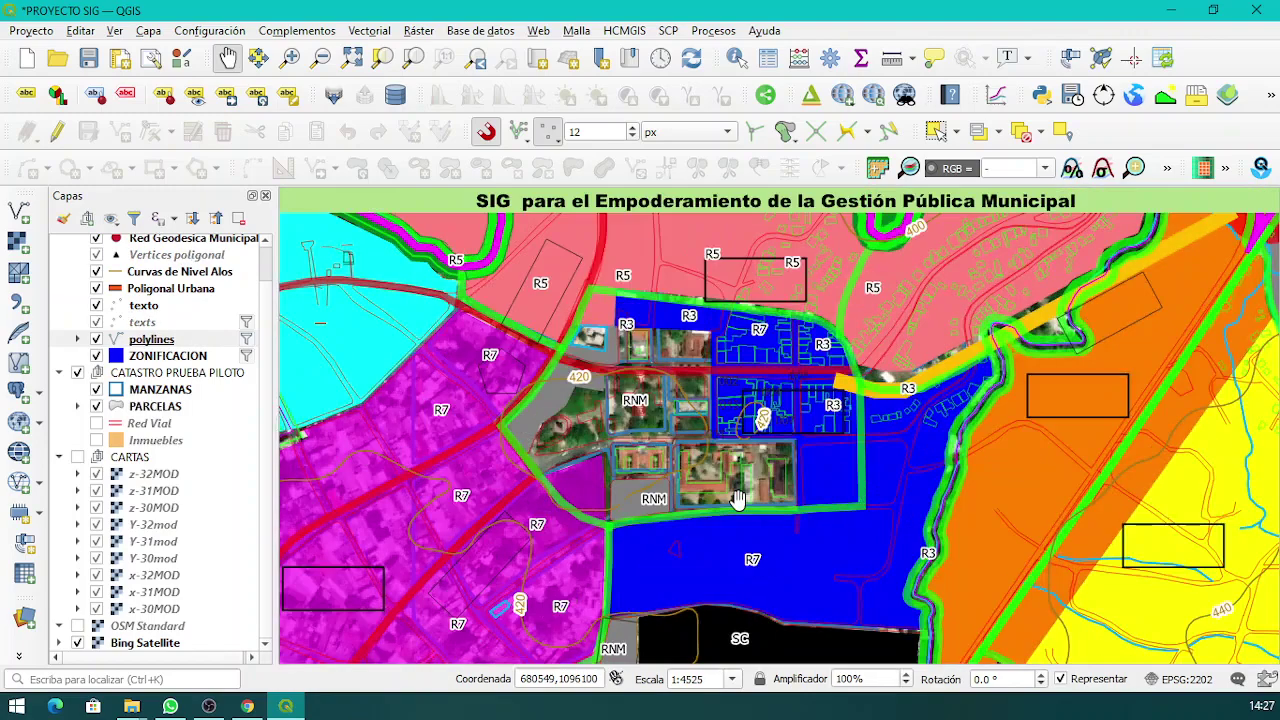
drag(742, 455, 740, 560)
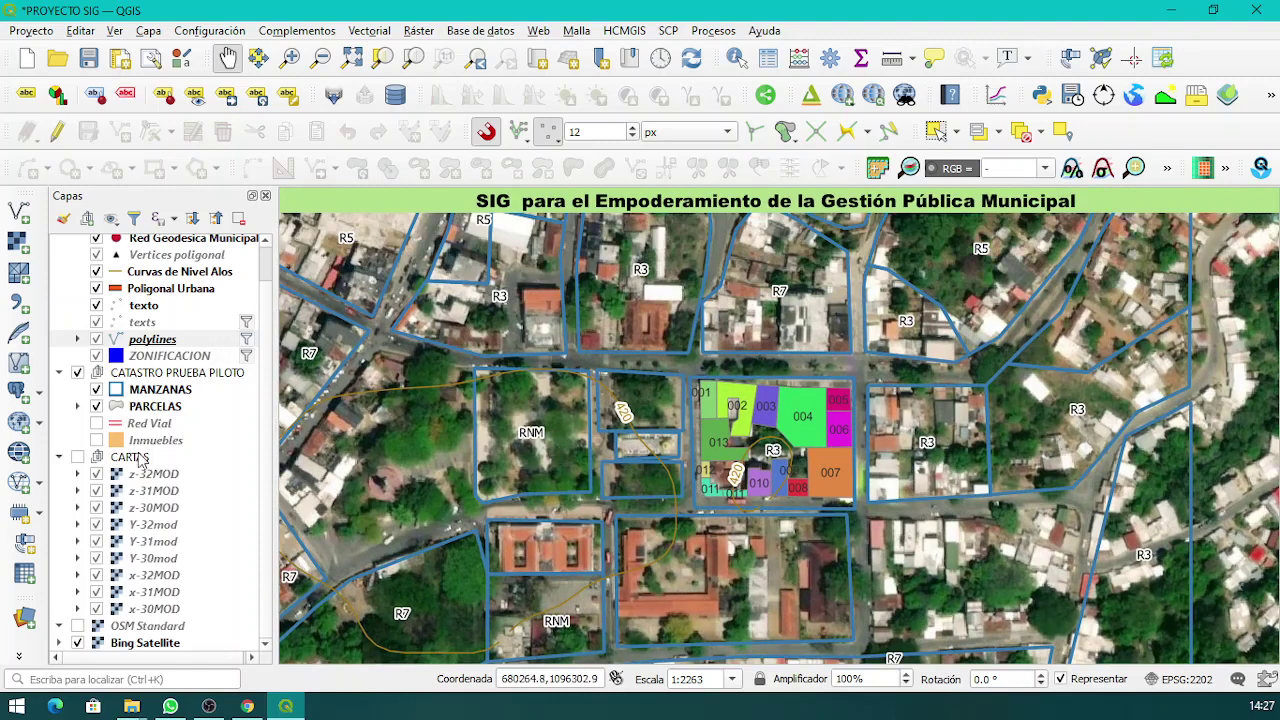
Collapse the CARTAS group and identify the large RNM block west of the coloured parcels in the MANZANAS layer.
click(59, 457)
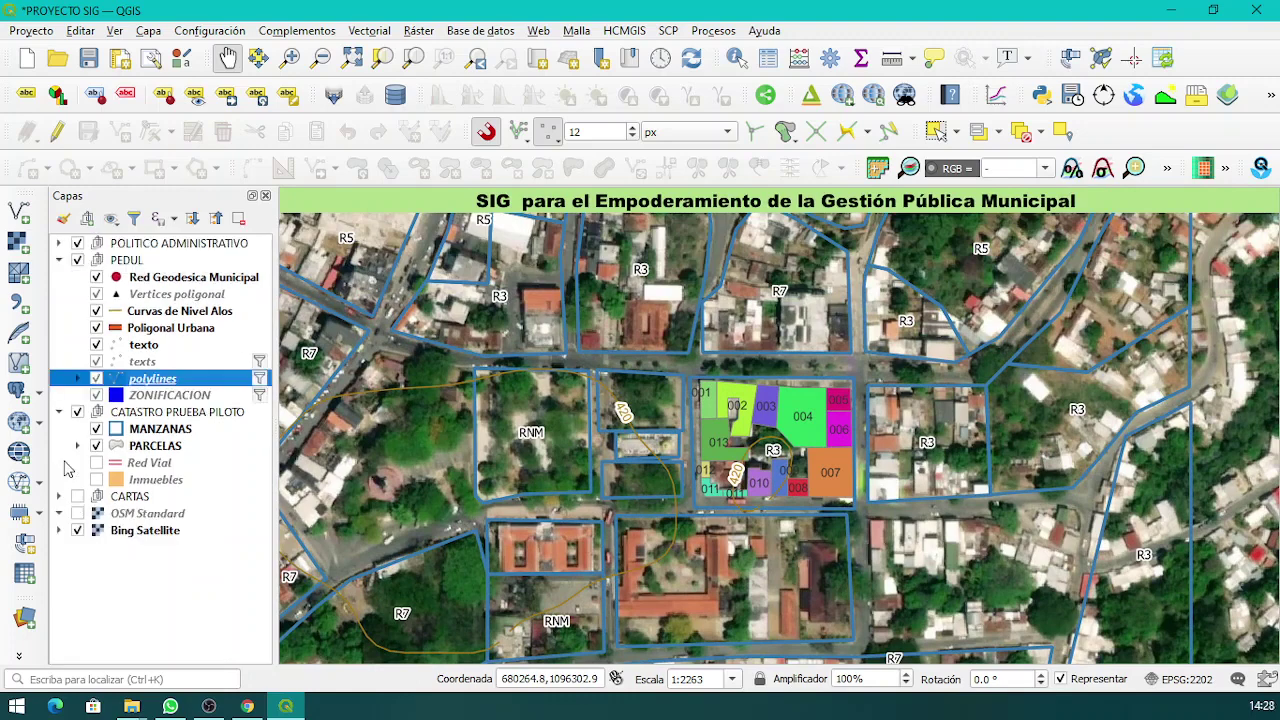
click(162, 430)
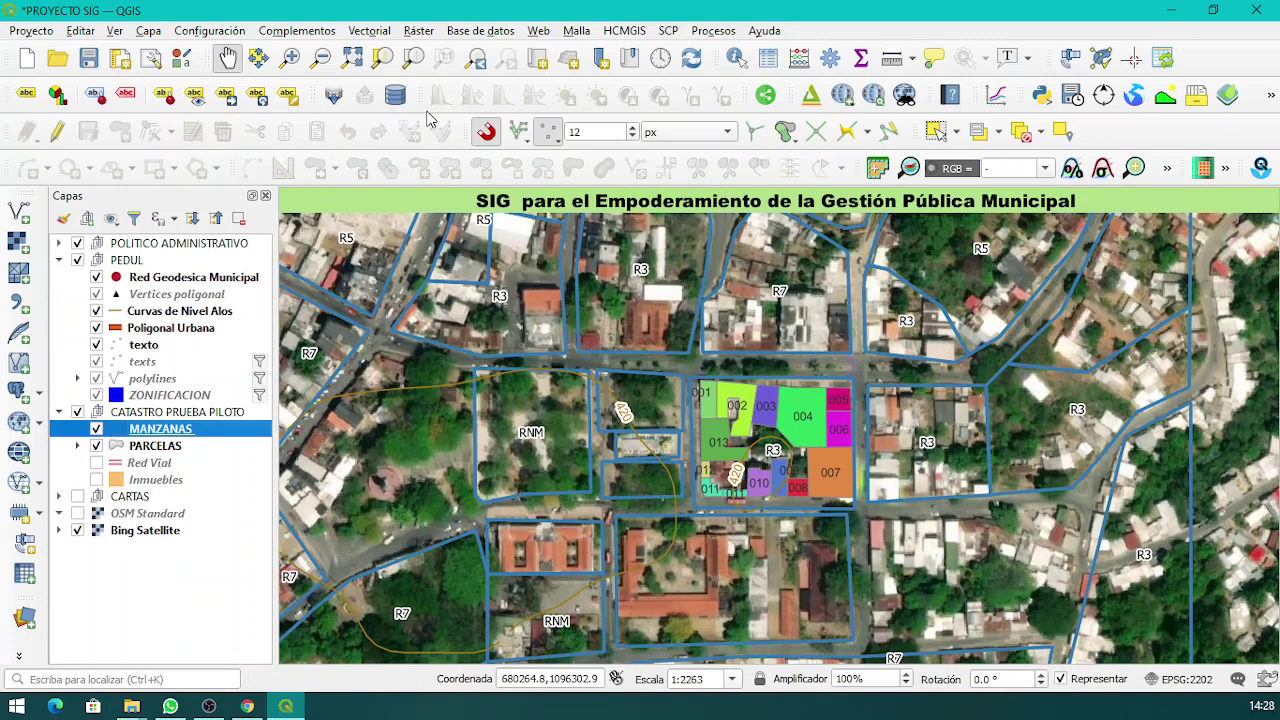
click(736, 58)
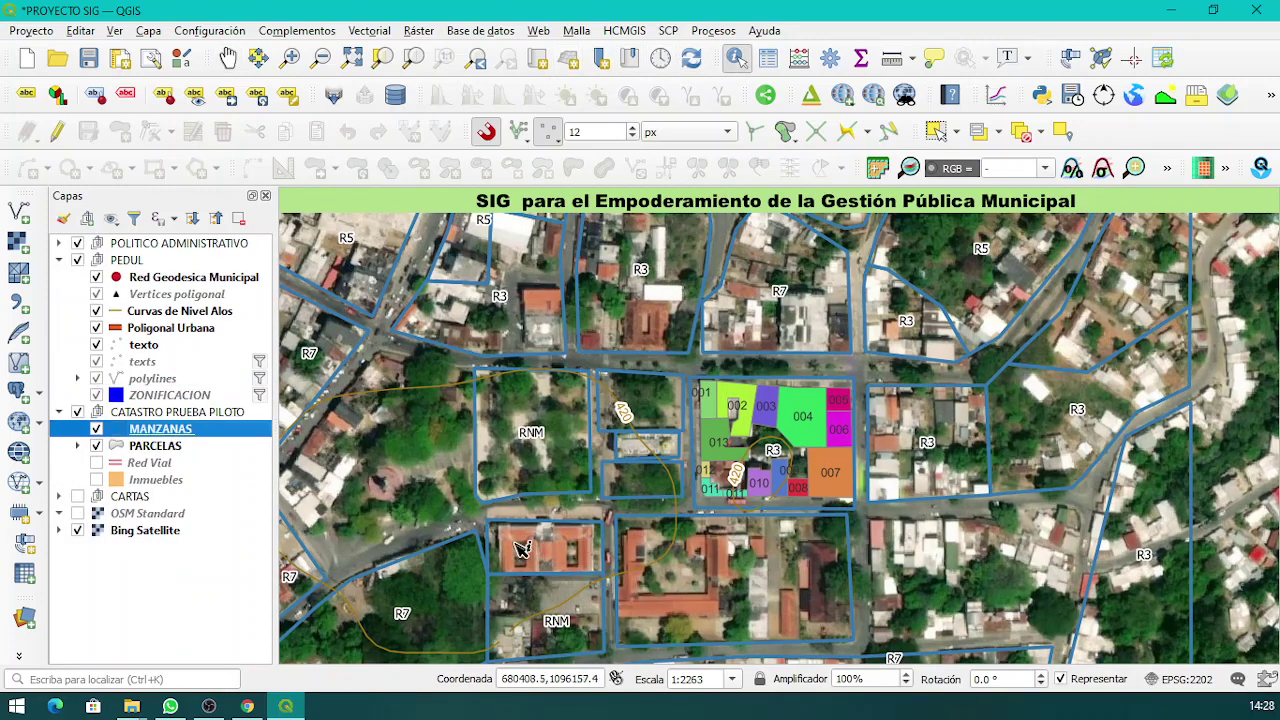
click(562, 448)
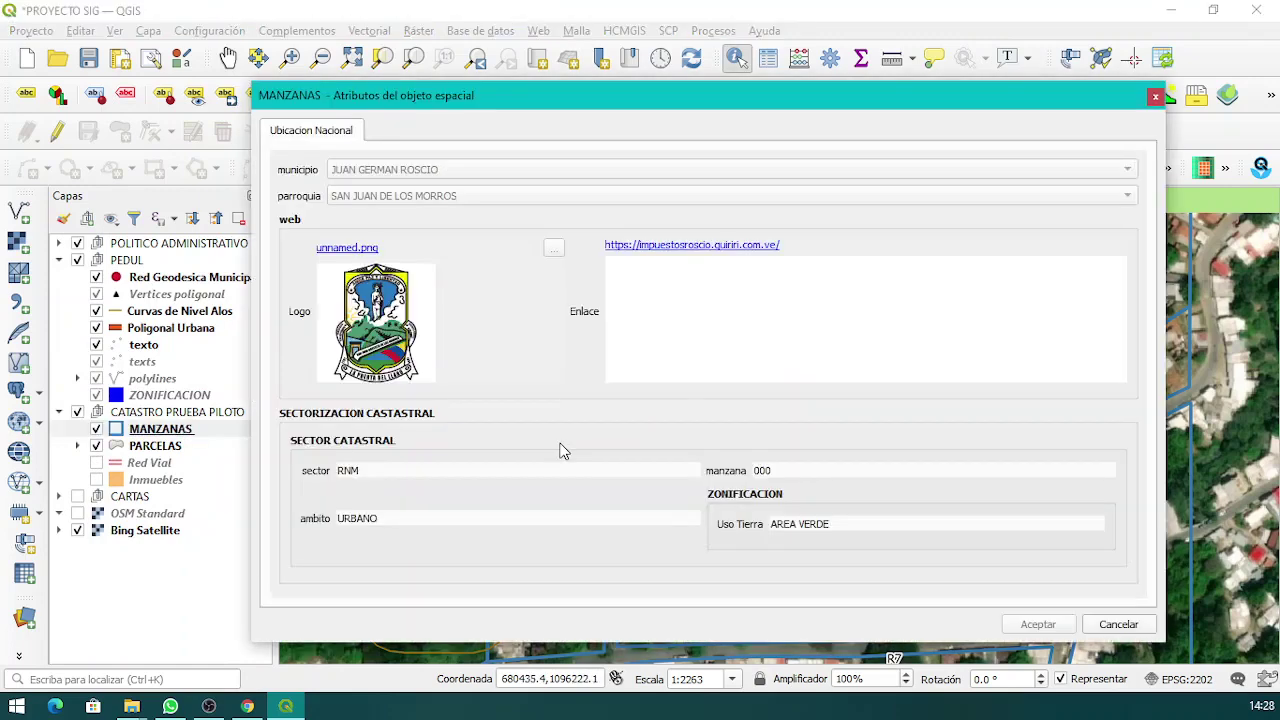
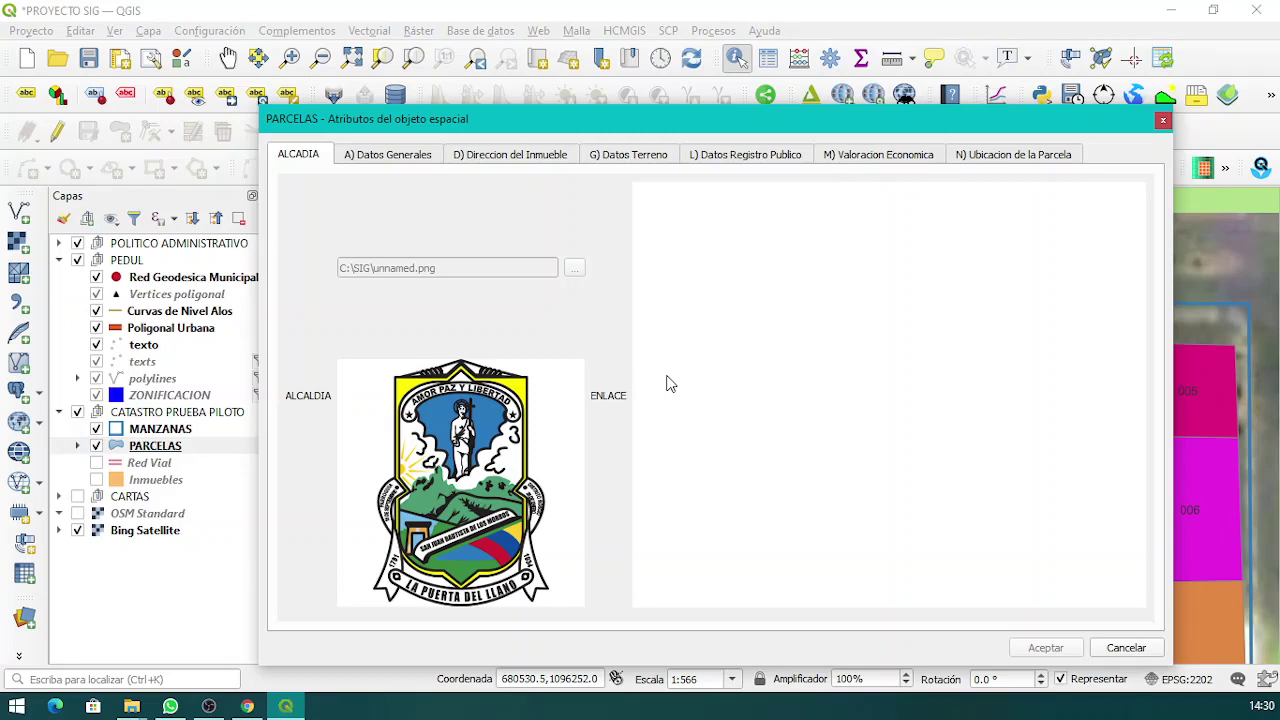
Enlarge the PARCELAS attribute form and review the parcel's general data, previous code and cadastral code.
drag(686, 127, 686, 69)
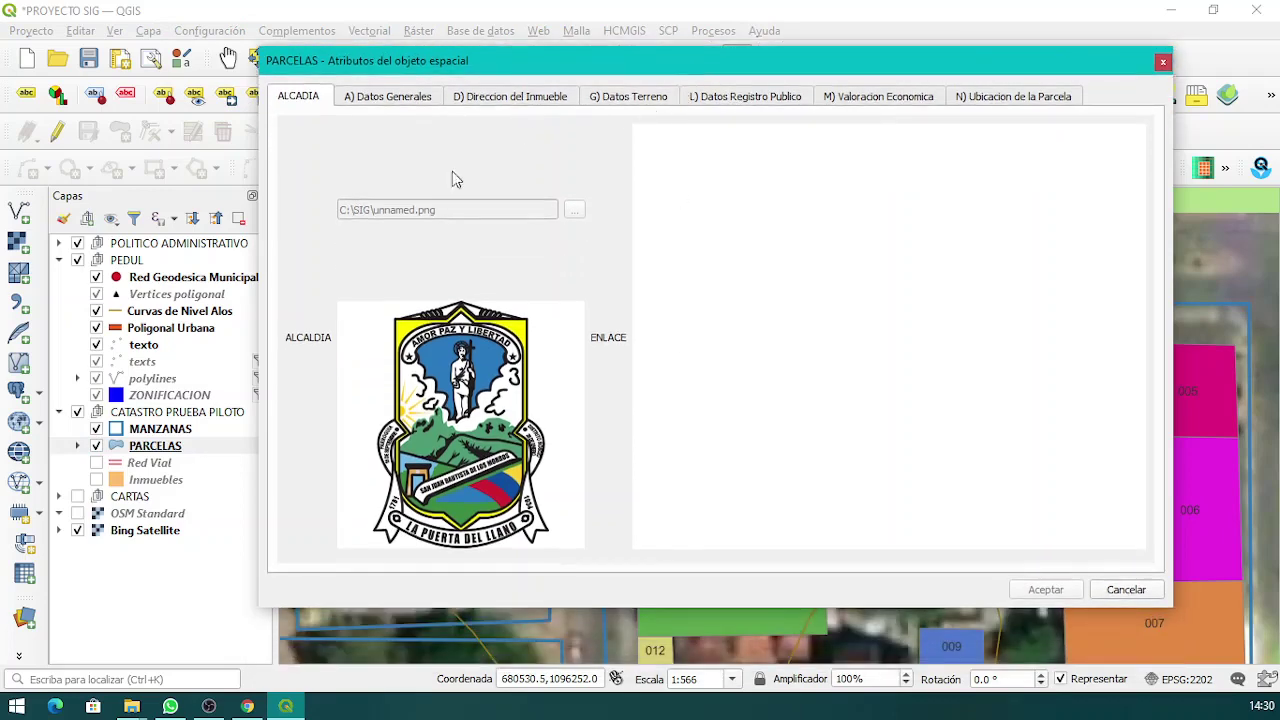
drag(814, 606, 812, 697)
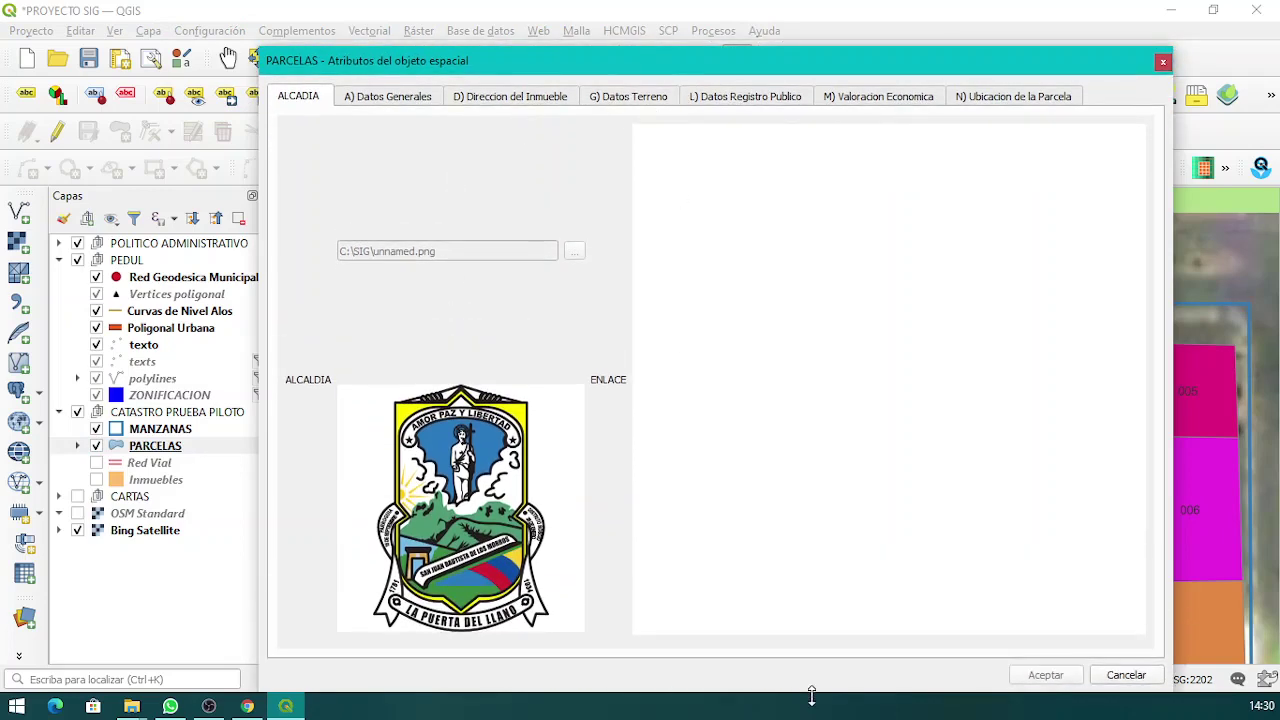
drag(748, 66, 753, 30)
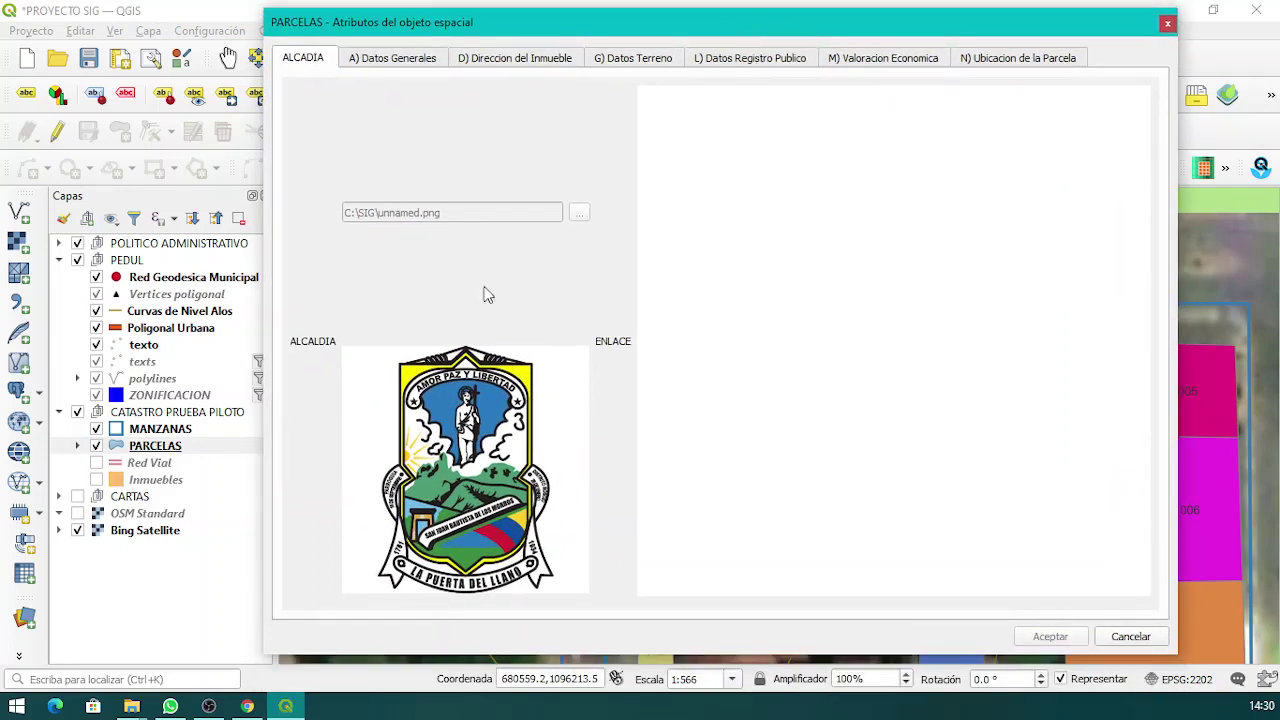
click(403, 64)
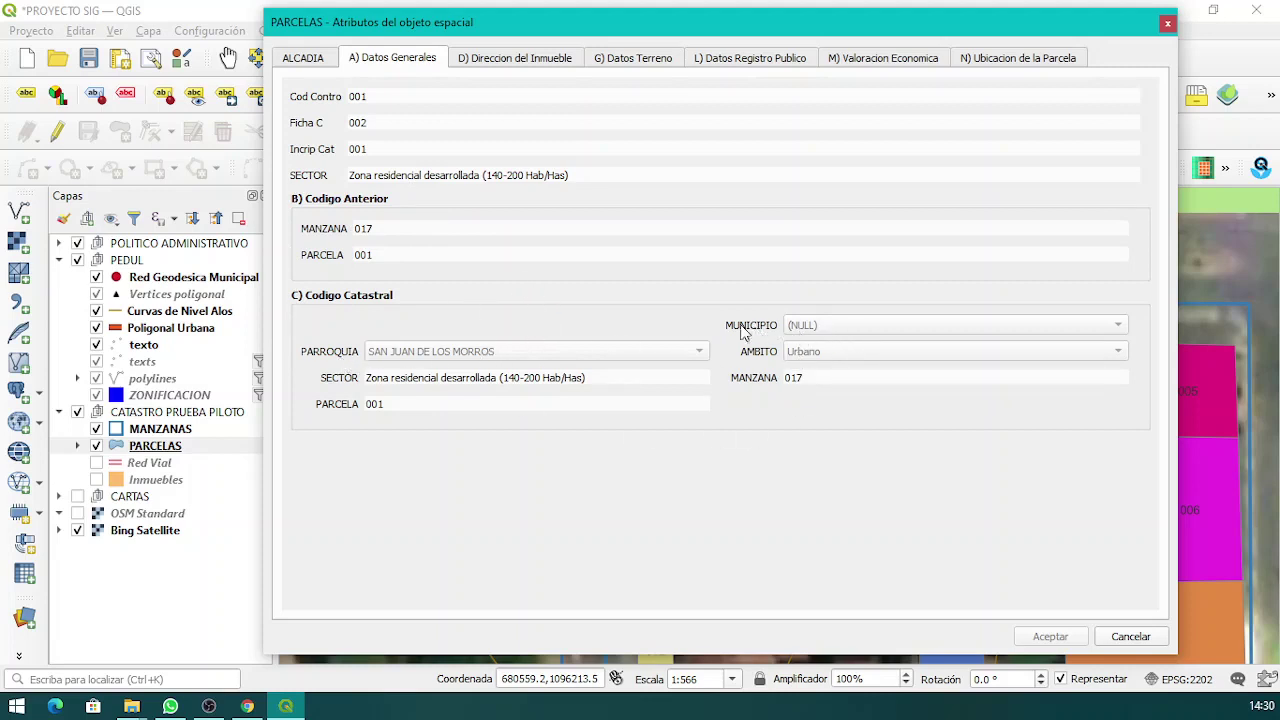
Enable editing on the PARCELAS layer and set the parcel's MUNICIPIO to JUAN GERMAN ROSCIO.
click(57, 131)
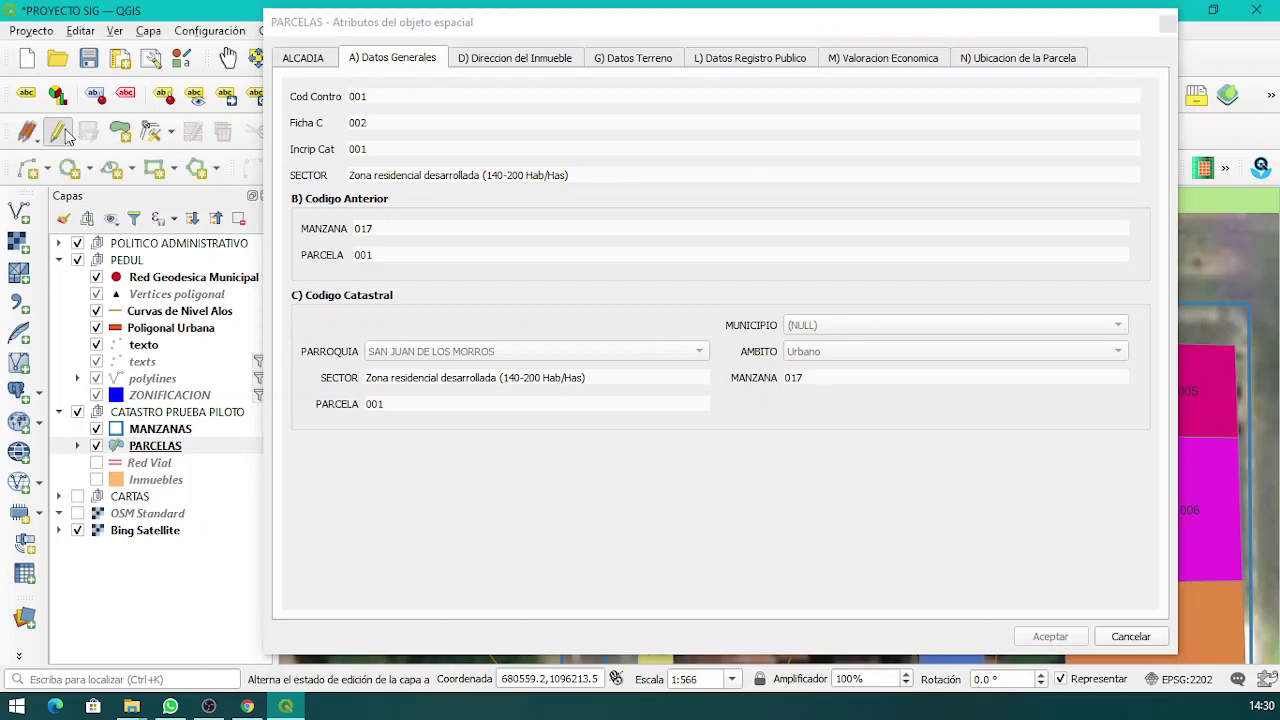
click(812, 330)
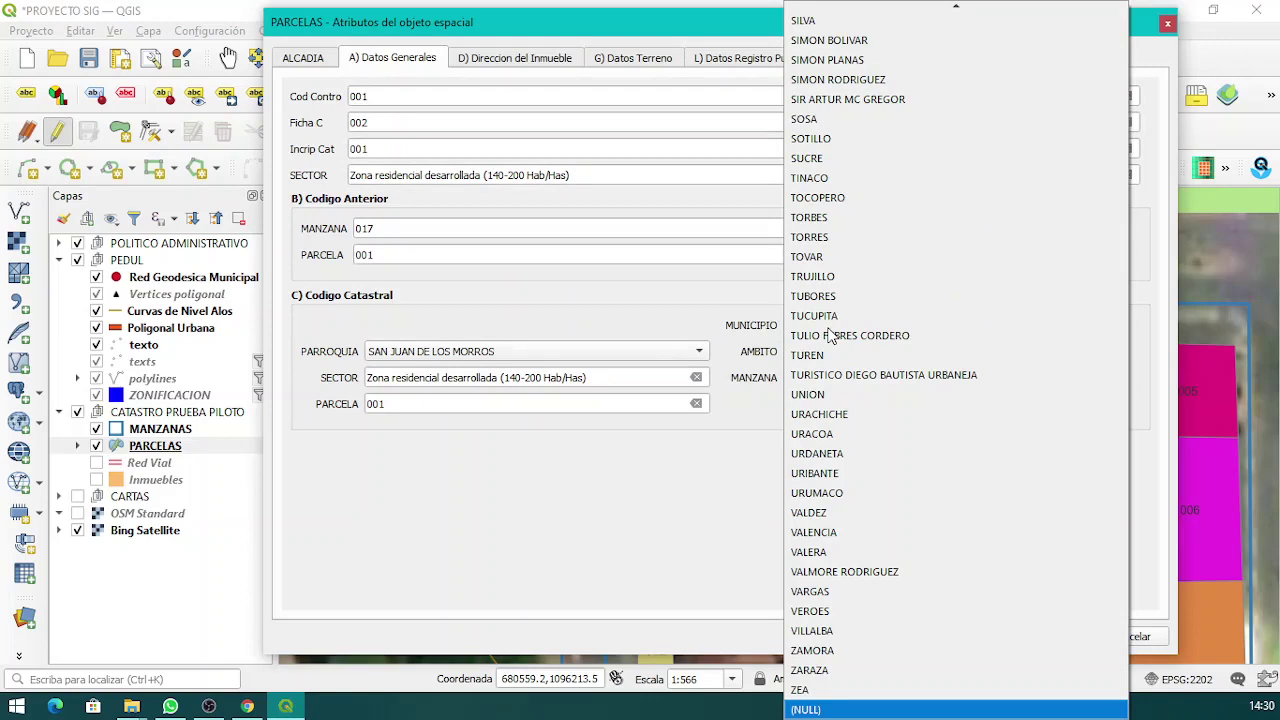
text(ju)
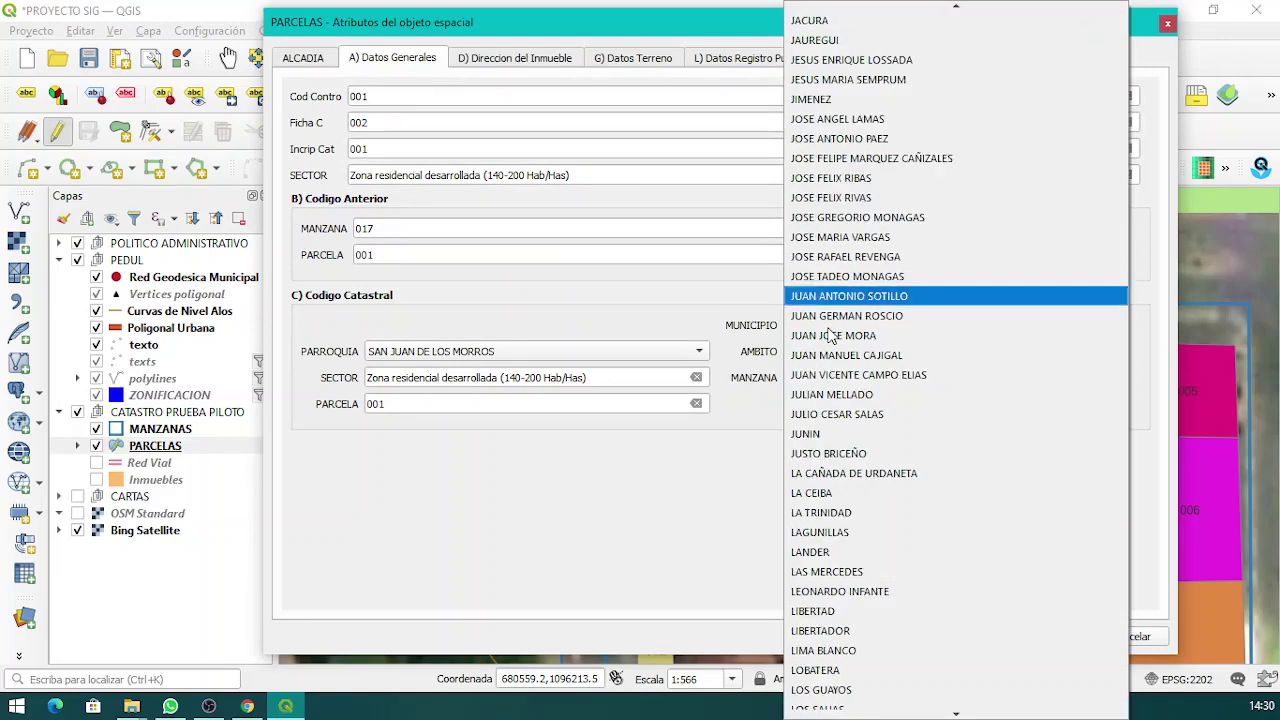
text(n)
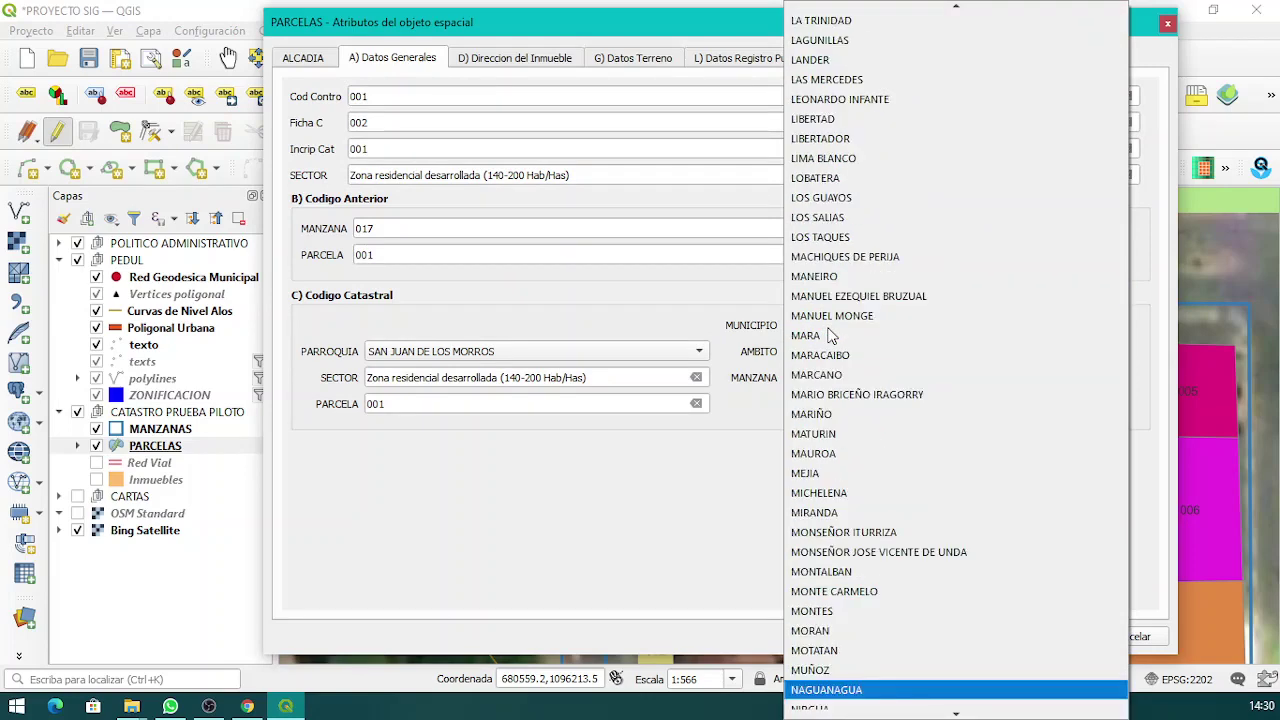
text(ju)
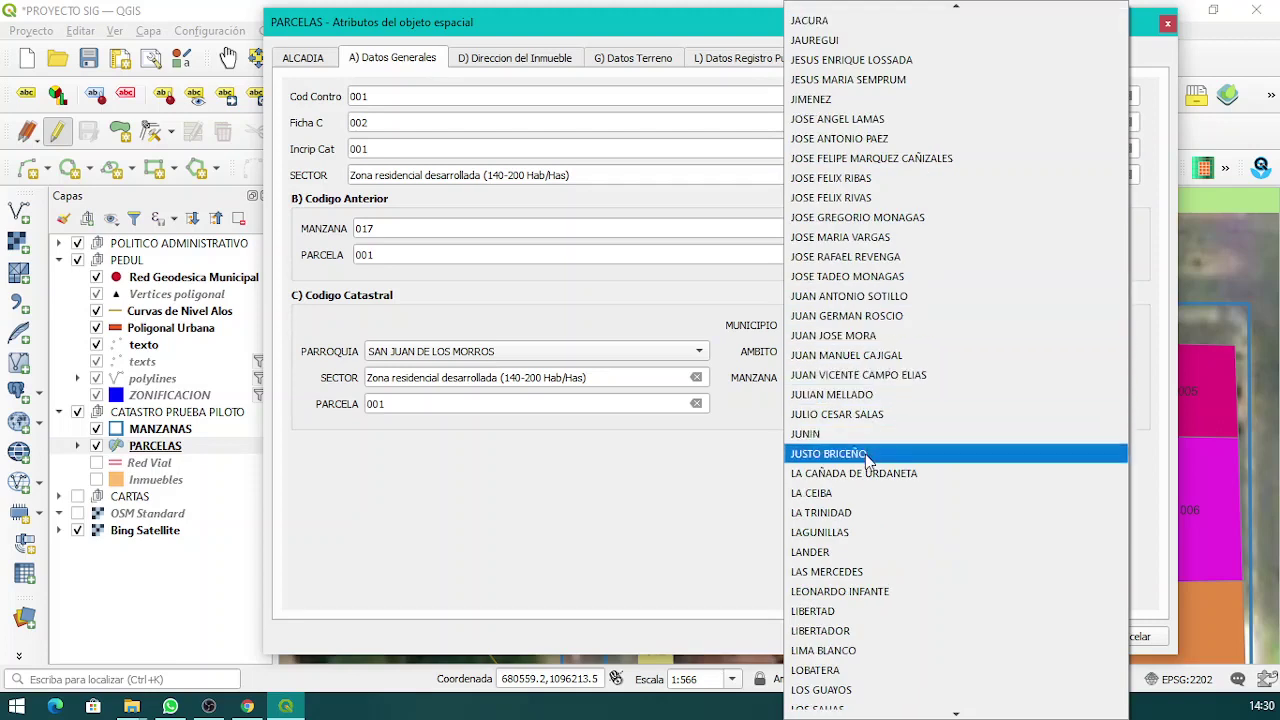
scroll(867, 458, down, 1)
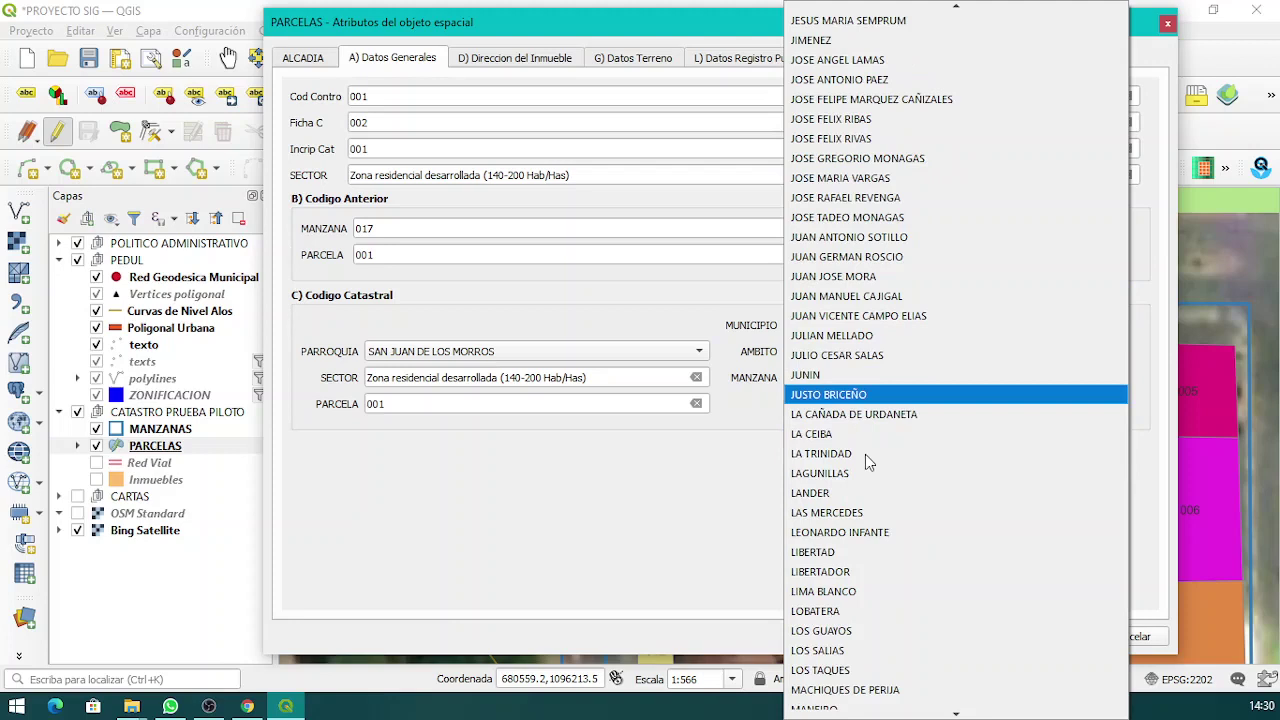
scroll(860, 345, up, 1)
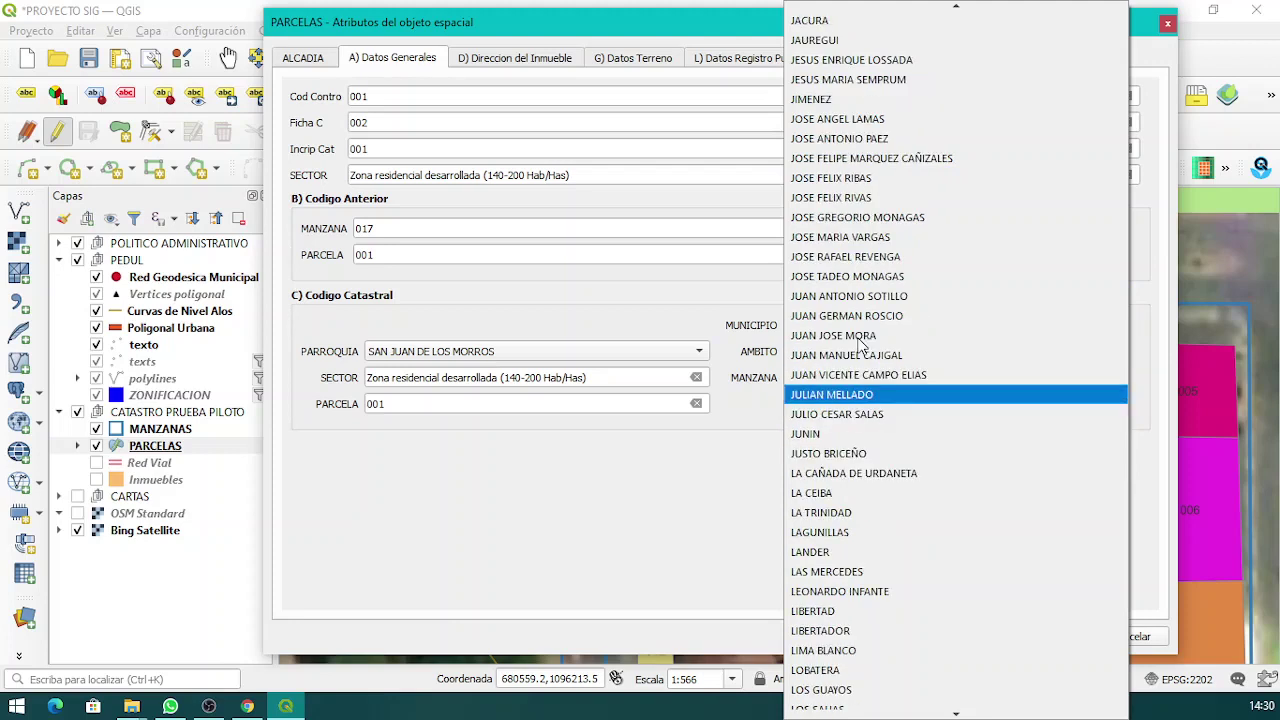
click(850, 316)
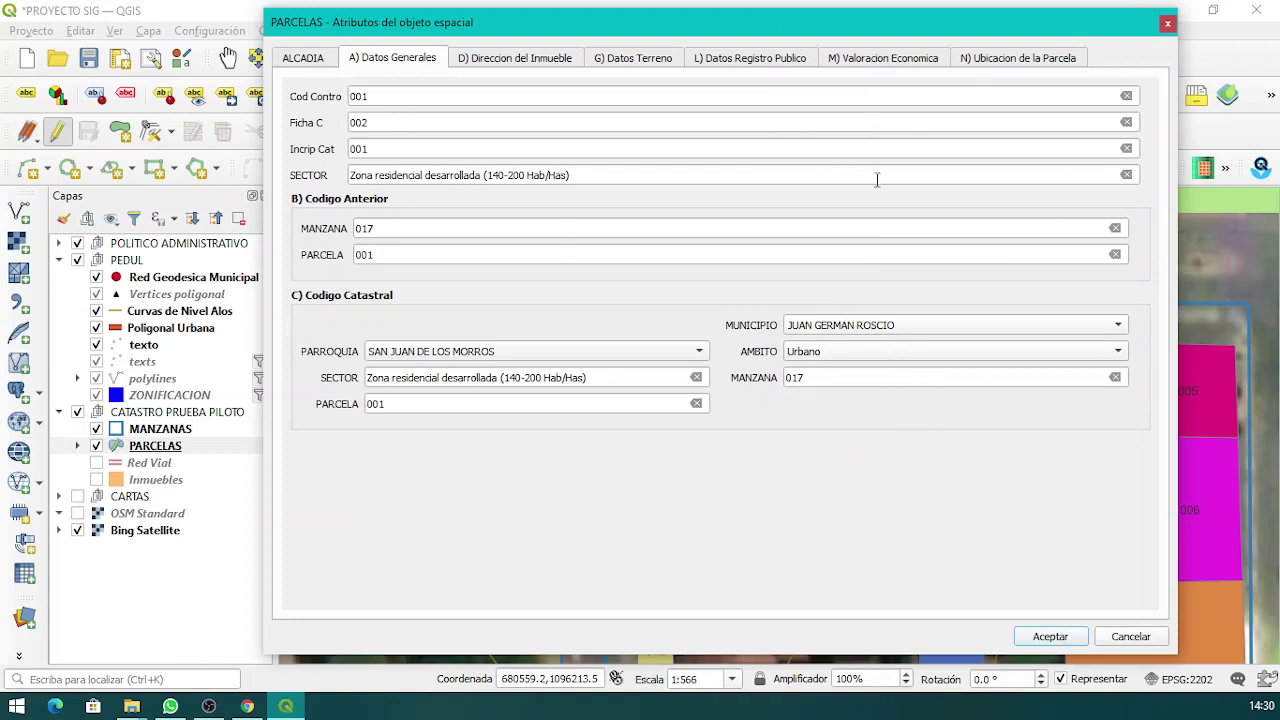
Review the parcel form's property address, land data, public registry and economic valuation sections, widening the form to fit.
click(506, 62)
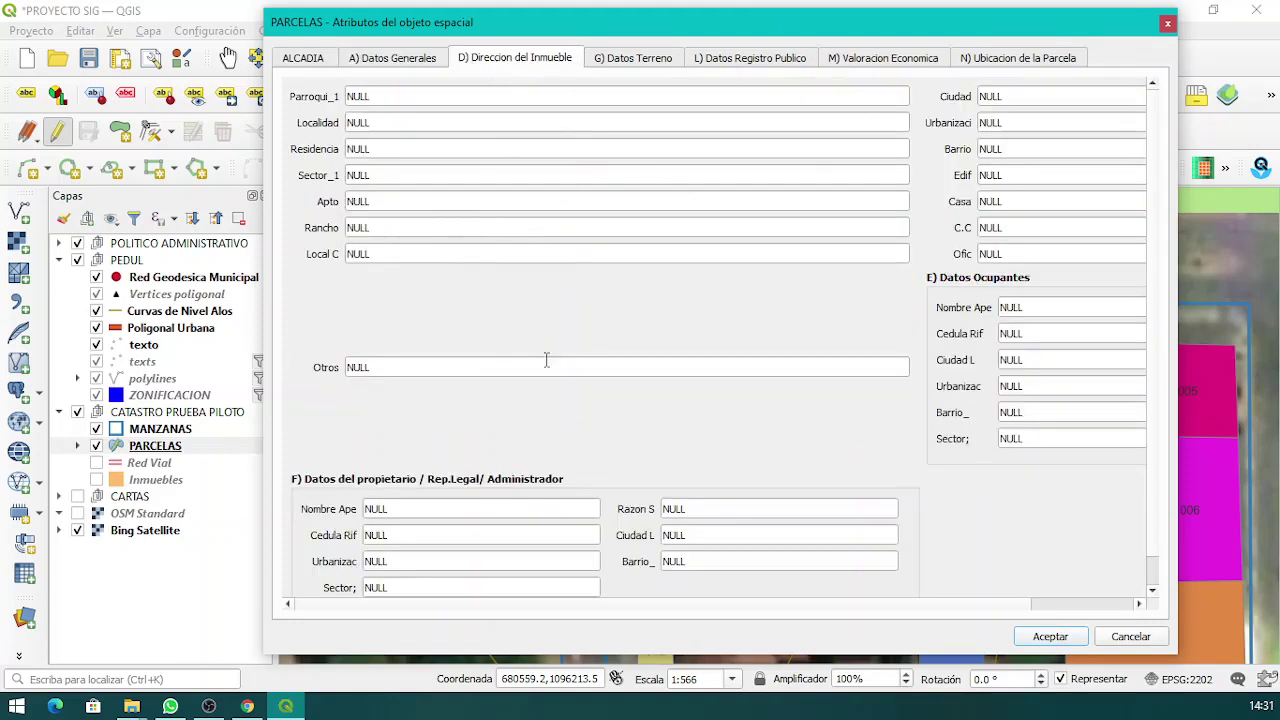
scroll(580, 398, down, 1)
scroll(583, 401, up, 1)
drag(1176, 257, 1274, 257)
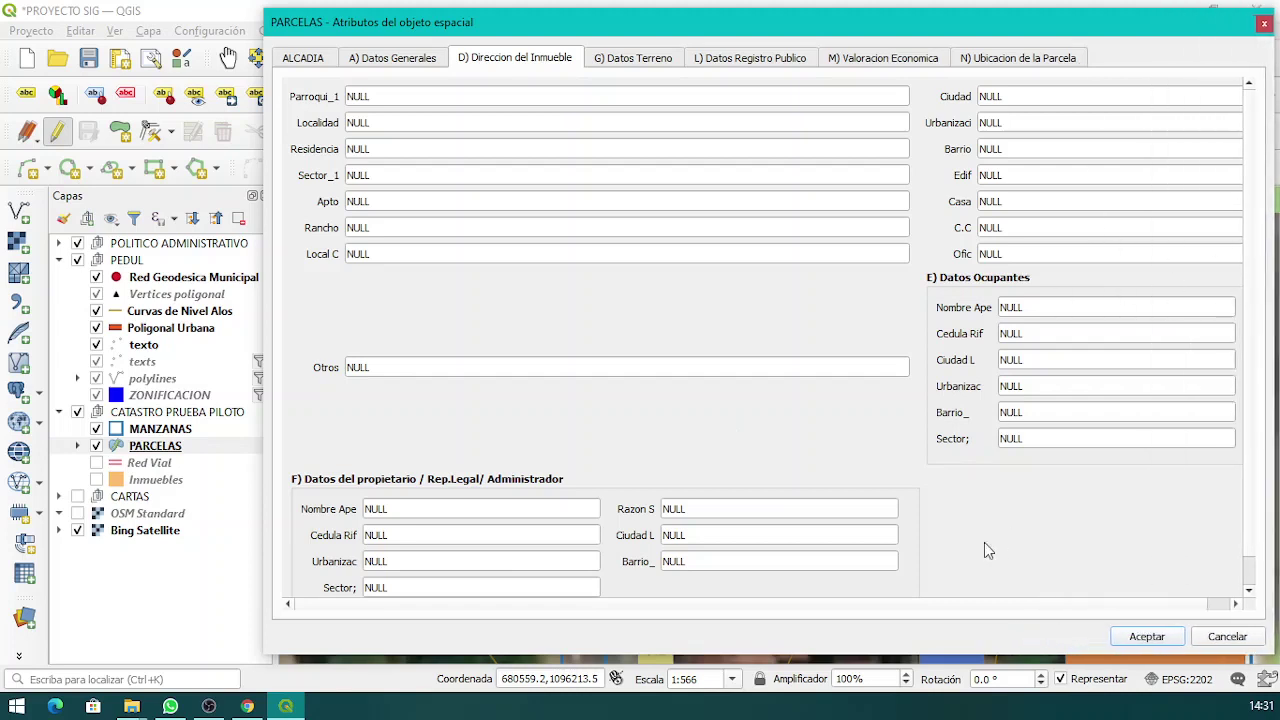
click(631, 60)
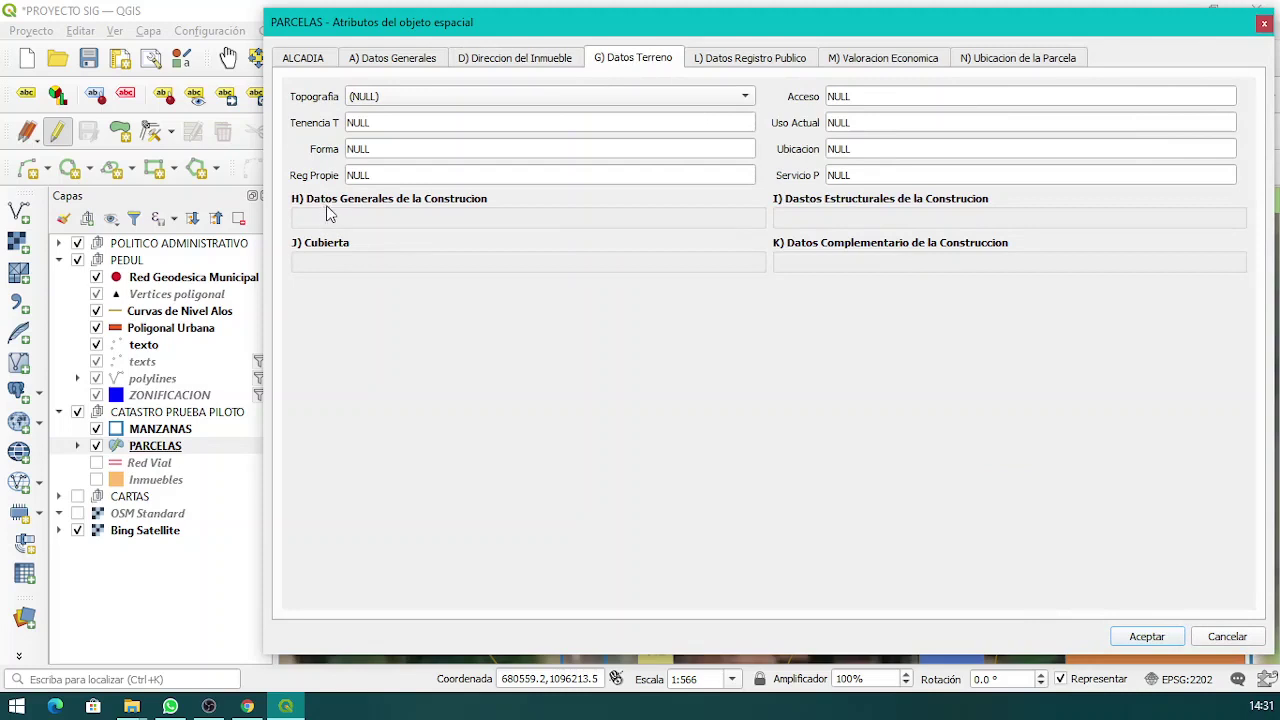
click(762, 60)
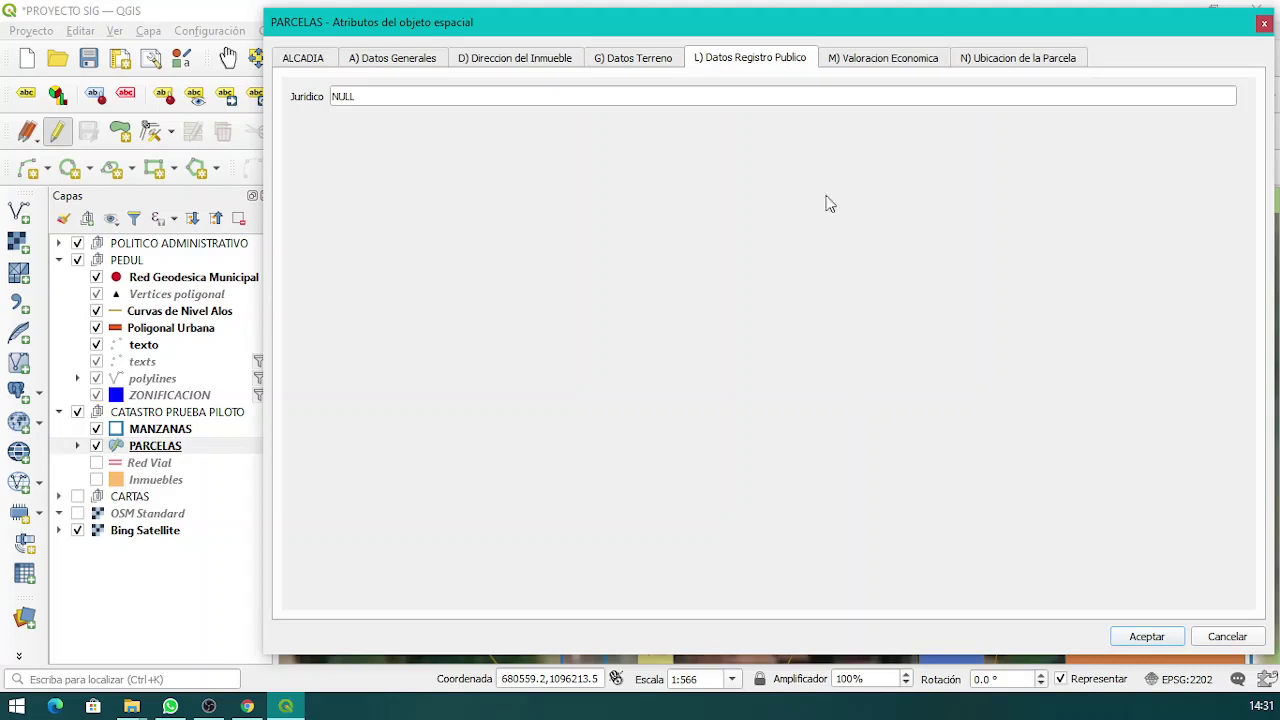
click(878, 62)
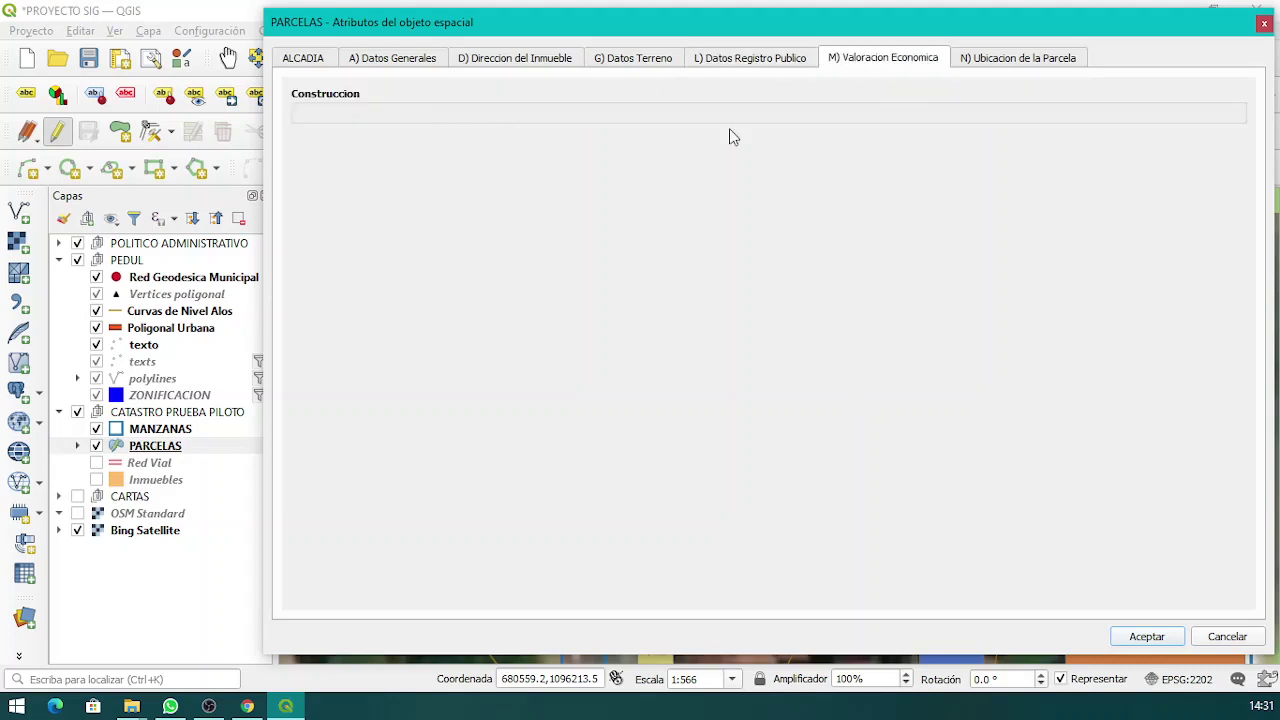
Set Efed to 14 in the urban cadastral code of the parcel's location data.
click(1036, 58)
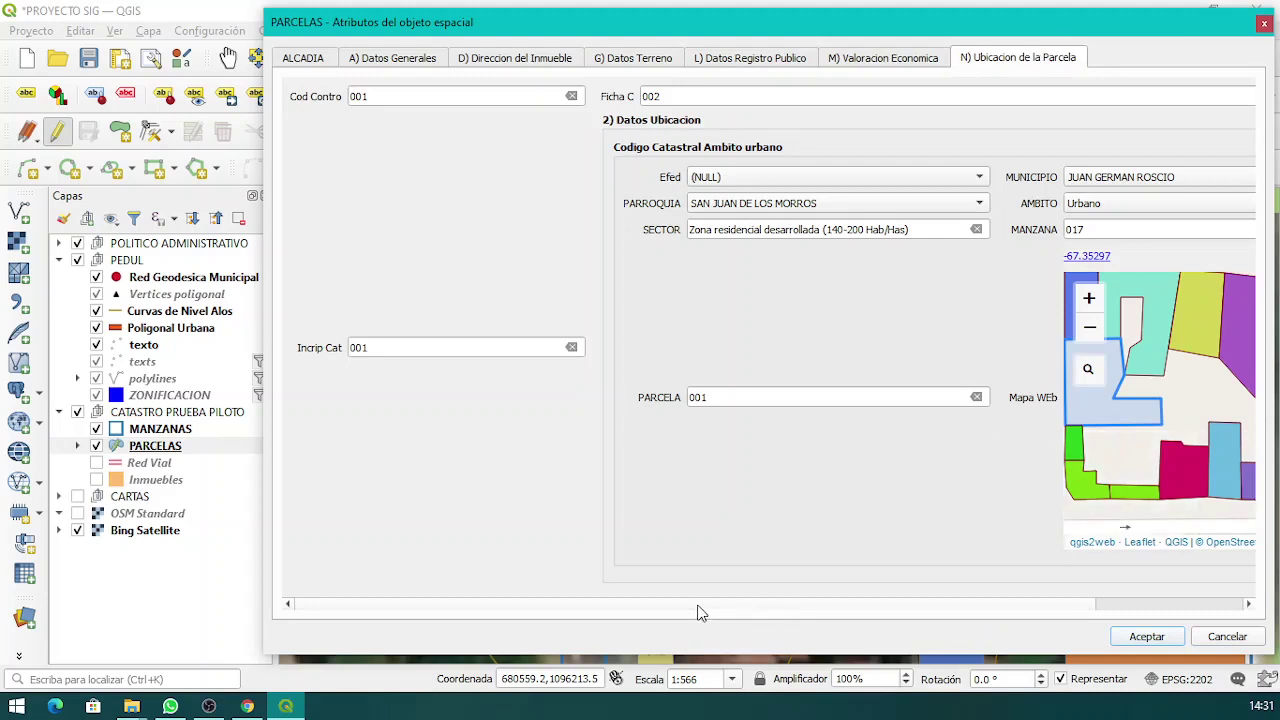
drag(700, 613, 659, 612)
click(743, 180)
click(740, 177)
click(740, 177)
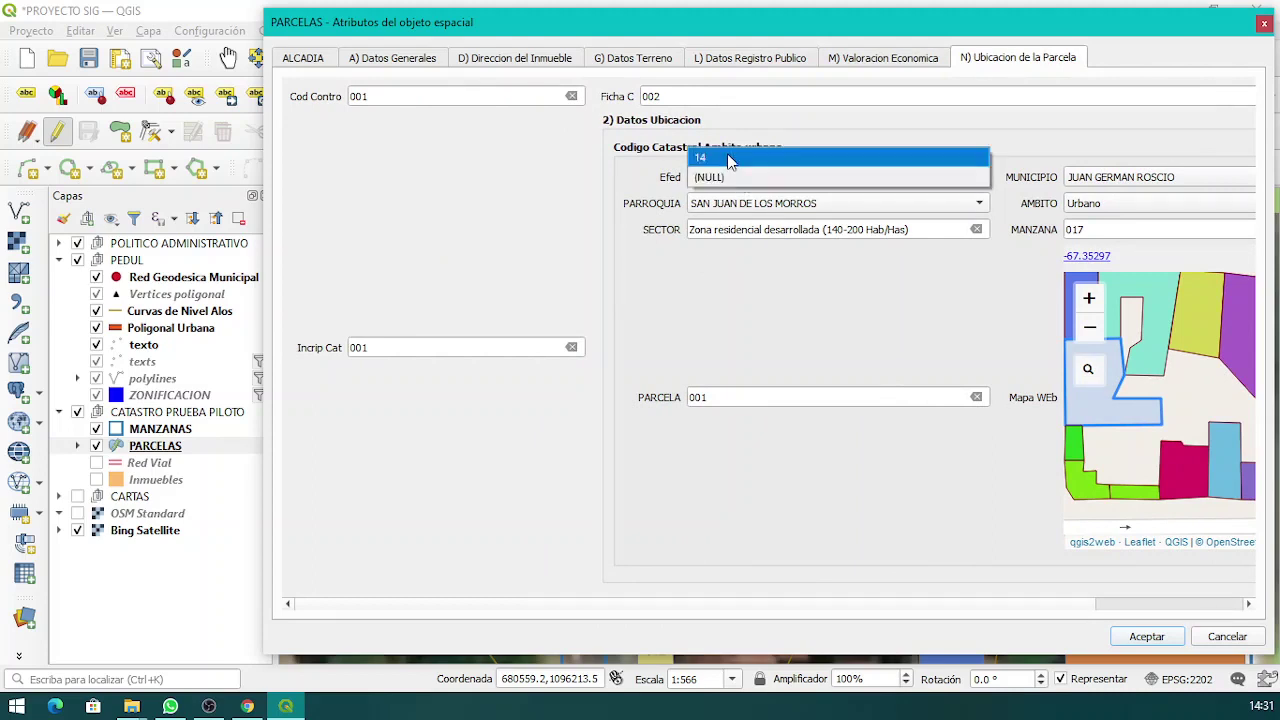
click(729, 158)
Examine the whole block and its surrounding streets in the parcel form's embedded web map.
drag(777, 27, 682, 38)
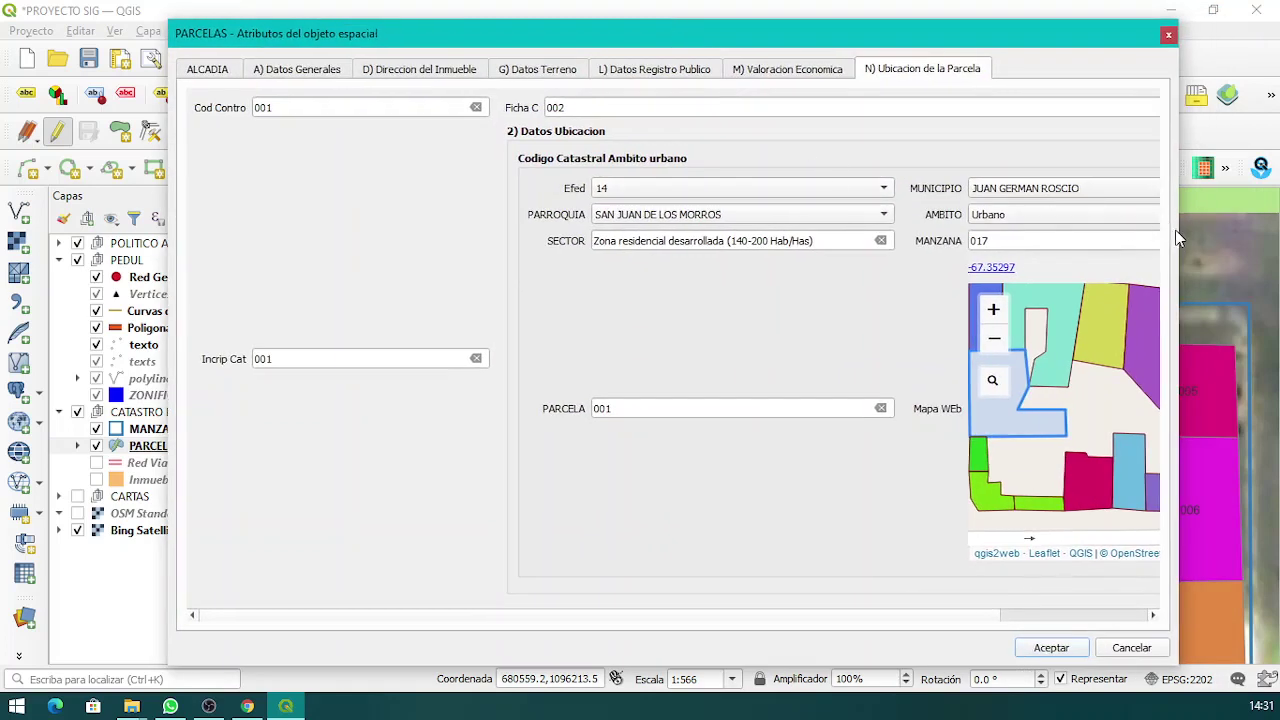
drag(920, 615, 1082, 630)
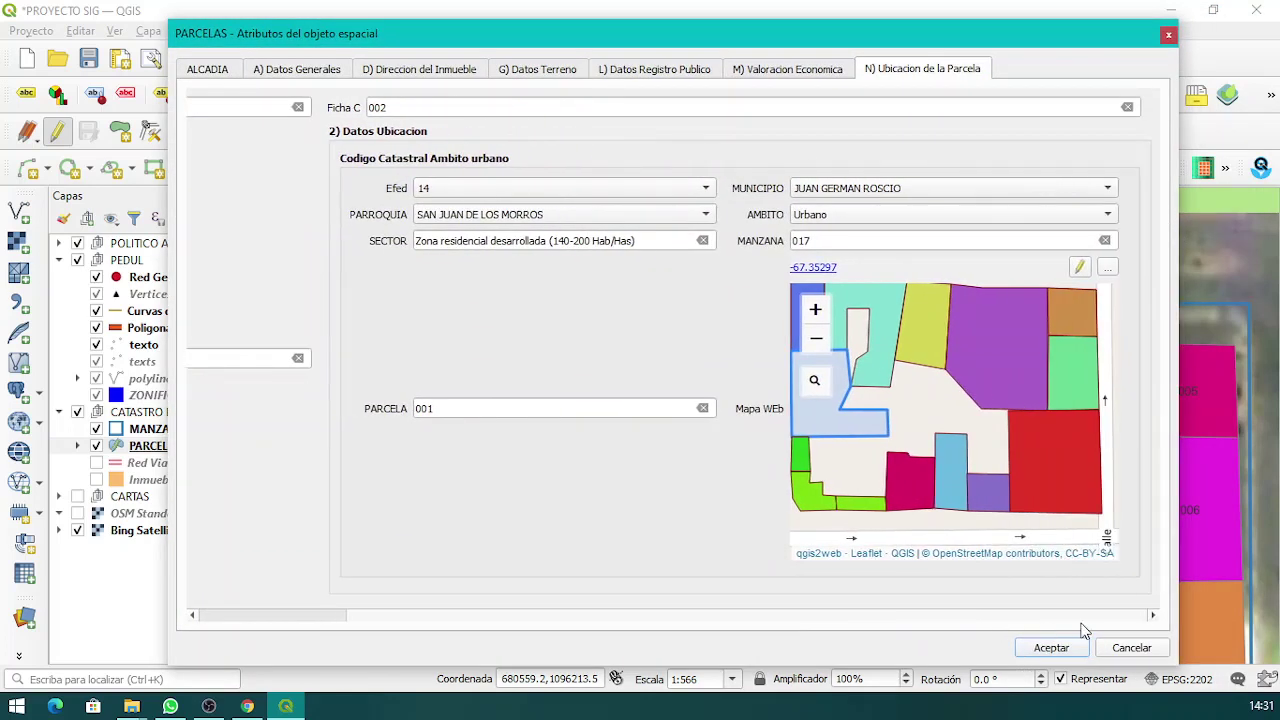
scroll(951, 404, down, 1)
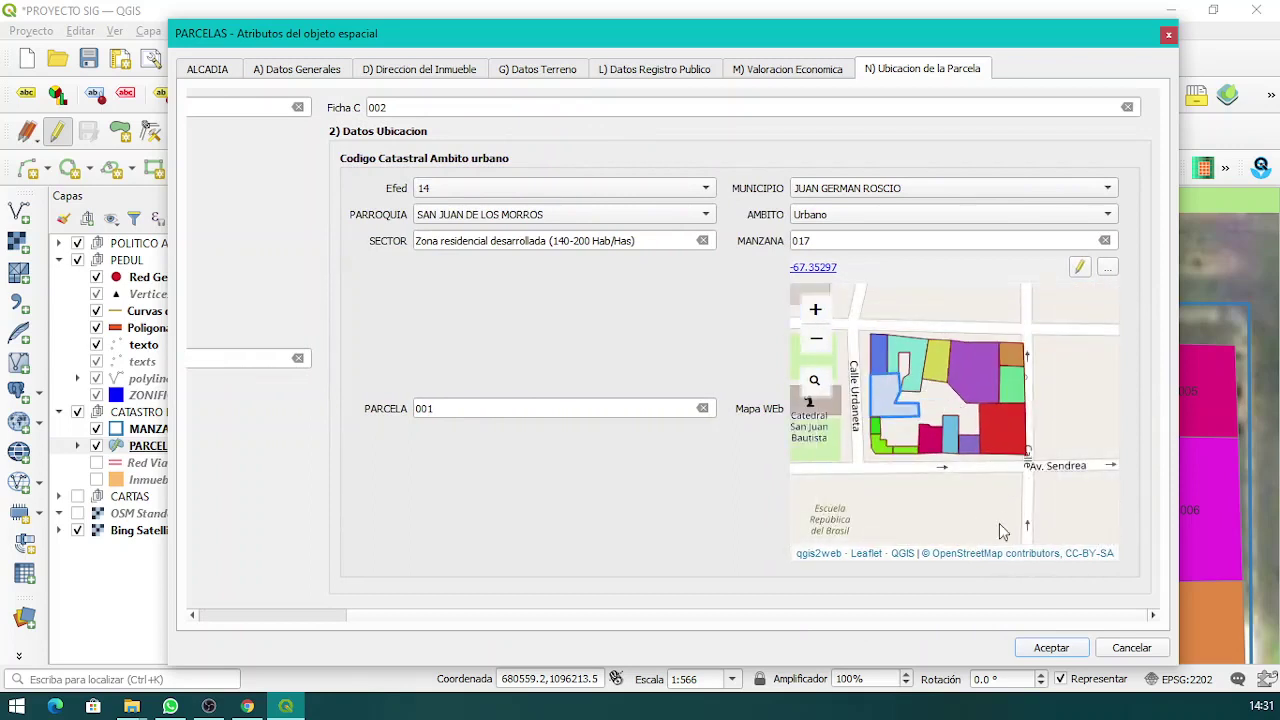
Open the linked web map in the browser, view the blue northwest parcel's record and follow its municipal tax link.
click(829, 272)
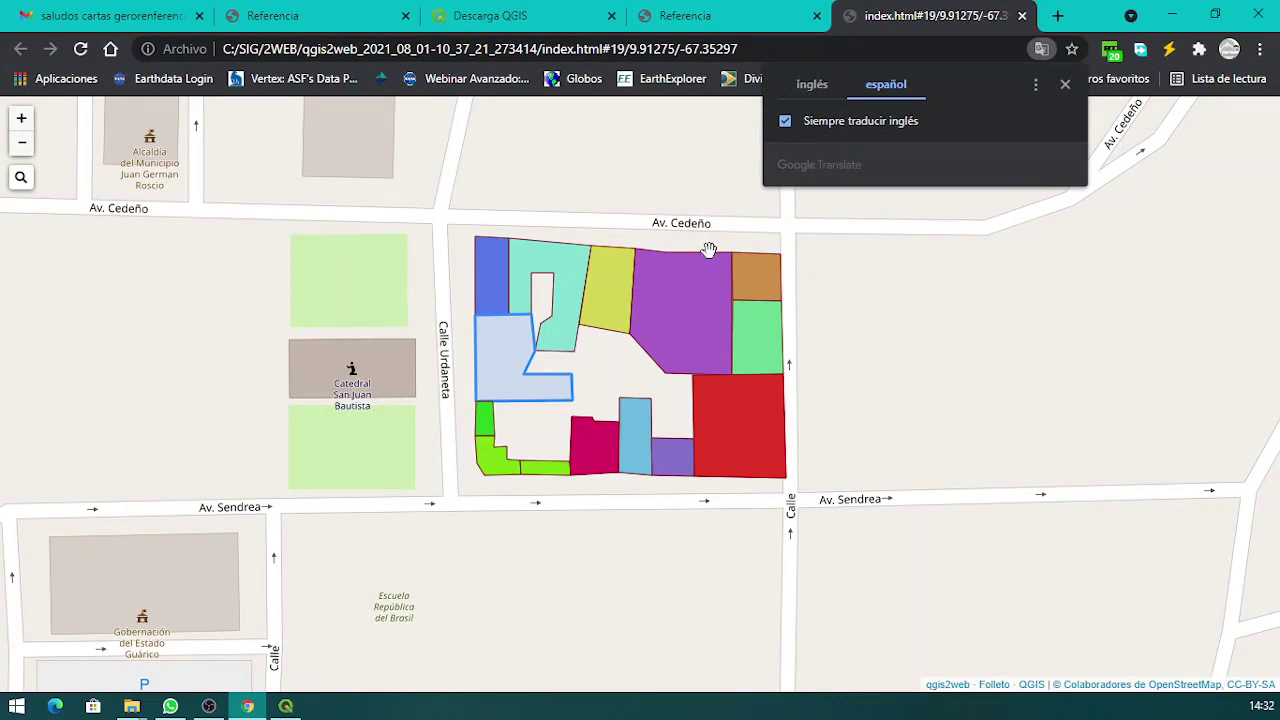
click(492, 283)
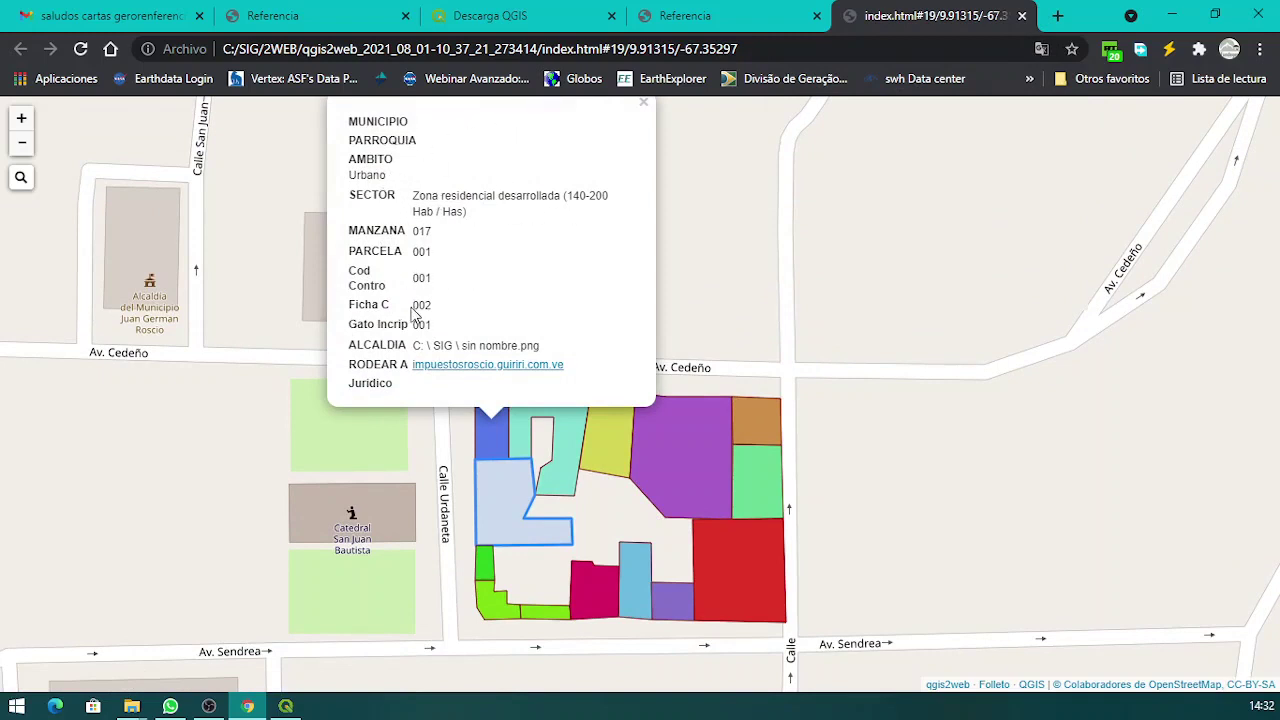
click(490, 366)
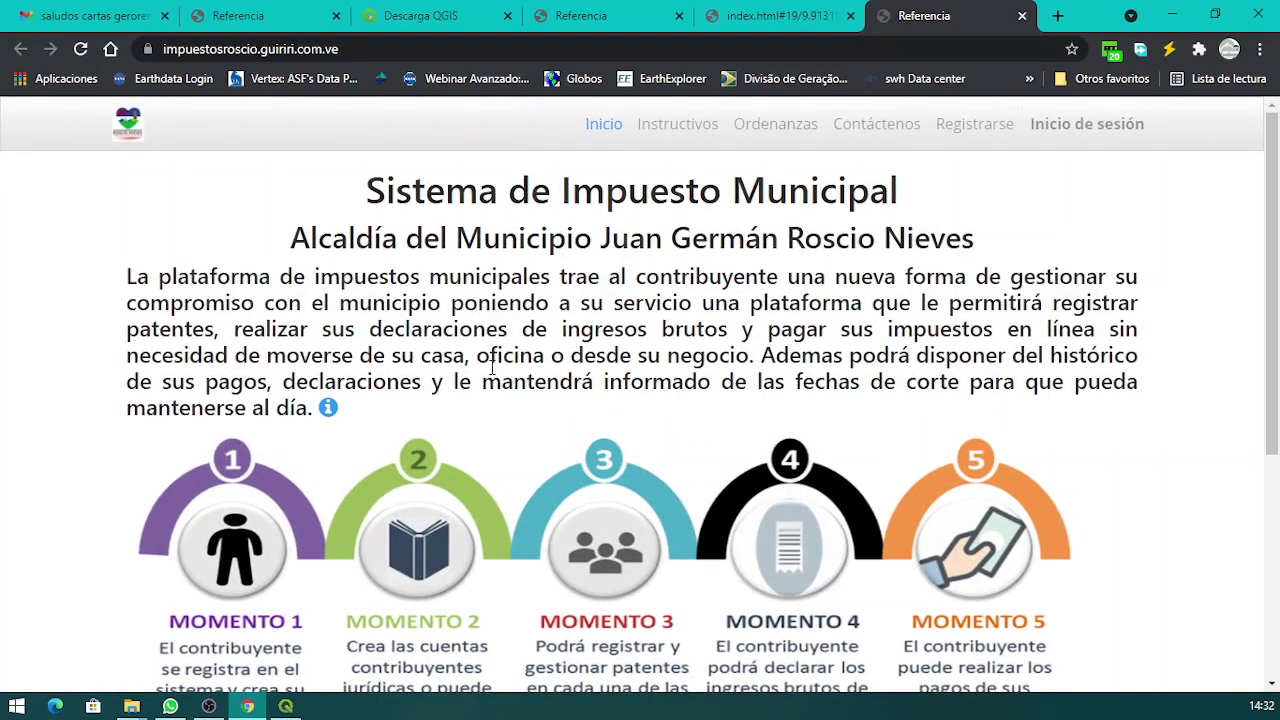
Close the municipal tax and web map pages and switch back to the parcel form in QGIS.
click(1022, 16)
click(1022, 16)
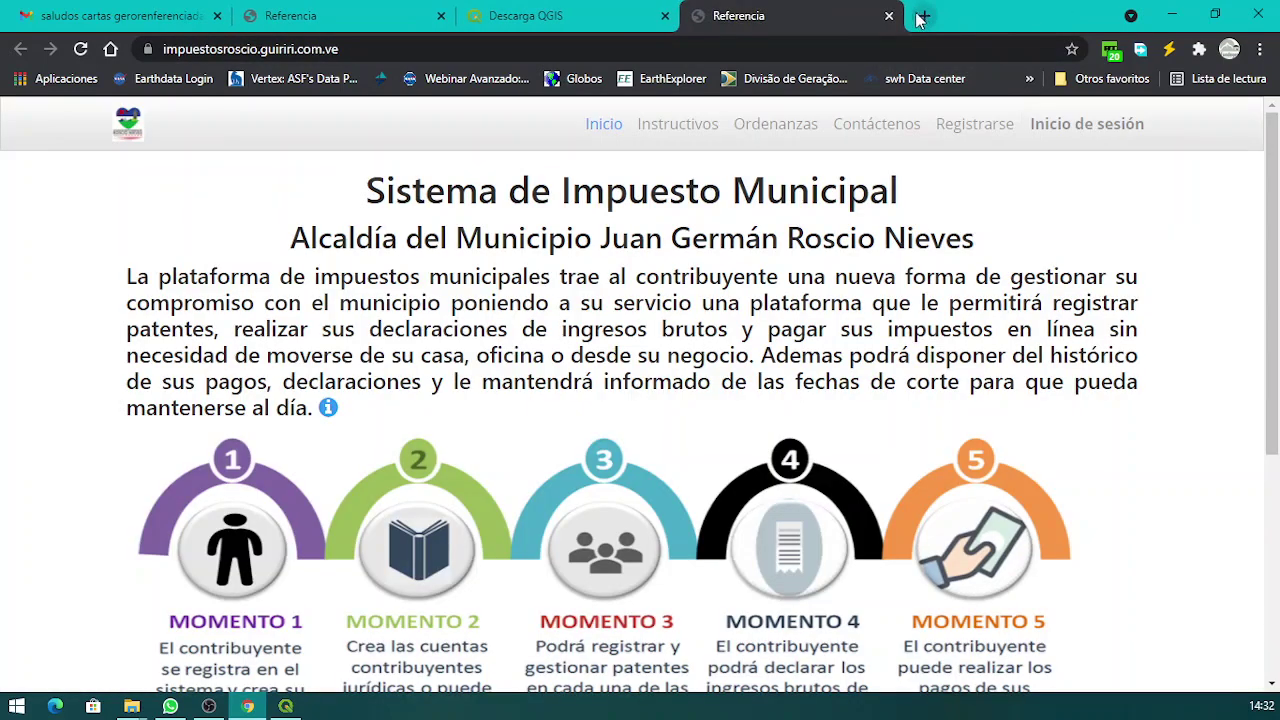
click(890, 17)
click(1168, 16)
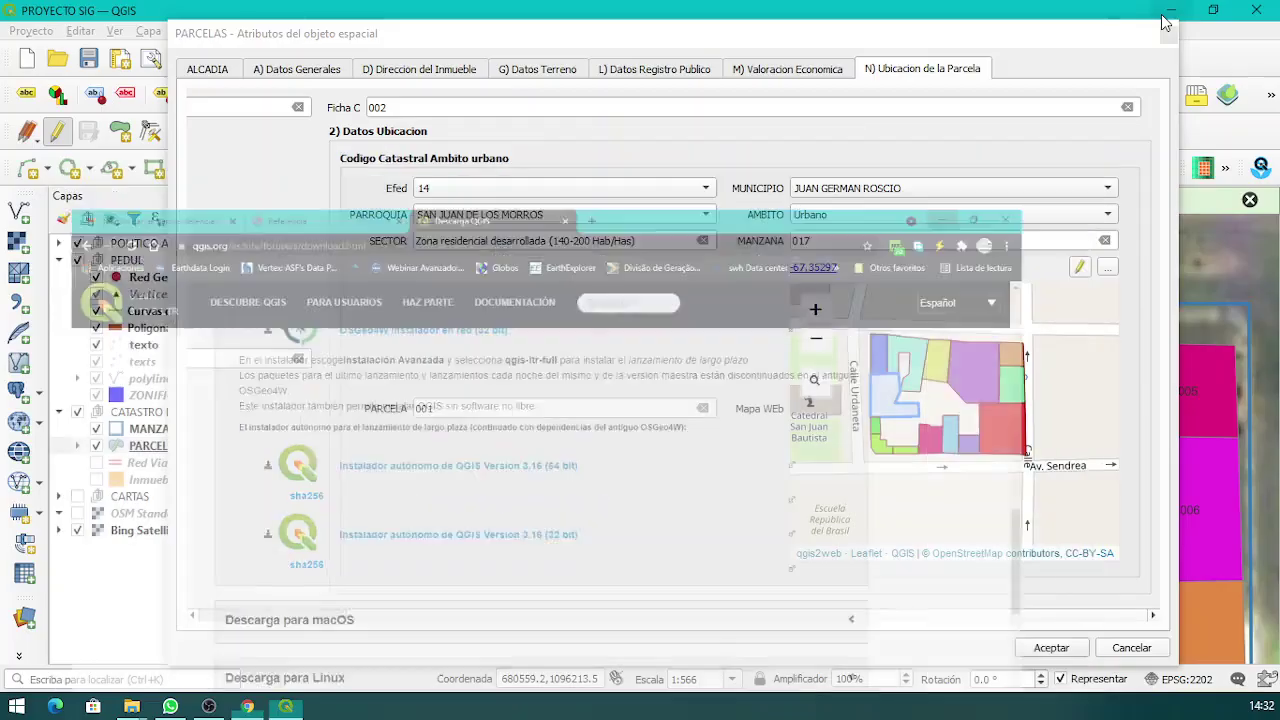
Review the municipal coat of arms and the embedded tax system page in the form's ALCALDIA section.
click(222, 72)
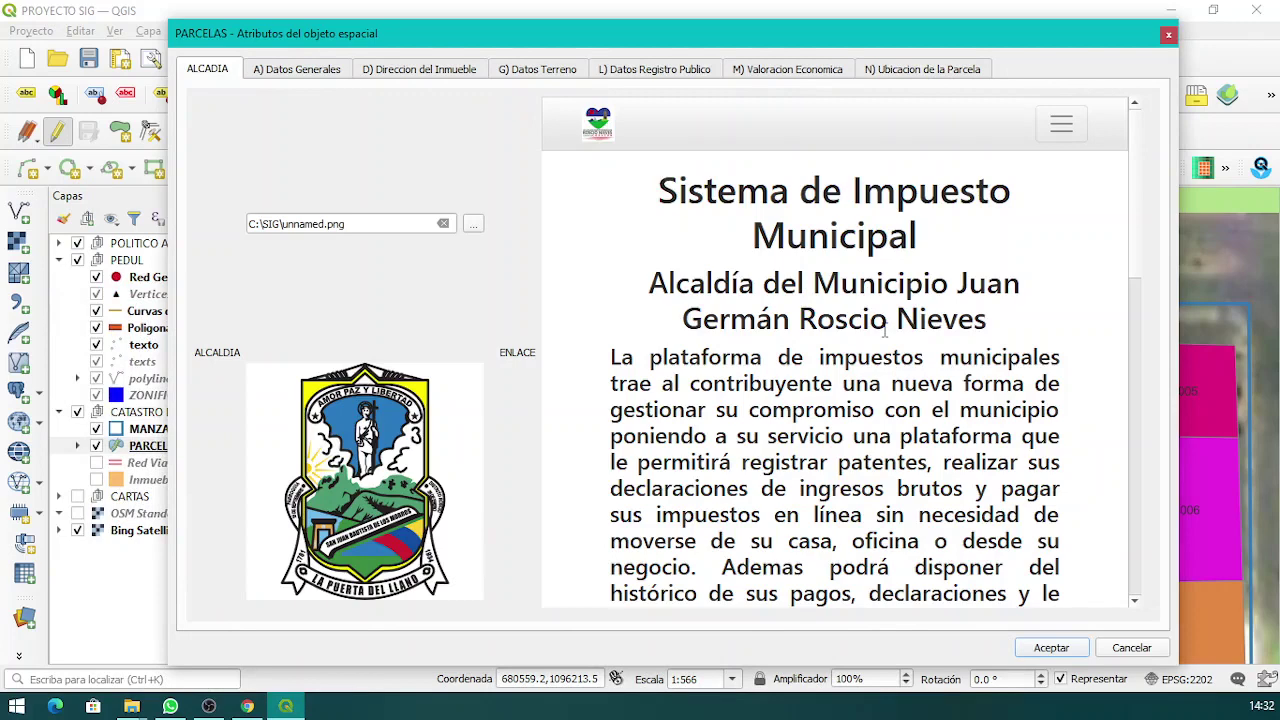
scroll(873, 397, down, 1)
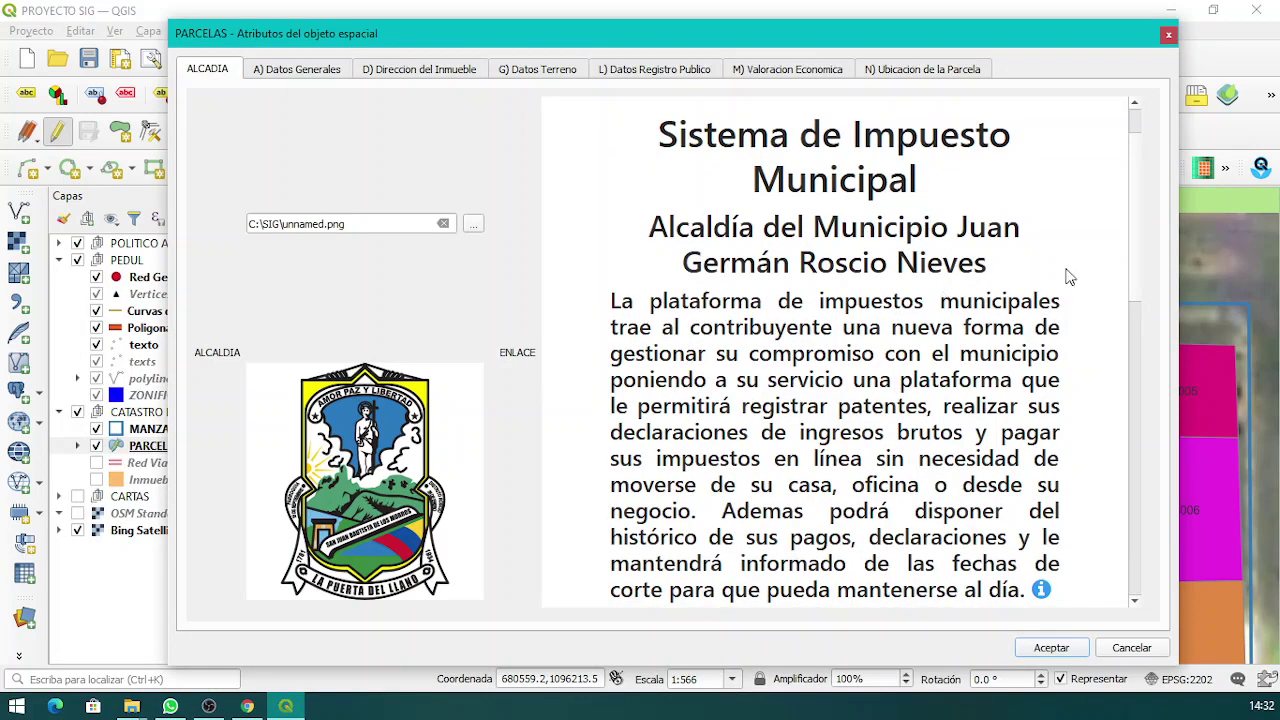
scroll(1137, 217, up, 1)
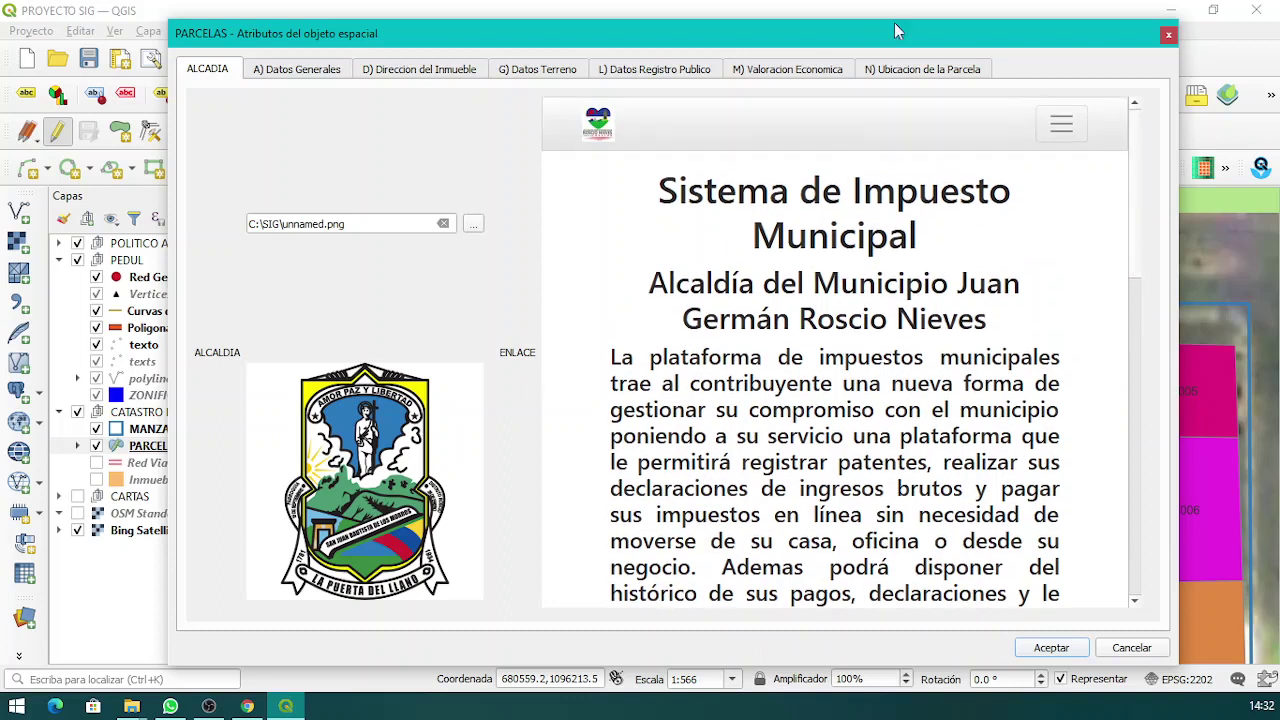
Reopen the web map from the parcel's location data, check the blue parcel's ENLACE tax page, and return to the map.
click(912, 70)
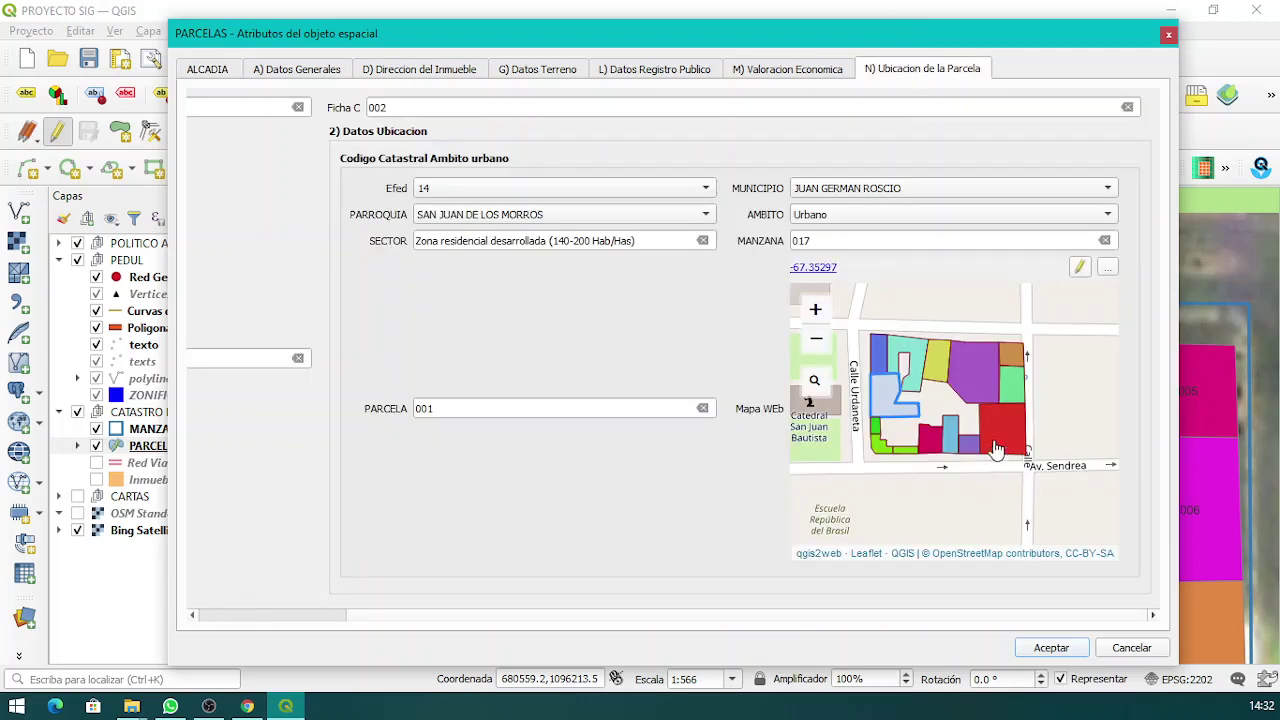
click(822, 269)
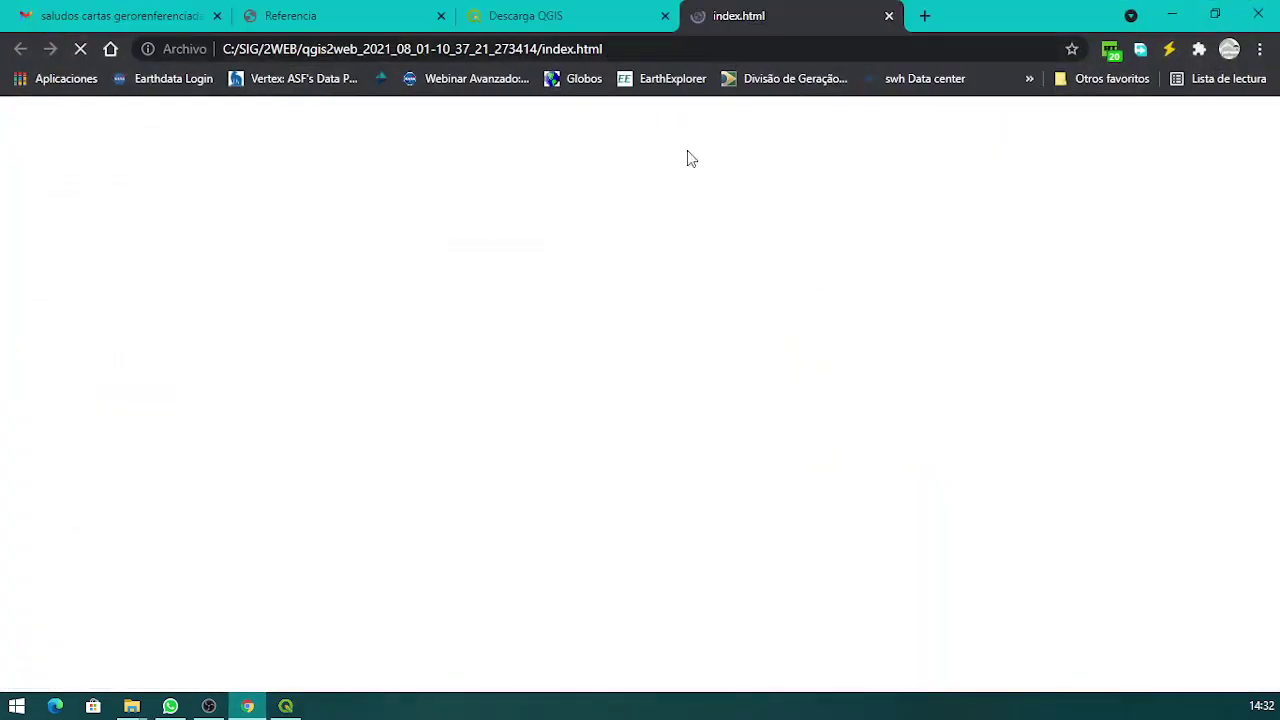
click(498, 289)
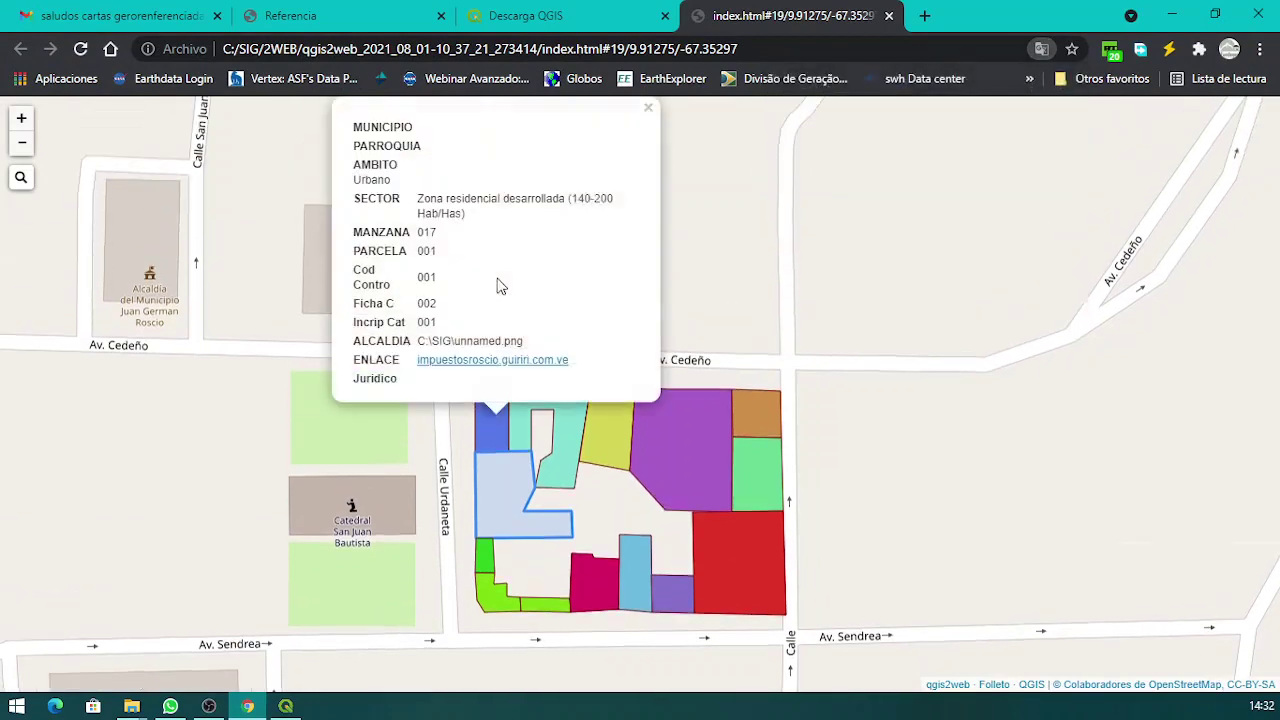
click(517, 368)
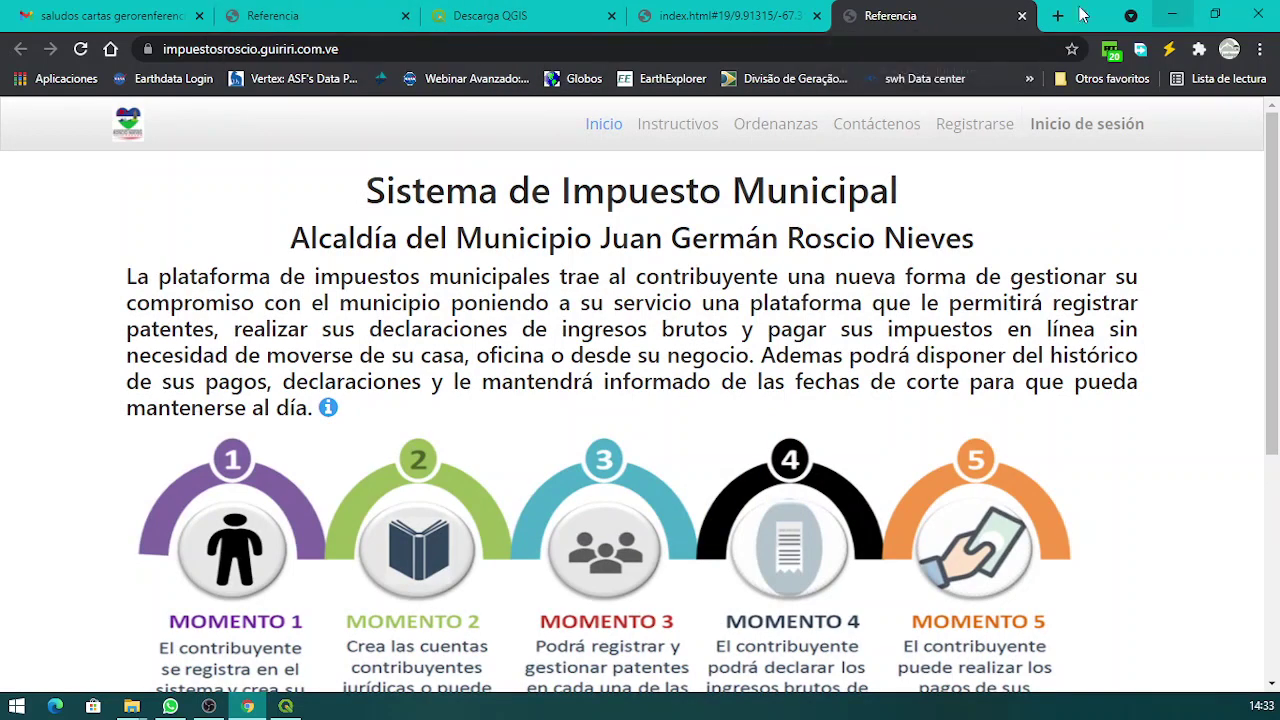
click(756, 15)
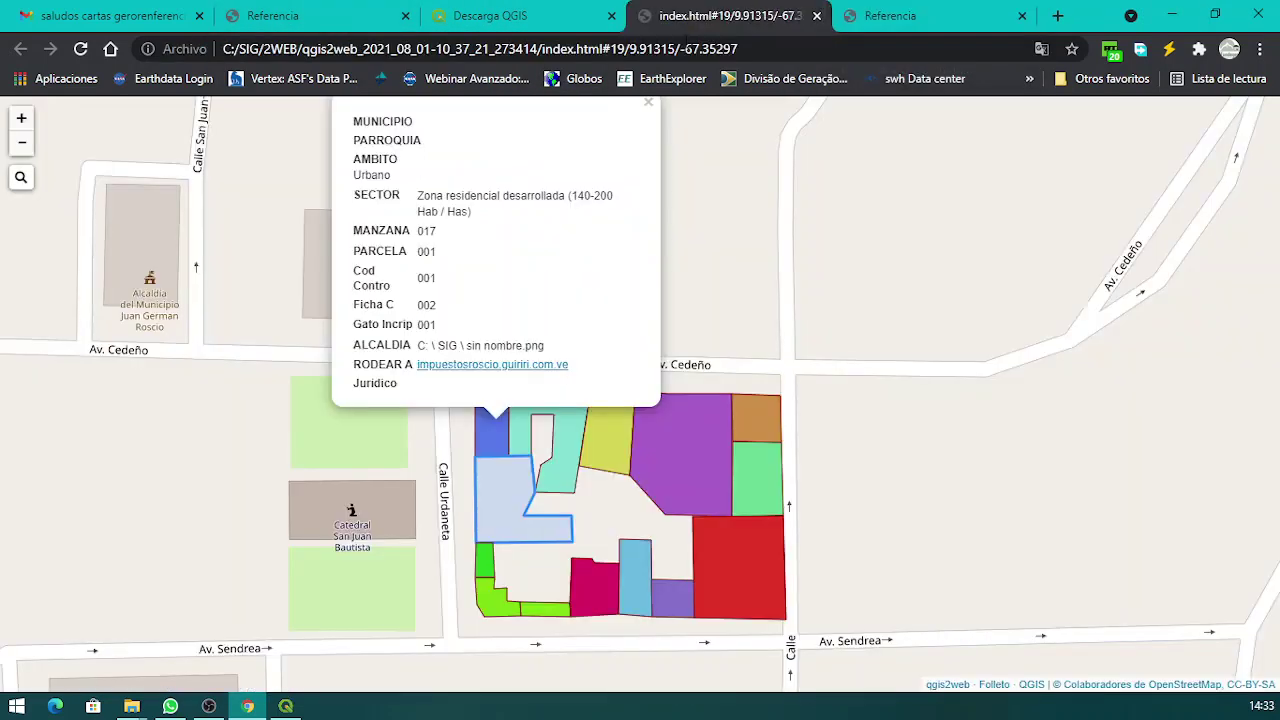
View the web map records of the purple and red parcels, close the record, and examine the parcels' surroundings in San Juan de Los Morros.
click(712, 479)
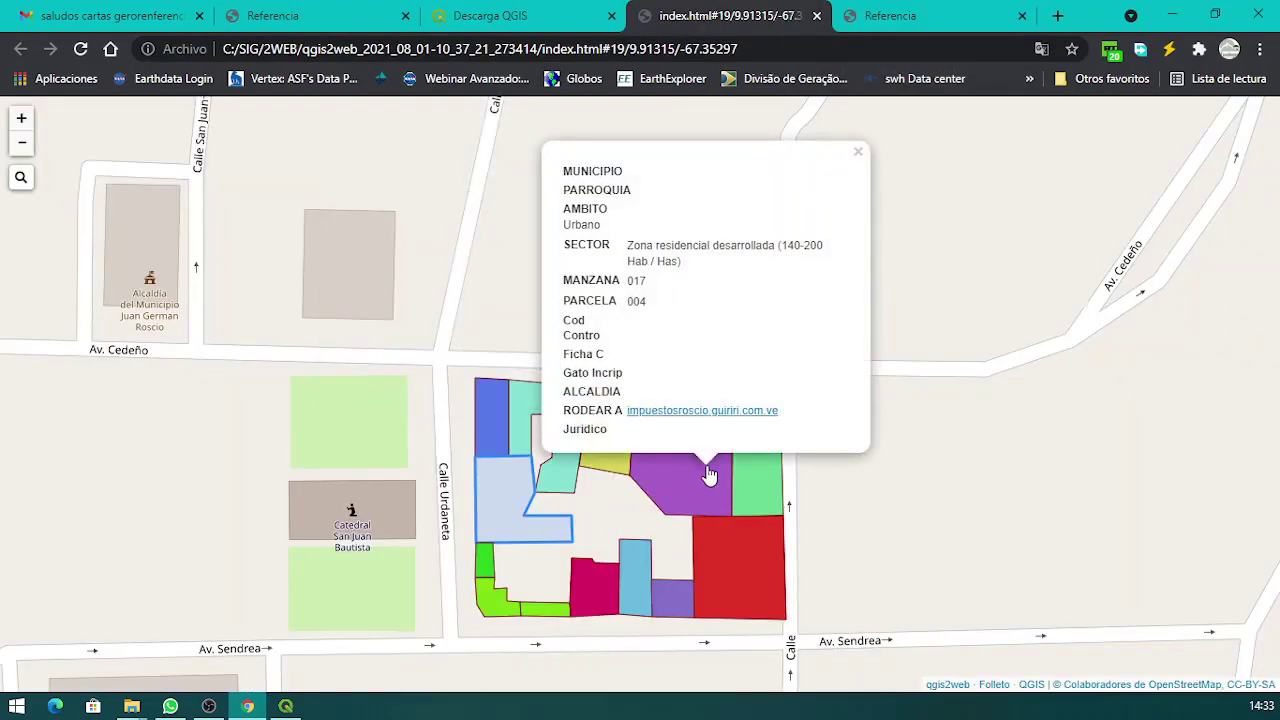
click(740, 590)
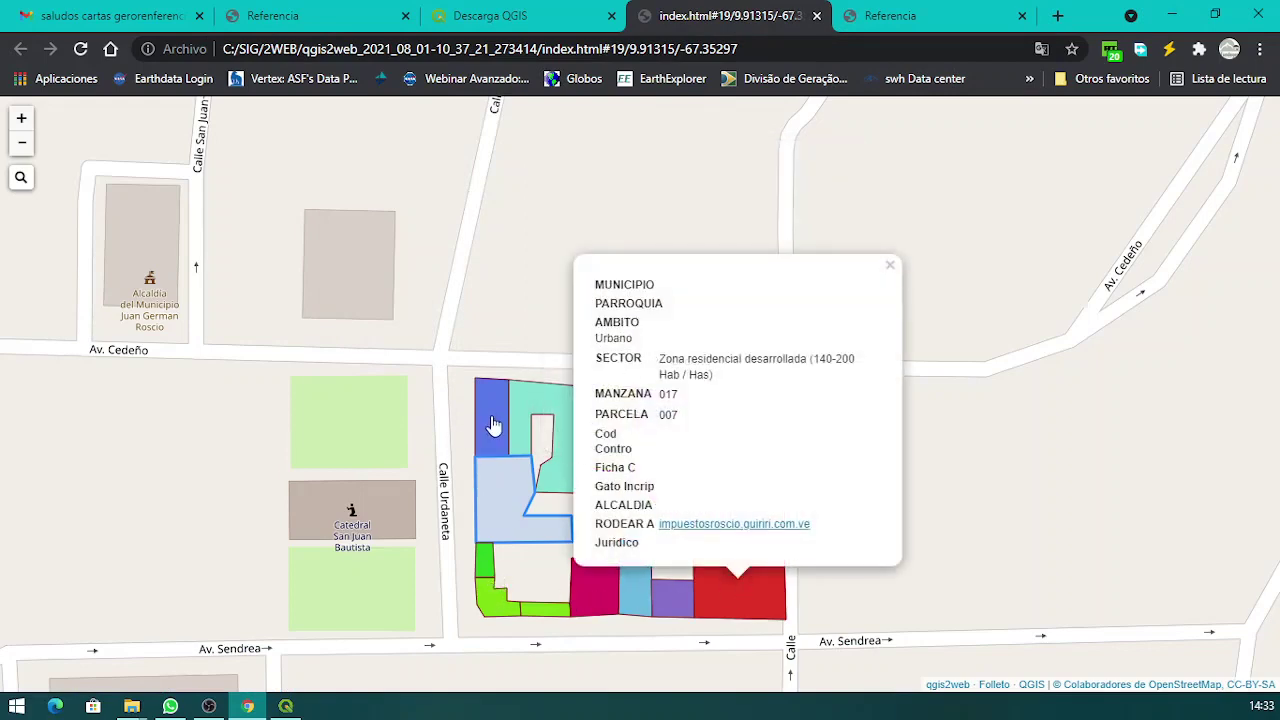
scroll(430, 335, down, 1)
scroll(430, 337, down, 1)
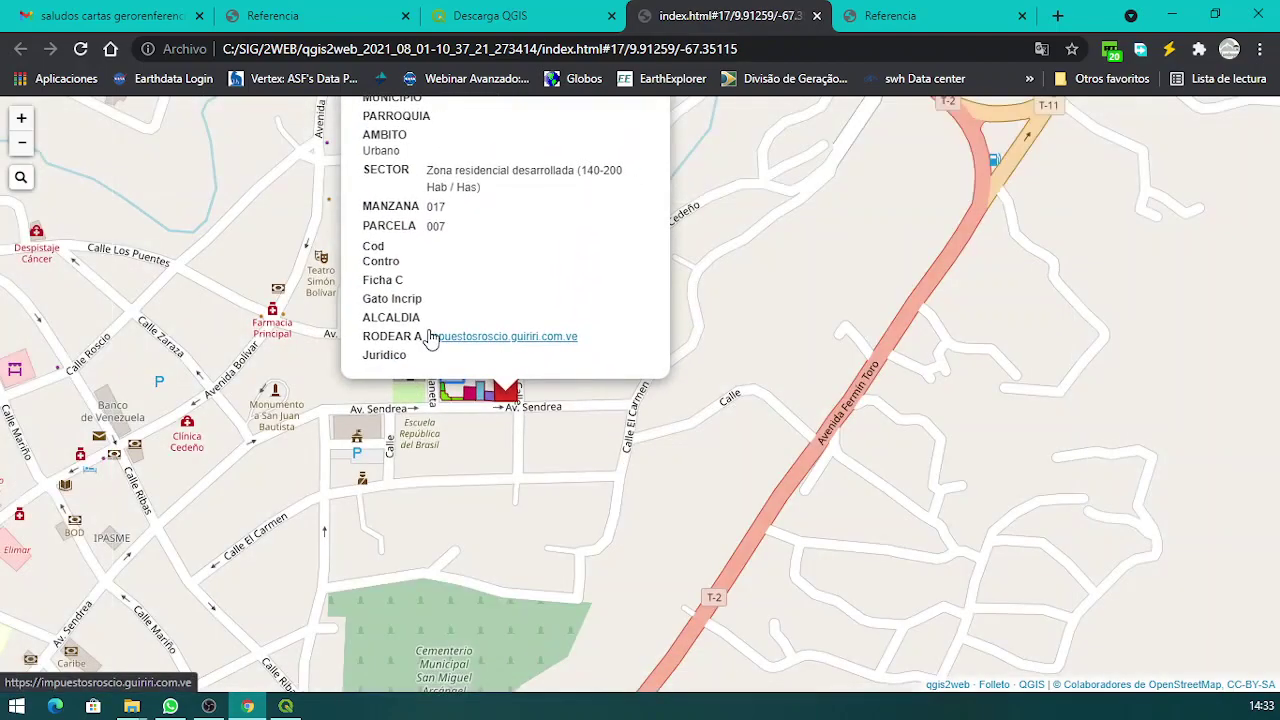
scroll(660, 355, up, 1)
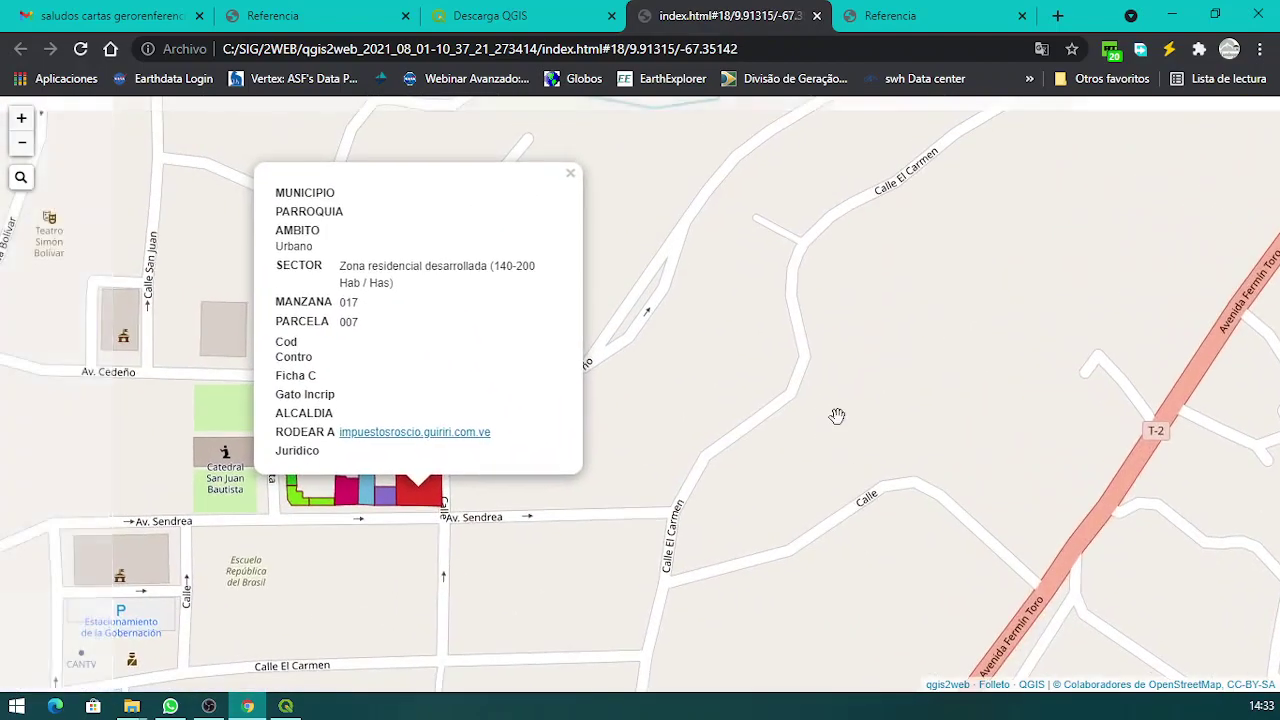
scroll(837, 415, down, 1)
scroll(838, 417, down, 3)
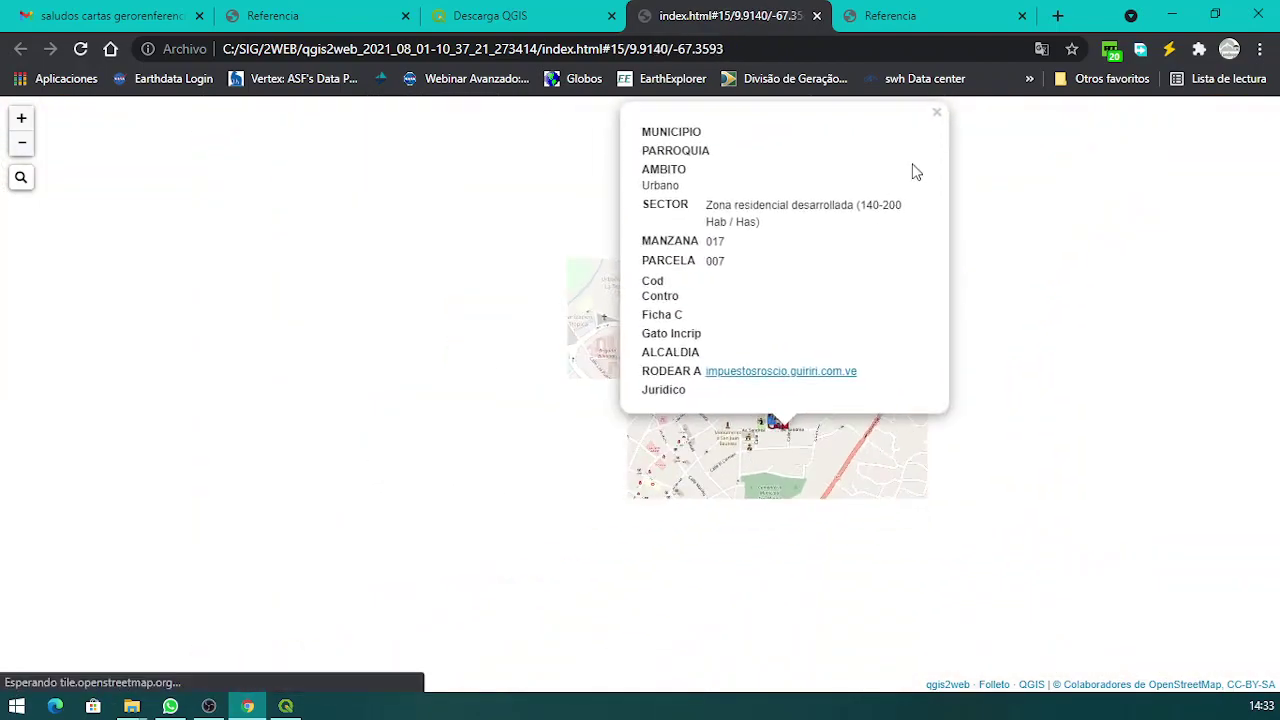
click(937, 116)
scroll(740, 315, down, 1)
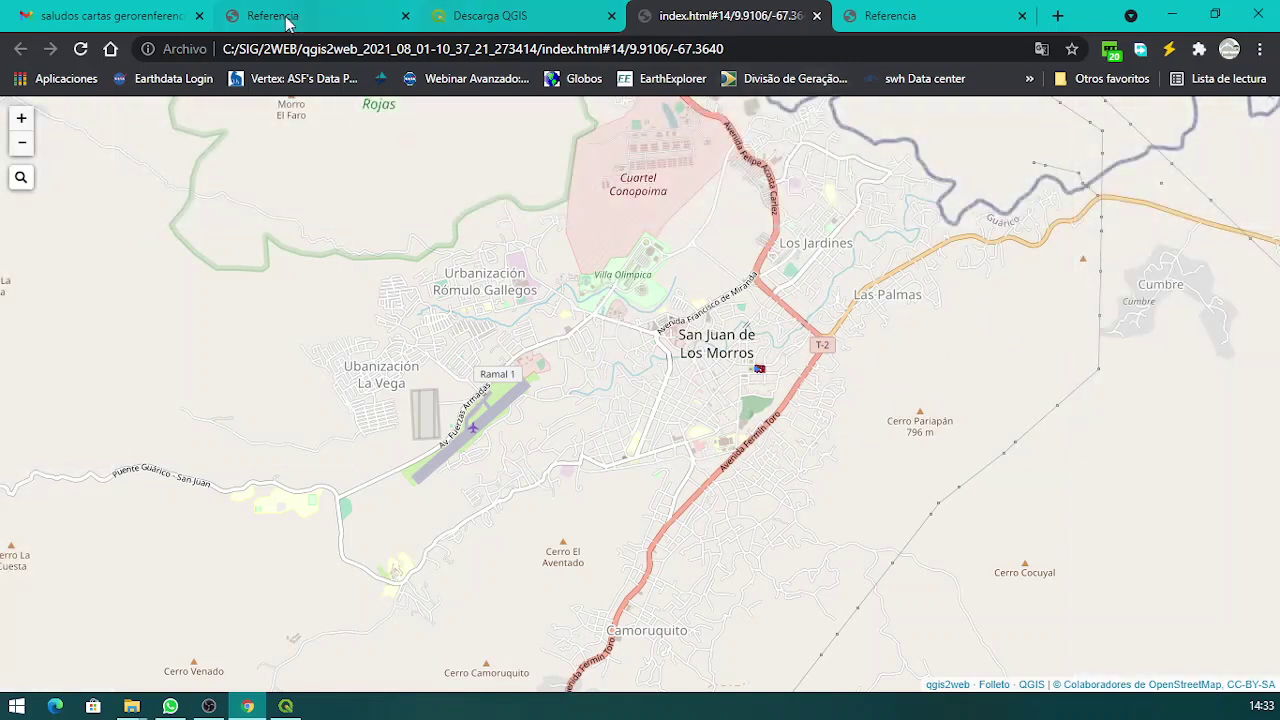
Switch back to QGIS, review the parcel form's sections from economic valuation back to ALCADIA, and close the form.
click(1171, 16)
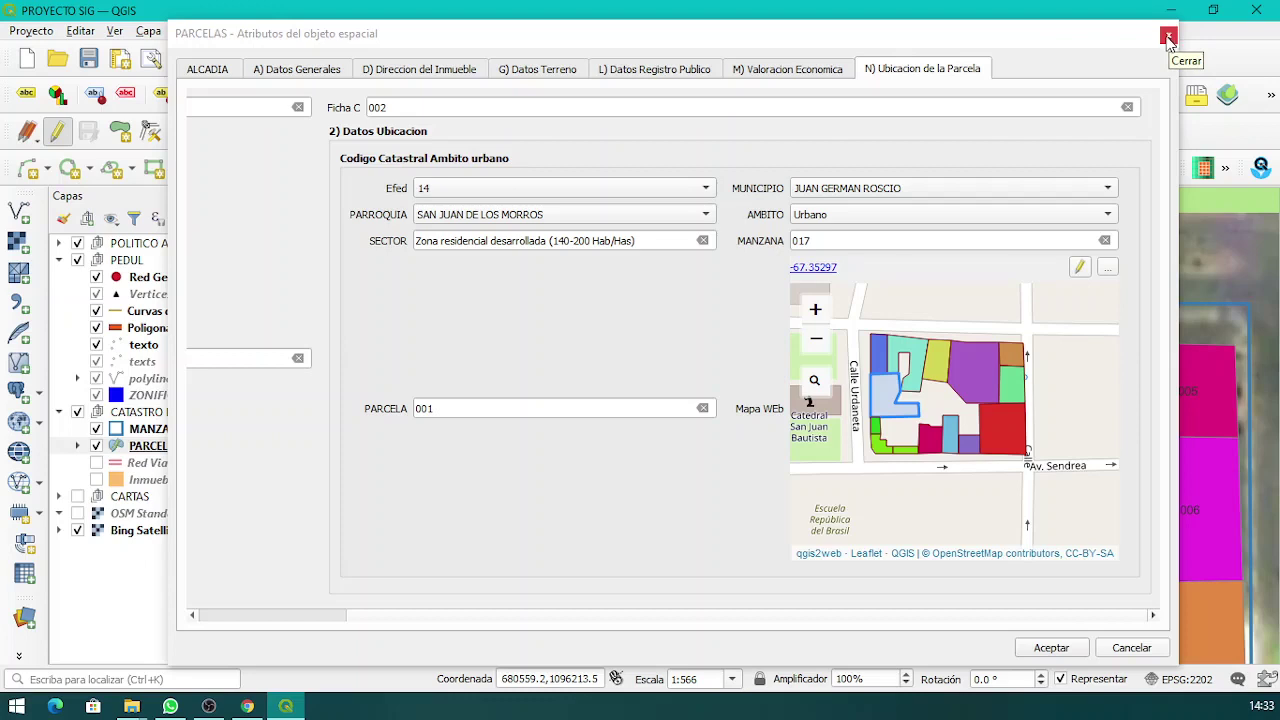
click(816, 74)
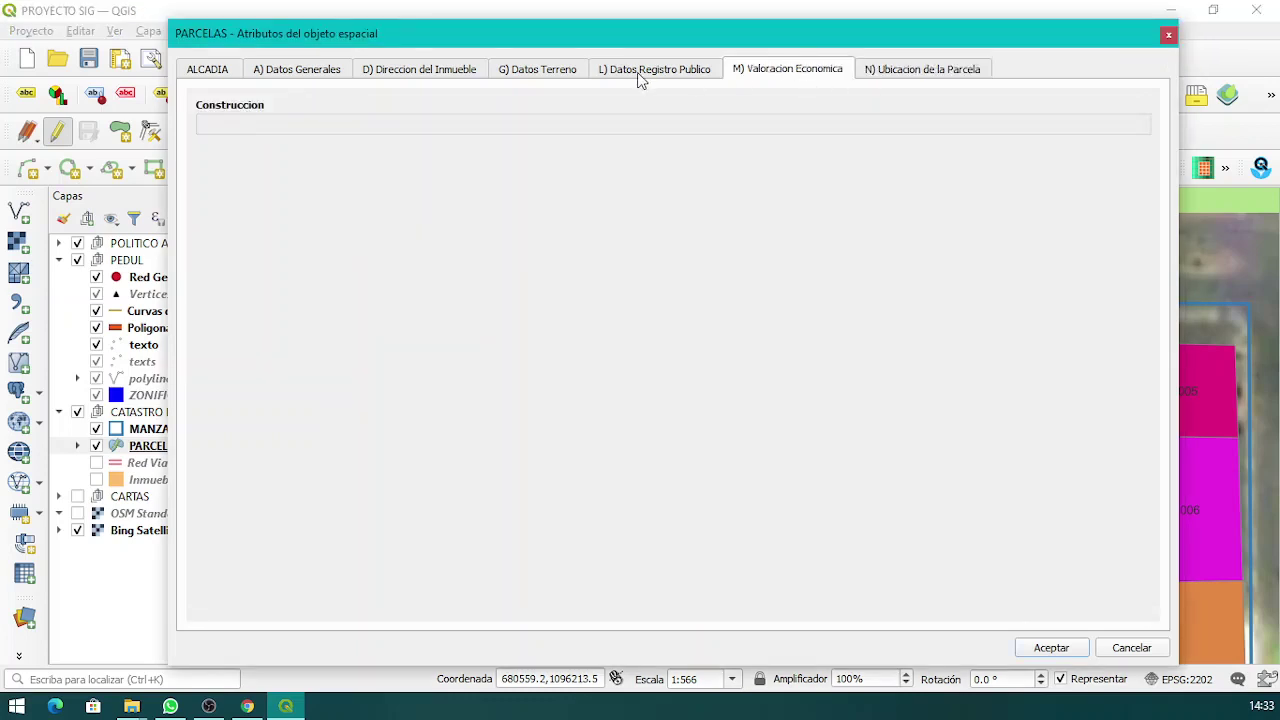
click(640, 76)
click(545, 77)
click(412, 77)
click(299, 79)
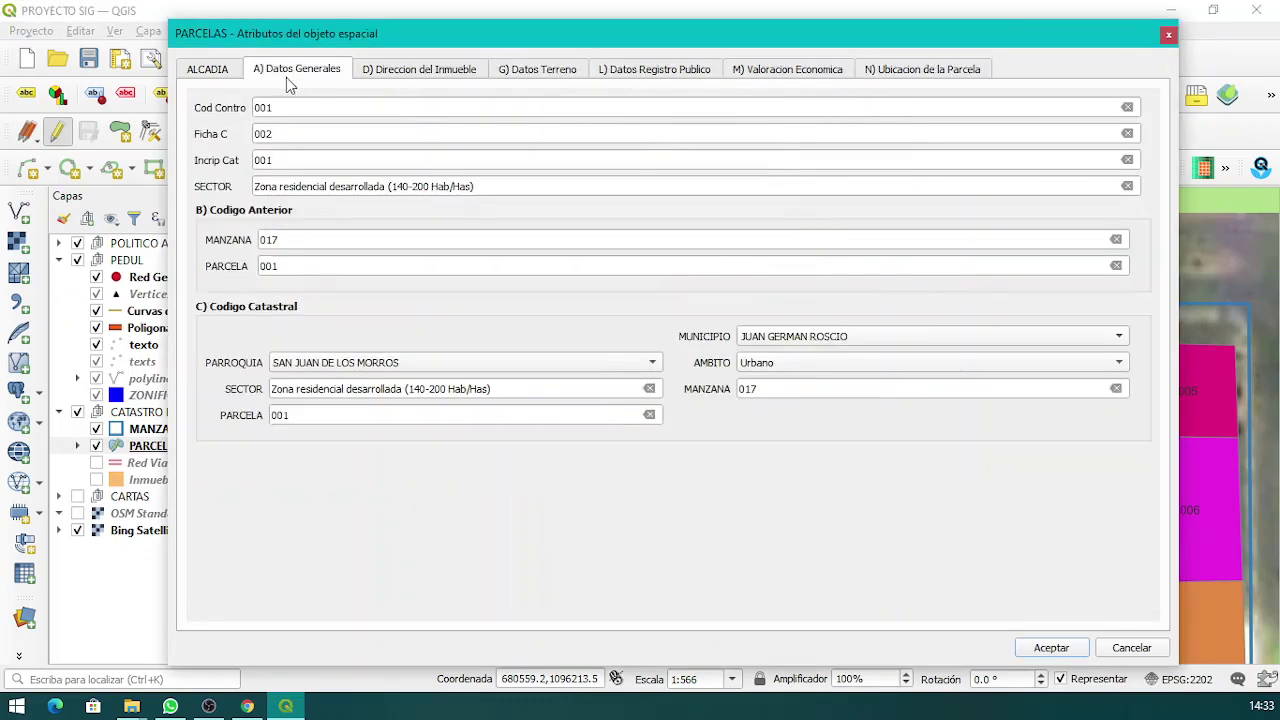
click(221, 78)
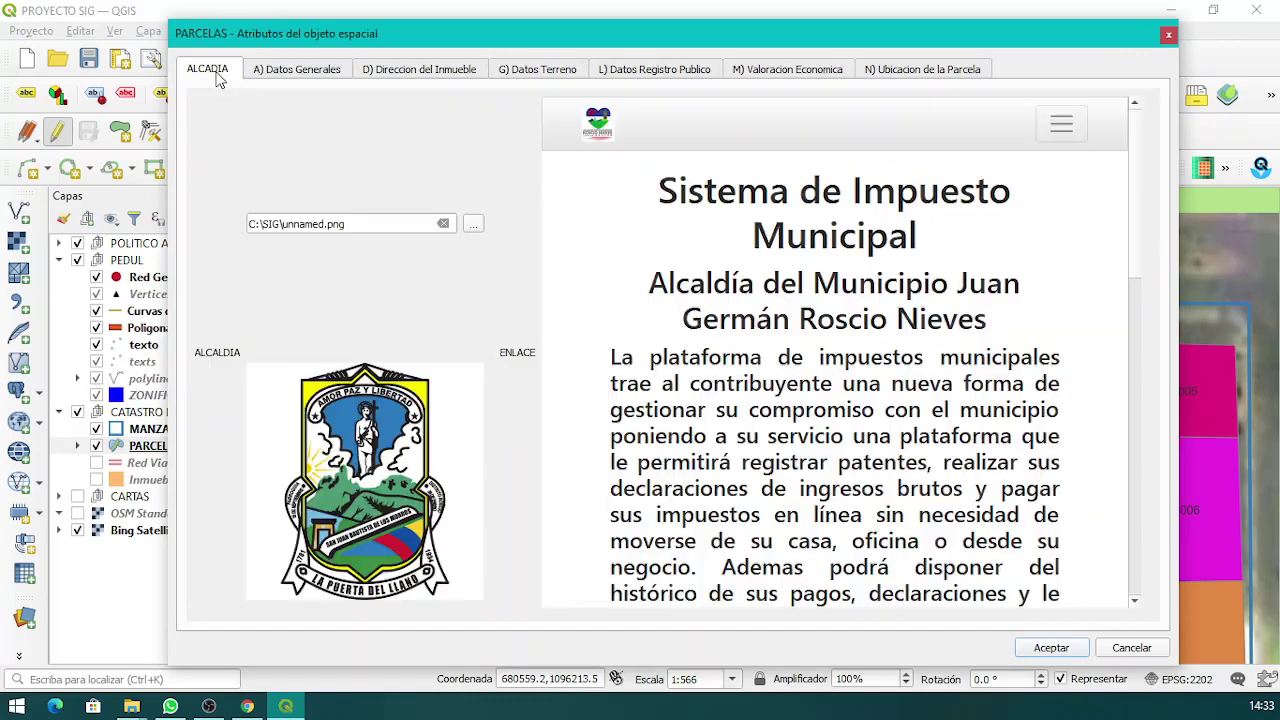
click(1170, 38)
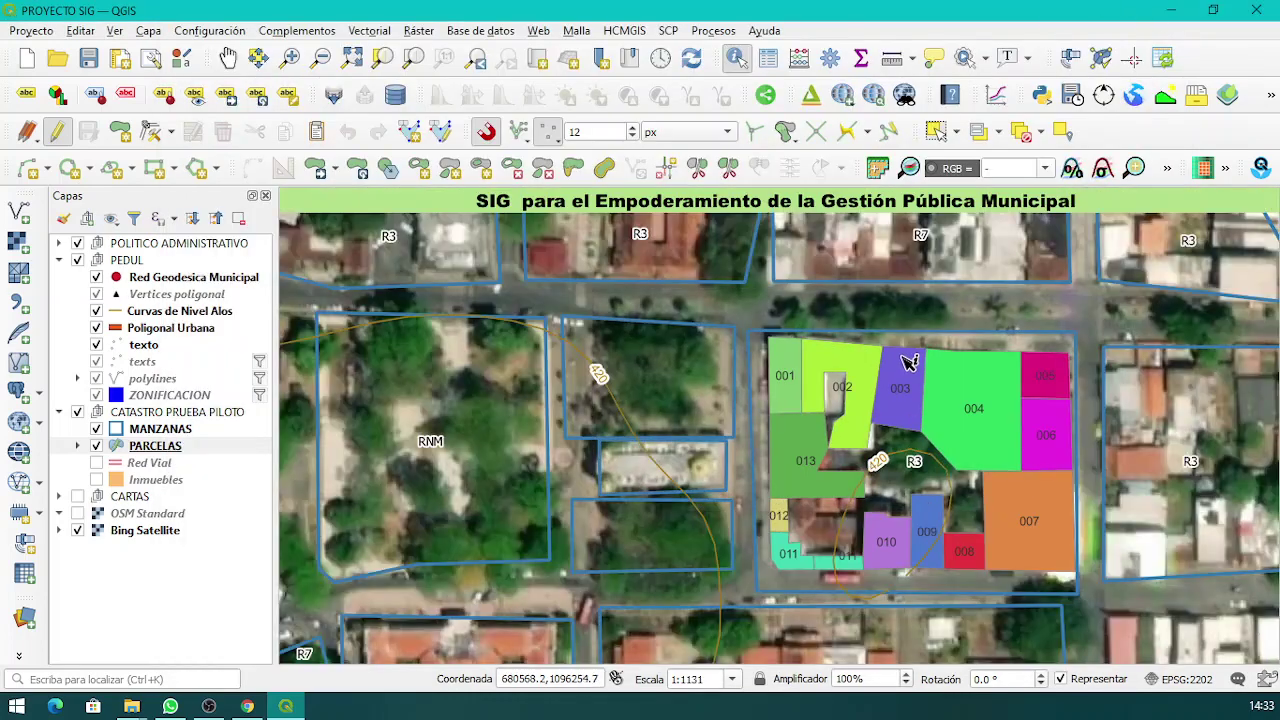
End editing of the PARCELAS layer and enable editing on the MANZANAS layer.
scroll(815, 405, down, 1)
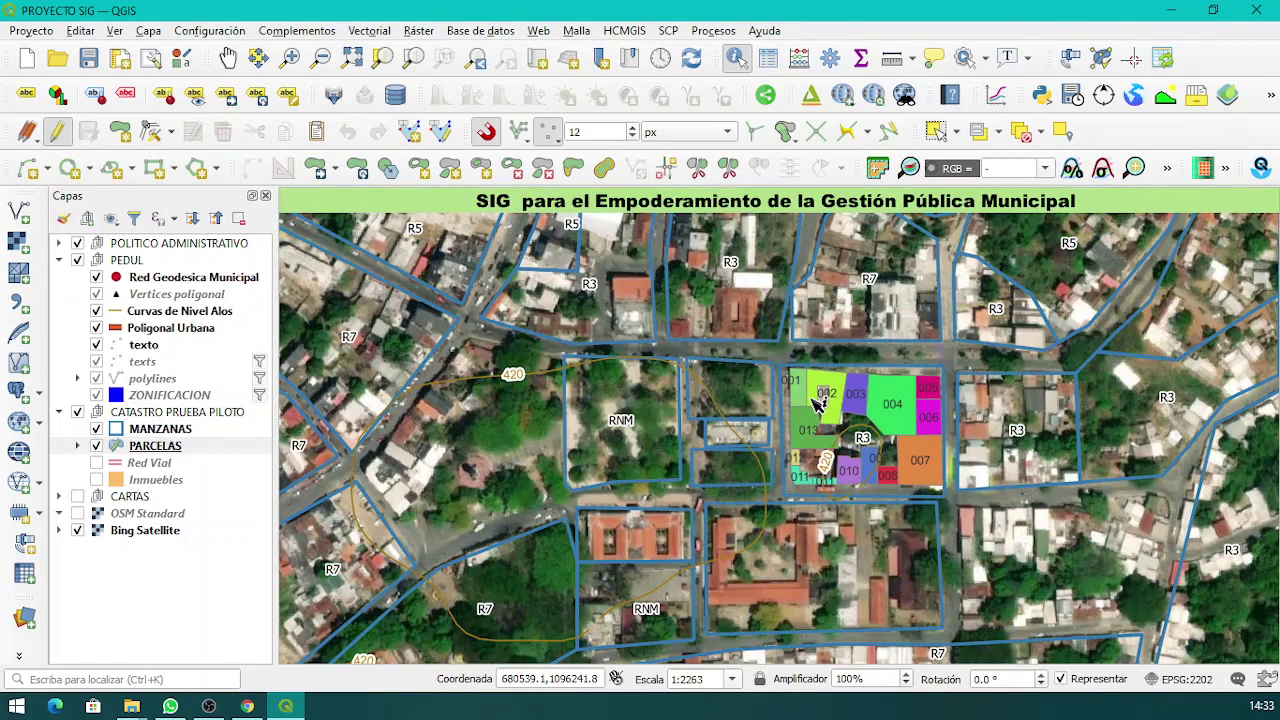
click(667, 404)
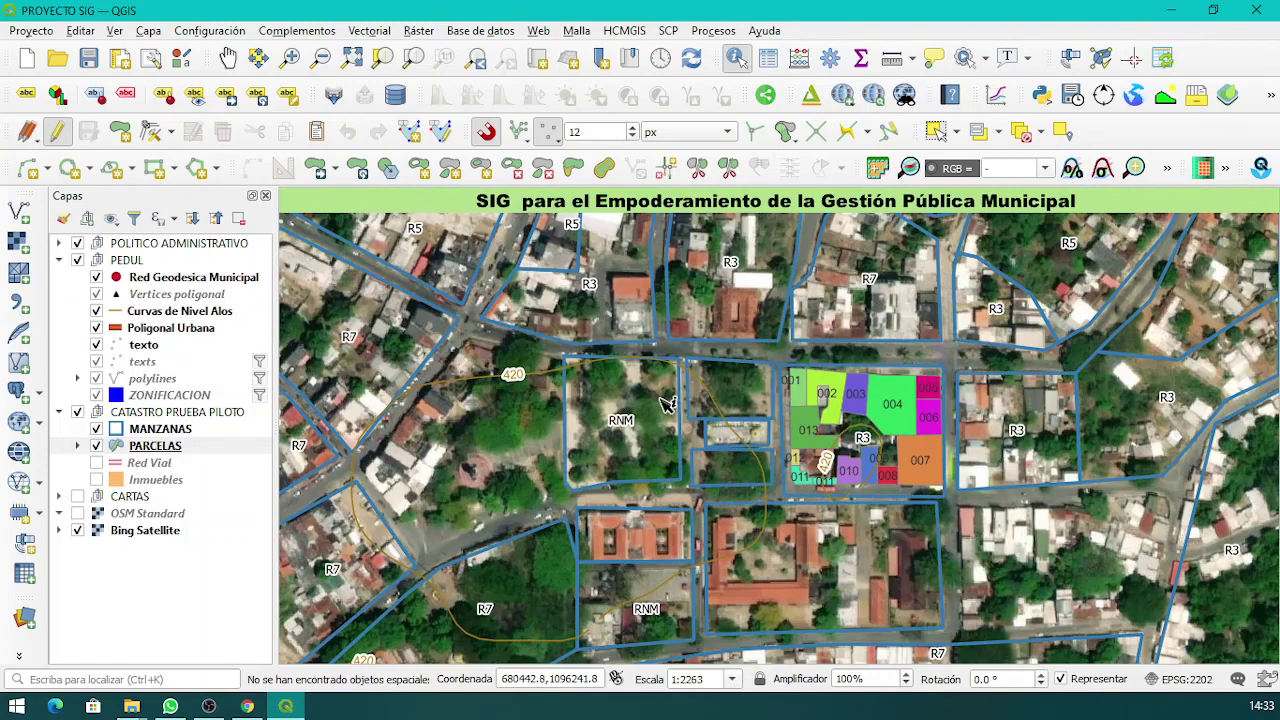
key(Up)
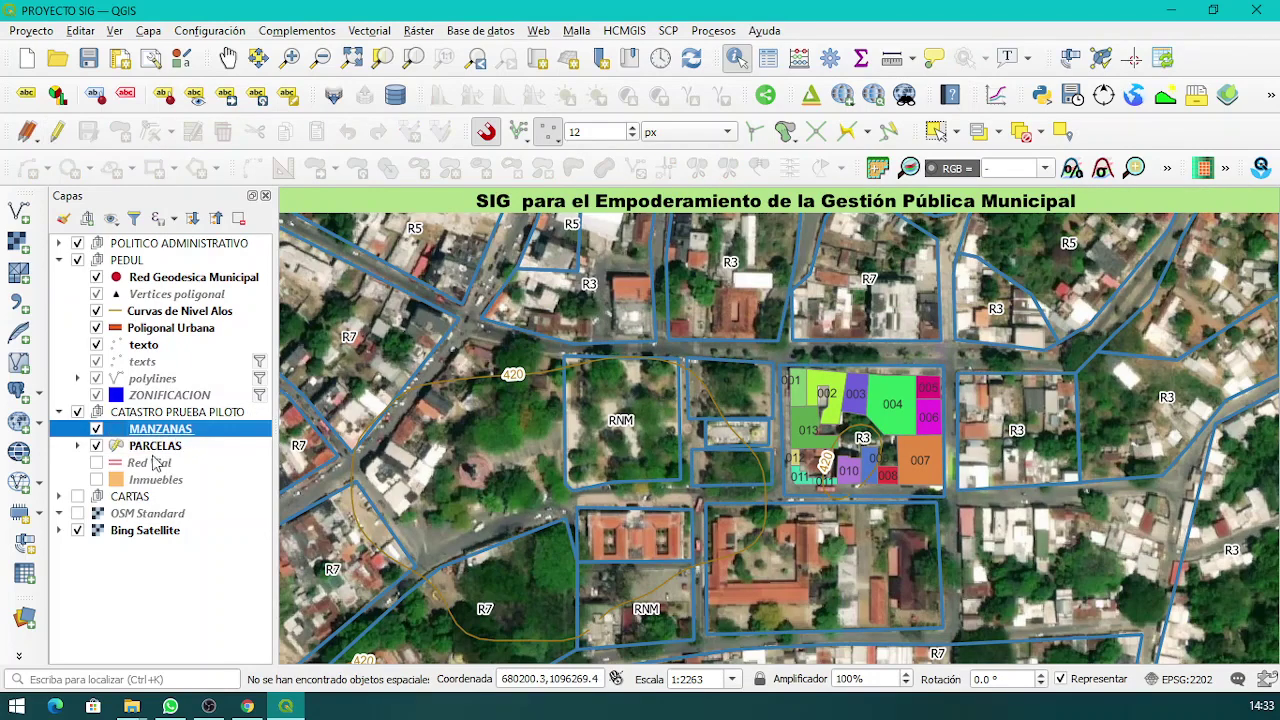
click(155, 447)
click(58, 133)
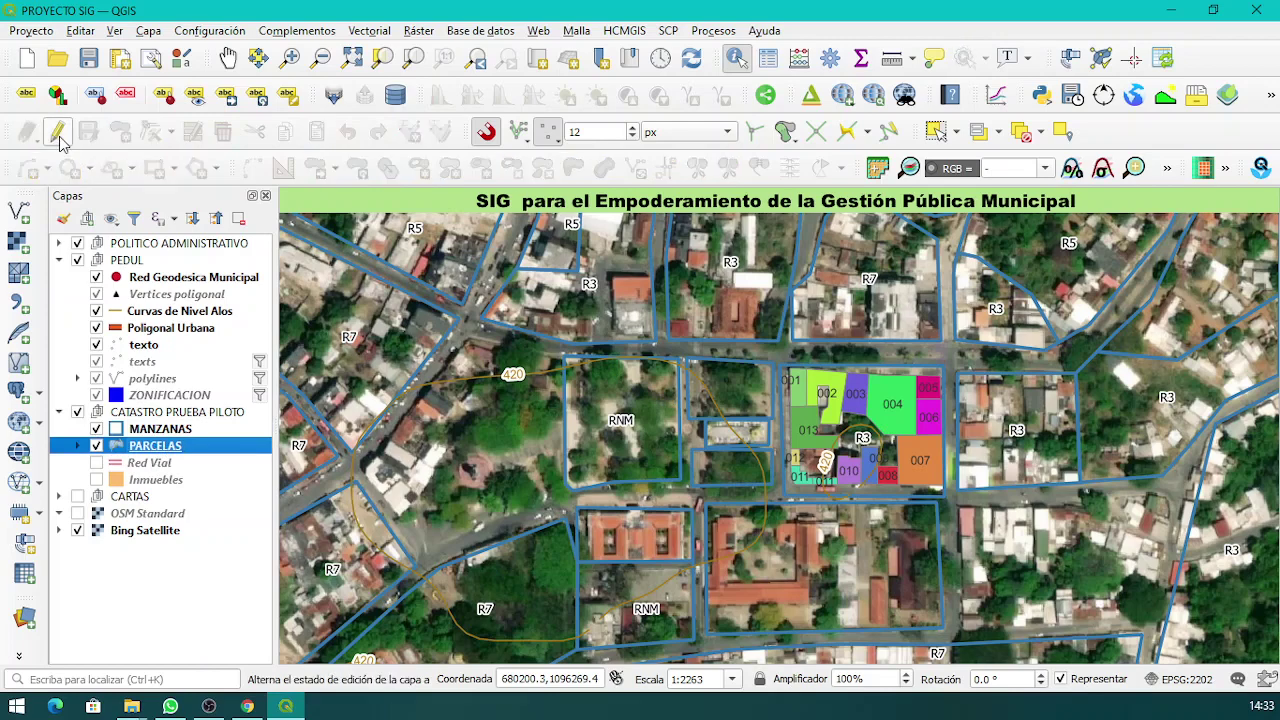
click(161, 434)
click(57, 131)
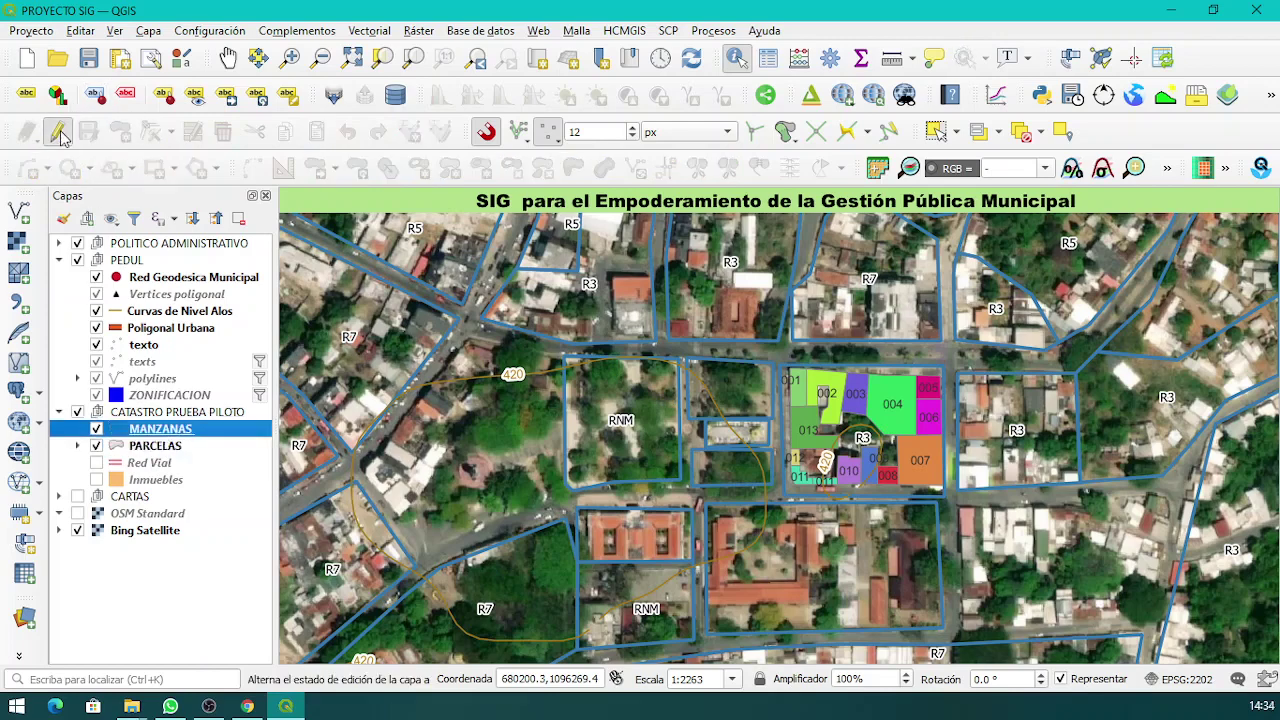
View the MANZANAS attribute forms of the RNM green-area block and an R5 block to the northwest, closing each form.
click(672, 420)
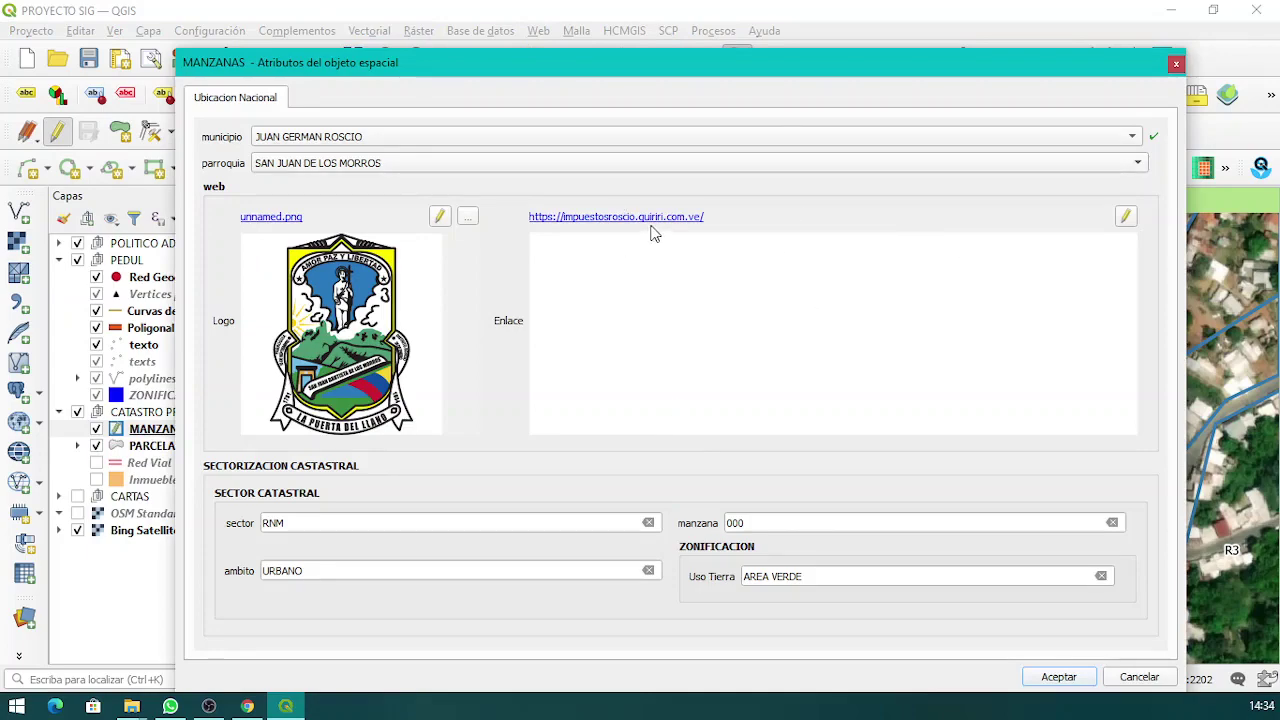
click(1178, 63)
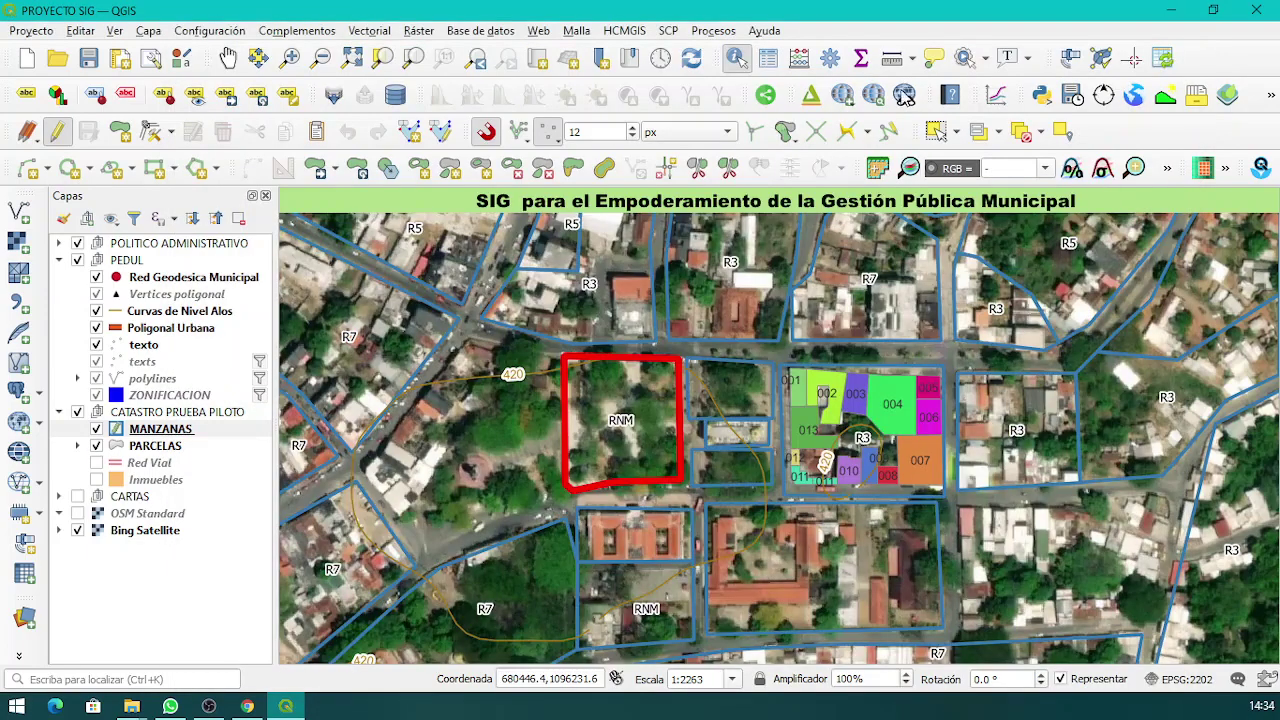
scroll(610, 315, down, 2)
scroll(540, 310, up, 2)
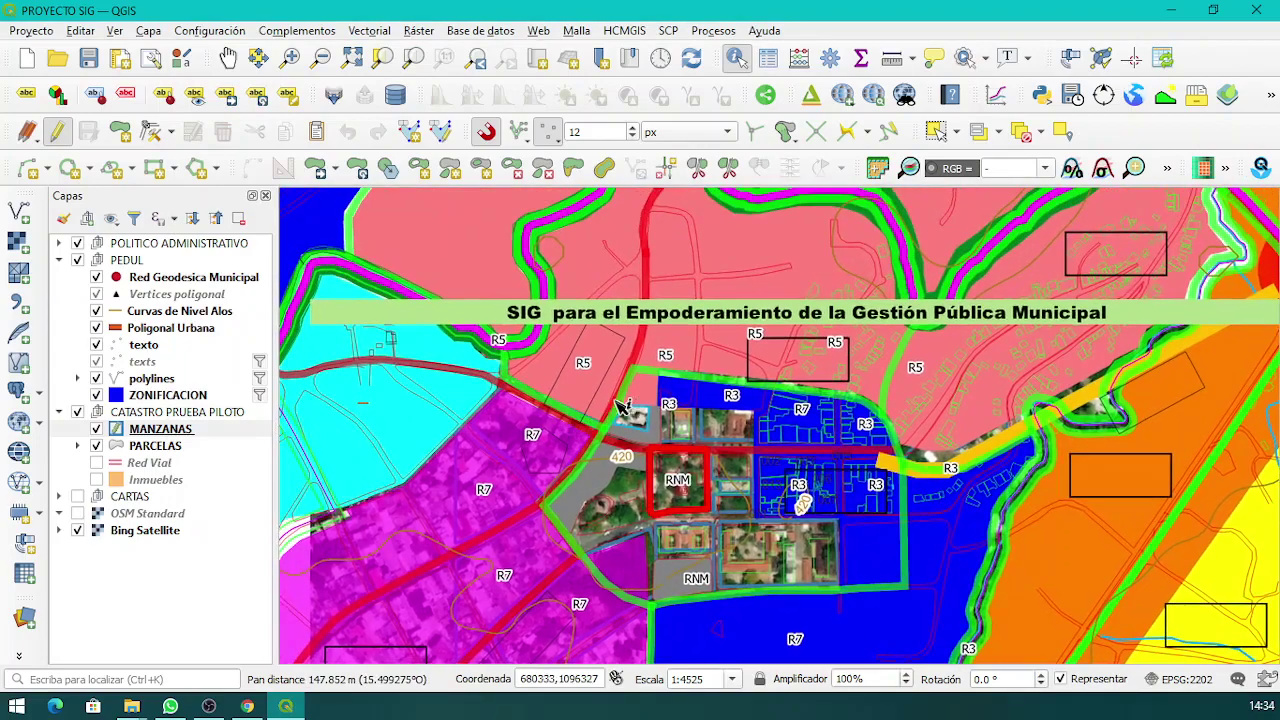
scroll(600, 330, down, 1)
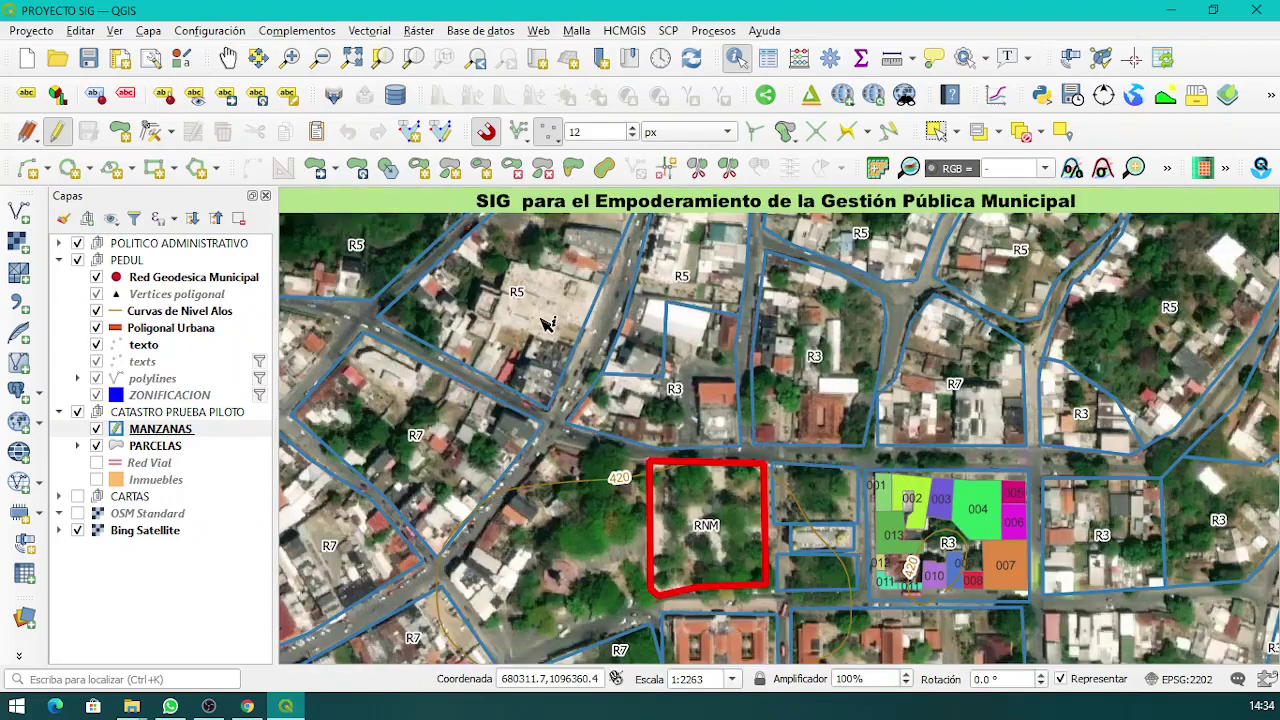
drag(553, 323, 694, 451)
click(571, 390)
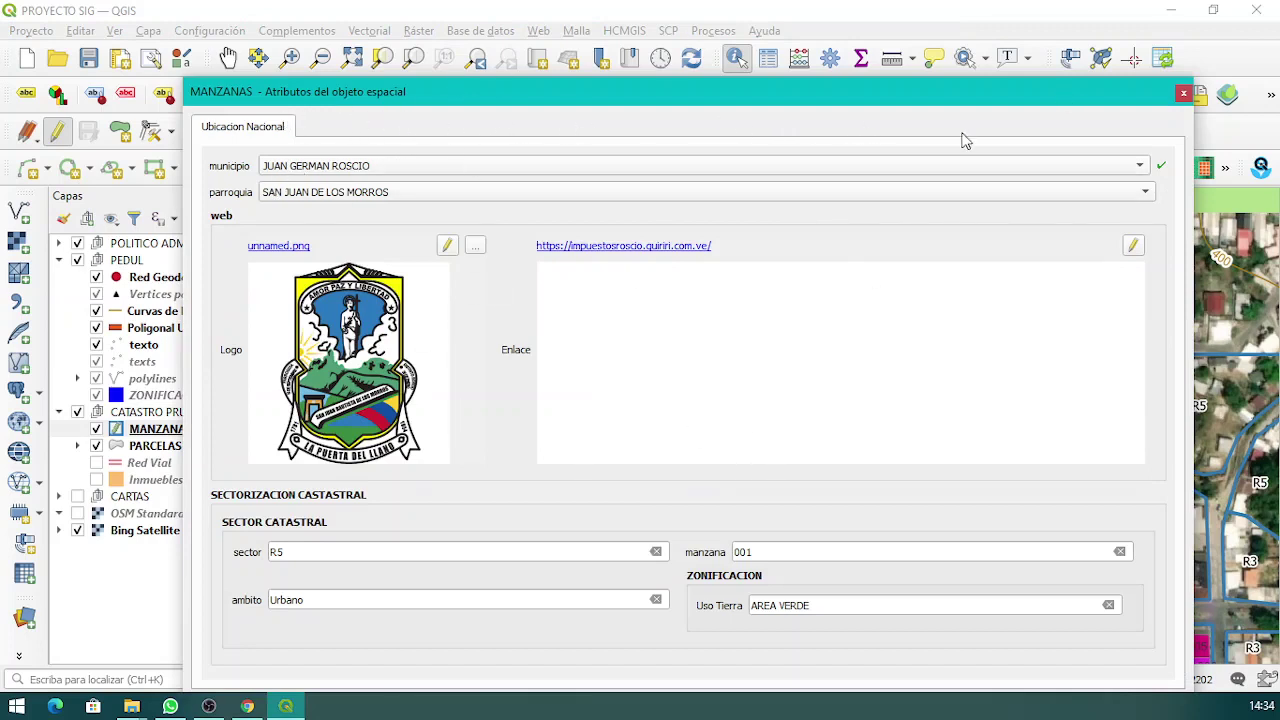
click(1182, 94)
Examine the scale-dependent political boundaries from the city's zoning out through parishes, municipalities and states to the whole country.
scroll(963, 408, down, 2)
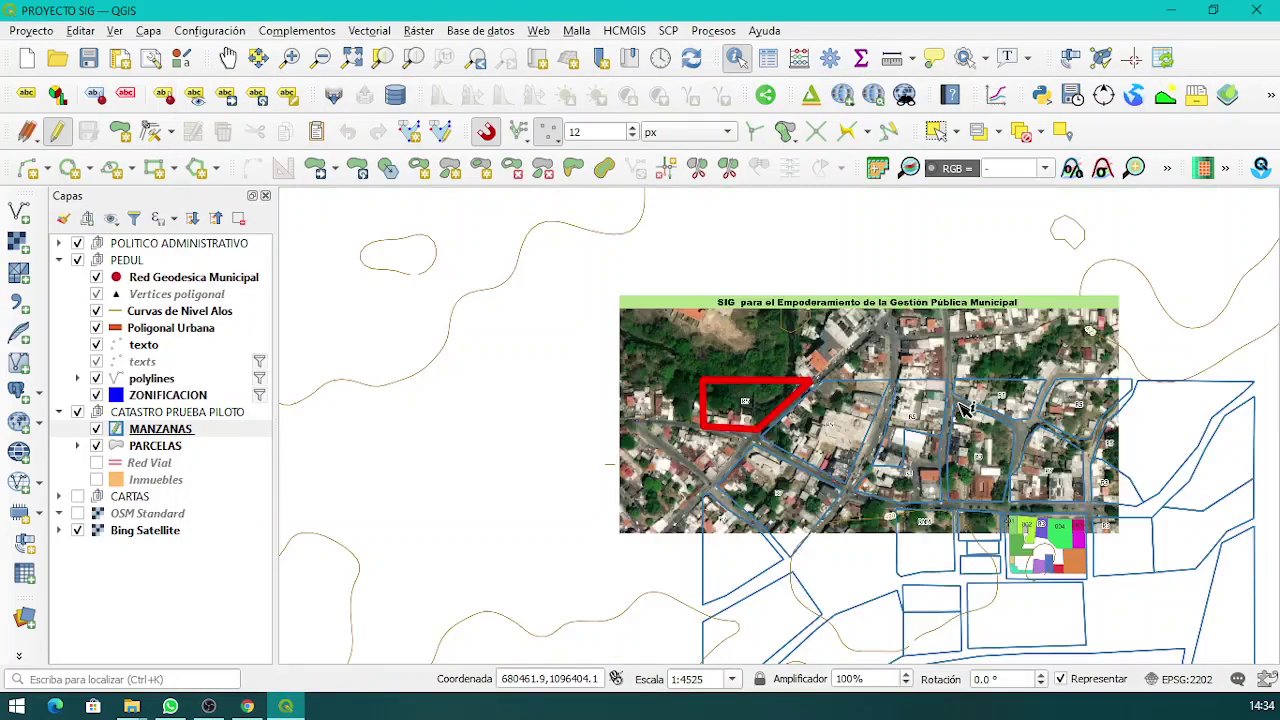
scroll(963, 408, down, 3)
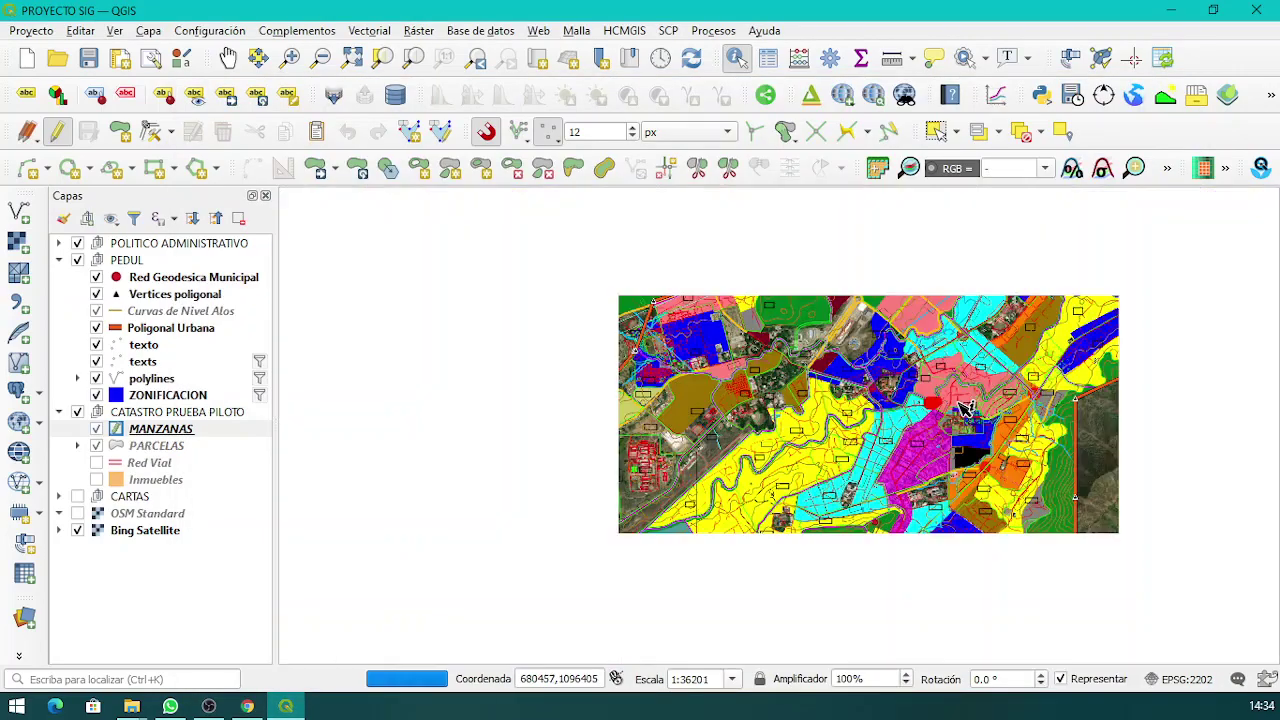
scroll(963, 408, down, 2)
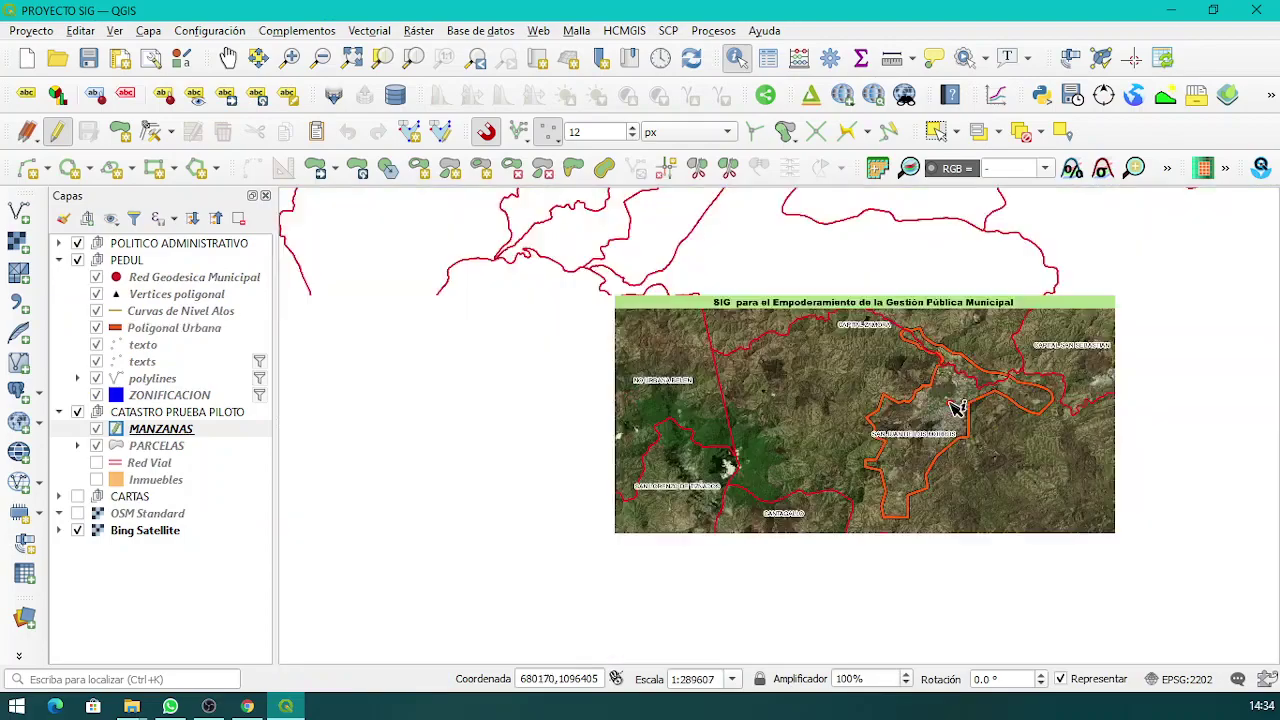
scroll(956, 407, down, 2)
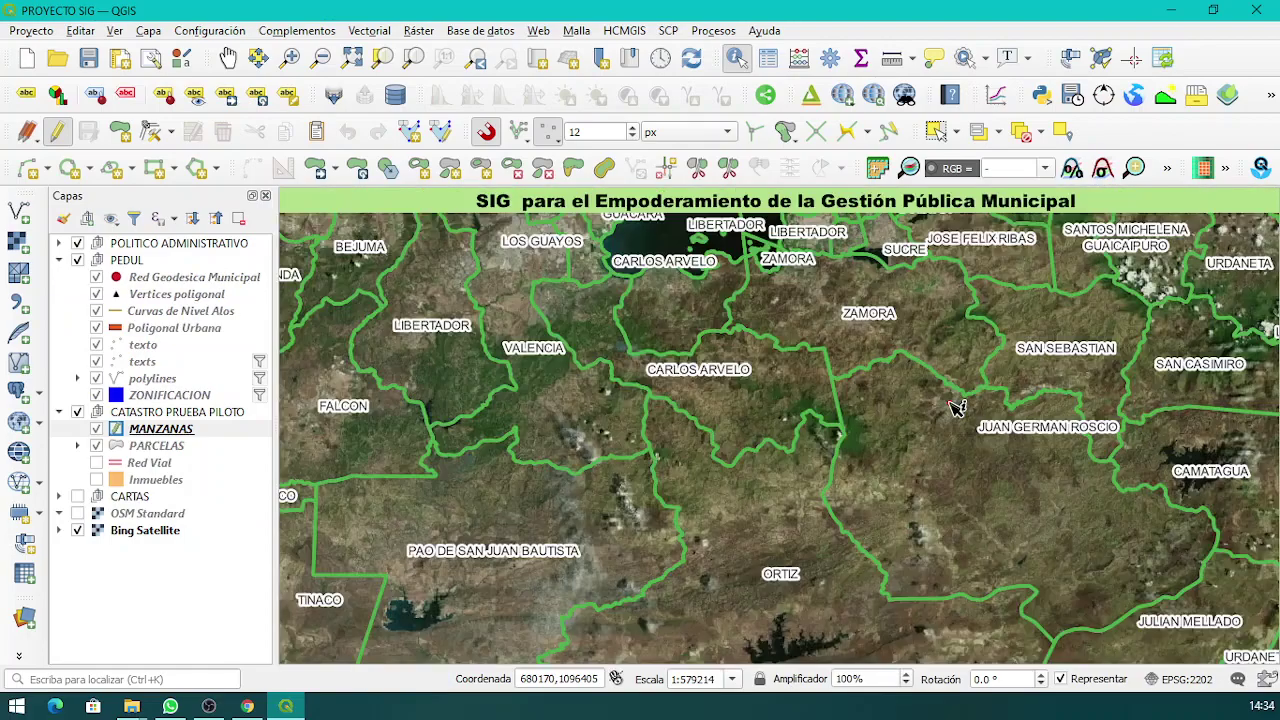
scroll(956, 407, down, 1)
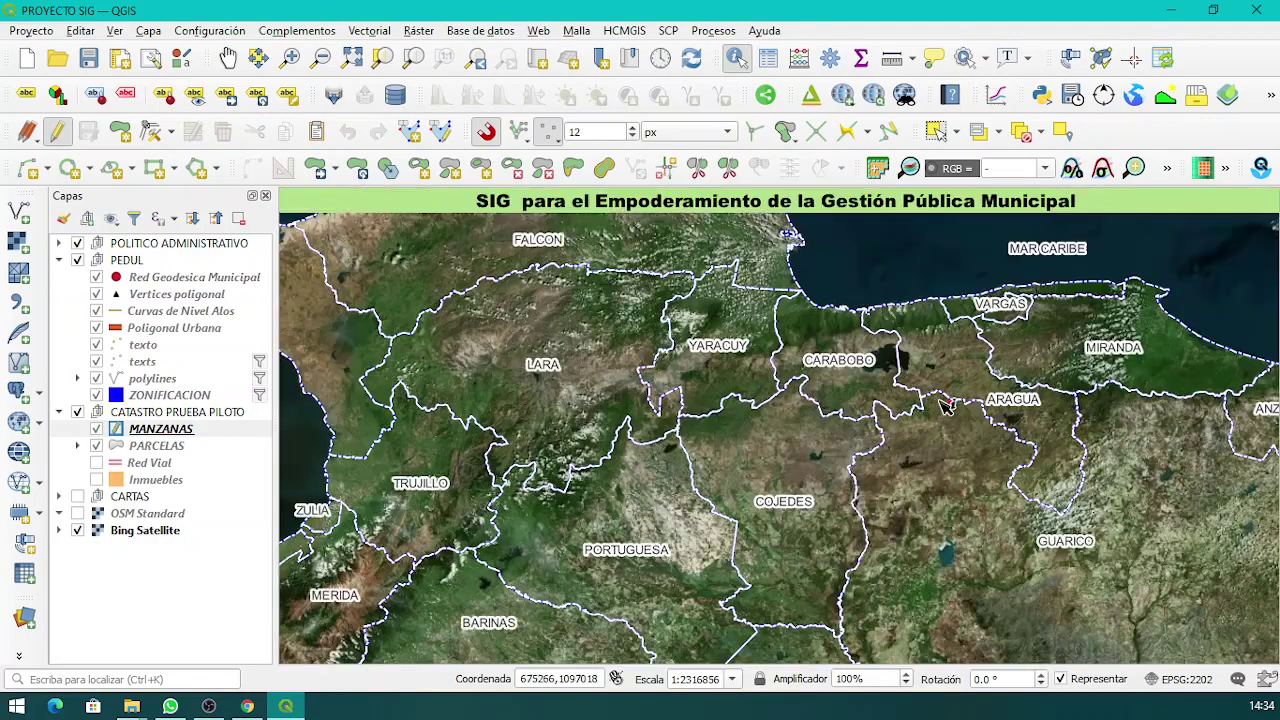
scroll(940, 403, down, 1)
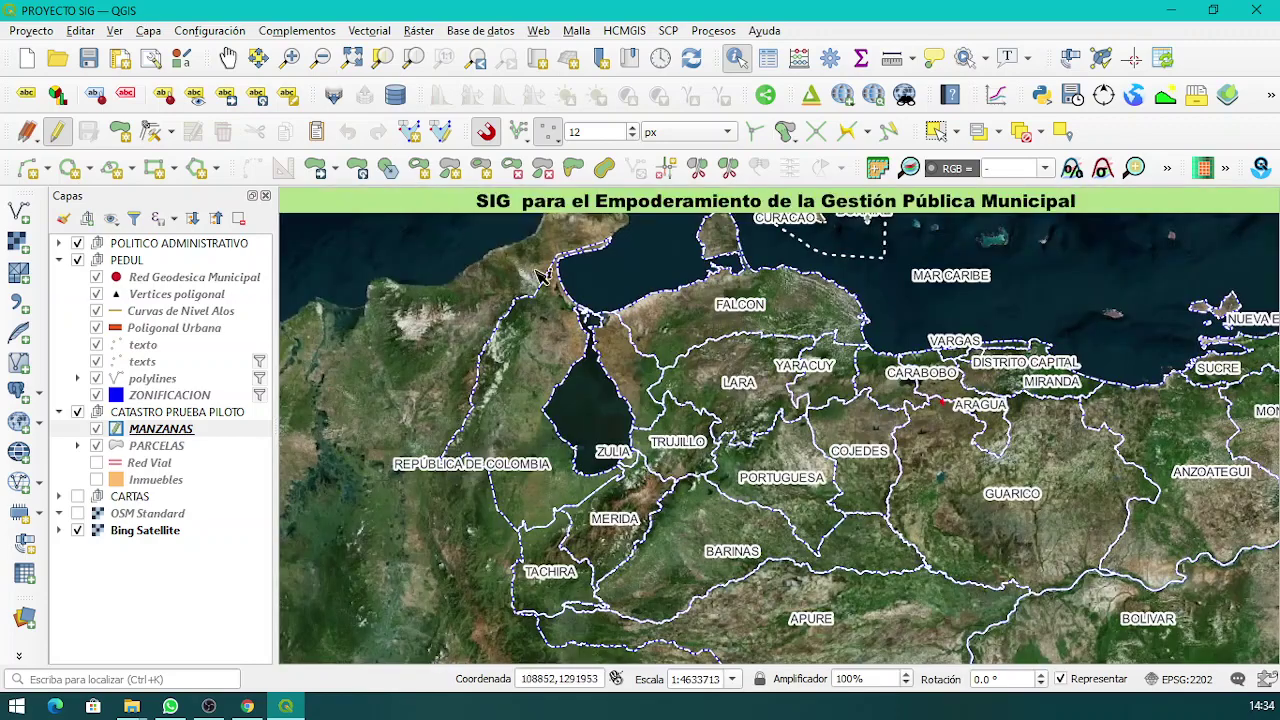
scroll(627, 306, down, 1)
scroll(876, 360, down, 1)
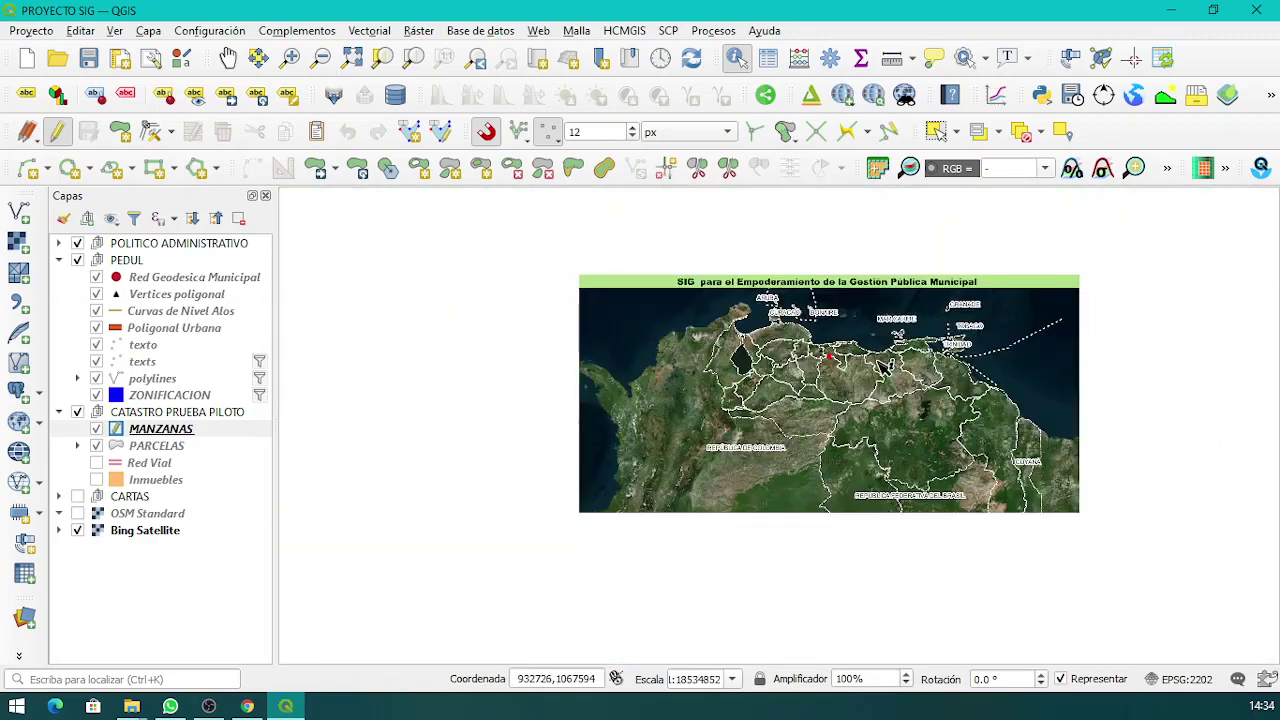
Examine the parish limits, urban polygon and zoning around San Juan de los Morros, and expand the POLITICO ADMINISTRATIVO layer group.
scroll(835, 362, up, 1)
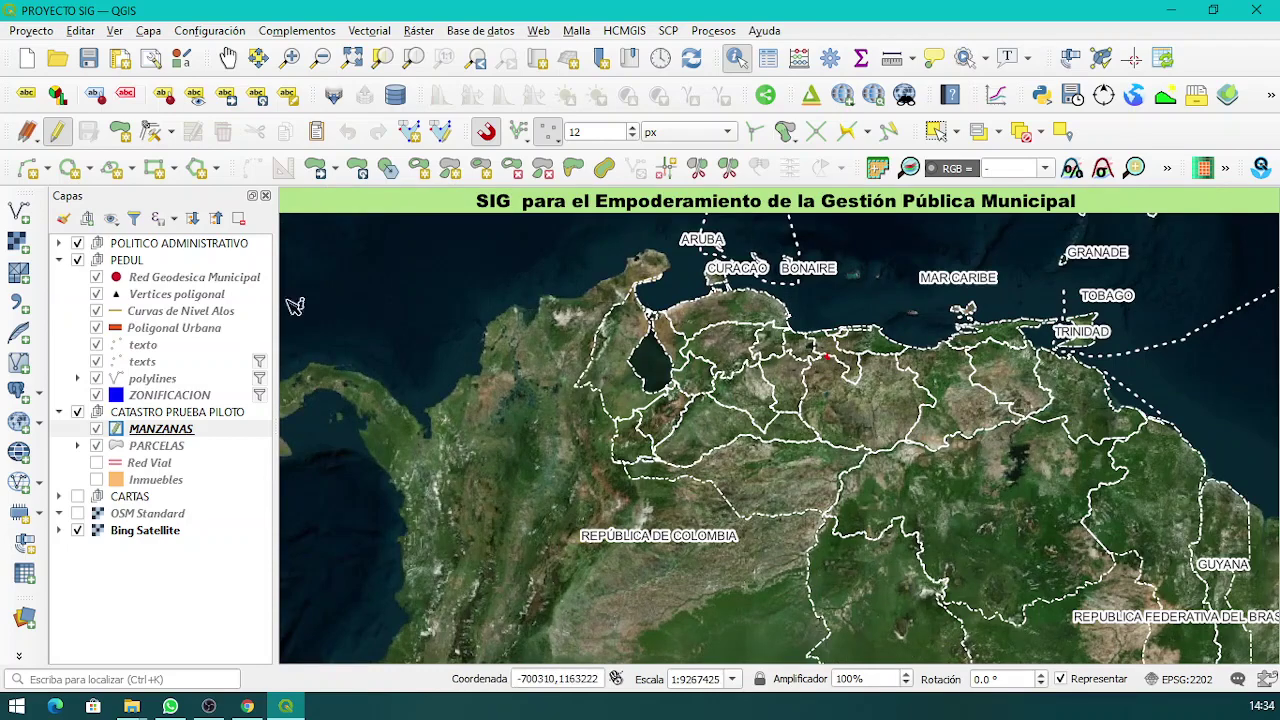
scroll(835, 366, up, 3)
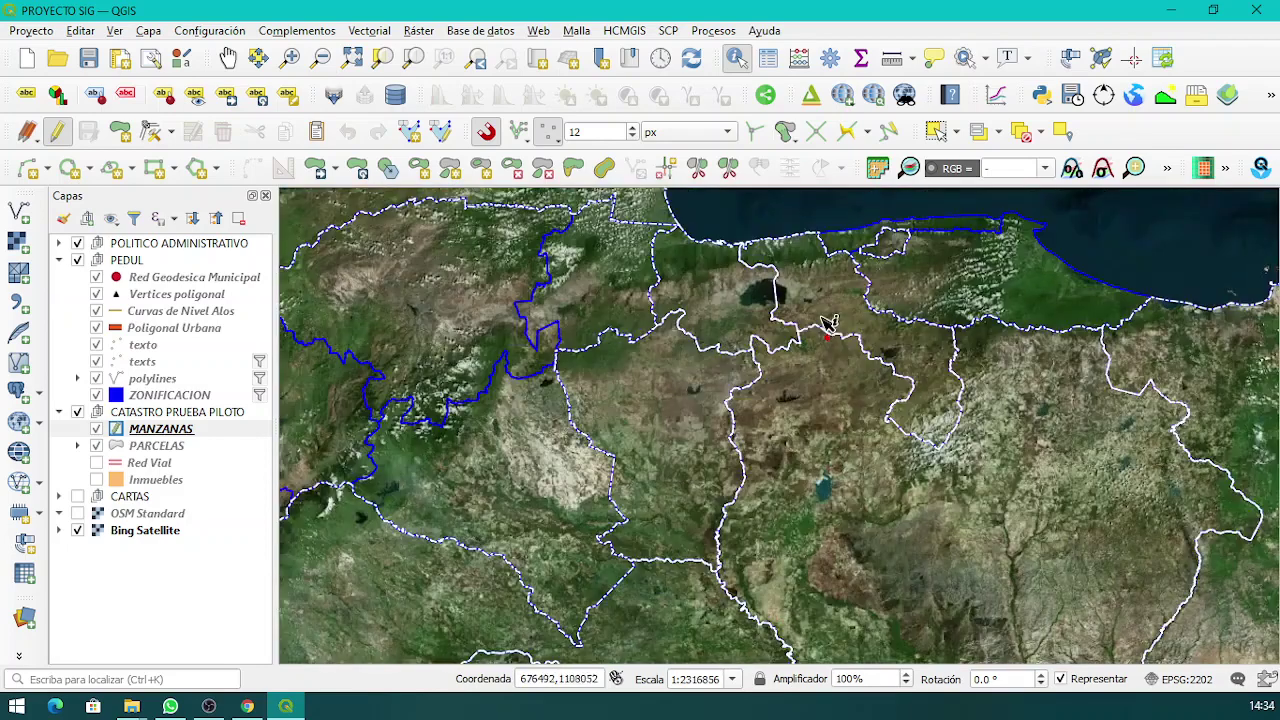
scroll(835, 362, up, 4)
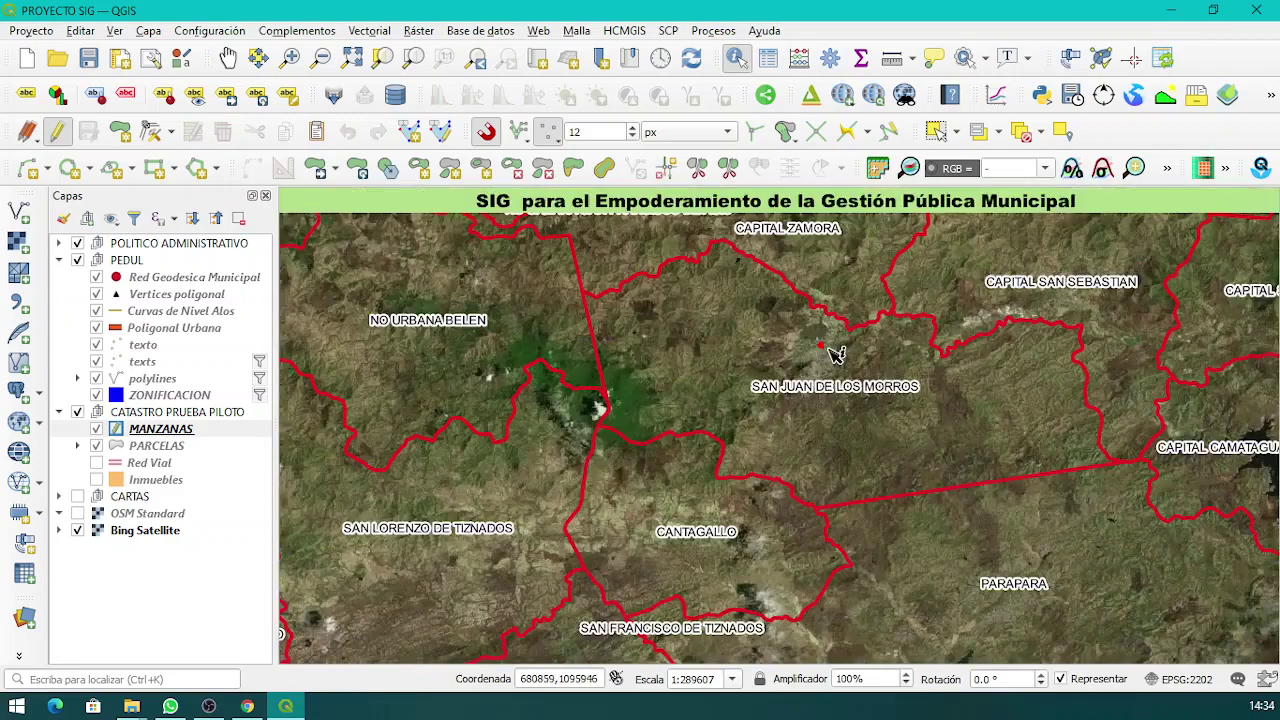
scroll(815, 345, up, 2)
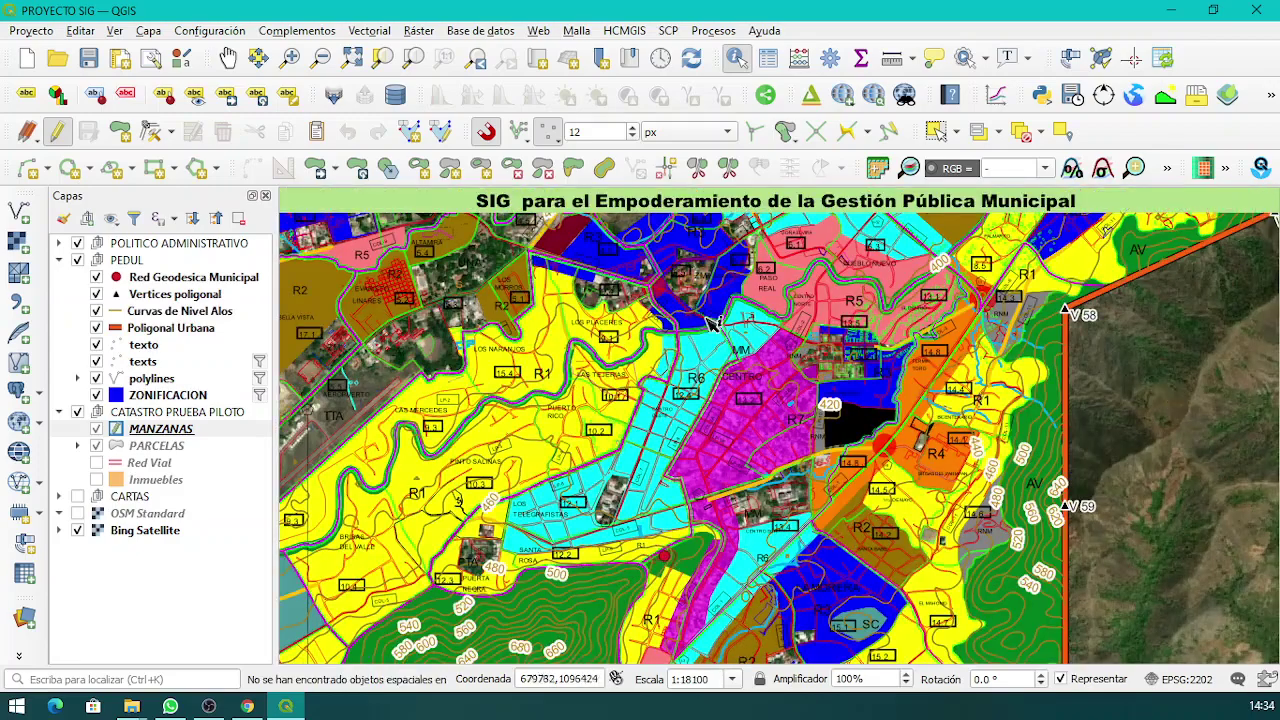
scroll(757, 388, down, 2)
scroll(757, 388, down, 2)
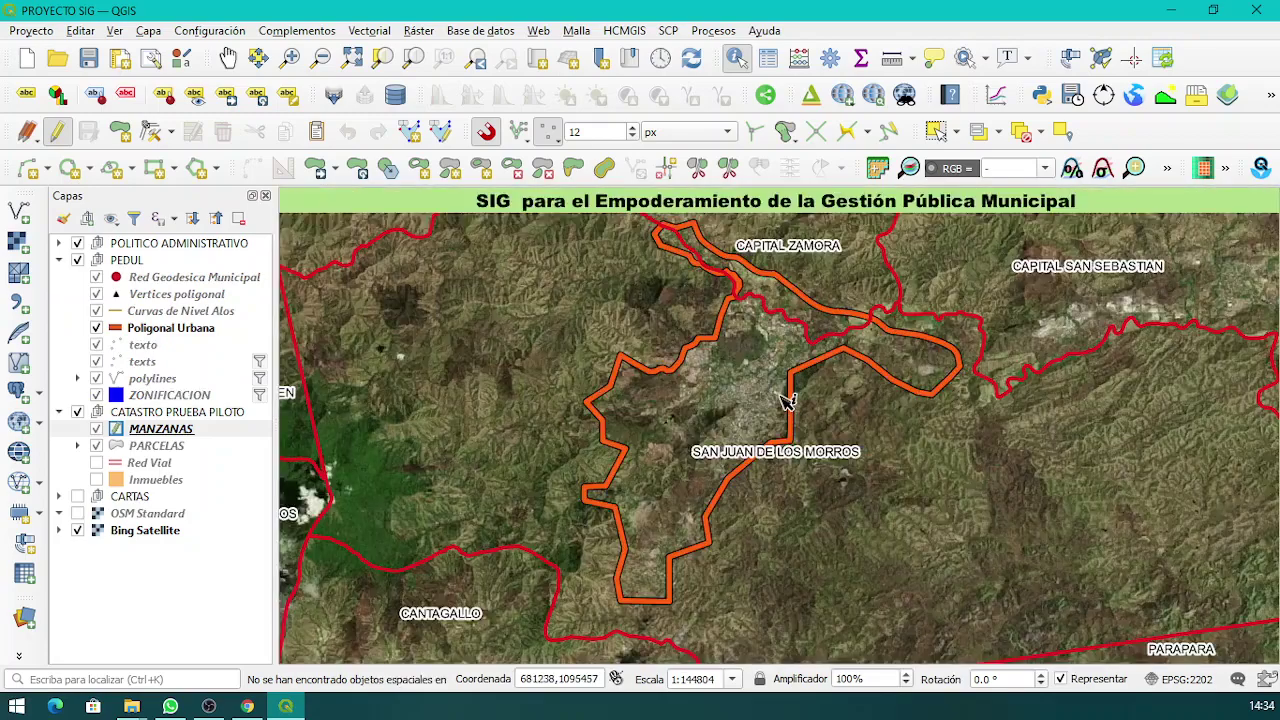
scroll(787, 400, up, 3)
scroll(787, 400, down, 1)
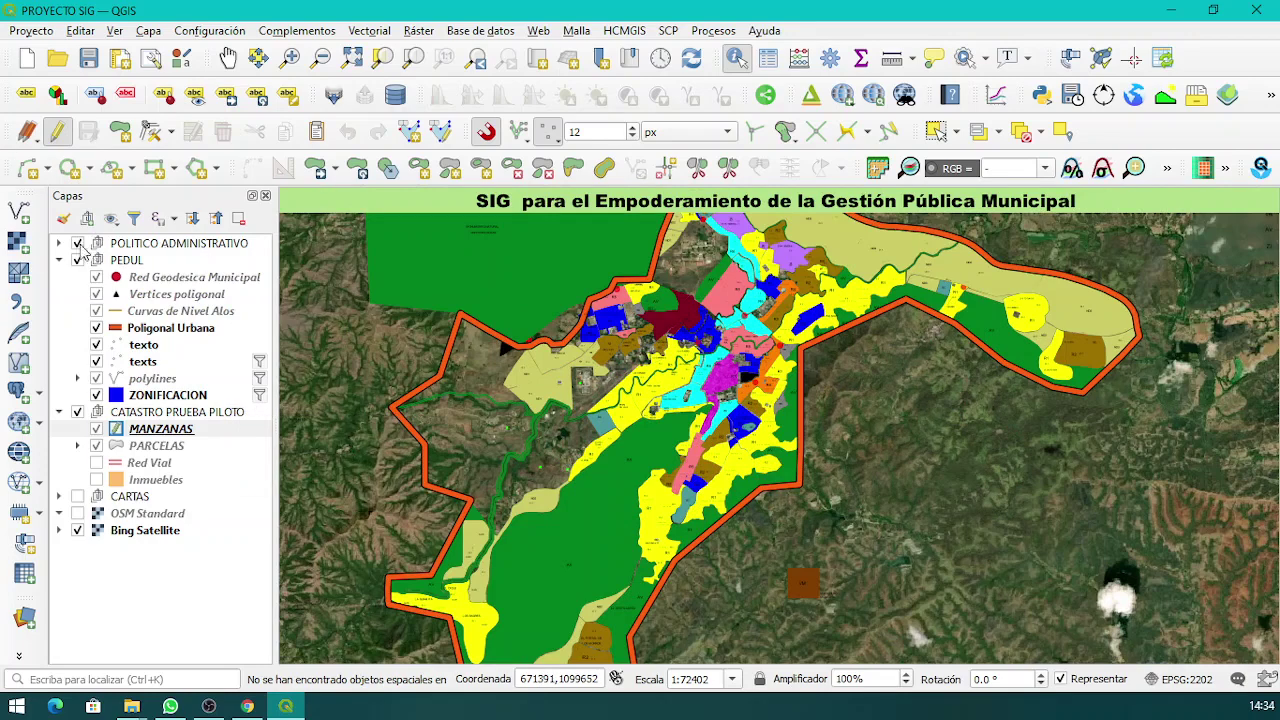
click(59, 243)
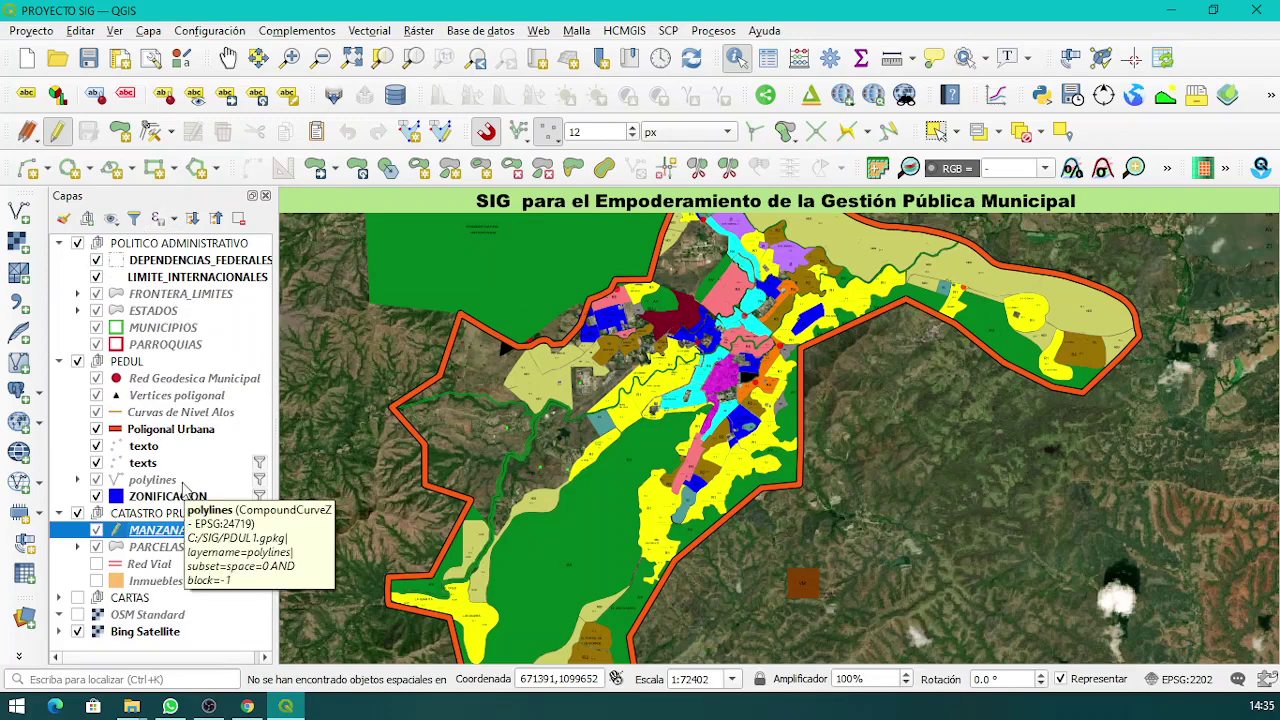
View the source information of the Red Geodesica Municipal layer and close its properties.
right_click(186, 379)
click(258, 457)
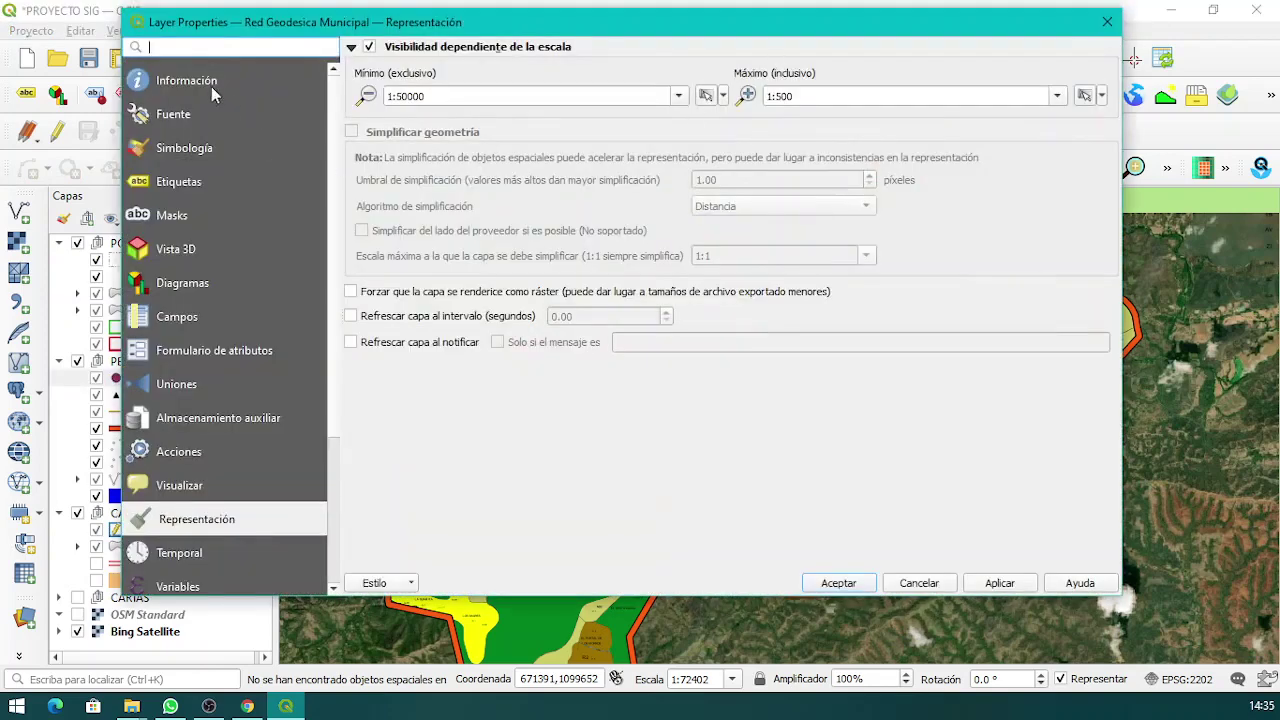
click(211, 86)
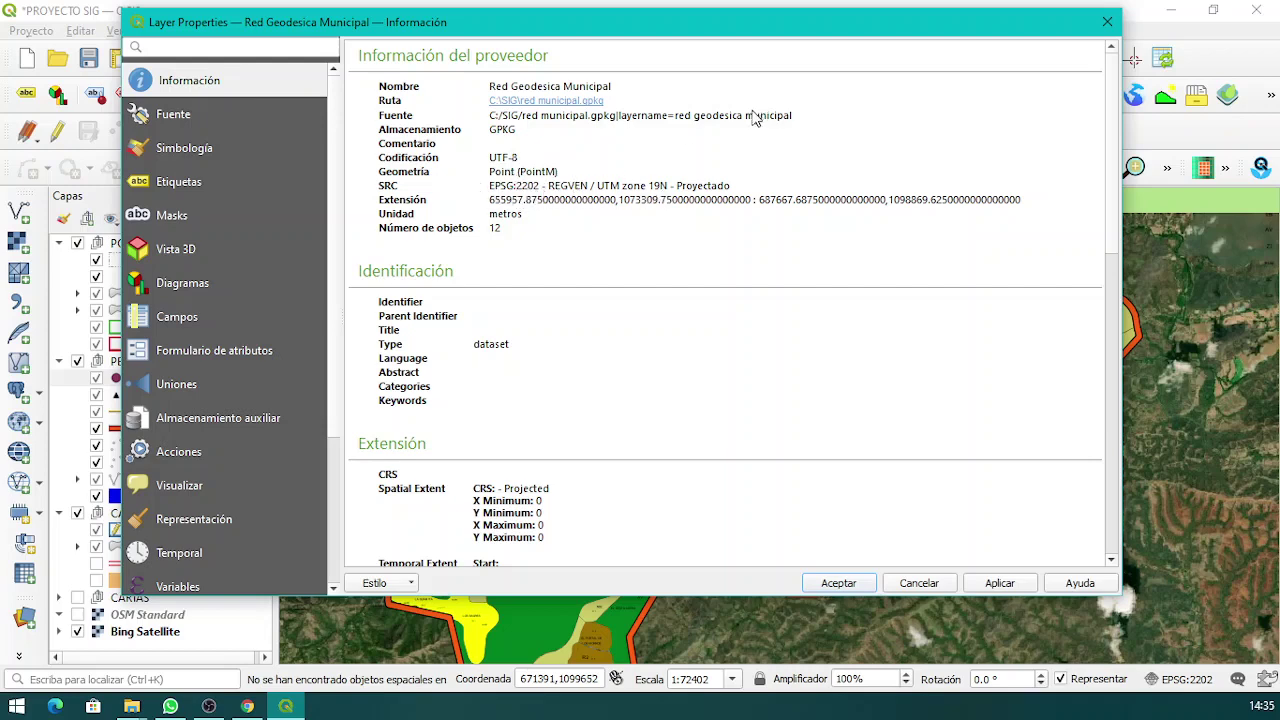
click(1107, 21)
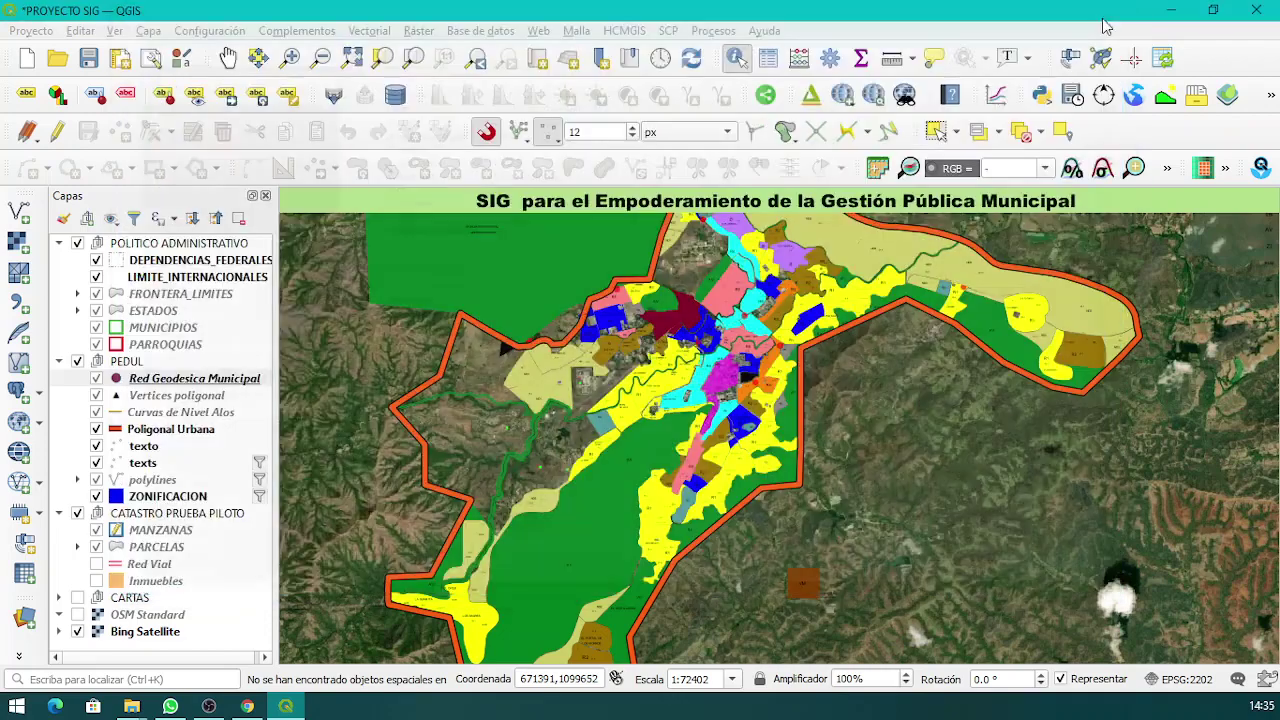
Inspect the Vertices poligonal points along the eastern urban boundary and view the layer's source information, closing its properties.
click(164, 397)
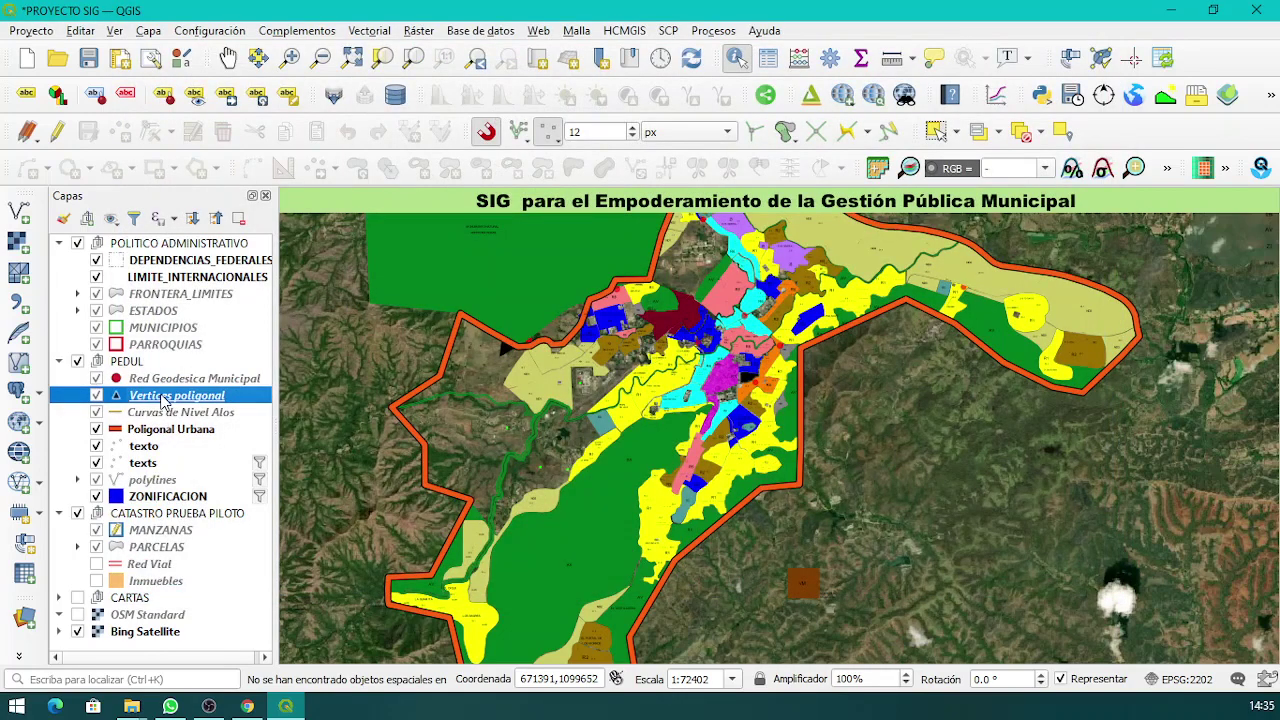
scroll(810, 424, up, 1)
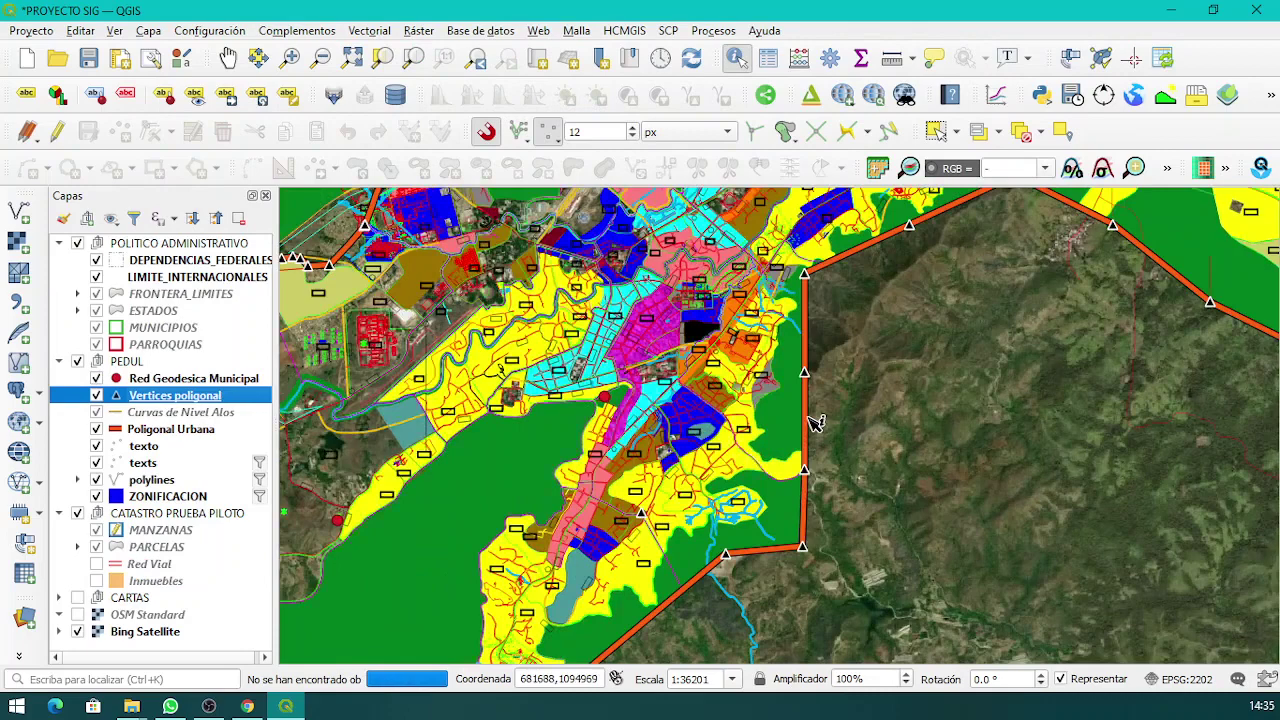
scroll(812, 380, up, 1)
scroll(810, 327, up, 1)
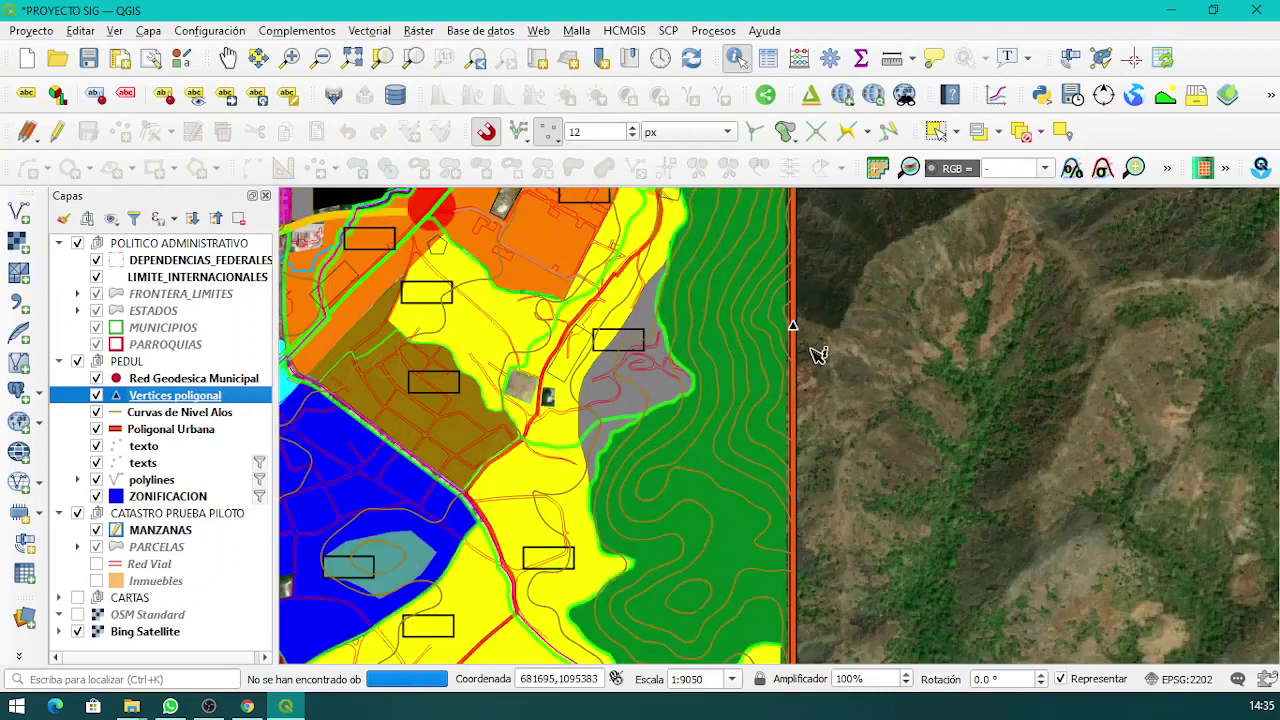
right_click(185, 403)
click(258, 453)
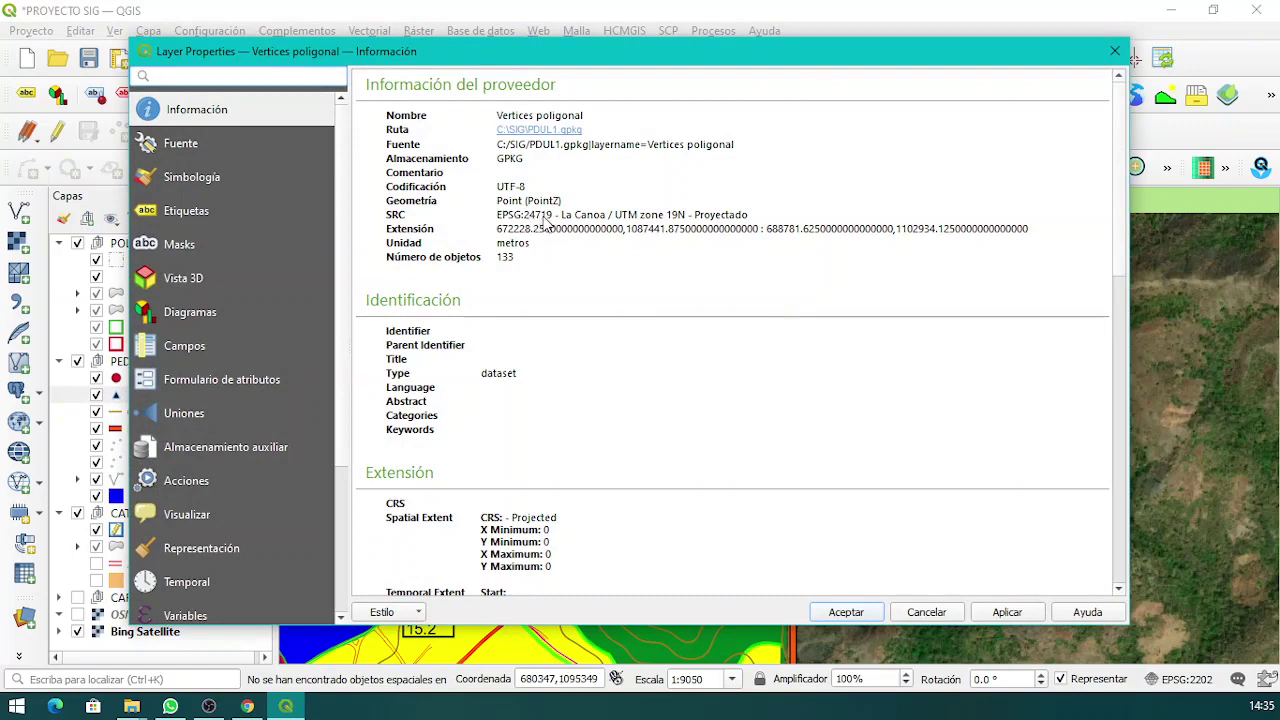
click(1115, 52)
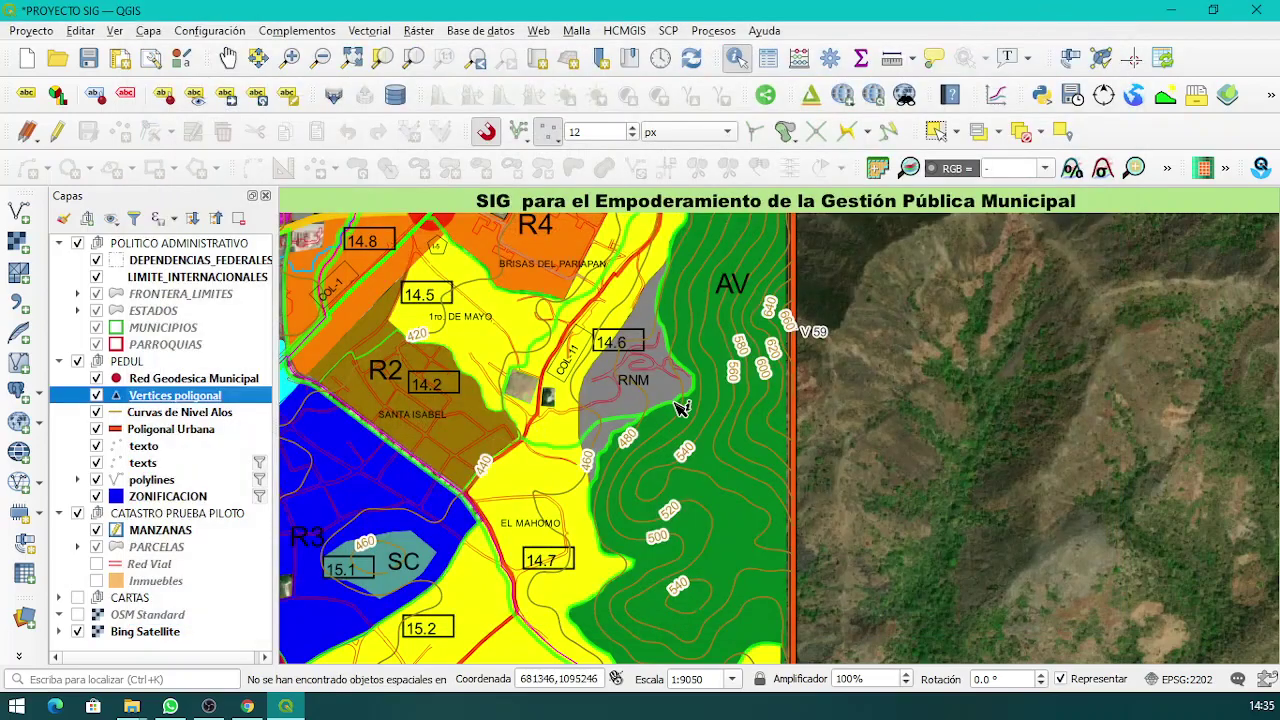
End editing of the MANZANAS layer.
scroll(678, 408, down, 3)
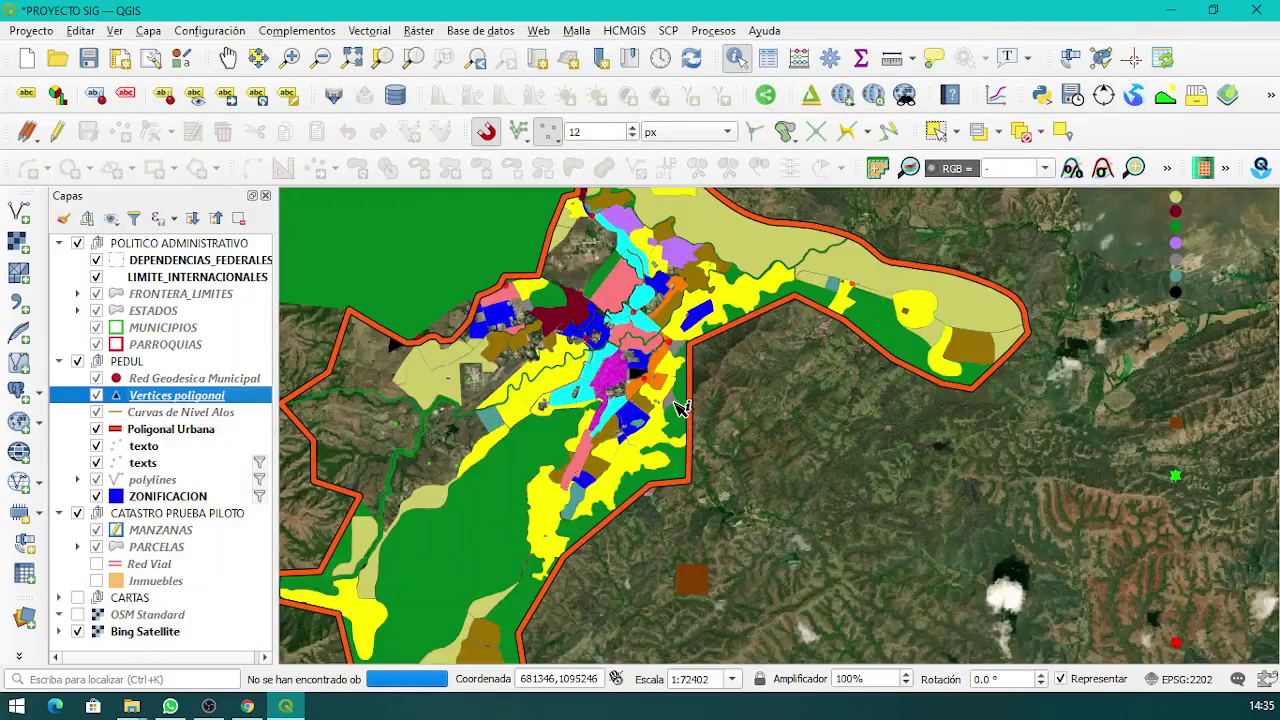
click(228, 58)
drag(629, 465, 781, 358)
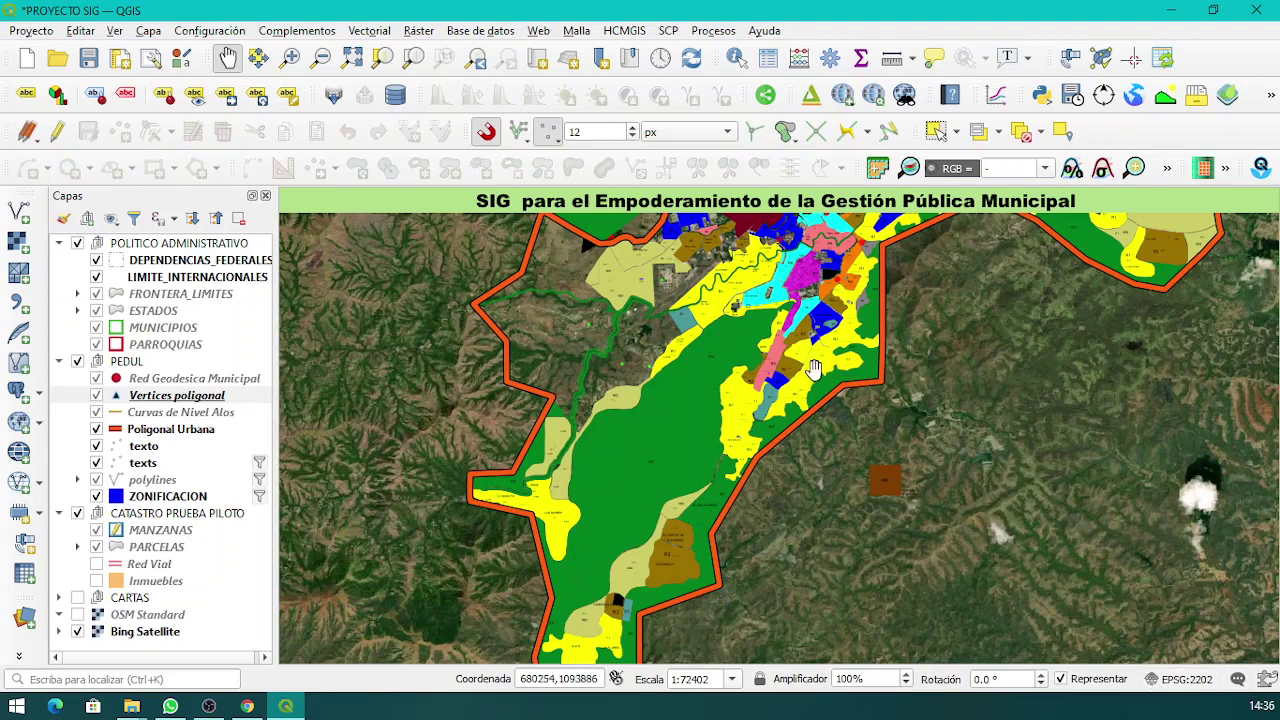
click(185, 530)
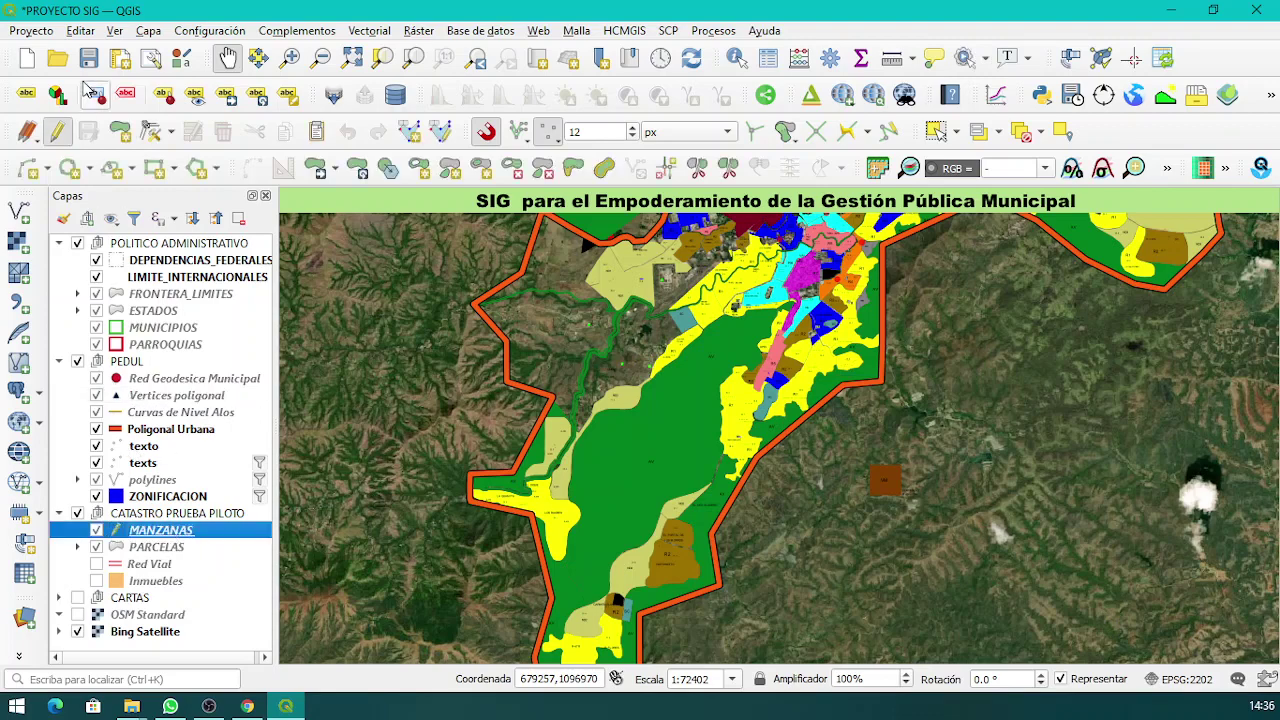
Hide the polylines and ZONIFICACION layers and show the Inmuebles and Red Vial layers over the satellite image.
drag(755, 212, 743, 345)
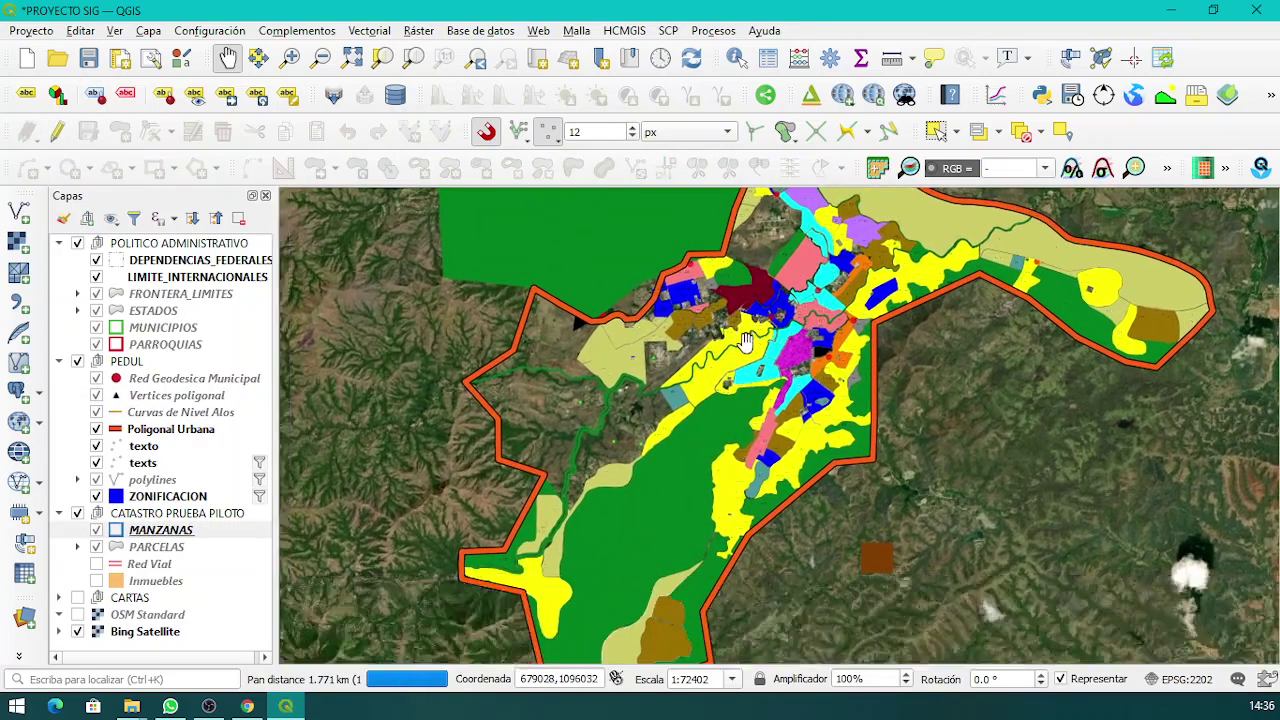
scroll(743, 343, up, 2)
scroll(745, 341, up, 1)
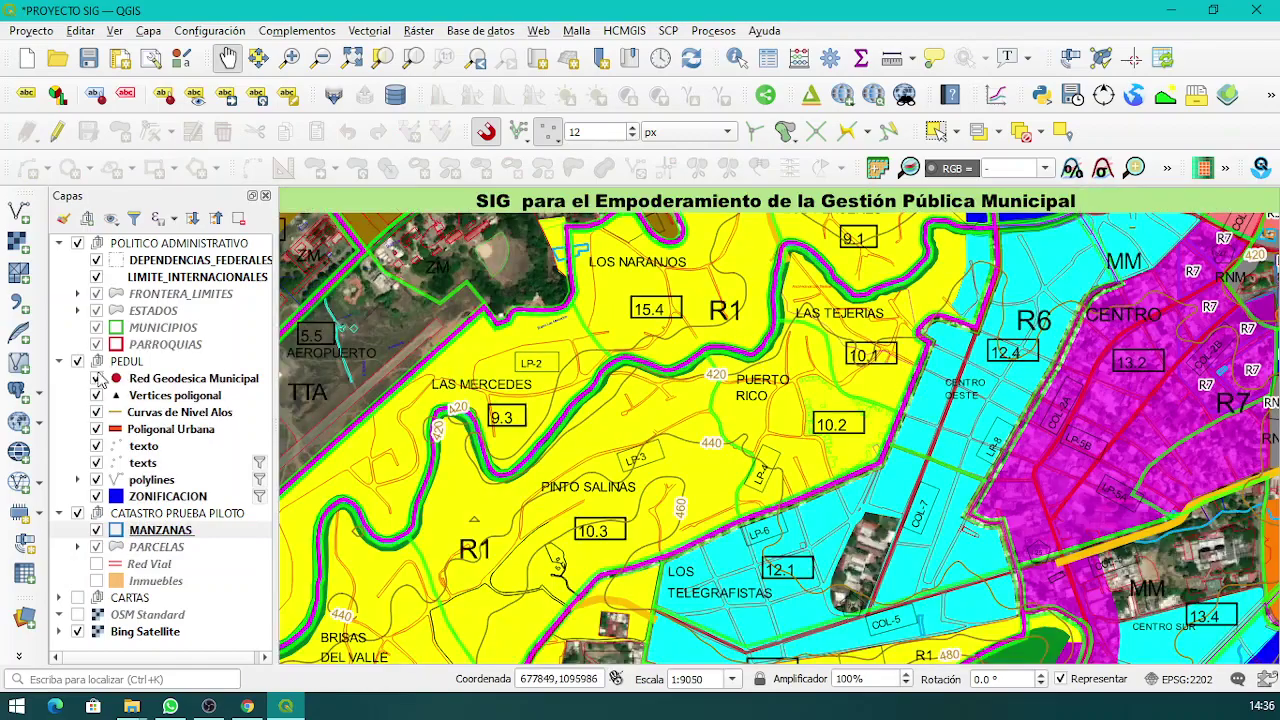
click(96, 480)
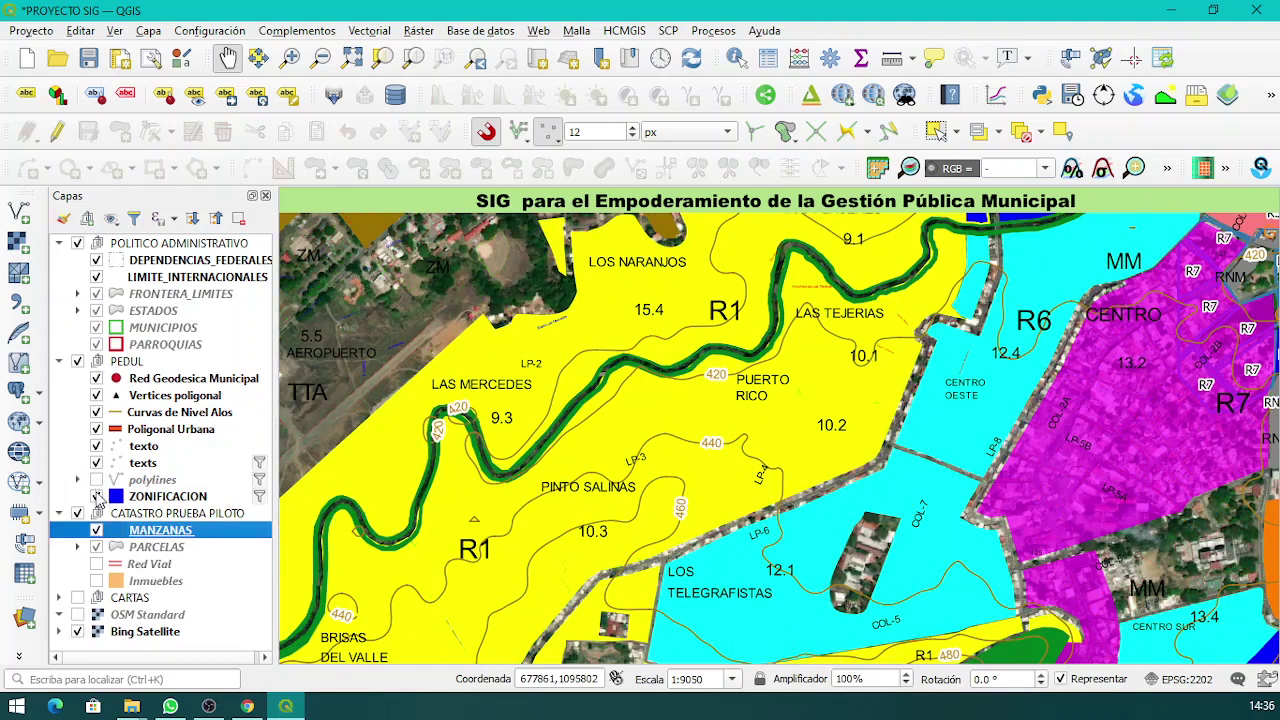
click(96, 497)
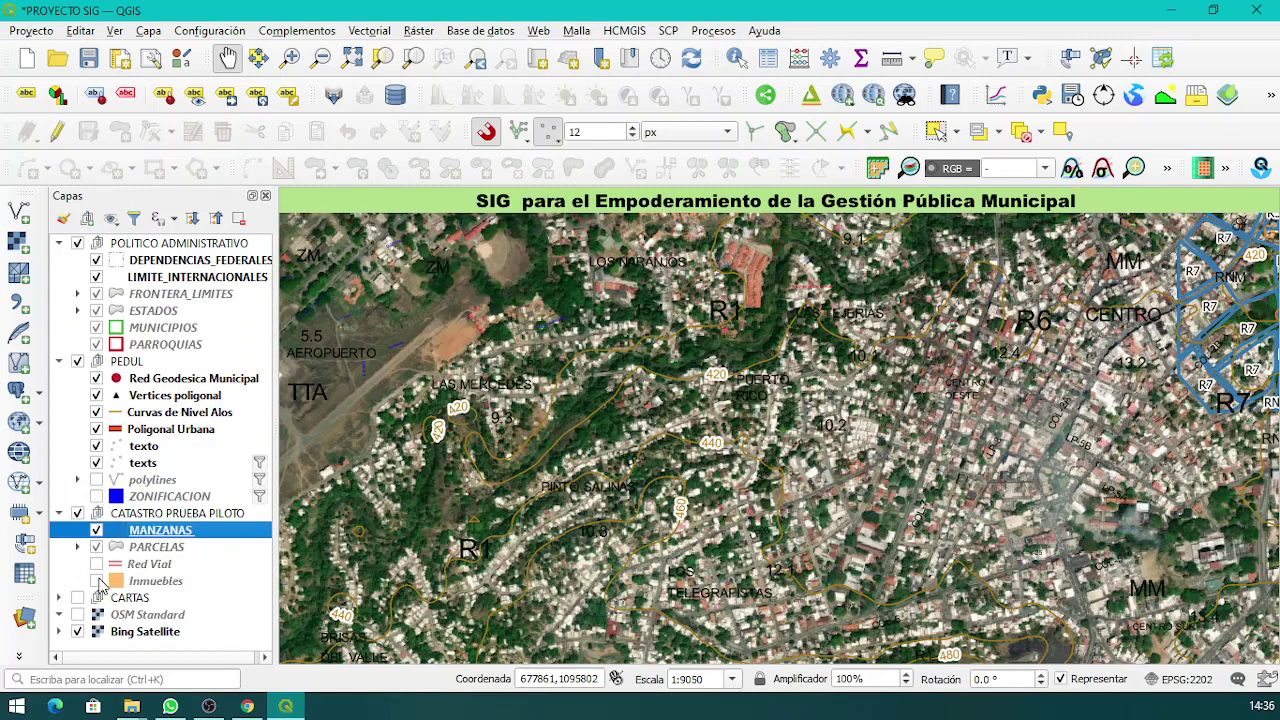
click(96, 581)
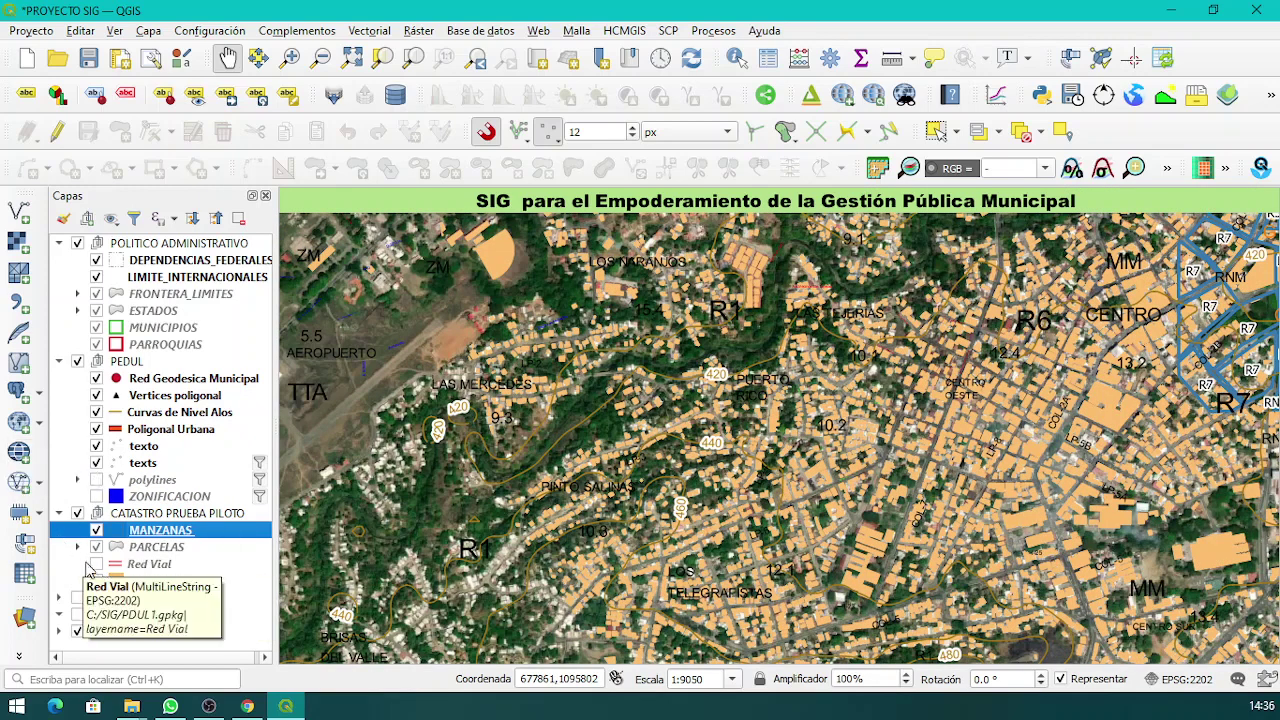
click(96, 564)
Examine the road network and building footprints around the city centre, down to the pilot cadastre block with its numbered parcels.
scroll(732, 412, down, 1)
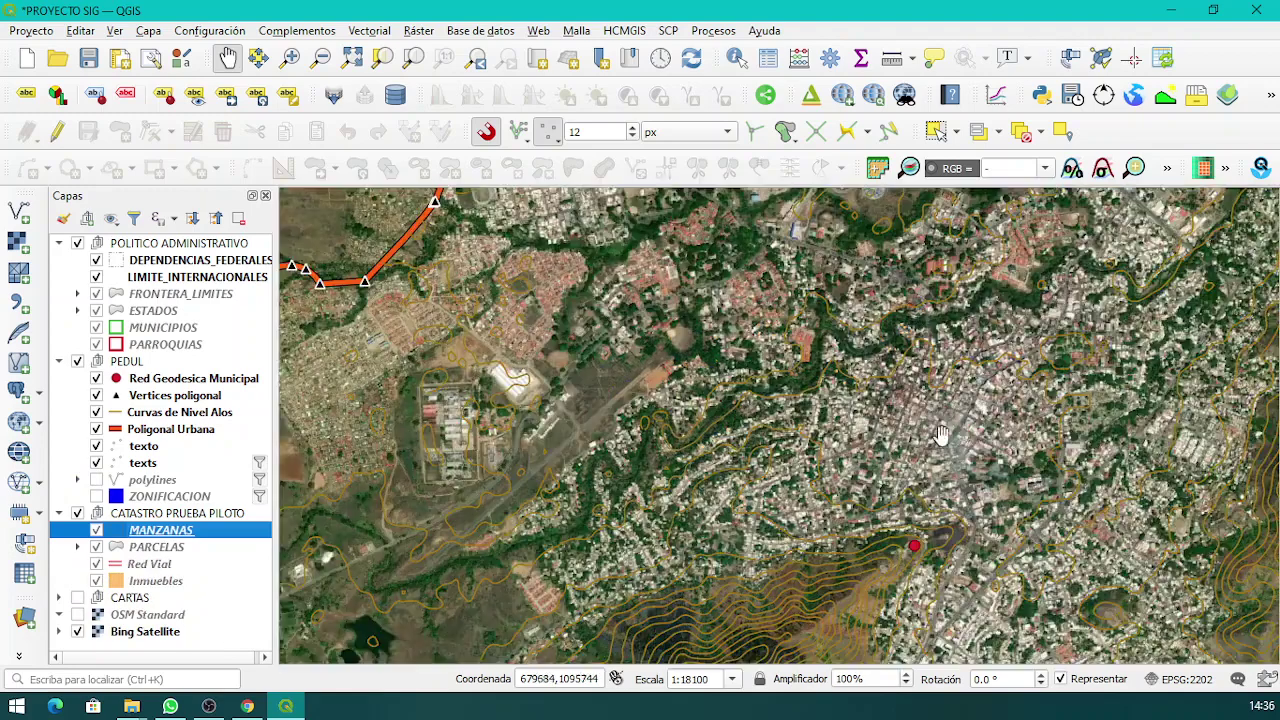
drag(932, 436, 740, 477)
scroll(740, 477, up, 2)
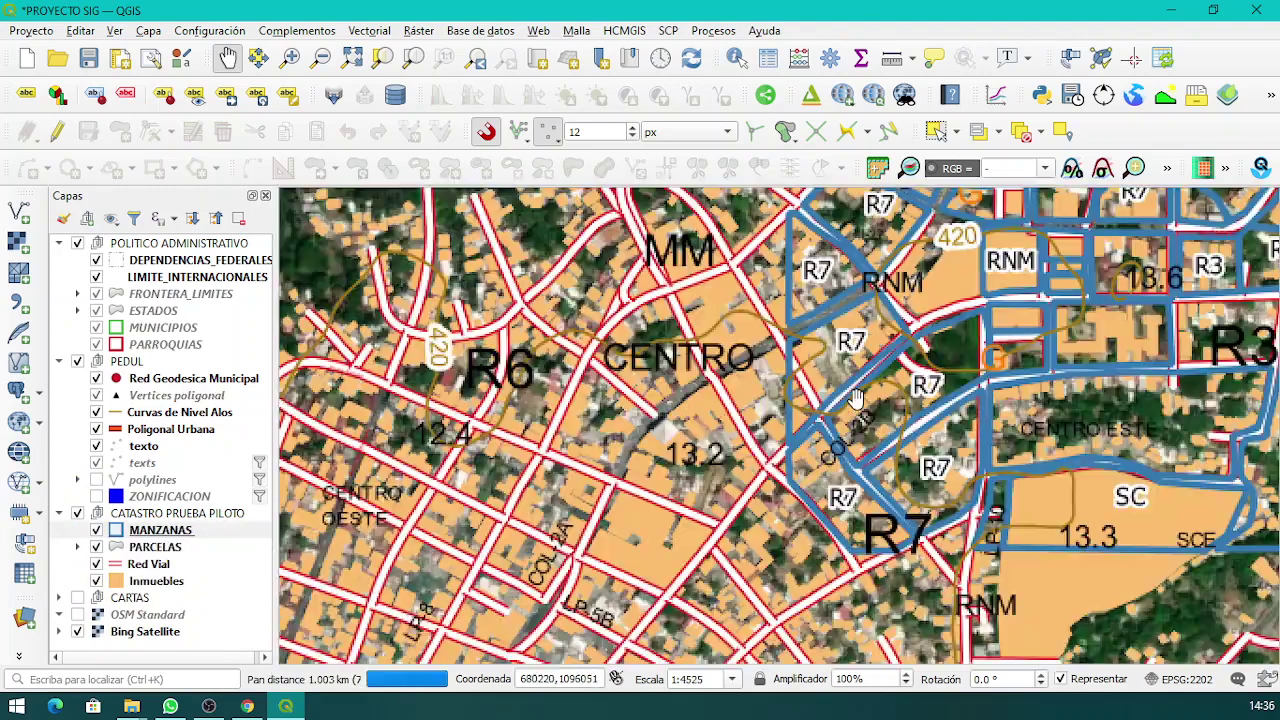
drag(945, 393, 745, 419)
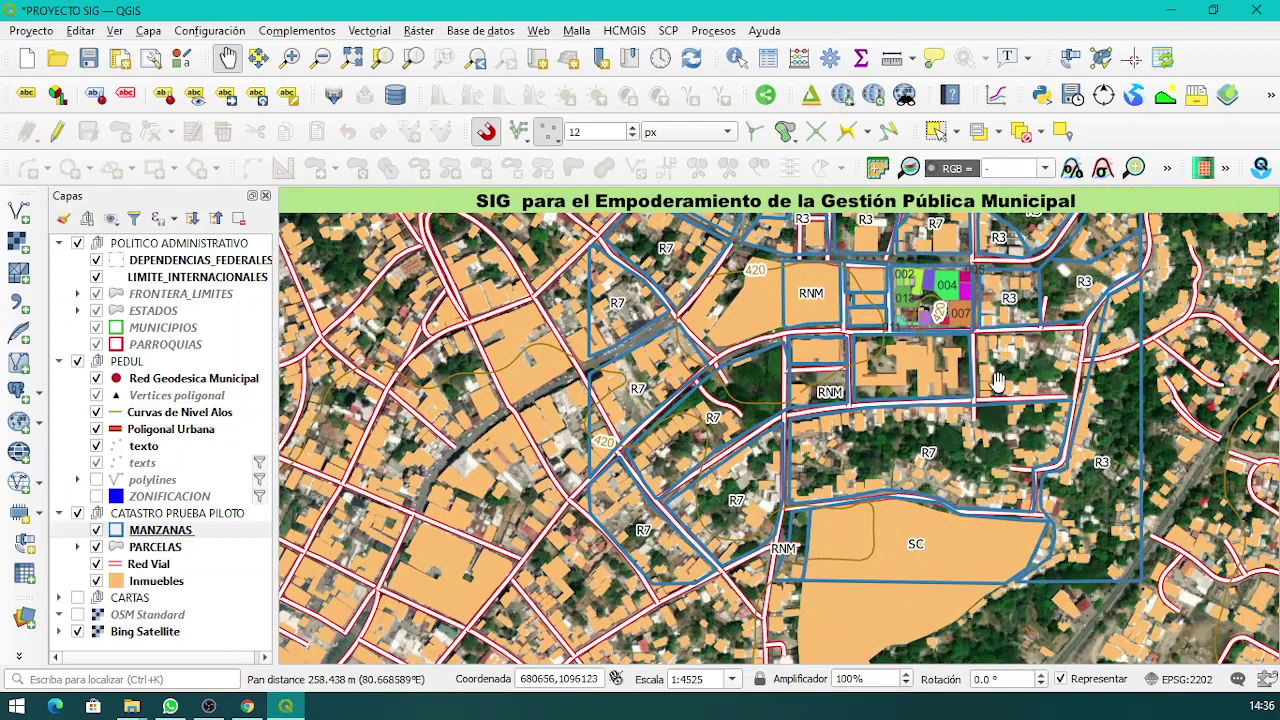
drag(1008, 345, 985, 443)
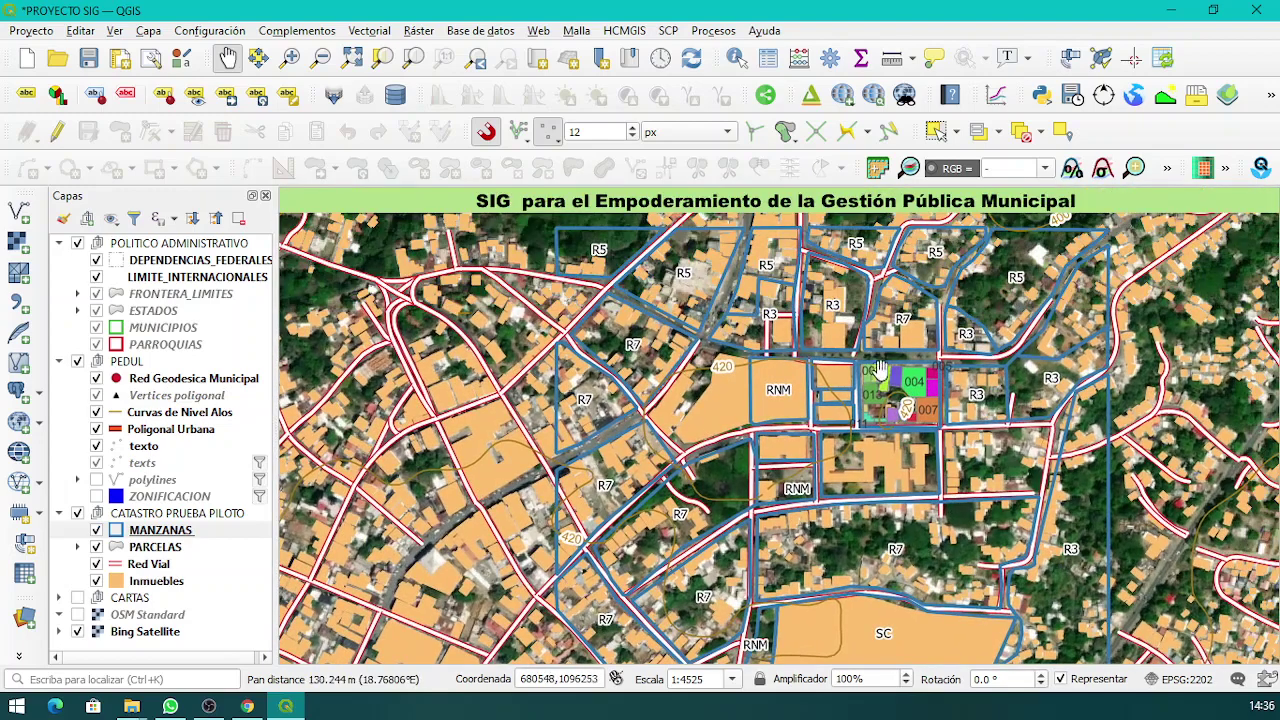
drag(724, 425, 655, 386)
scroll(770, 335, up, 2)
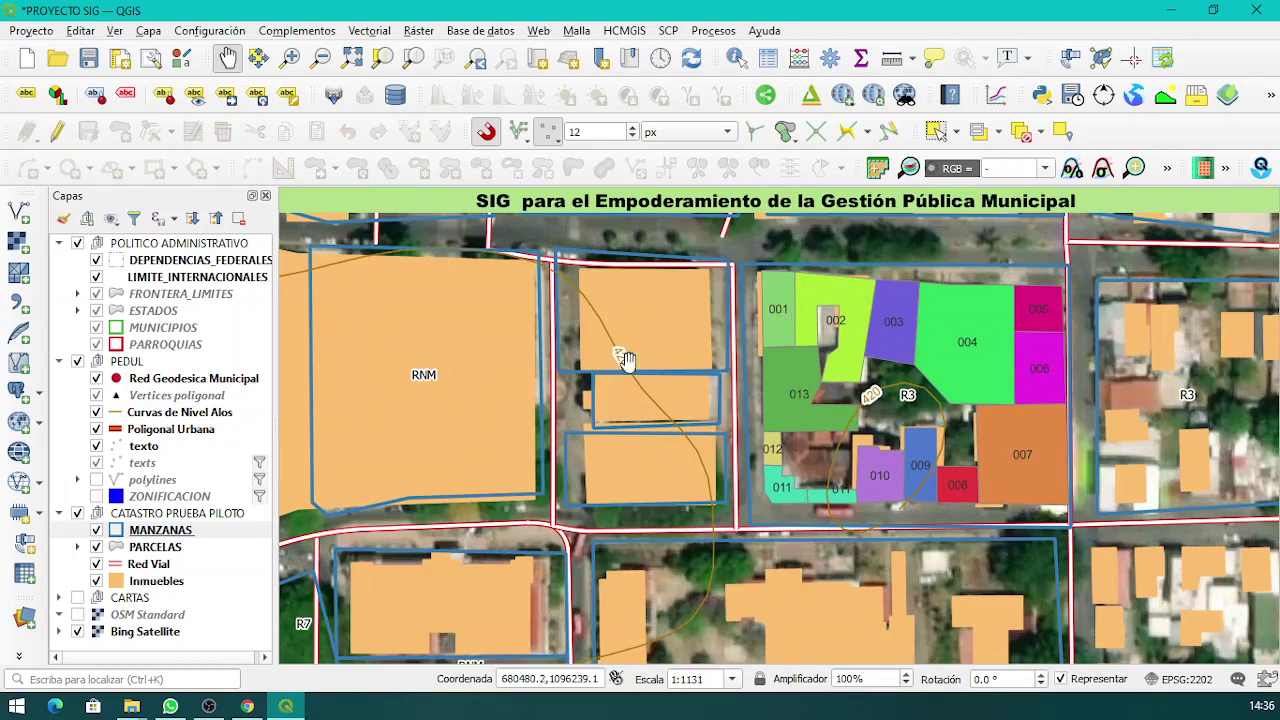
scroll(646, 400, down, 1)
scroll(710, 370, up, 2)
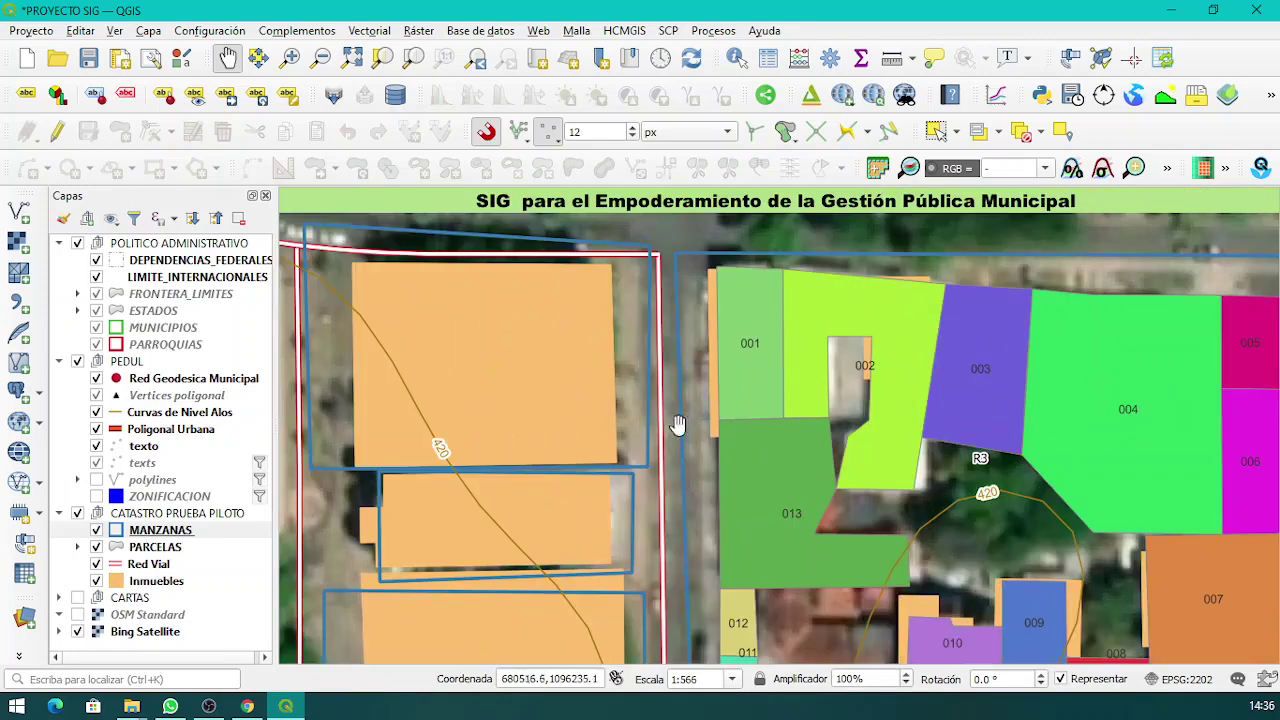
View the MANZANAS attribute form of the R3 block containing the pilot parcels and close it.
click(736, 58)
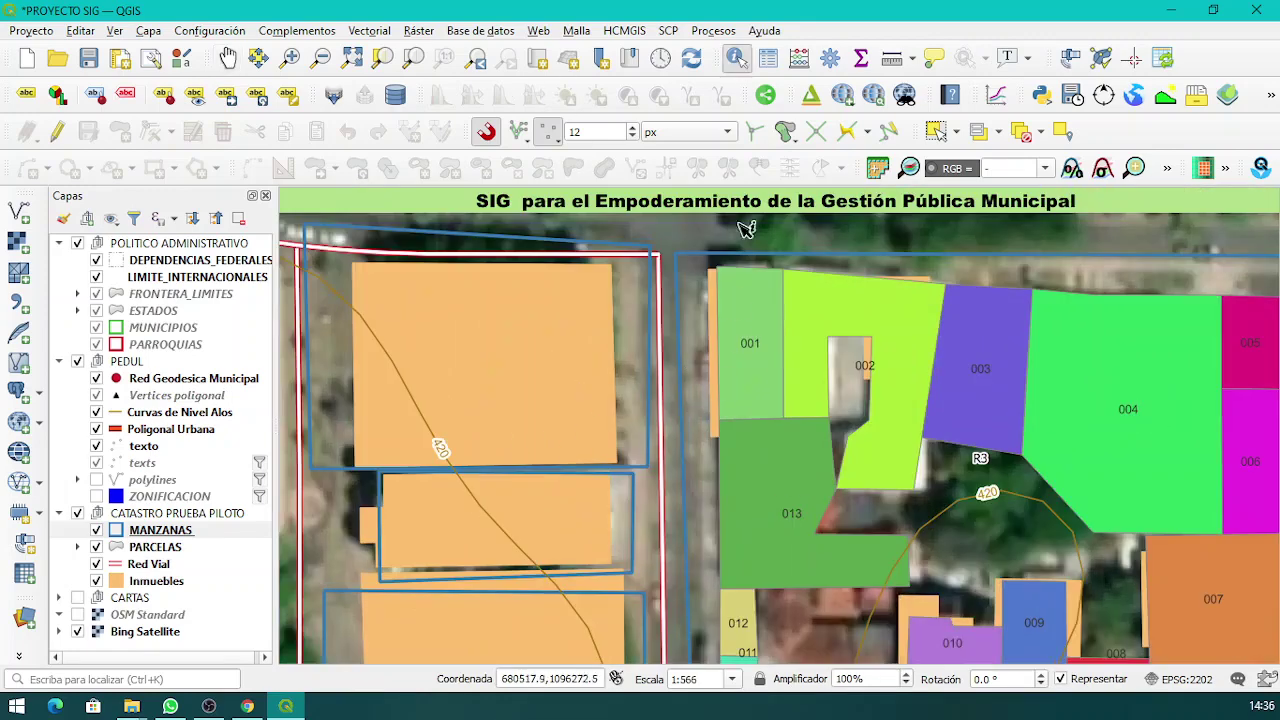
click(757, 341)
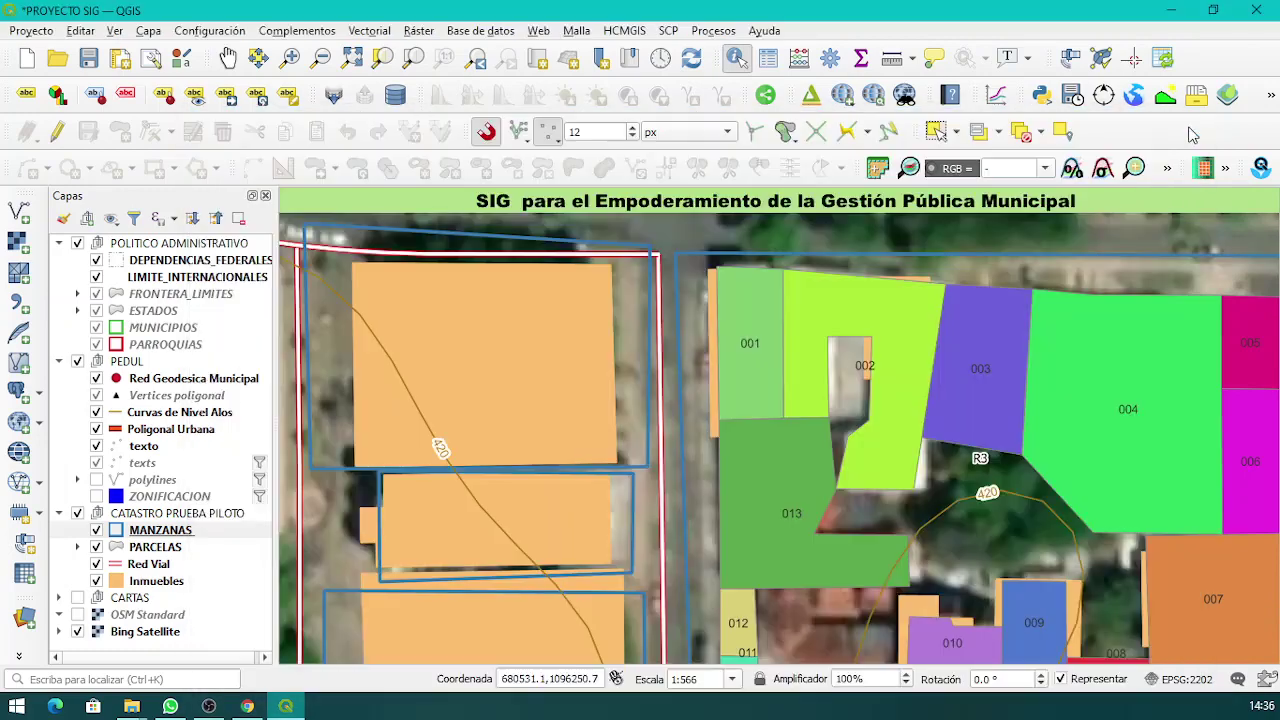
click(1191, 121)
Open the attribute form of parcel 001 in the PARCELAS layer and enable editing on that layer.
scroll(865, 378, down, 1)
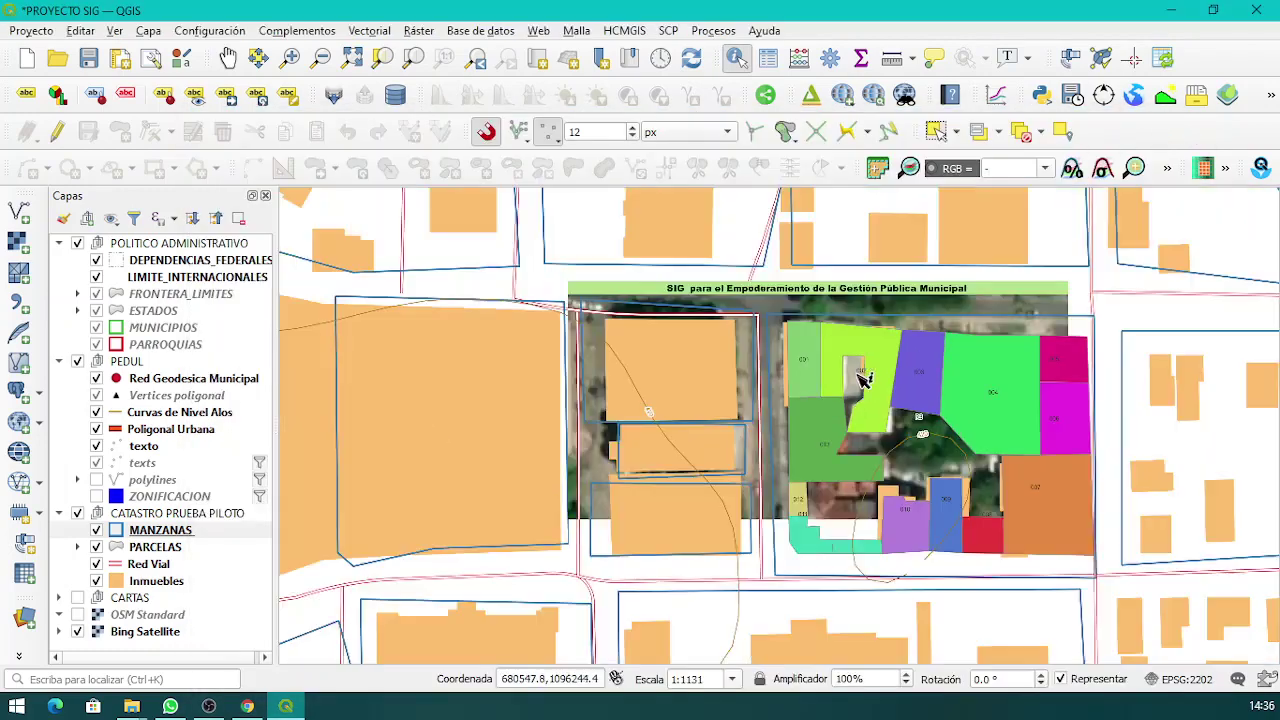
click(145, 549)
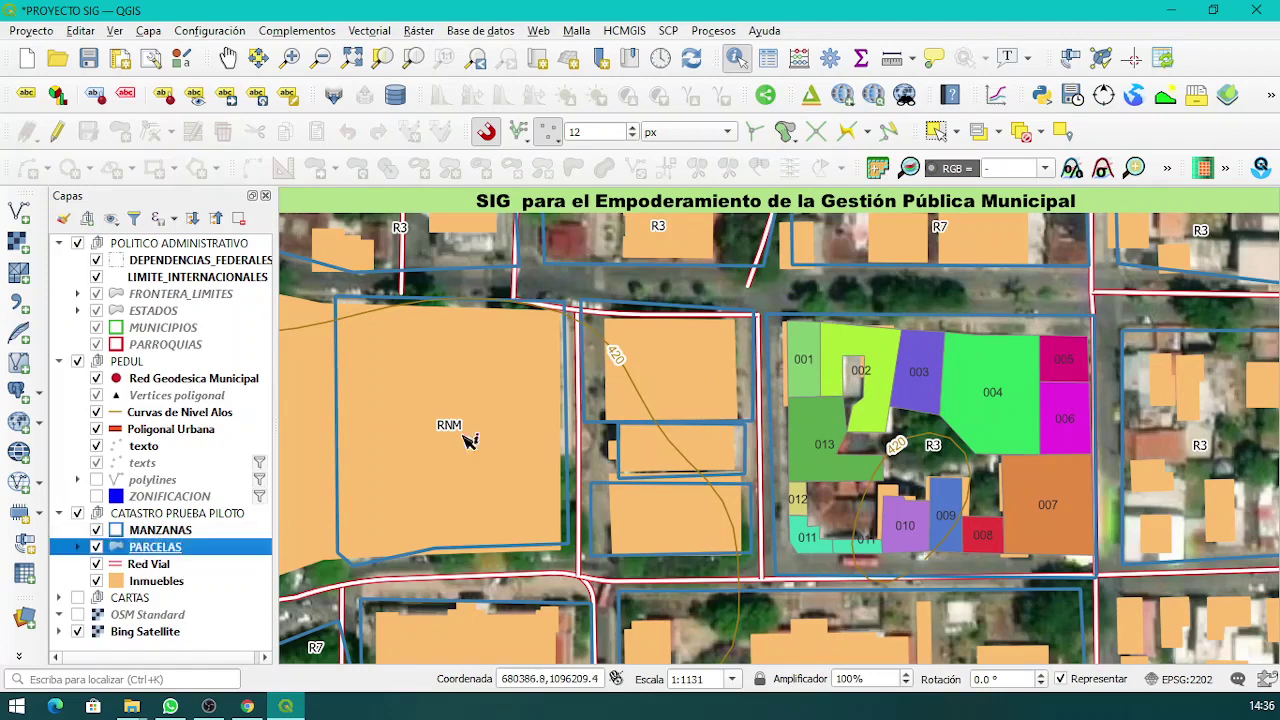
click(810, 358)
drag(810, 153, 805, 38)
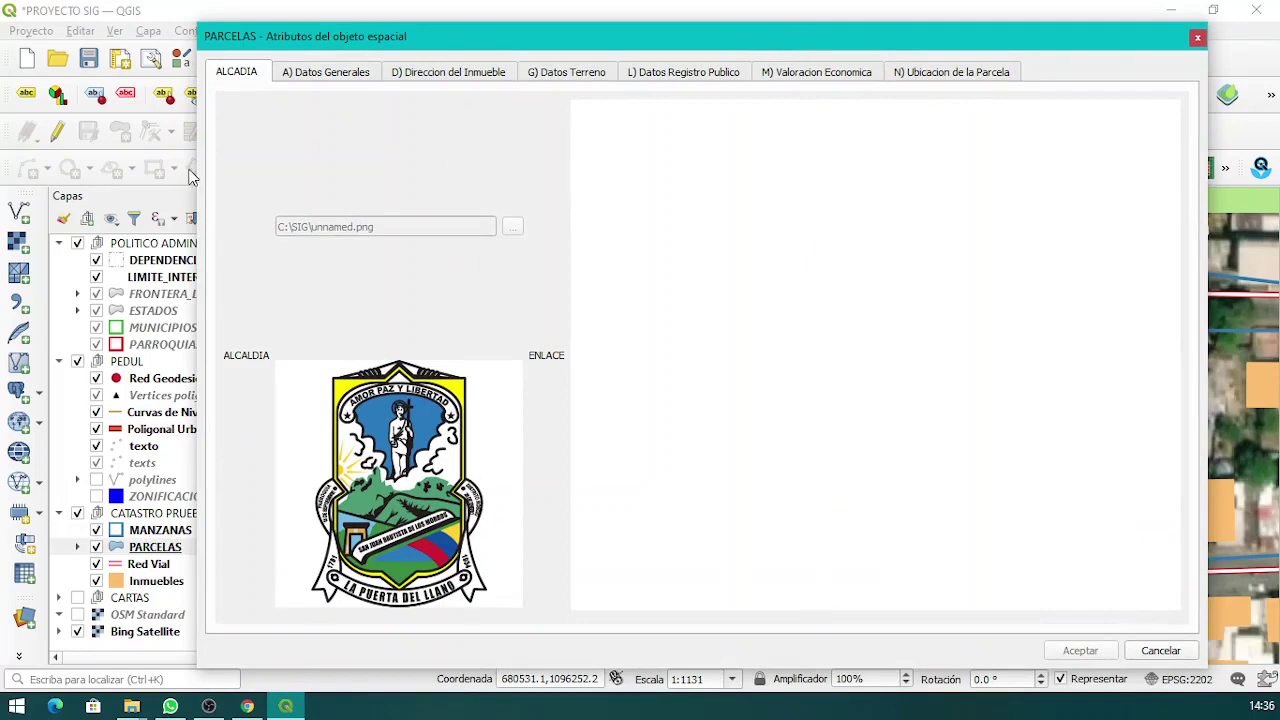
click(57, 131)
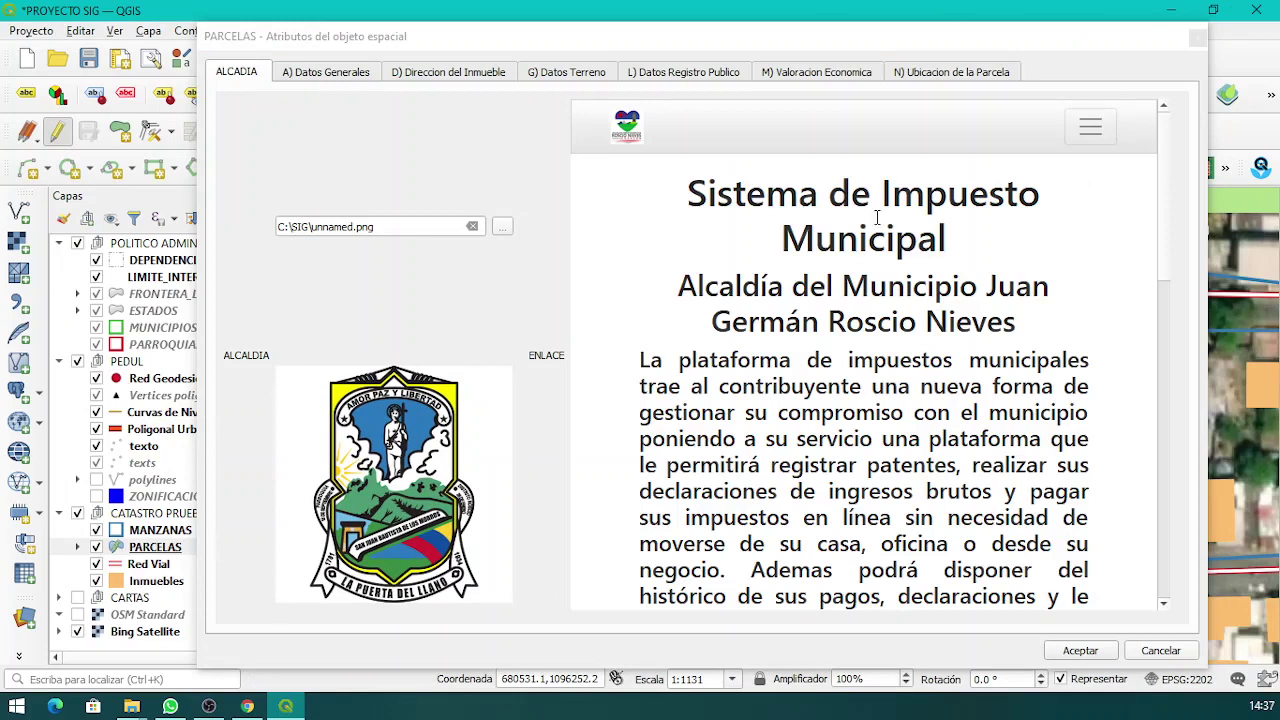
View the parcel's Ubicacion de la Parcela data with its embedded web map, and close the form.
click(975, 76)
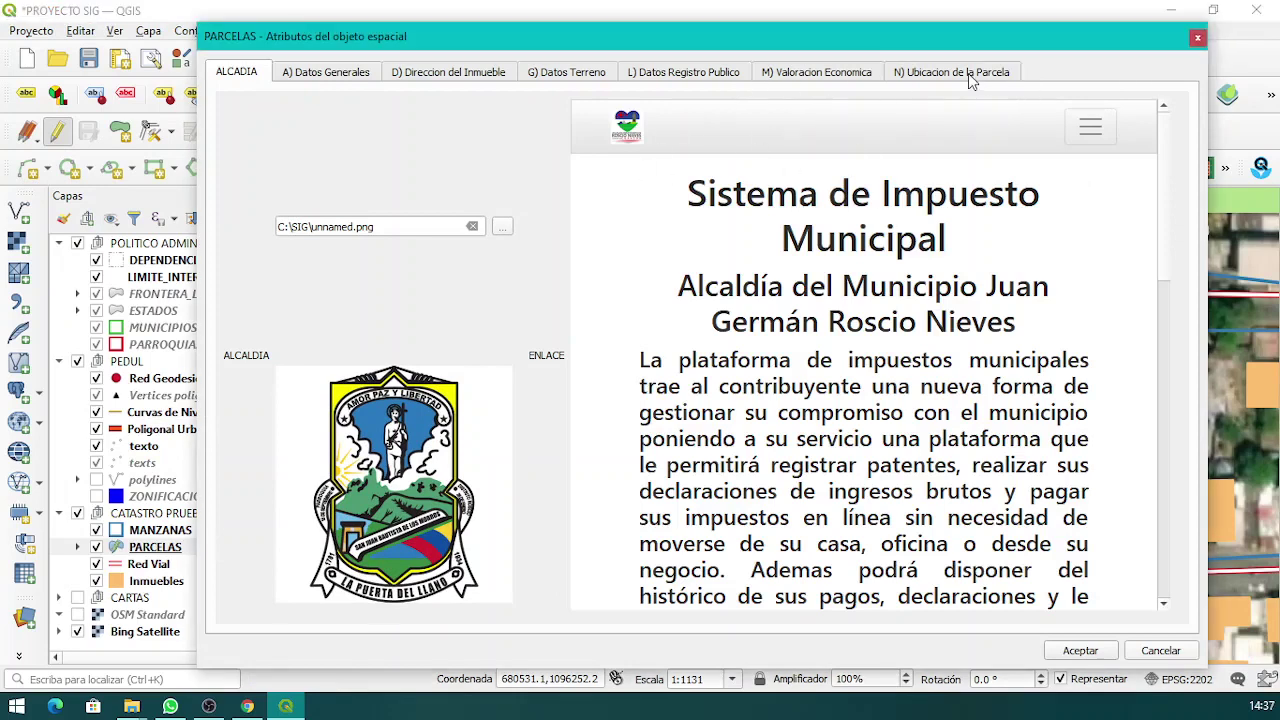
scroll(1088, 457, down, 1)
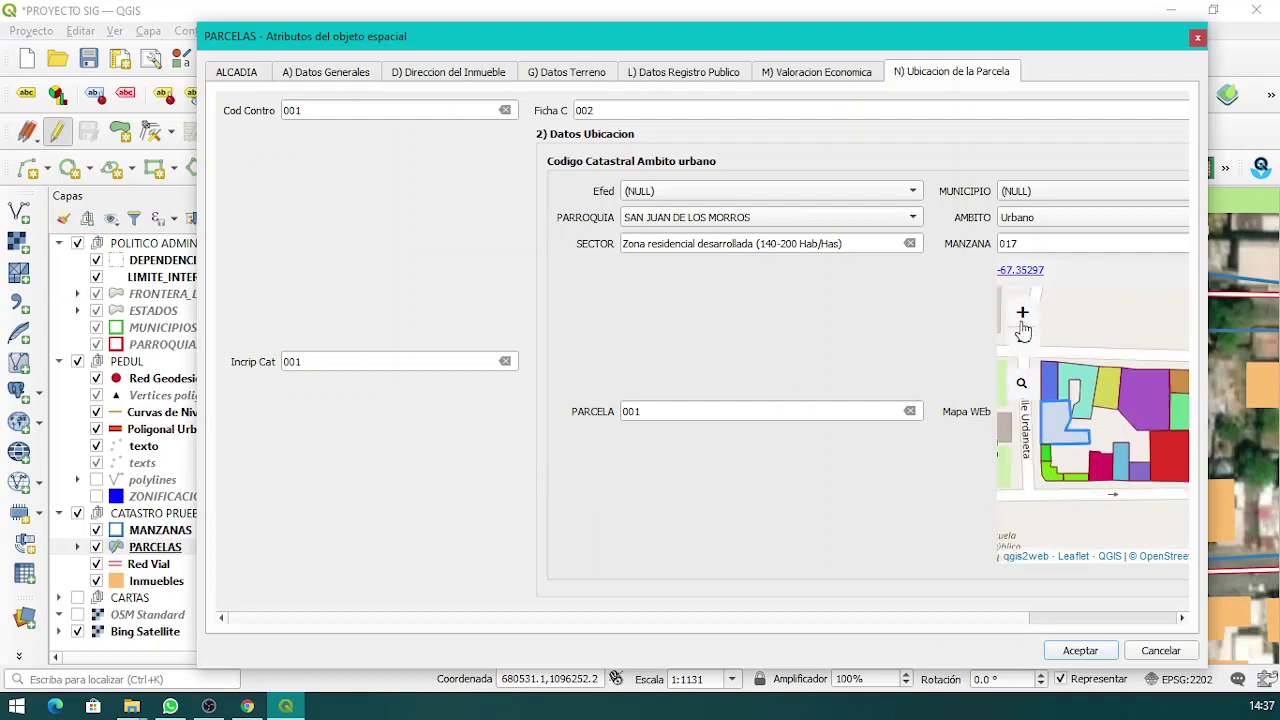
click(1199, 39)
Switch to File Explorer, view the contents of PROYECTO WED GUARICO inside the SIG folder, and return to SIG.
click(1170, 10)
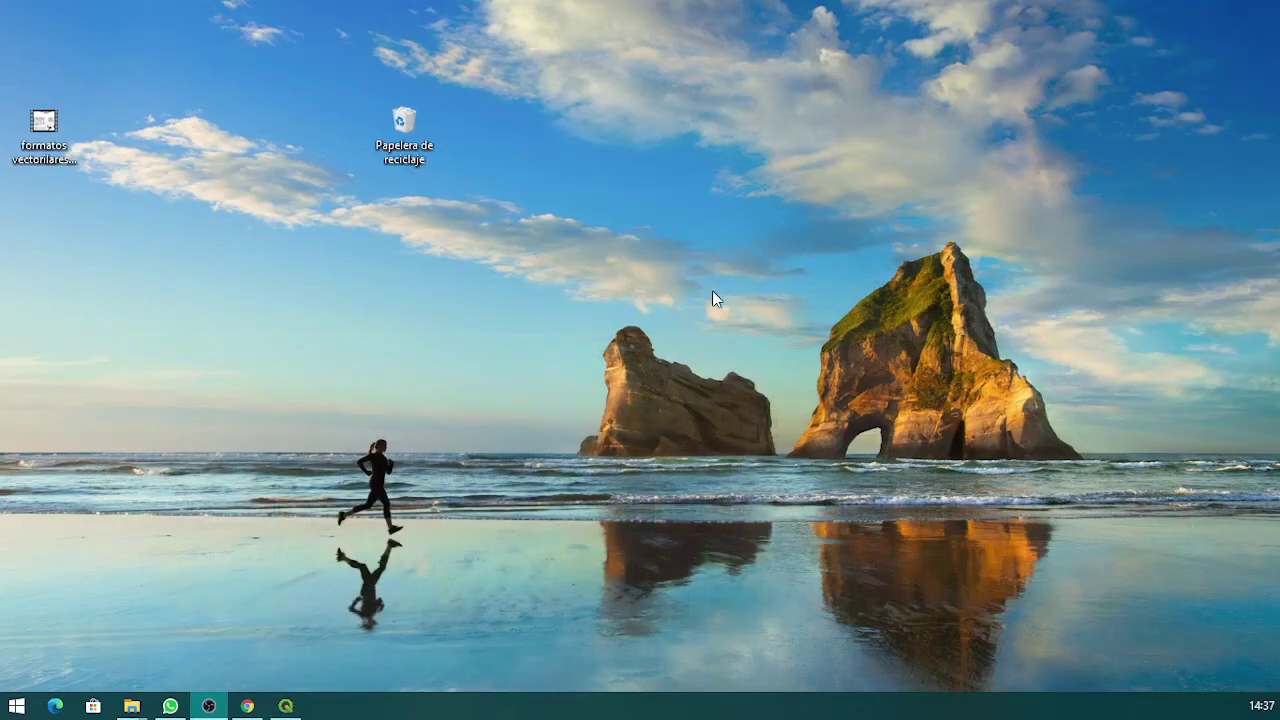
mouse_move(135, 706)
click(127, 626)
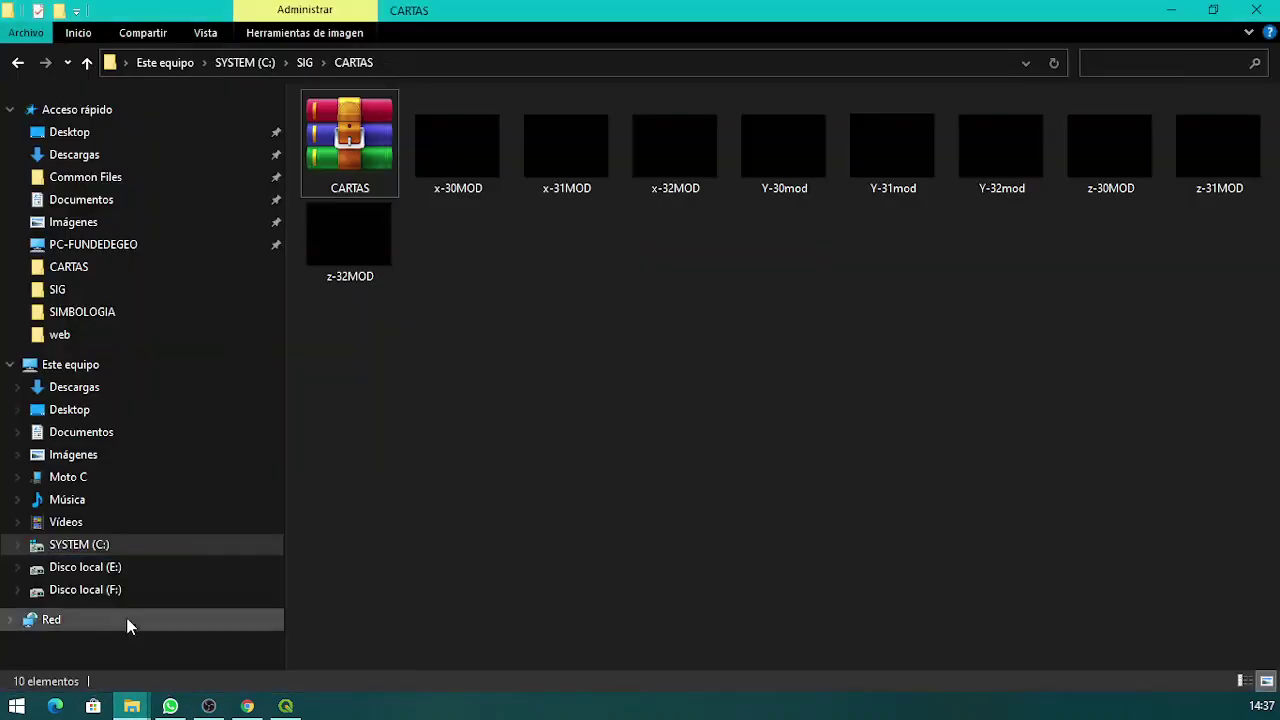
click(19, 63)
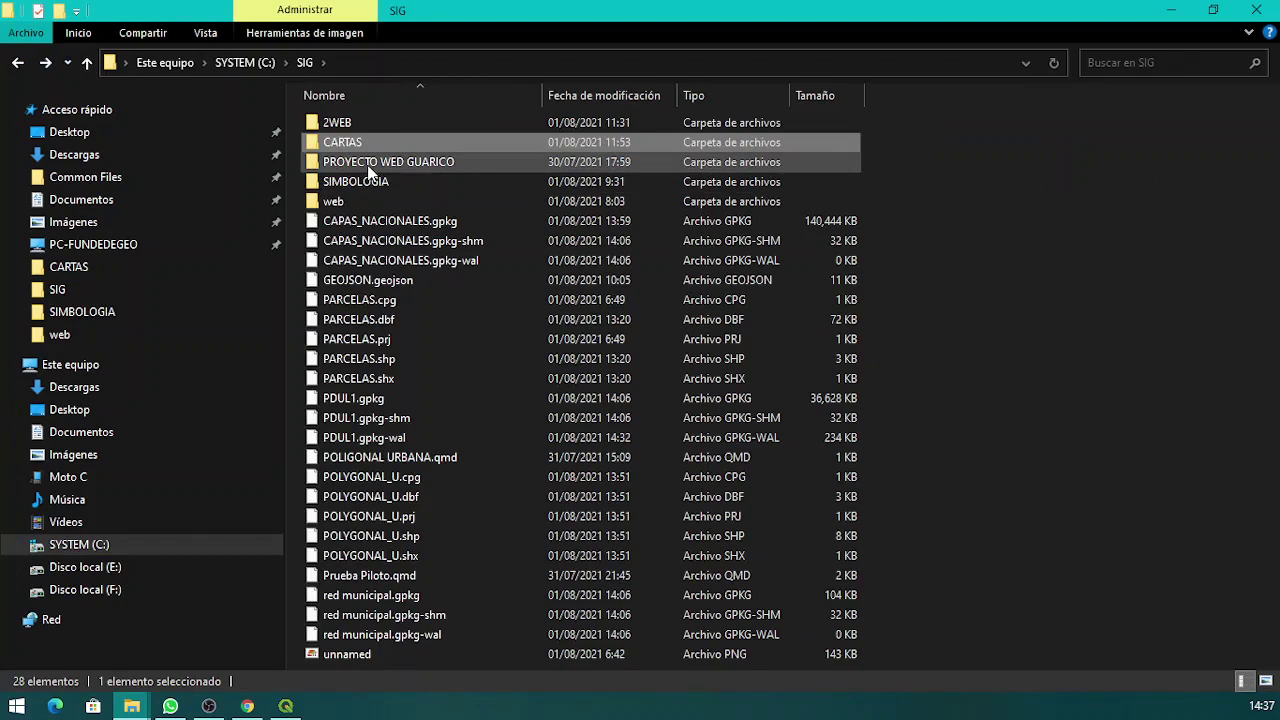
double_click(368, 168)
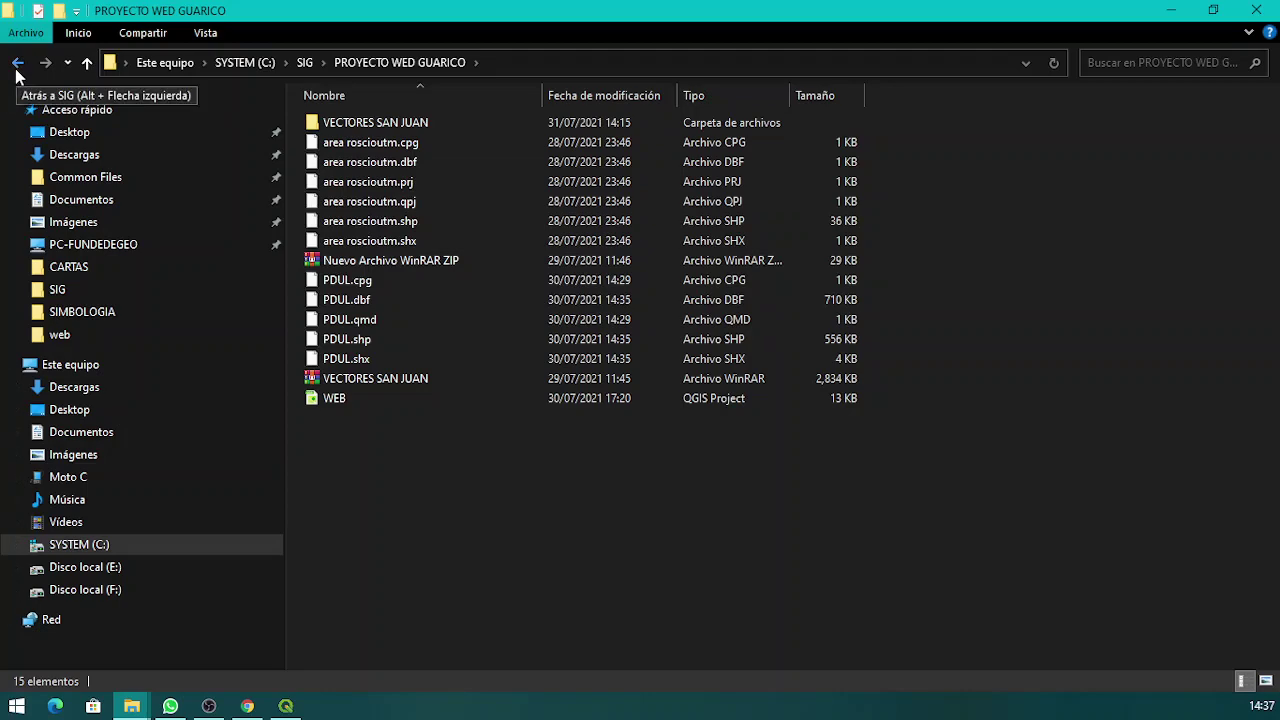
click(16, 64)
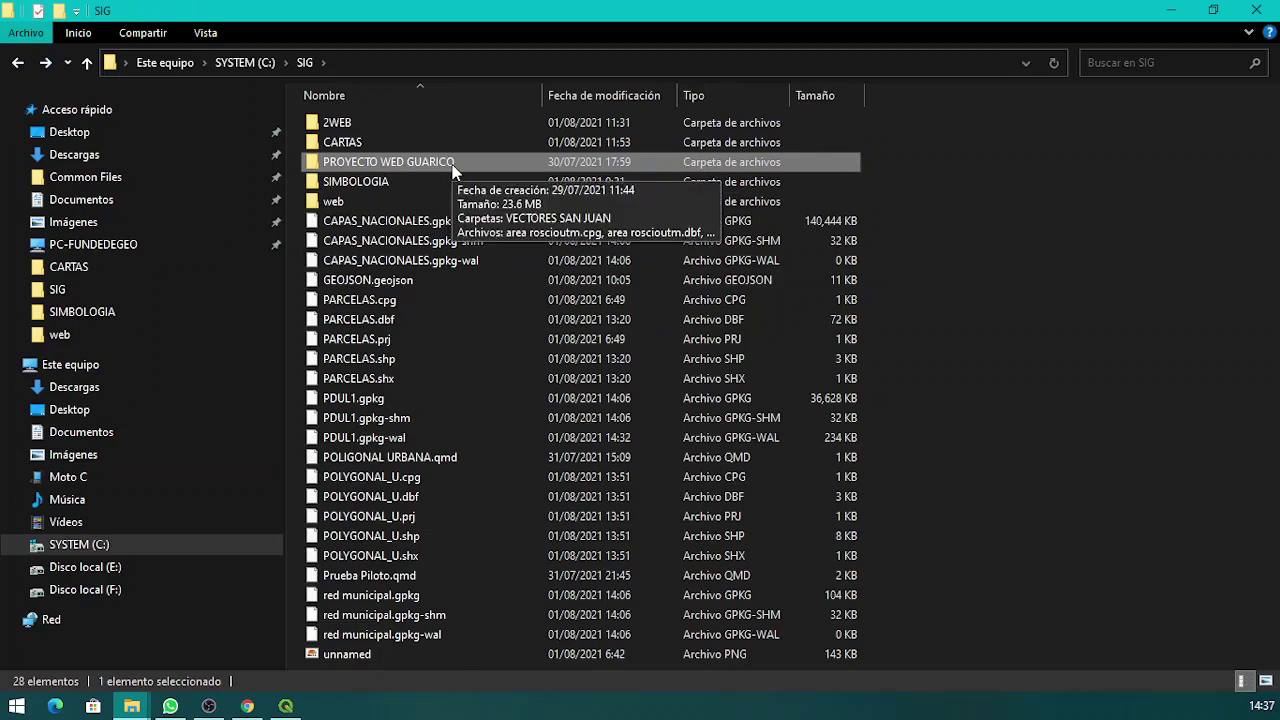
Delete the PROYECTO WED GUARICO folder from SIG and open the qgis2web map exported in the 2WEB folder.
key(Delete)
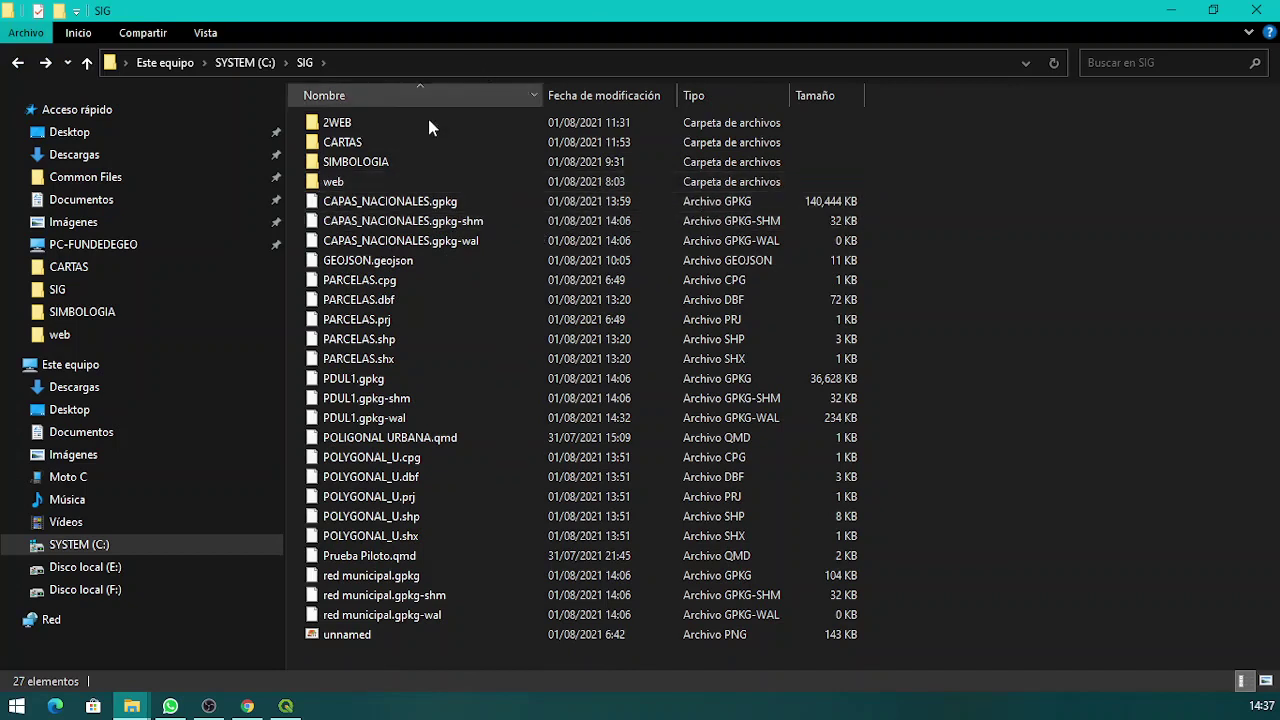
double_click(358, 120)
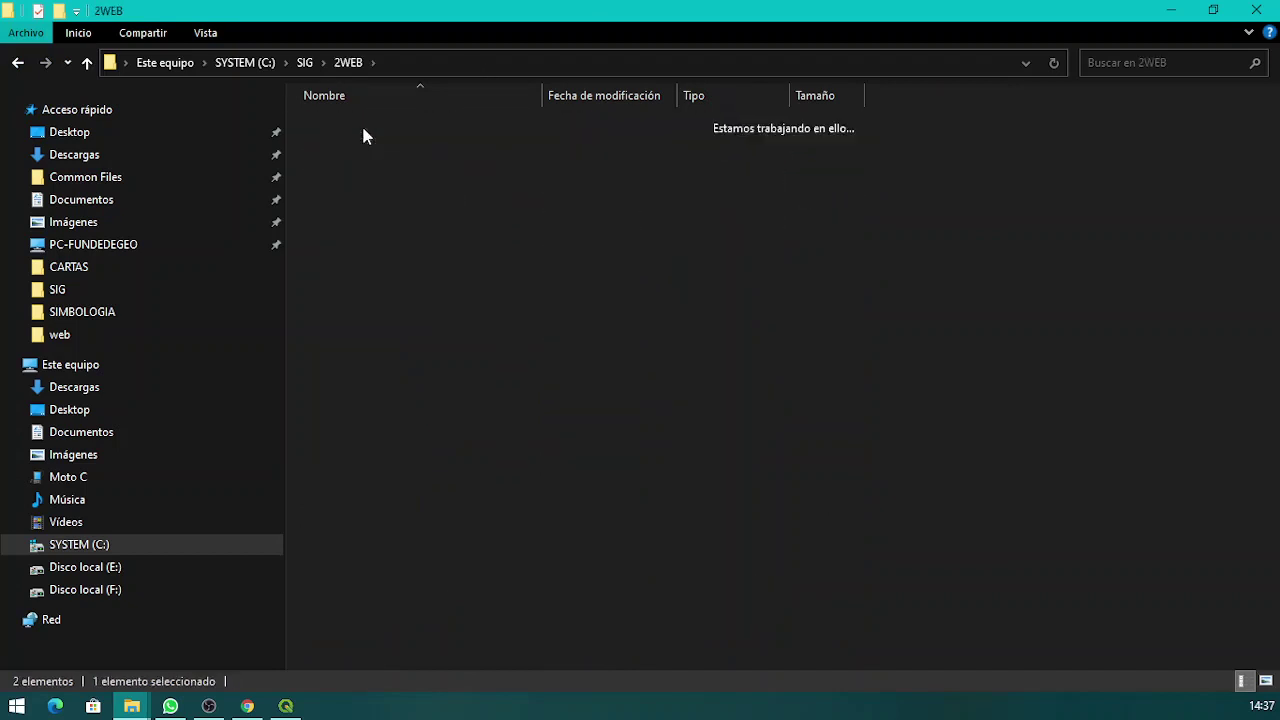
double_click(363, 130)
double_click(336, 267)
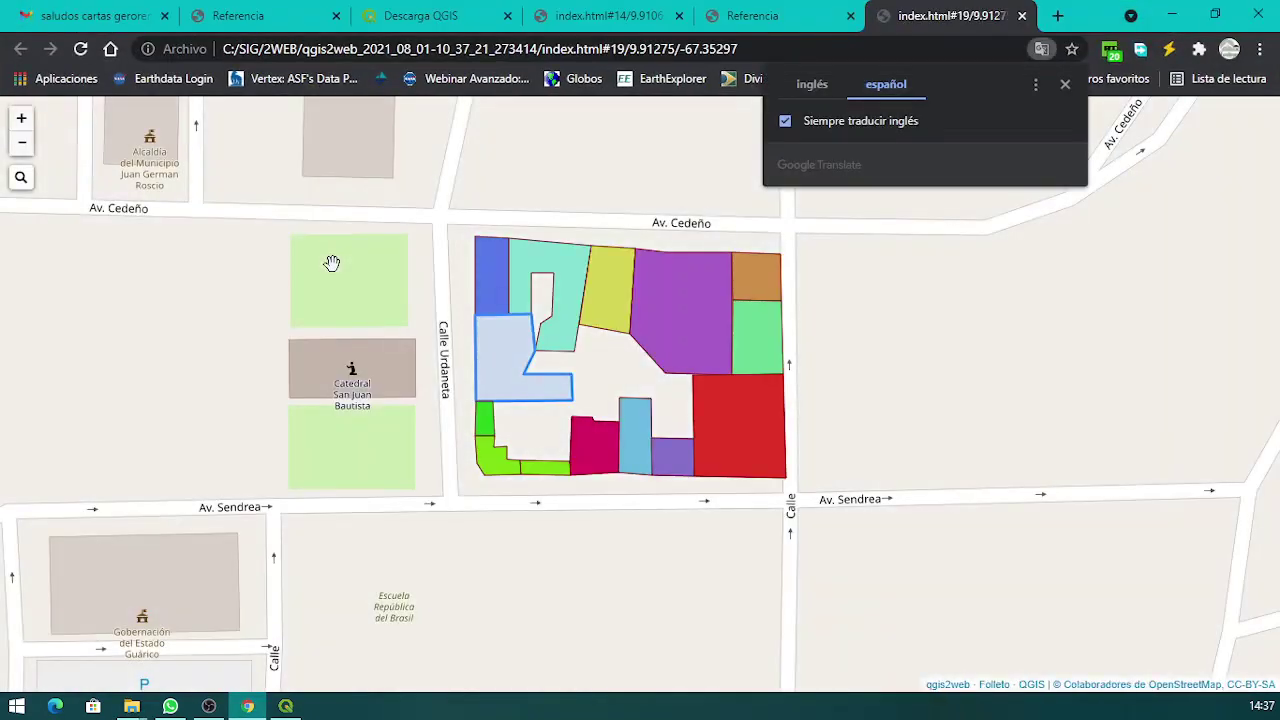
Close the local web map and Referencia pages in the browser, minimize it, and close the File Explorer window.
click(1022, 16)
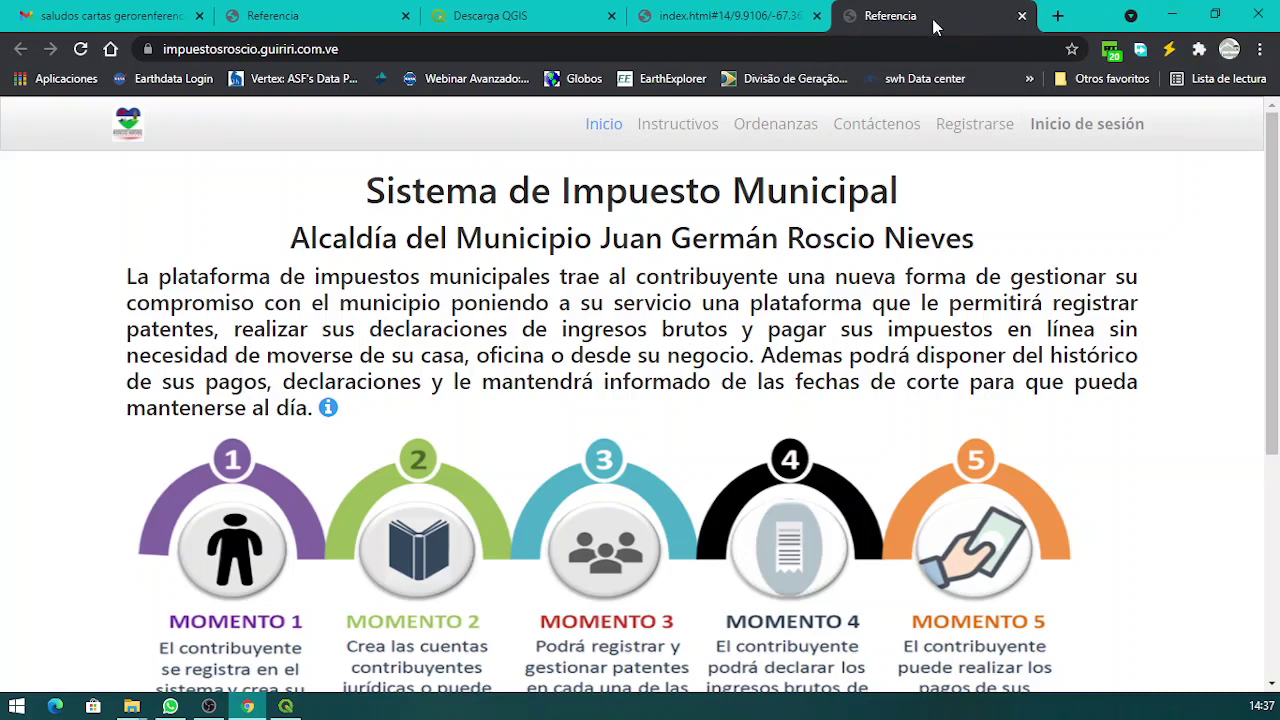
click(1022, 16)
click(888, 16)
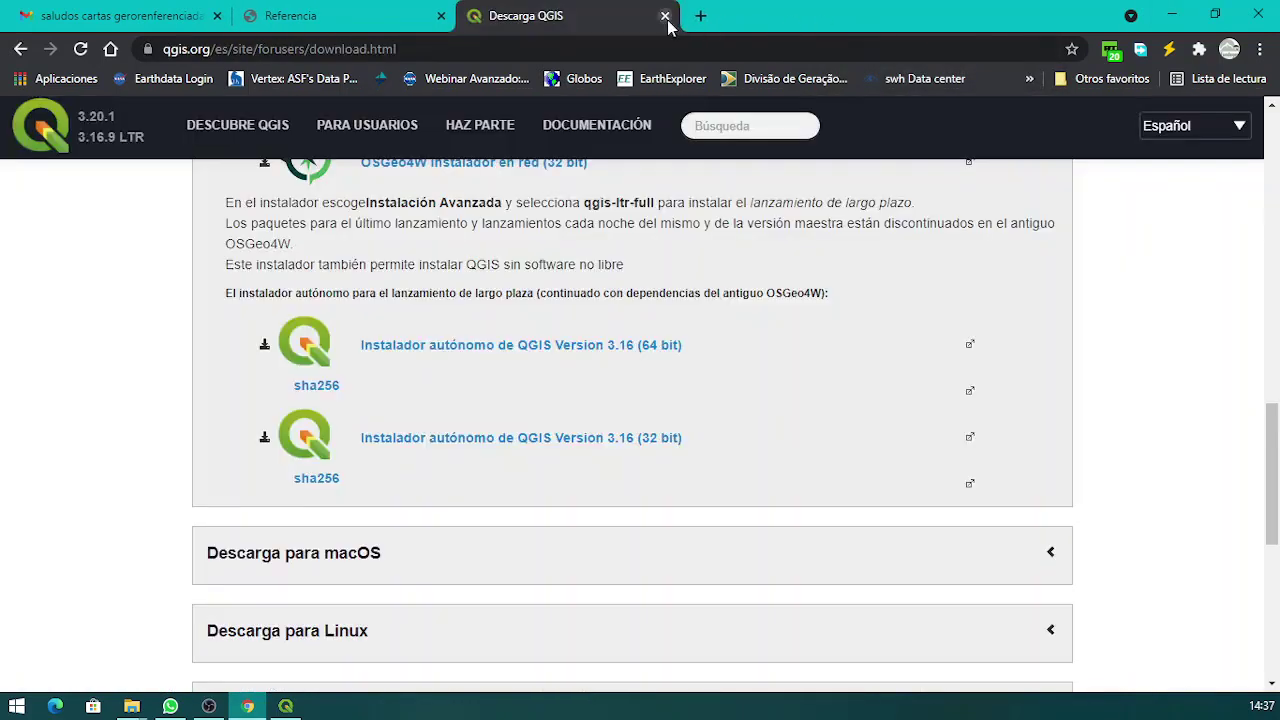
click(393, 16)
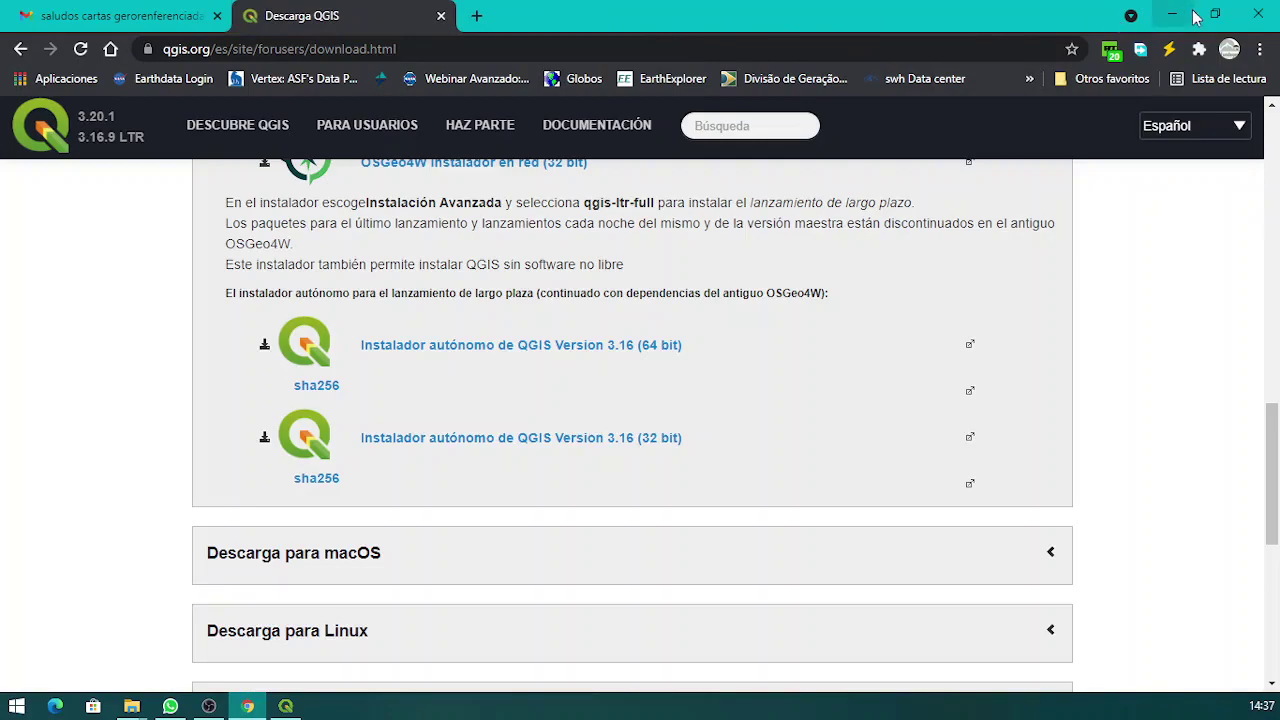
click(1174, 15)
click(1252, 12)
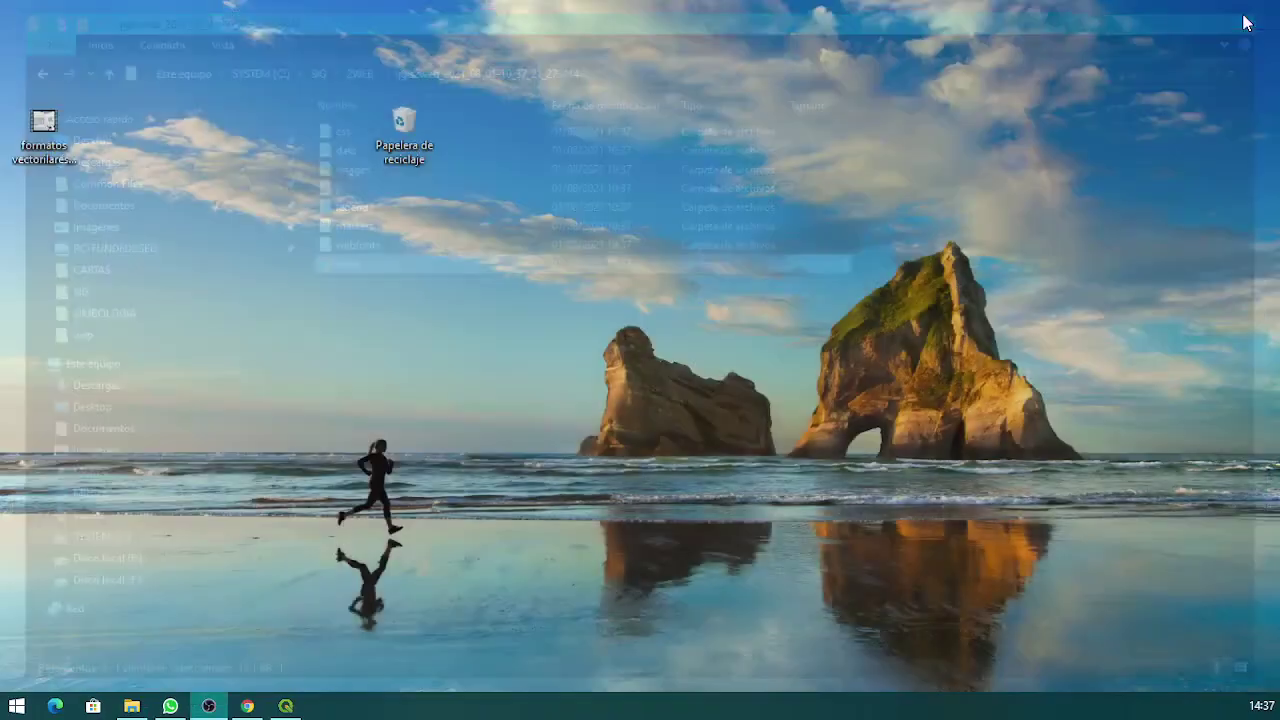
Switch to QGIS and examine the map from the pilot parcels out through the parish and state boundaries to the whole country.
click(285, 706)
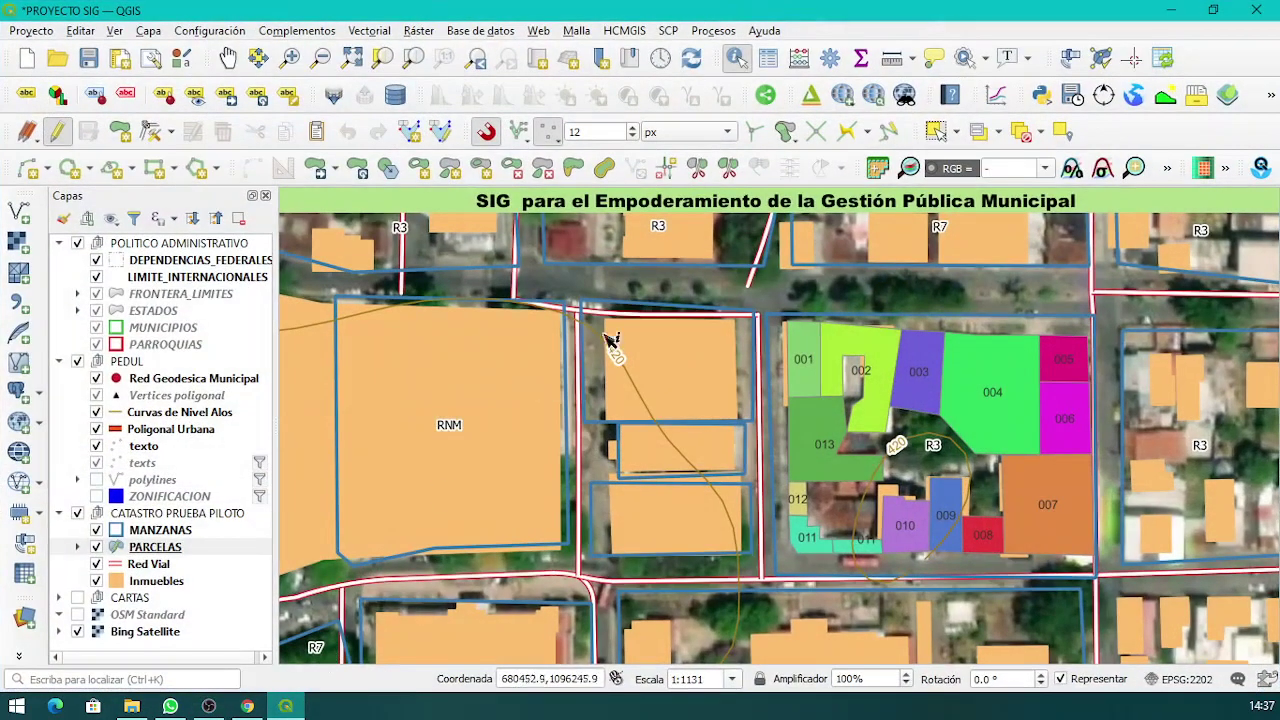
scroll(820, 370, down, 6)
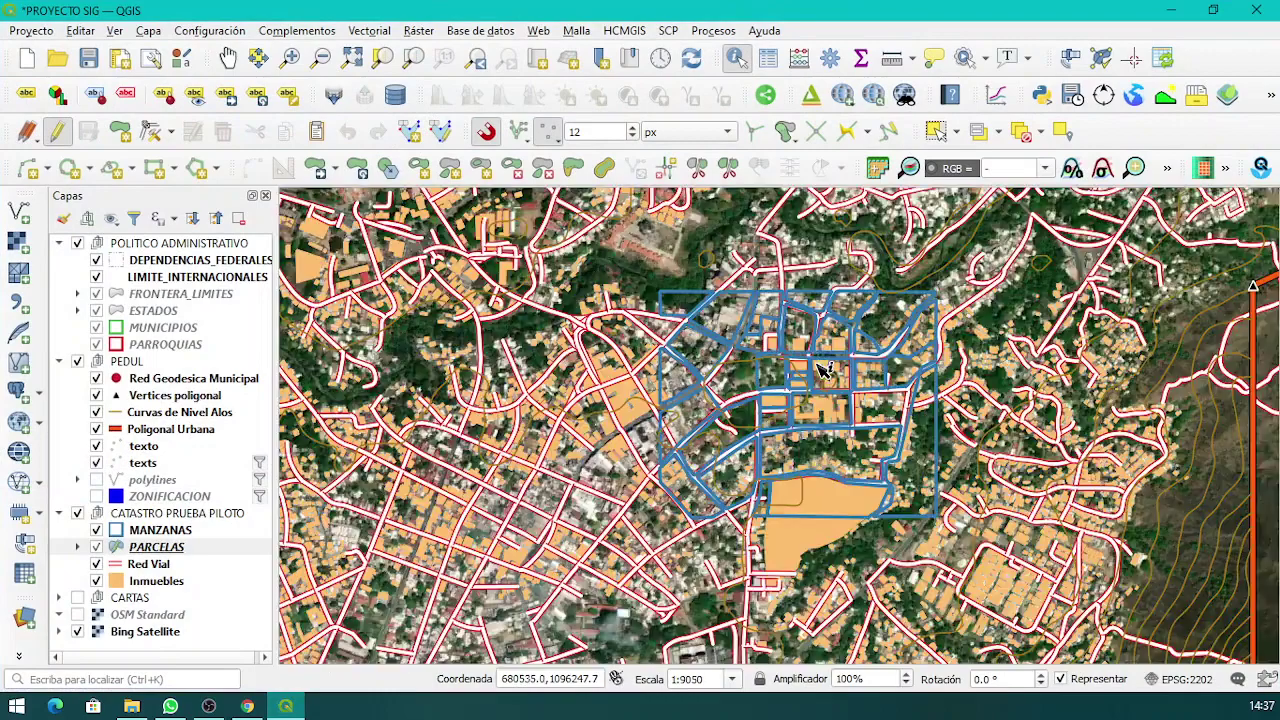
scroll(820, 370, down, 3)
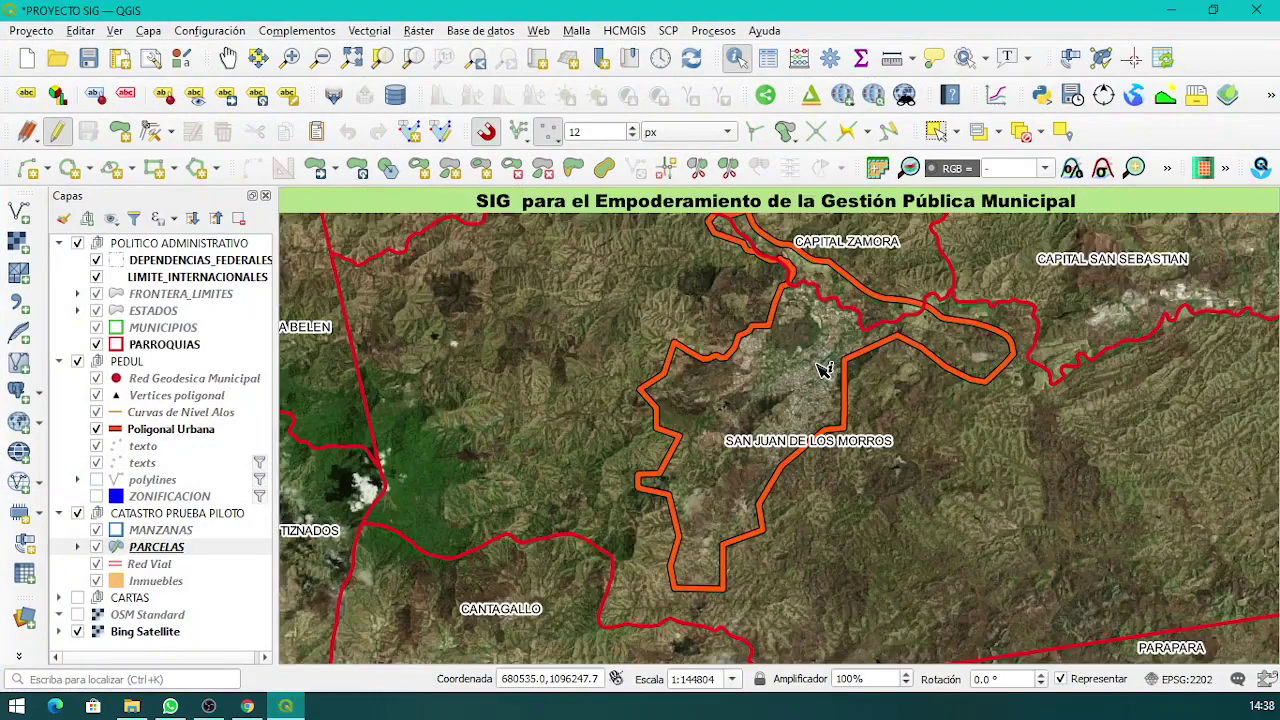
scroll(820, 370, down, 3)
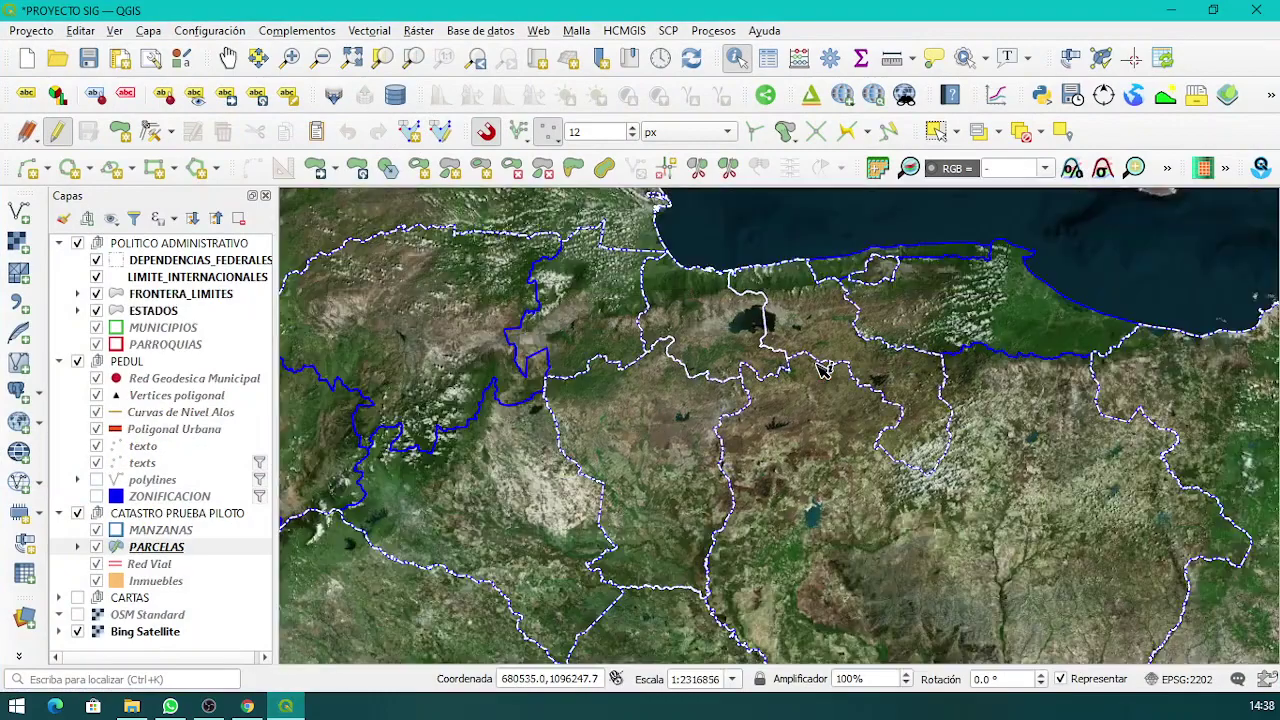
scroll(820, 370, down, 2)
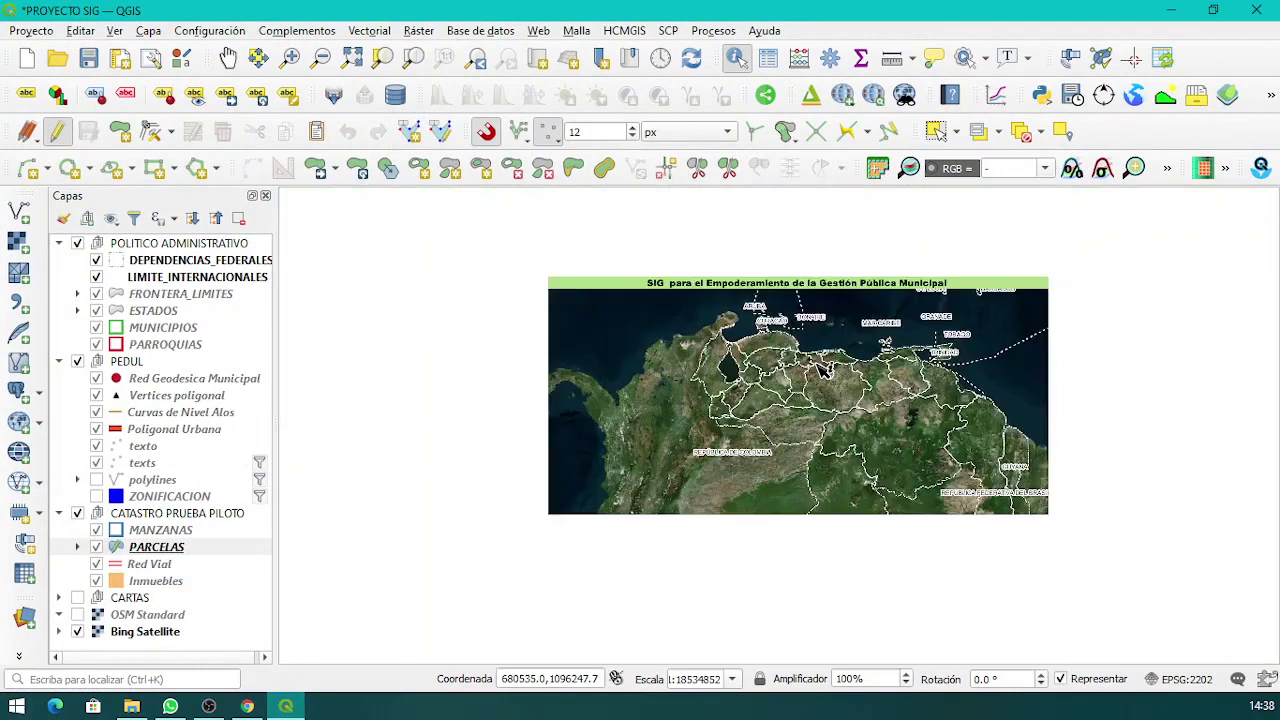
scroll(820, 370, up, 1)
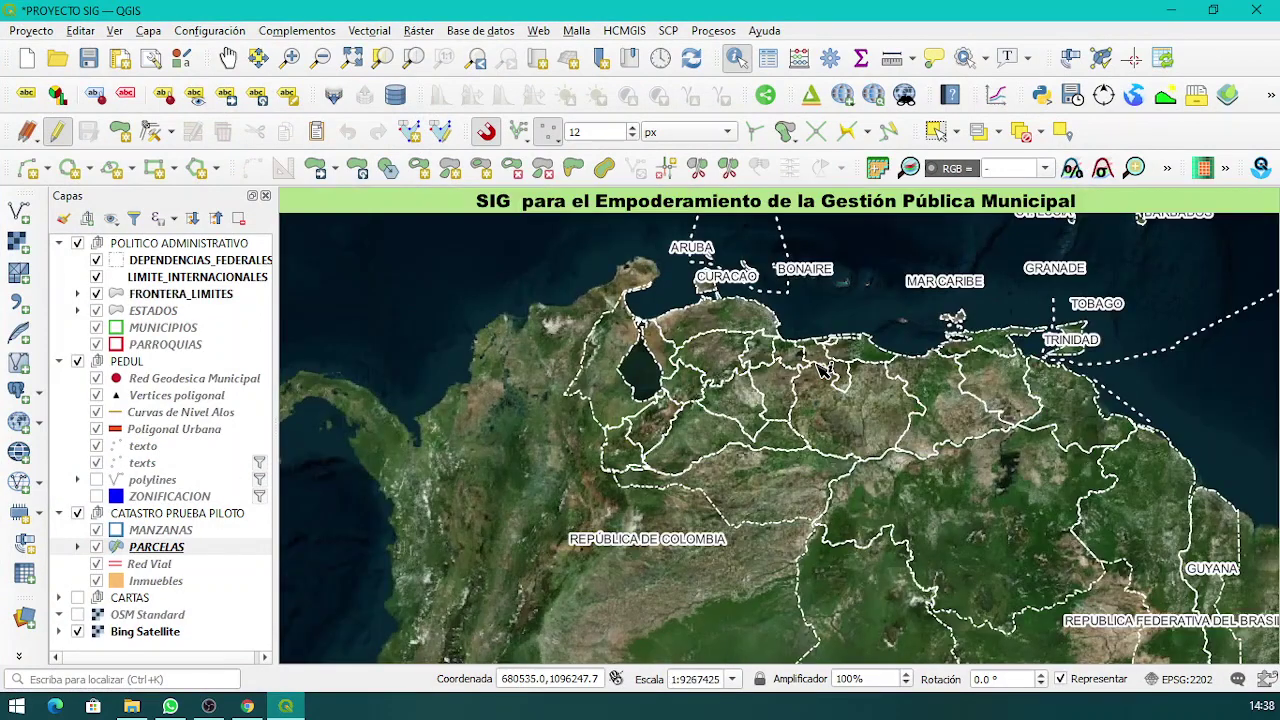
click(228, 57)
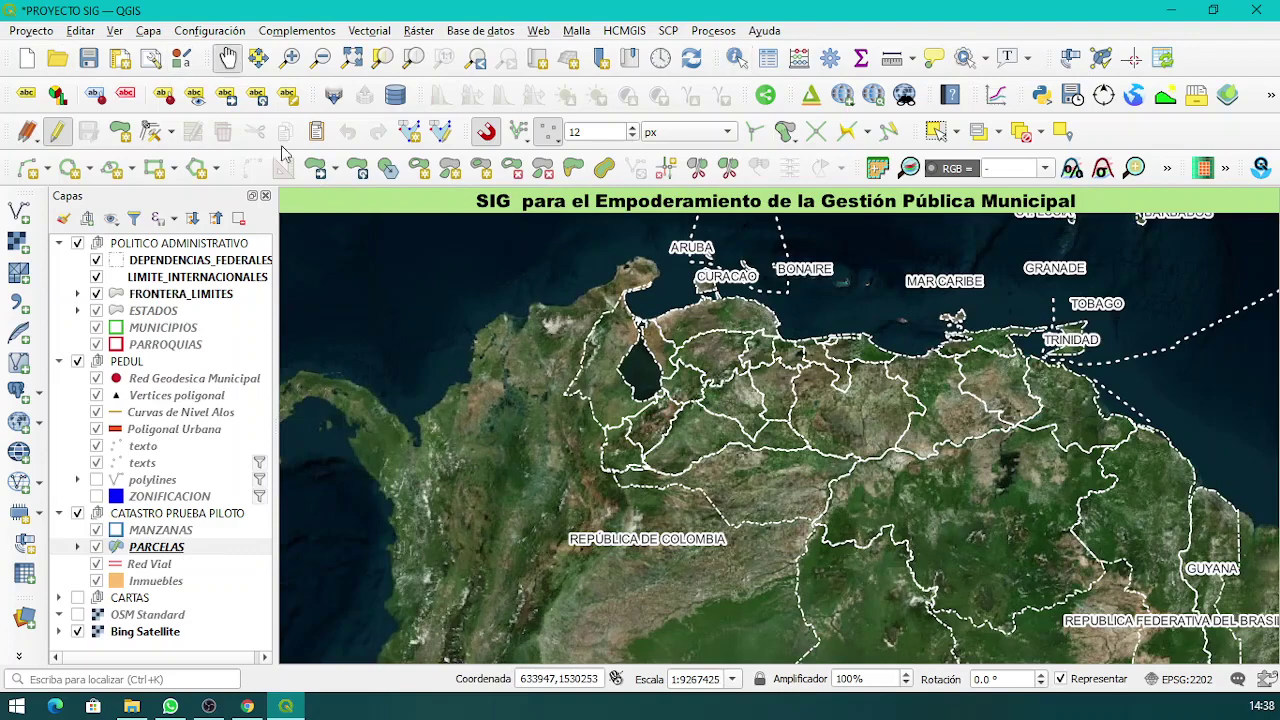
drag(961, 269, 848, 222)
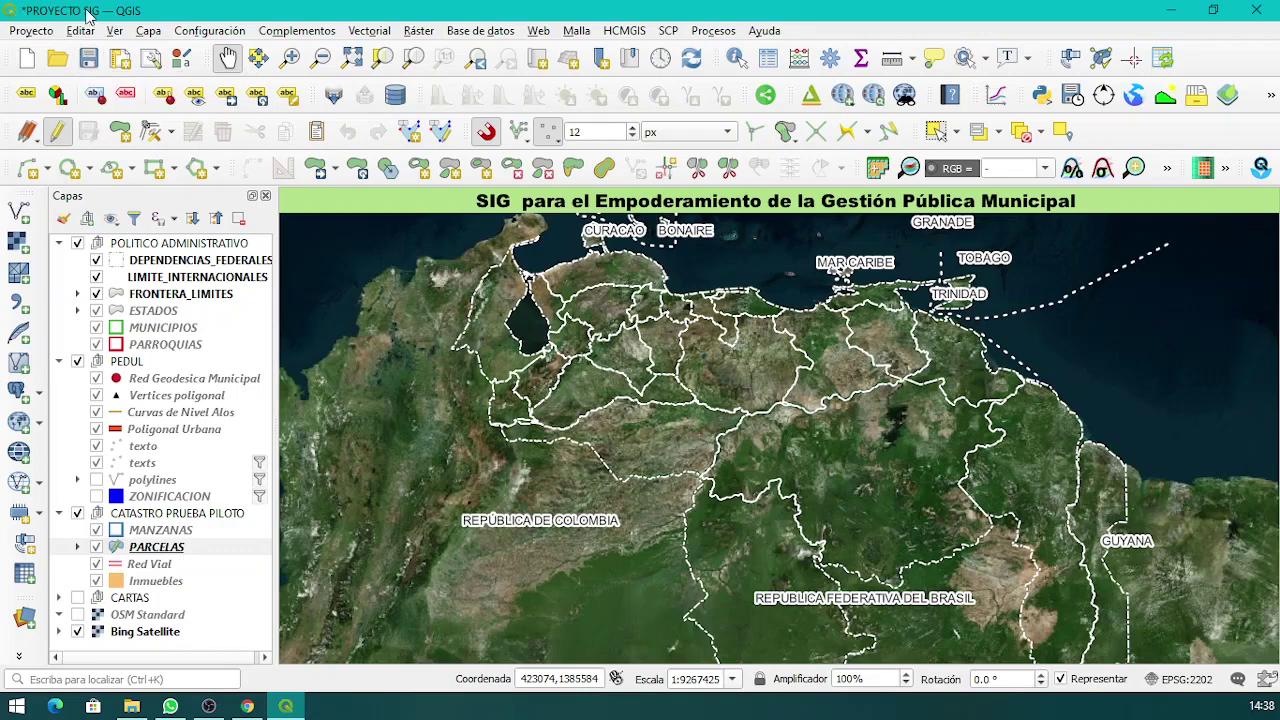
click(39, 35)
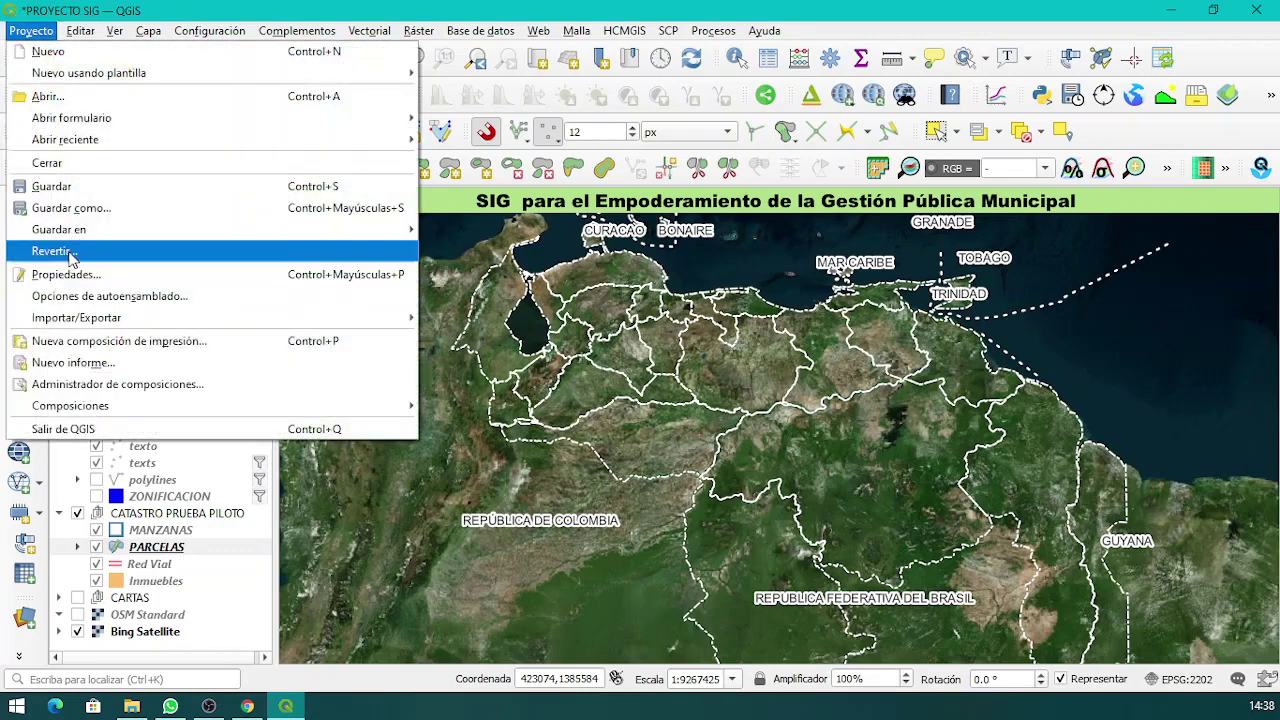
click(477, 251)
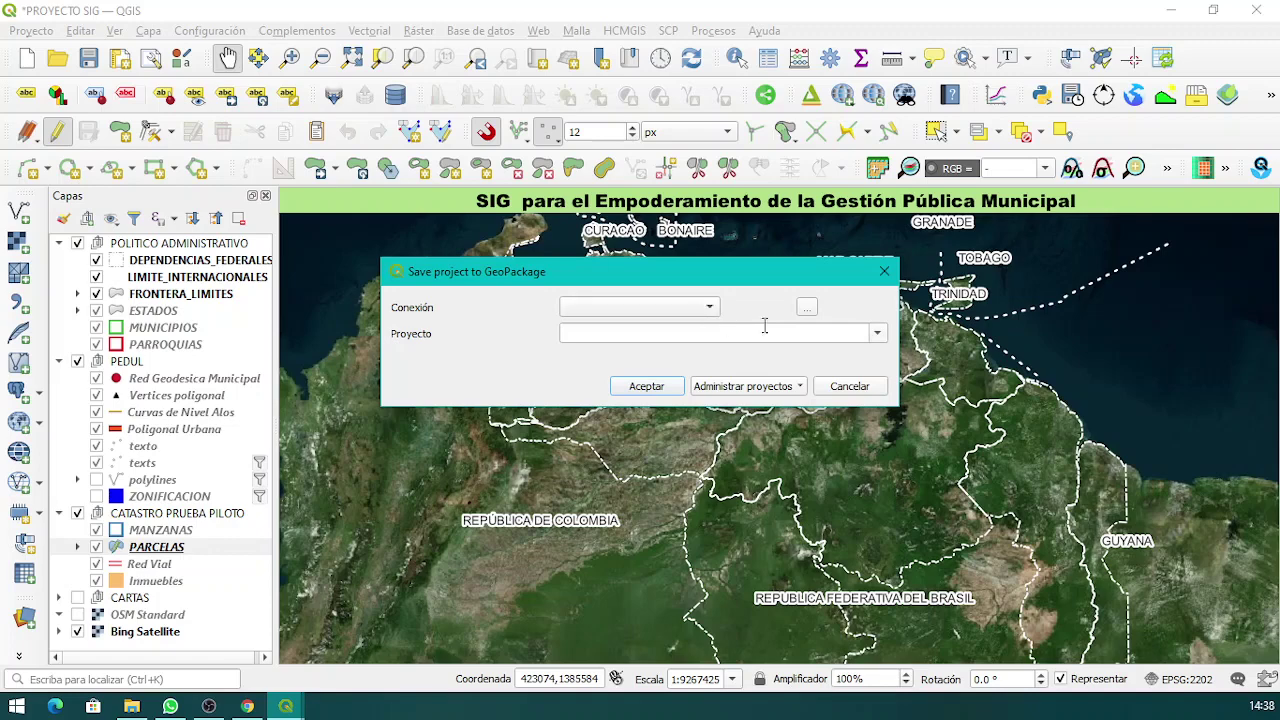
click(882, 341)
click(748, 396)
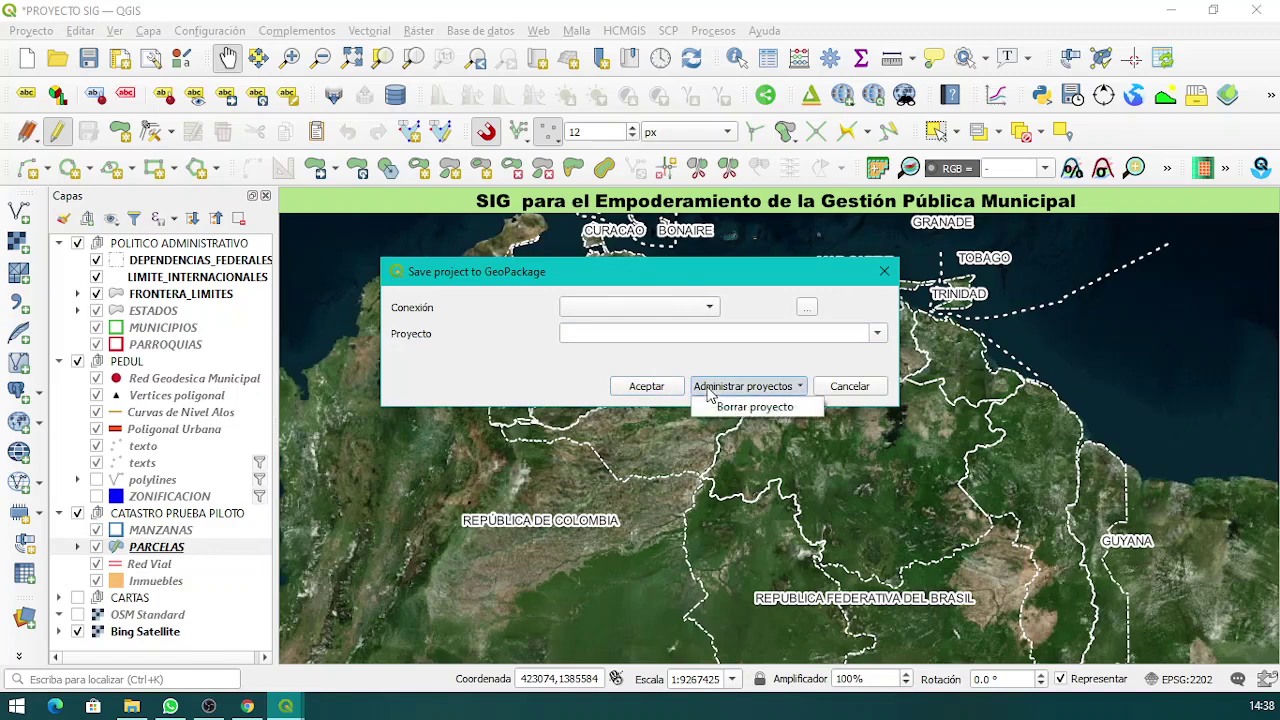
click(665, 393)
click(884, 271)
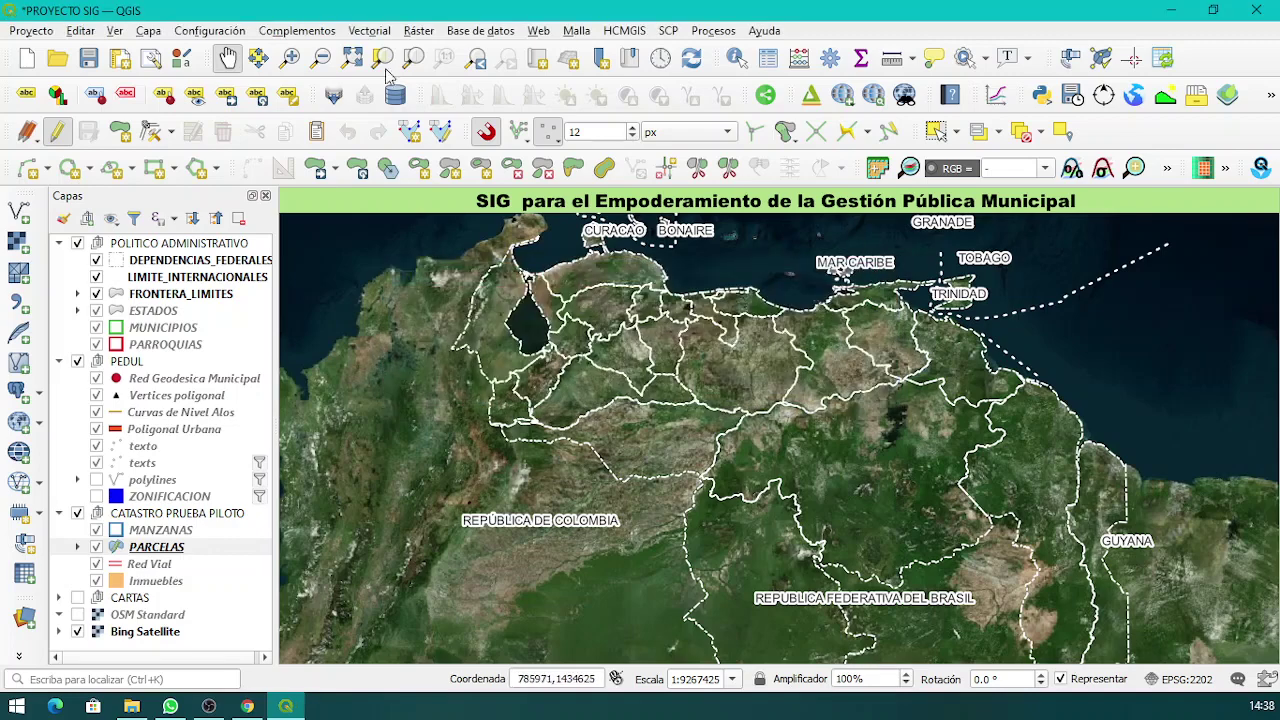
Display the Navegador panel to see the layers and project stored in PDUL1.gpkg.
click(30, 31)
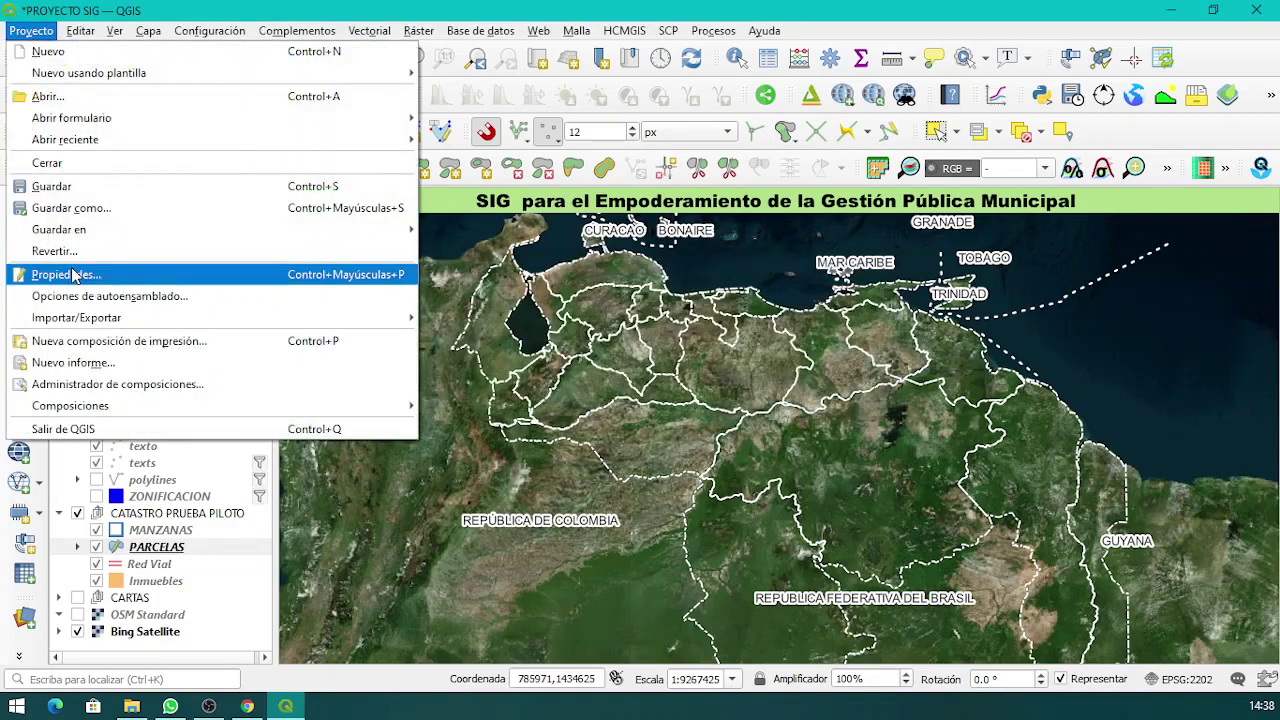
click(1192, 130)
right_click(1192, 130)
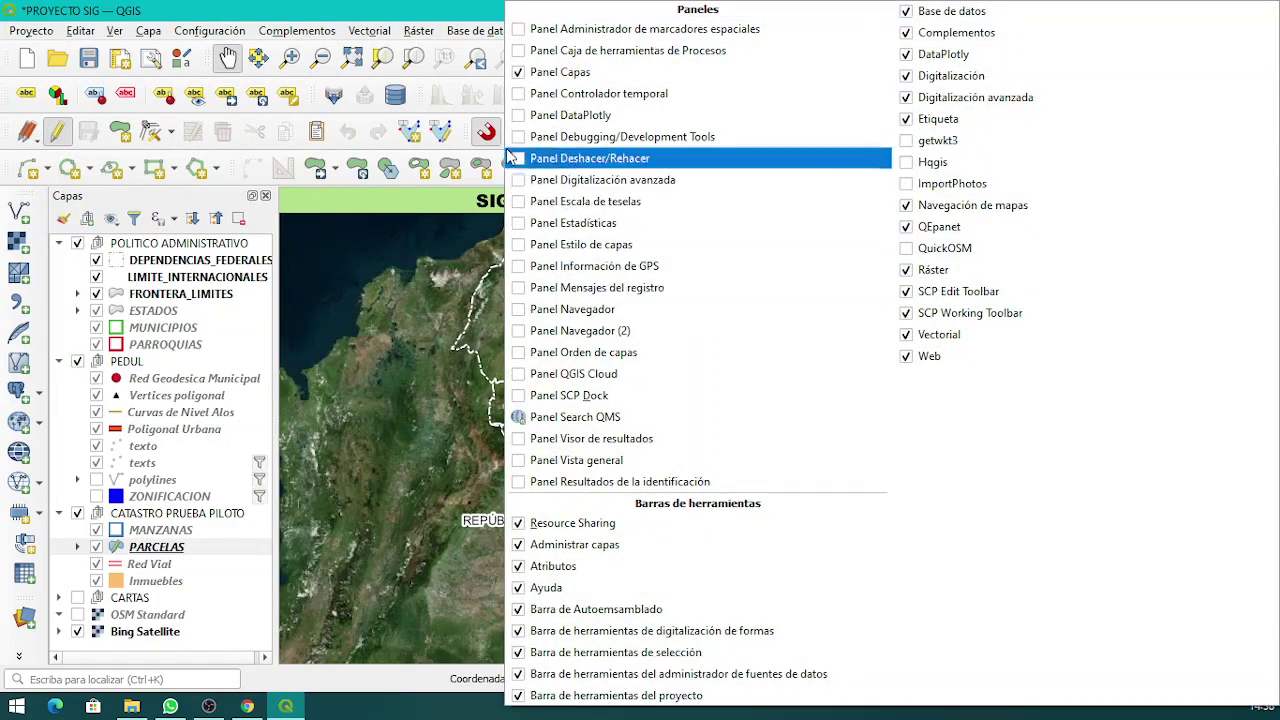
click(525, 318)
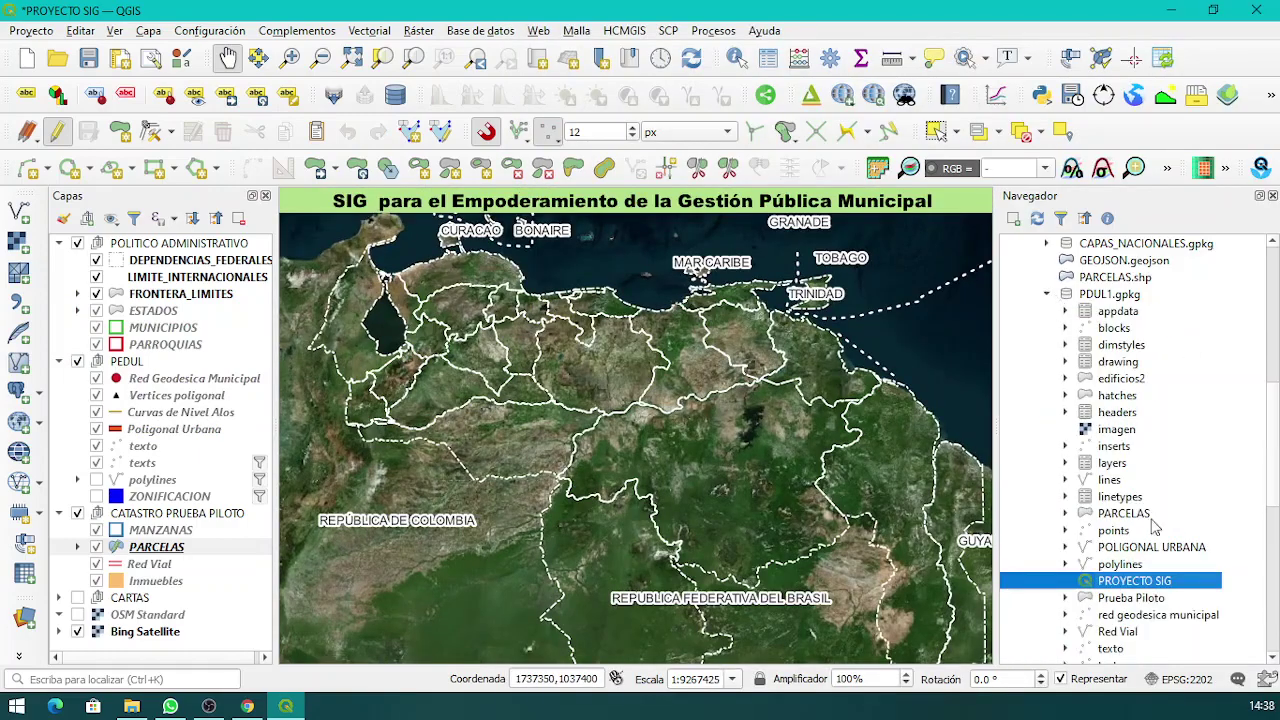
Save the project into the PDUL1.gpkg GeoPackage in the SIG folder under the name PROYECTO SIG.
click(22, 28)
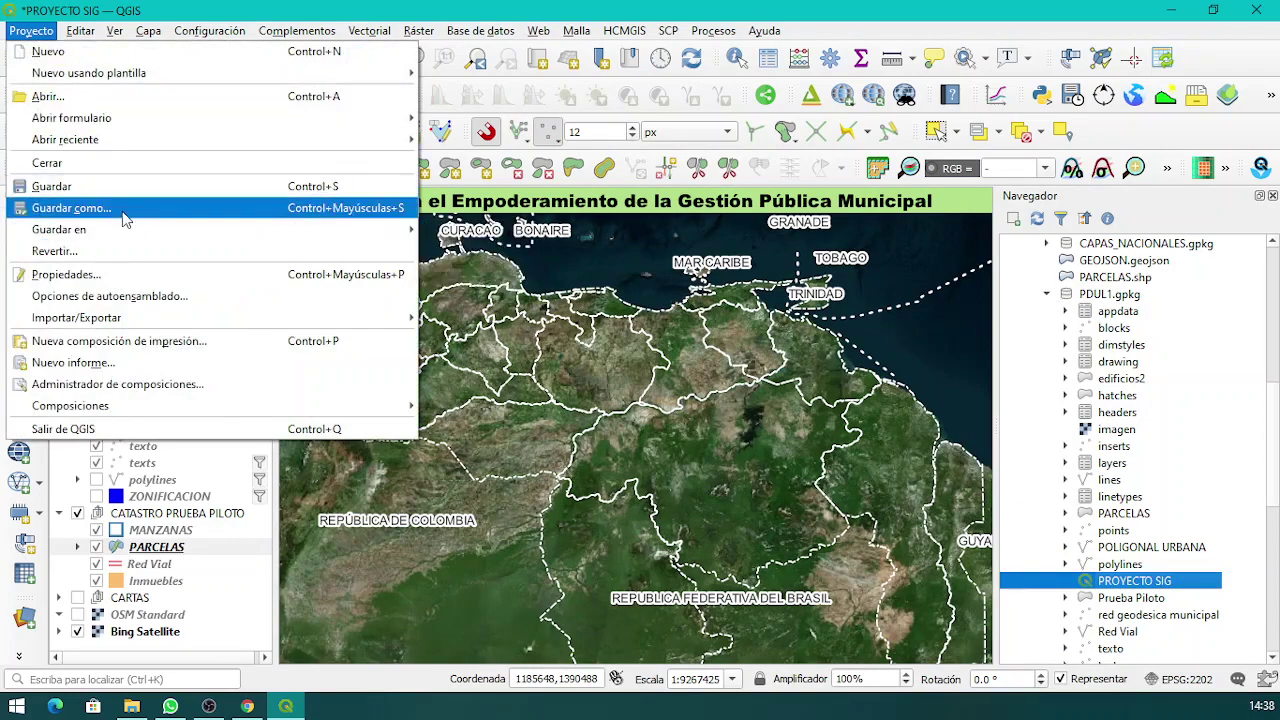
mouse_move(124, 238)
click(472, 252)
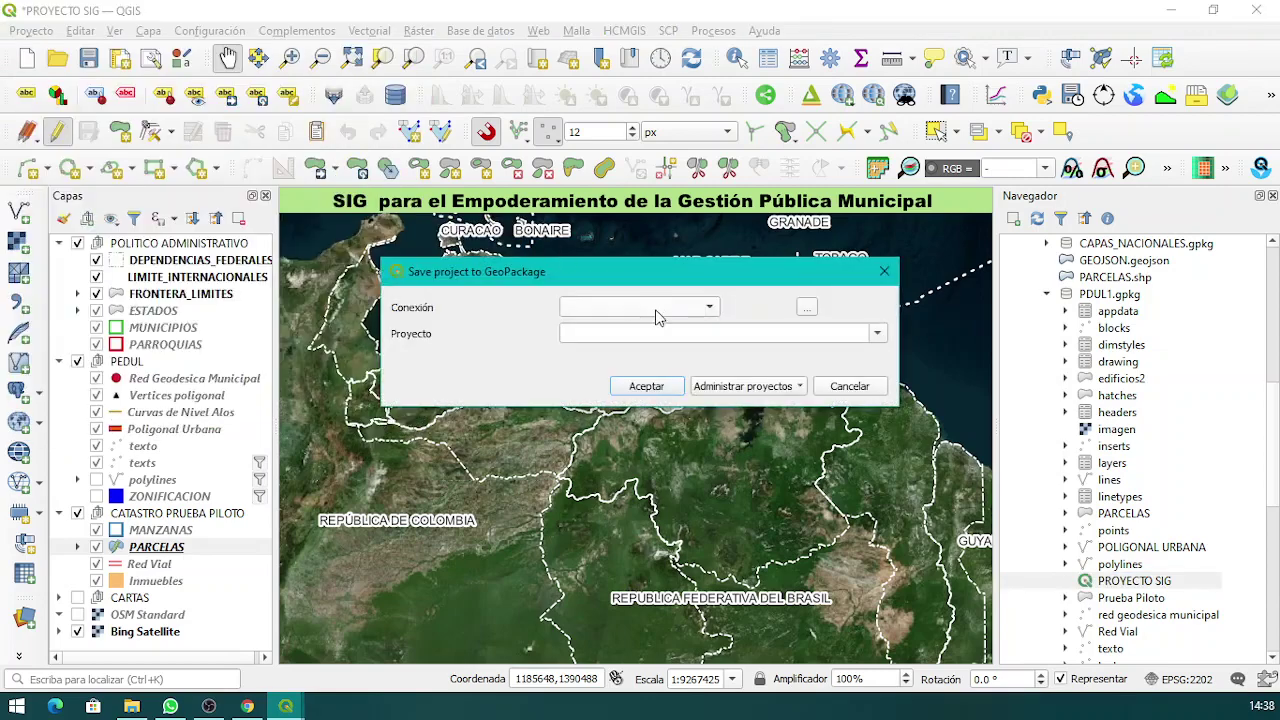
click(807, 308)
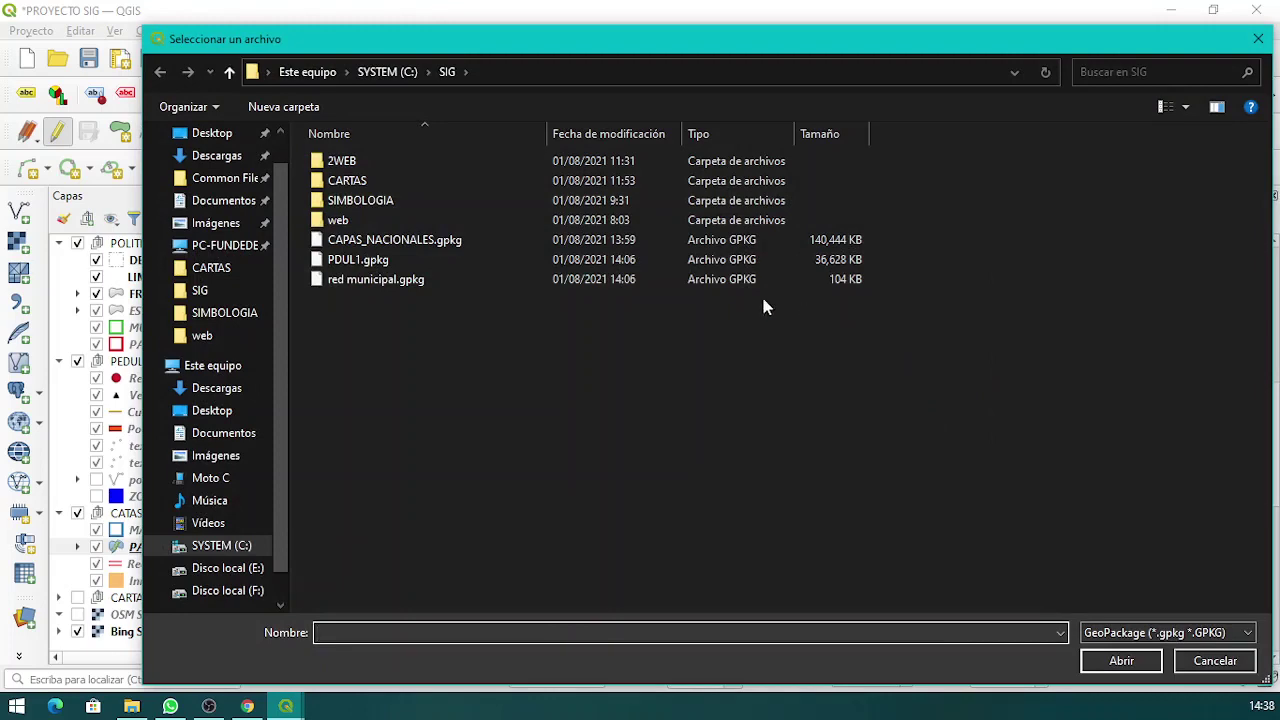
click(394, 262)
click(1120, 660)
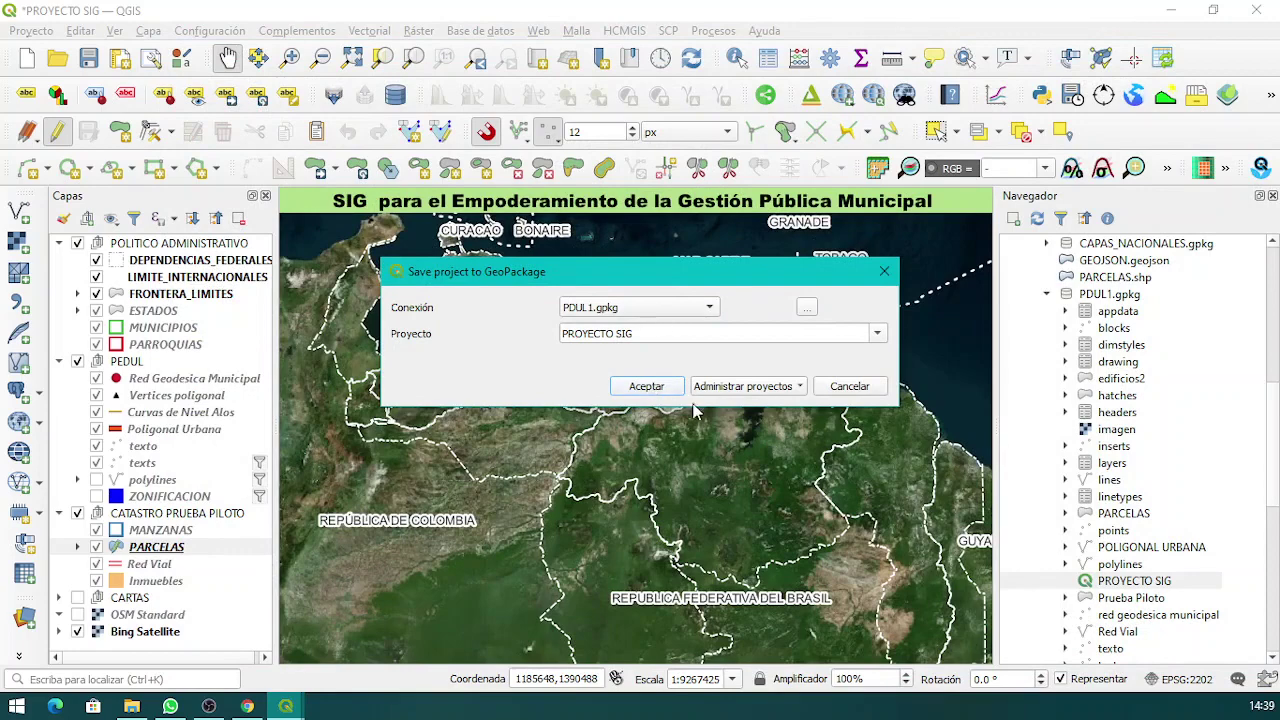
click(646, 387)
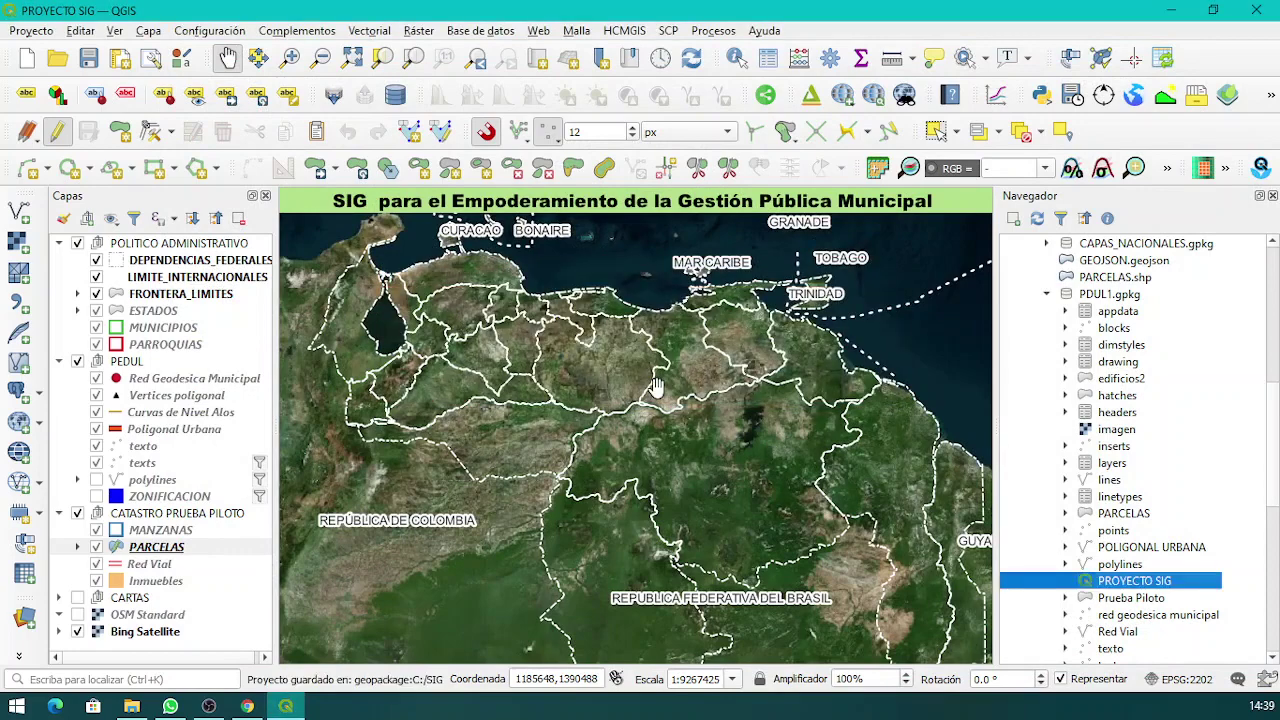
Turn off editing on the PARCELAS layer and start a new empty project.
click(137, 556)
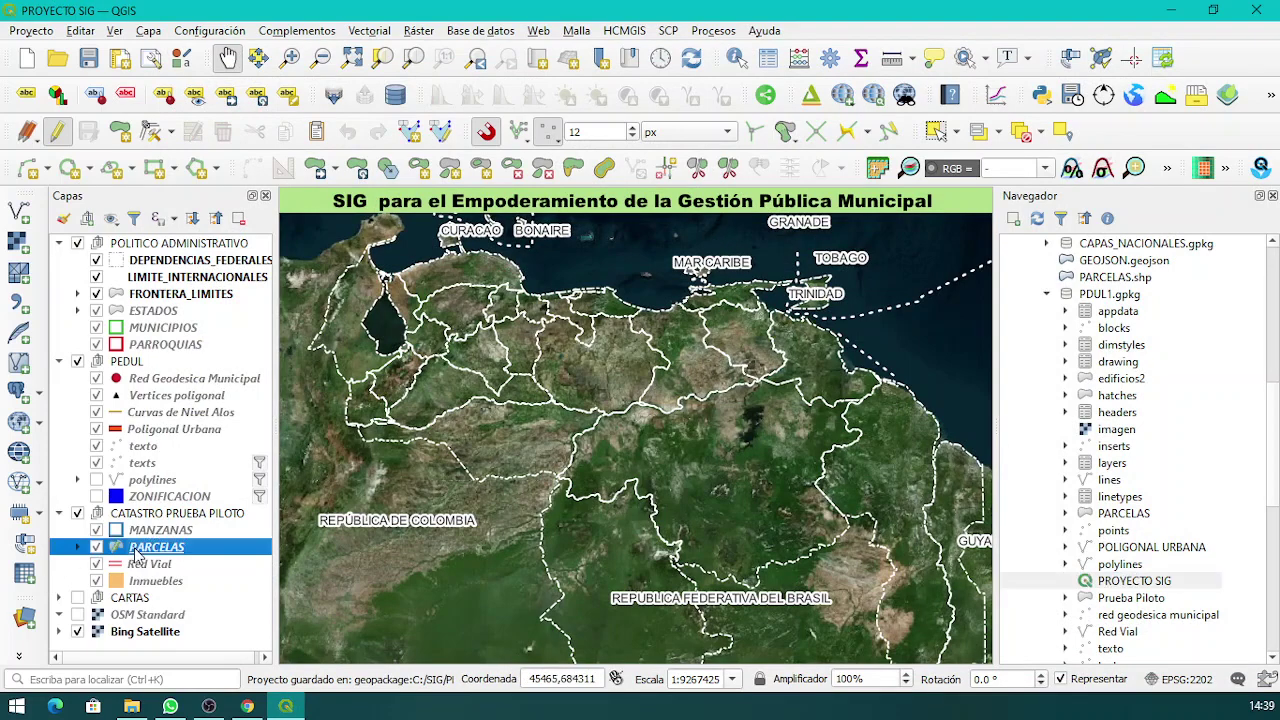
click(58, 135)
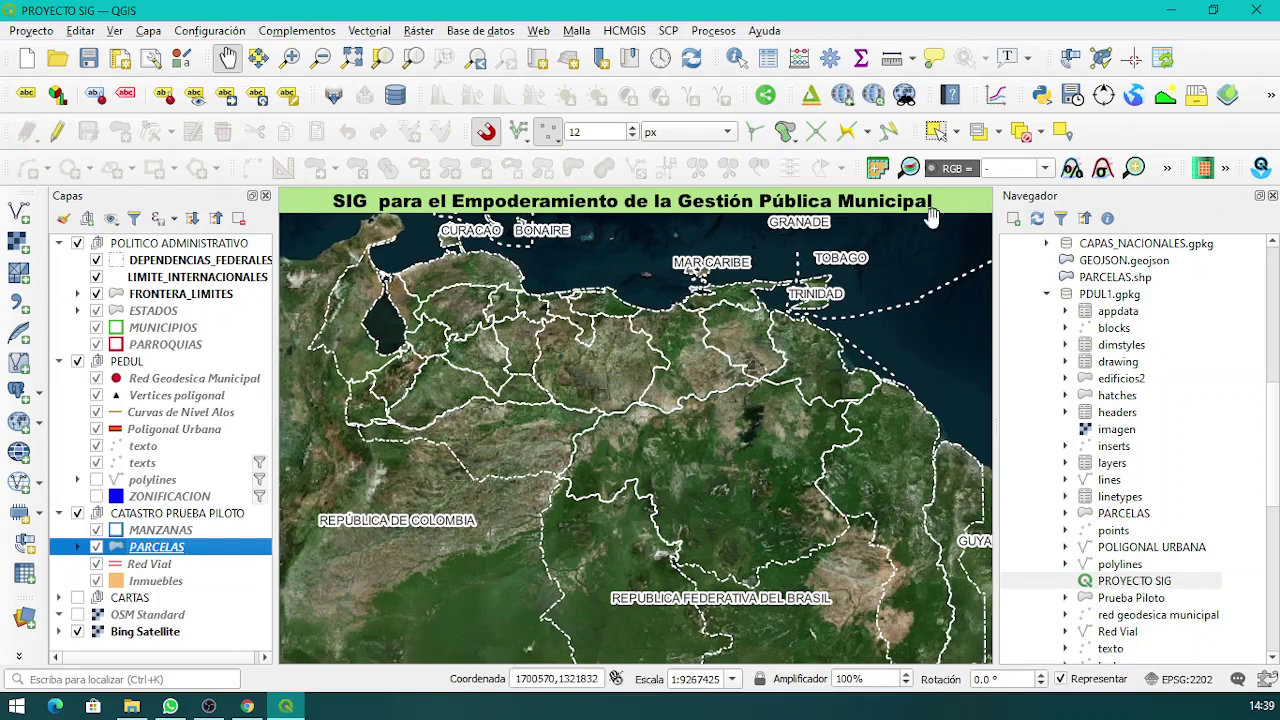
scroll(785, 448, down, 1)
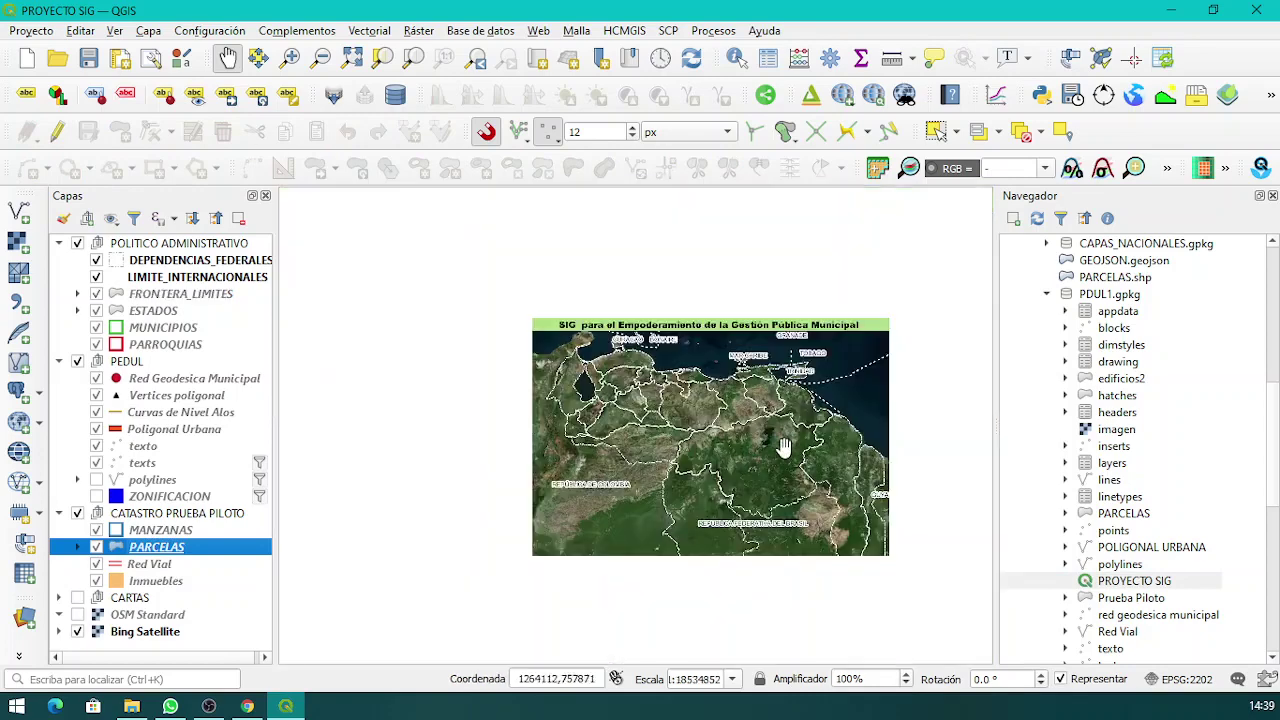
scroll(785, 448, up, 1)
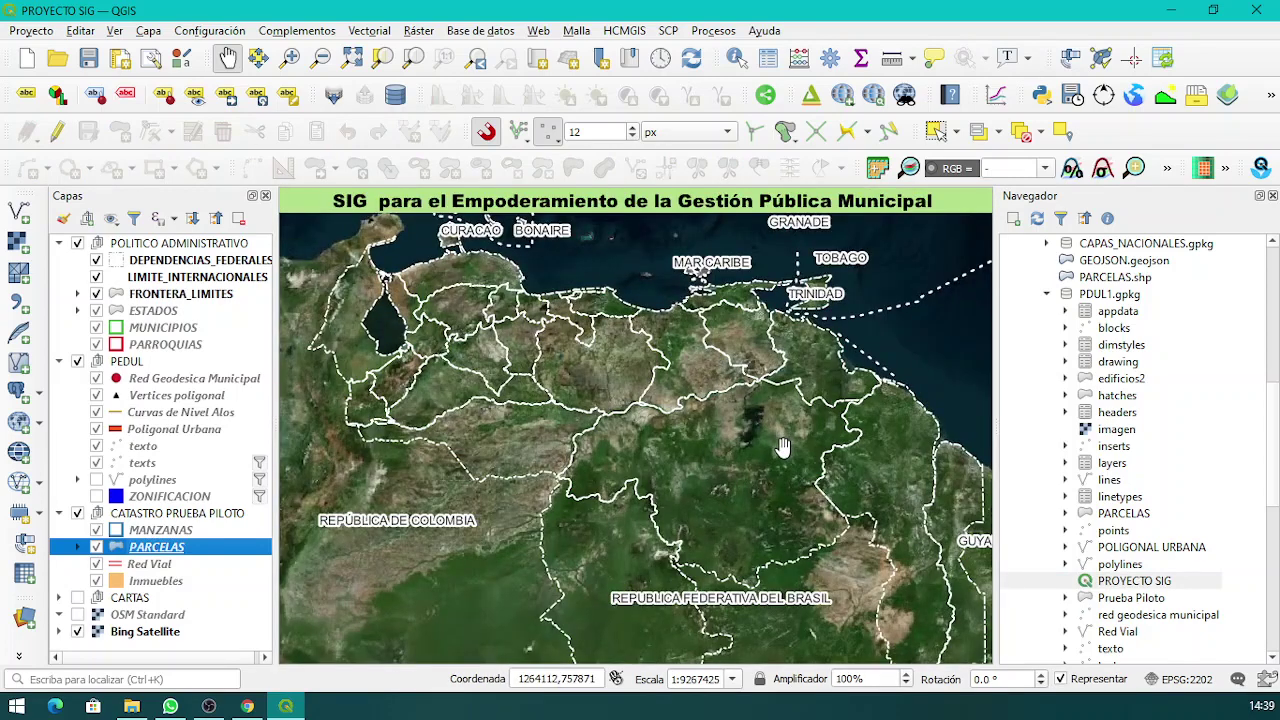
click(27, 60)
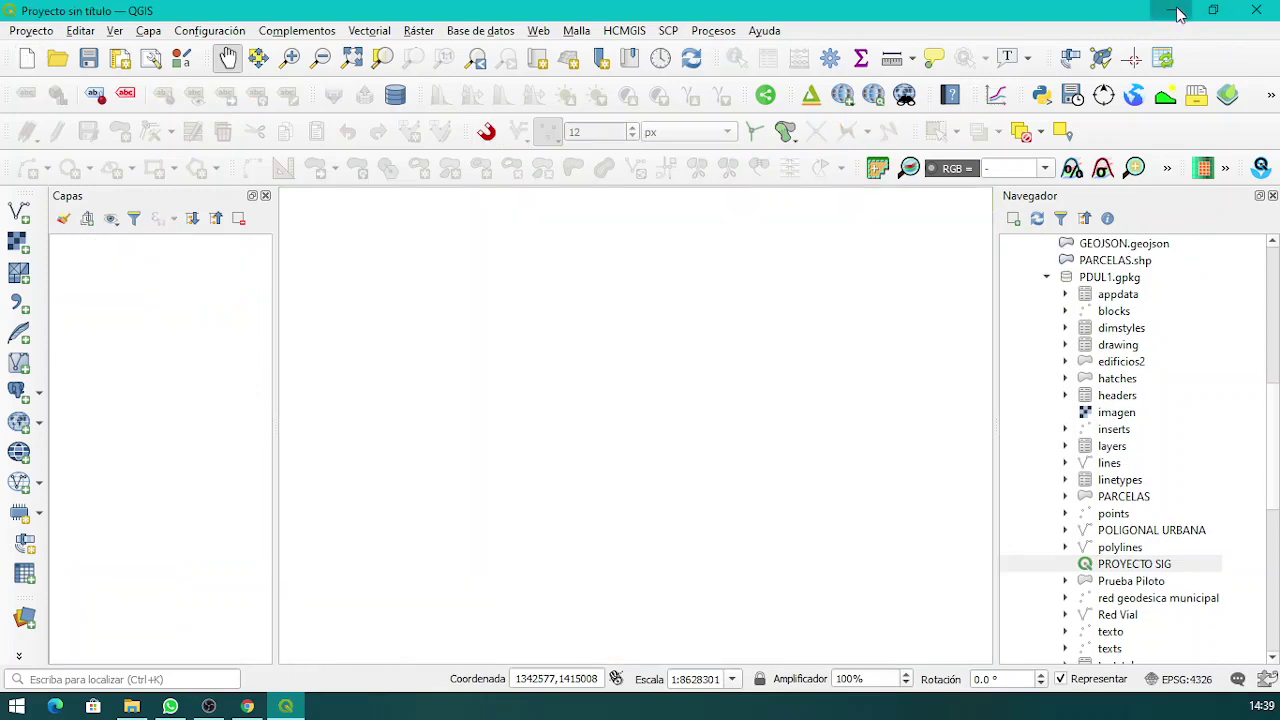
Switch to File Explorer and open the SIG folder on the SYSTEM (C:) drive to check its contents.
click(1172, 10)
click(131, 706)
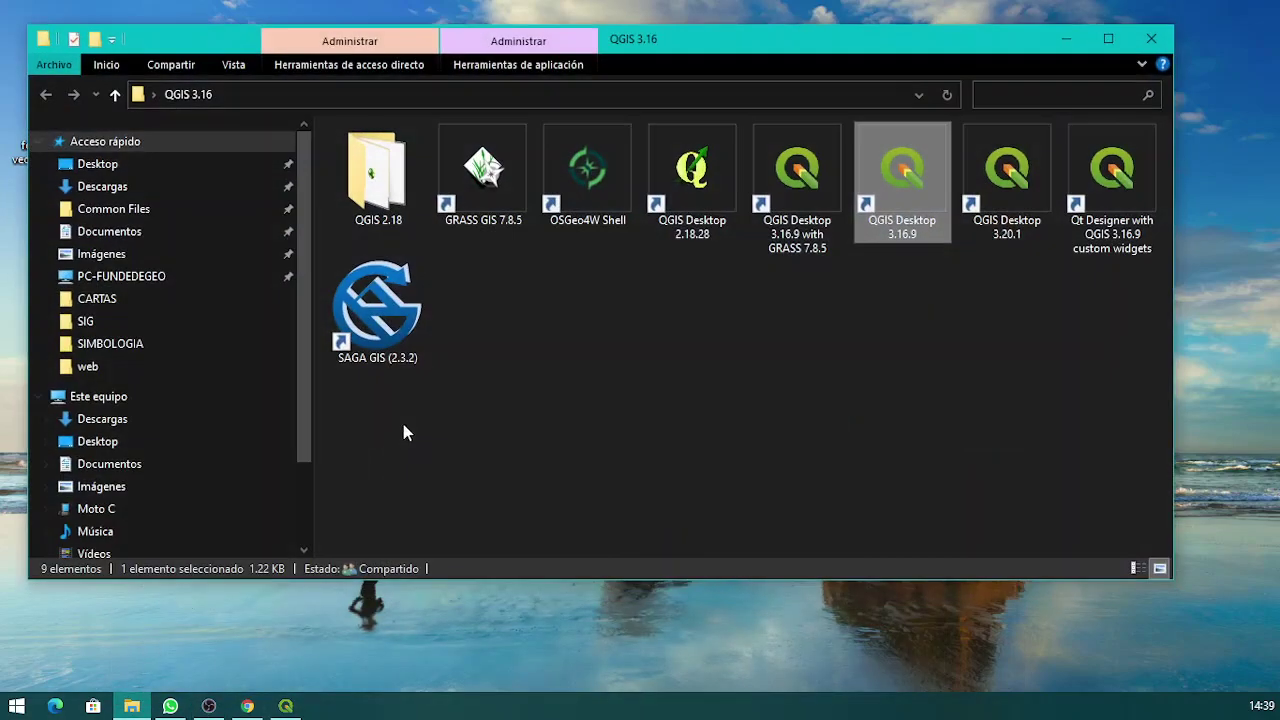
scroll(113, 515, down, 1)
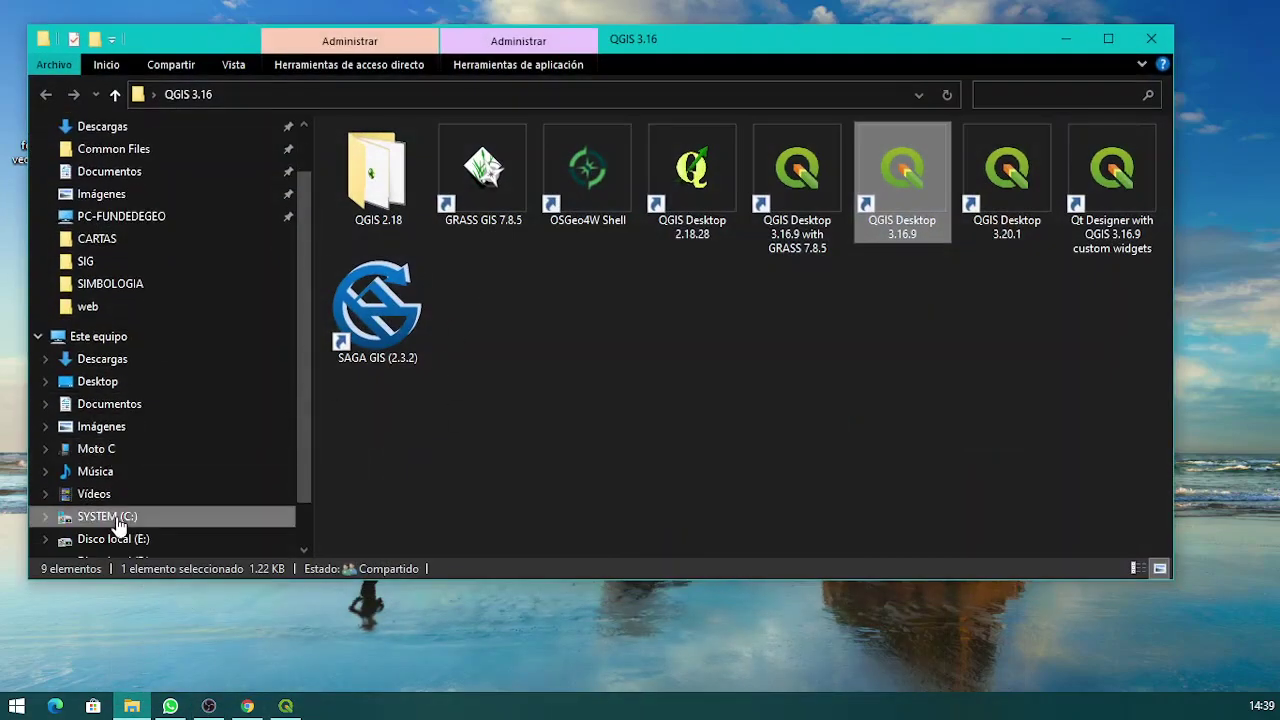
click(110, 516)
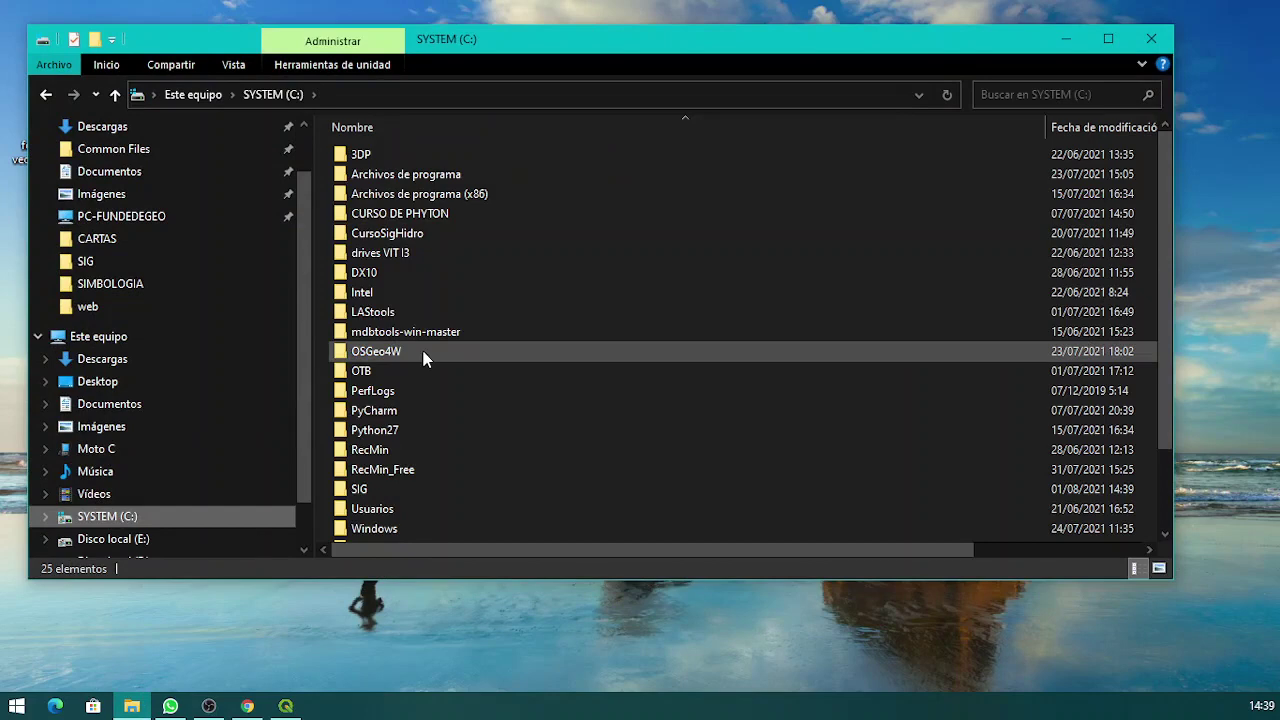
double_click(374, 489)
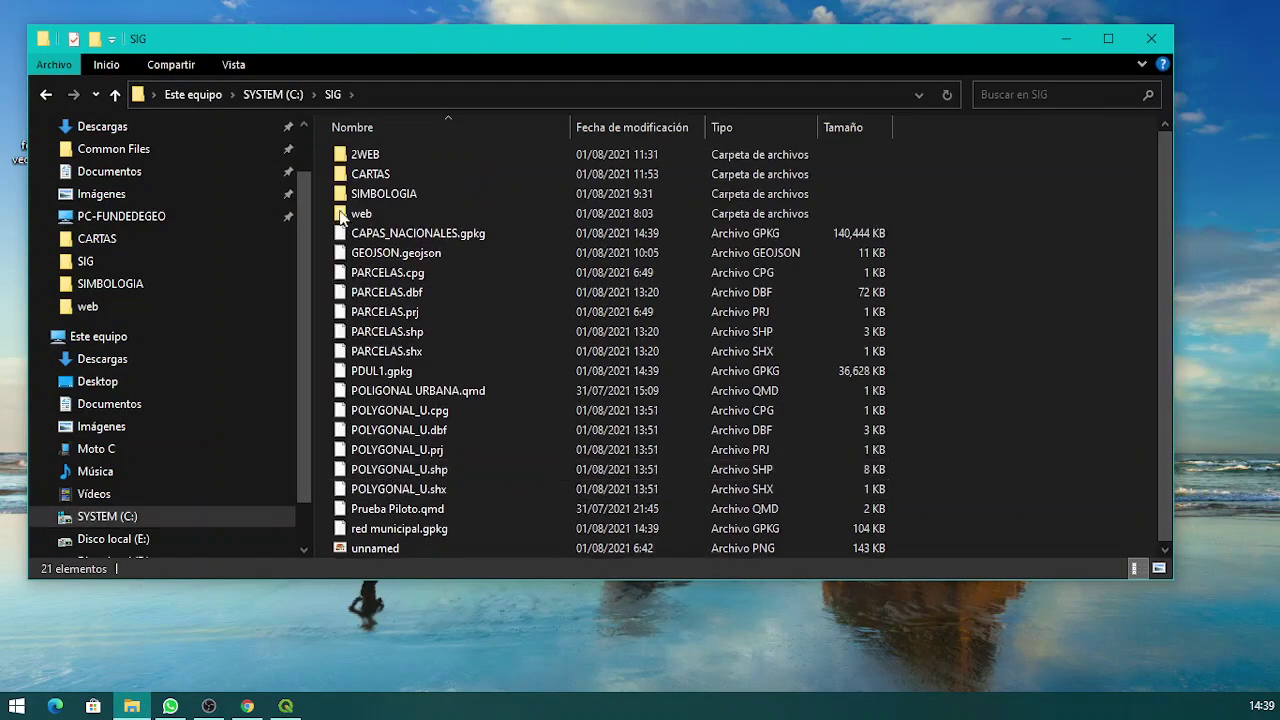
Return to the root of the C: drive and delete the old SIG archive file.
click(45, 94)
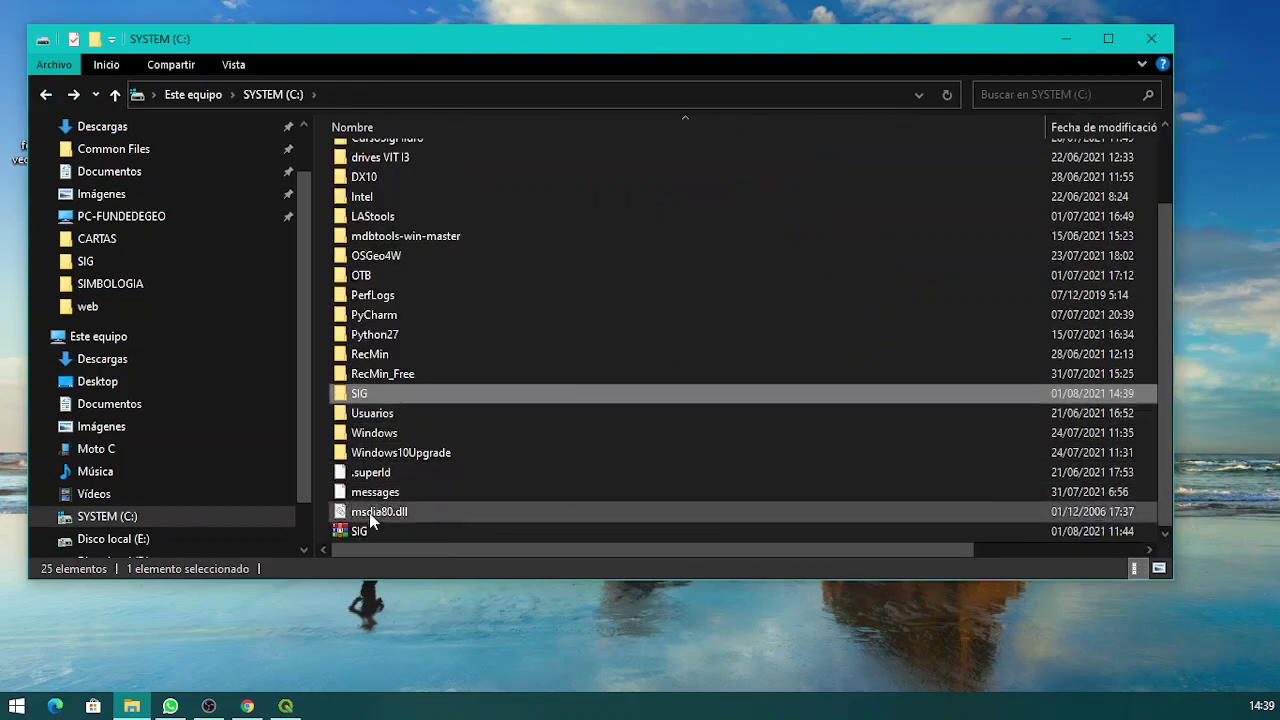
click(358, 532)
key(Delete)
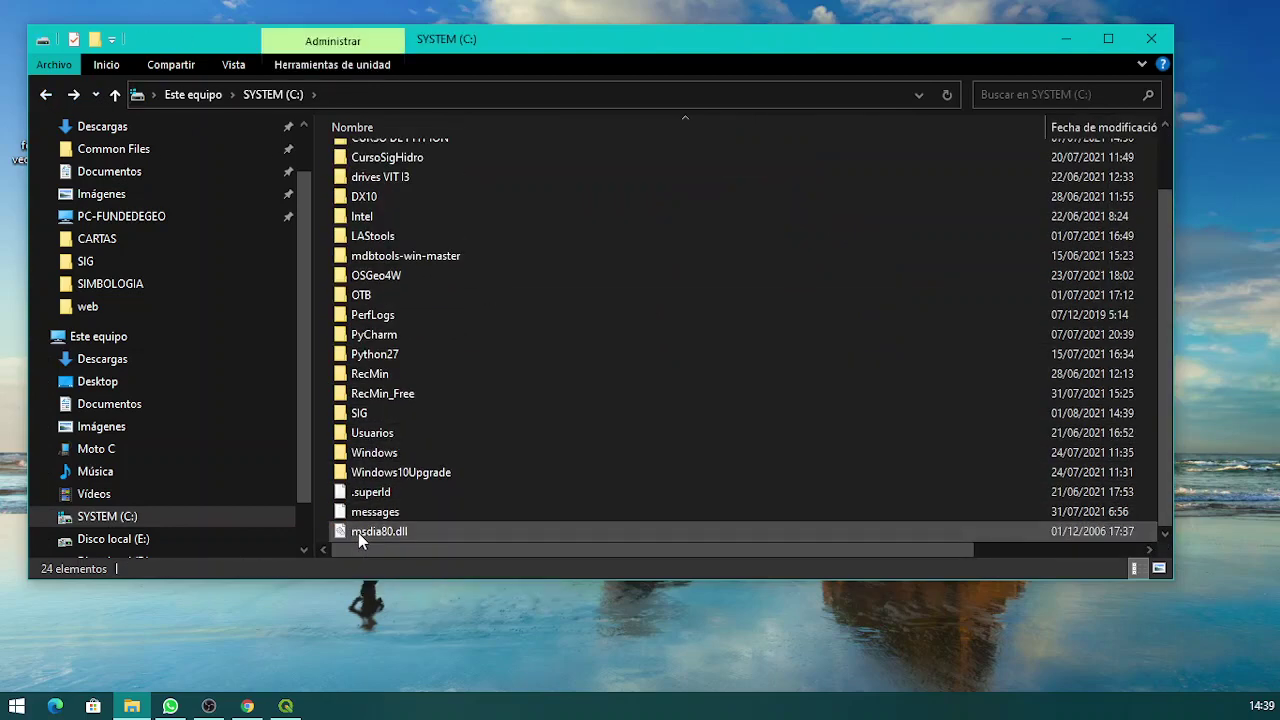
Compress the SIG folder on the C: drive into a new archive named SIG.rar.
right_click(382, 416)
click(362, 410)
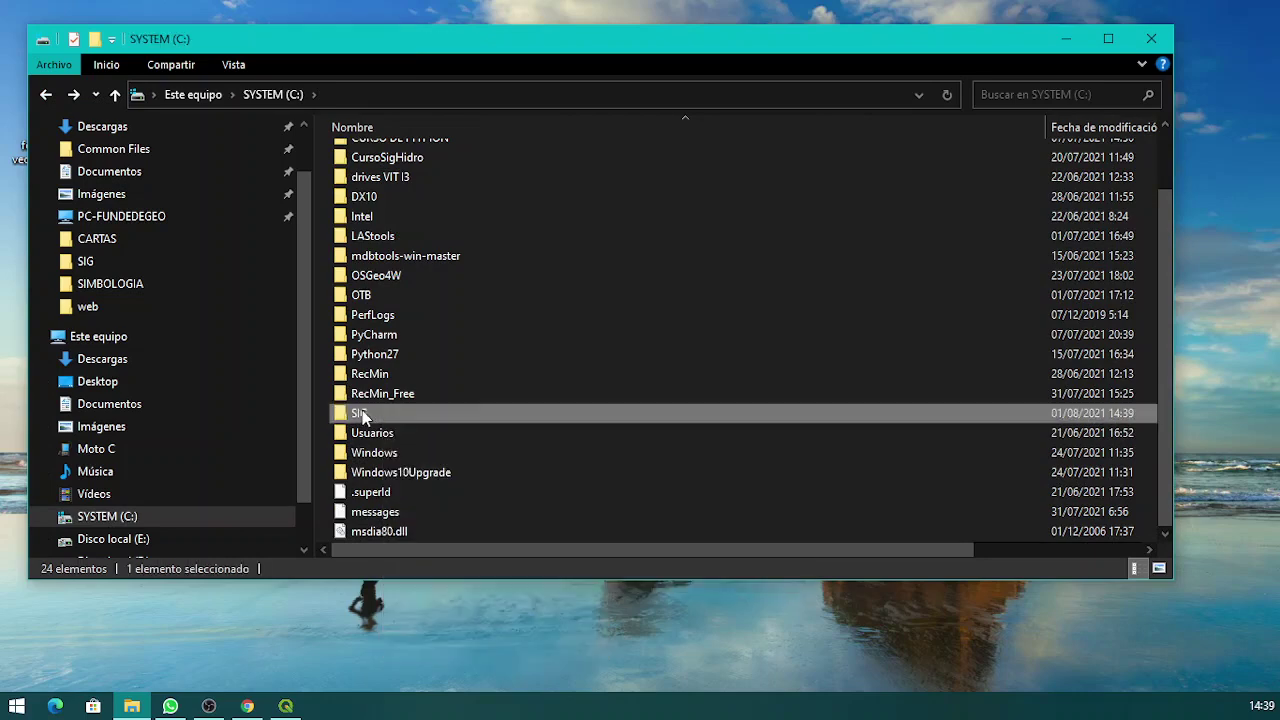
right_click(362, 410)
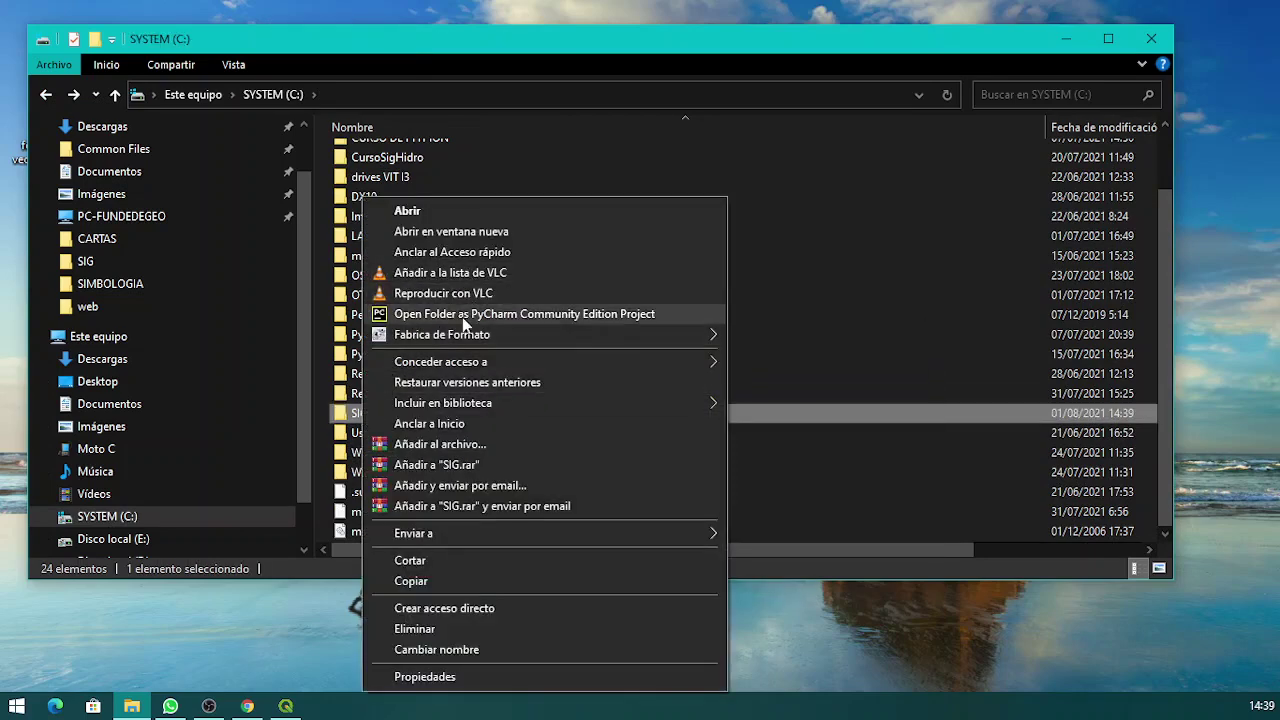
click(466, 467)
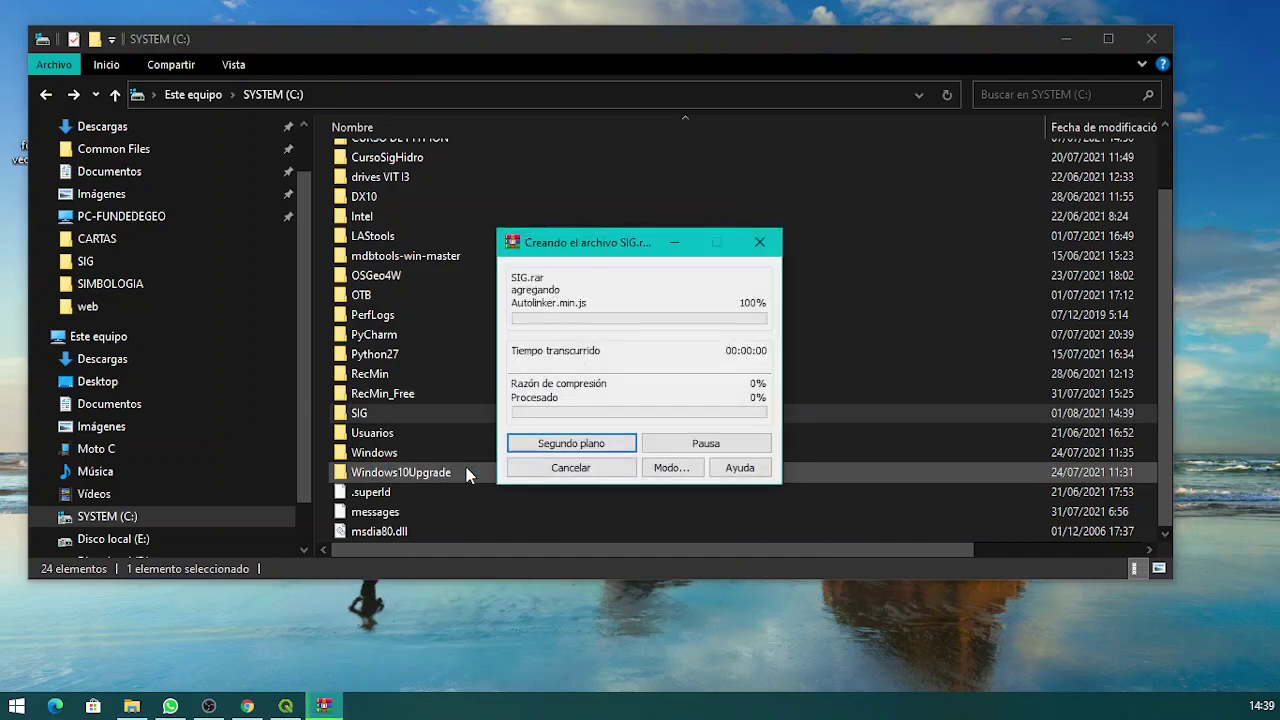